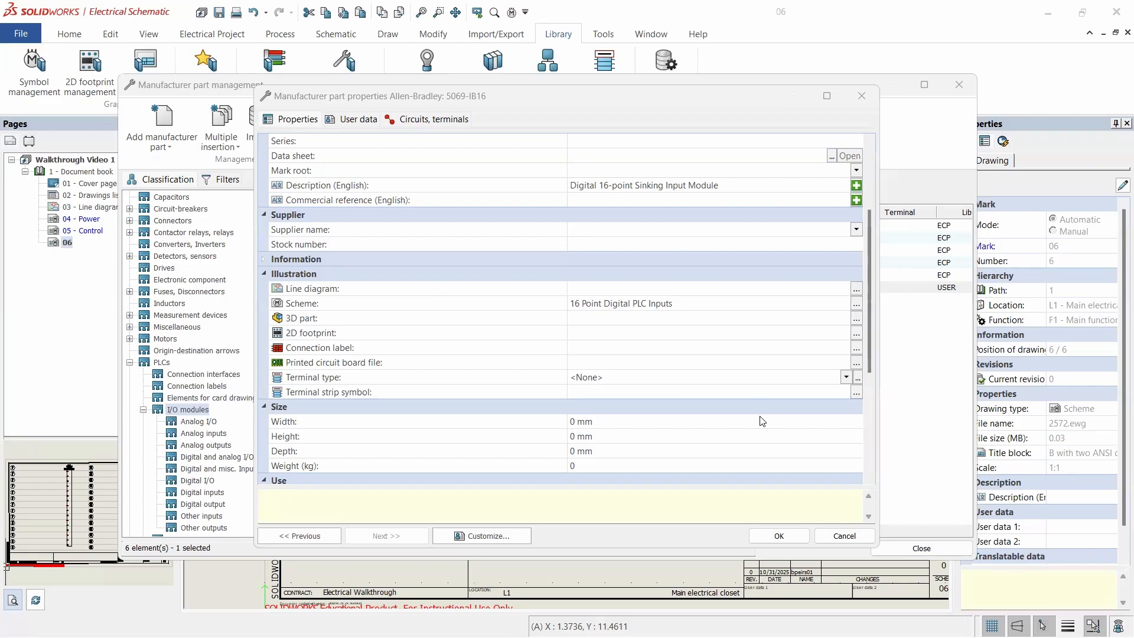
# - Accept the properties of manufacturer part 5069-IB16 and close the manufacturer part management
pyautogui.click(778, 536)
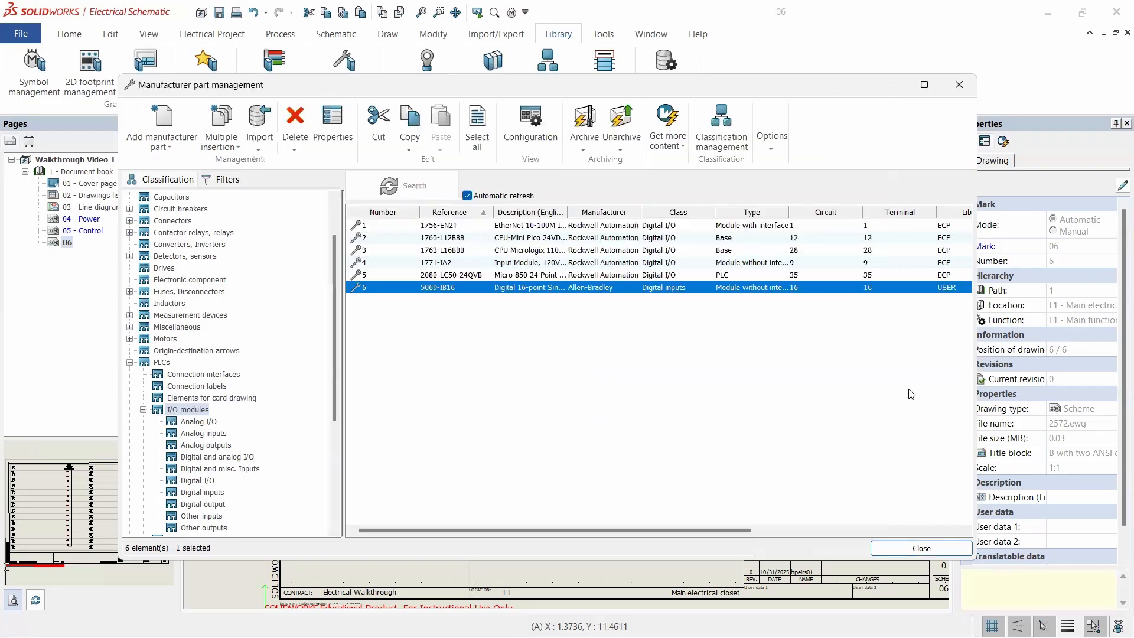
pyautogui.click(960, 86)
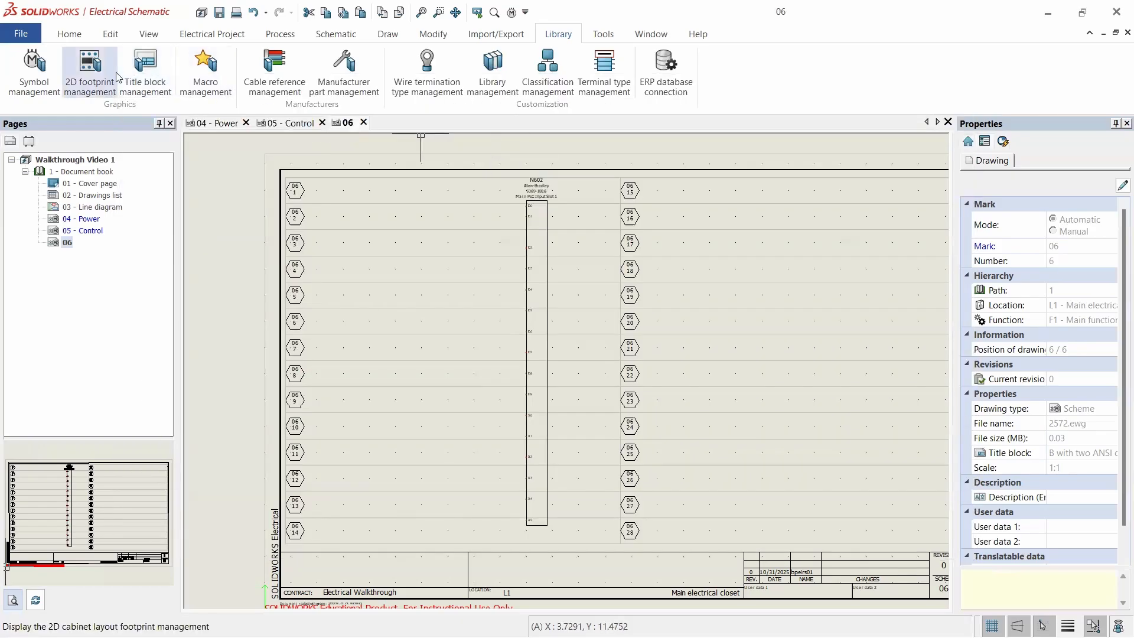
# - Browse the Black boxes class in the symbol library and open the Black box symbol that contains the attribute table
pyautogui.click(42, 80)
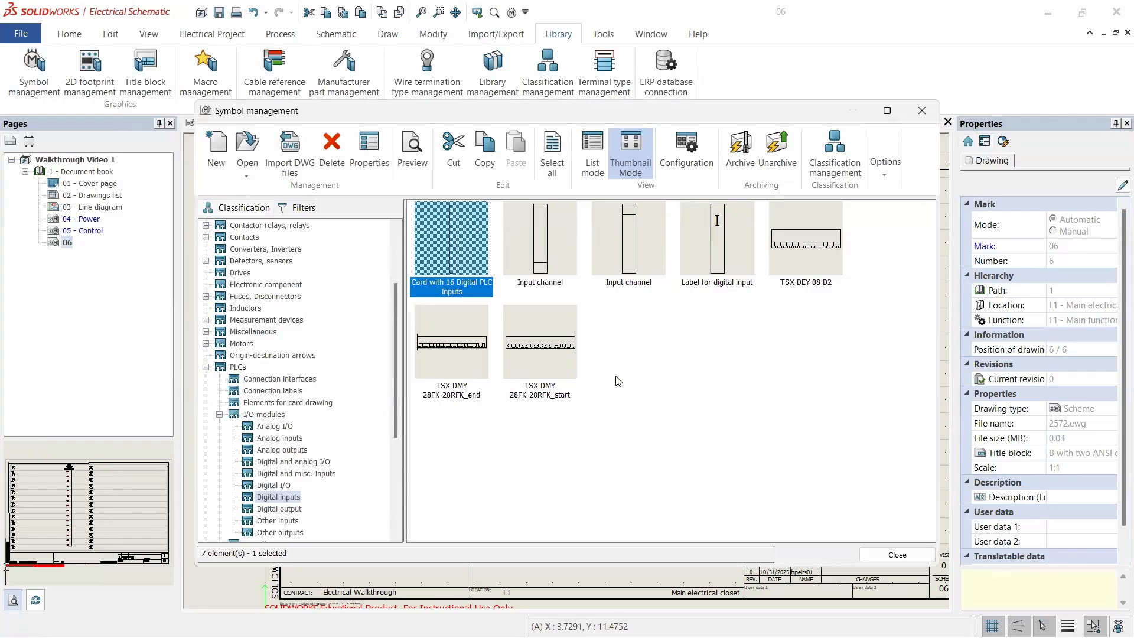
pyautogui.scroll(3, 279, 337)
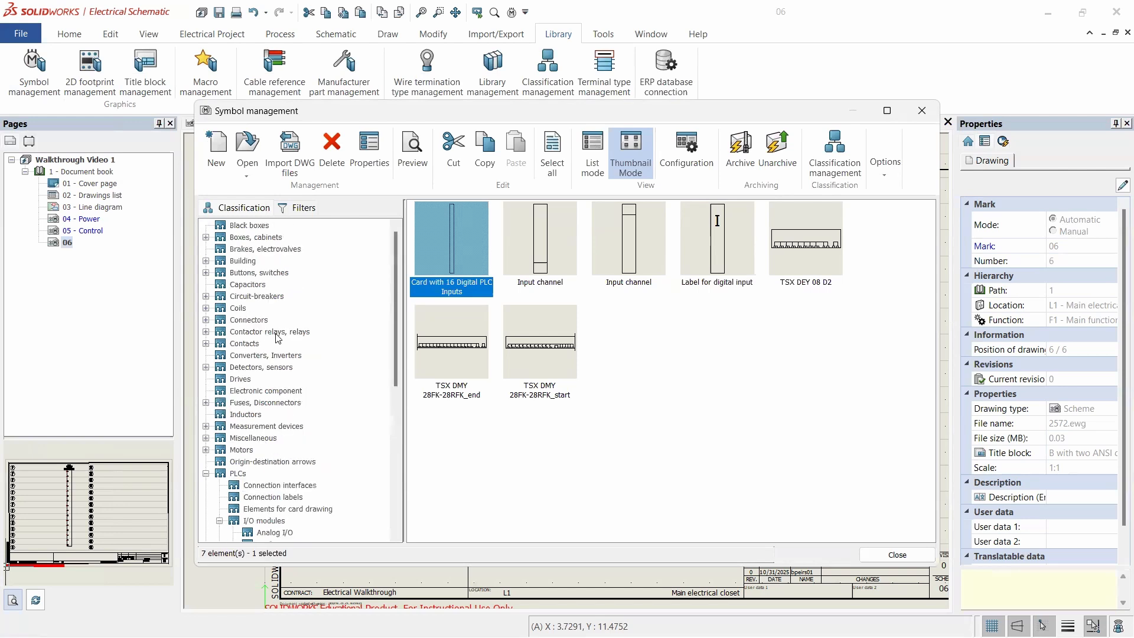
pyautogui.click(249, 226)
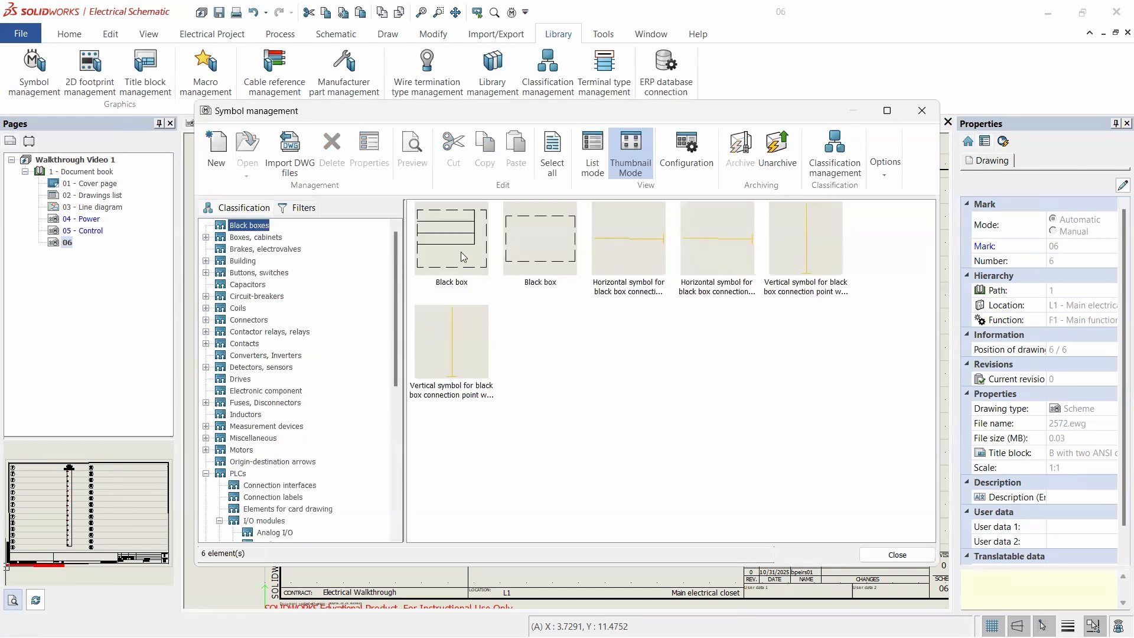
pyautogui.click(464, 257)
pyautogui.click(521, 249)
pyautogui.click(471, 249)
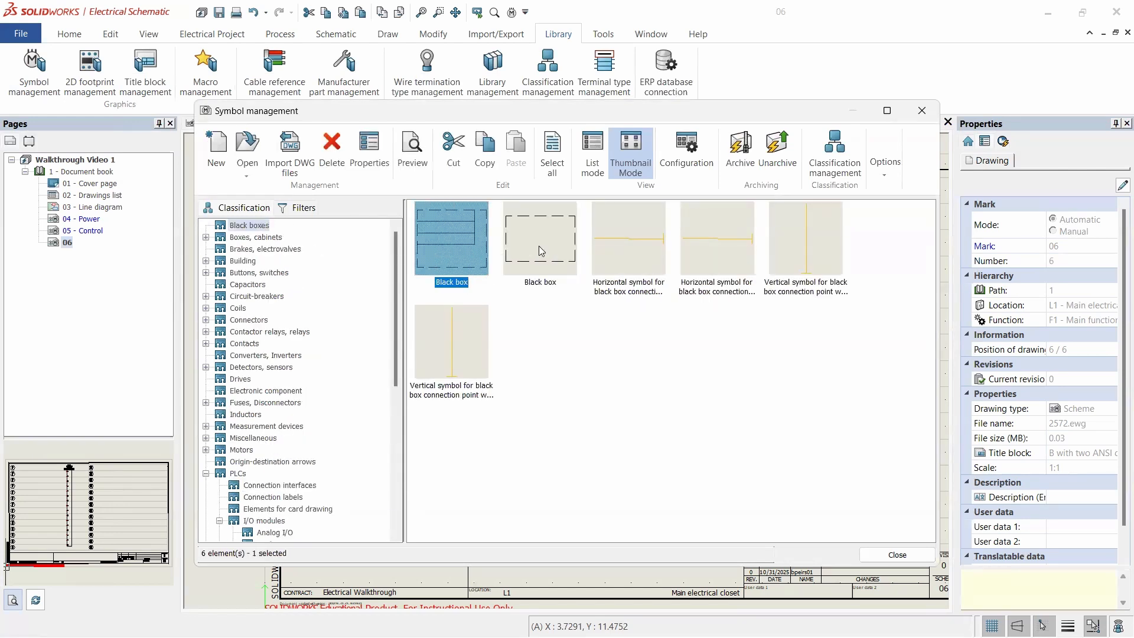
pyautogui.click(537, 246)
pyautogui.doubleClick(475, 251)
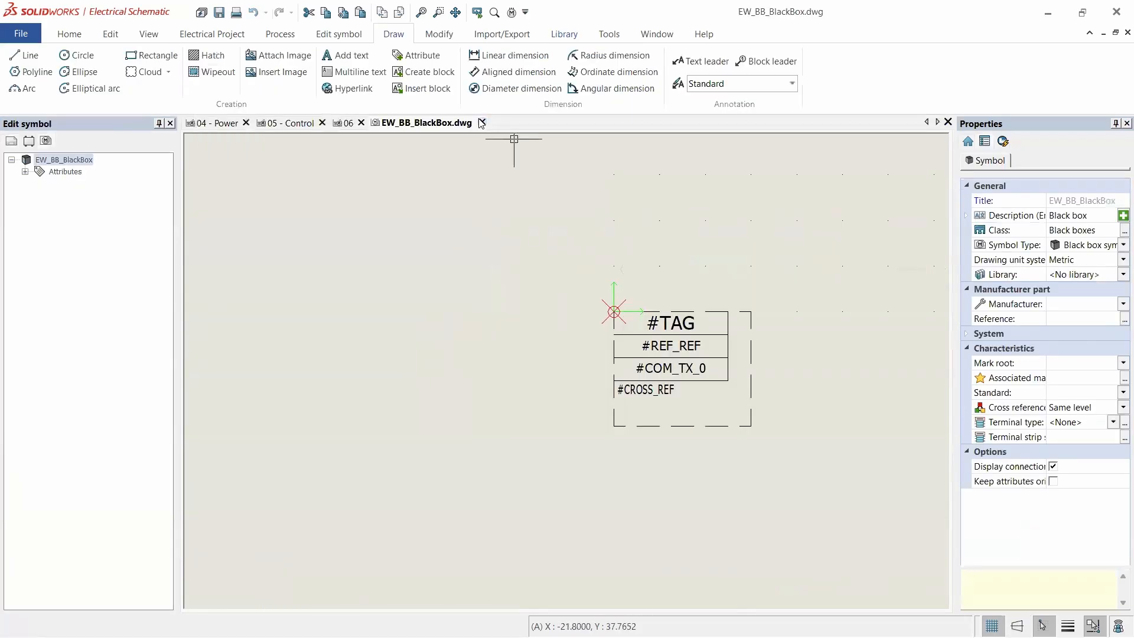
# - Close the black box drawing and review the available symbol types in that symbol's library properties without changing them
pyautogui.click(486, 123)
pyautogui.click(34, 65)
pyautogui.rightClick(434, 234)
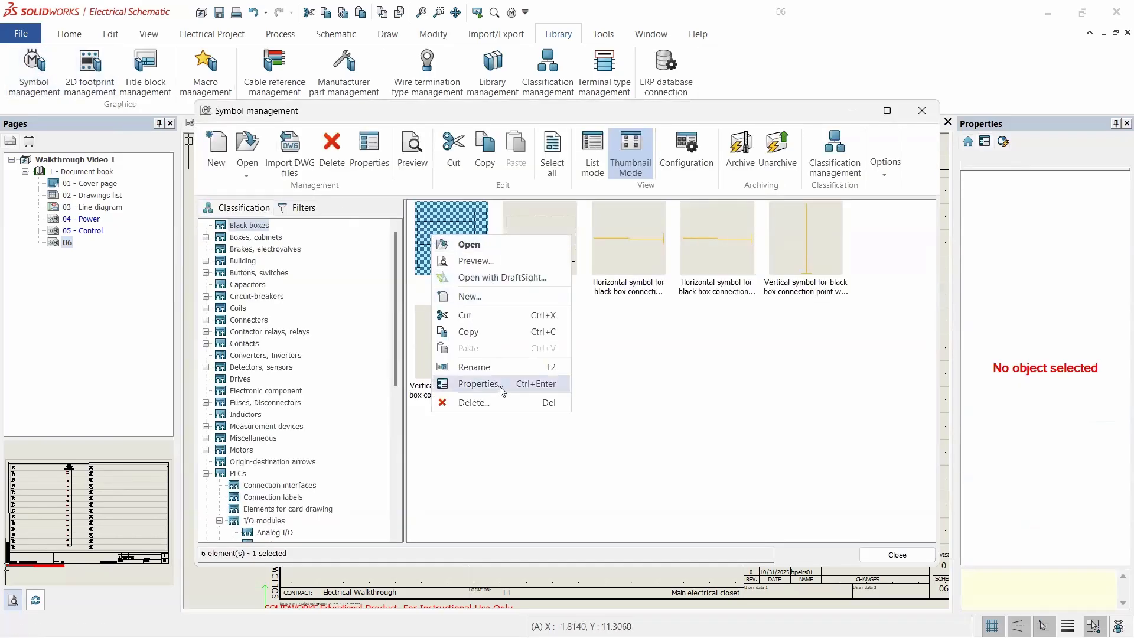
pyautogui.click(502, 390)
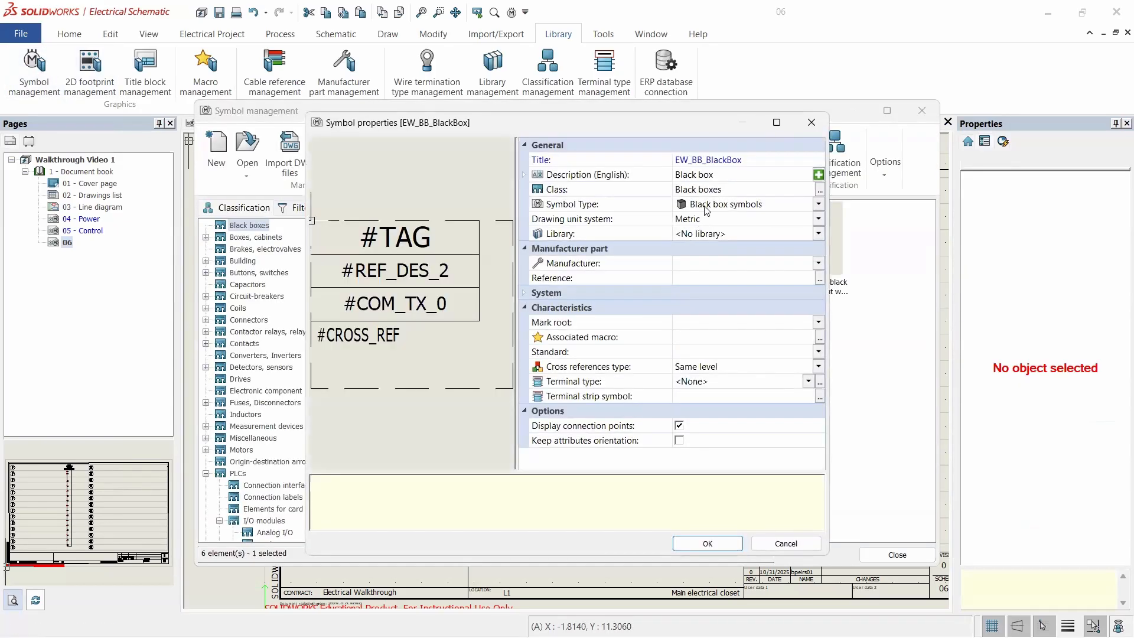
pyautogui.click(819, 204)
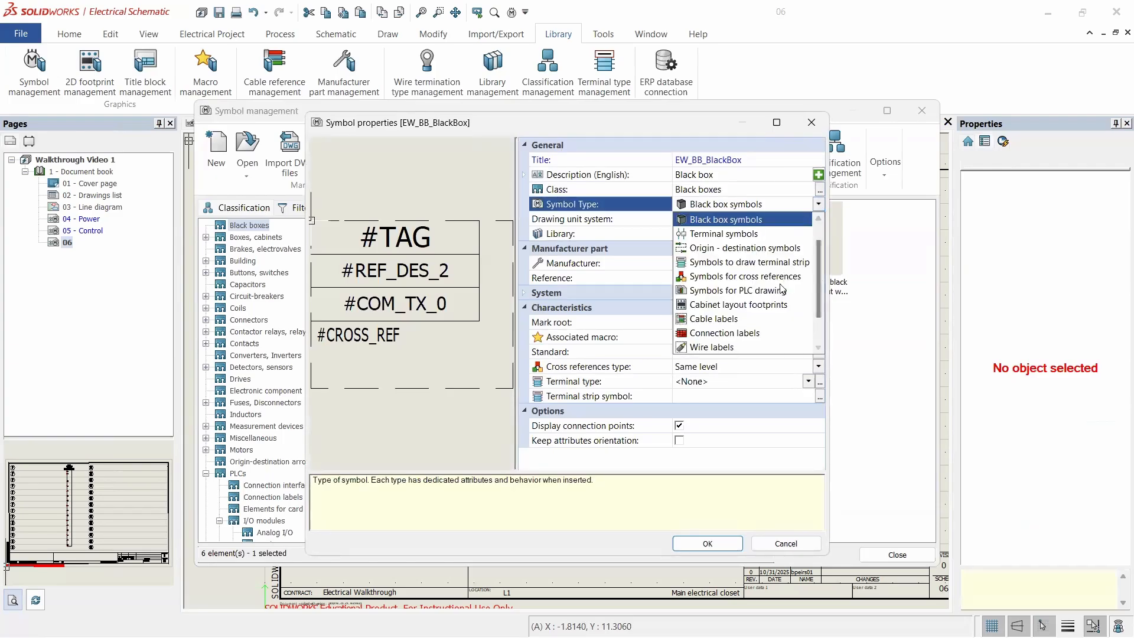
pyautogui.scroll(-1, 738, 259)
pyautogui.scroll(2, 740, 258)
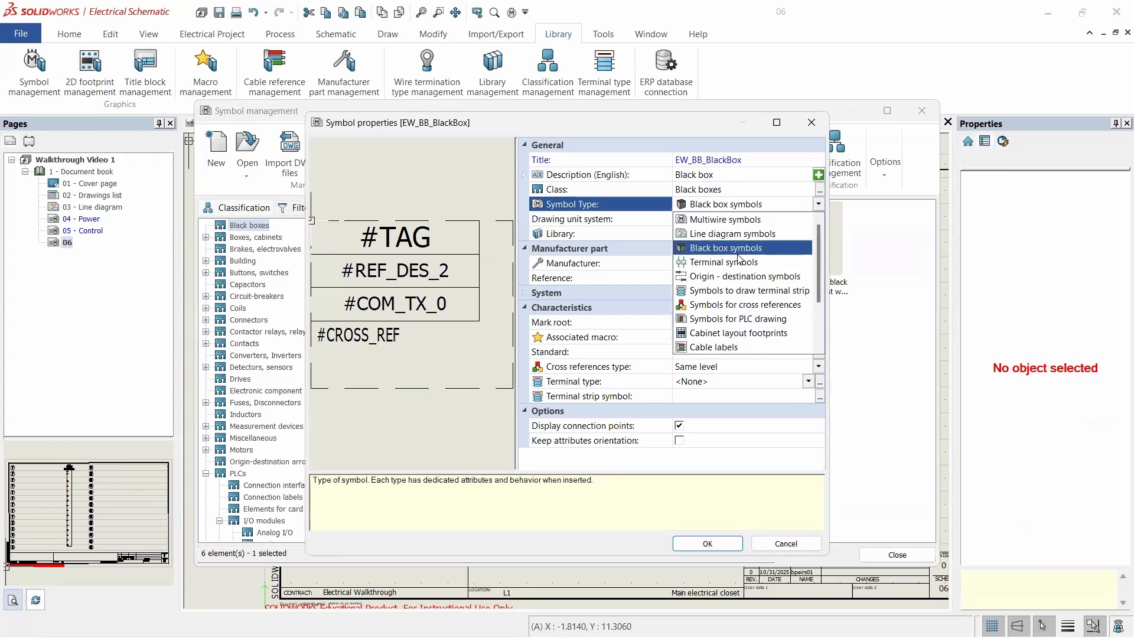
pyautogui.click(807, 132)
pyautogui.click(814, 121)
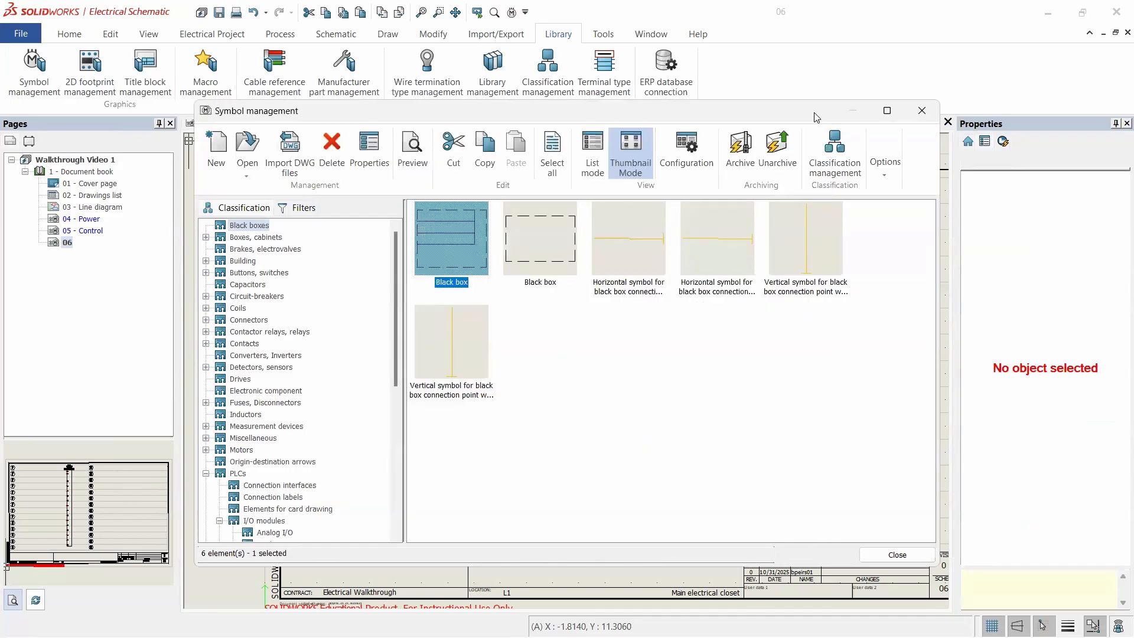
# - Create a new symbol in the PLCs > I/O modules > Digital inputs class of the symbol library
pyautogui.scroll(-5, 243, 402)
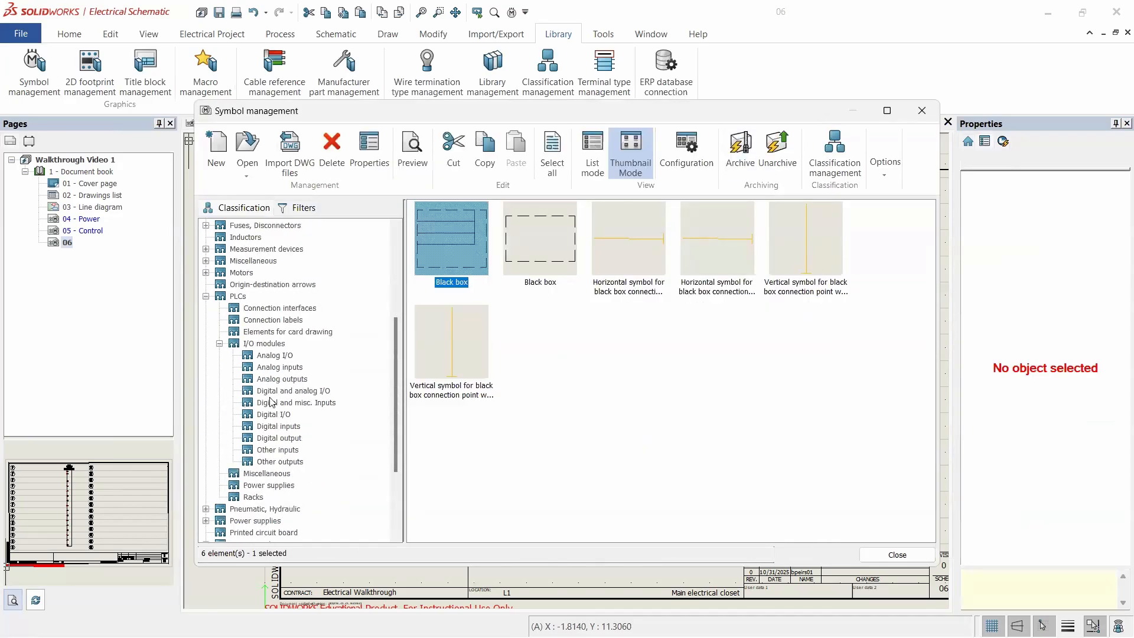
pyautogui.click(278, 426)
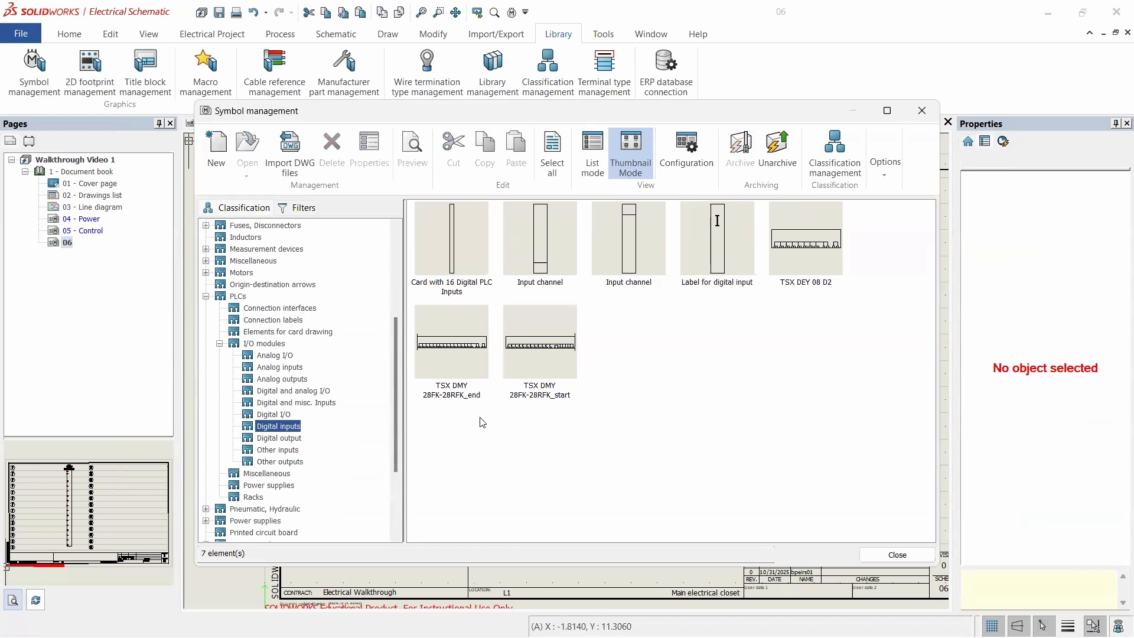
pyautogui.click(461, 247)
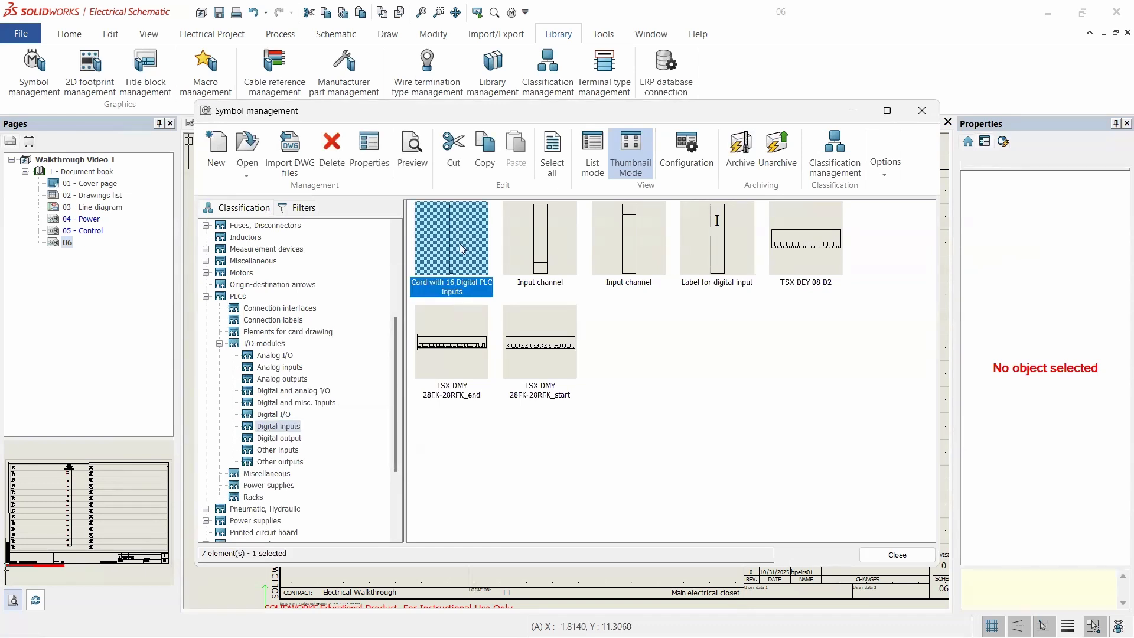
pyautogui.click(655, 342)
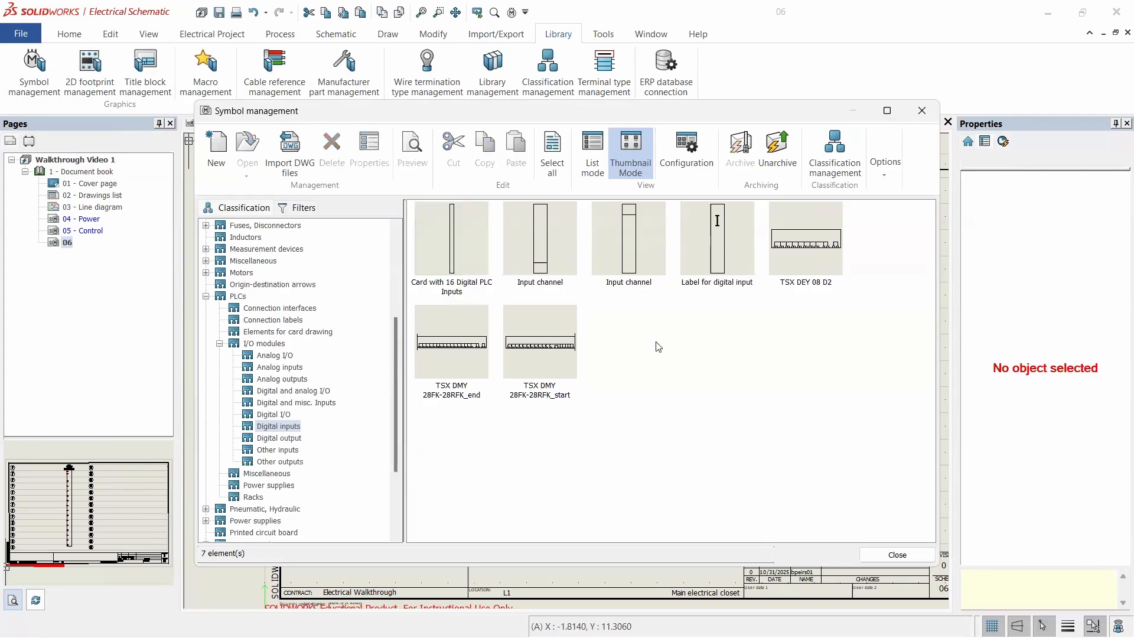
pyautogui.rightClick(657, 346)
pyautogui.click(693, 402)
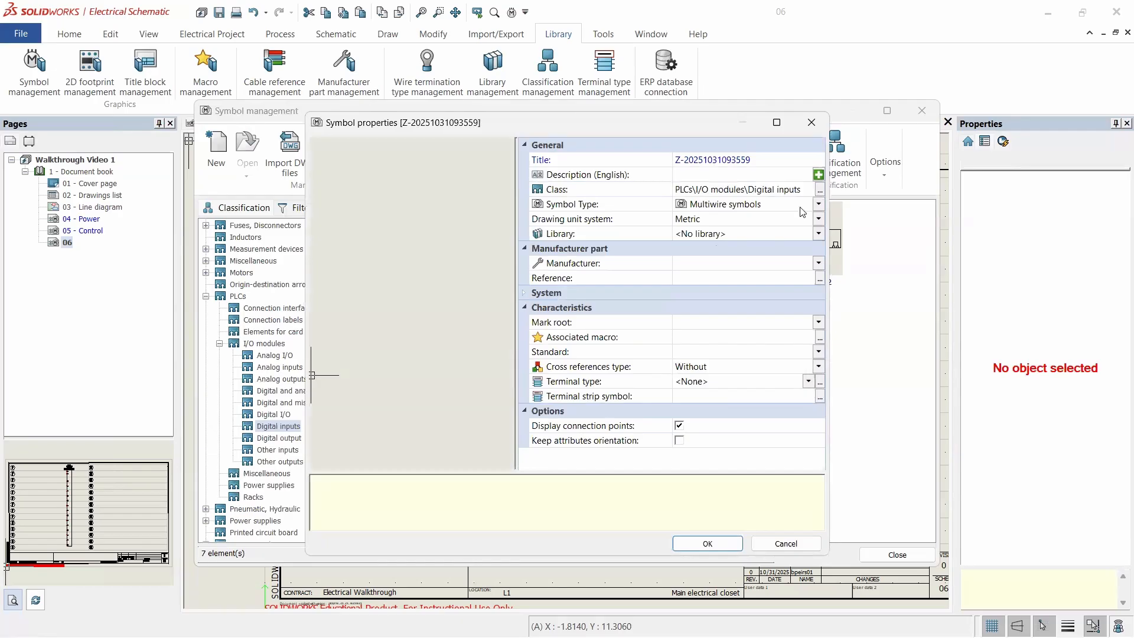
# - Set the new symbol's type to Line diagram symbols and its library to USER - Objects created by user
pyautogui.click(818, 204)
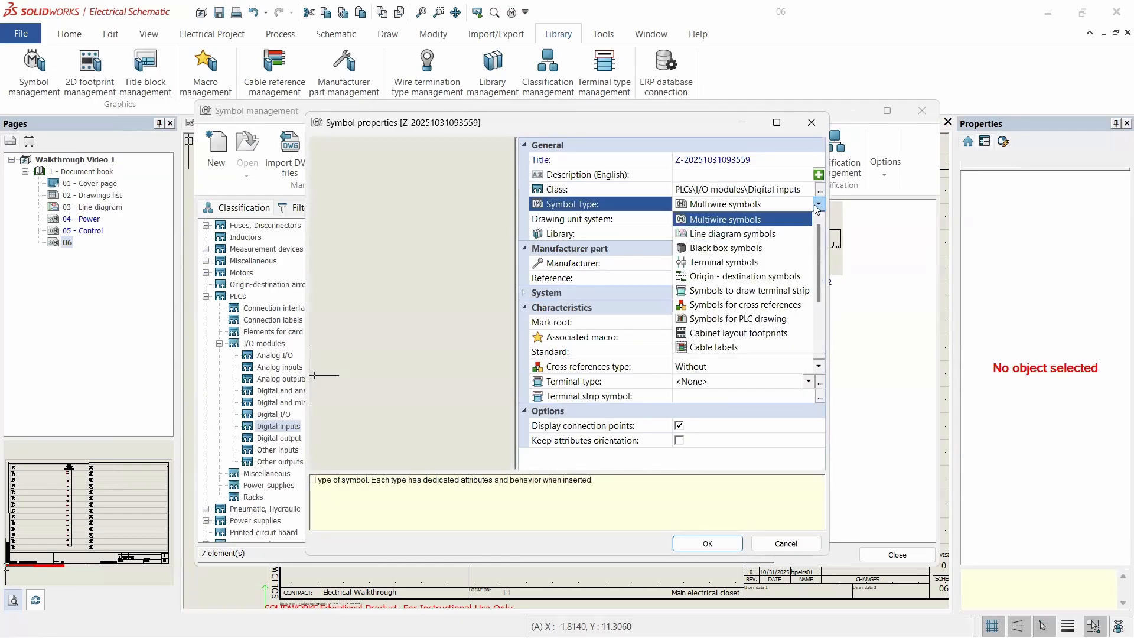
pyautogui.click(729, 235)
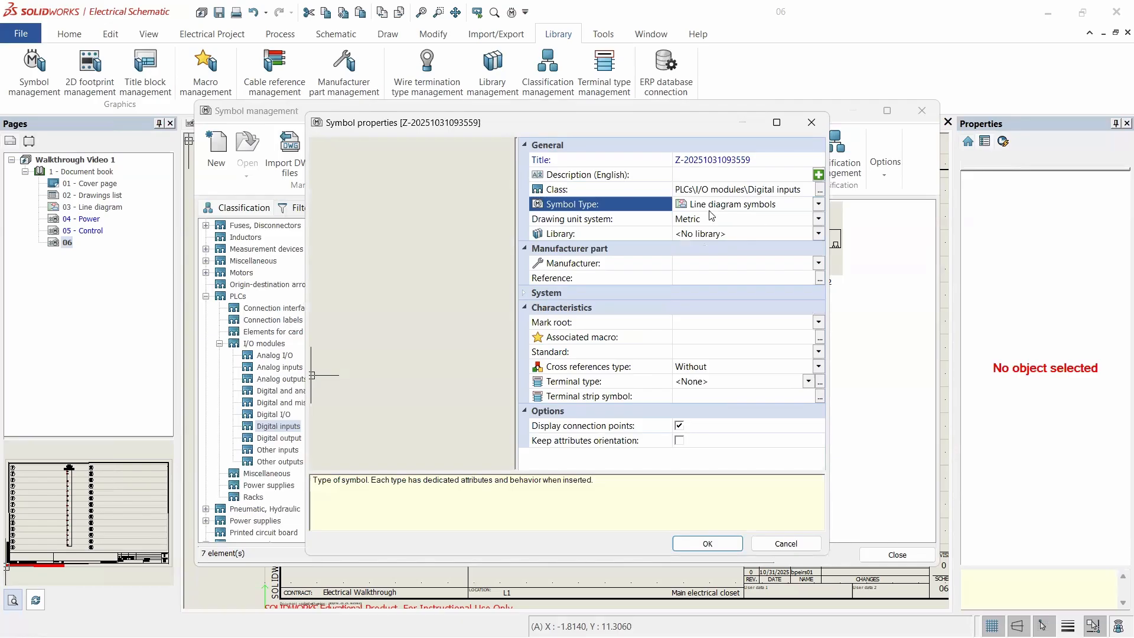
pyautogui.click(723, 232)
pyautogui.click(577, 225)
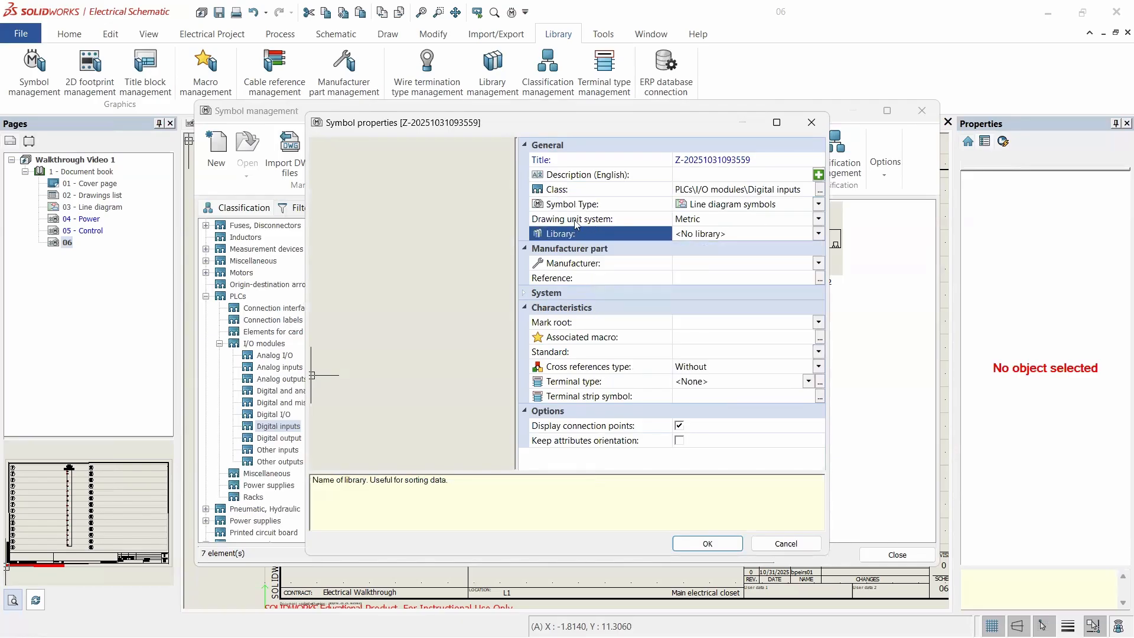
pyautogui.click(716, 236)
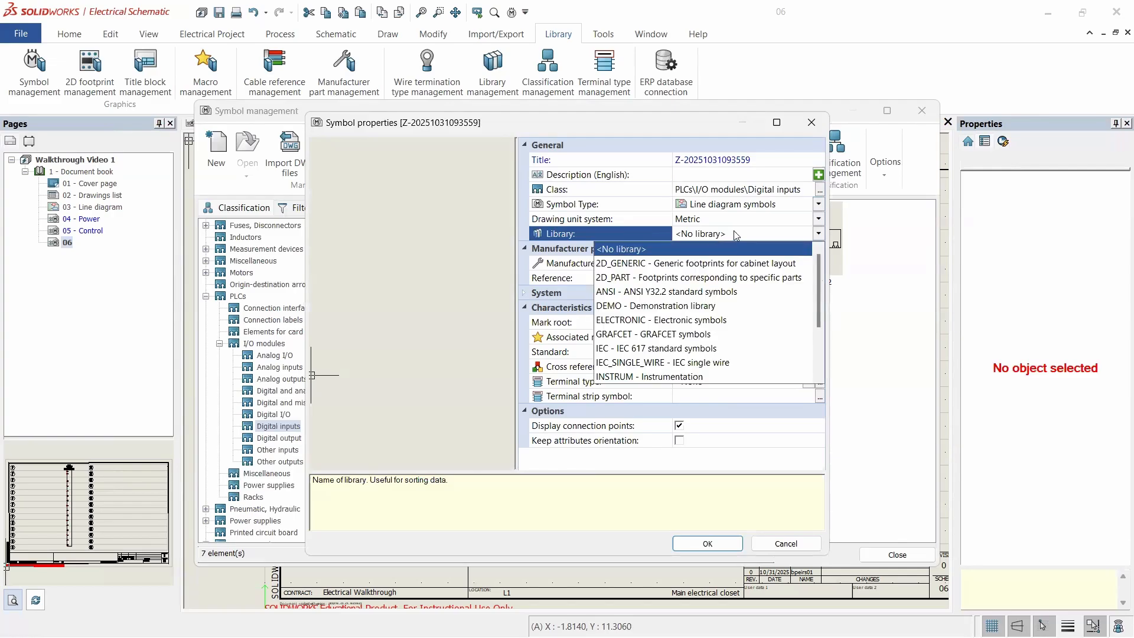
pyautogui.scroll(-3, 710, 332)
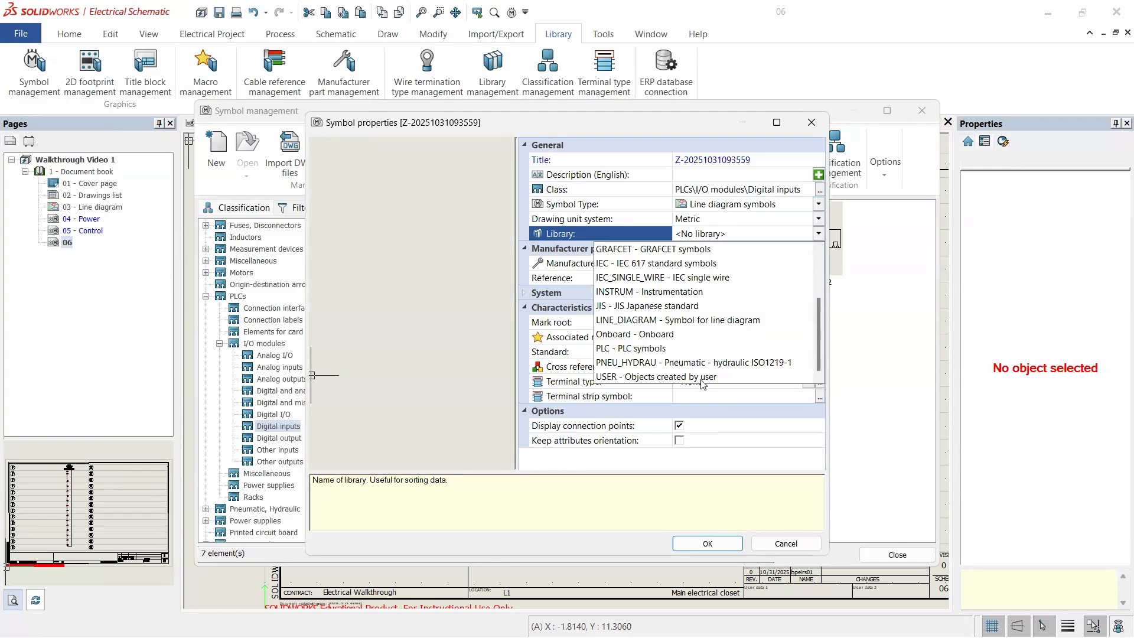
pyautogui.click(648, 377)
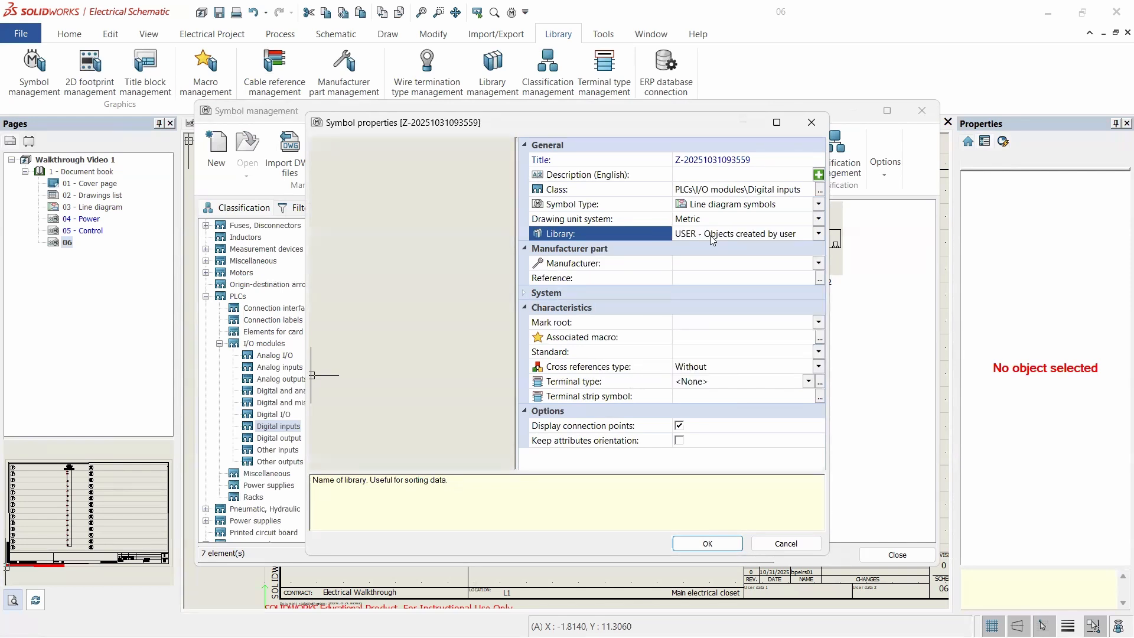
# - Enter "5069 16-Point Input" as both the title and the English description of the new symbol
pyautogui.click(608, 155)
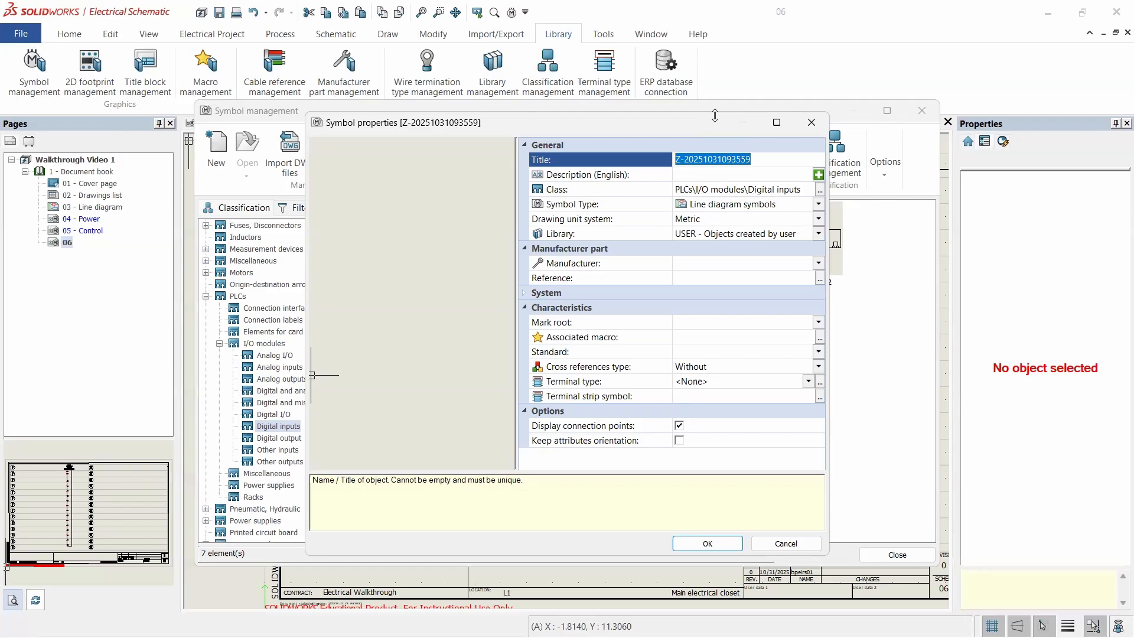
pyautogui.write('5069 16')
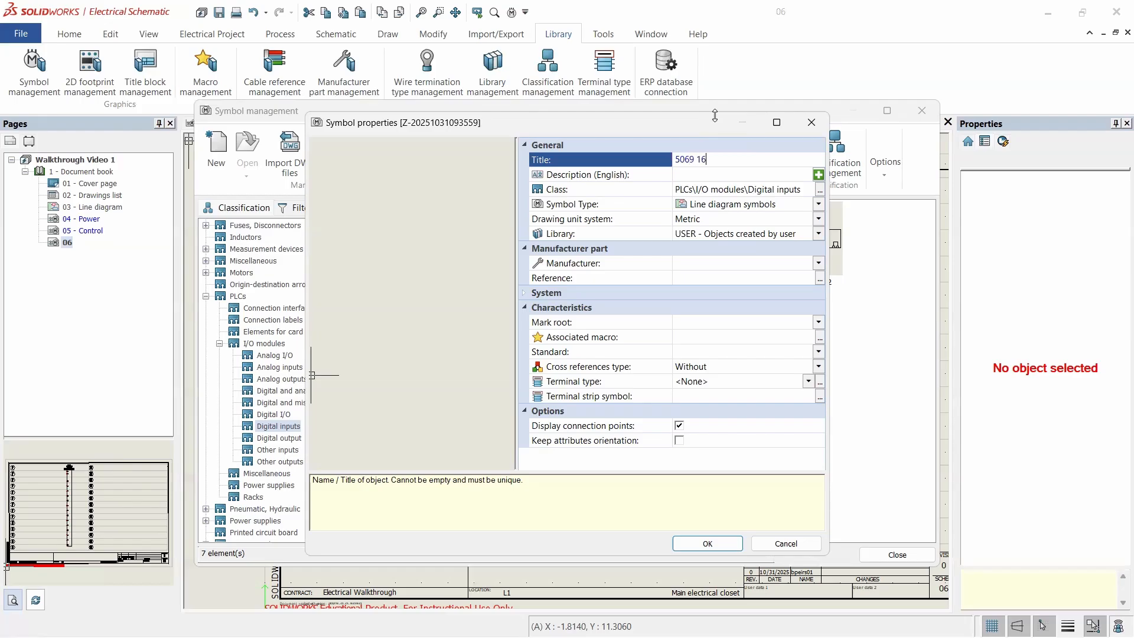
pyautogui.write('-Point Input')
pyautogui.moveTo(778, 158); pyautogui.dragTo(668, 161)
pyautogui.hotkey('ctrl', 'c')
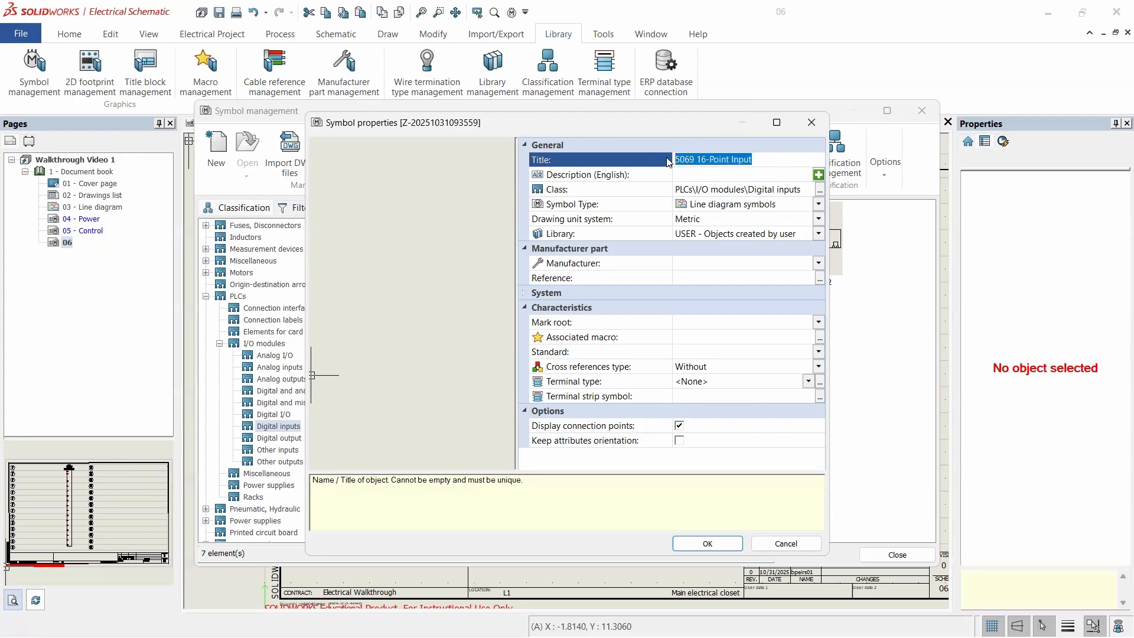
pyautogui.click(710, 175)
pyautogui.hotkey('ctrl', 'v')
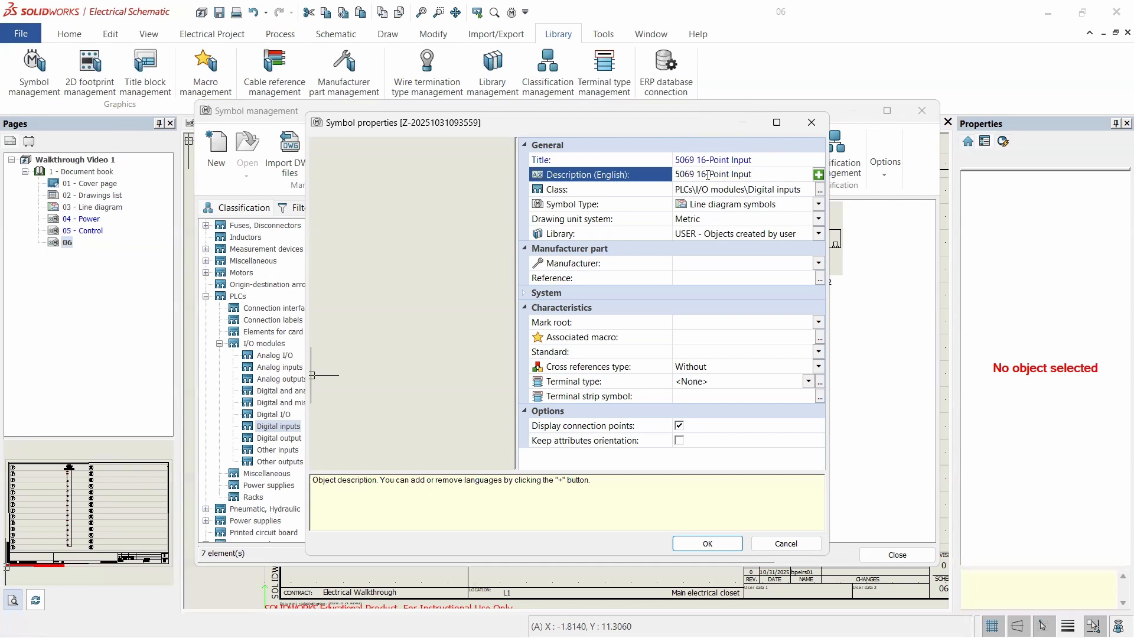
# - Switch to the browser, examine the 5069-IB16 module page in the 5069-td001_-en-p document, and return to the symbol properties in SOLIDWORKS Electrical
pyautogui.hotkey('alt', 'Tab')
pyautogui.hotkey('alt', 'Tab')
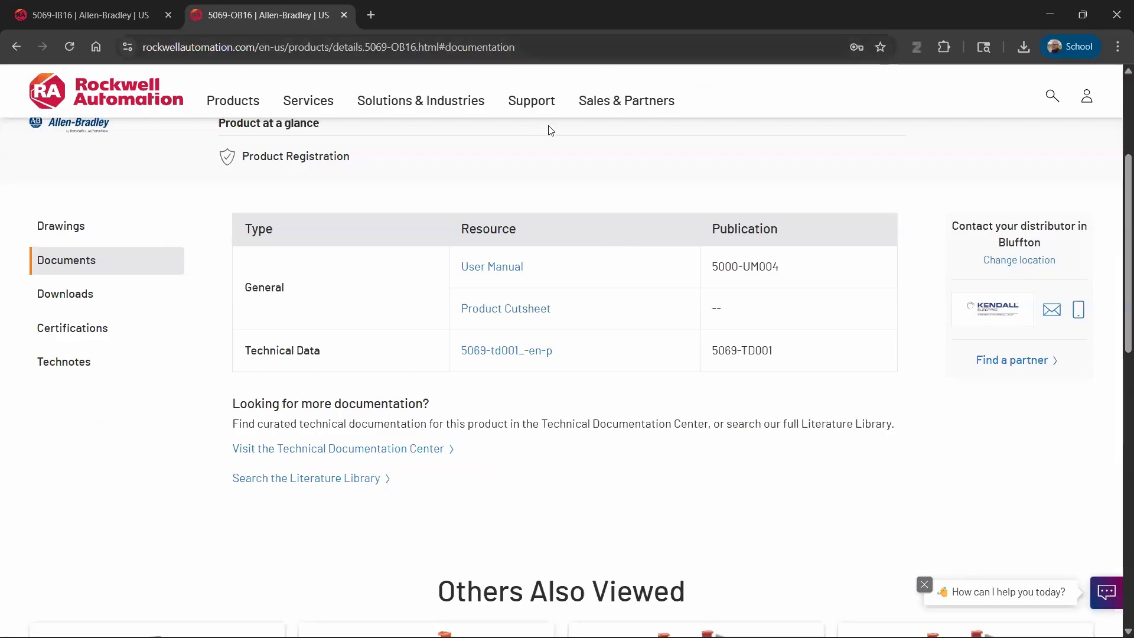
pyautogui.hotkey('alt', 'Tab')
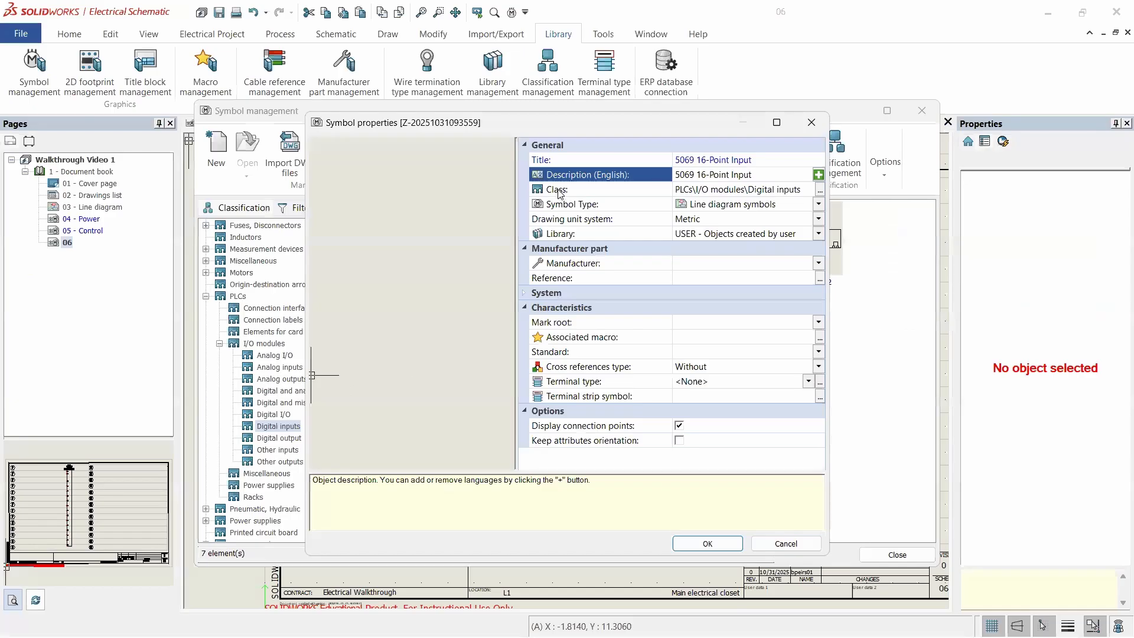
pyautogui.hotkey('alt', 'Tab')
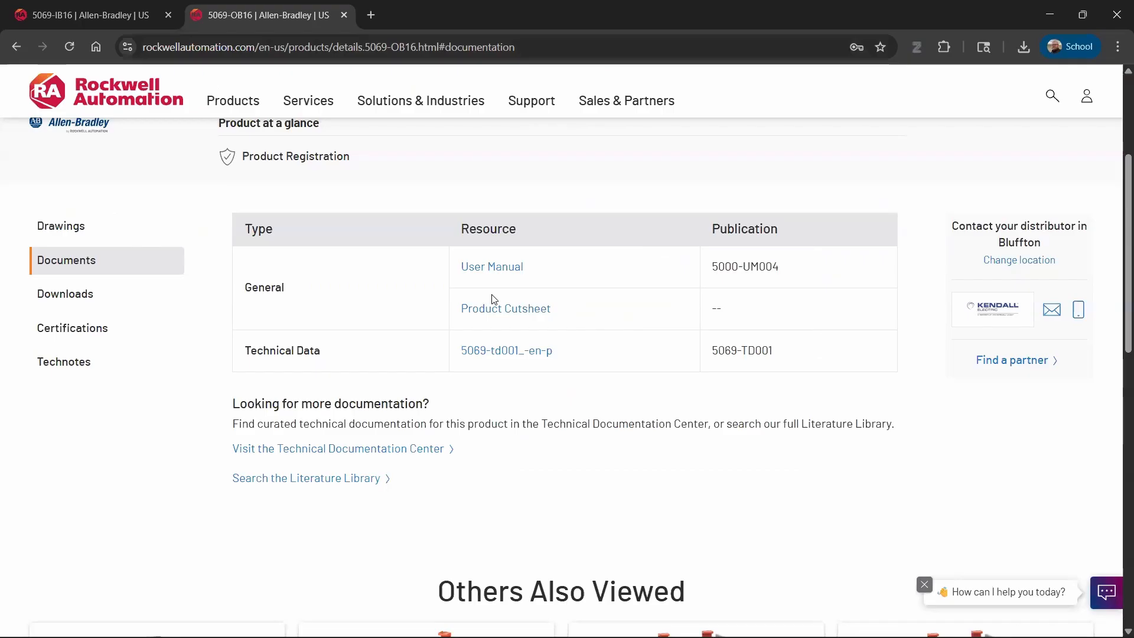
pyautogui.click(514, 349)
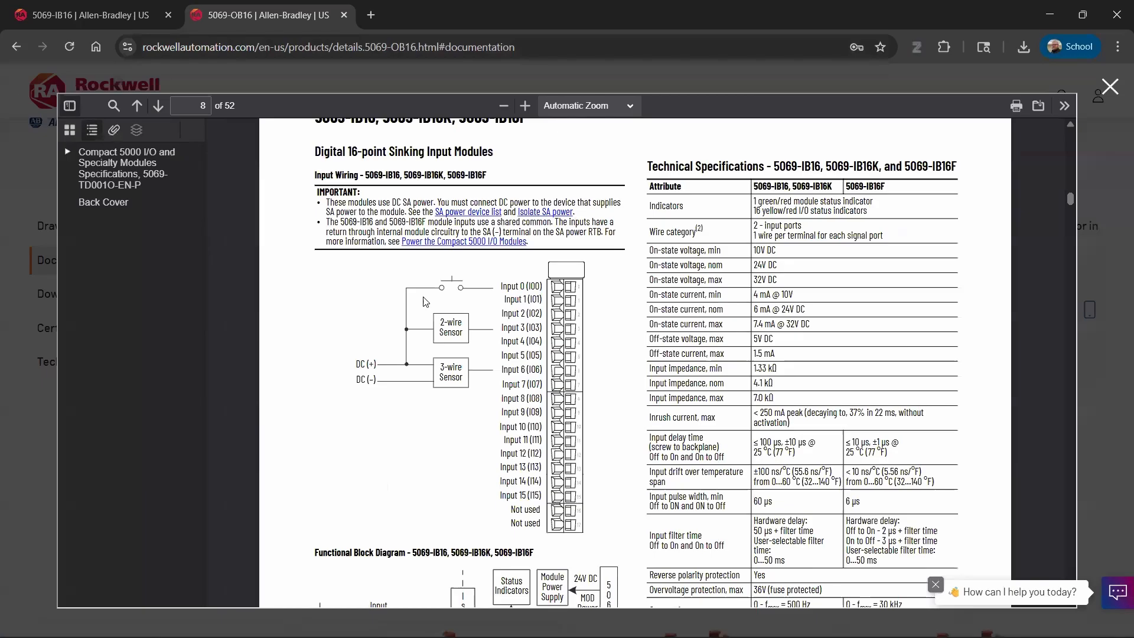
pyautogui.scroll(1, 520, 210)
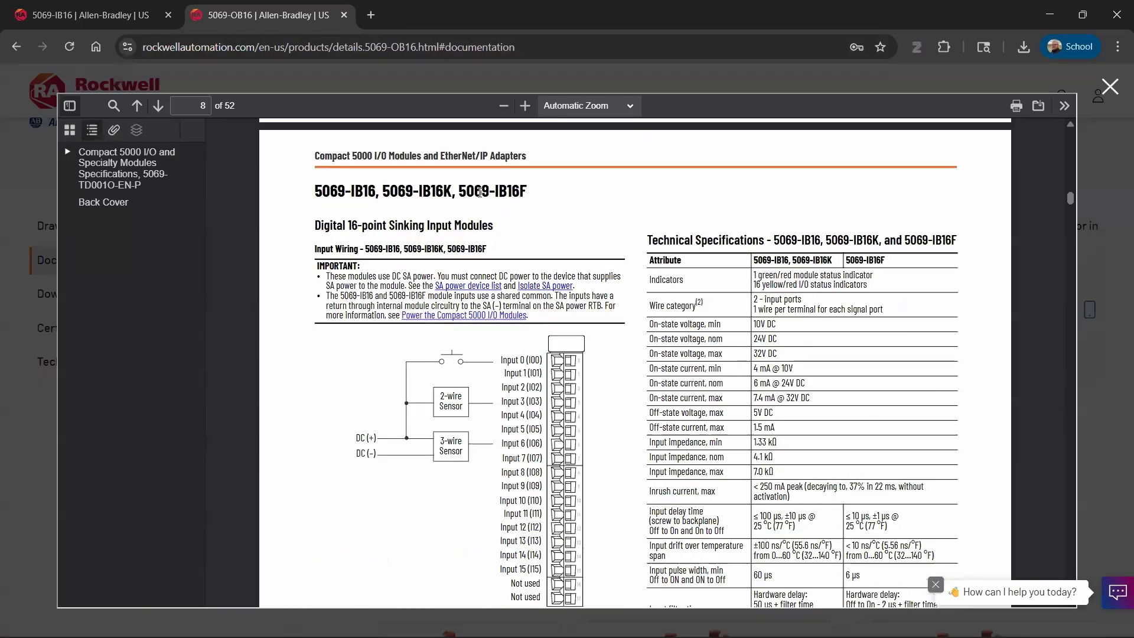
pyautogui.moveTo(317, 191); pyautogui.dragTo(530, 191)
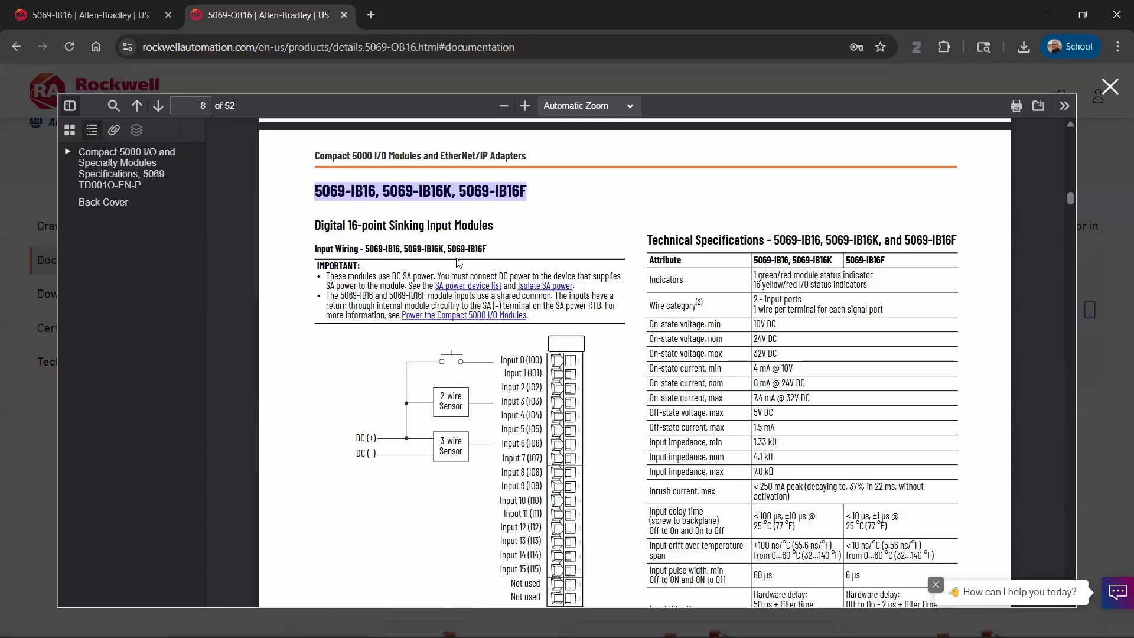
pyautogui.hotkey('alt', 'Tab')
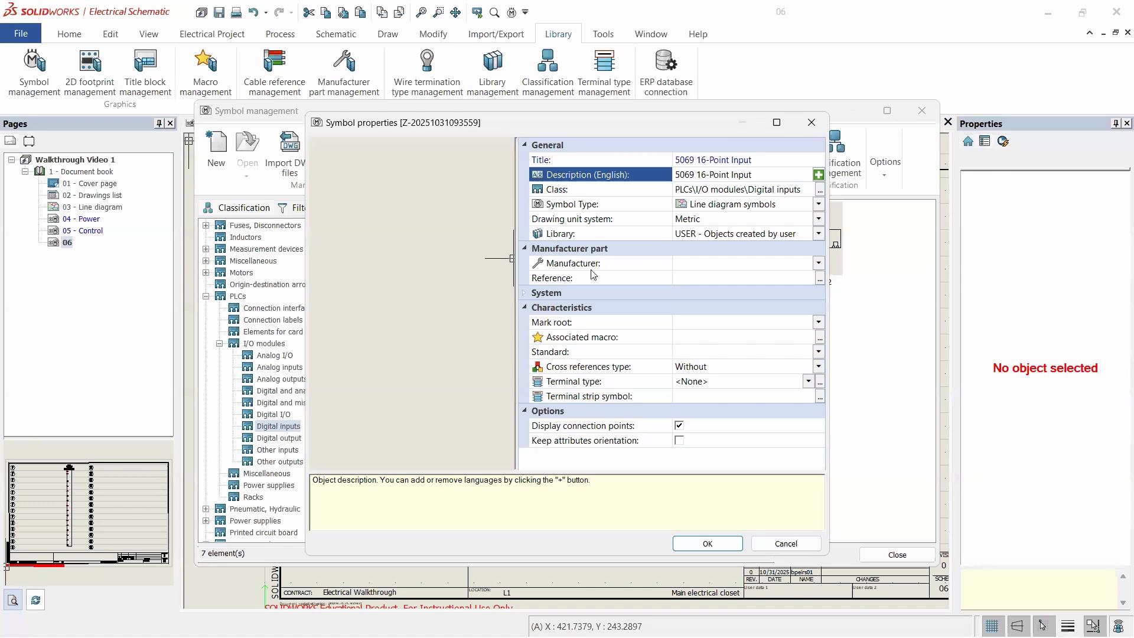
pyautogui.click(555, 253)
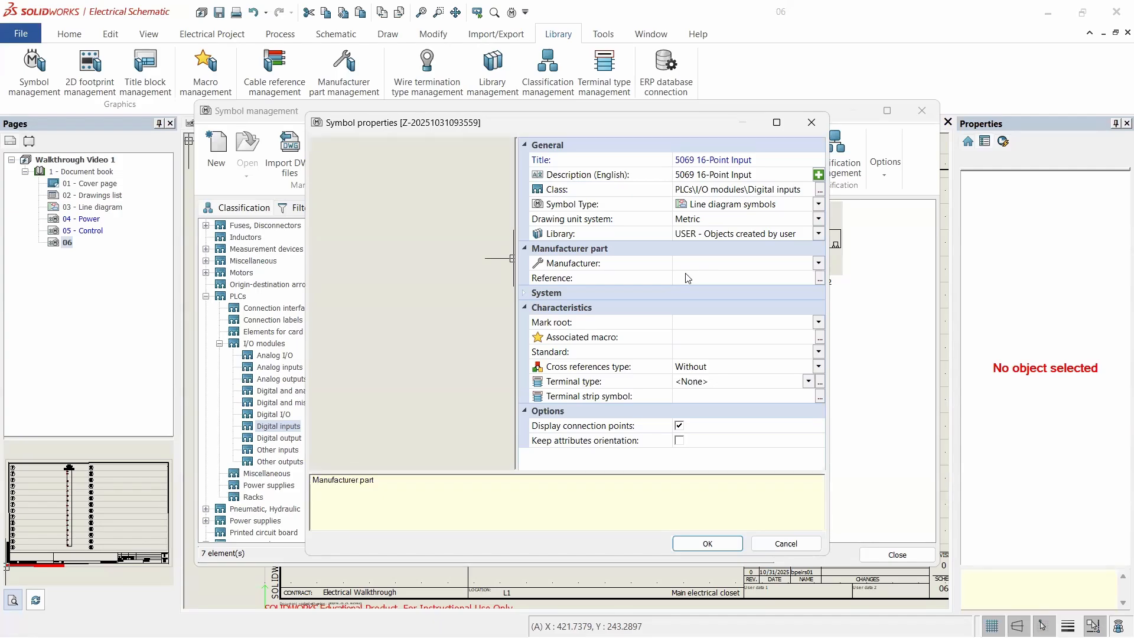
# - Set the new symbol's cross references type to Same level and accept the symbol properties
pyautogui.click(617, 280)
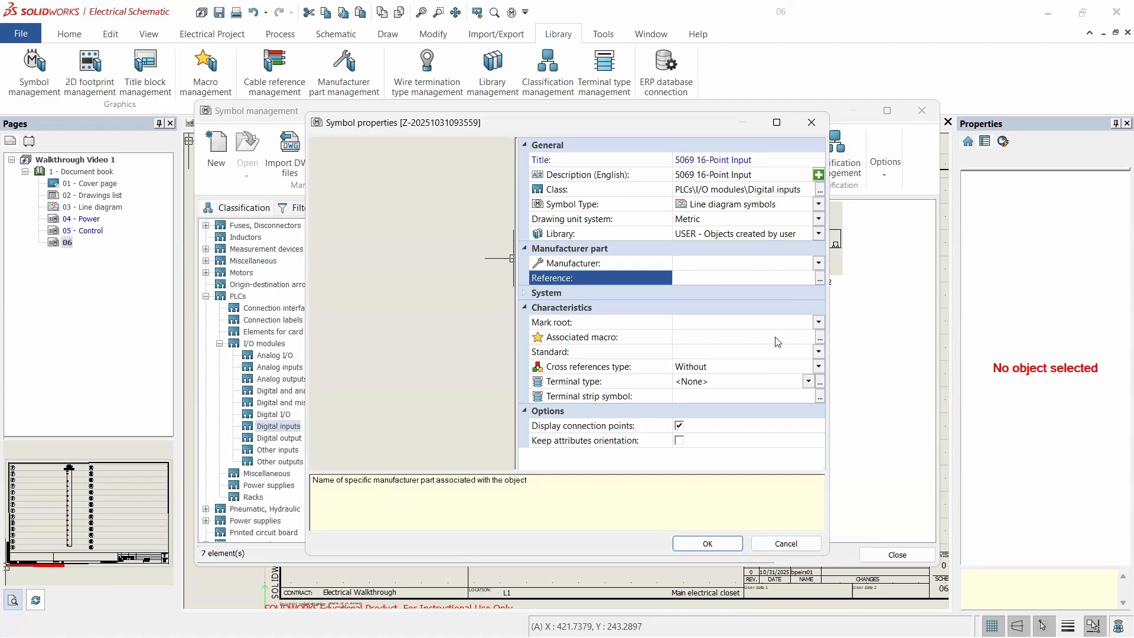
pyautogui.click(720, 369)
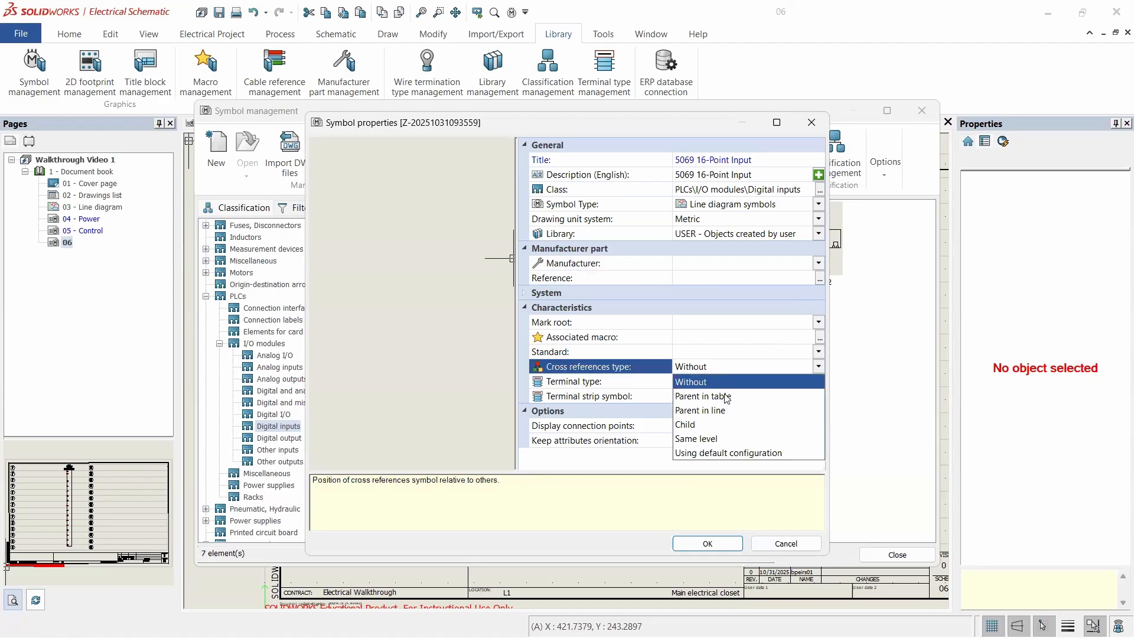
pyautogui.click(715, 439)
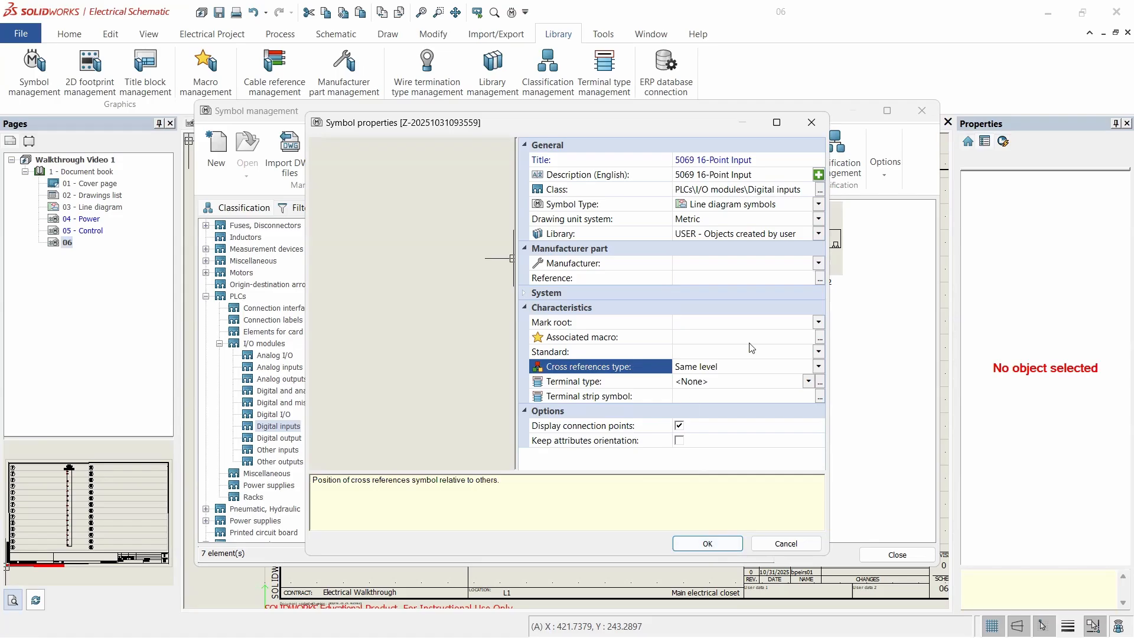
pyautogui.click(704, 546)
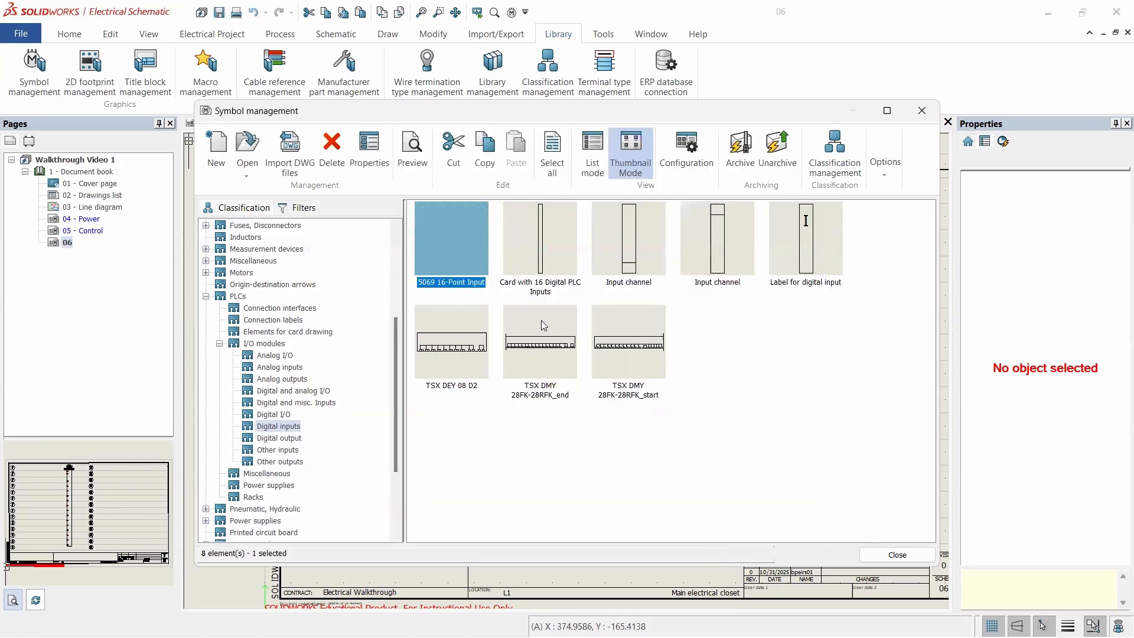
# - Review the properties of the 5069 16-Point Input symbol in the library and close them without changes
pyautogui.rightClick(458, 243)
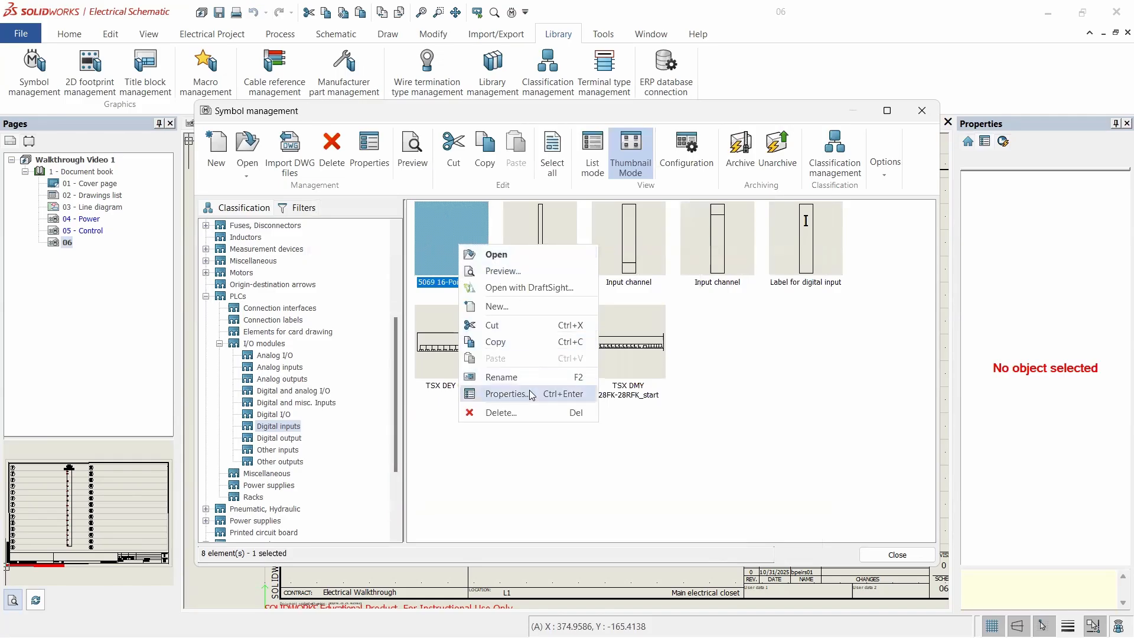
pyautogui.click(530, 392)
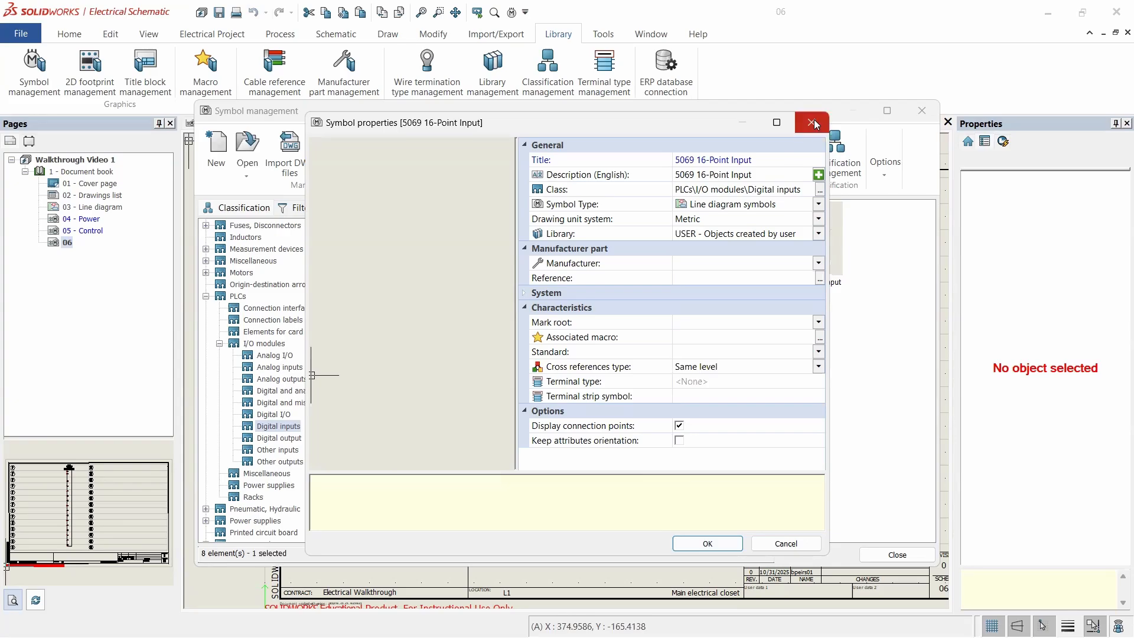
pyautogui.click(813, 122)
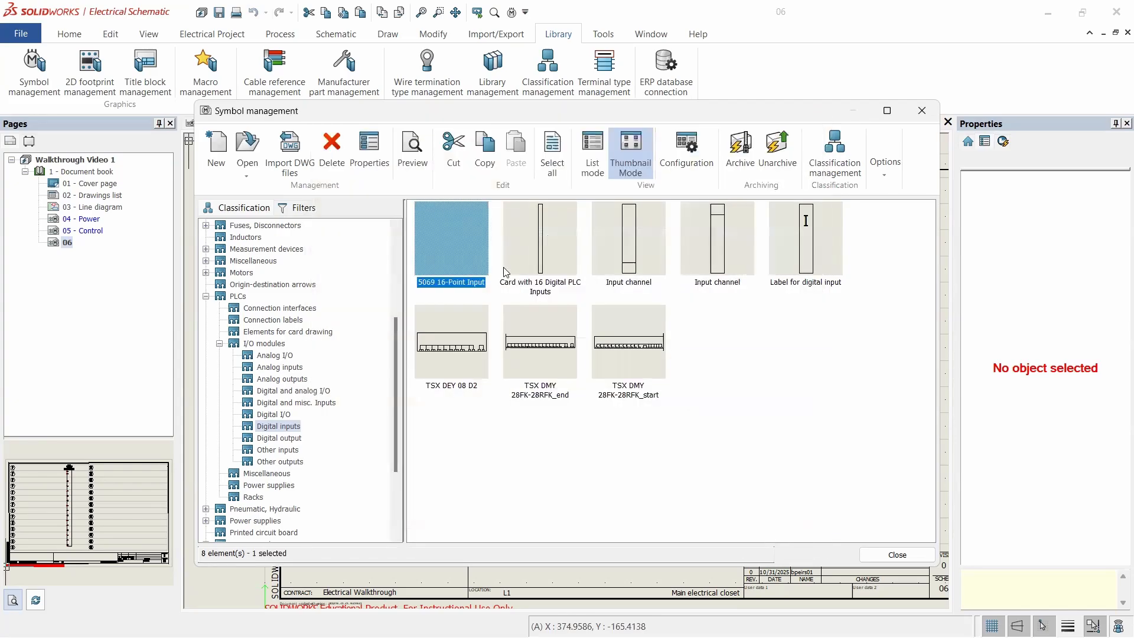
# - Open the 5069 16-Point Input symbol for editing
pyautogui.doubleClick(464, 223)
pyautogui.scroll(-3, 603, 307)
pyautogui.scroll(3, 304, 423)
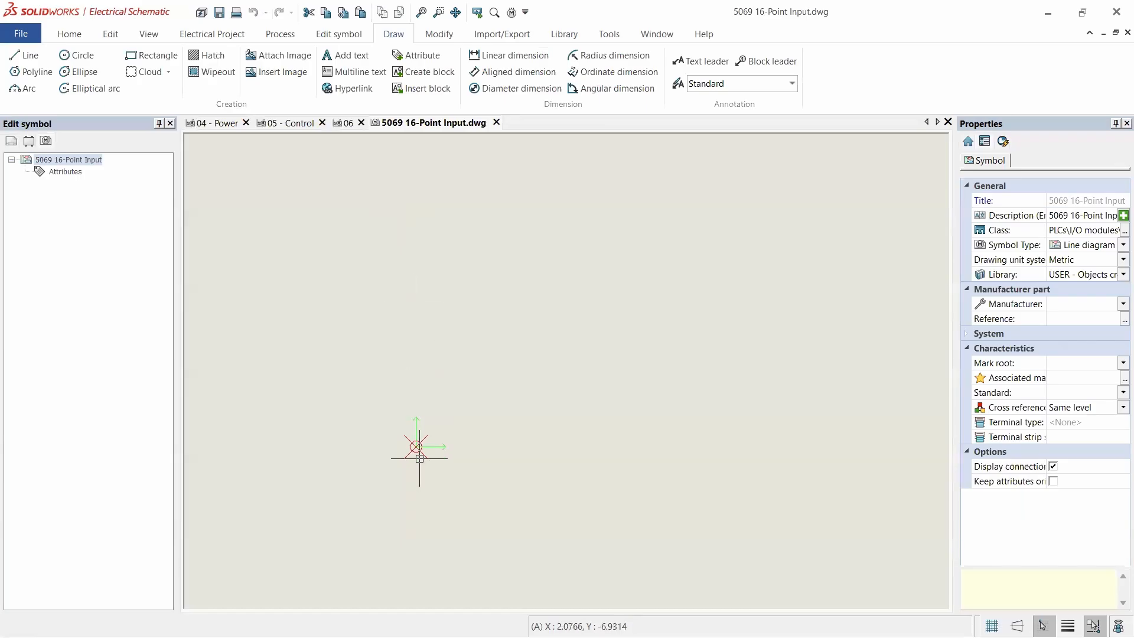
pyautogui.click(152, 55)
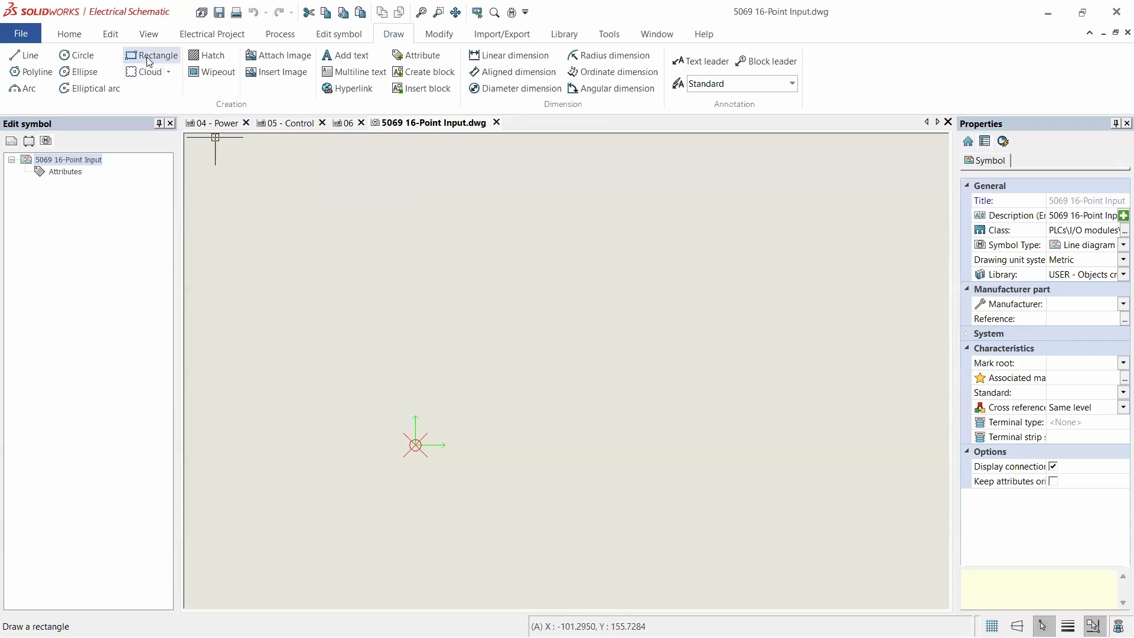
# - Start inserting symbol attributes and select #TAG, #REF_MAN_ALL and #REF_REF_ALL
pyautogui.click(65, 172)
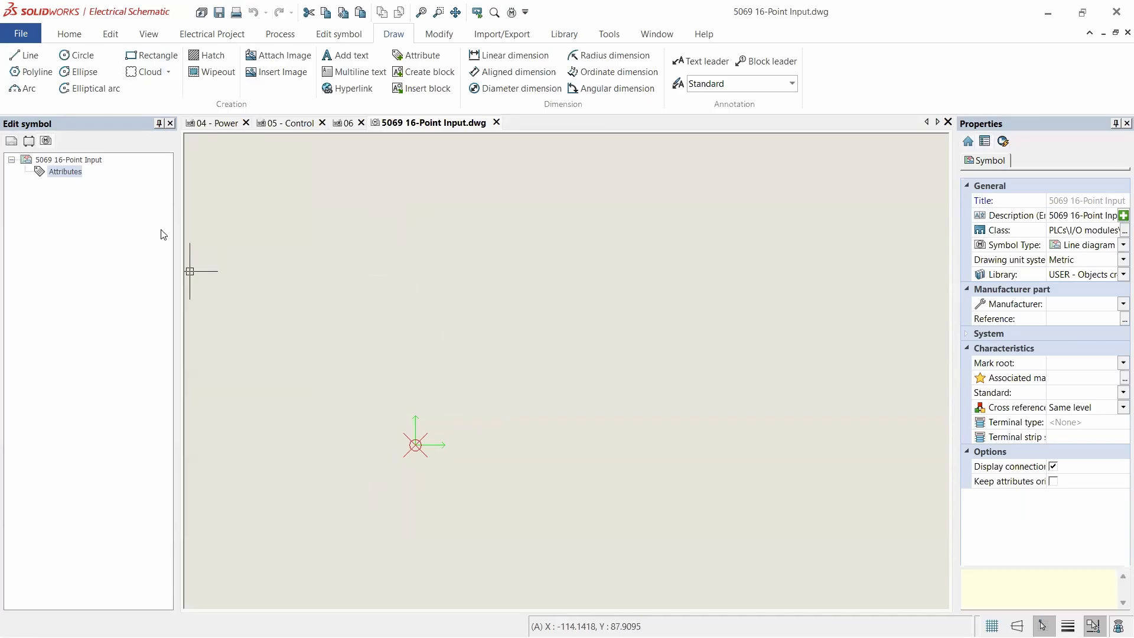
pyautogui.rightClick(66, 173)
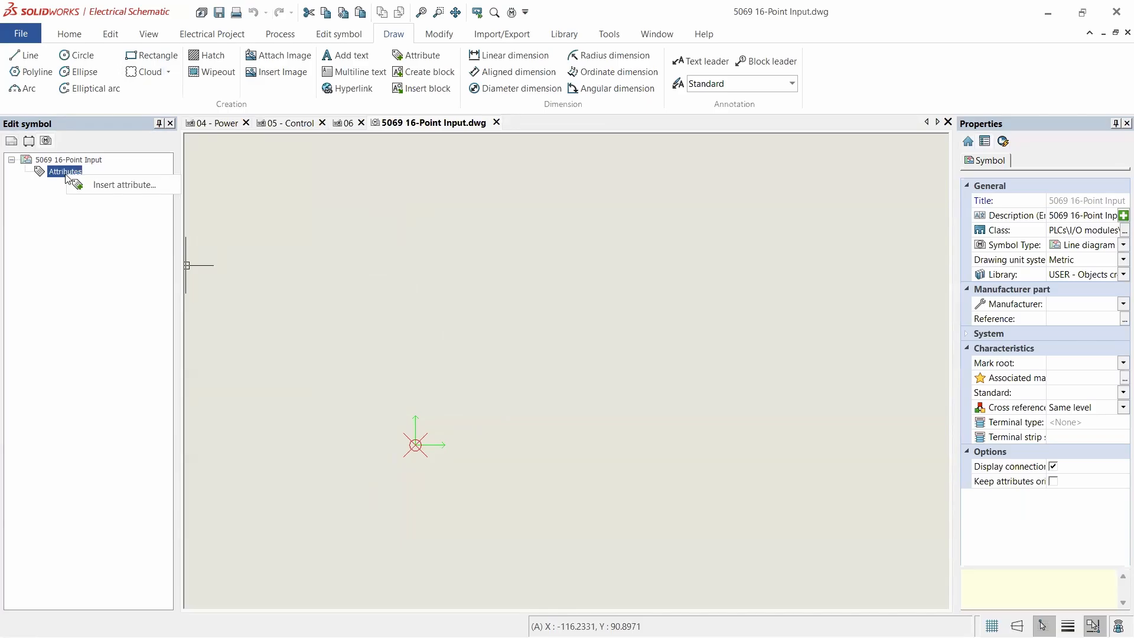
pyautogui.click(129, 191)
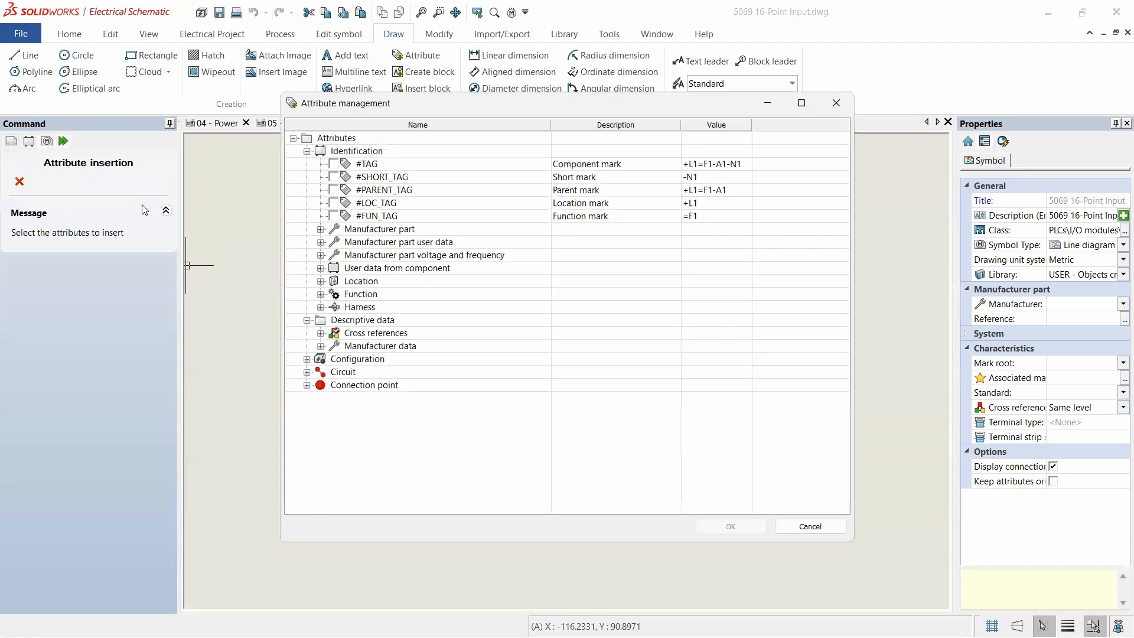
pyautogui.click(334, 165)
pyautogui.click(320, 229)
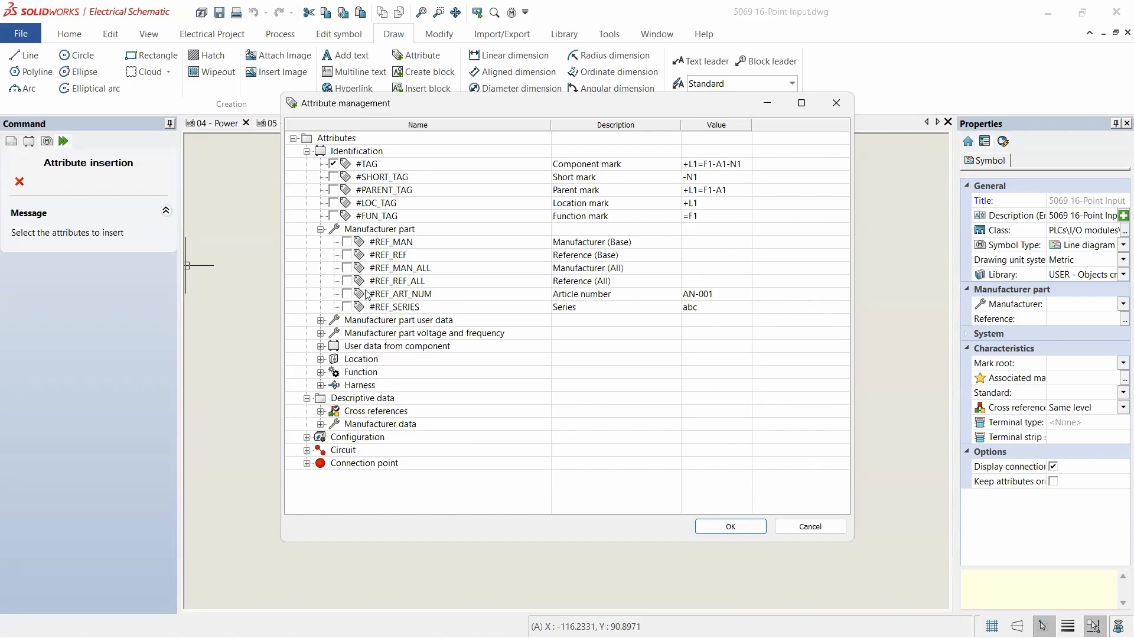
pyautogui.click(347, 269)
pyautogui.click(347, 281)
# - Add the English description #COM_TZ_0_L1 and the #CROSS_REF cross reference to the attribute selection and confirm it
pyautogui.click(322, 348)
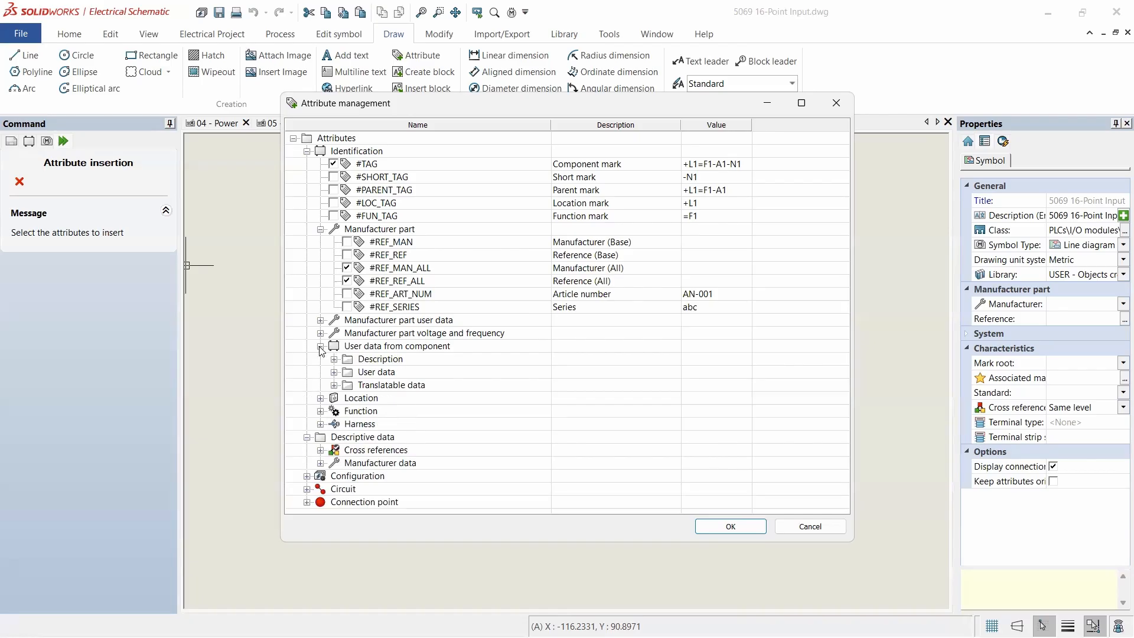
pyautogui.click(361, 372)
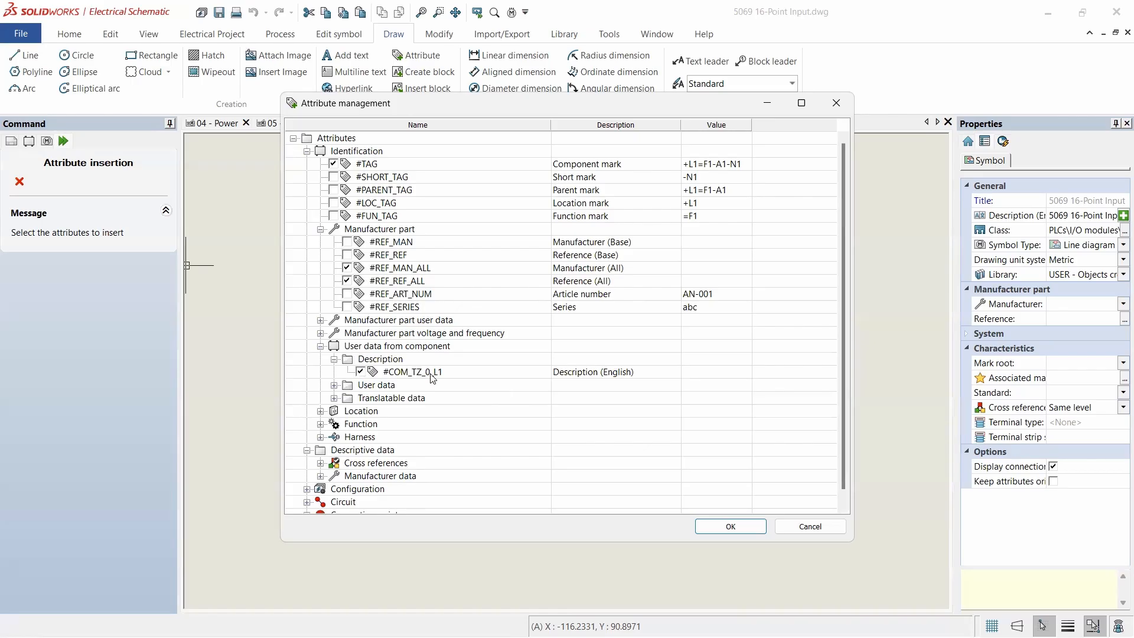
pyautogui.scroll(-1, 455, 377)
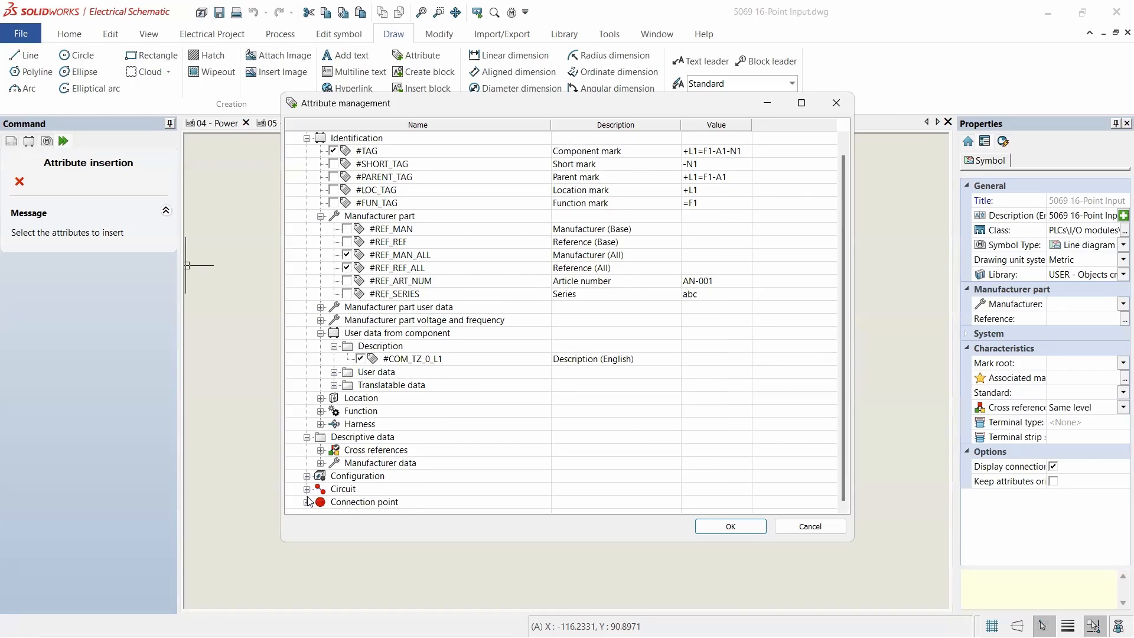
pyautogui.click(321, 451)
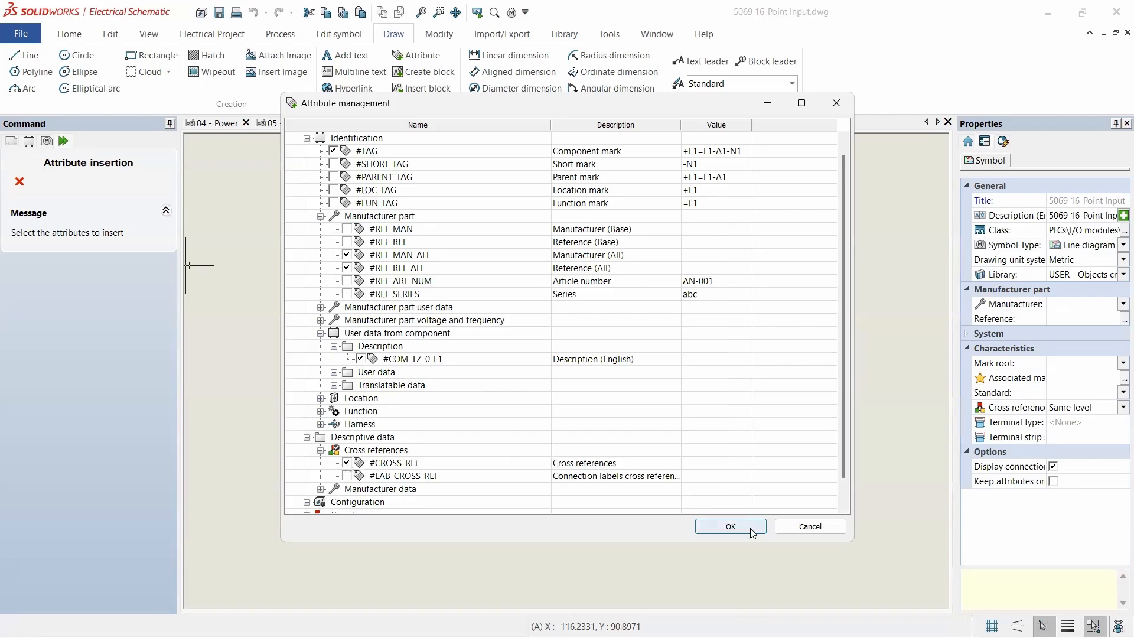
pyautogui.click(730, 527)
# - Place the stack of five selected attributes above and to the right of the symbol's origin
pyautogui.scroll(2, 455, 436)
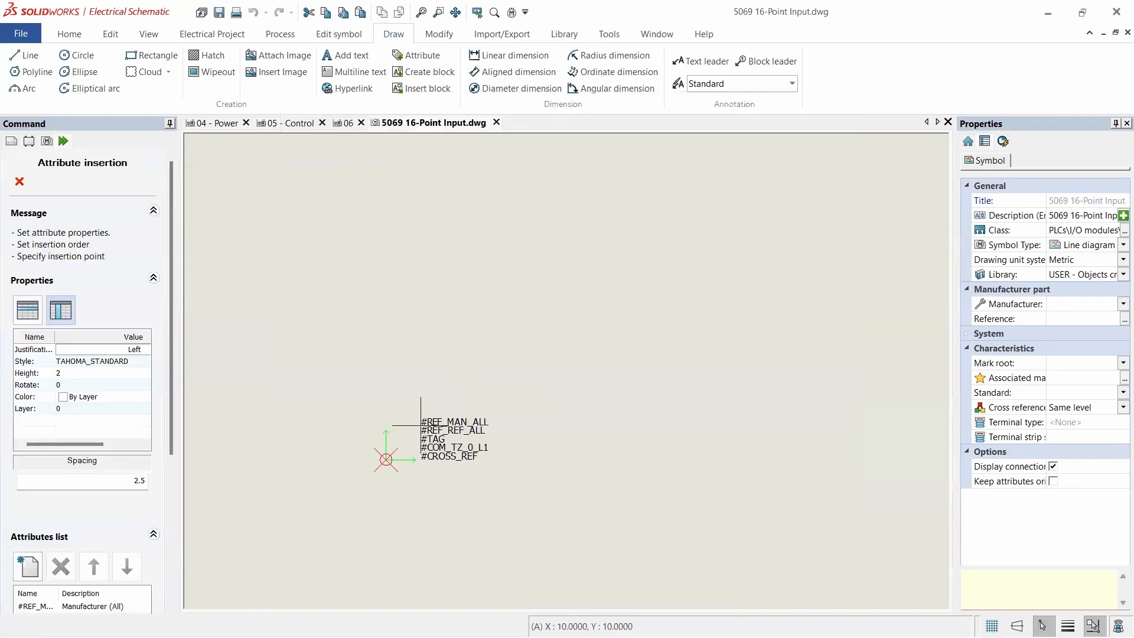
pyautogui.click(526, 350)
pyautogui.scroll(2, 444, 420)
pyautogui.scroll(-5, 448, 406)
pyautogui.scroll(4, 345, 474)
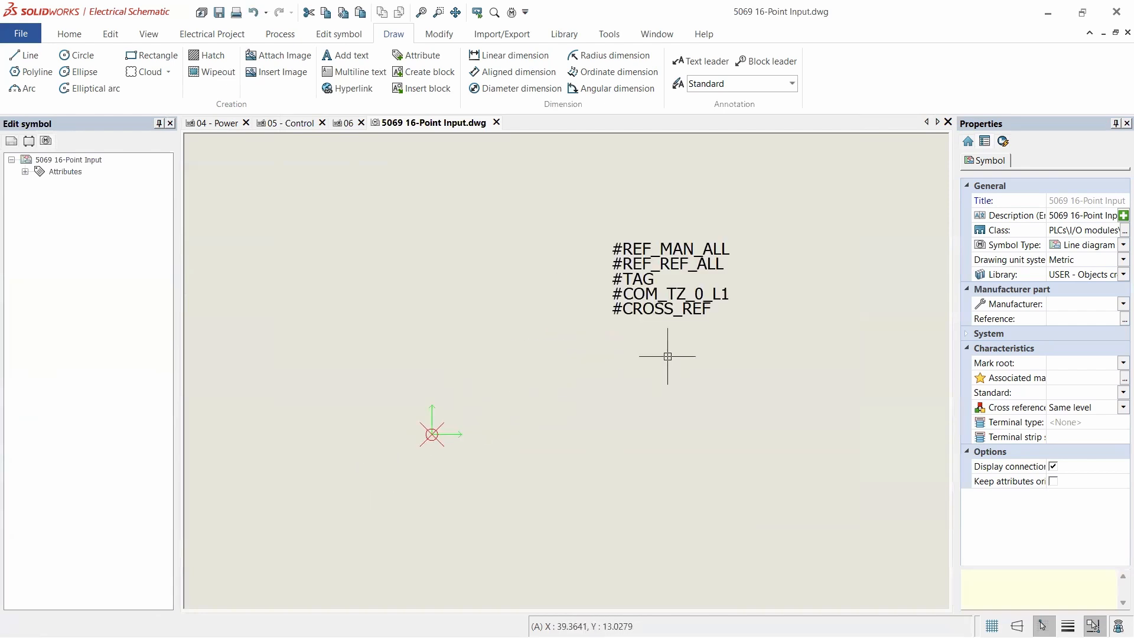
# - Move the #TAG attribute directly above the origin and turn snap off
pyautogui.click(650, 281)
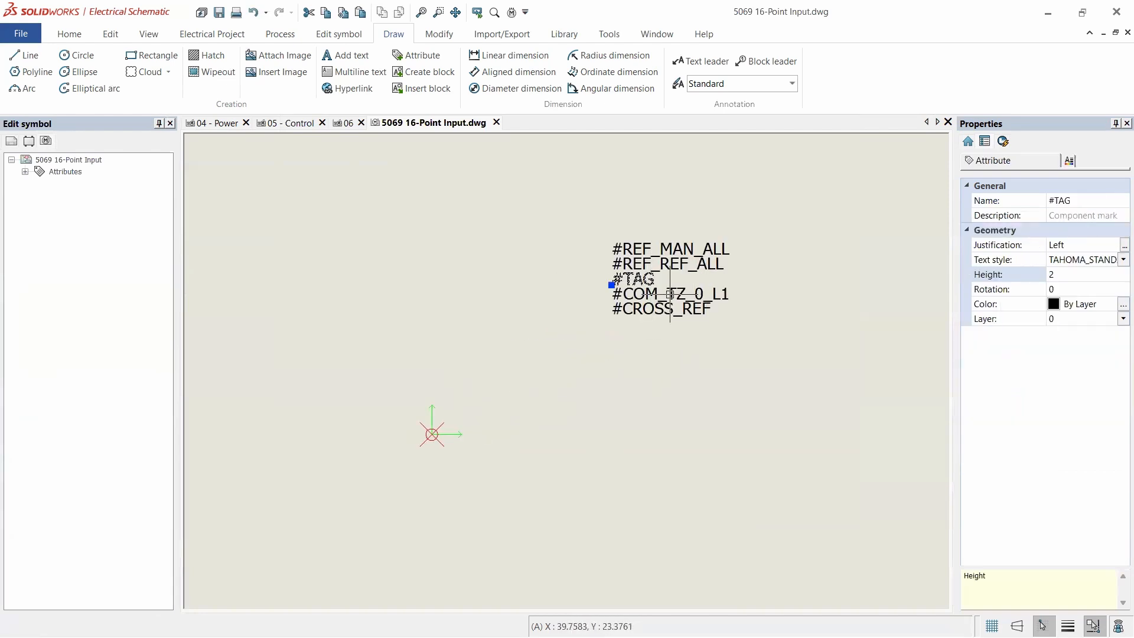
pyautogui.moveTo(648, 276); pyautogui.dragTo(466, 348)
pyautogui.press('Escape')
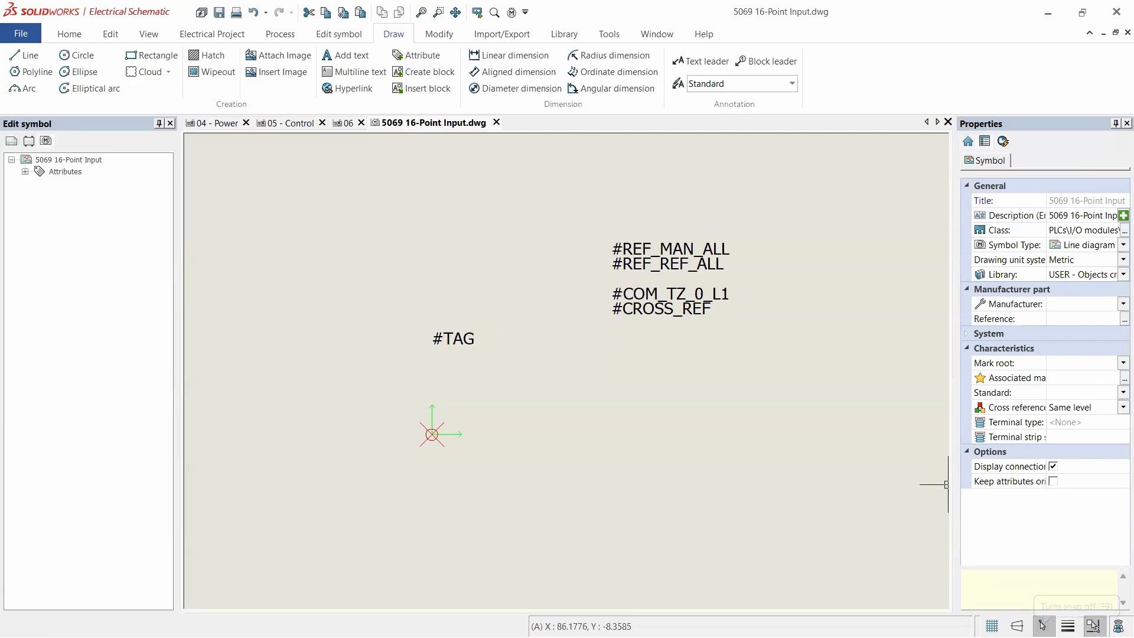
pyautogui.click(1042, 625)
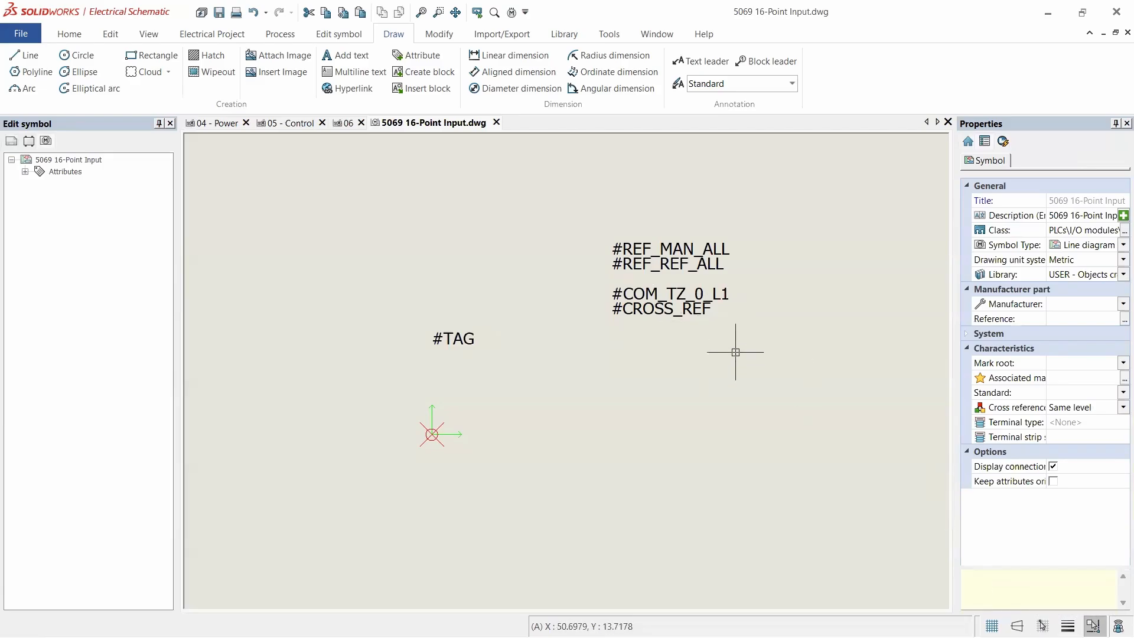
# - Center-justify #TAG, #REF_MAN_ALL, #REF_REF_ALL and #COM_TZ_0_L1, and move the last three together below #TAG
pyautogui.click(745, 277)
pyautogui.click(655, 240)
pyautogui.press('Escape')
pyautogui.click(567, 211)
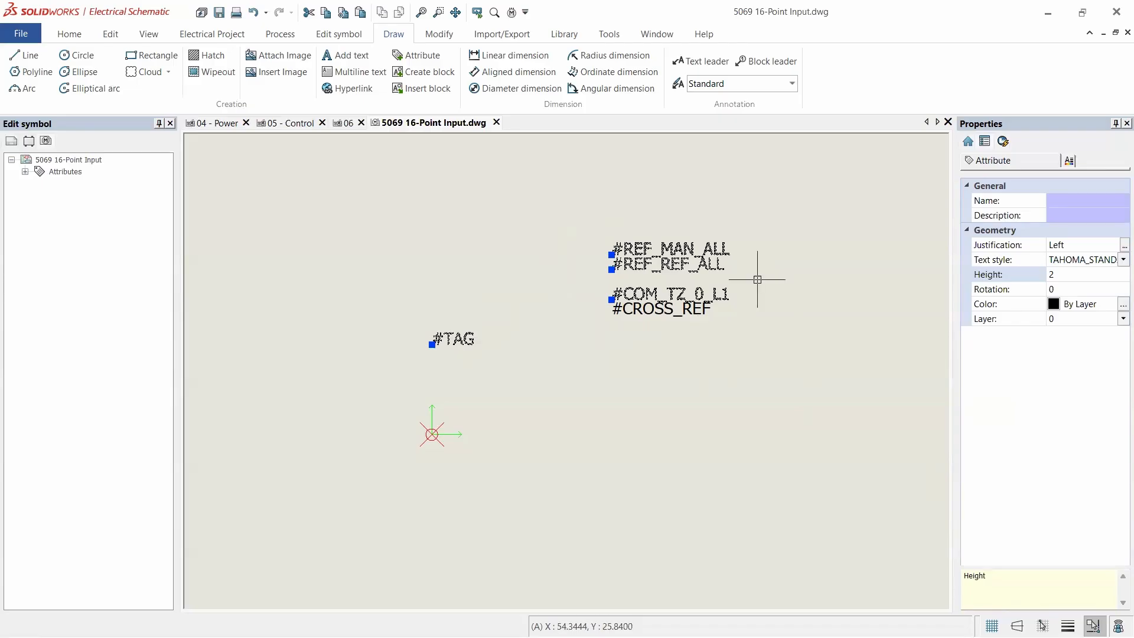
pyautogui.click(1117, 248)
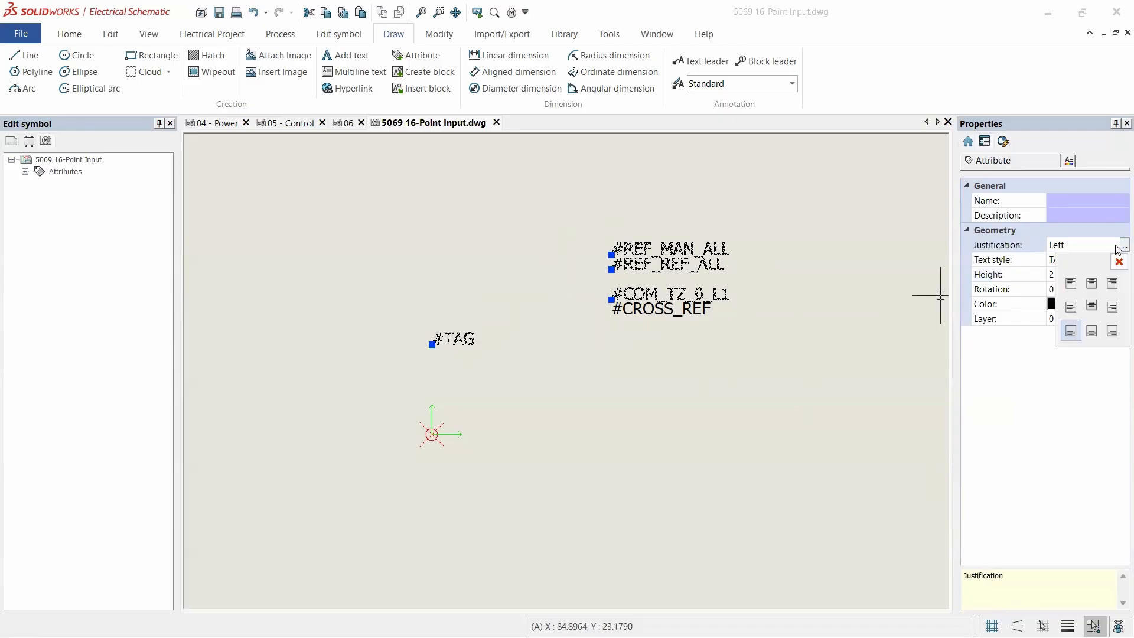
pyautogui.click(1093, 334)
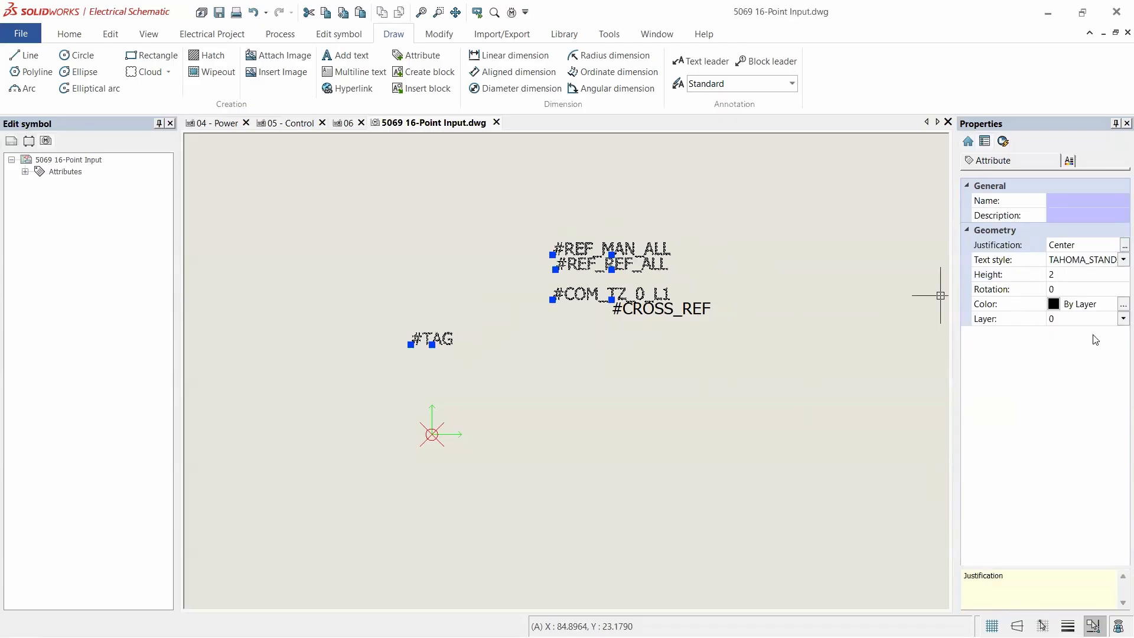
pyautogui.press('Escape')
pyautogui.moveTo(564, 337); pyautogui.dragTo(558, 207)
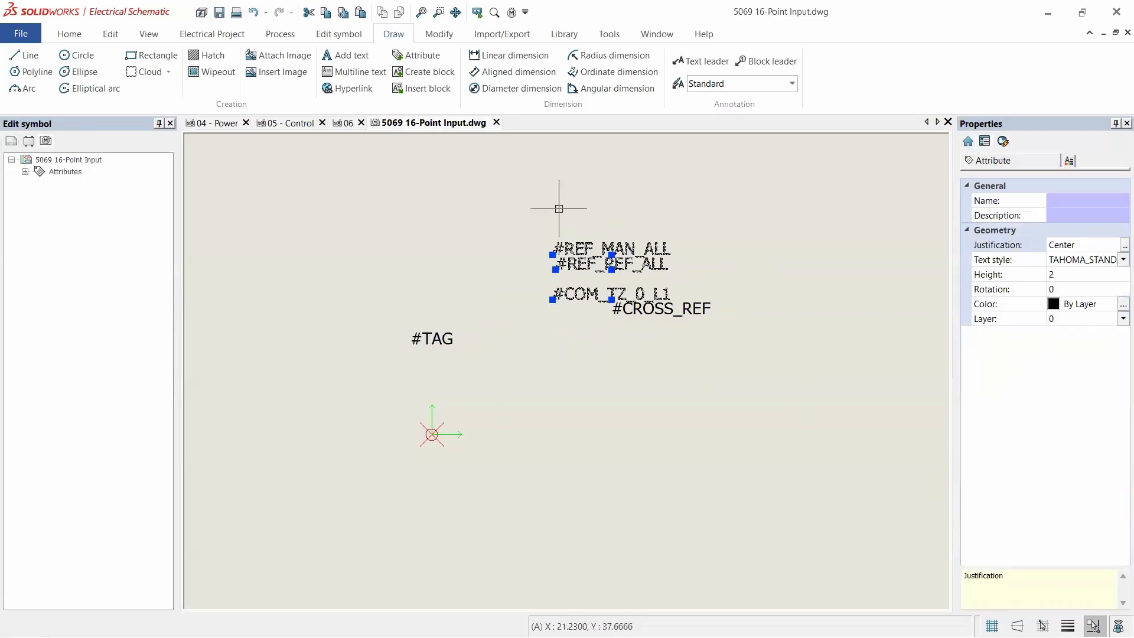
pyautogui.moveTo(587, 269); pyautogui.dragTo(423, 381)
# - Set the text height of the #CROSS_REF attribute to 1
pyautogui.click(679, 308)
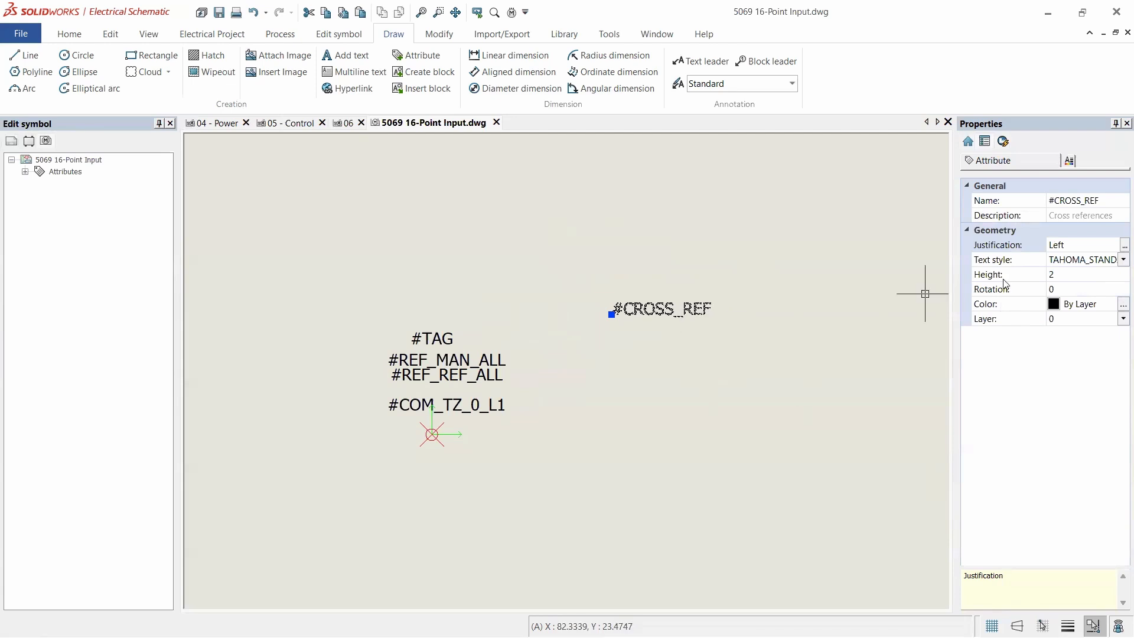
pyautogui.click(1087, 279)
pyautogui.write('1')
pyautogui.press('Return')
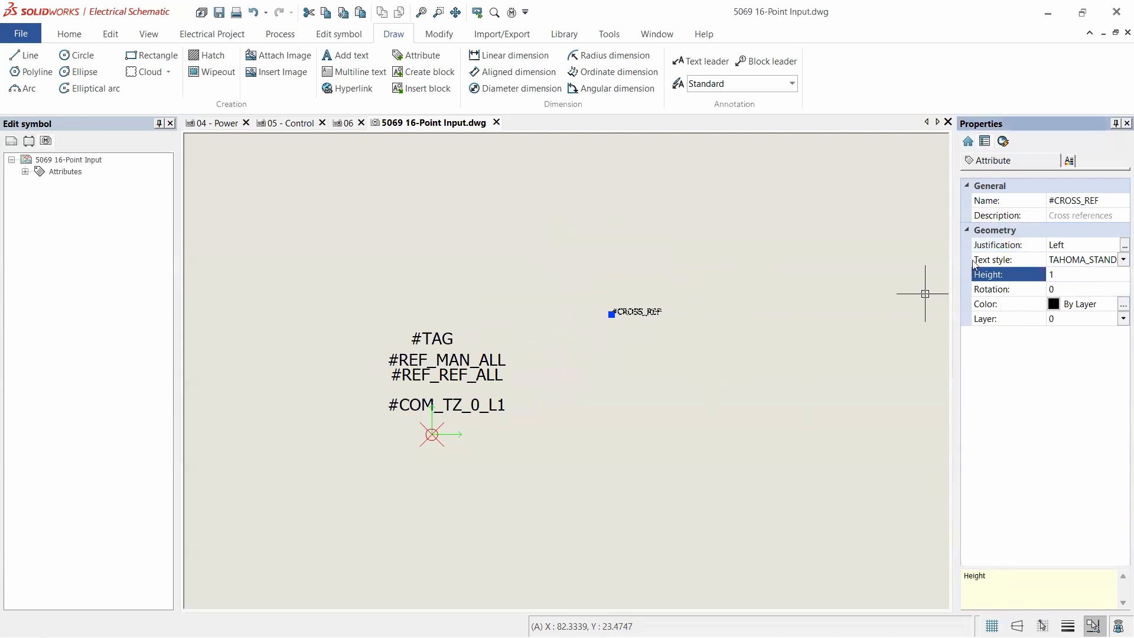
# - Set the text height of #REF_MAN_ALL, #REF_REF_ALL and #COM_TZ_0_L1 to 1
pyautogui.moveTo(528, 446); pyautogui.dragTo(481, 329)
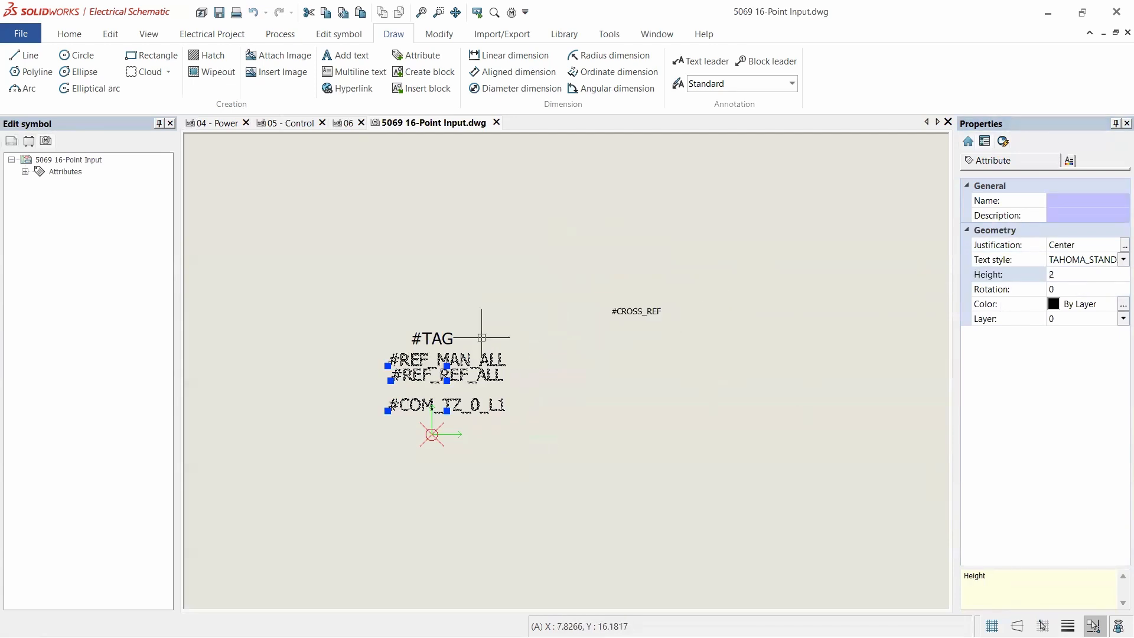
pyautogui.click(1077, 275)
pyautogui.write('1')
pyautogui.press('Return')
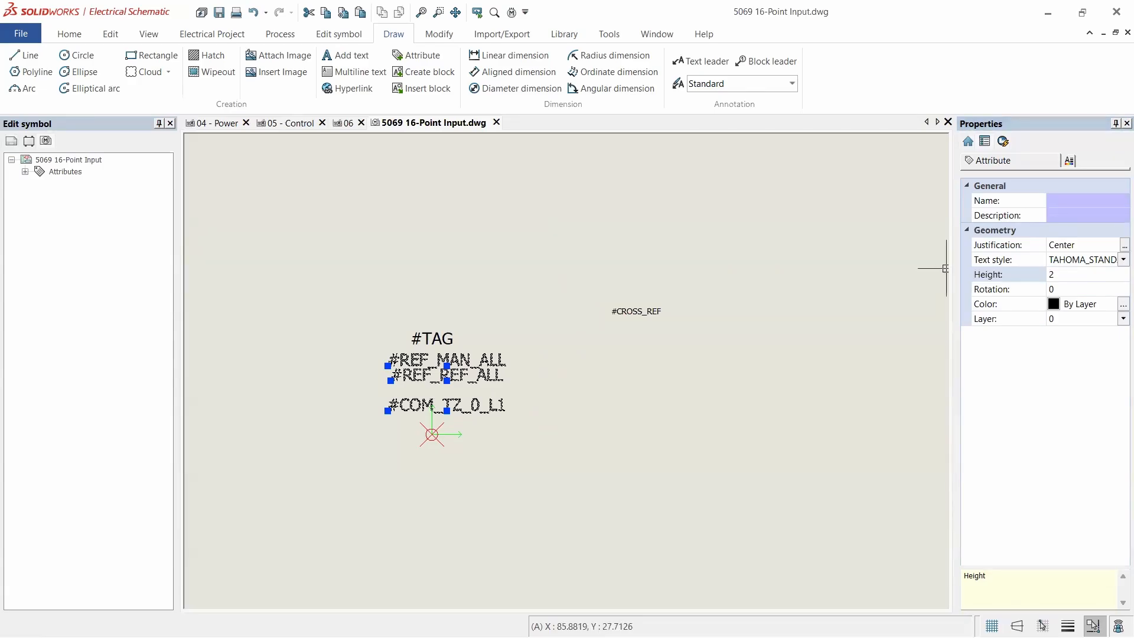
pyautogui.click(1057, 275)
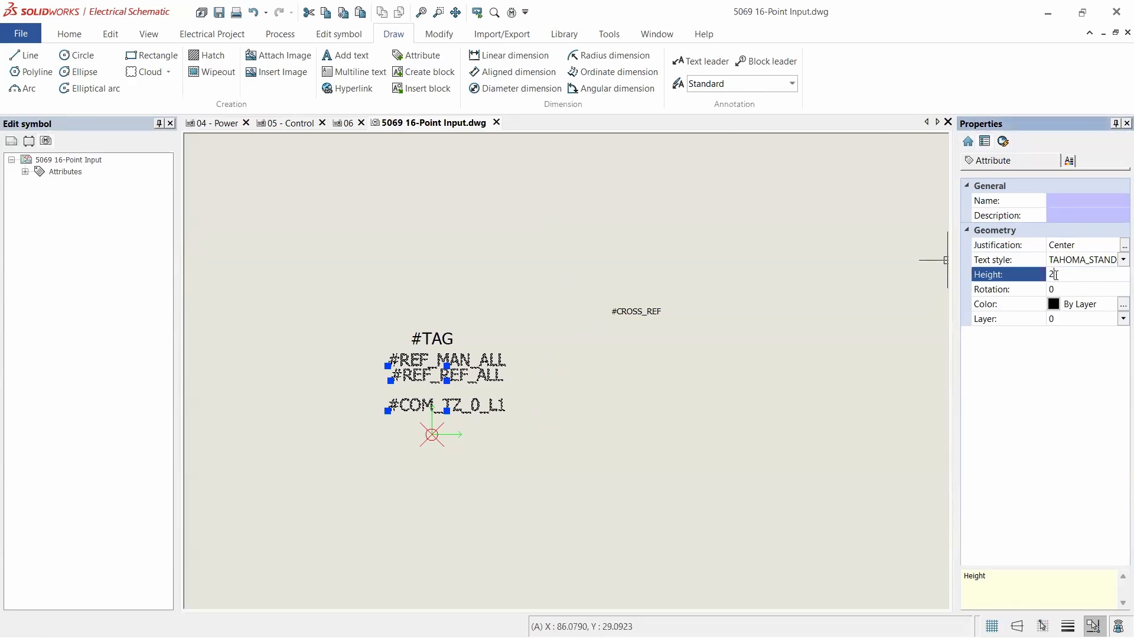
pyautogui.write('1')
pyautogui.press('Return')
pyautogui.scroll(3, 413, 393)
pyautogui.press('Escape')
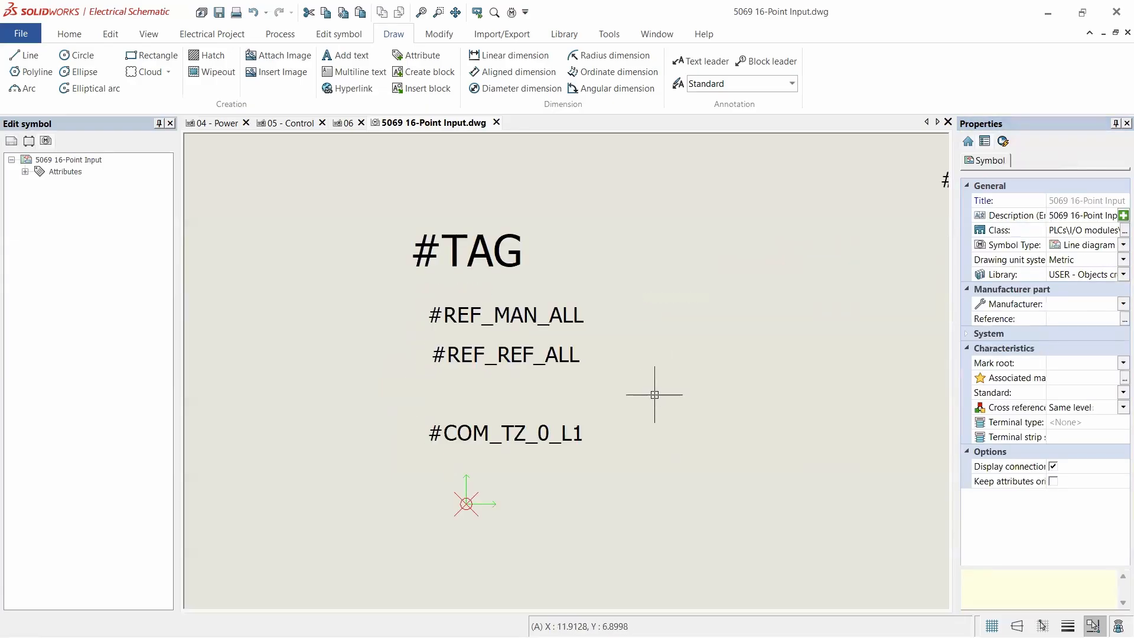
# - Arrange #TAG, #REF_REF_ALL and #COM_TZ_0_L1 around #REF_MAN_ALL into a tight, centered stack with #TAG on top
pyautogui.click(505, 263)
pyautogui.moveTo(508, 267); pyautogui.dragTo(540, 293)
pyautogui.press('Escape')
pyautogui.click(528, 357)
pyautogui.moveTo(528, 357); pyautogui.dragTo(529, 343)
pyautogui.click(536, 431)
pyautogui.moveTo(536, 432); pyautogui.dragTo(539, 366)
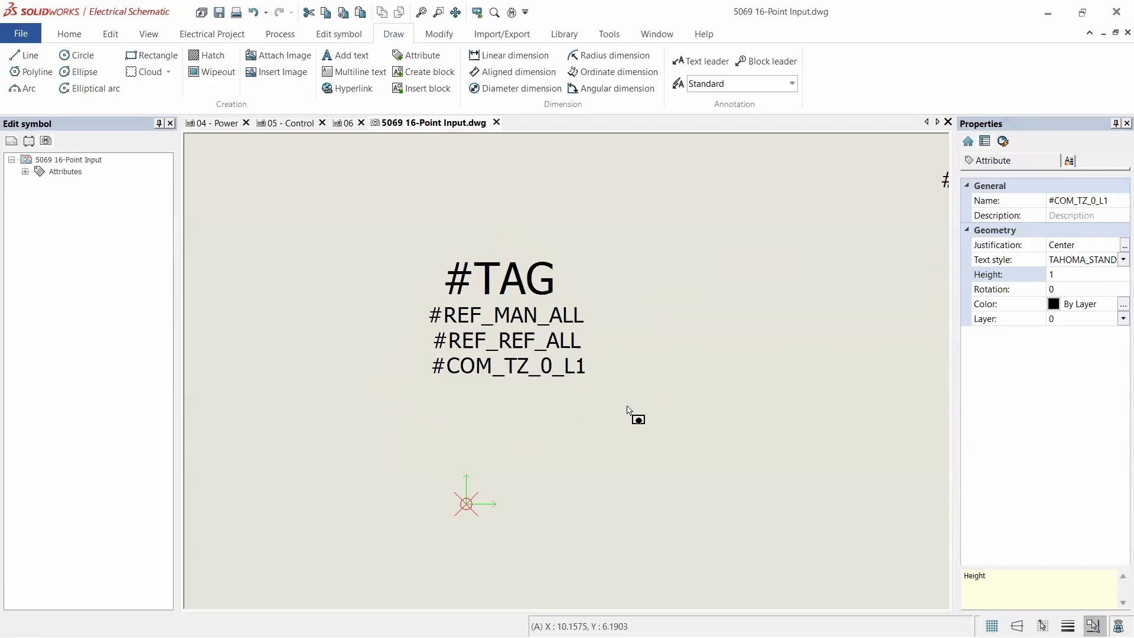
# - Move the stack of #TAG, #REF_MAN_ALL, #REF_REF_ALL and #COM_TZ_0_L1 to the right of the origin
pyautogui.moveTo(627, 407); pyautogui.dragTo(446, 222)
pyautogui.scroll(-4, 513, 274)
pyautogui.scroll(1, 540, 344)
pyautogui.moveTo(534, 297); pyautogui.dragTo(699, 390)
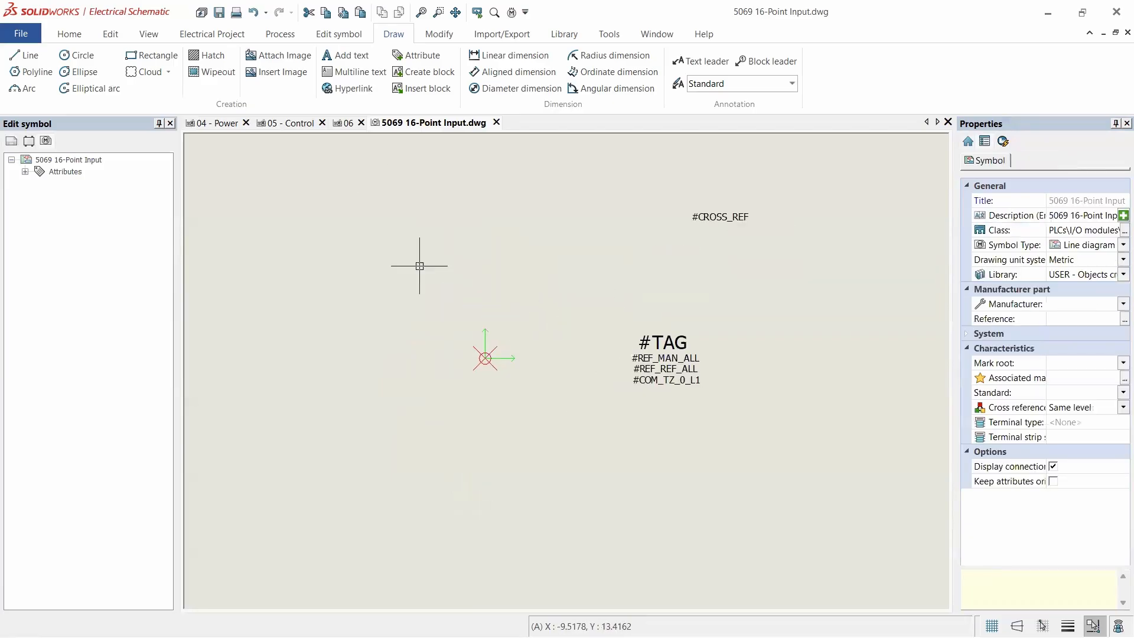
# - Draw a rectangle about 20 by 30 mm with its lower-left corner on the origin
pyautogui.click(138, 59)
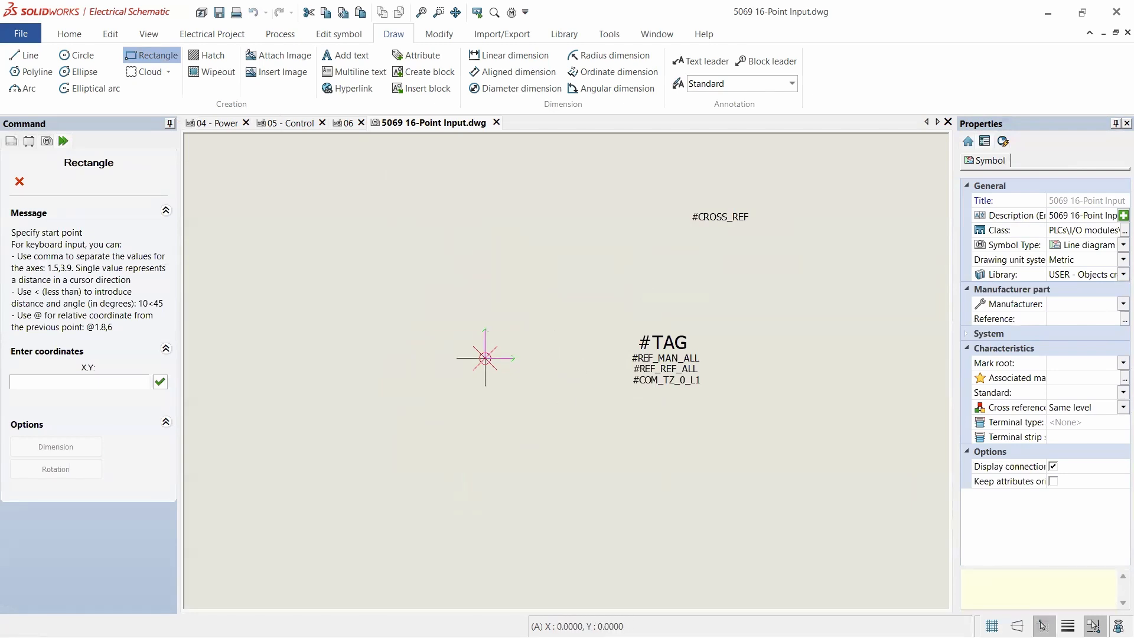
pyautogui.click(485, 358)
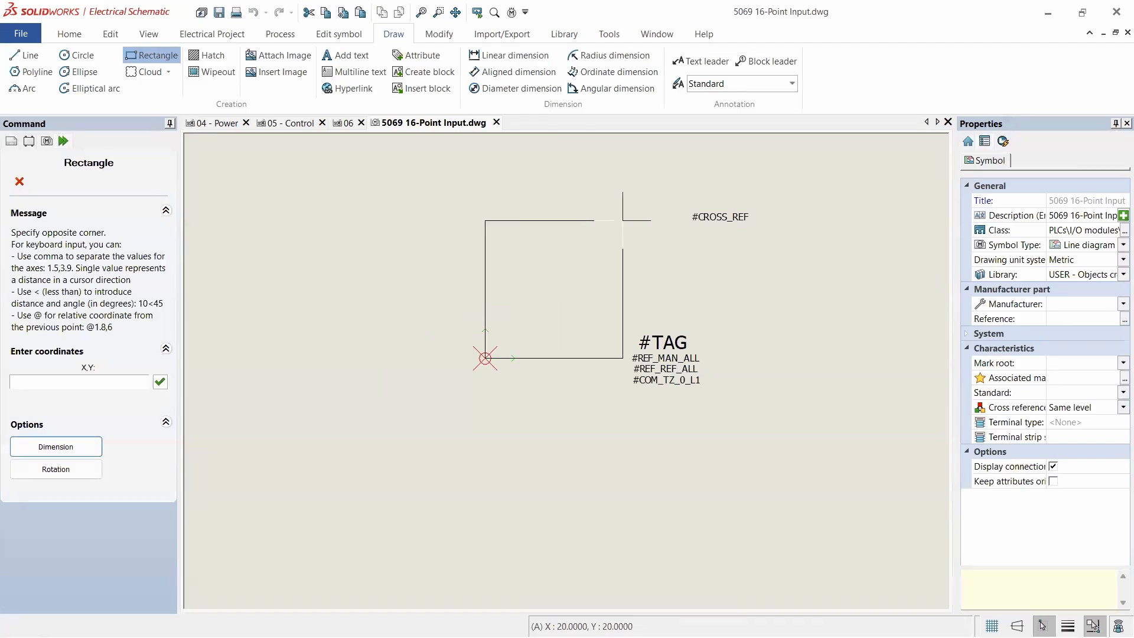
pyautogui.click(623, 152)
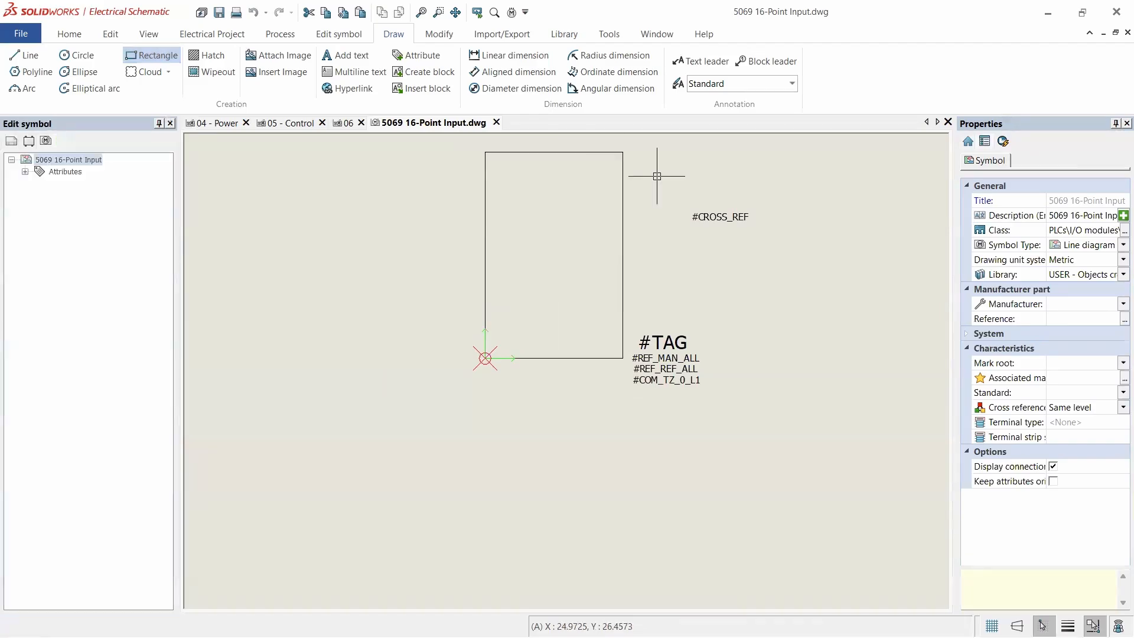
# - Move the stack of #TAG, #REF_MAN_ALL, #REF_REF_ALL and #COM_TZ_0_L1 inside the rectangle, just below its upper edge
pyautogui.click(749, 431)
pyautogui.click(648, 287)
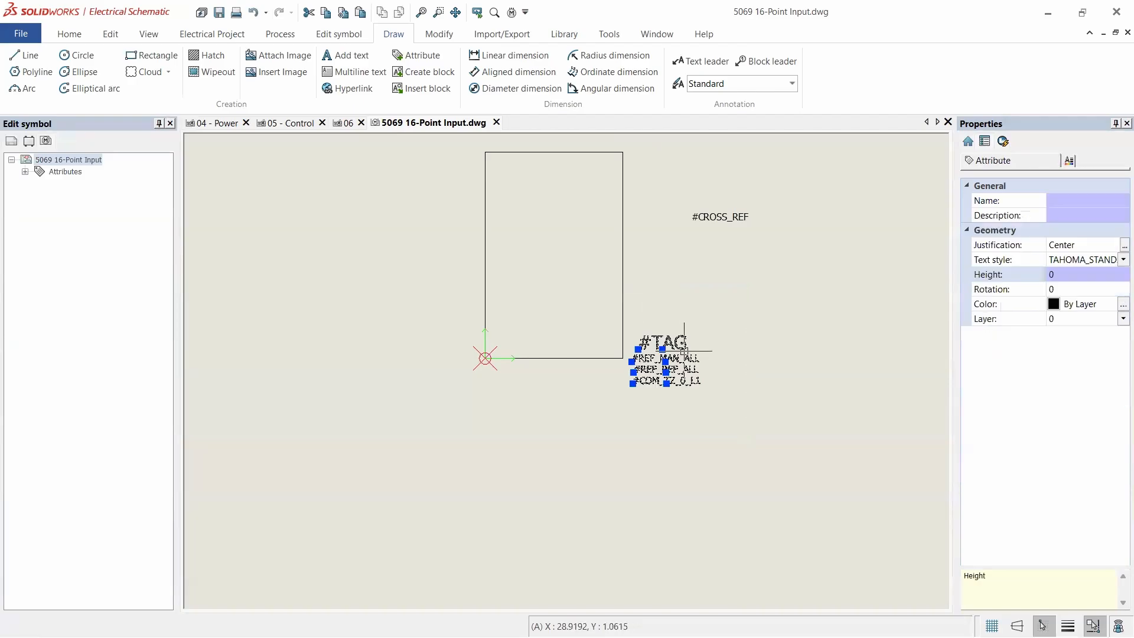
pyautogui.moveTo(616, 239); pyautogui.dragTo(579, 206)
pyautogui.press('Escape')
pyautogui.scroll(-2, 643, 271)
pyautogui.scroll(2, 610, 304)
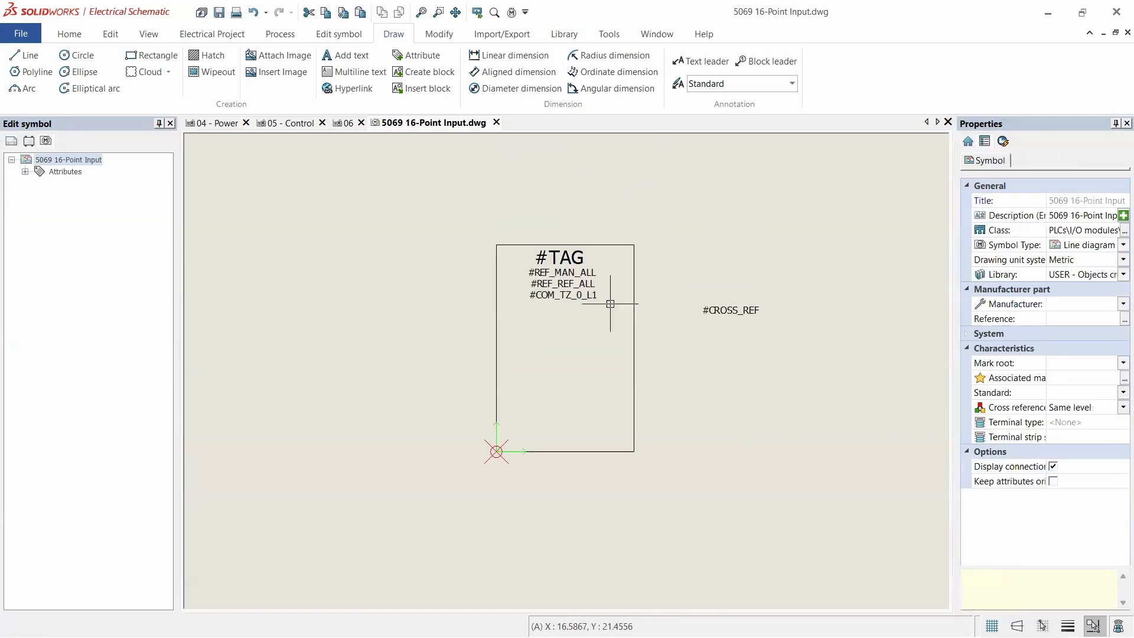
# - Move #REF_MAN_ALL, #REF_REF_ALL and #COM_TZ_0_L1 down together, leaving a gap below #TAG
pyautogui.scroll(2, 611, 304)
pyautogui.moveTo(571, 281); pyautogui.dragTo(589, 305)
pyautogui.press('Escape')
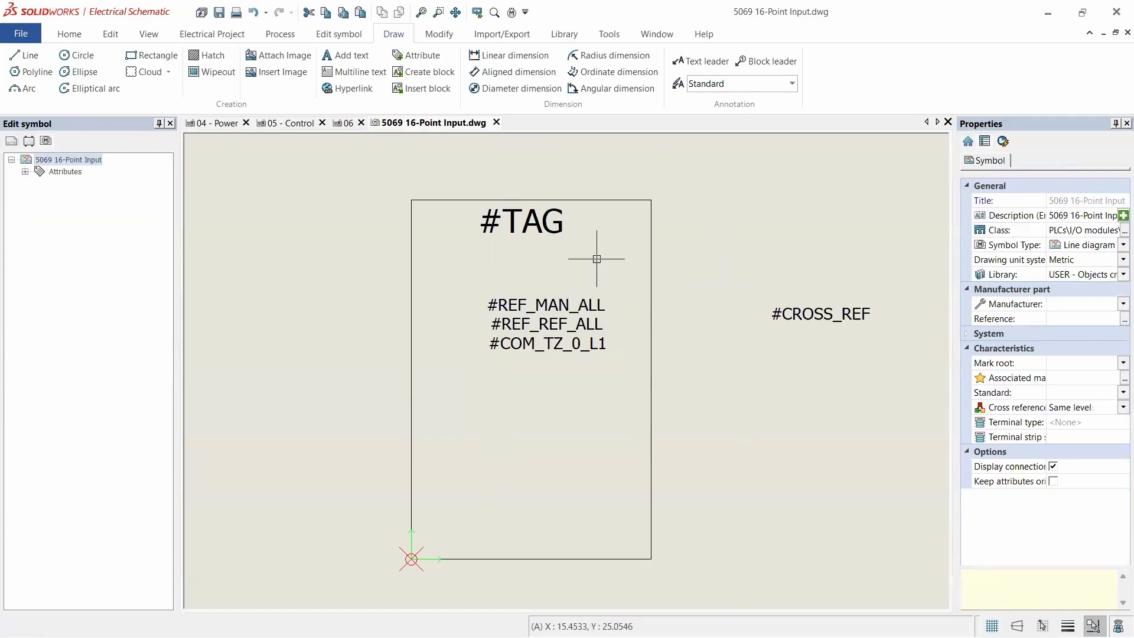
pyautogui.click(27, 55)
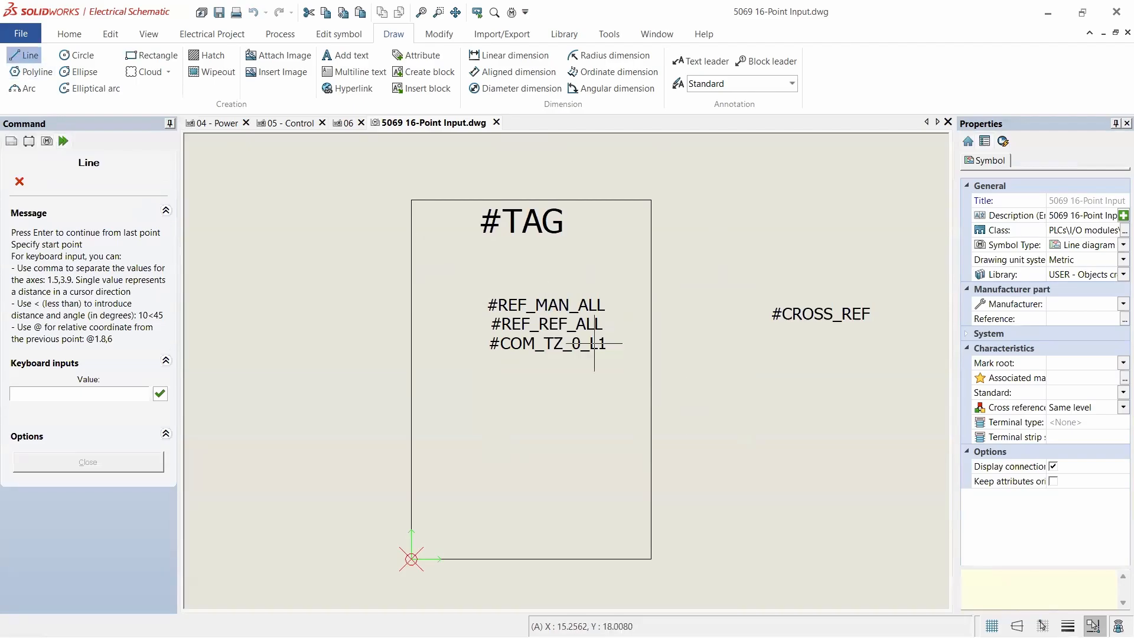
pyautogui.scroll(-3, 594, 344)
pyautogui.press('Escape')
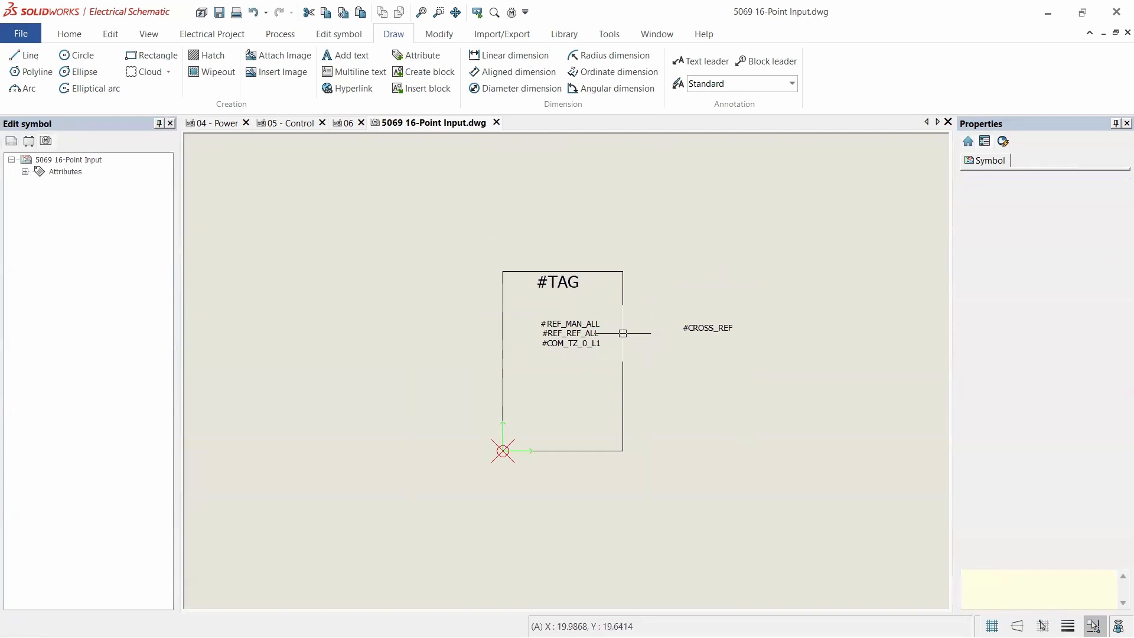
# - Delete the rectangle around the attributes
pyautogui.click(623, 329)
pyautogui.press('Delete')
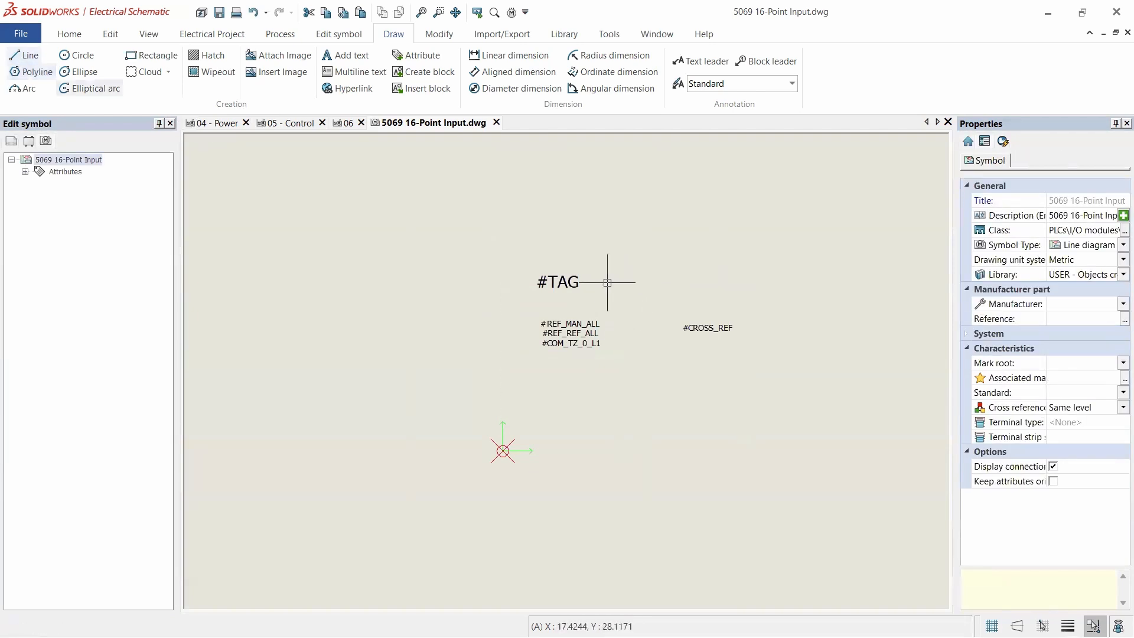
# - Draw a vertical line about 20 mm long straight up from the origin using coordinate entry
pyautogui.click(25, 55)
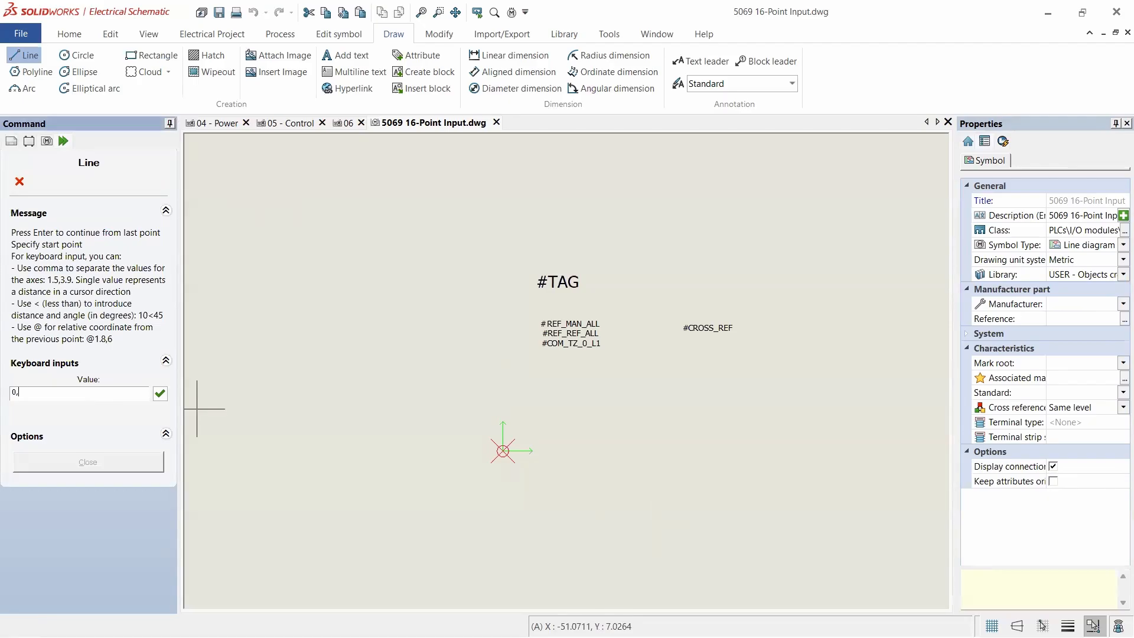
pyautogui.press('Return')
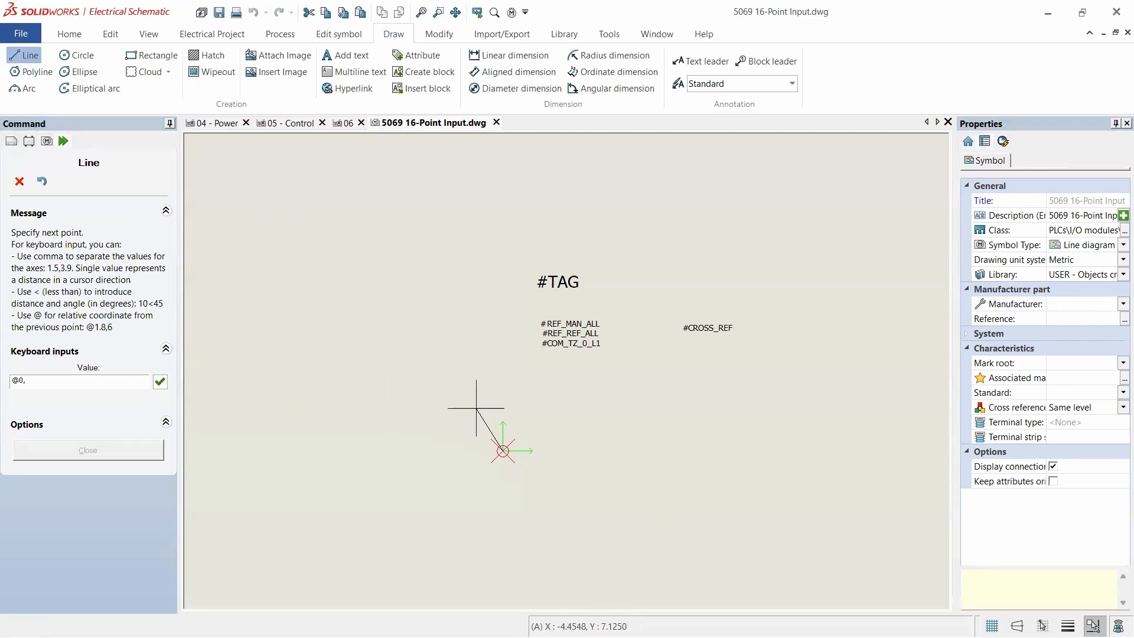
pyautogui.press('Return')
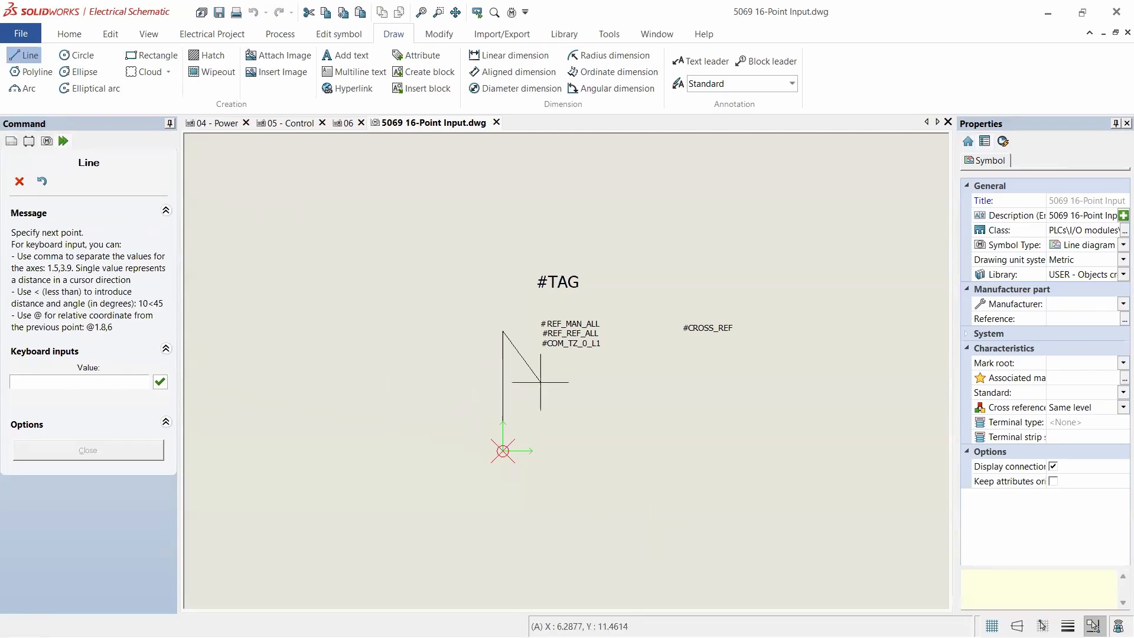
pyautogui.press('Escape')
# - Move #TAG down so it sits closer above #REF_MAN_ALL
pyautogui.scroll(3, 561, 375)
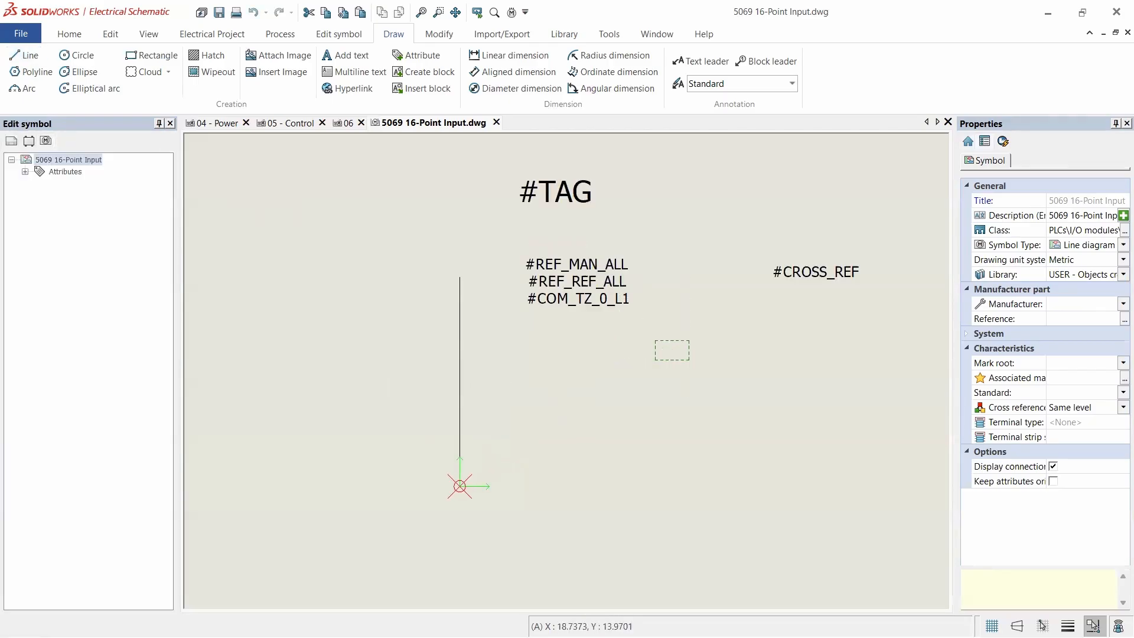
pyautogui.click(567, 192)
pyautogui.click(555, 202)
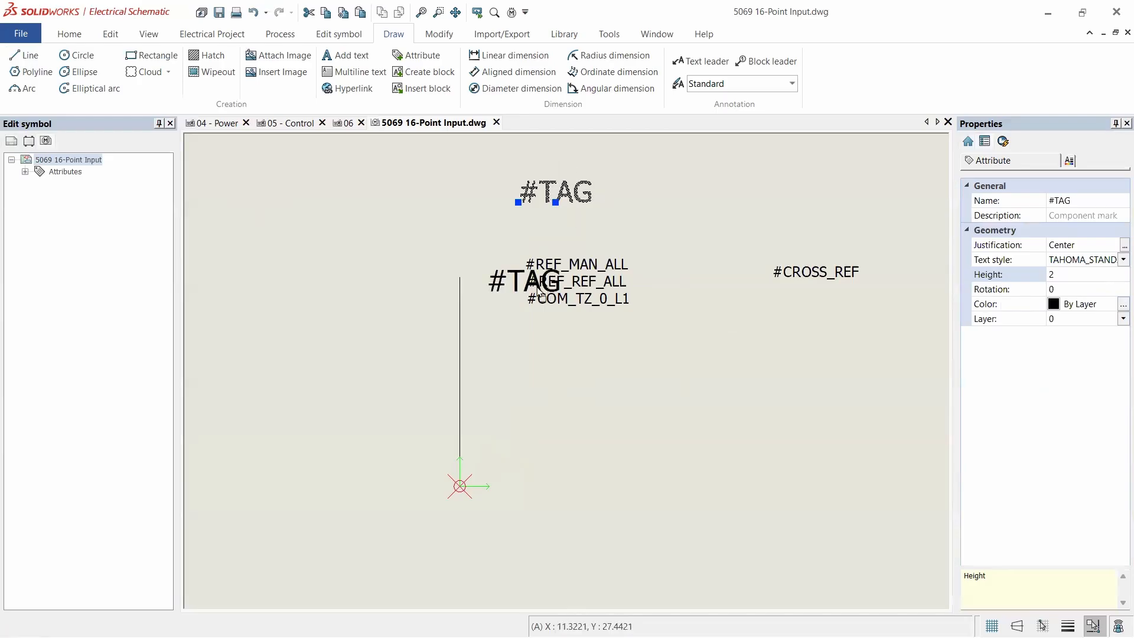
pyautogui.click(566, 233)
# - Move #TAG, #REF_MAN_ALL, #REF_REF_ALL and #COM_TZ_0_L1 together up and to the right, clear of the outline area
pyautogui.moveTo(699, 325); pyautogui.dragTo(527, 196)
pyautogui.click(629, 300)
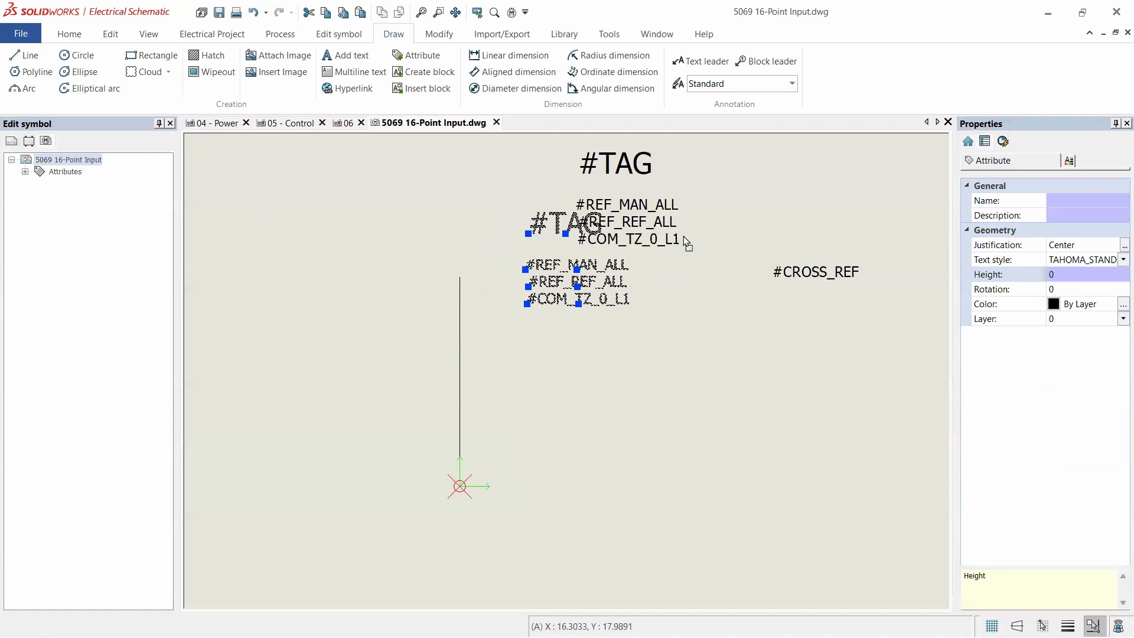
pyautogui.click(697, 231)
pyautogui.press('Escape')
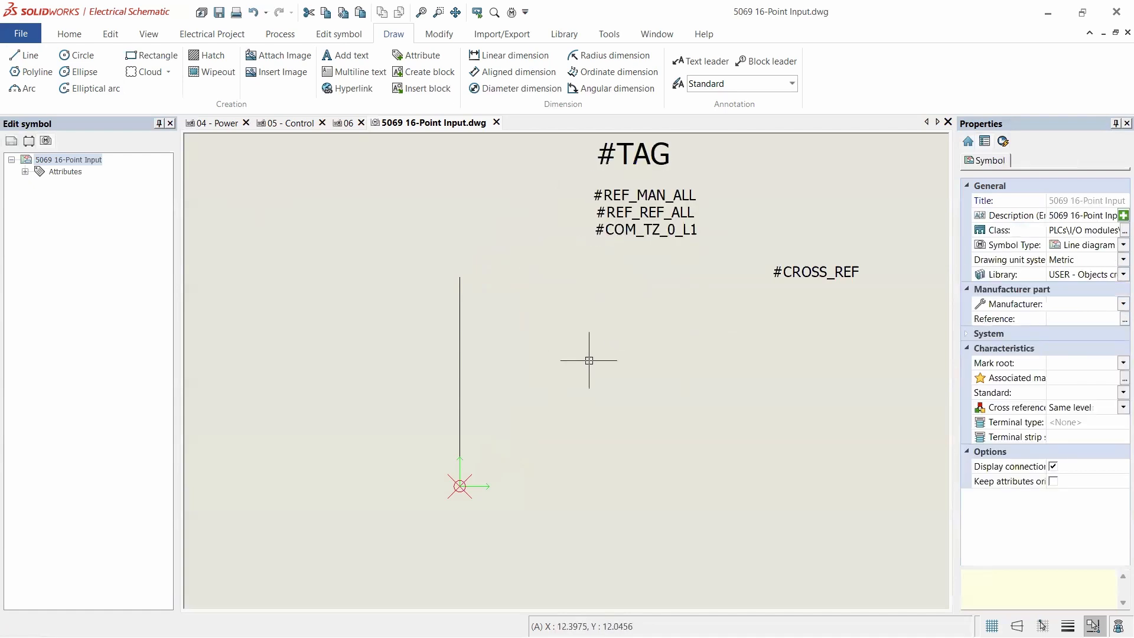
pyautogui.scroll(-5, 520, 358)
pyautogui.scroll(2, 500, 367)
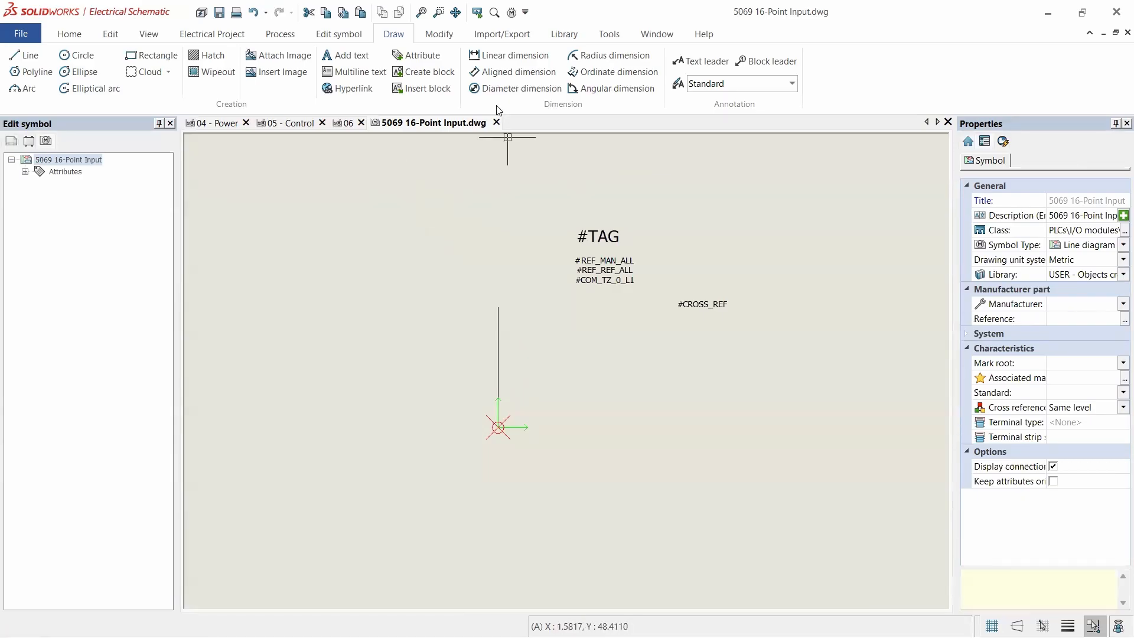
pyautogui.click(287, 73)
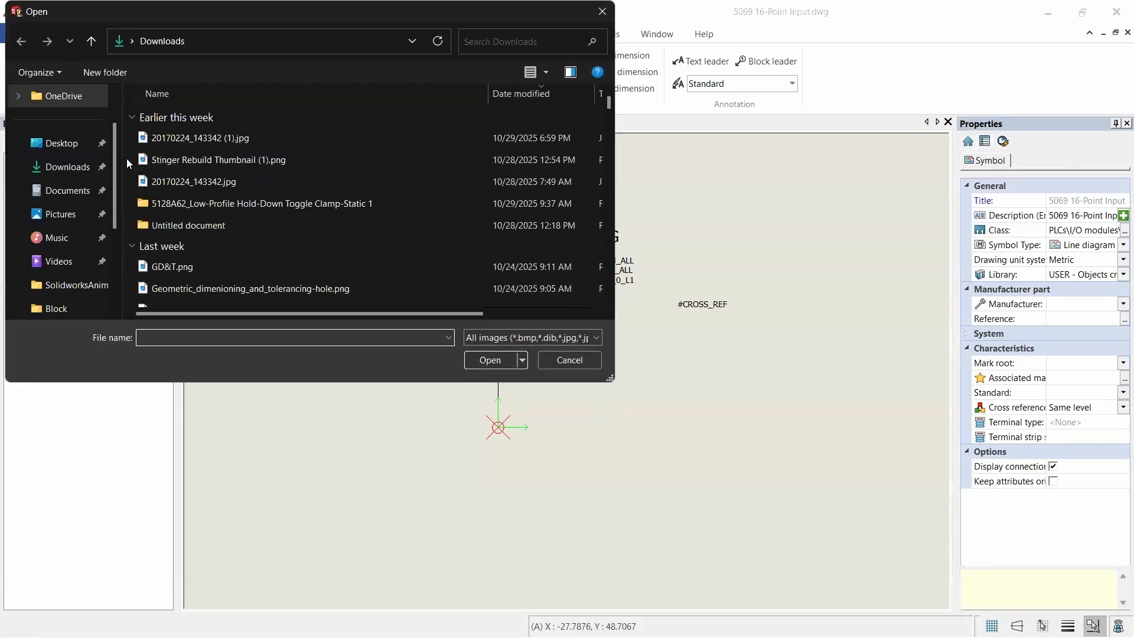
pyautogui.moveTo(309, 24); pyautogui.dragTo(376, 134)
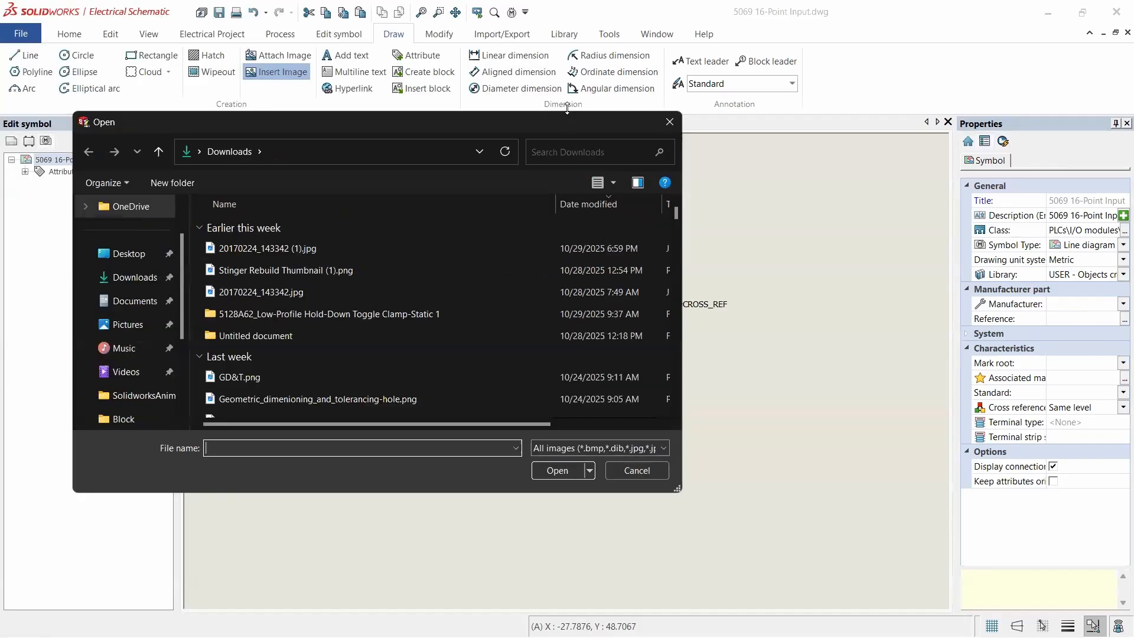
pyautogui.click(673, 122)
# - Switch to Chrome and save the 5069-OB16 product image as 5069-OB16_1000x1000.jpg in Downloads
pyautogui.hotkey('alt', 'Tab')
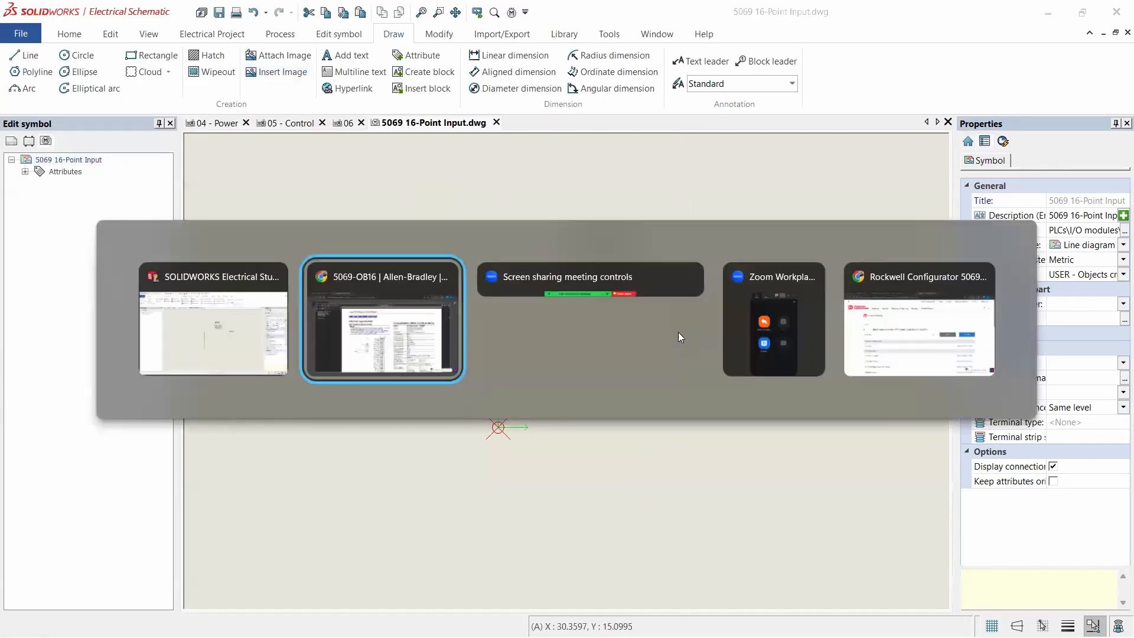
pyautogui.click(1111, 87)
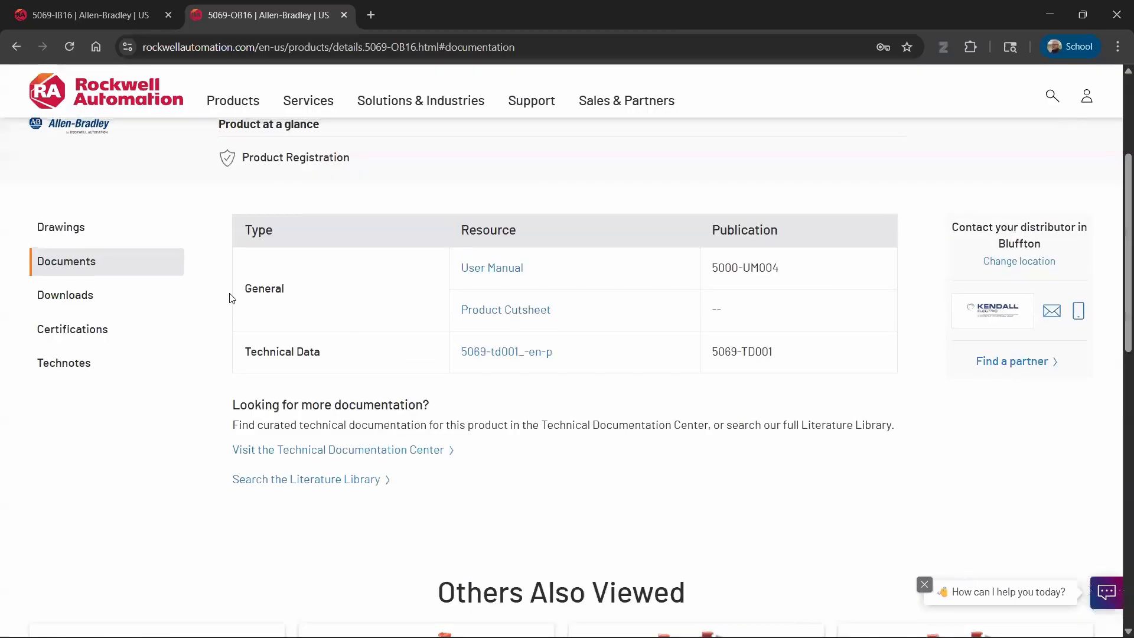
pyautogui.scroll(4, 122, 300)
pyautogui.rightClick(105, 250)
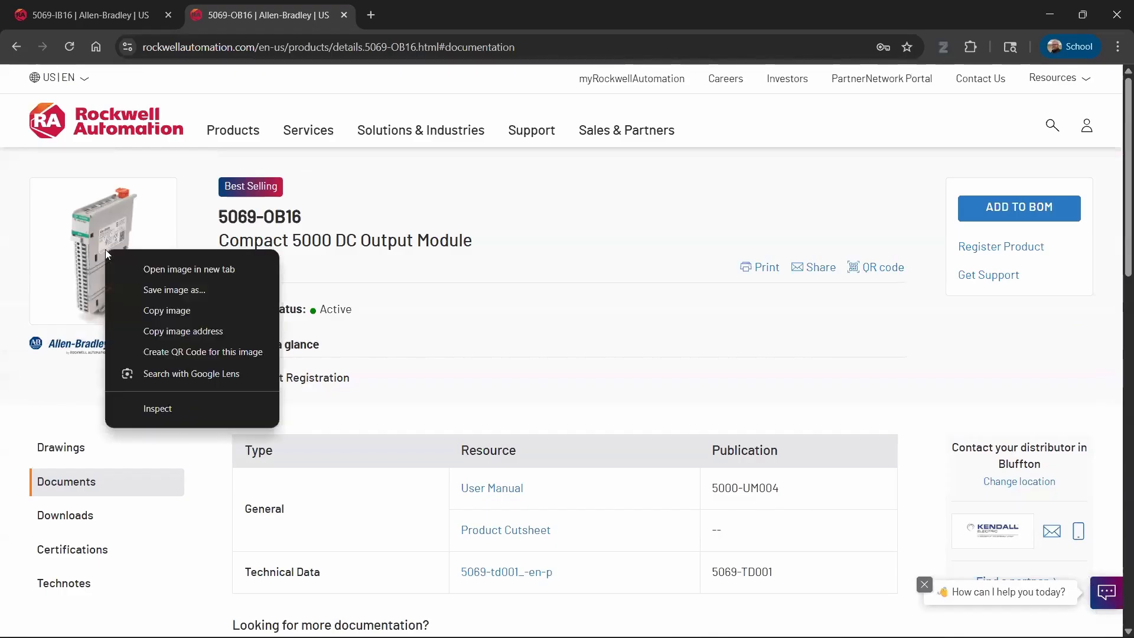
pyautogui.click(162, 291)
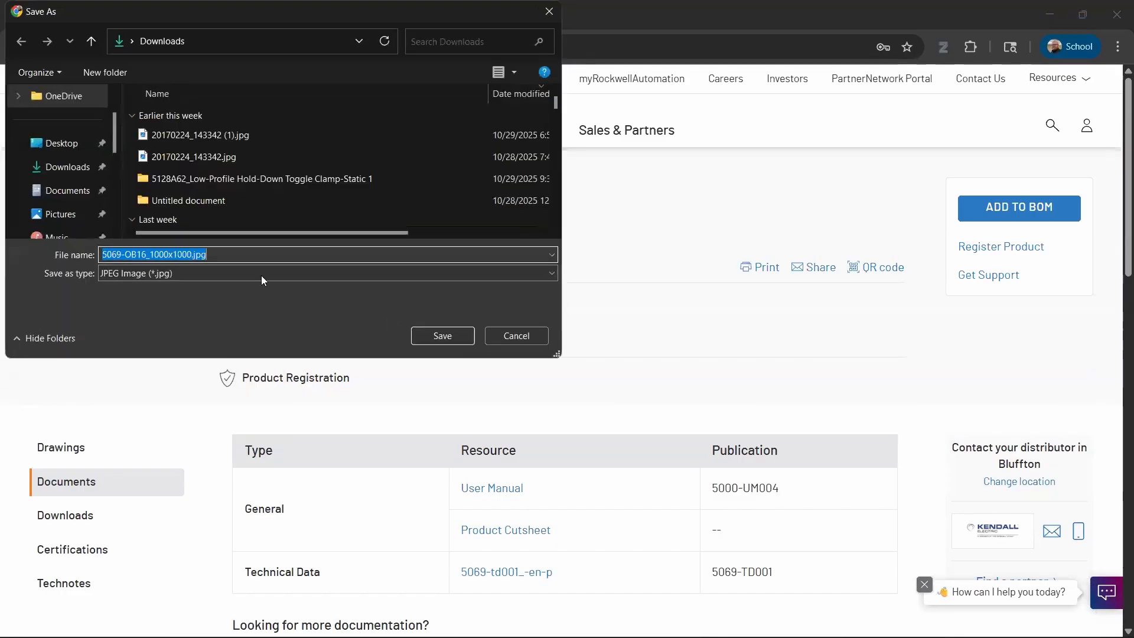
pyautogui.click(458, 337)
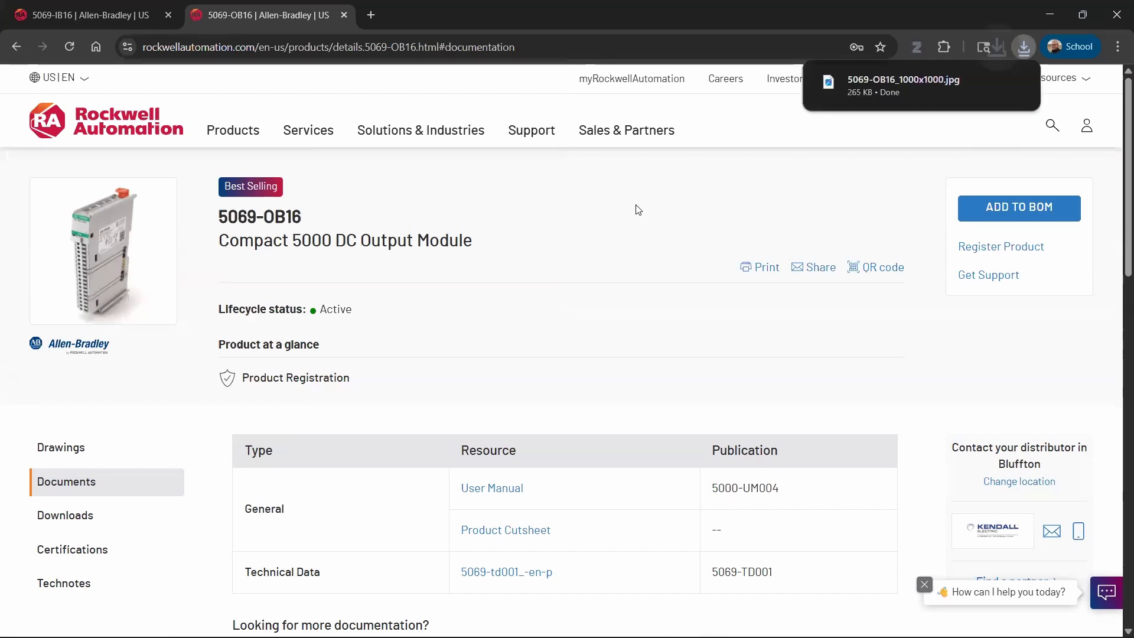
# - Back in SOLIDWORKS Electrical, load 5069-OB16_1000x1000.jpg for image insertion with its insertion point and scale specified later
pyautogui.hotkey('alt', 'Tab')
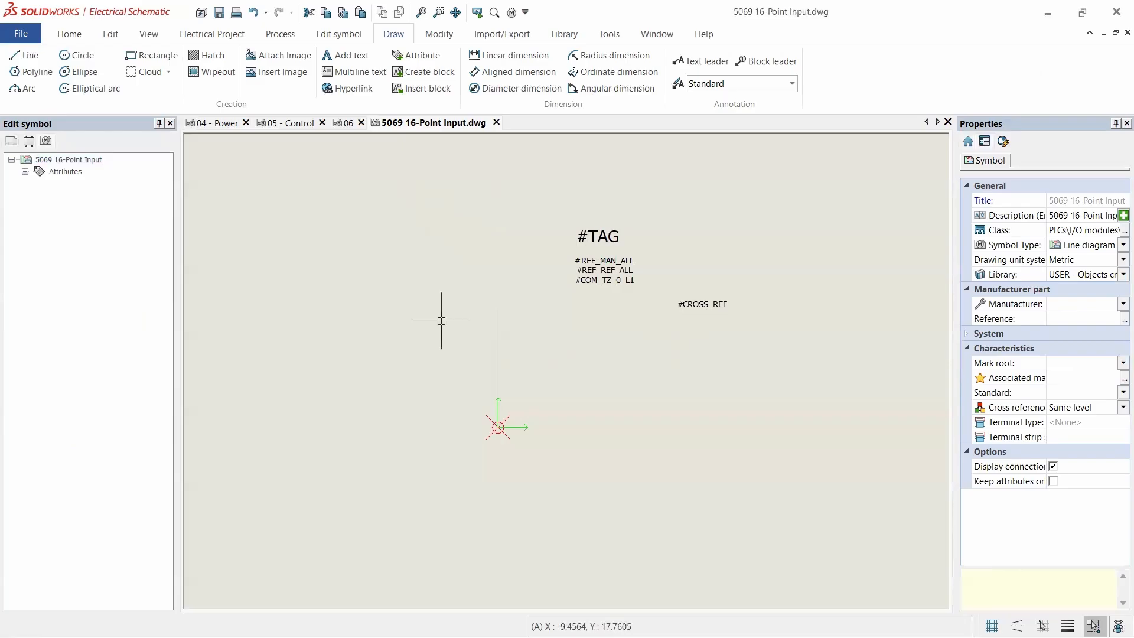
pyautogui.click(278, 72)
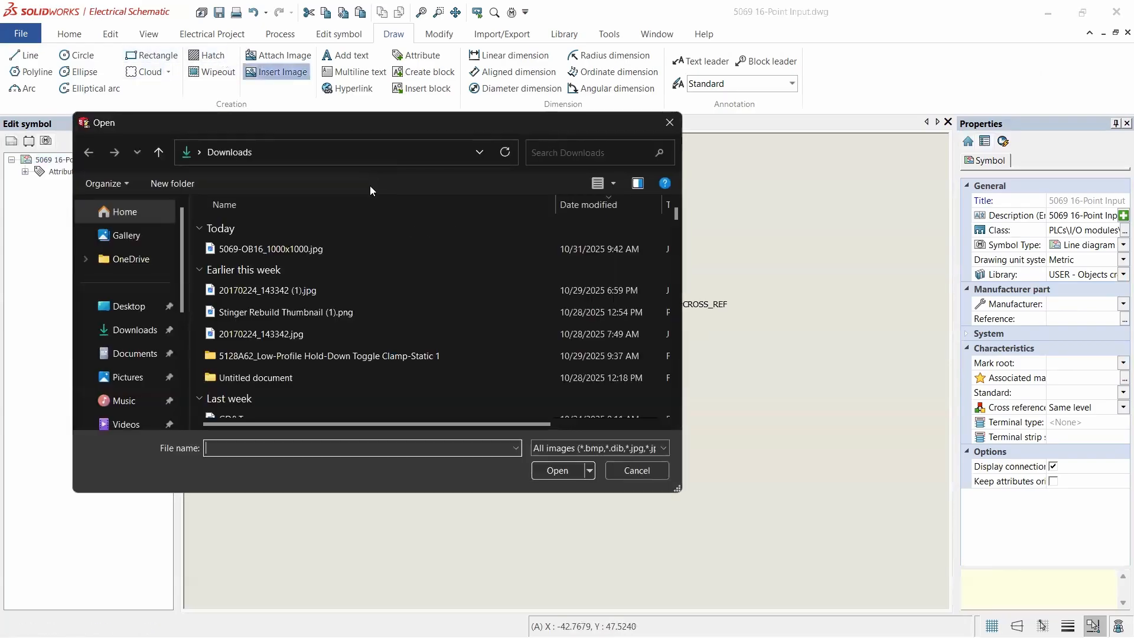
pyautogui.click(271, 249)
pyautogui.doubleClick(271, 249)
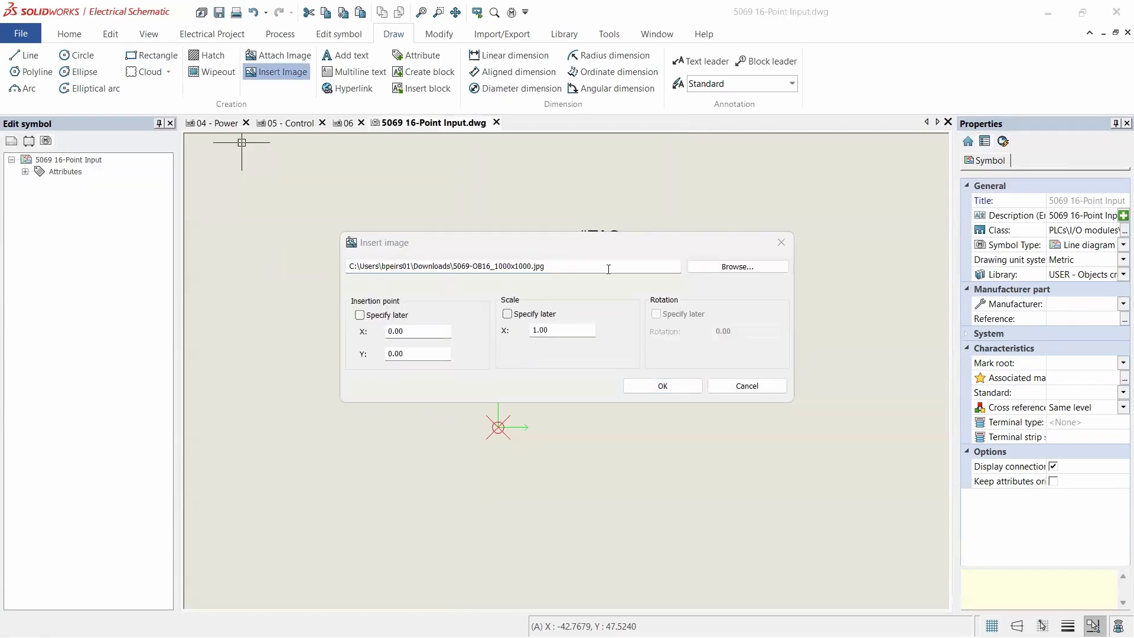
pyautogui.click(508, 314)
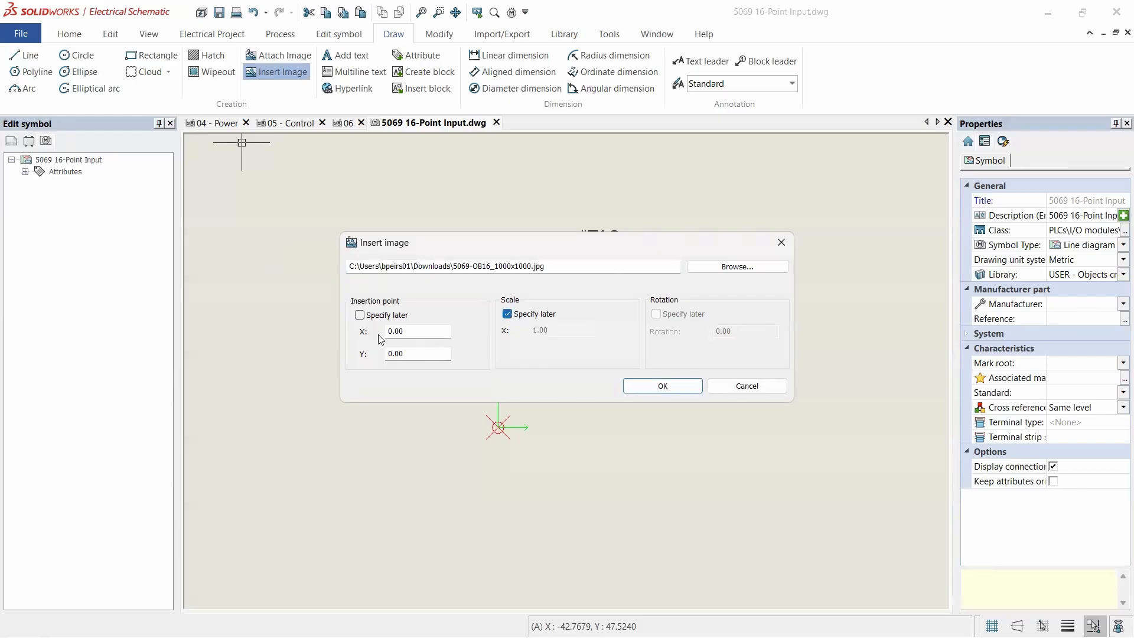
pyautogui.click(360, 316)
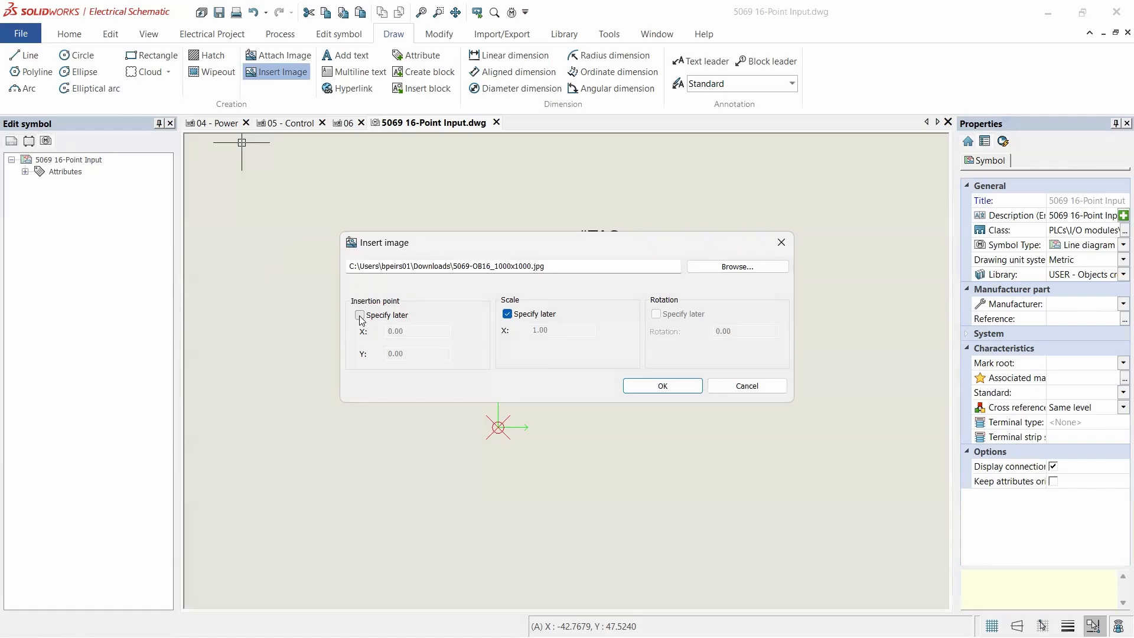
pyautogui.click(663, 387)
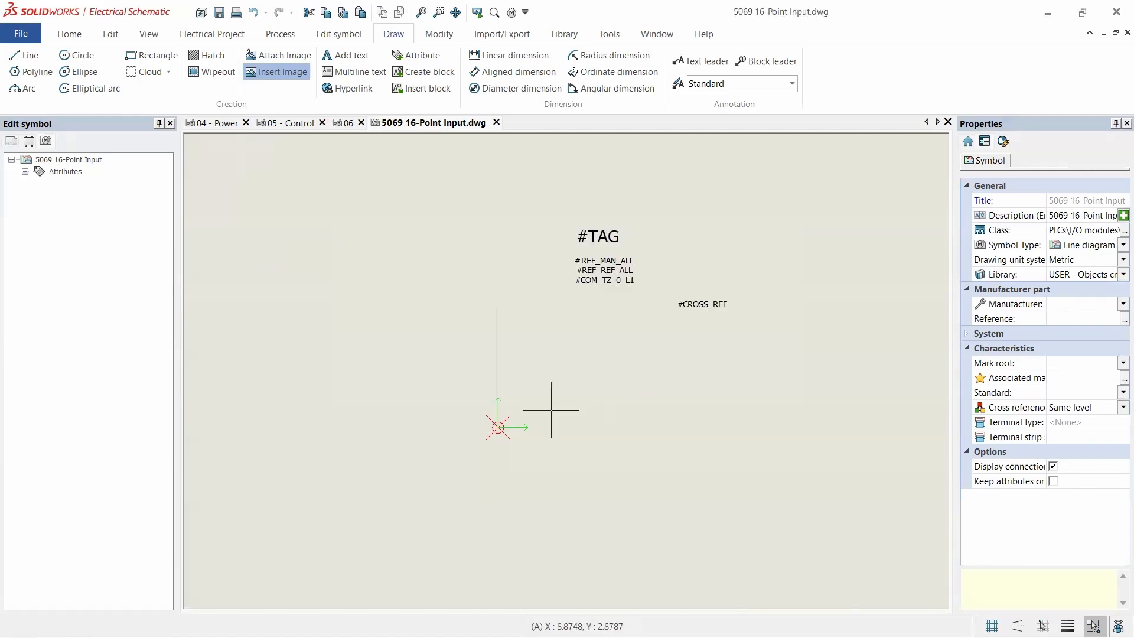
# - Place the module image about 18 mm square, just right of the vertical line and slightly above the origin
pyautogui.click(516, 419)
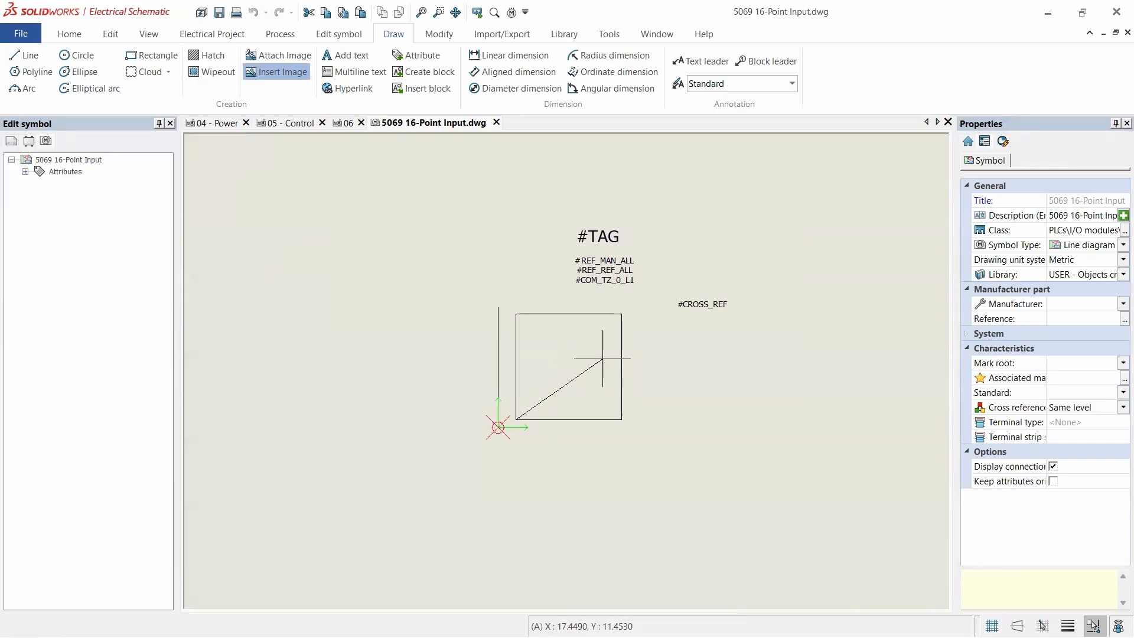
pyautogui.click(603, 358)
pyautogui.scroll(2, 597, 365)
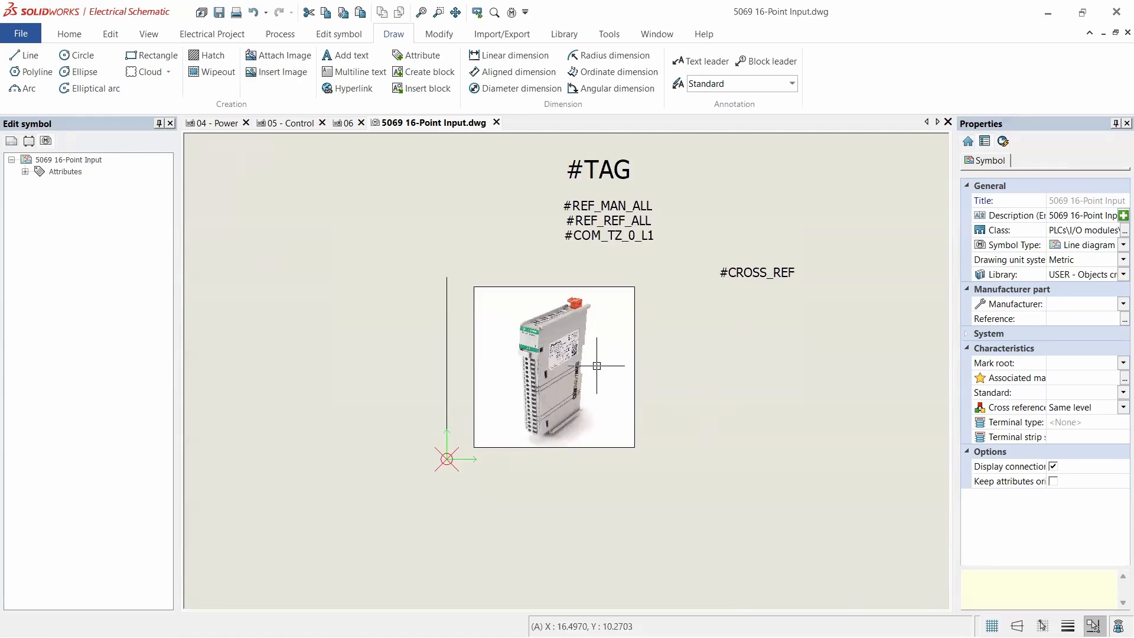
pyautogui.scroll(1, 596, 366)
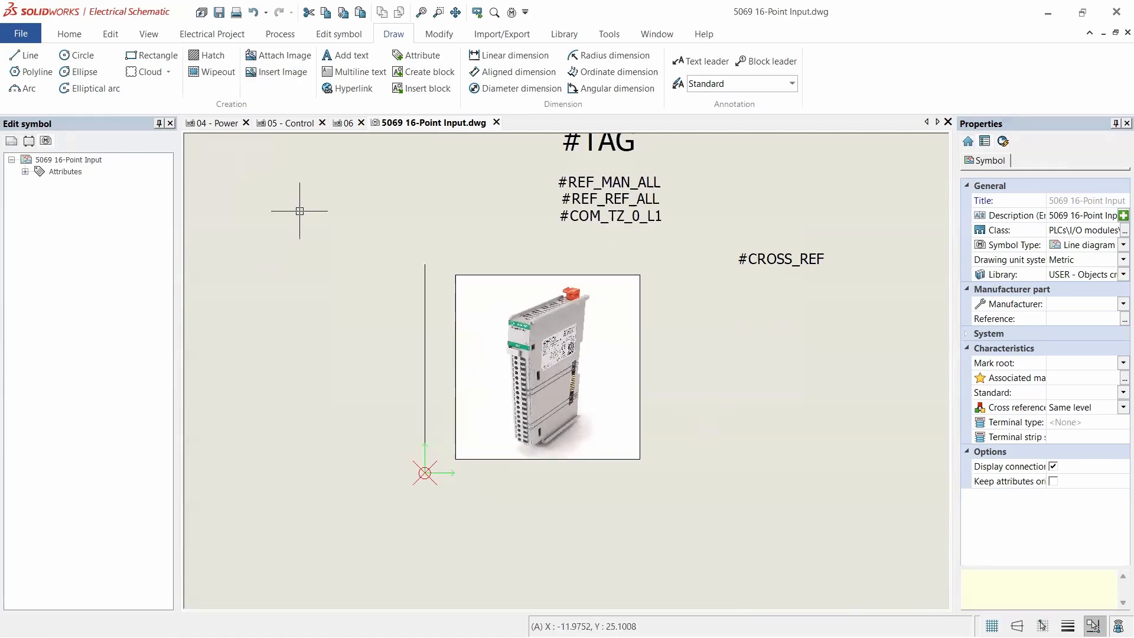
pyautogui.click(26, 54)
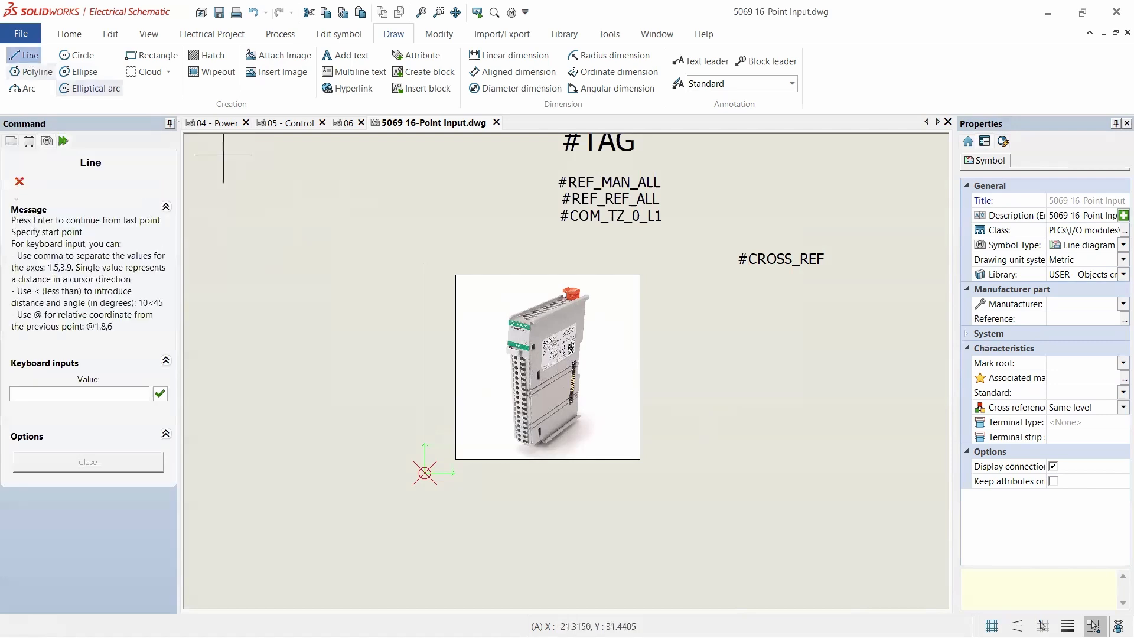
pyautogui.click(425, 264)
pyautogui.click(59, 383)
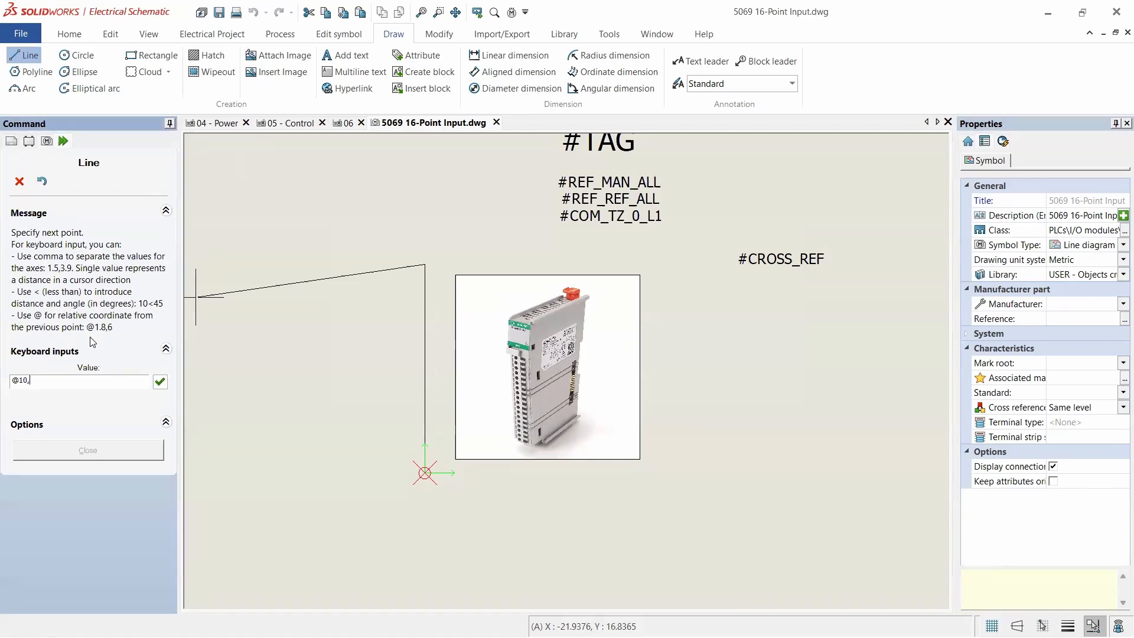
pyautogui.write('@10,0')
pyautogui.press('Return')
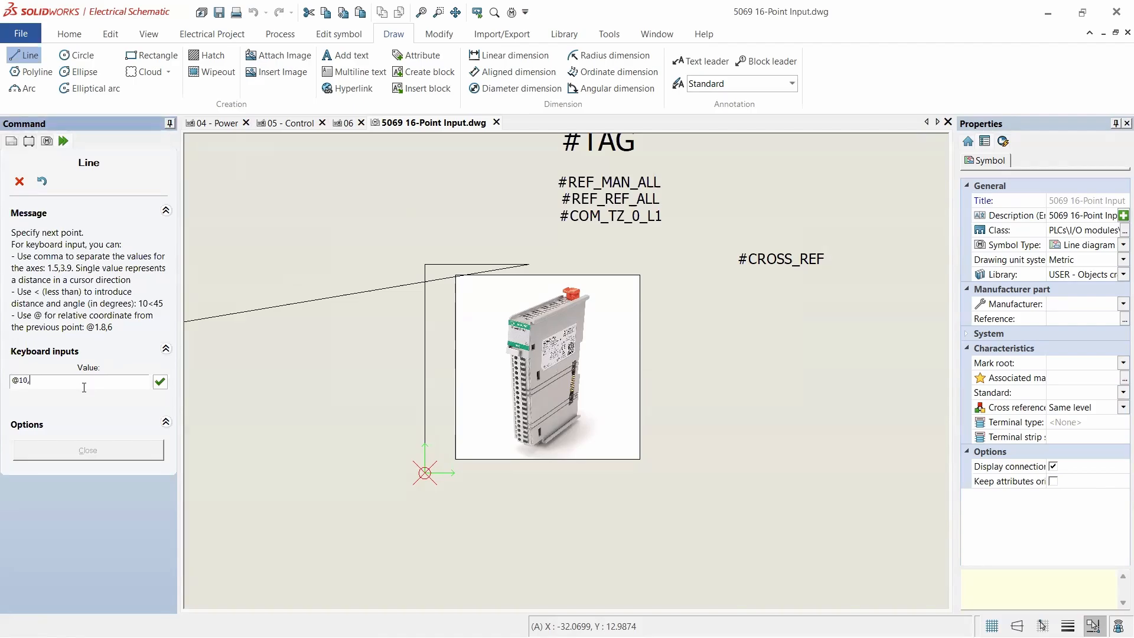
pyautogui.press('Return')
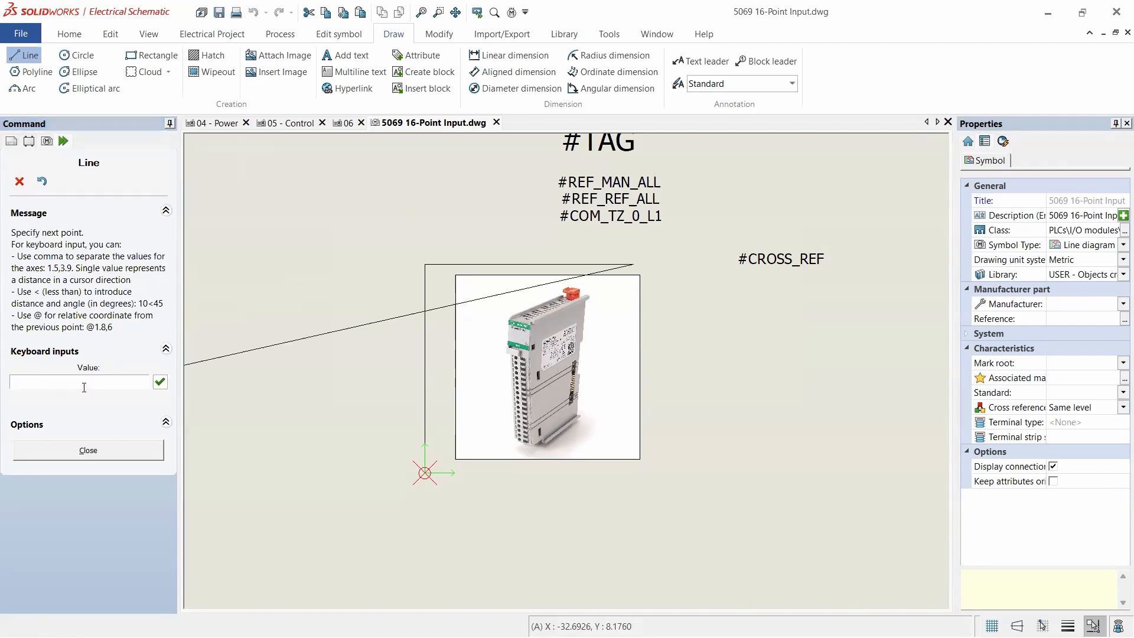
# - Close the square outline with a 20 mm line straight down and a bottom edge back to the origin at 0,0
pyautogui.click(86, 386)
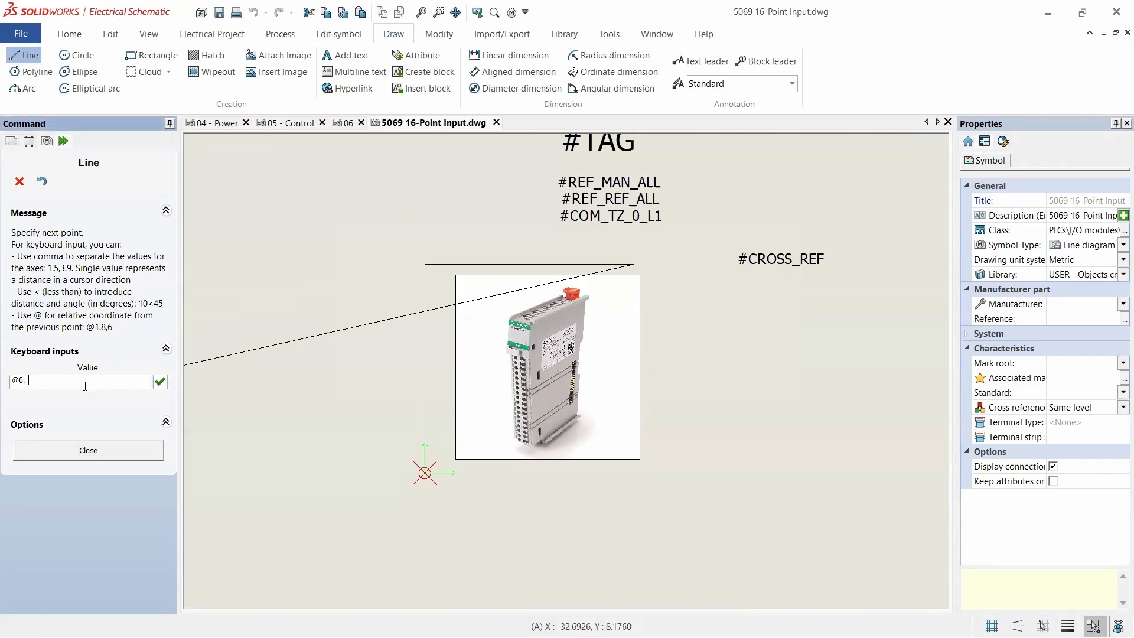
pyautogui.press('Return')
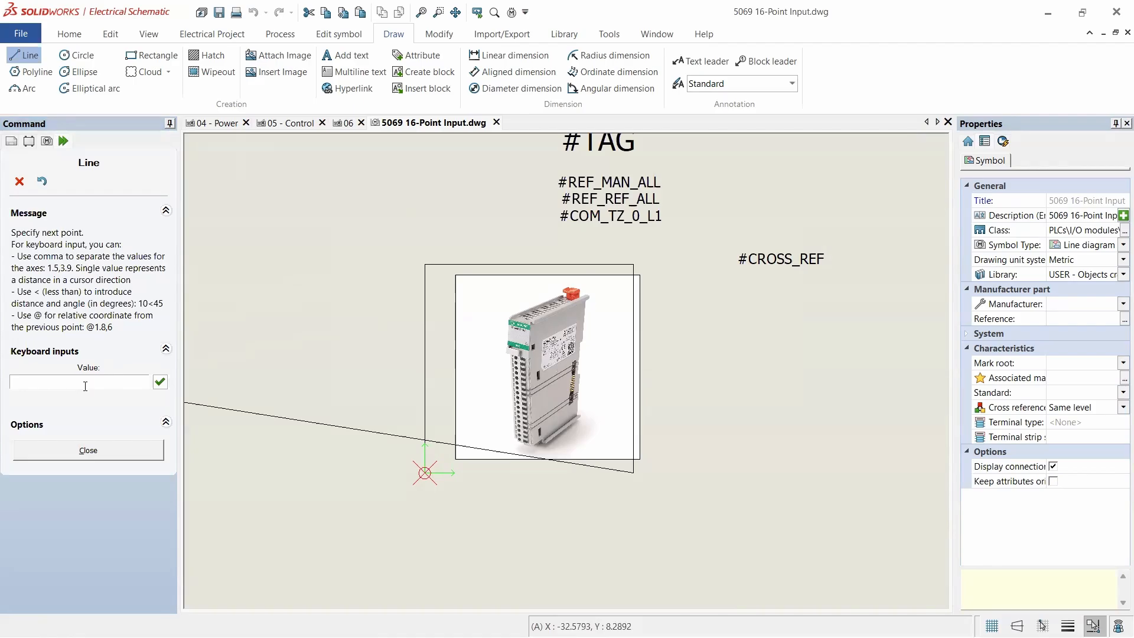
pyautogui.click(86, 387)
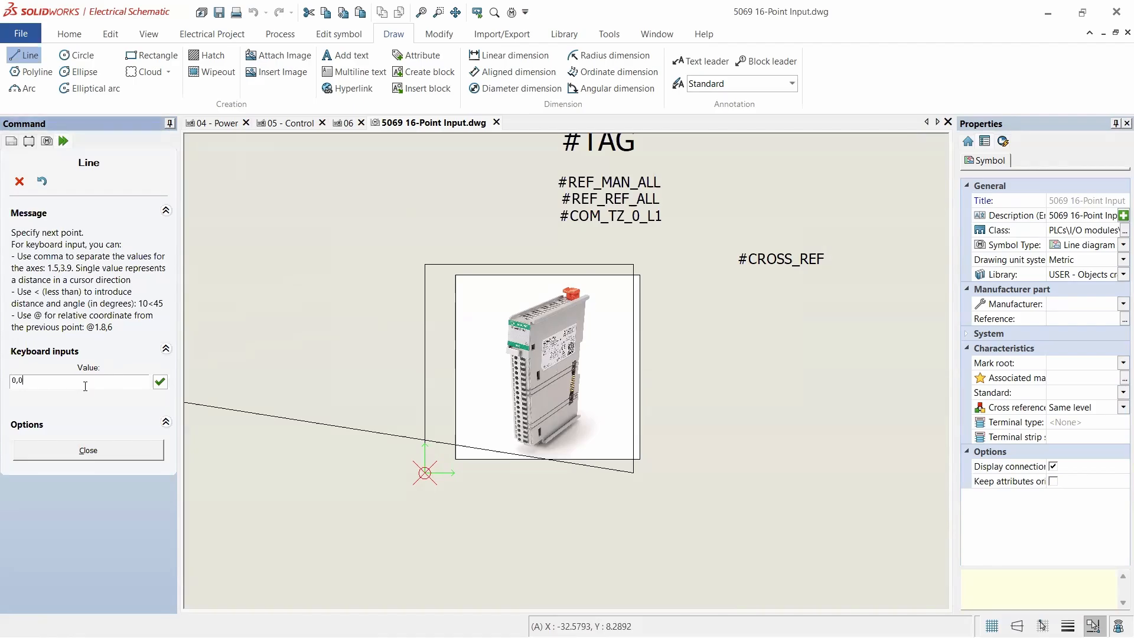
pyautogui.write('0,0')
pyautogui.press('Return')
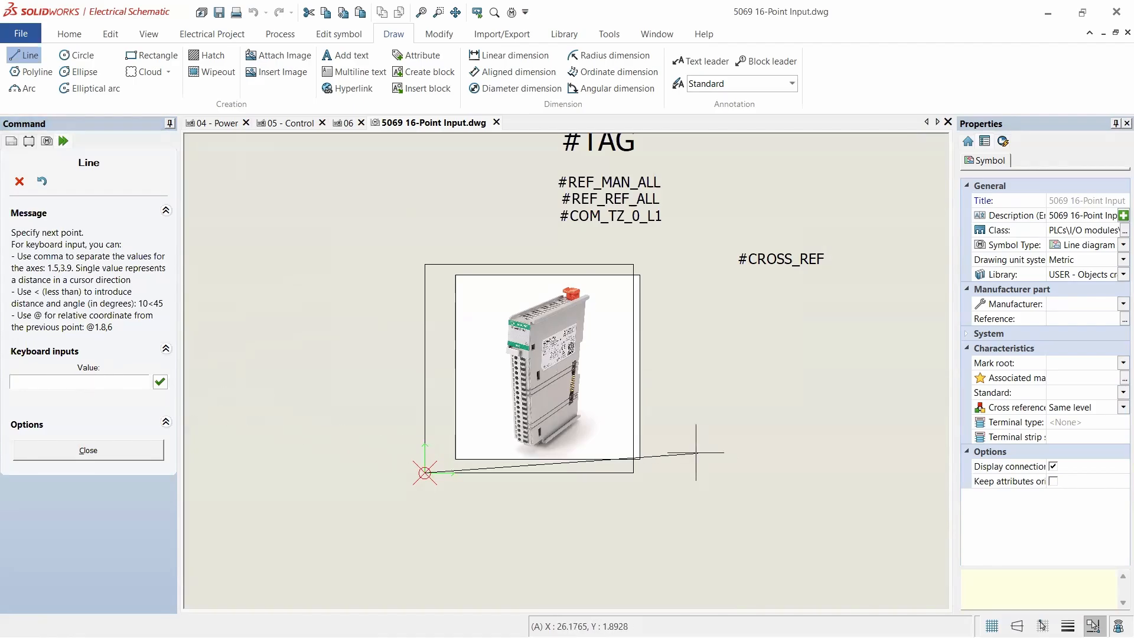
pyautogui.press('Escape')
# - Move the module image inside the square outline, leaving an even margin on all sides
pyautogui.click(609, 460)
pyautogui.moveTo(609, 462); pyautogui.dragTo(593, 465)
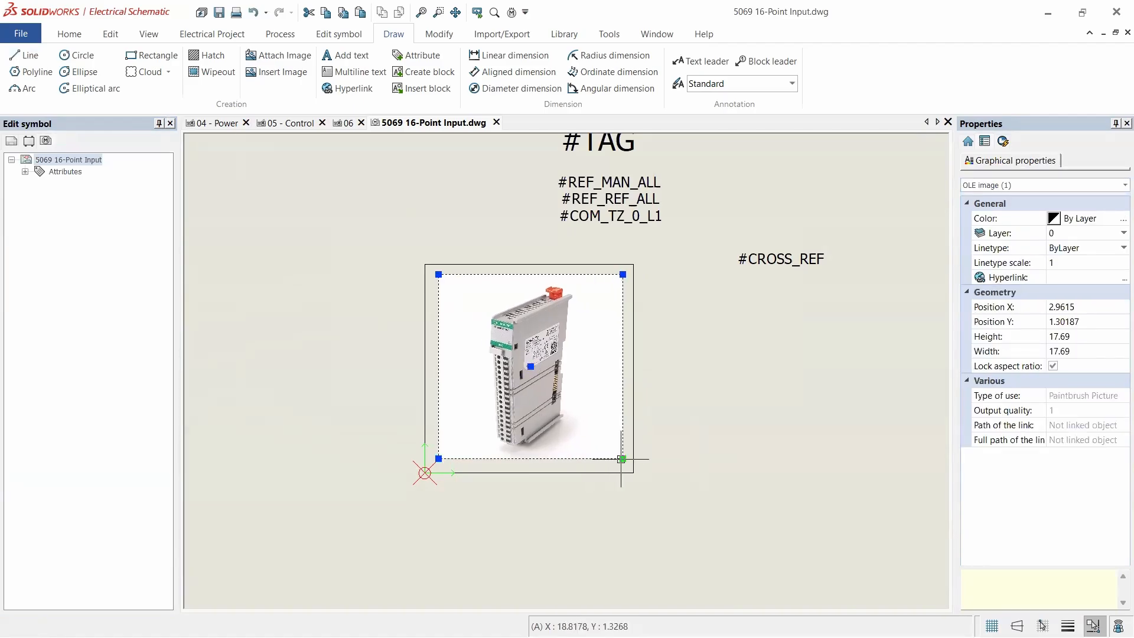
pyautogui.press('Escape')
pyautogui.click(576, 457)
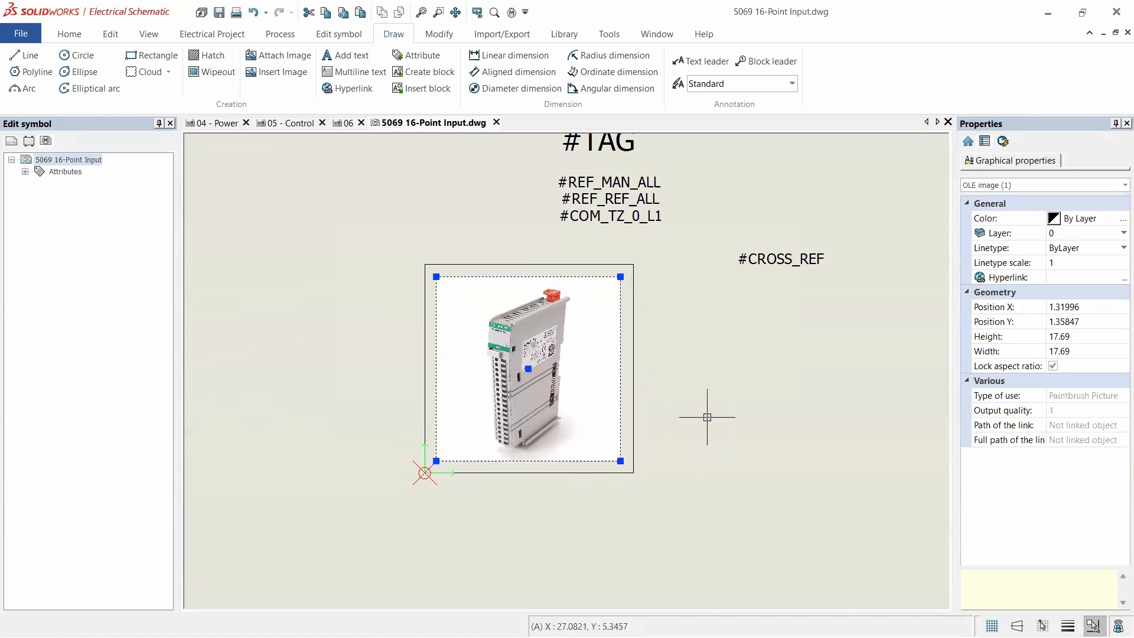
pyautogui.press('Escape')
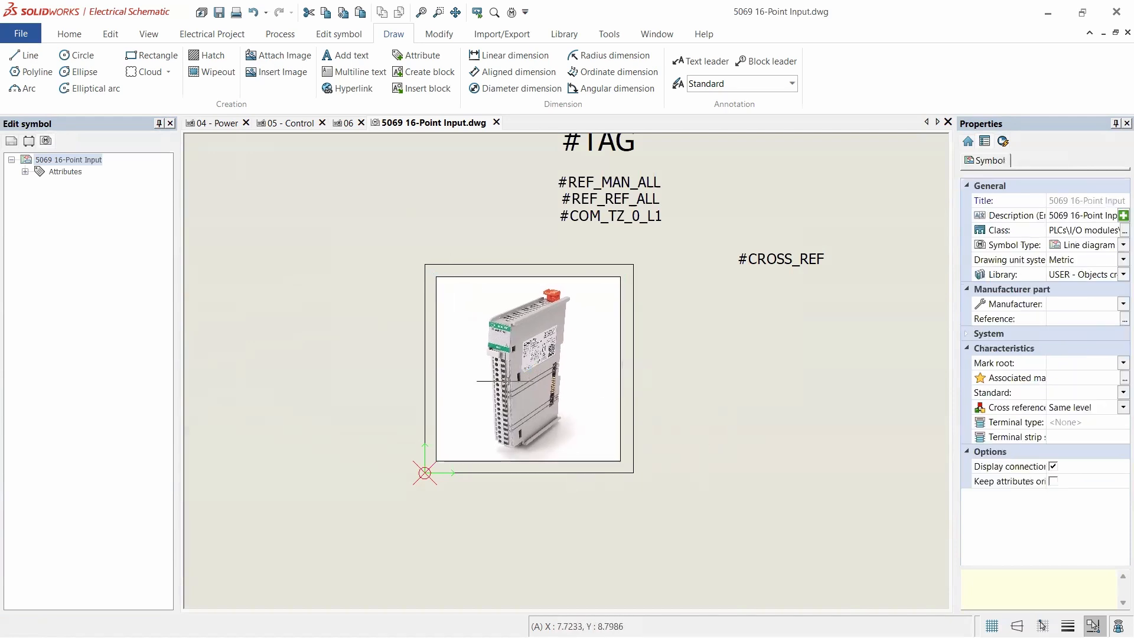
# - Move #REF_MAN_ALL, #REF_REF_ALL and #COM_TZ_0_L1 together to just above the outline, and stack #TAG above them
pyautogui.scroll(-3, 491, 330)
pyautogui.scroll(3, 495, 275)
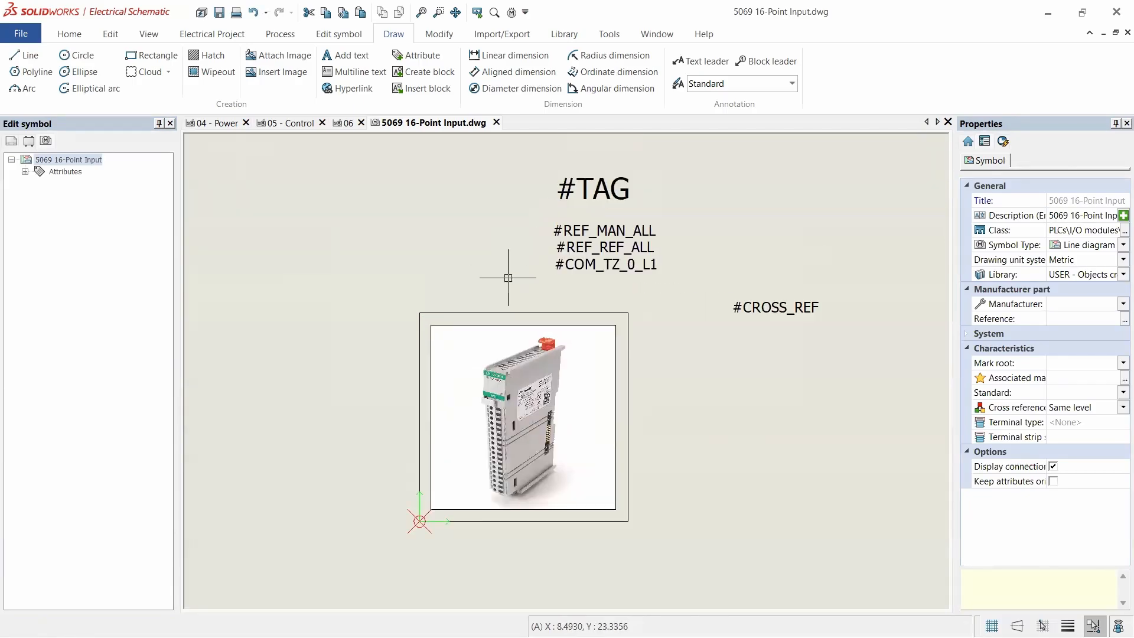
pyautogui.click(535, 199)
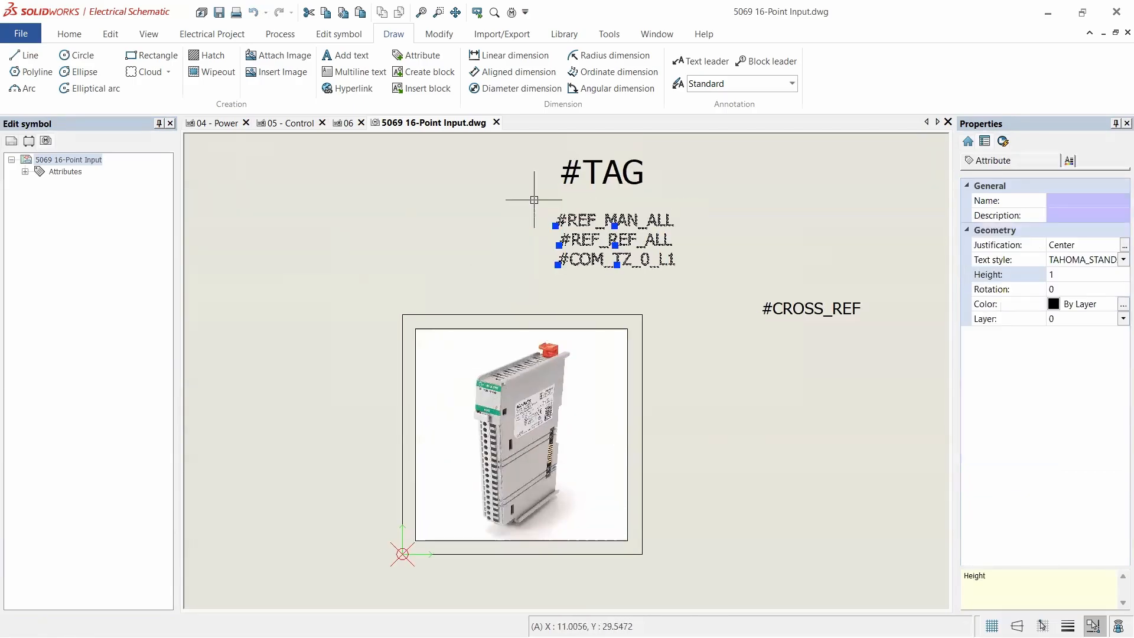
pyautogui.moveTo(651, 223); pyautogui.dragTo(558, 266)
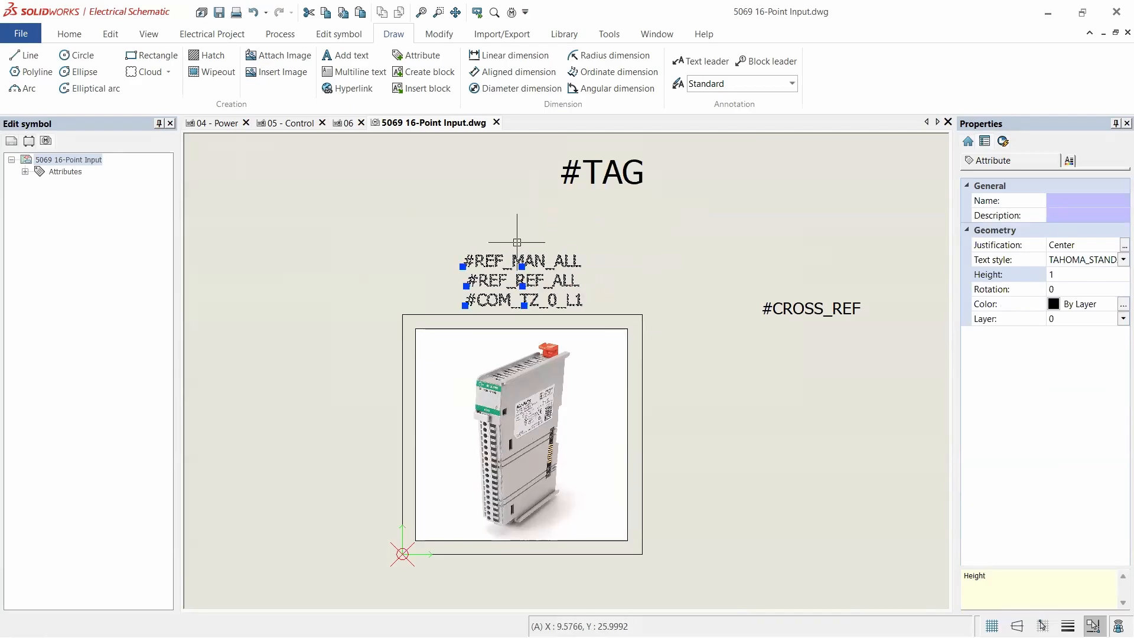
pyautogui.click(620, 182)
pyautogui.moveTo(620, 182); pyautogui.dragTo(529, 240)
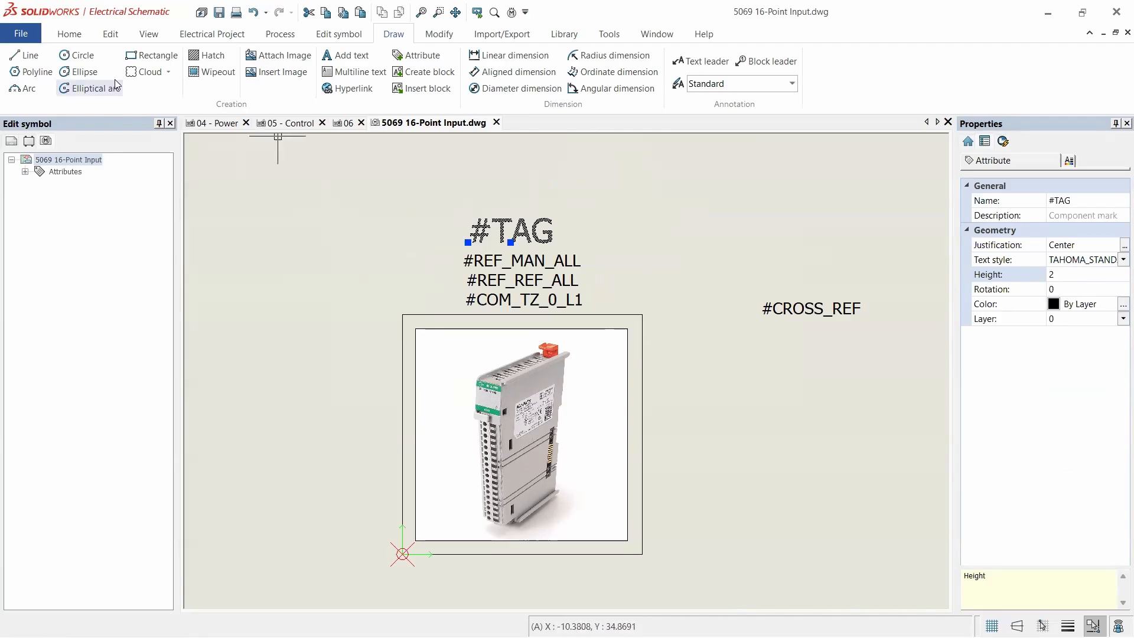
# - Draw a header box 20 mm wide and 10 mm high around the attributes, directly on top of the square outline
pyautogui.click(25, 55)
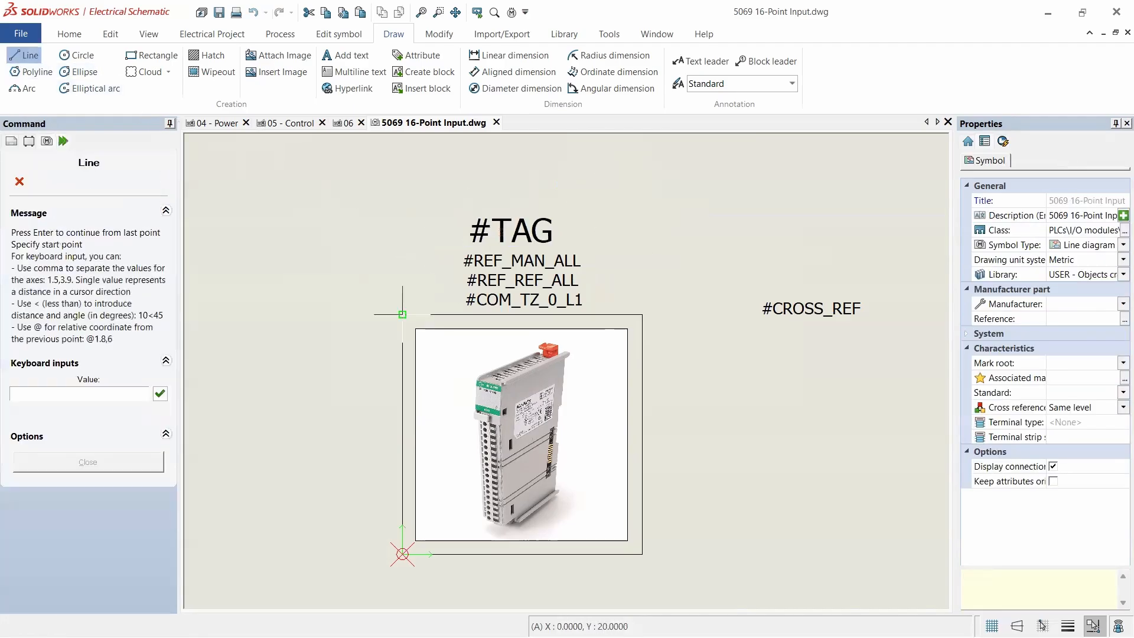
pyautogui.click(402, 314)
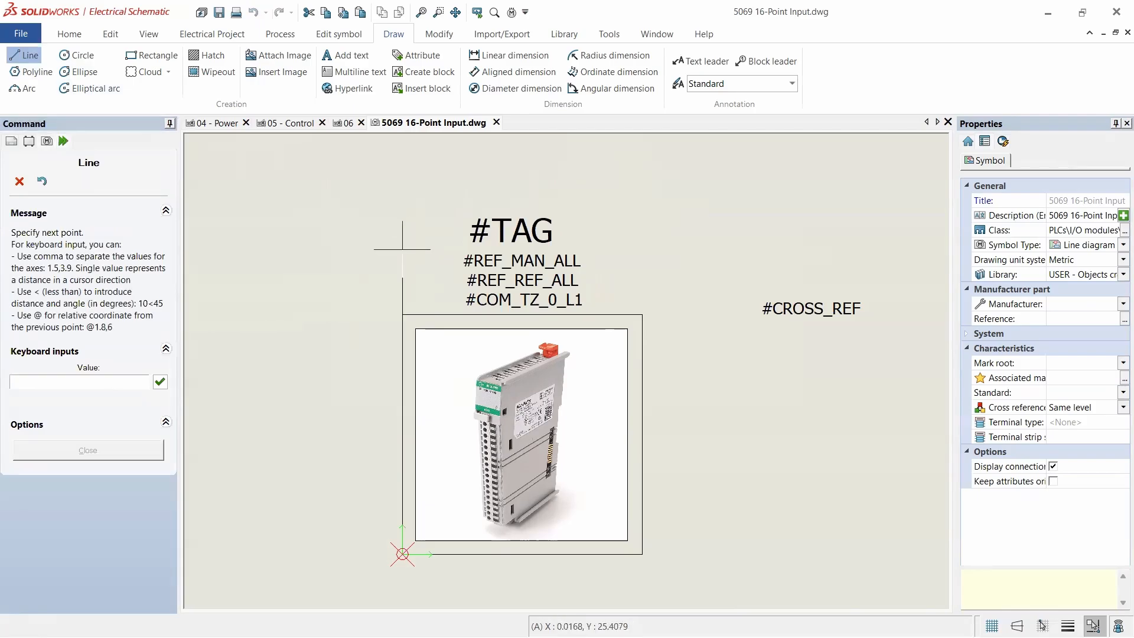
pyautogui.press('Return')
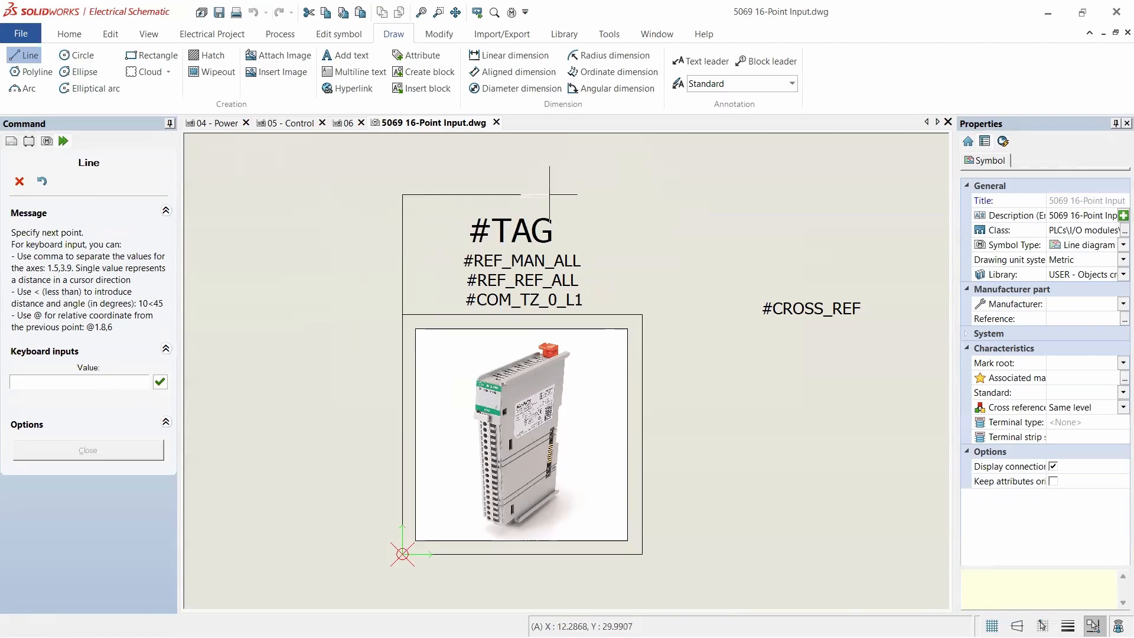
pyautogui.click(87, 384)
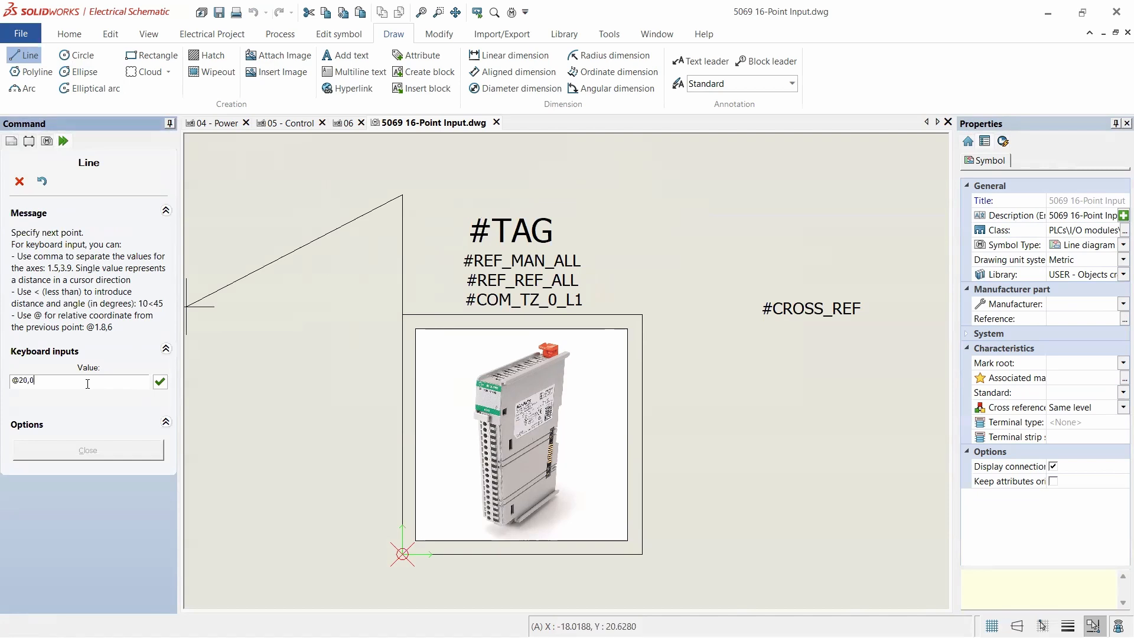
pyautogui.press('Return')
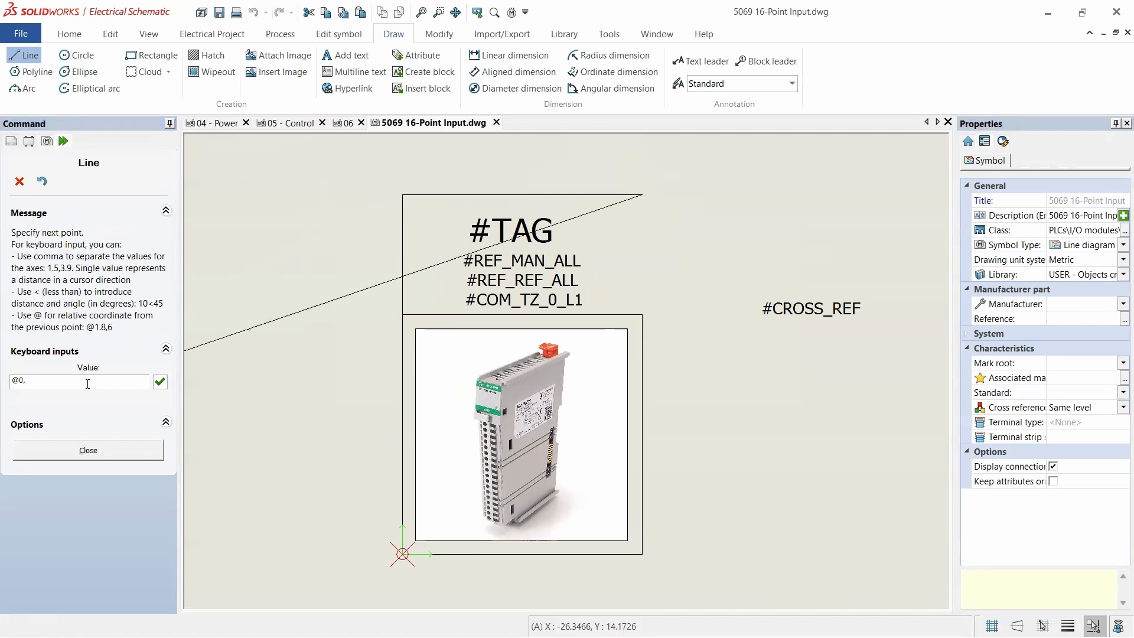
pyautogui.press('Return')
pyautogui.press('Escape')
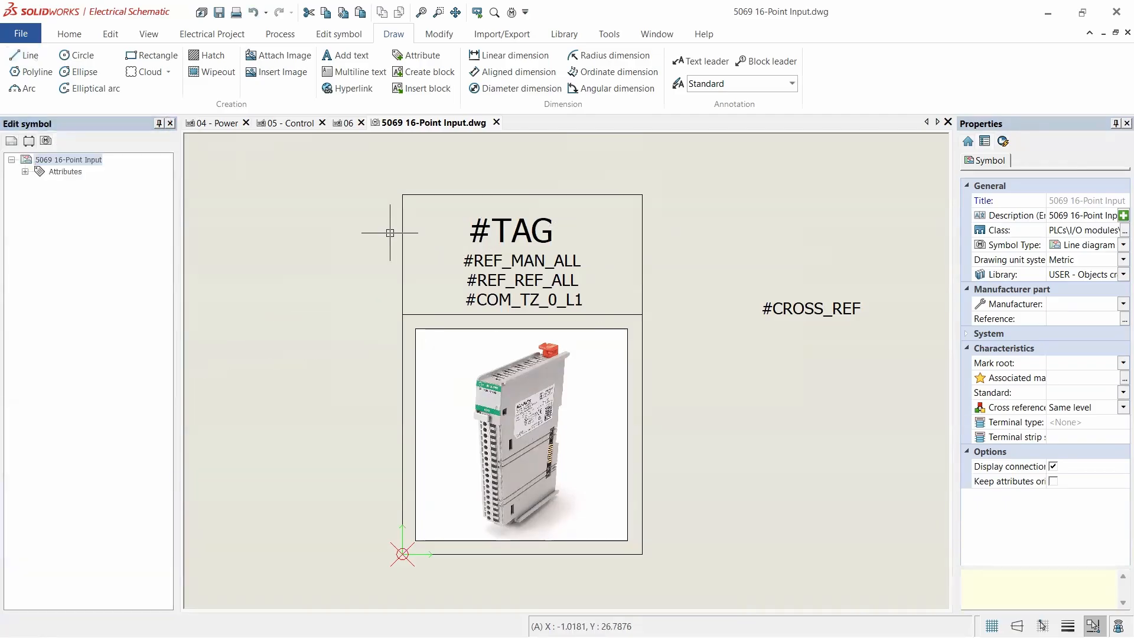
# - Raise #TAG slightly inside the header box and check the alignment of the three attributes below it
pyautogui.click(515, 238)
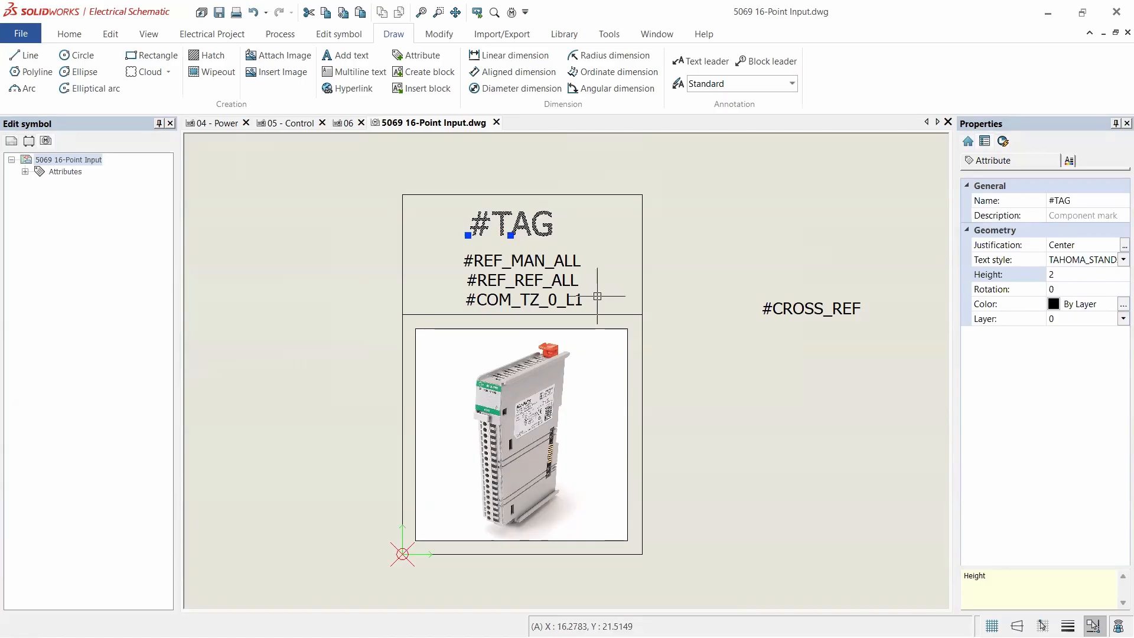
pyautogui.scroll(2, 558, 294)
pyautogui.moveTo(621, 310); pyautogui.dragTo(495, 232)
pyautogui.scroll(3, 519, 261)
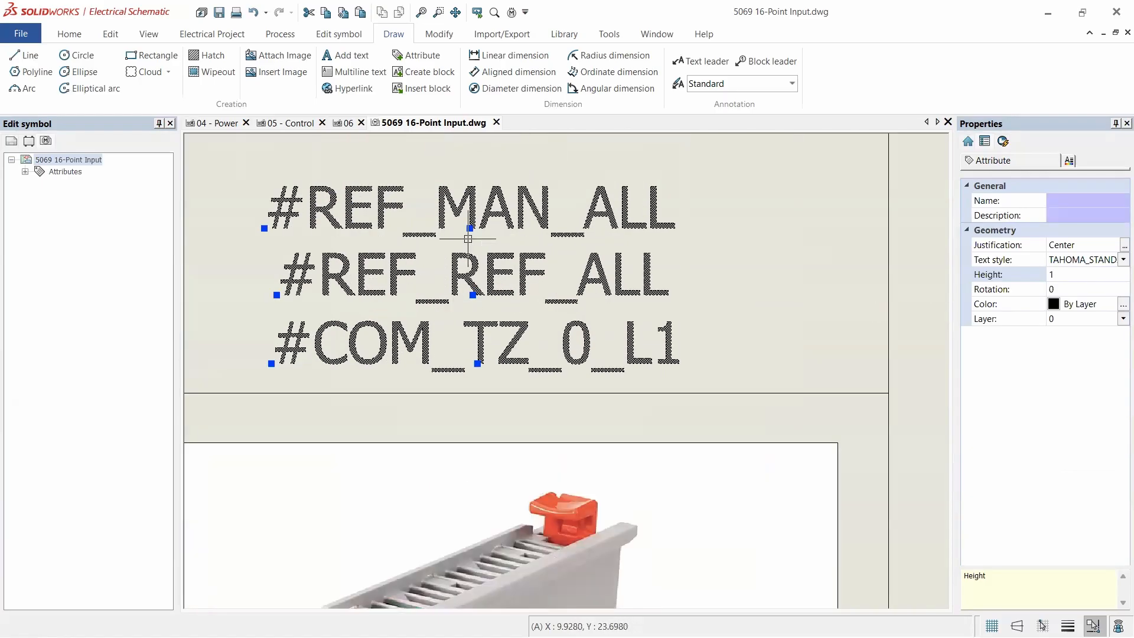
pyautogui.scroll(-3, 446, 242)
pyautogui.scroll(-3, 446, 242)
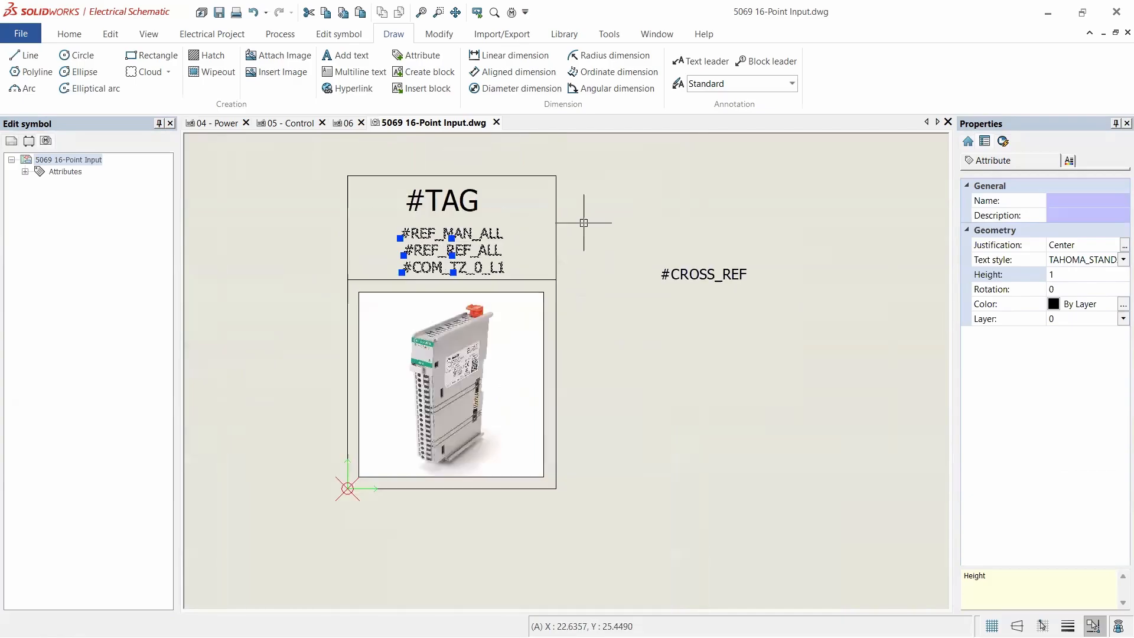
pyautogui.scroll(2, 446, 211)
# - Center #TAG horizontally in the header box, with its justification point at about X 10
pyautogui.click(460, 213)
pyautogui.moveTo(462, 215); pyautogui.dragTo(481, 209)
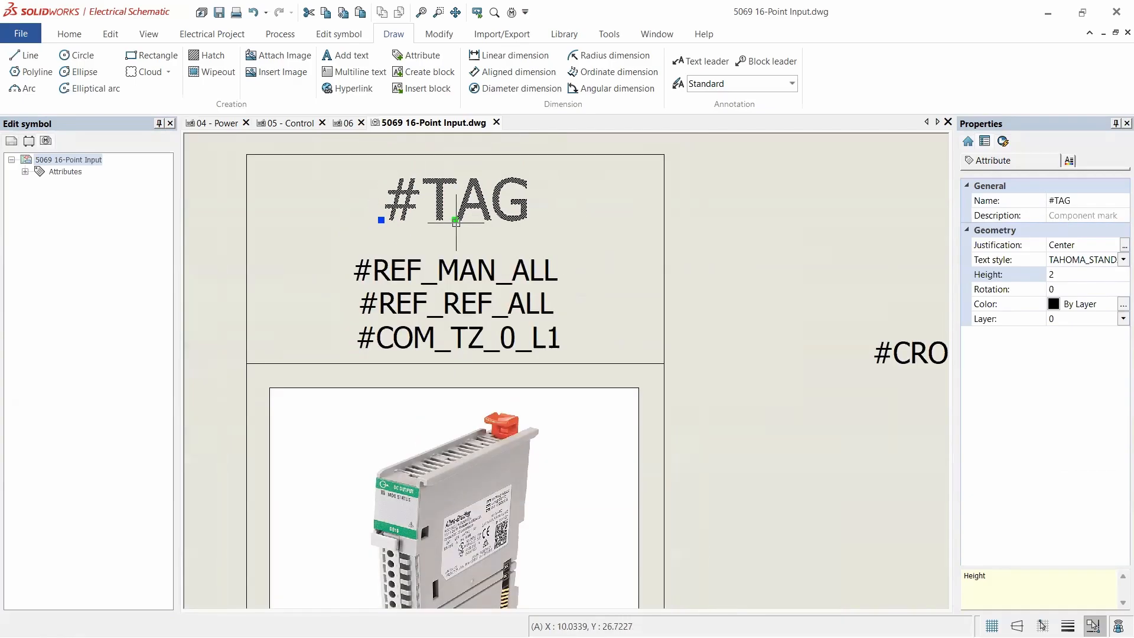
pyautogui.click(455, 219)
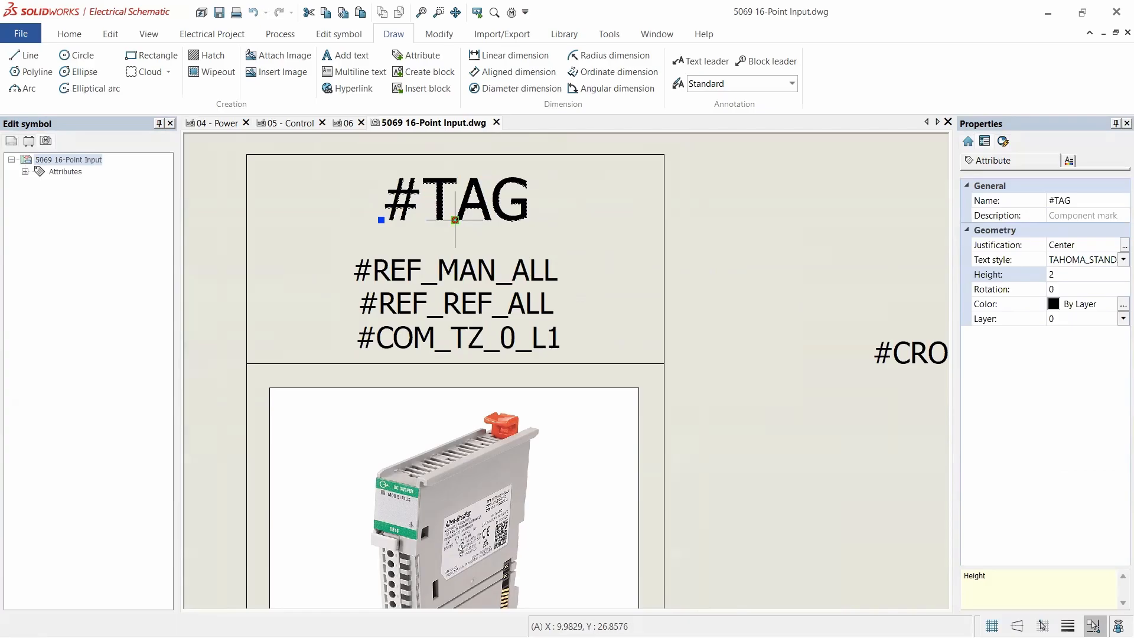
pyautogui.click(456, 220)
pyautogui.click(456, 220)
pyautogui.click(455, 220)
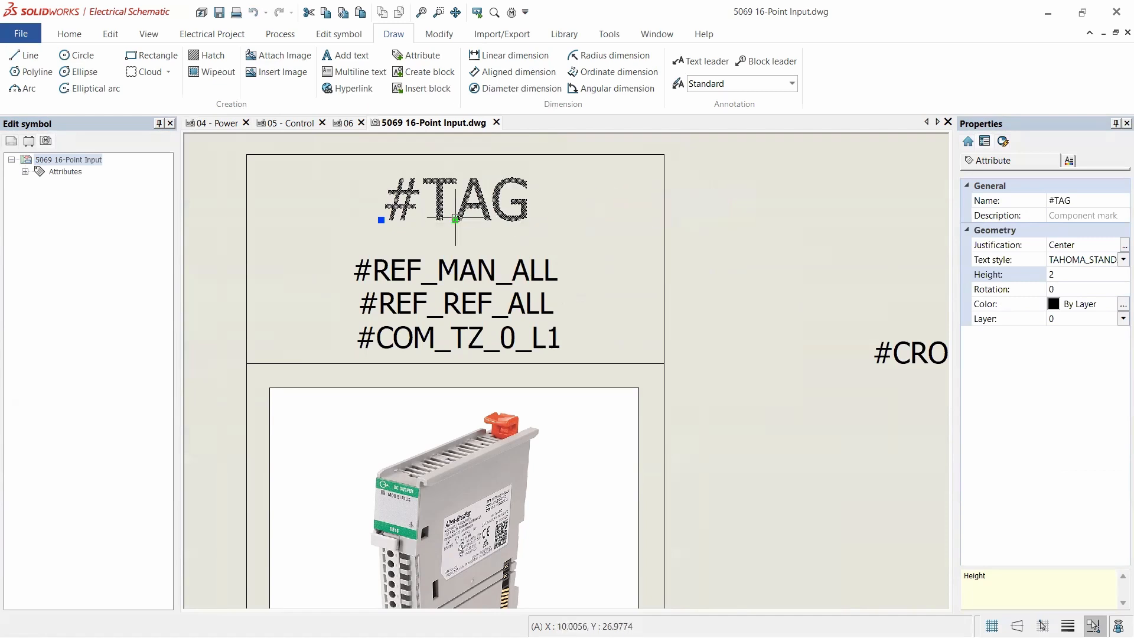
pyautogui.press('Escape')
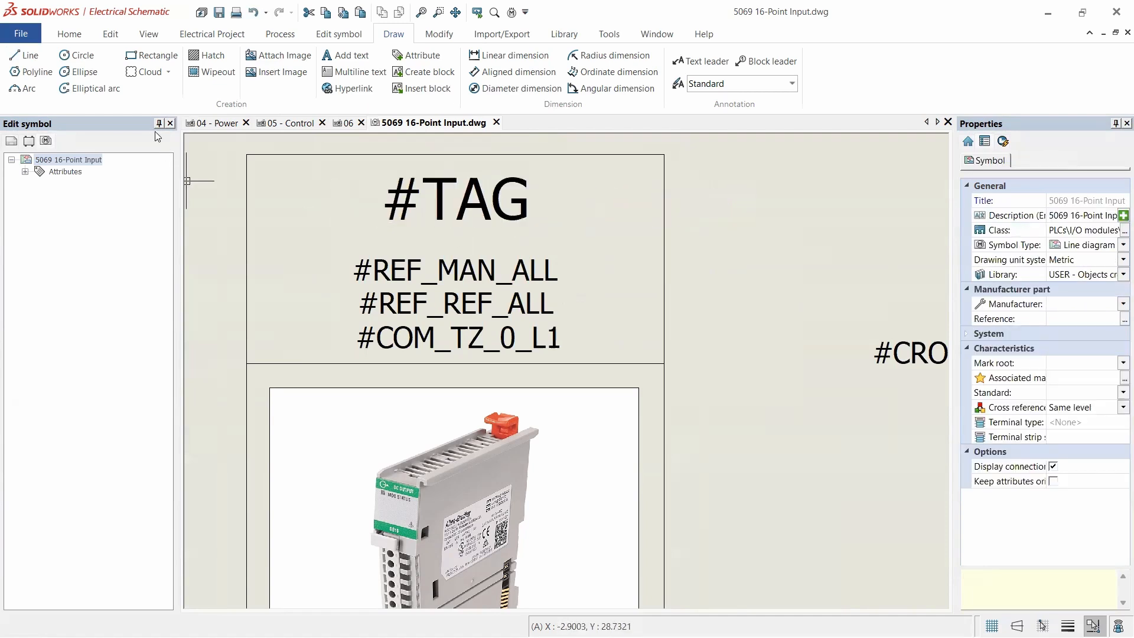
# - Draw a 20 mm horizontal divider across the header box between #TAG and #REF_MAN_ALL, starting on the outline's left edge
pyautogui.click(25, 55)
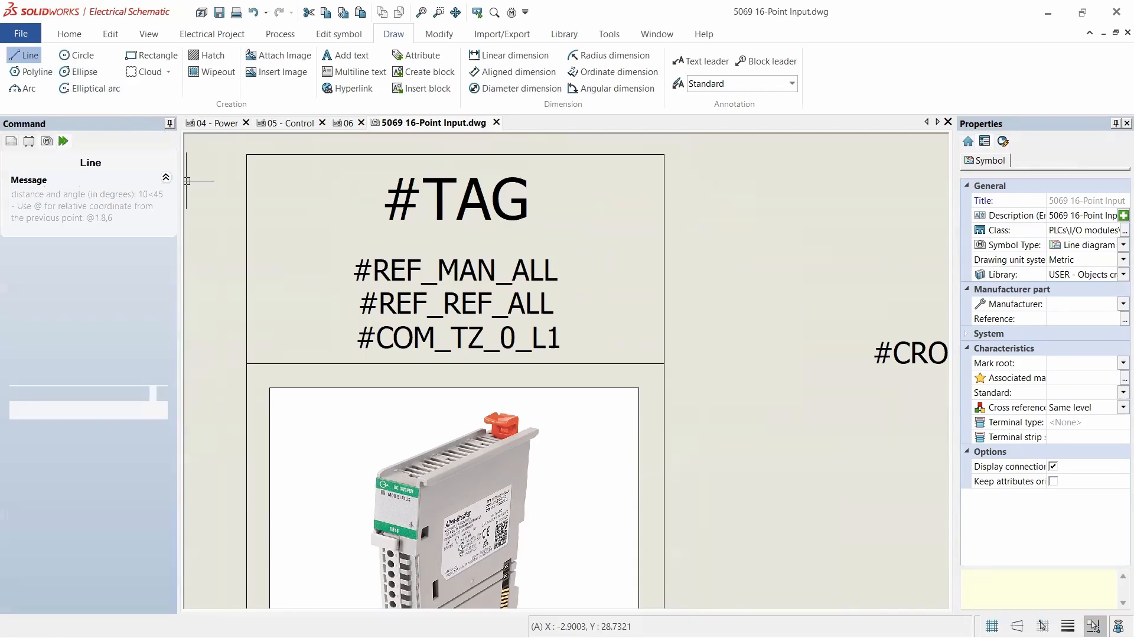
pyautogui.click(246, 239)
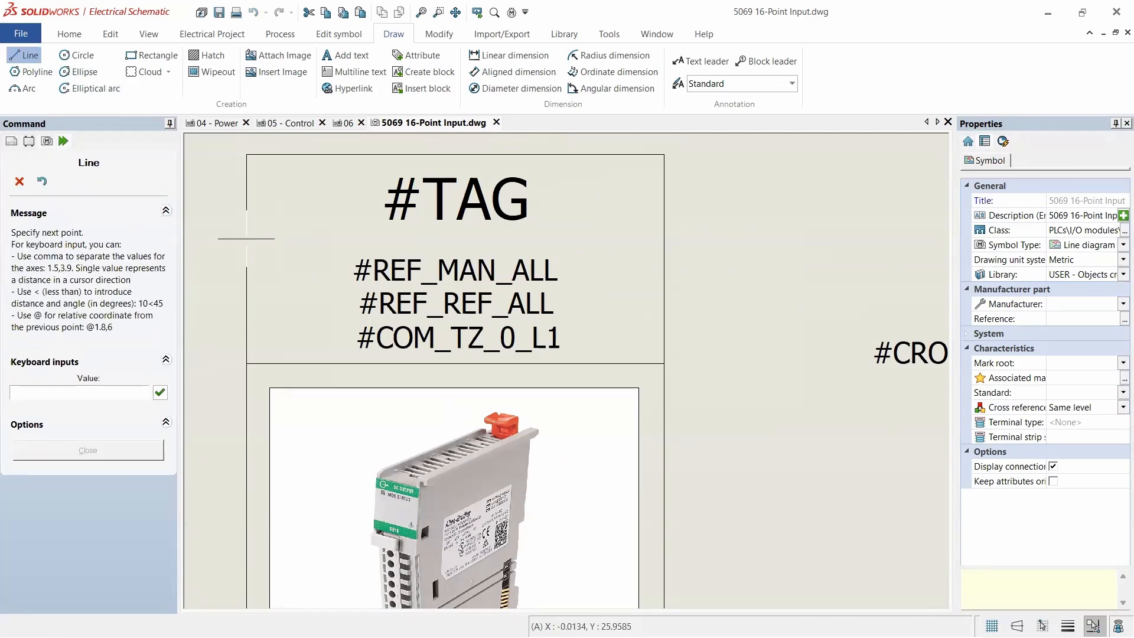
pyautogui.click(75, 379)
pyautogui.write('@20,0')
pyautogui.press('Return')
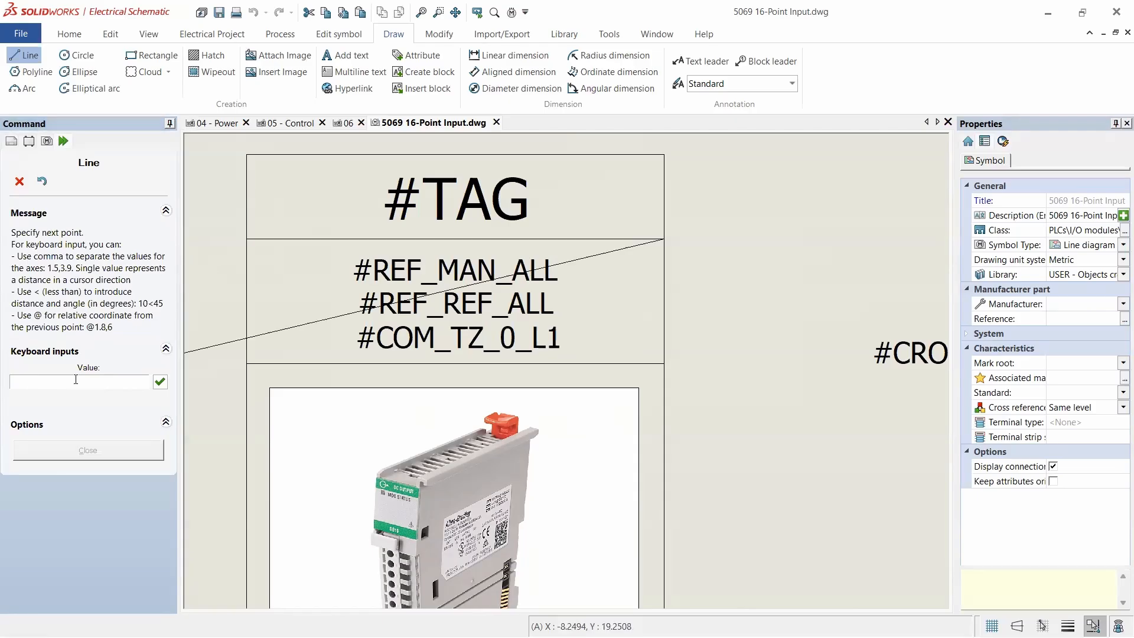
pyautogui.press('Escape')
# - Move #CROSS_REF to just outside the lower-right corner of the symbol outline
pyautogui.scroll(-5, 485, 283)
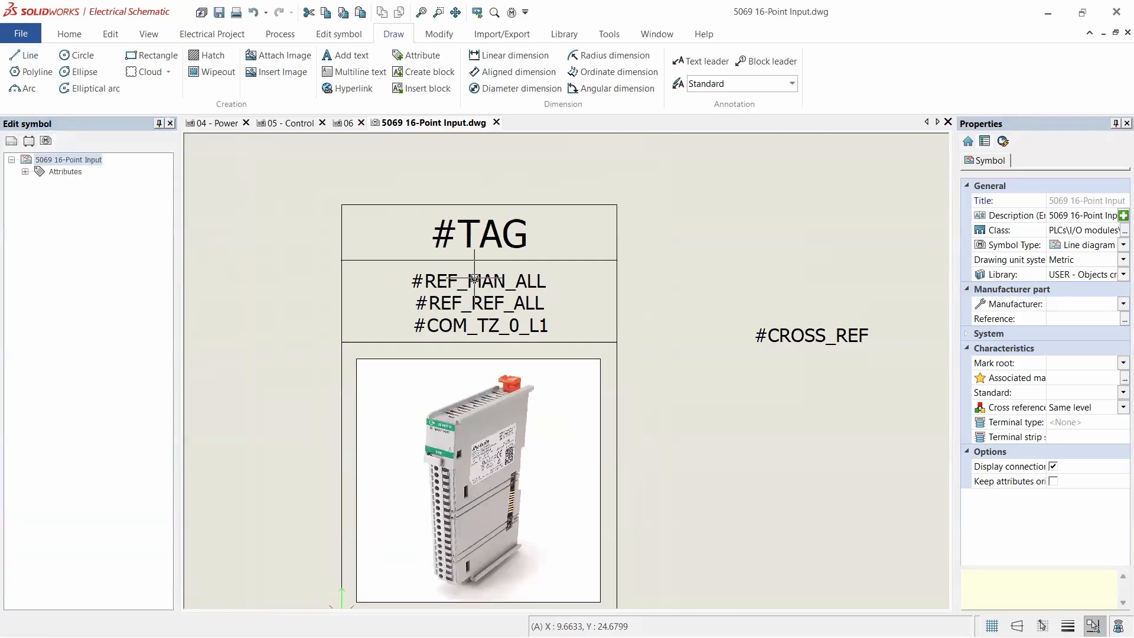
pyautogui.scroll(3, 467, 274)
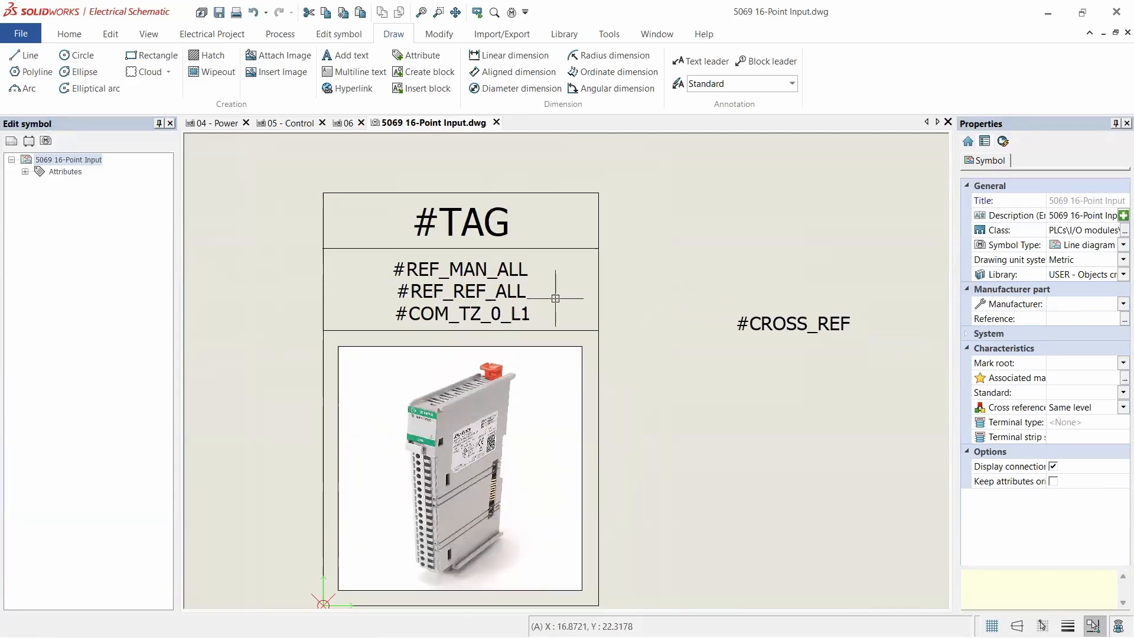
pyautogui.scroll(-4, 471, 363)
pyautogui.scroll(1, 470, 362)
pyautogui.click(688, 274)
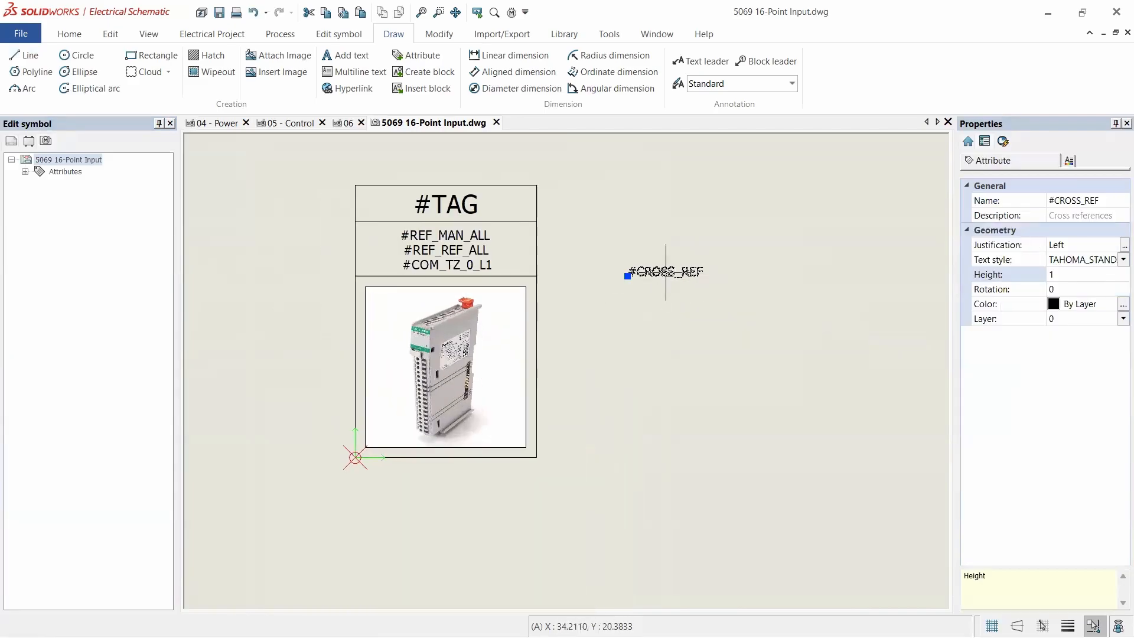
pyautogui.moveTo(632, 414); pyautogui.dragTo(582, 458)
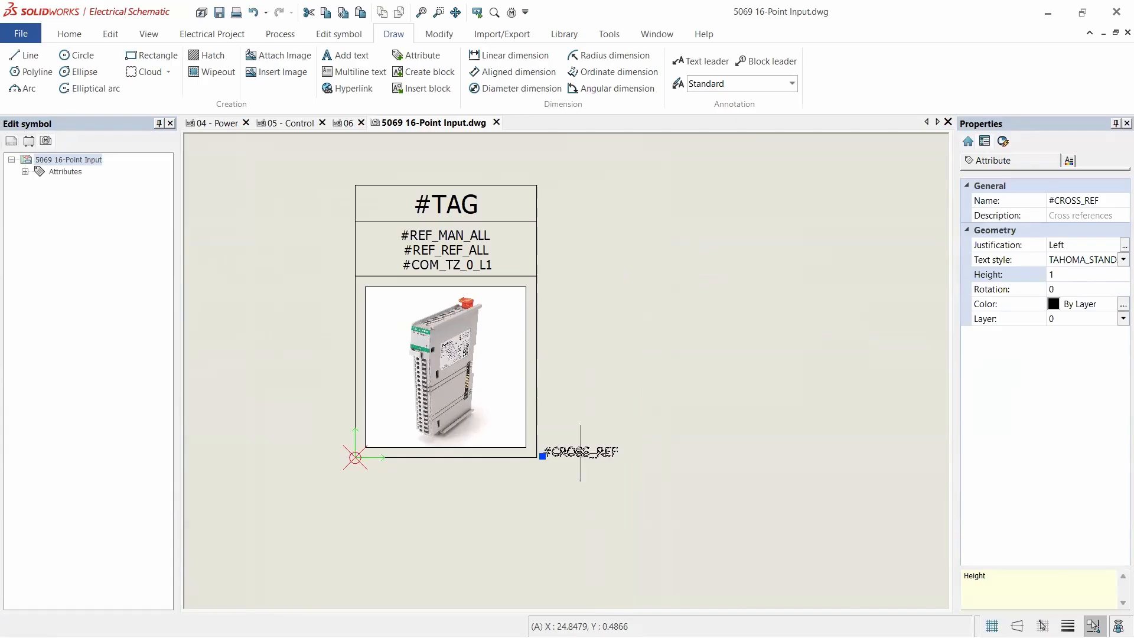
# - Deselect #CROSS_REF, look over the completed 5069 16-Point Input symbol and close its drawing
pyautogui.press('Escape')
pyautogui.scroll(-3, 577, 260)
pyautogui.scroll(2, 545, 228)
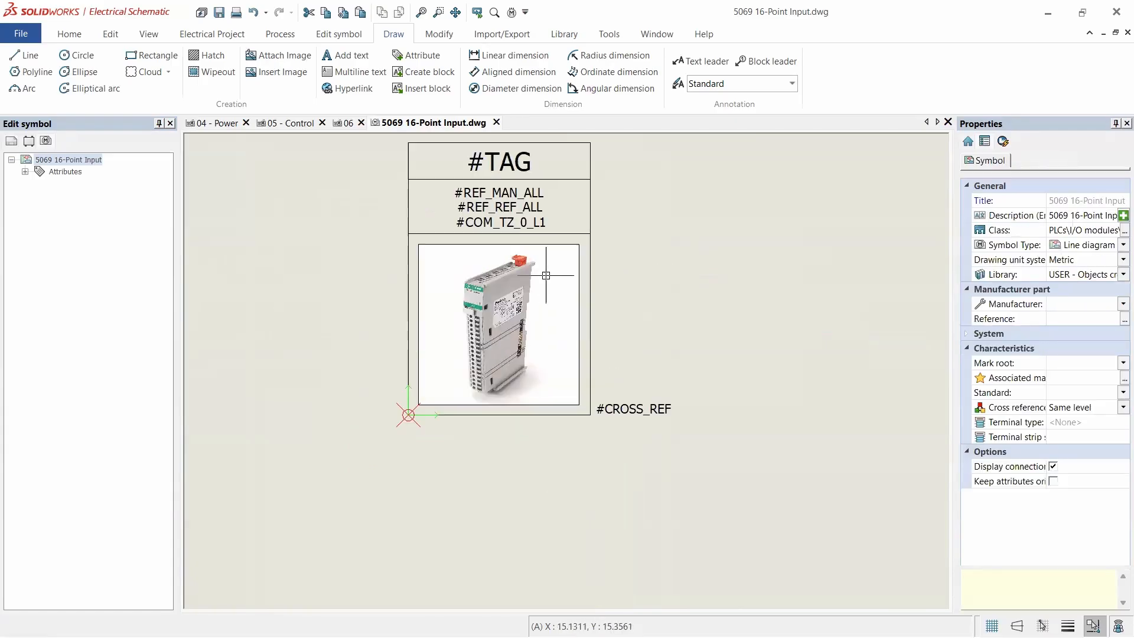
pyautogui.scroll(-1, 545, 229)
pyautogui.scroll(1, 545, 229)
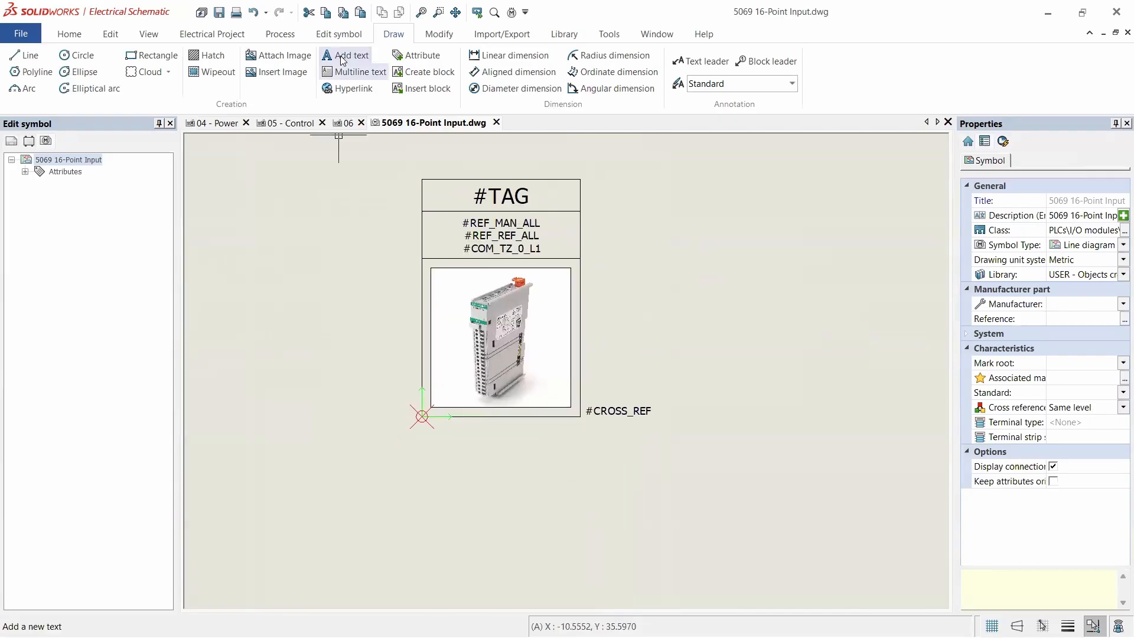
pyautogui.click(351, 38)
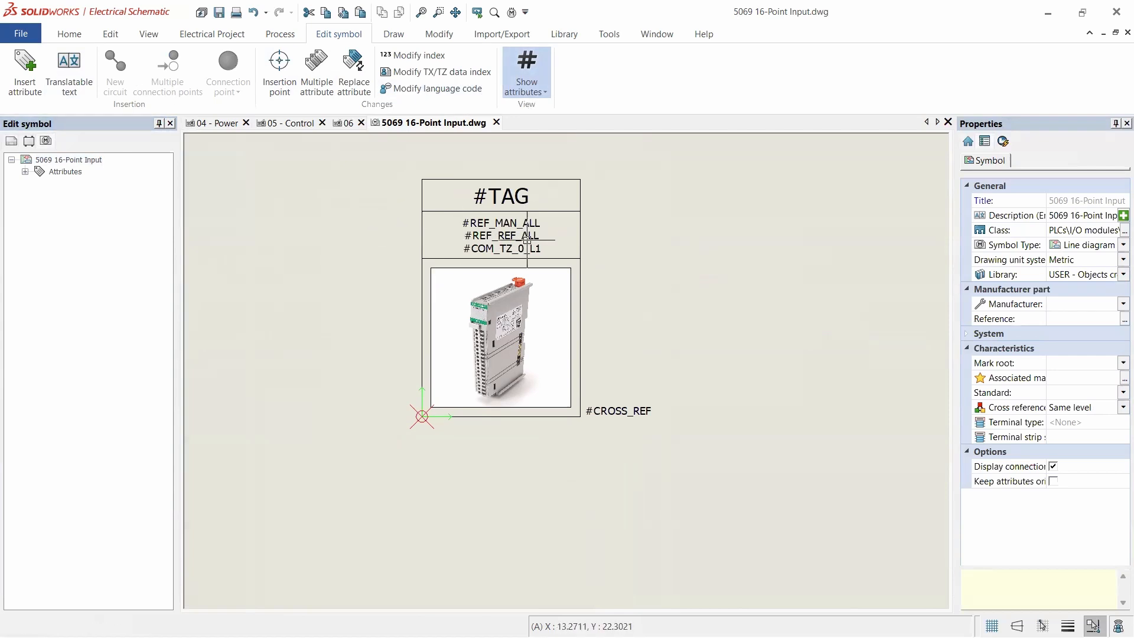
pyautogui.scroll(1, 535, 326)
pyautogui.scroll(-1, 533, 286)
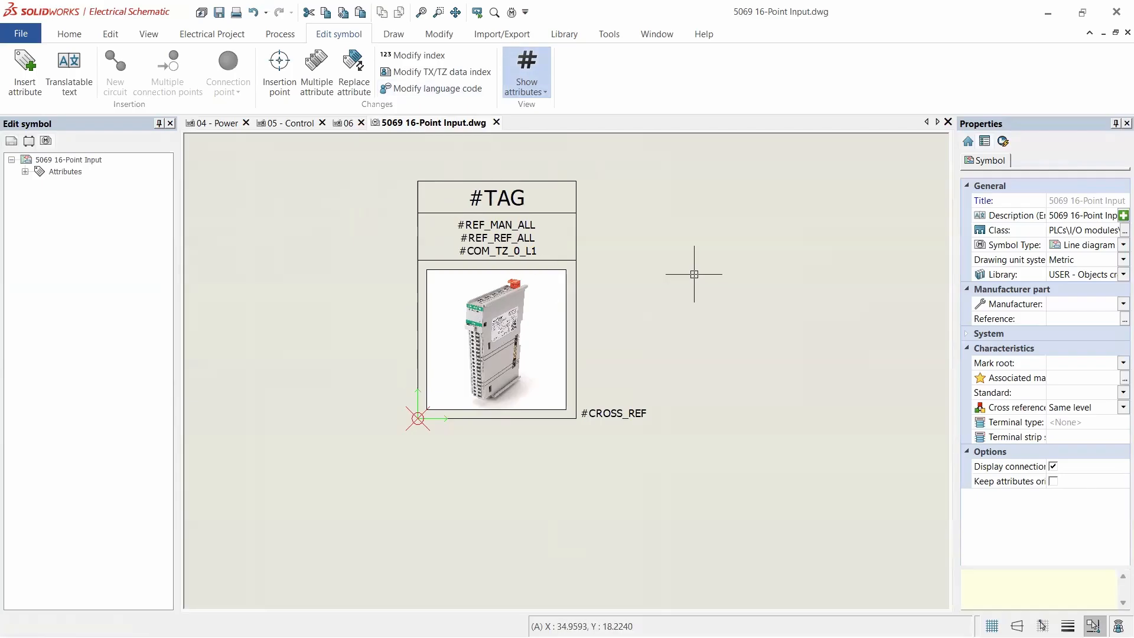
pyautogui.click(496, 123)
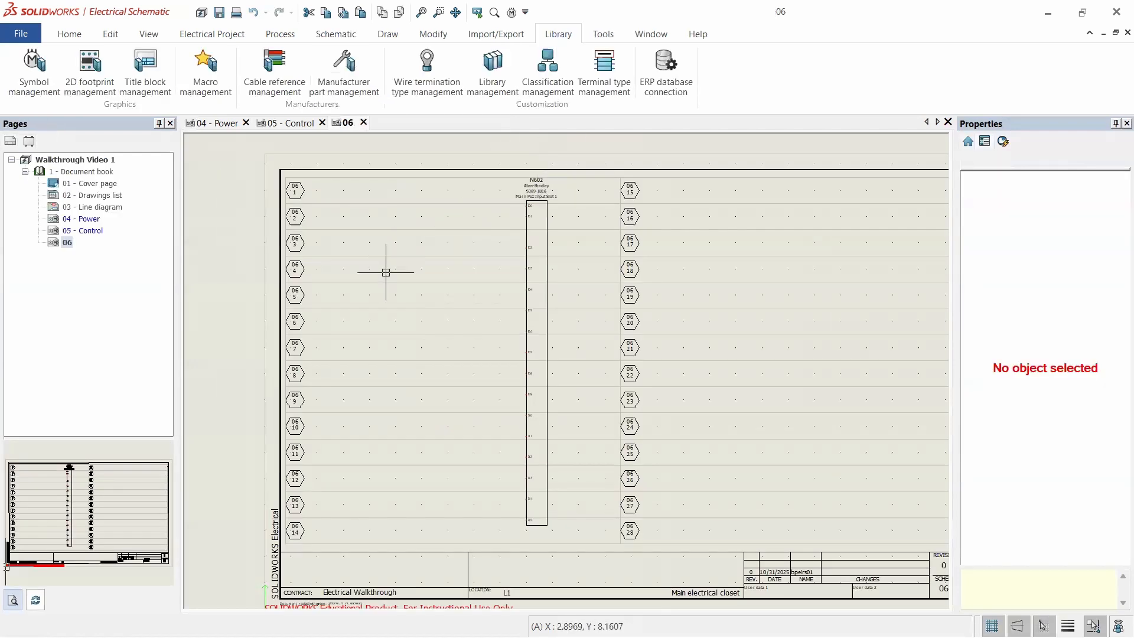
# - Add a new wiring line diagram page to document book 1 of the project
pyautogui.scroll(-2, 319, 266)
pyautogui.scroll(1, 509, 337)
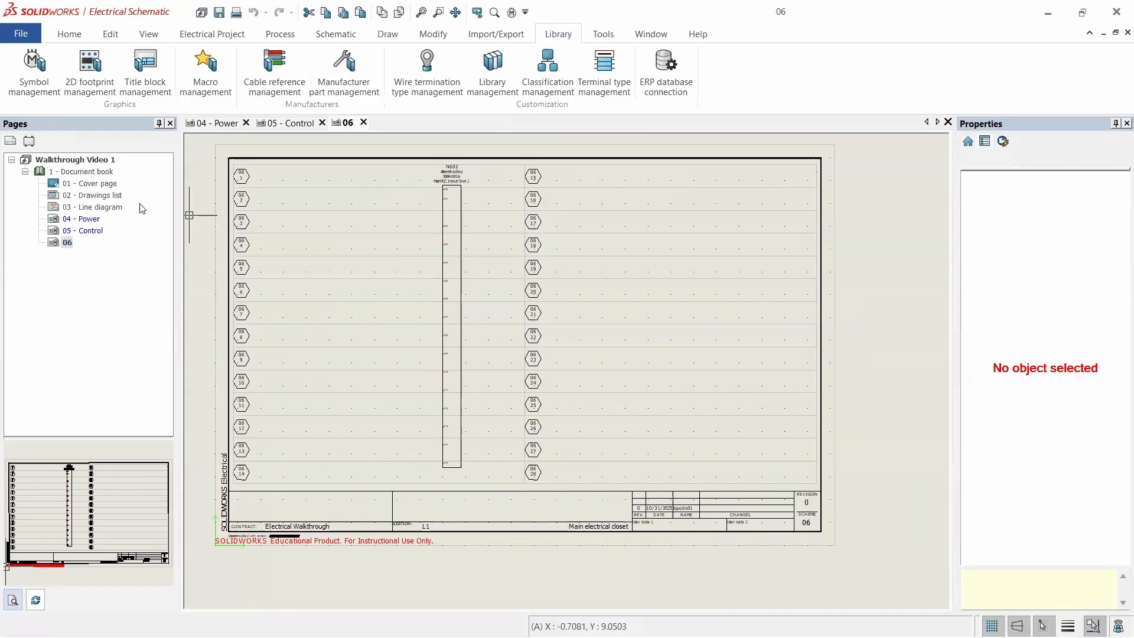
pyautogui.rightClick(90, 173)
pyautogui.moveTo(148, 182)
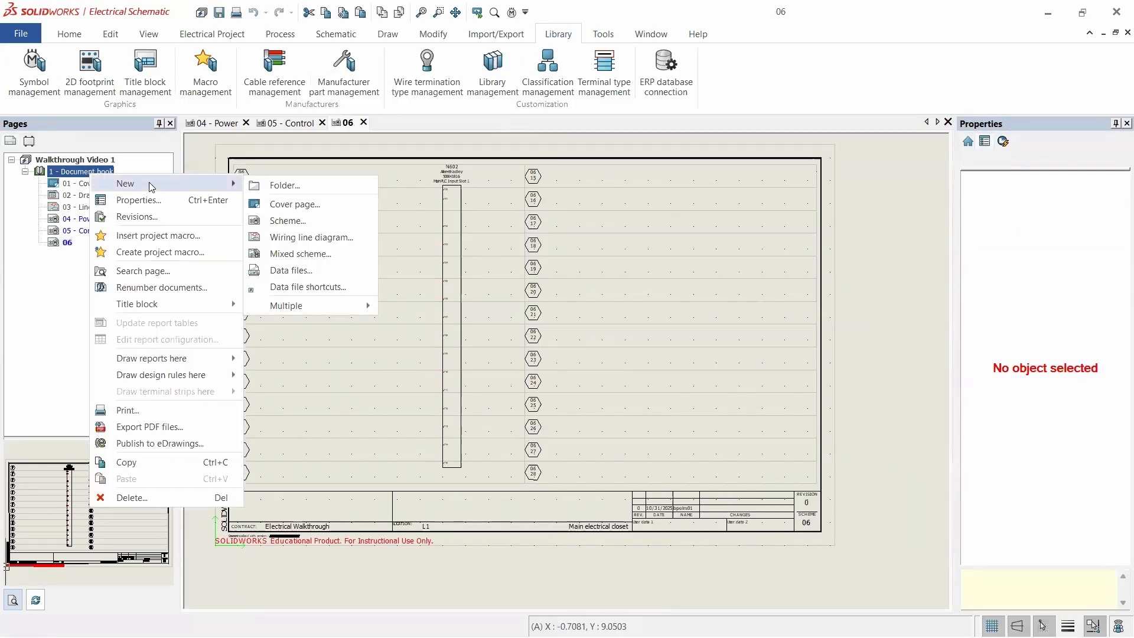
pyautogui.click(307, 236)
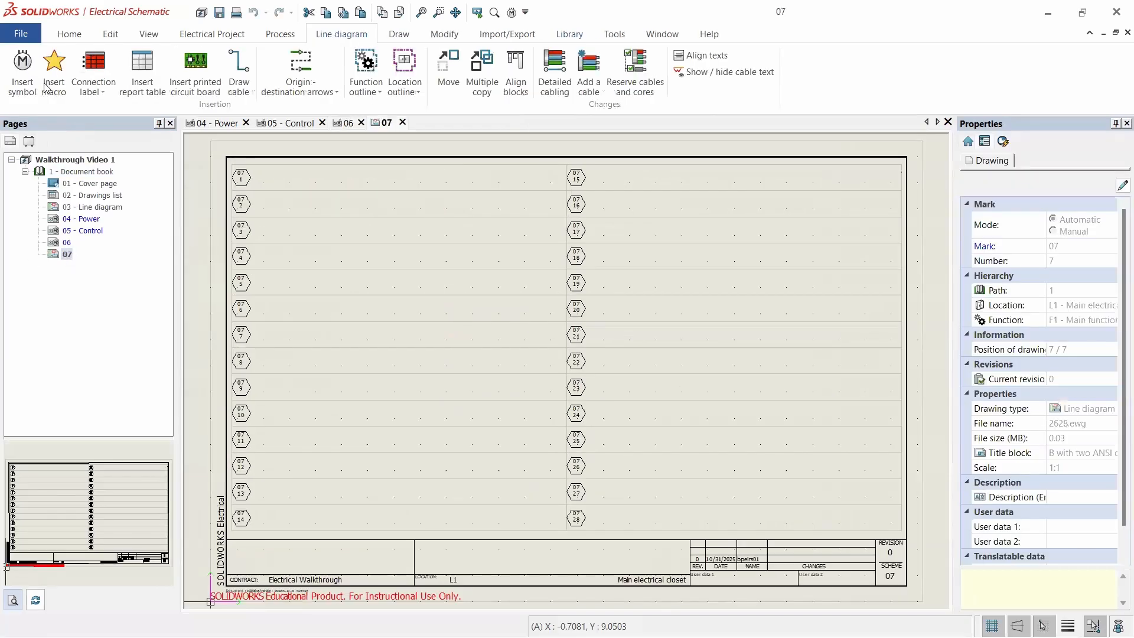
pyautogui.click(22, 74)
# - Replace the title block of page 07 with B Without column, applying the change to the selected drawing only
pyautogui.rightClick(69, 257)
pyautogui.moveTo(172, 455)
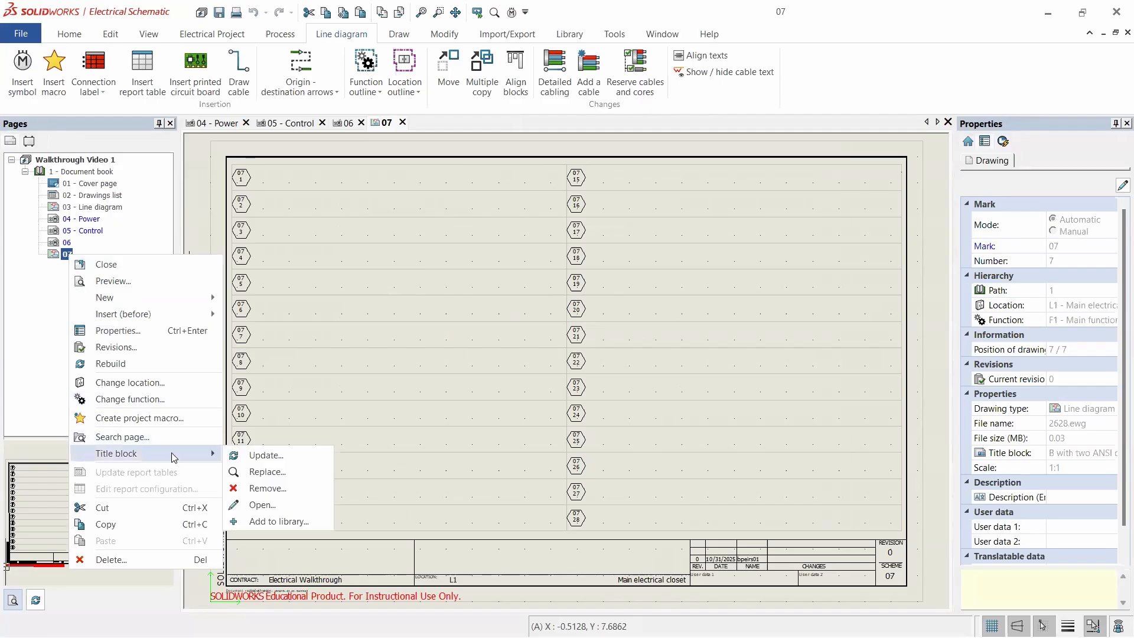
pyautogui.click(288, 472)
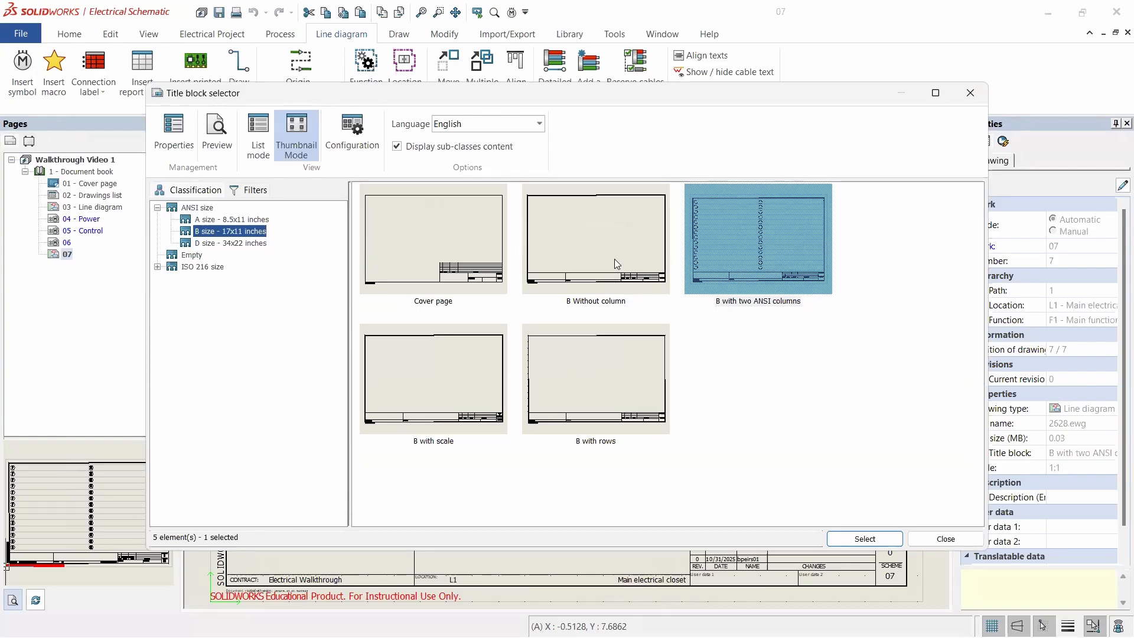
pyautogui.click(615, 260)
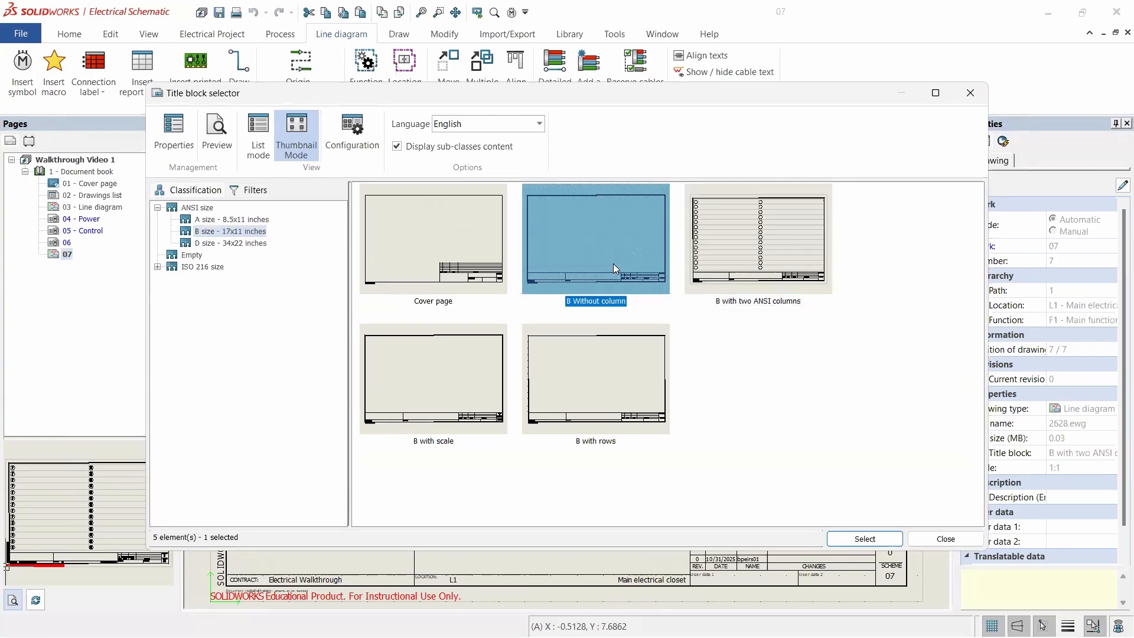
pyautogui.doubleClick(614, 259)
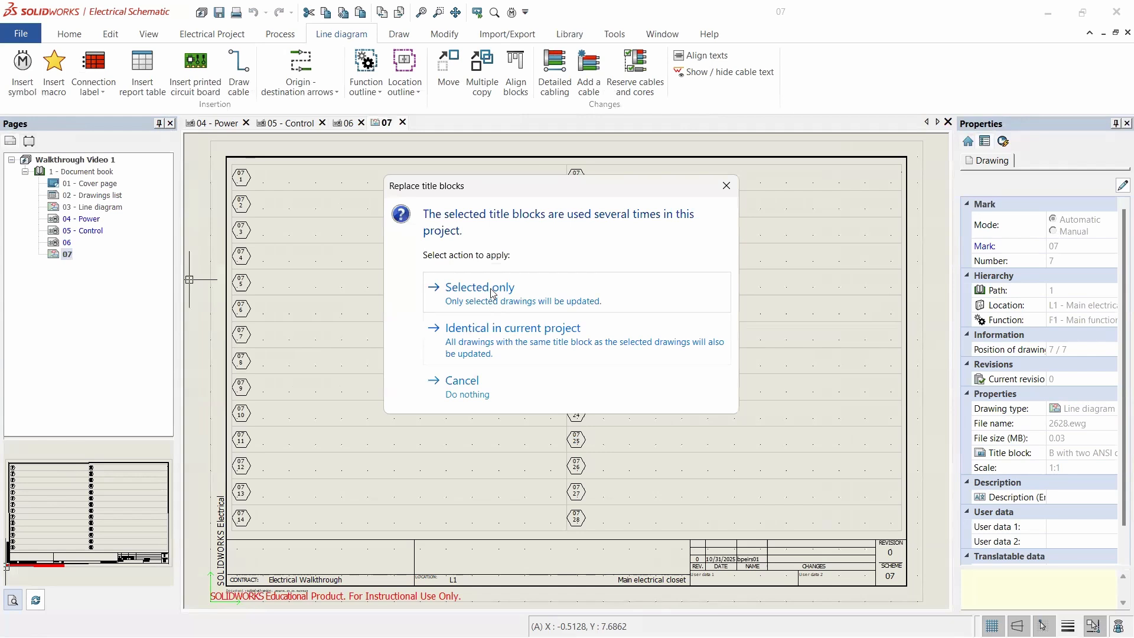
pyautogui.click(491, 289)
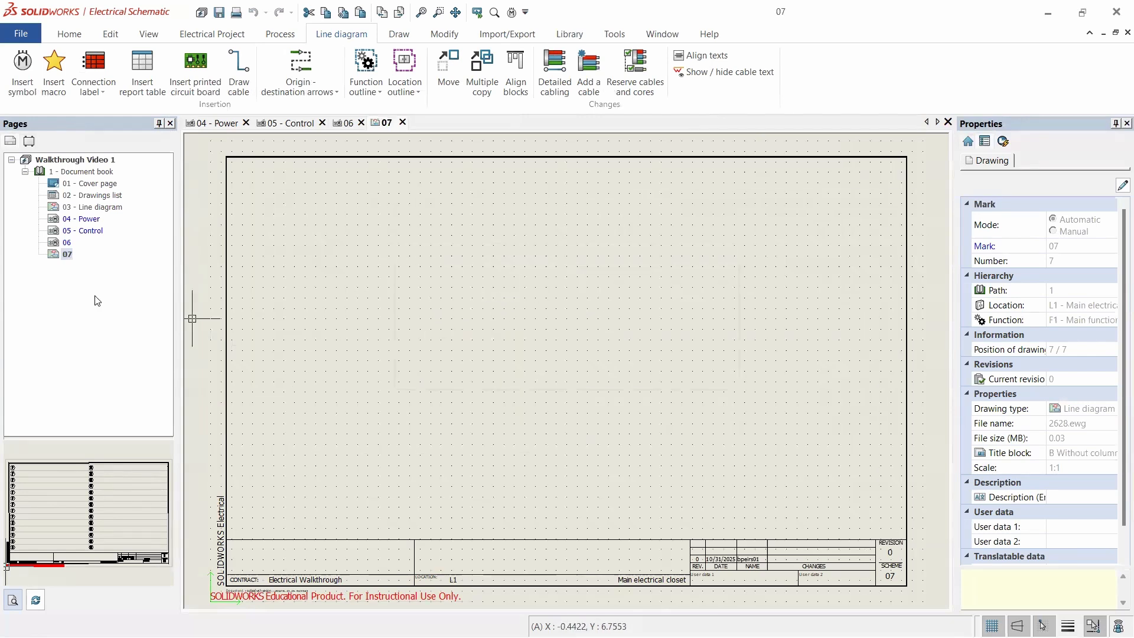
# - Open page 06 and return to page 07
pyautogui.click(66, 244)
pyautogui.doubleClick(67, 244)
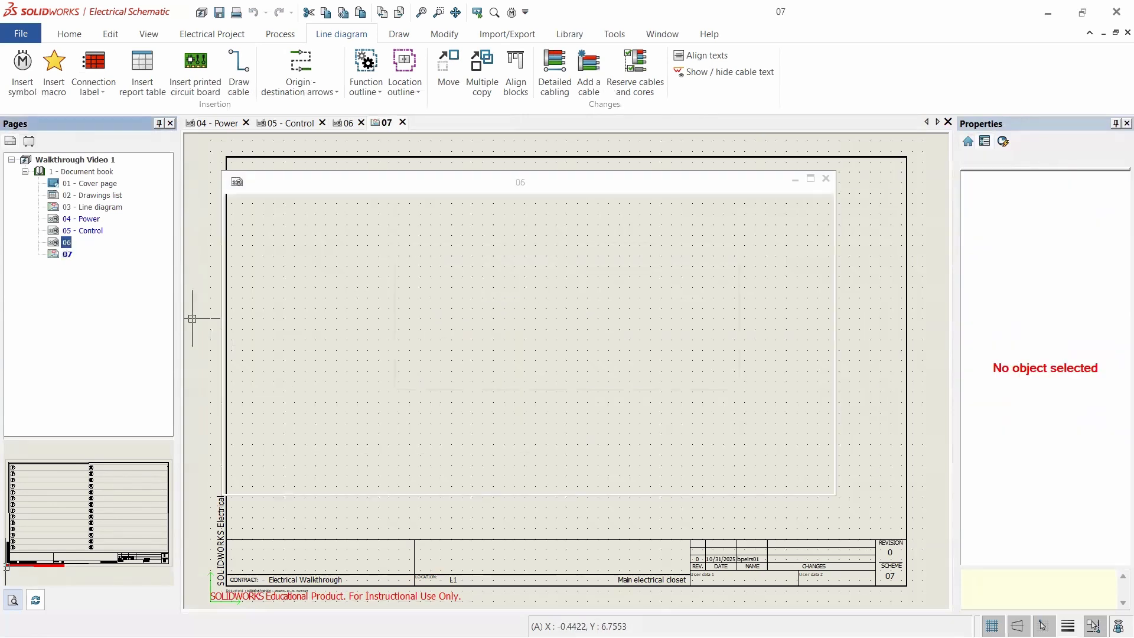
pyautogui.doubleClick(71, 256)
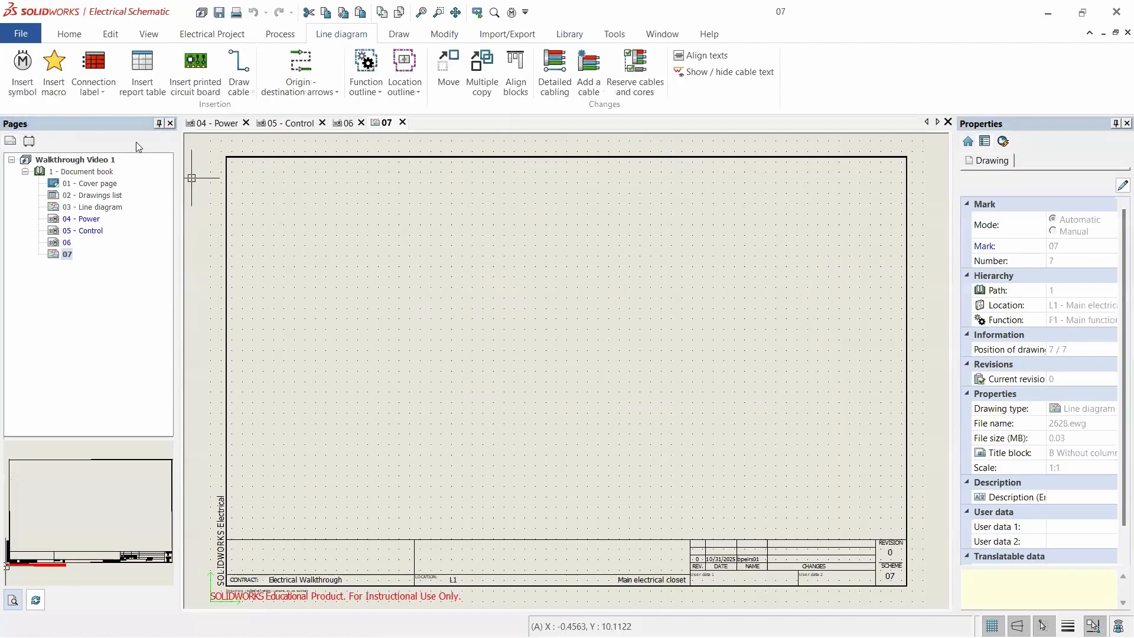
# - Insert the 5069 16-Point Input symbol from PLCs I/O modules near the middle of page 07, adding its connection outline automatically
pyautogui.click(29, 89)
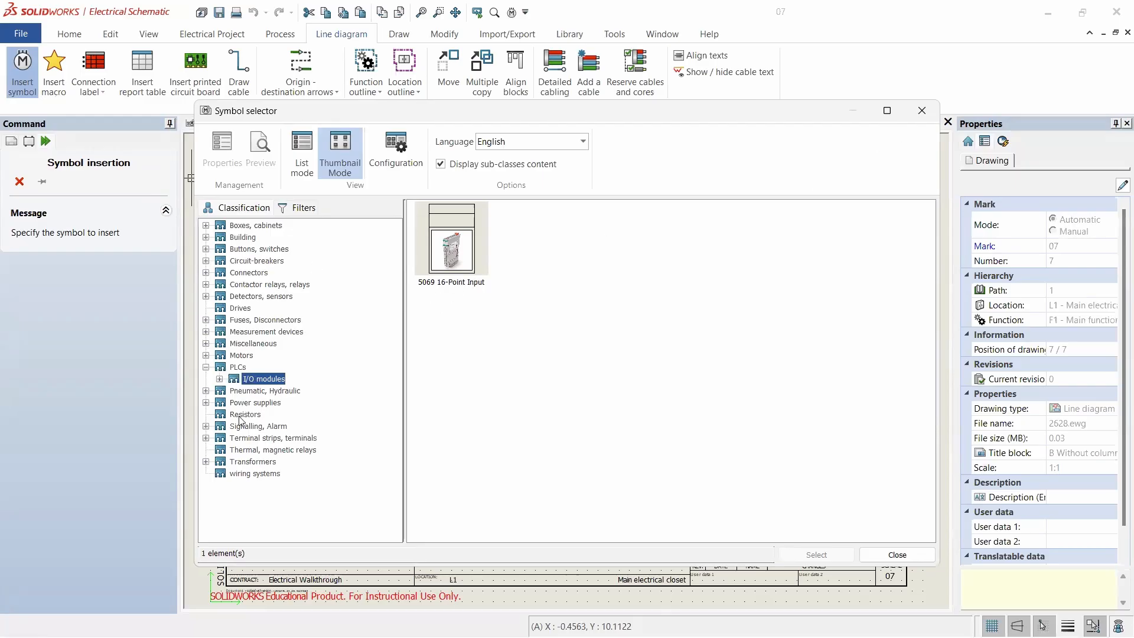
pyautogui.doubleClick(463, 250)
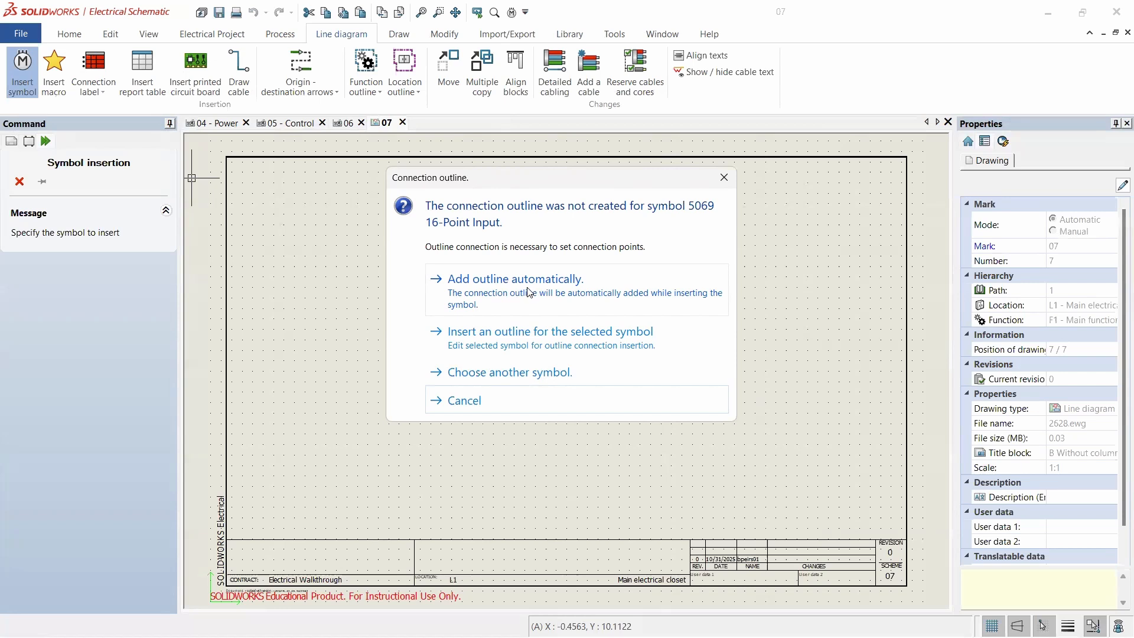
pyautogui.click(565, 295)
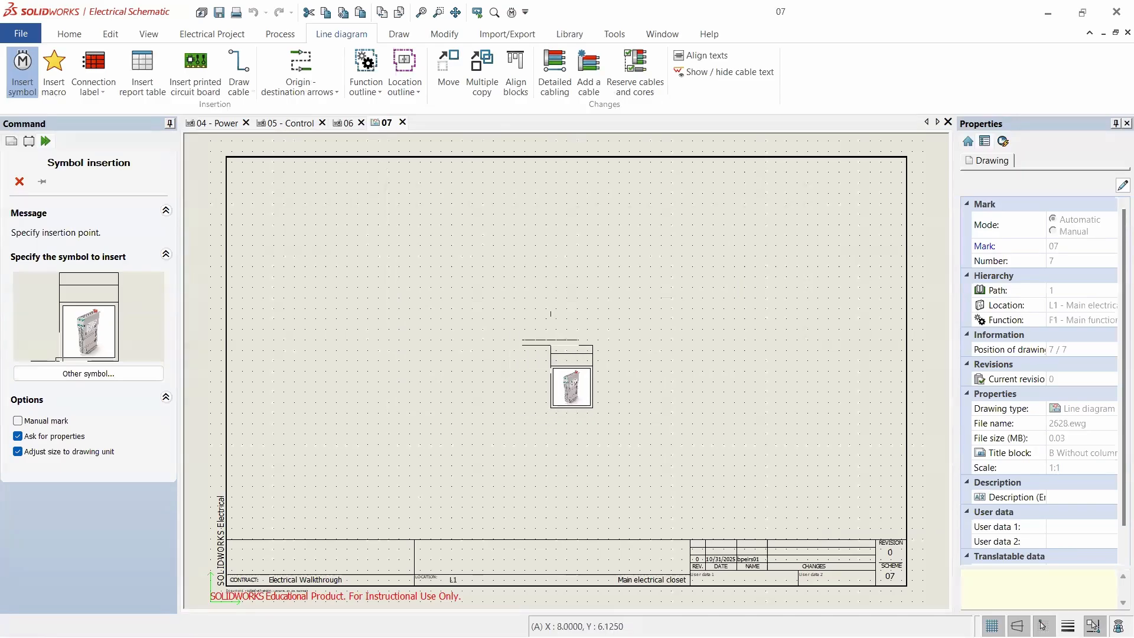
pyautogui.click(509, 303)
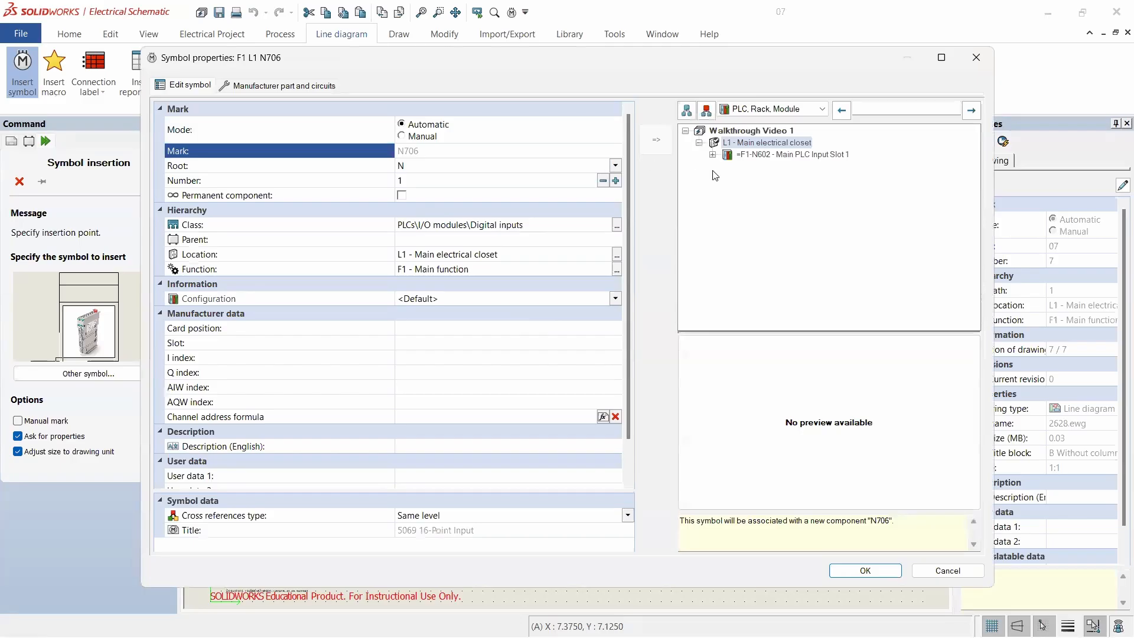
# - Associate the inserted symbol with the existing component N602, Main PLC Input Slot 1, through its 06-1-2 digital input card
pyautogui.click(258, 86)
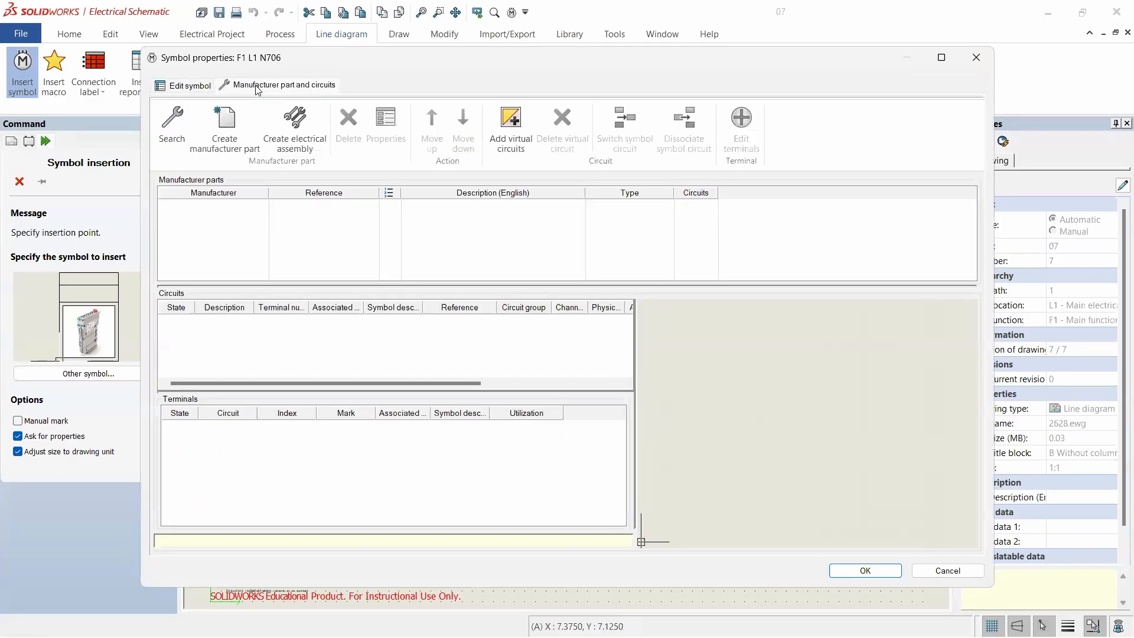
pyautogui.click(190, 86)
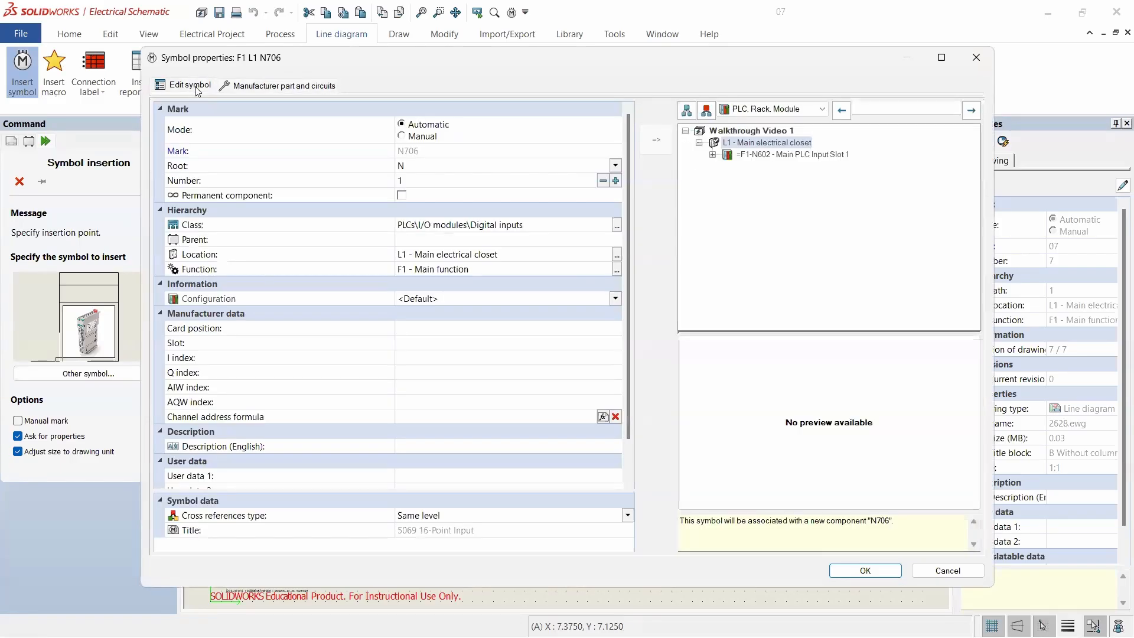
pyautogui.click(713, 155)
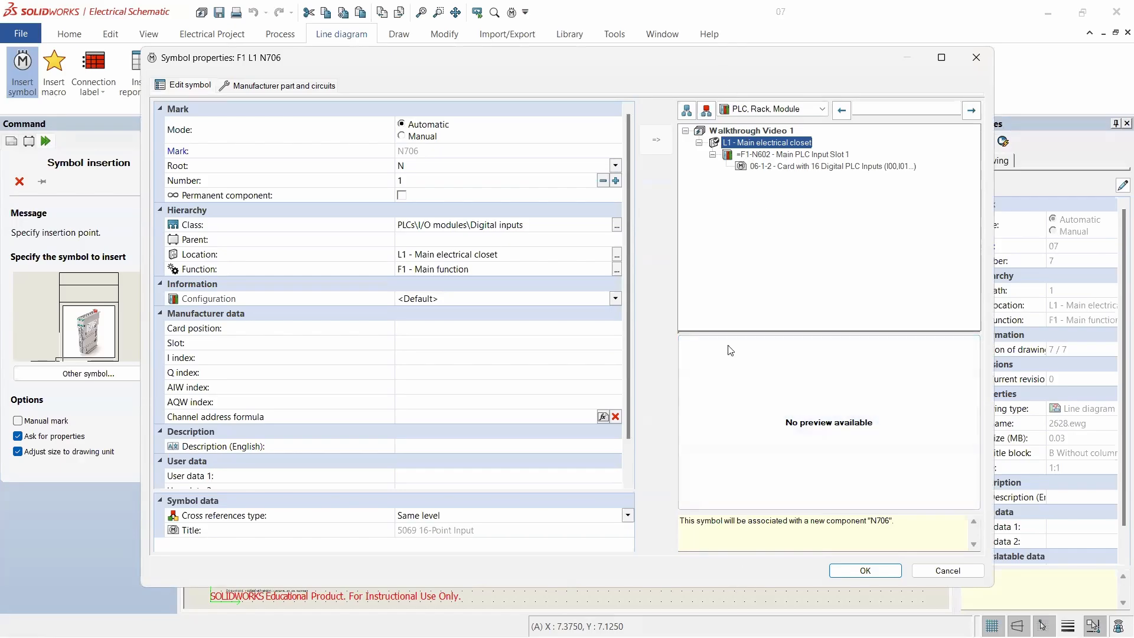
pyautogui.click(791, 168)
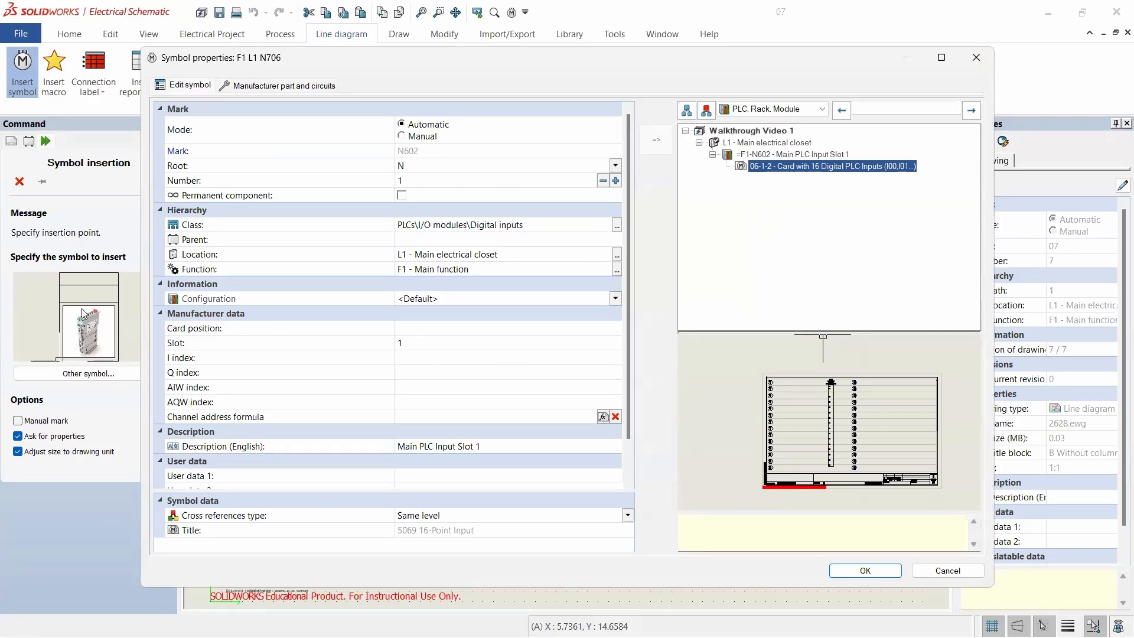
pyautogui.click(865, 570)
pyautogui.click(519, 302)
# - Examine the attribute texts, image and cross-reference of the placed N602 symbol and open its symbol definition for editing
pyautogui.scroll(5, 550, 313)
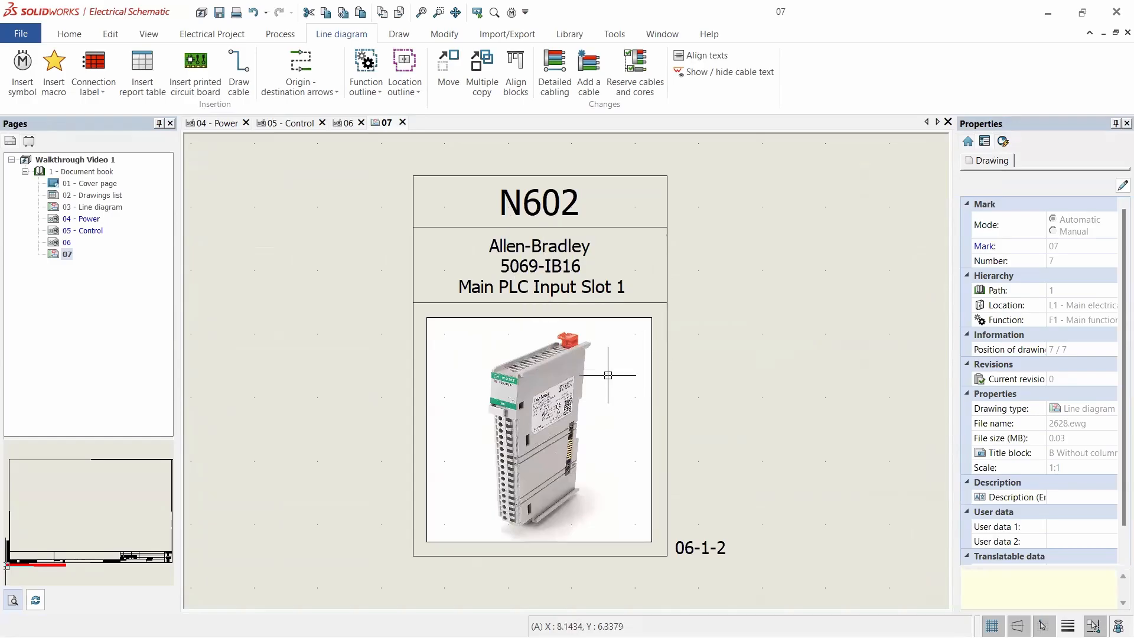
pyautogui.scroll(3, 556, 354)
pyautogui.scroll(-5, 554, 351)
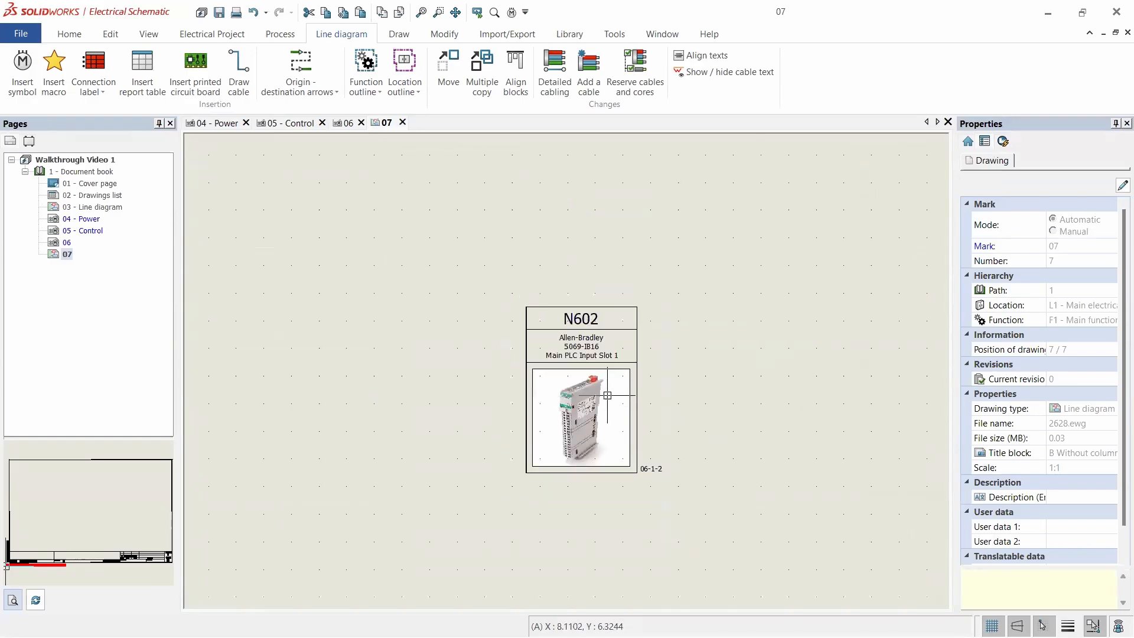
pyautogui.scroll(2, 586, 400)
pyautogui.scroll(3, 586, 400)
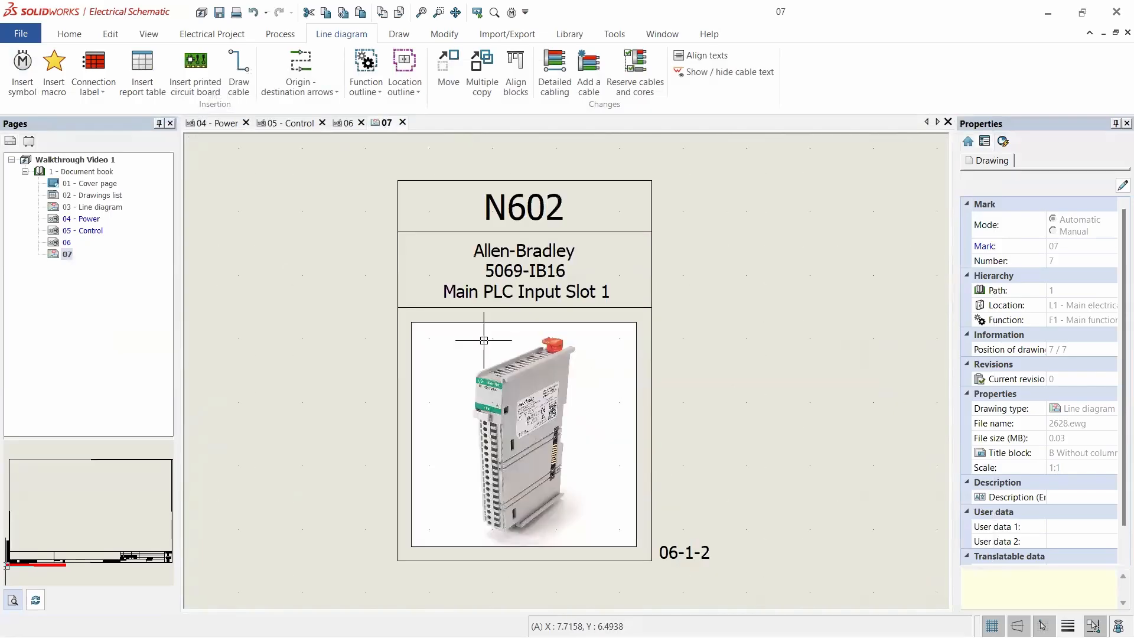
pyautogui.rightClick(397, 321)
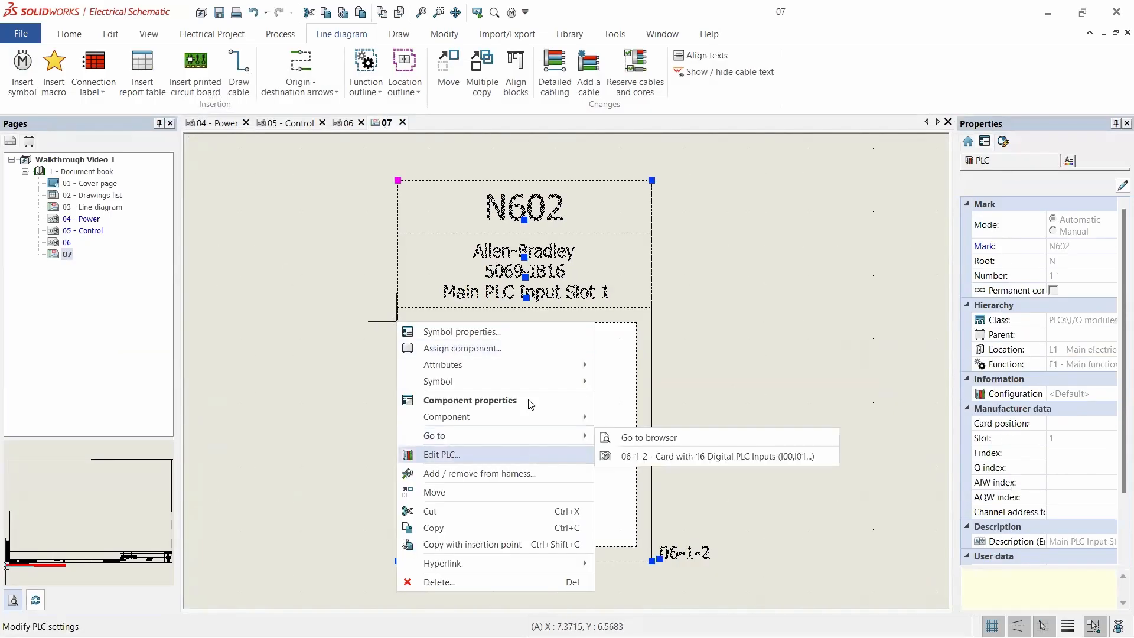
pyautogui.moveTo(545, 381)
pyautogui.click(652, 417)
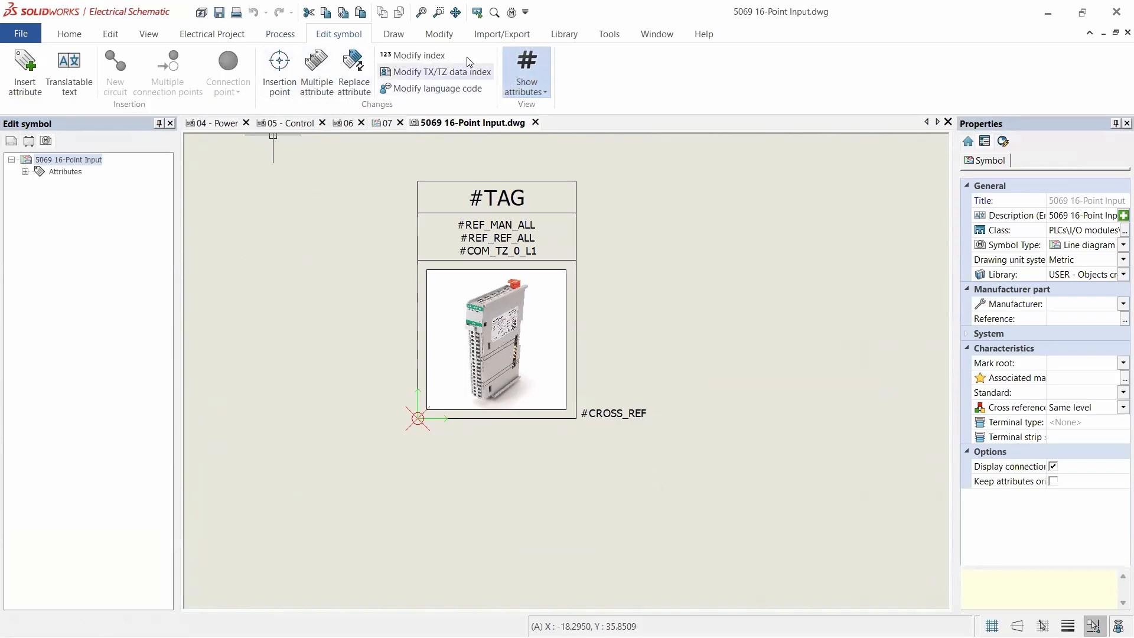
# - Check the drawing tools and the circuit and connection point options for the symbol, and close it to return to page 07
pyautogui.click(393, 34)
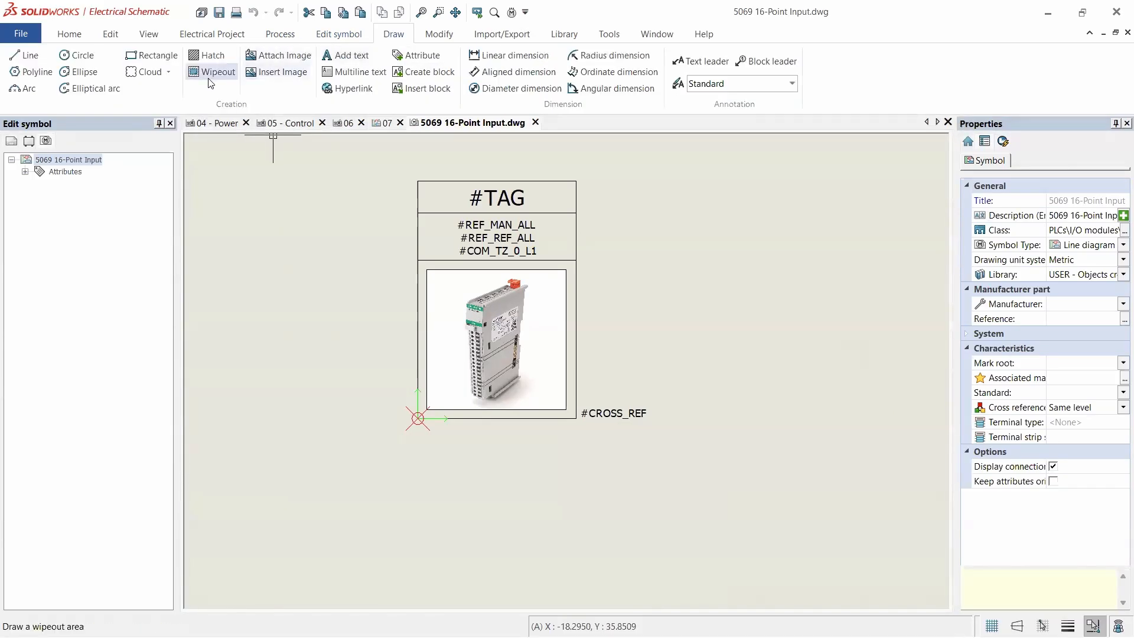
pyautogui.click(341, 37)
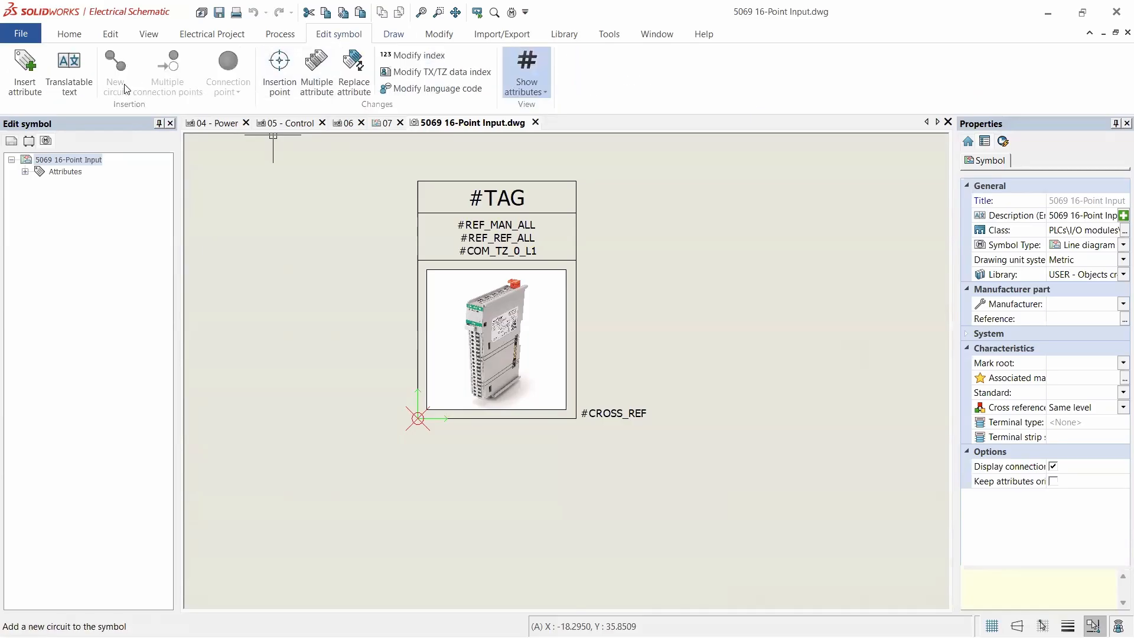
pyautogui.rightClick(86, 161)
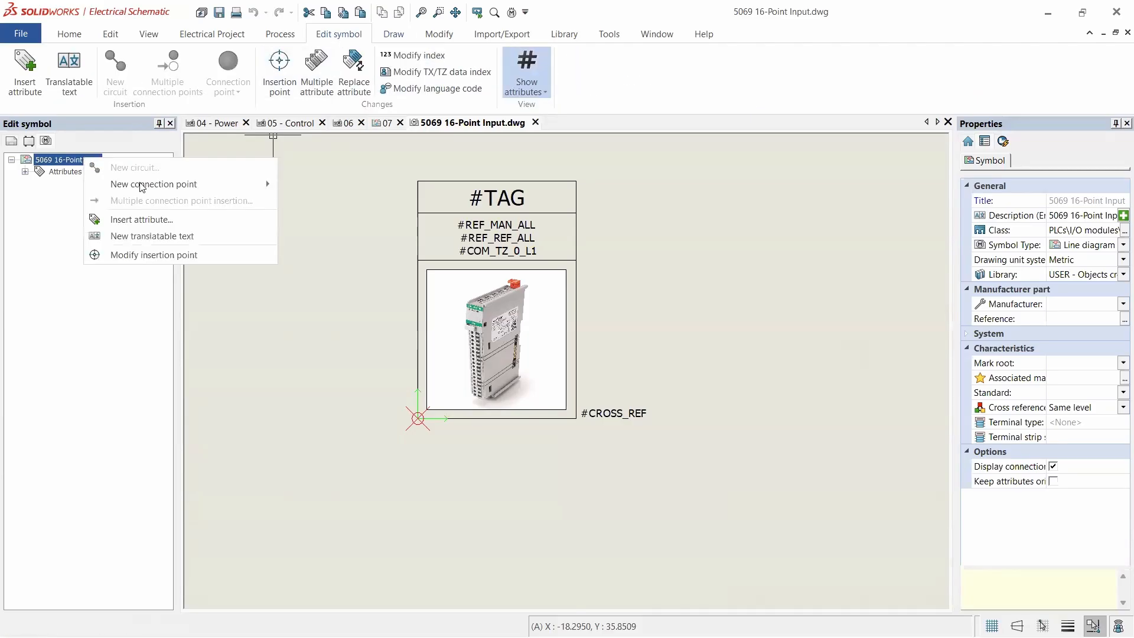
pyautogui.moveTo(185, 191)
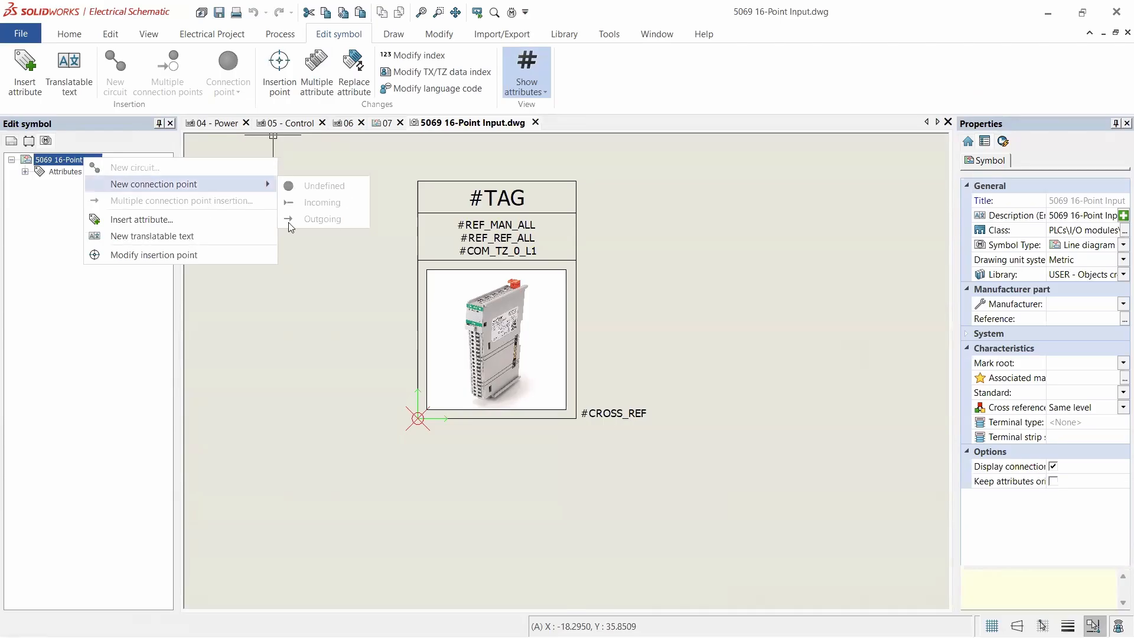
pyautogui.click(20, 288)
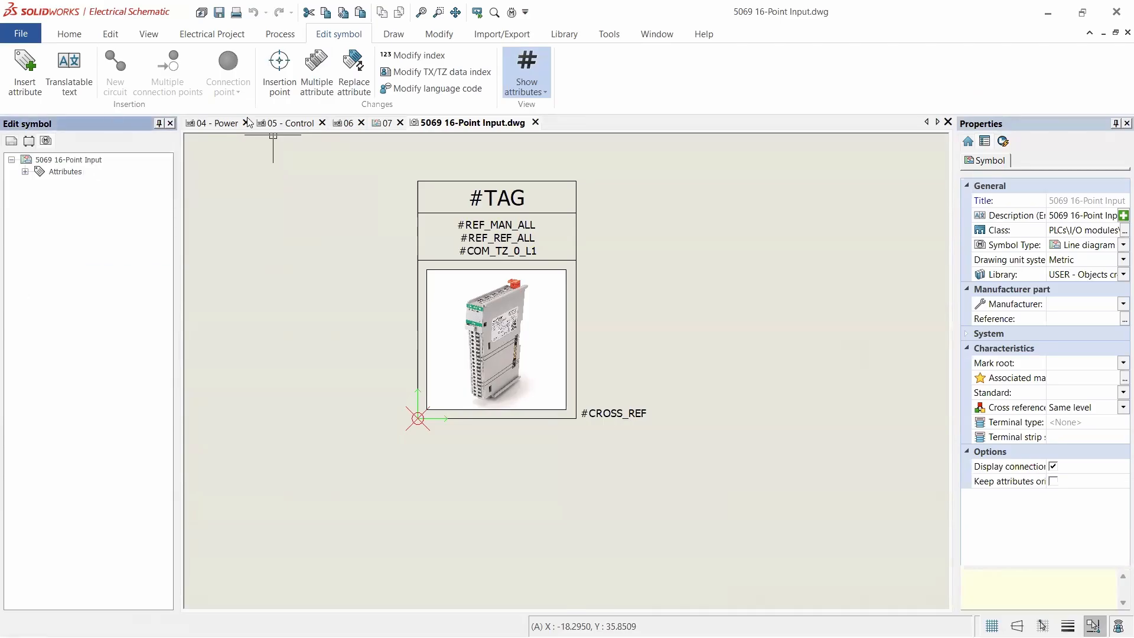
pyautogui.click(535, 123)
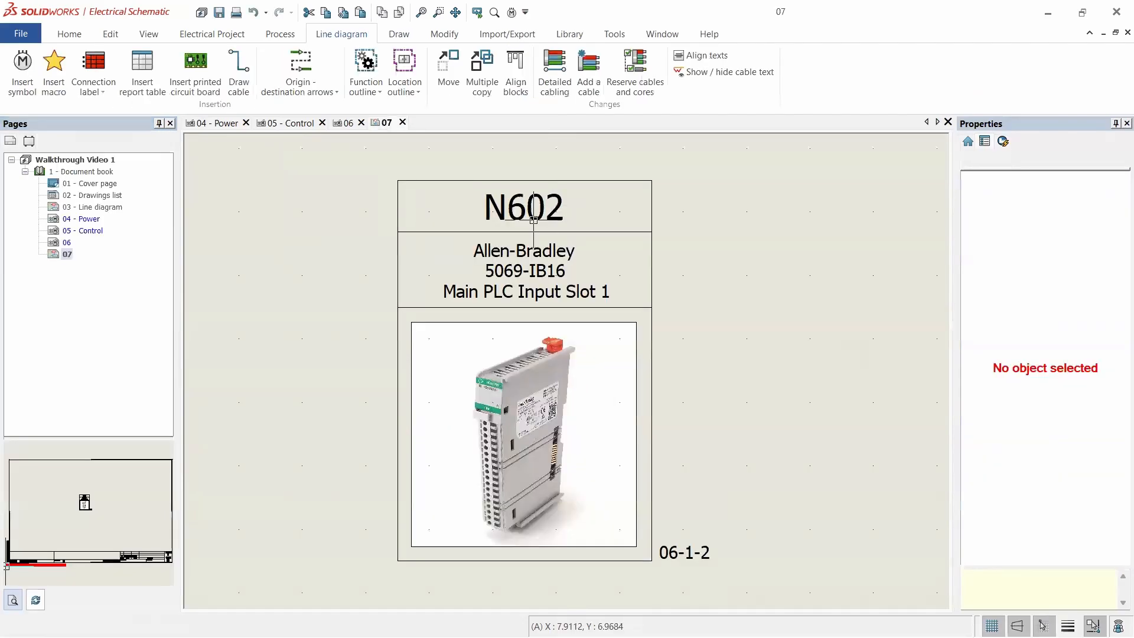
pyautogui.scroll(1, 492, 240)
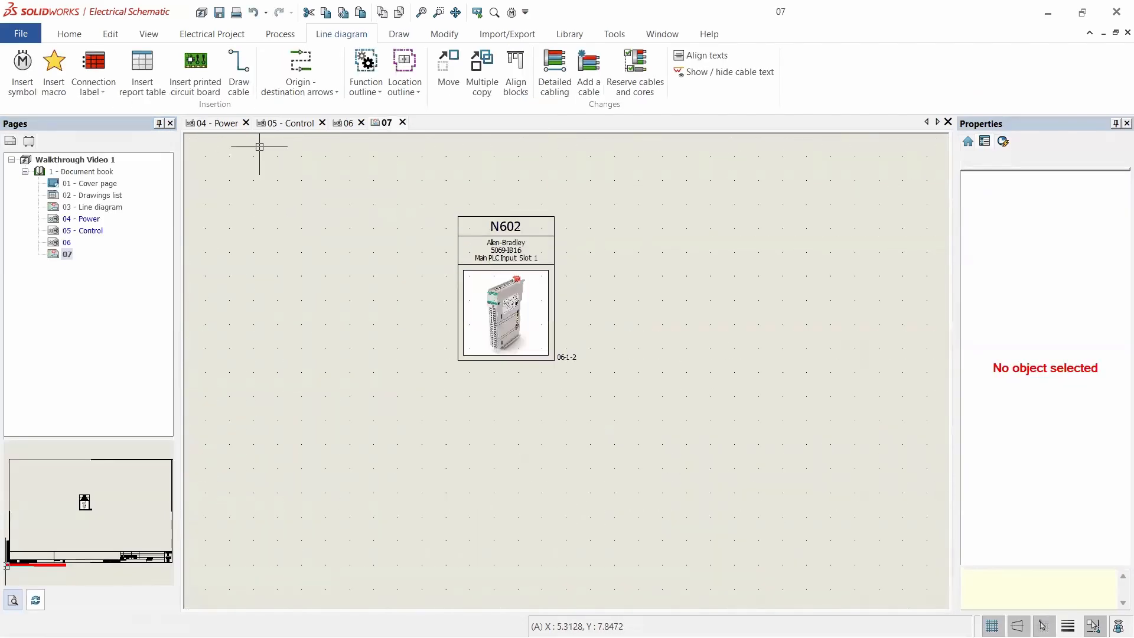
# - Draw a cable from the side of the N602 symbol, running across and then down, and check its attachment to the outline
pyautogui.click(247, 82)
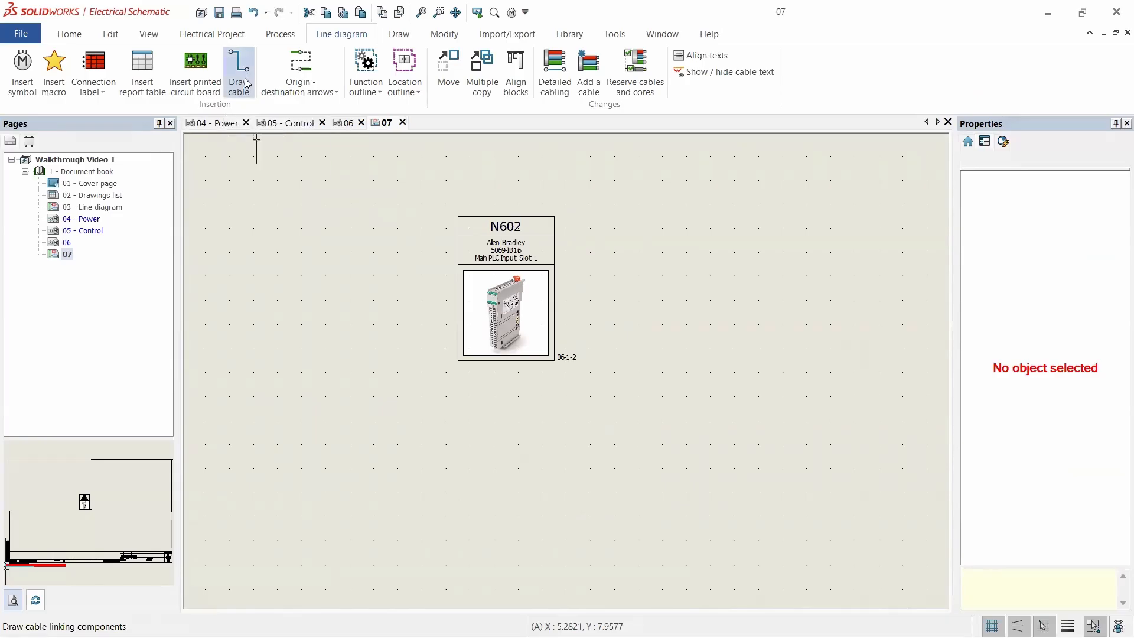
pyautogui.click(557, 289)
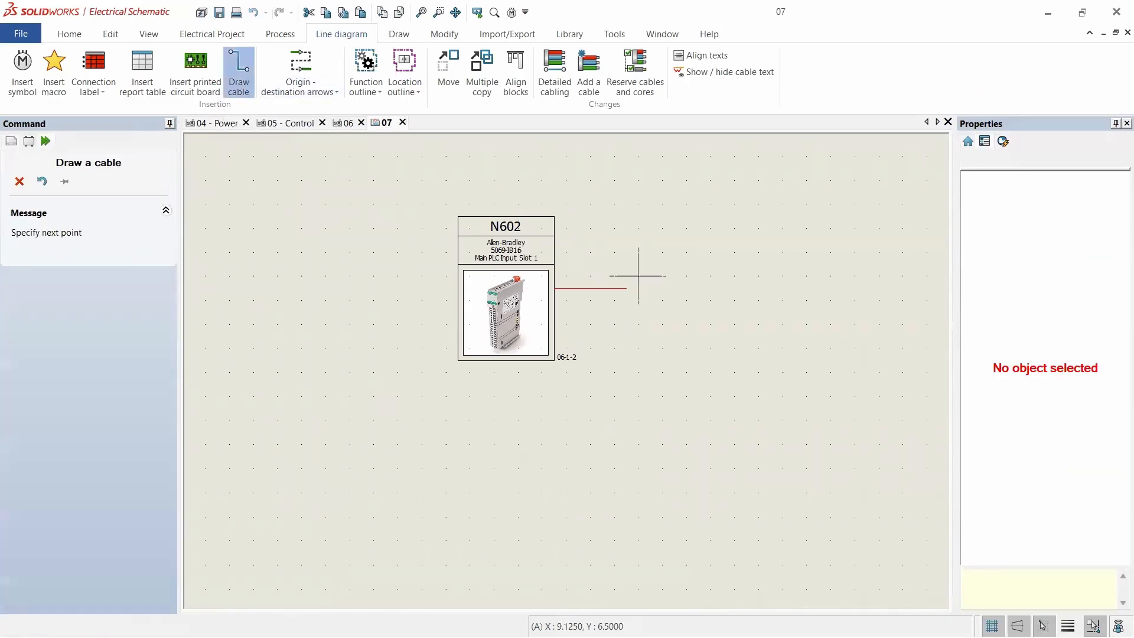
pyautogui.click(795, 261)
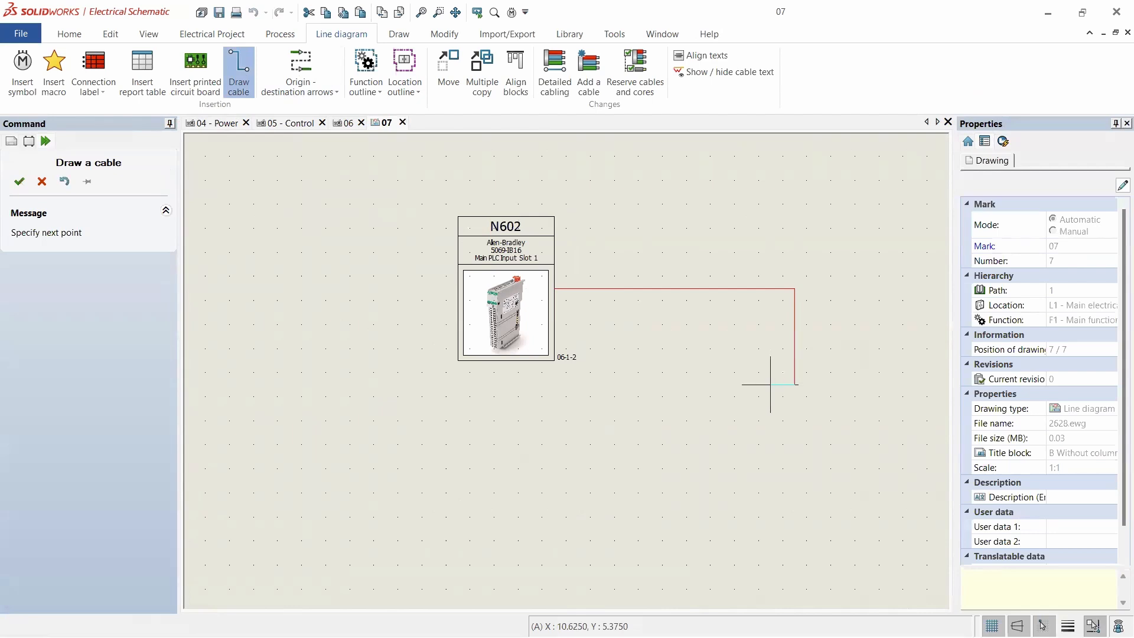
pyautogui.rightClick(754, 396)
pyautogui.scroll(3, 543, 290)
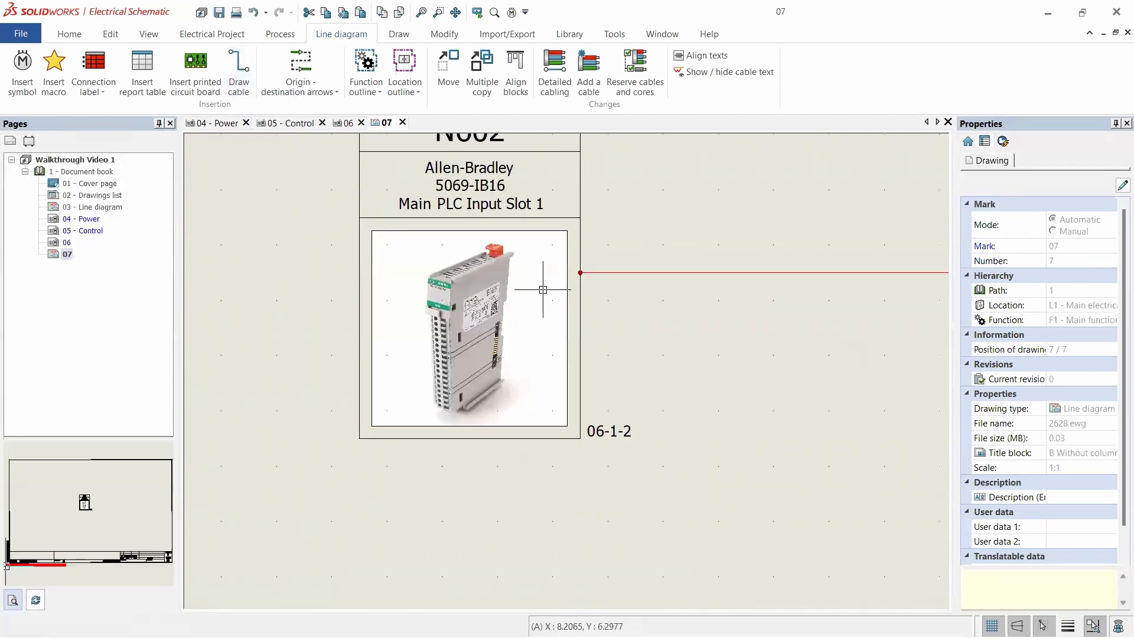
pyautogui.scroll(4, 543, 289)
pyautogui.click(643, 279)
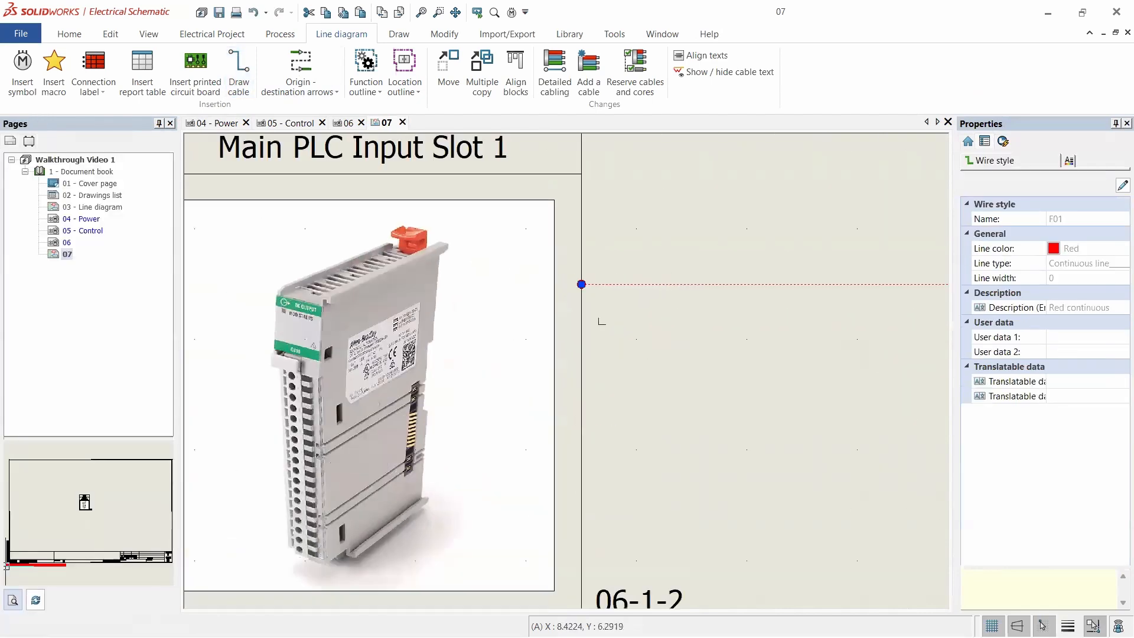
pyautogui.scroll(-3, 601, 321)
pyautogui.press('Escape')
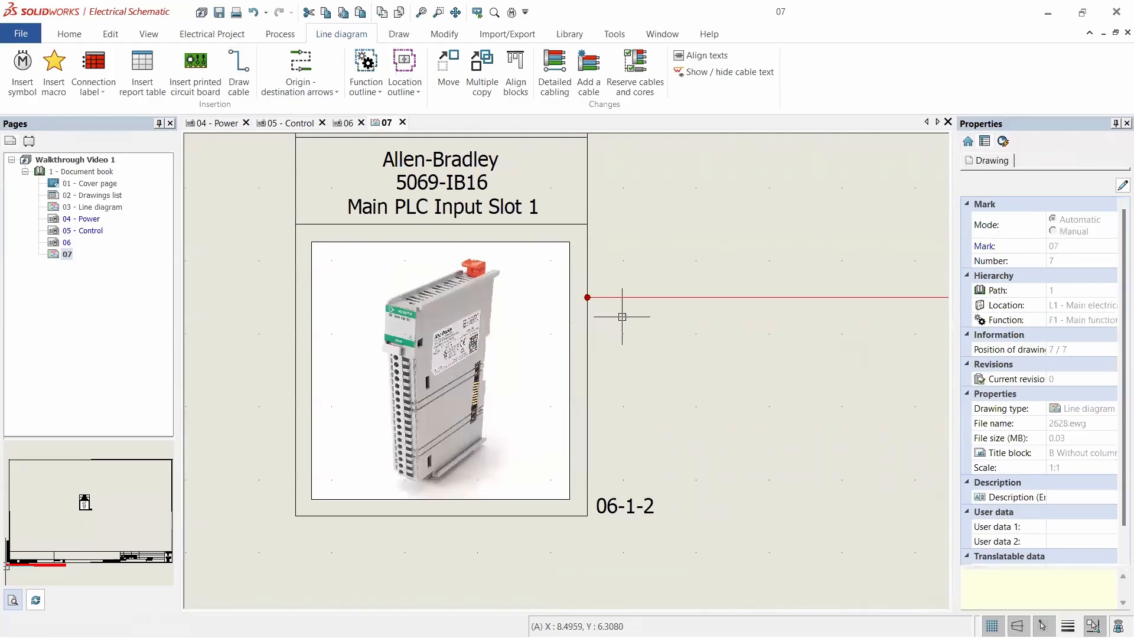
# - Delete the cable attached to the N602 symbol
pyautogui.click(630, 297)
pyautogui.scroll(-4, 643, 337)
pyautogui.scroll(4, 785, 349)
pyautogui.press('Escape')
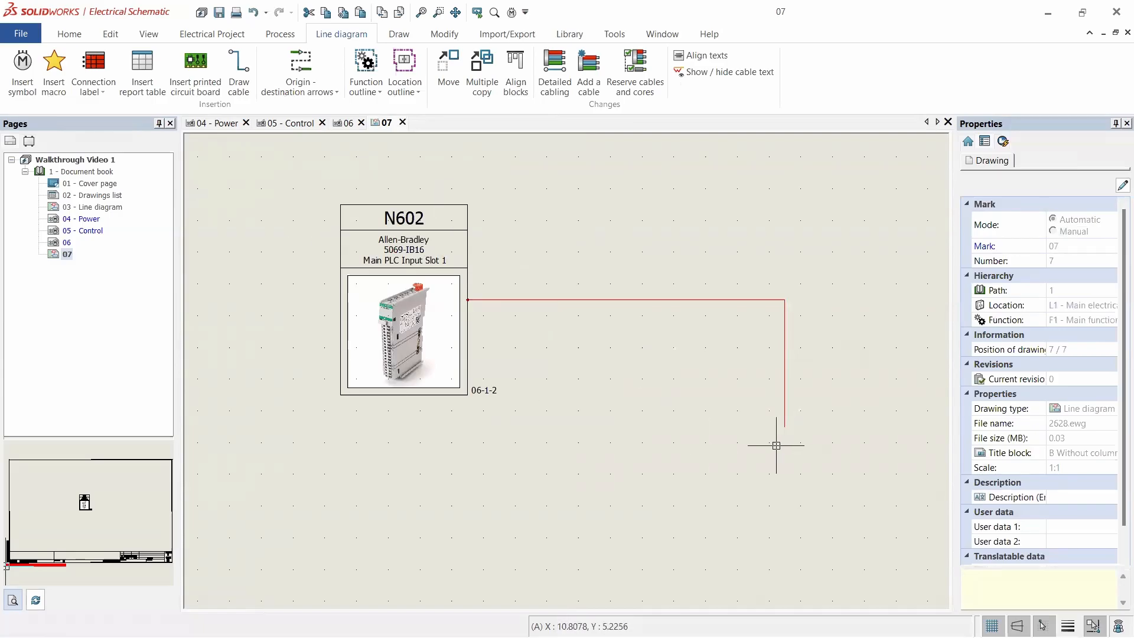
pyautogui.click(785, 410)
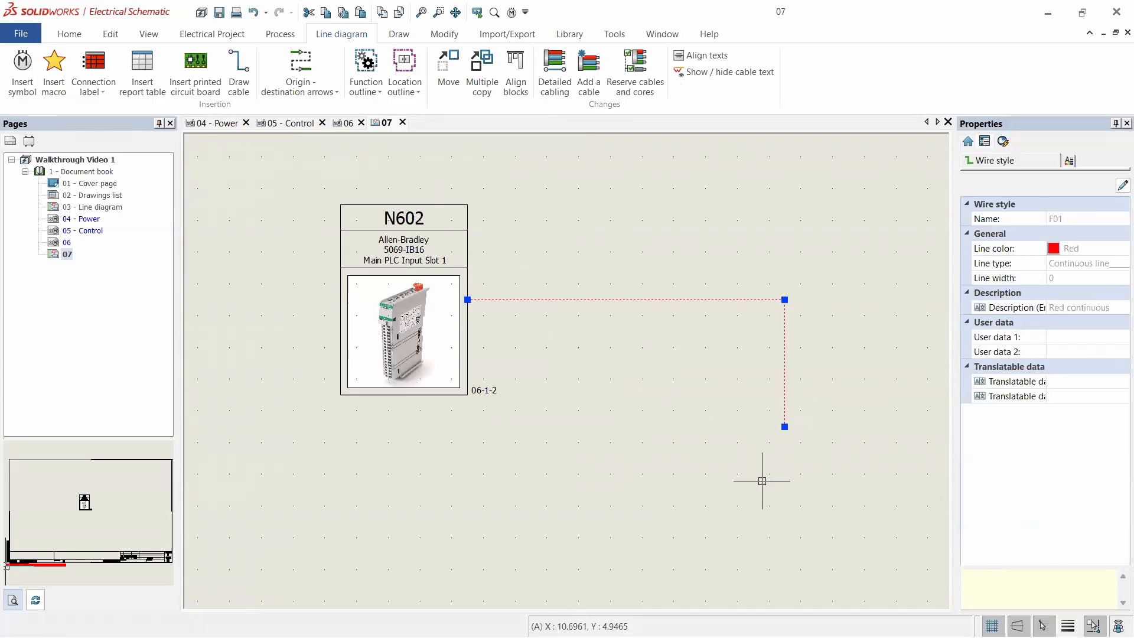
pyautogui.press('Delete')
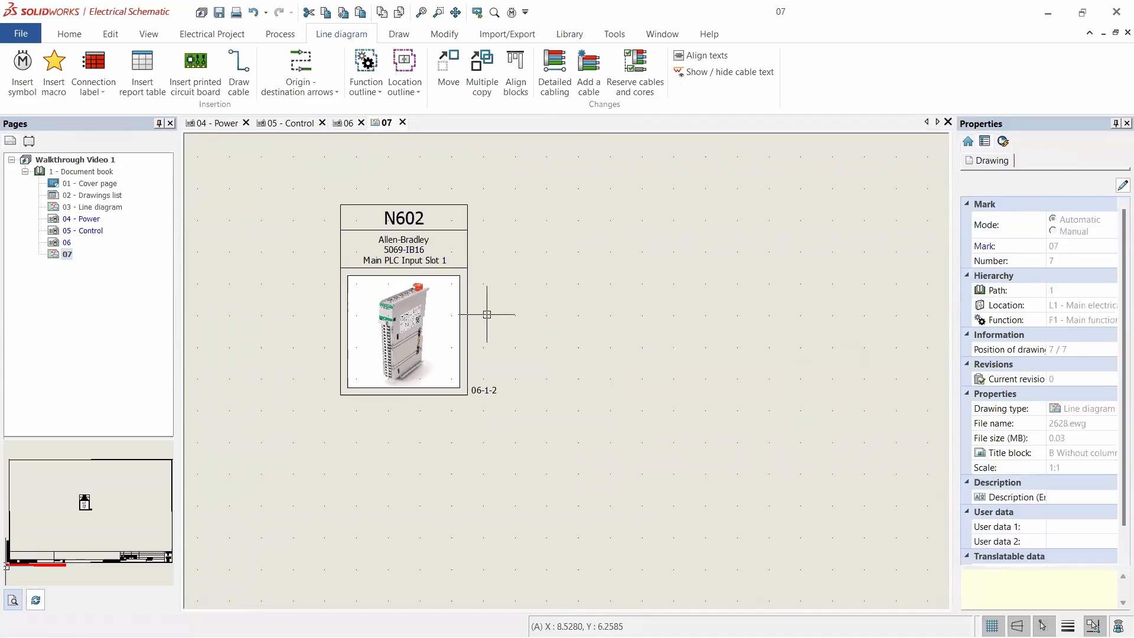
# - Copy the N602 symbol and paste the copy flush against its right edge
pyautogui.click(469, 331)
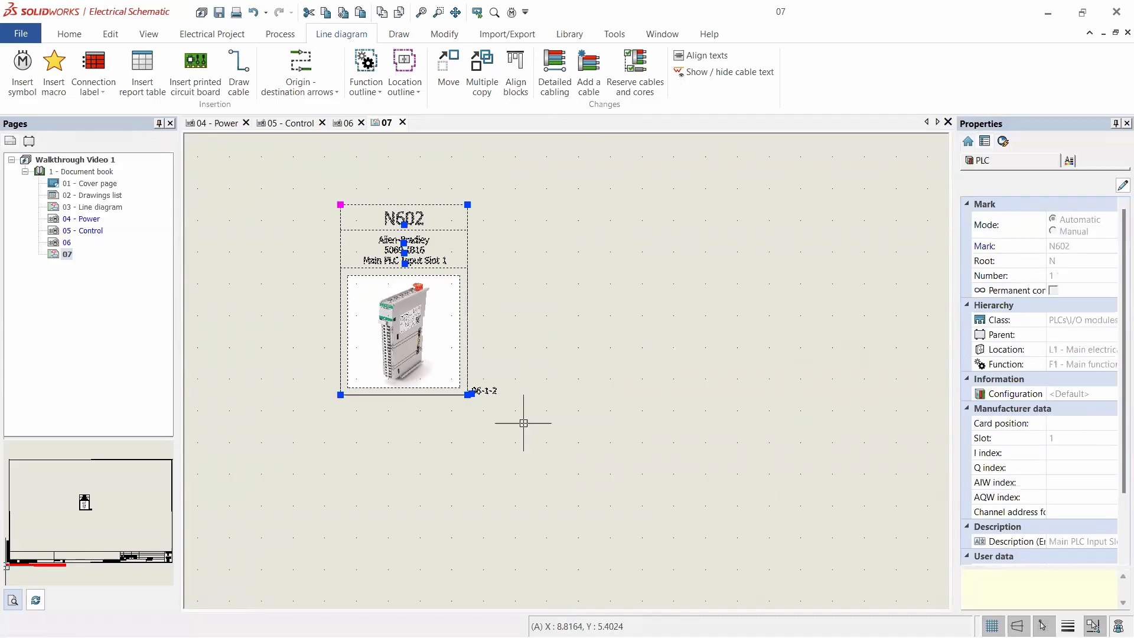
pyautogui.scroll(3, 469, 385)
pyautogui.scroll(-1, 501, 390)
pyautogui.scroll(-5, 501, 391)
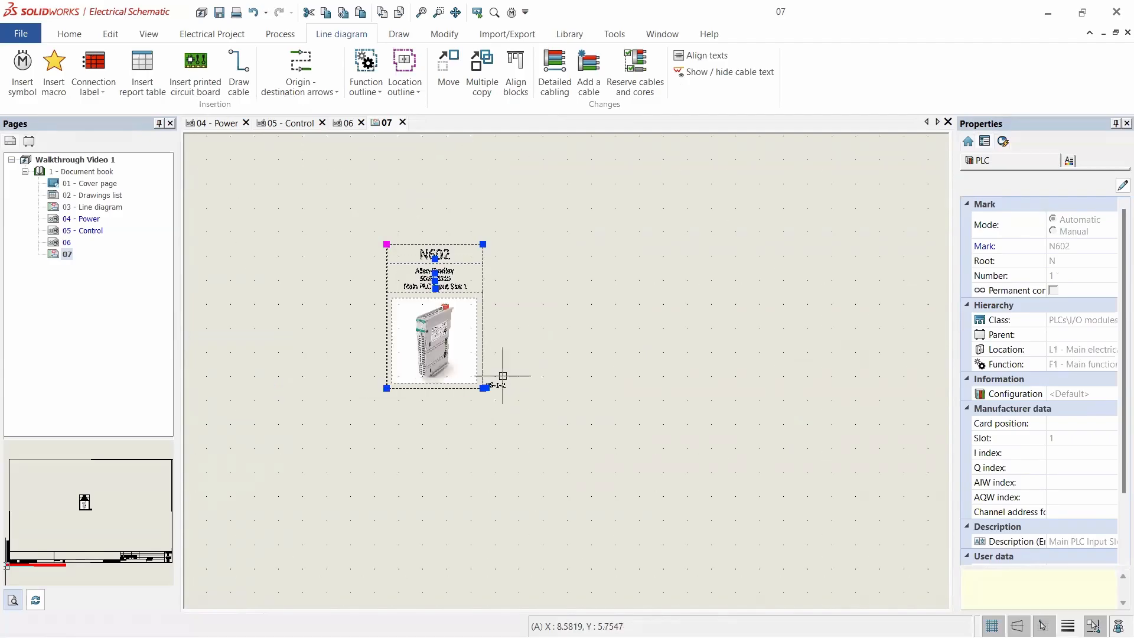
pyautogui.scroll(4, 493, 334)
pyautogui.press('Escape')
pyautogui.click(507, 440)
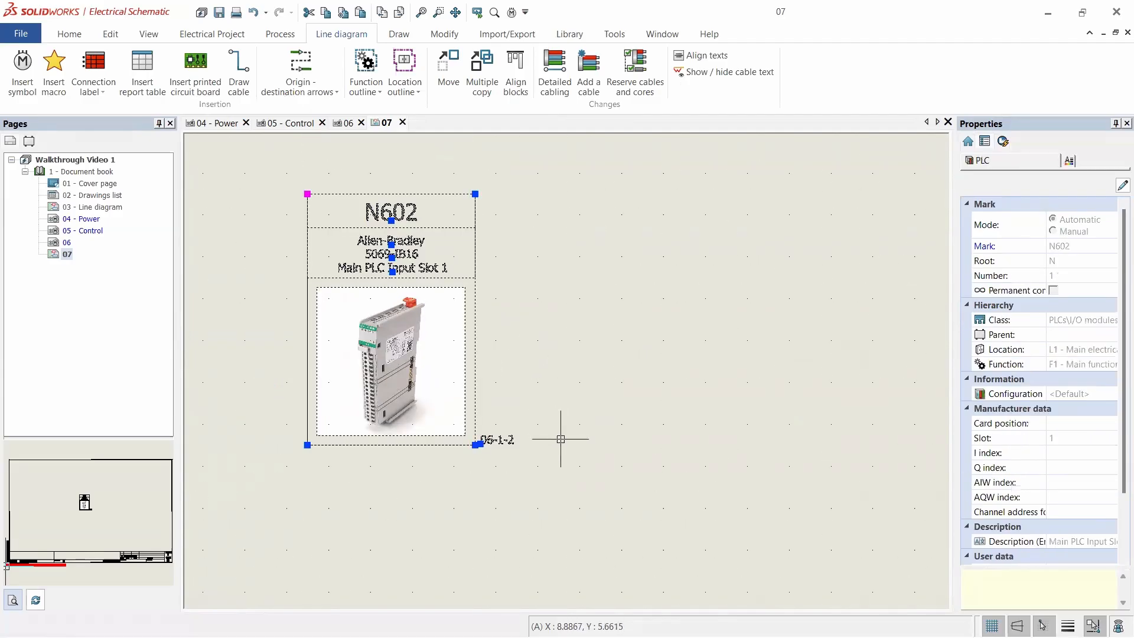
pyautogui.hotkey('ctrl', 'c')
pyautogui.hotkey('ctrl', 'v')
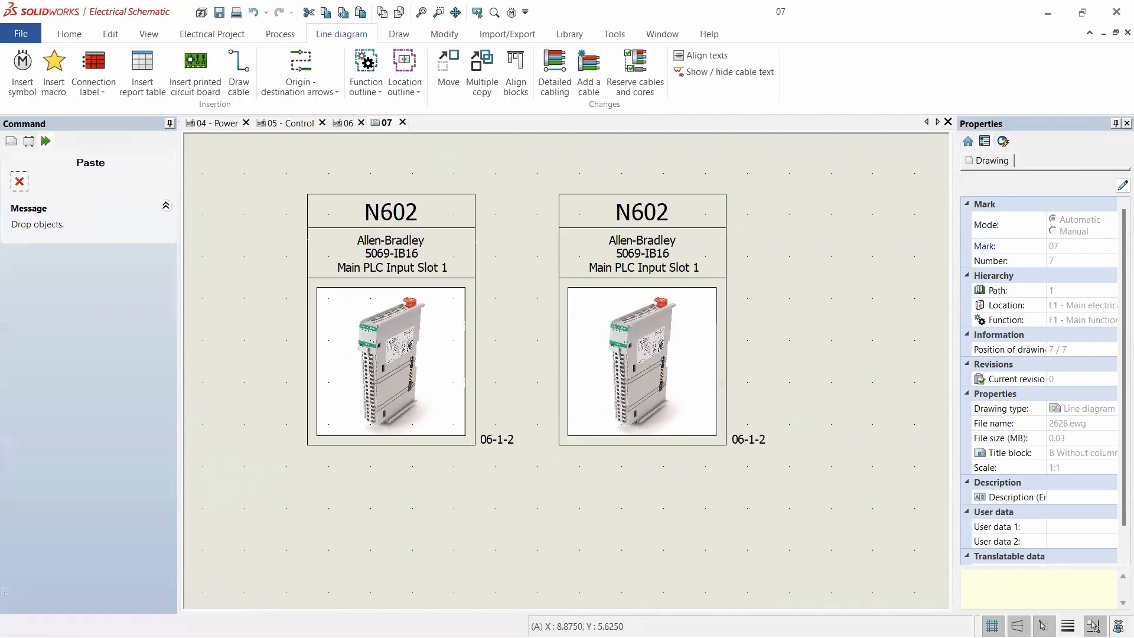
pyautogui.click(475, 445)
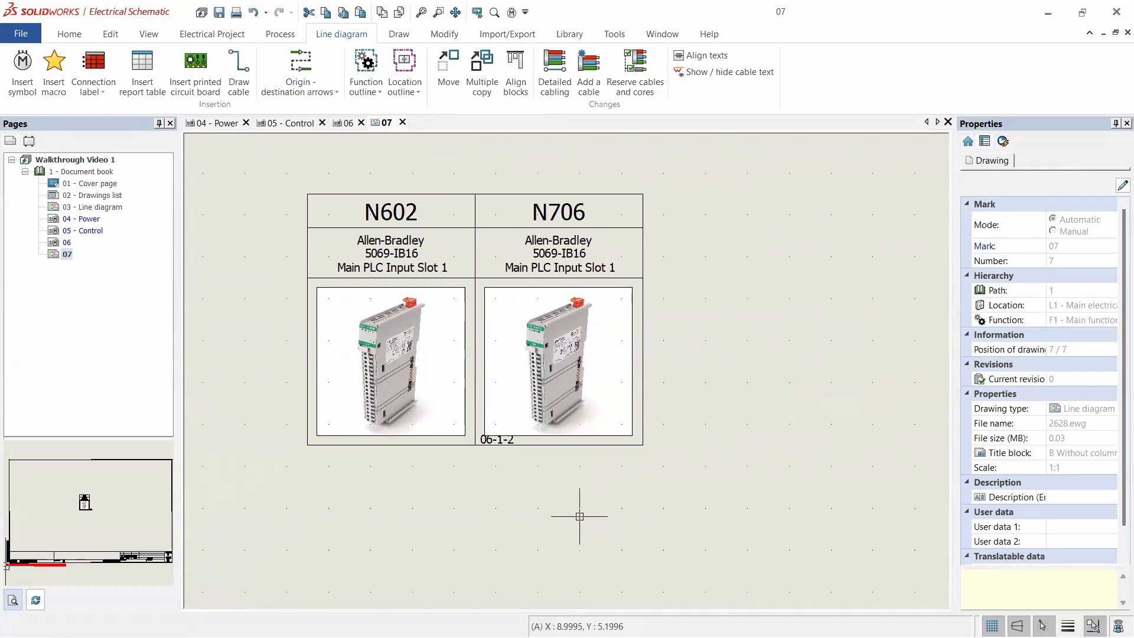
# - Paste another copy of the symbol flush against the right edge of the N706 module
pyautogui.hotkey('ctrl', 'v')
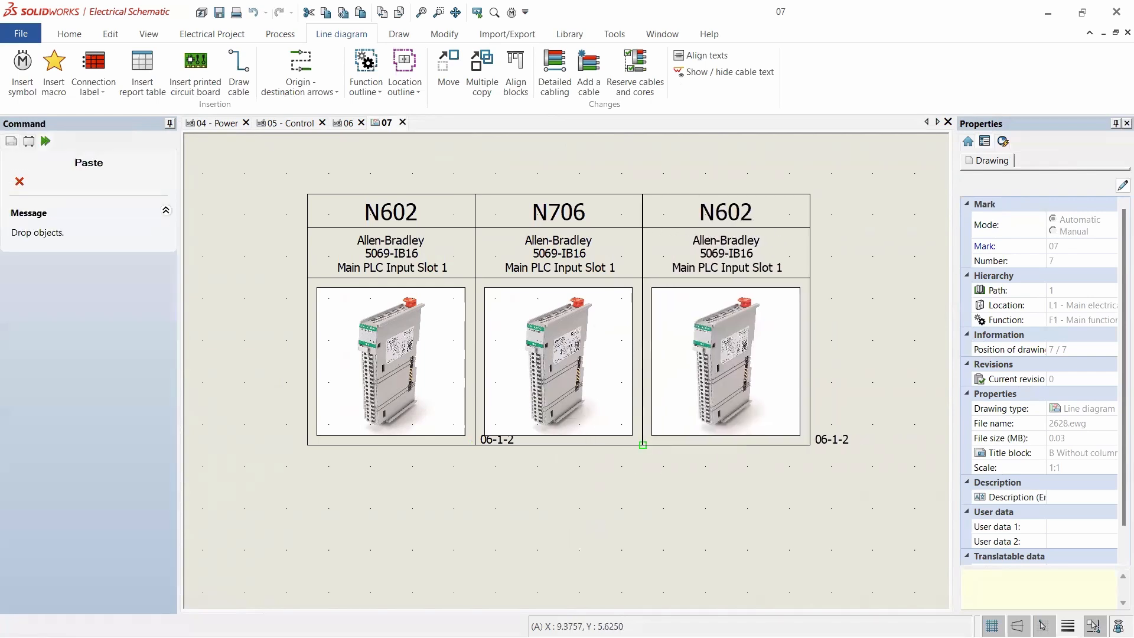
pyautogui.click(642, 445)
pyautogui.scroll(-3, 540, 387)
pyautogui.scroll(3, 541, 388)
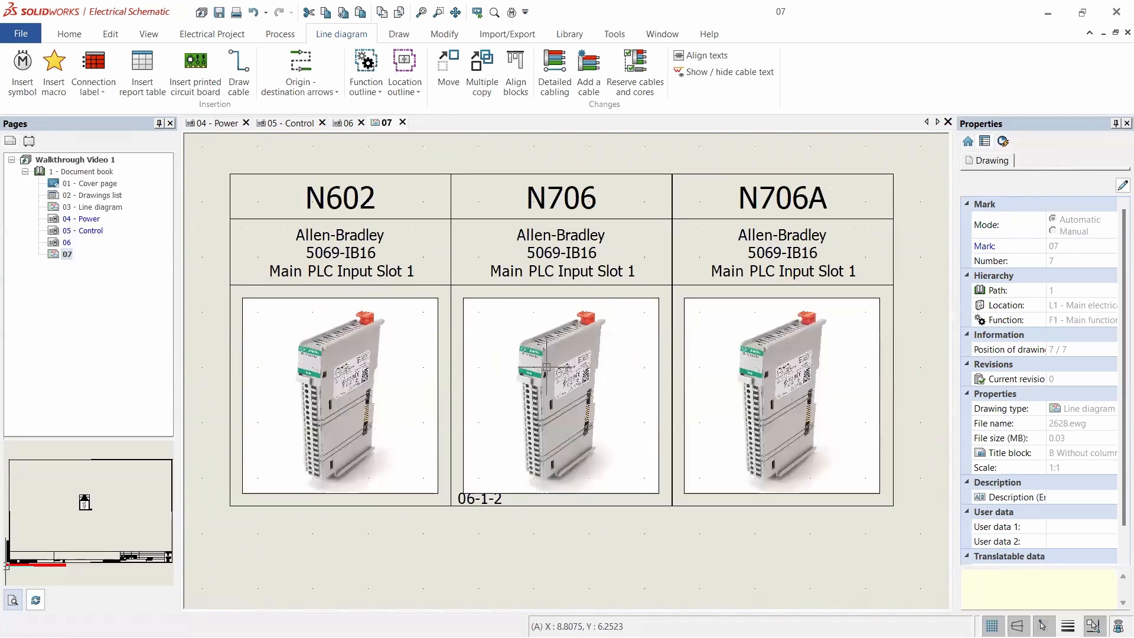
# - Delete the two pasted modules, N706 and N706A, keeping only N602 on the page
pyautogui.scroll(-2, 555, 361)
pyautogui.moveTo(683, 470); pyautogui.dragTo(584, 392)
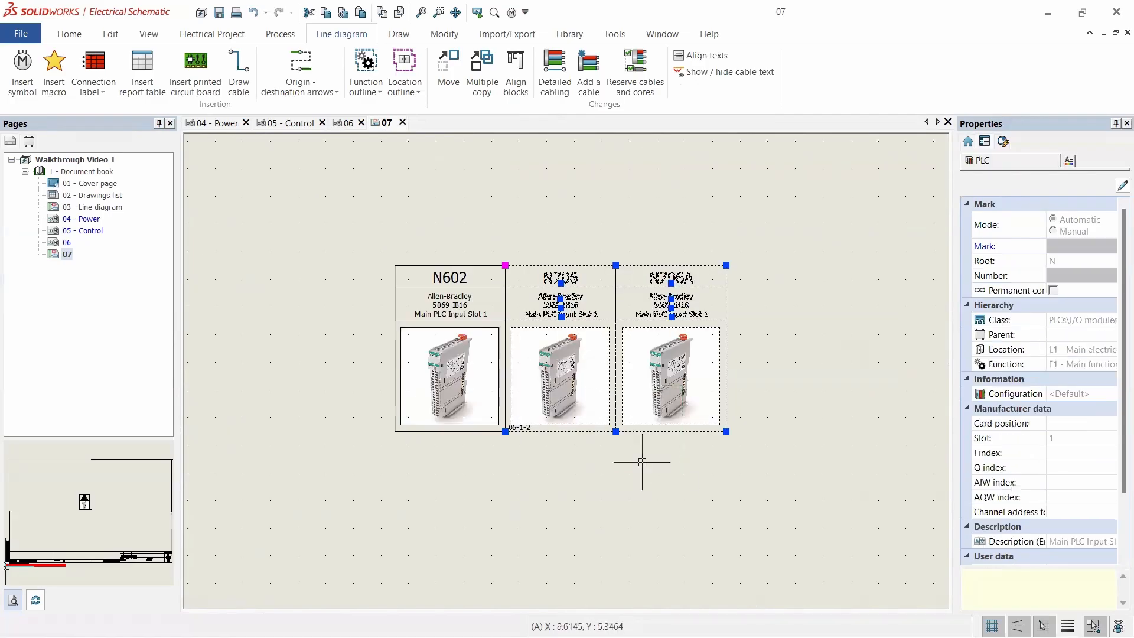
pyautogui.press('Delete')
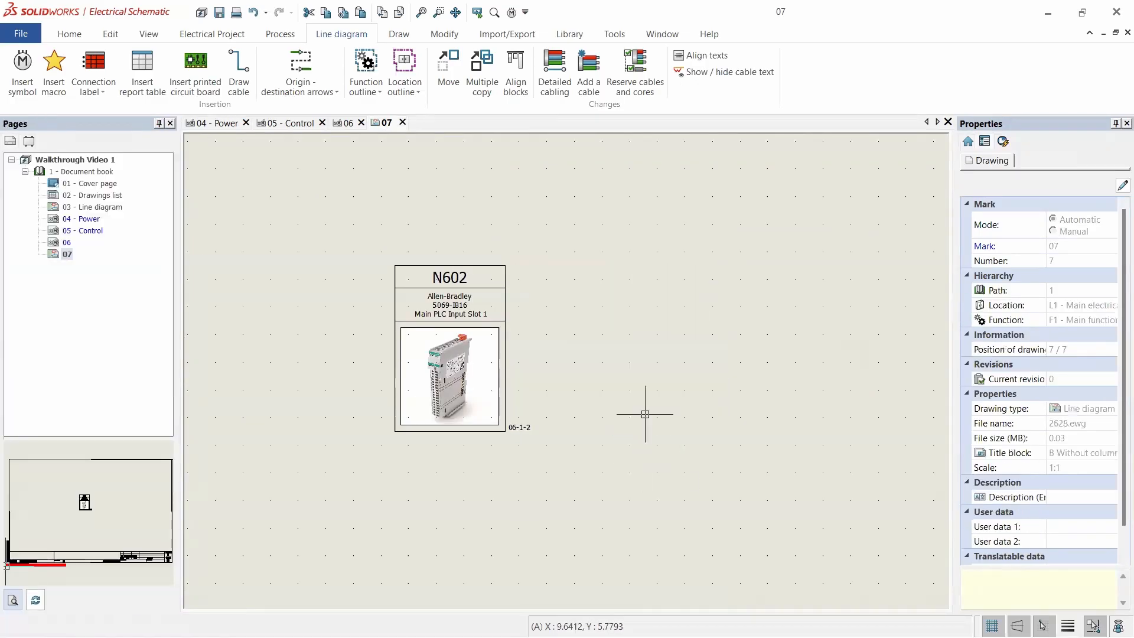
pyautogui.scroll(3, 413, 358)
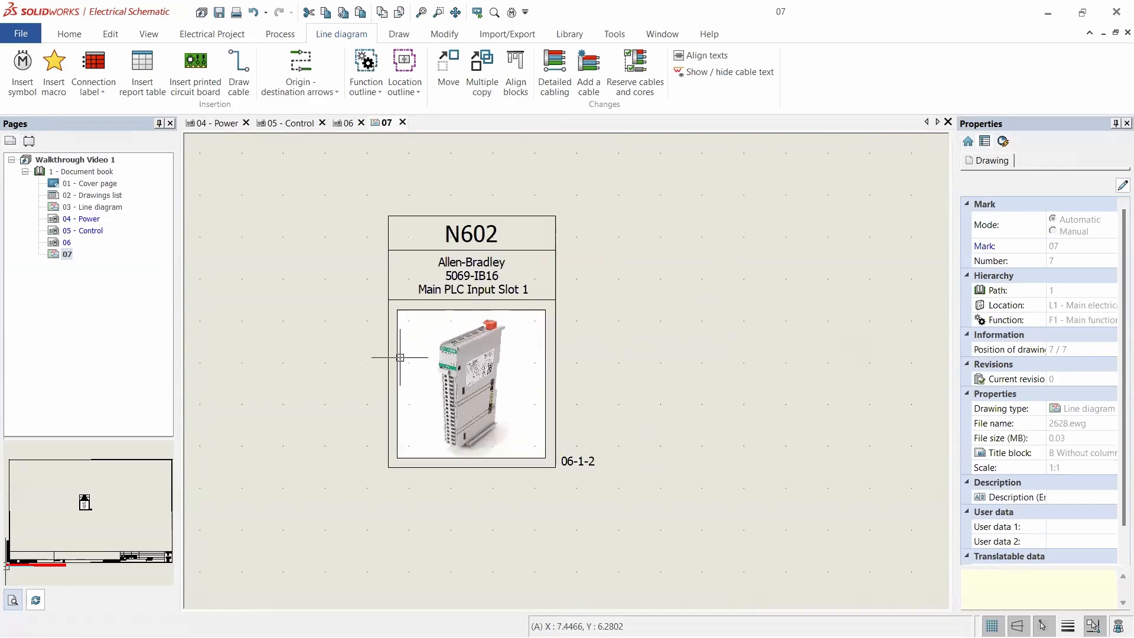
pyautogui.scroll(2, 274, 256)
pyautogui.scroll(-2, 295, 253)
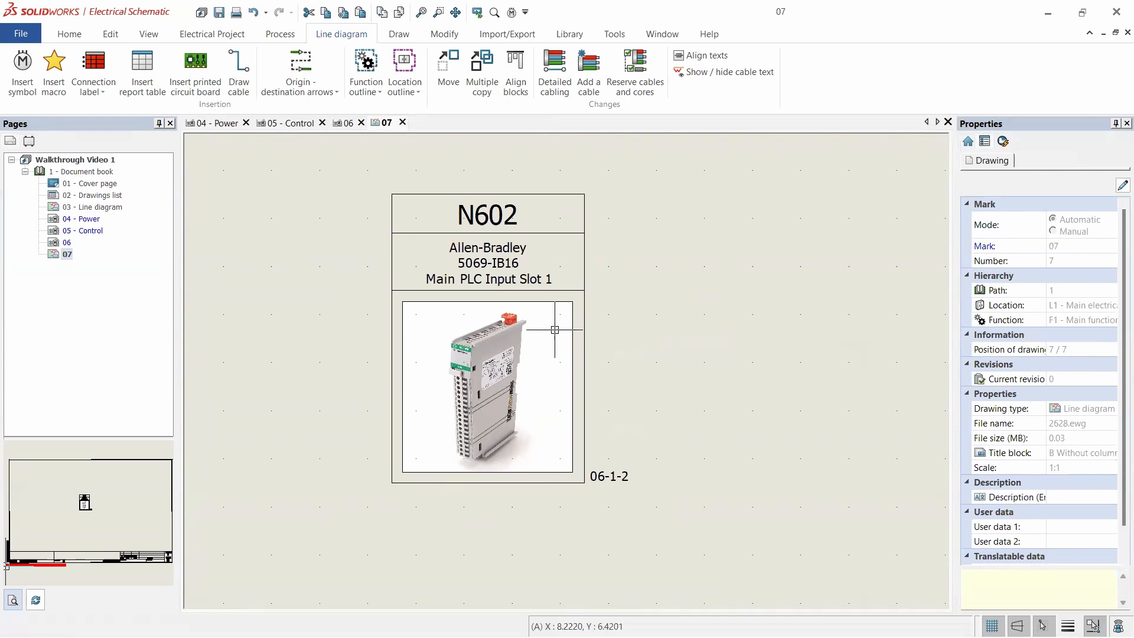
pyautogui.scroll(-4, 549, 389)
pyautogui.scroll(2, 544, 414)
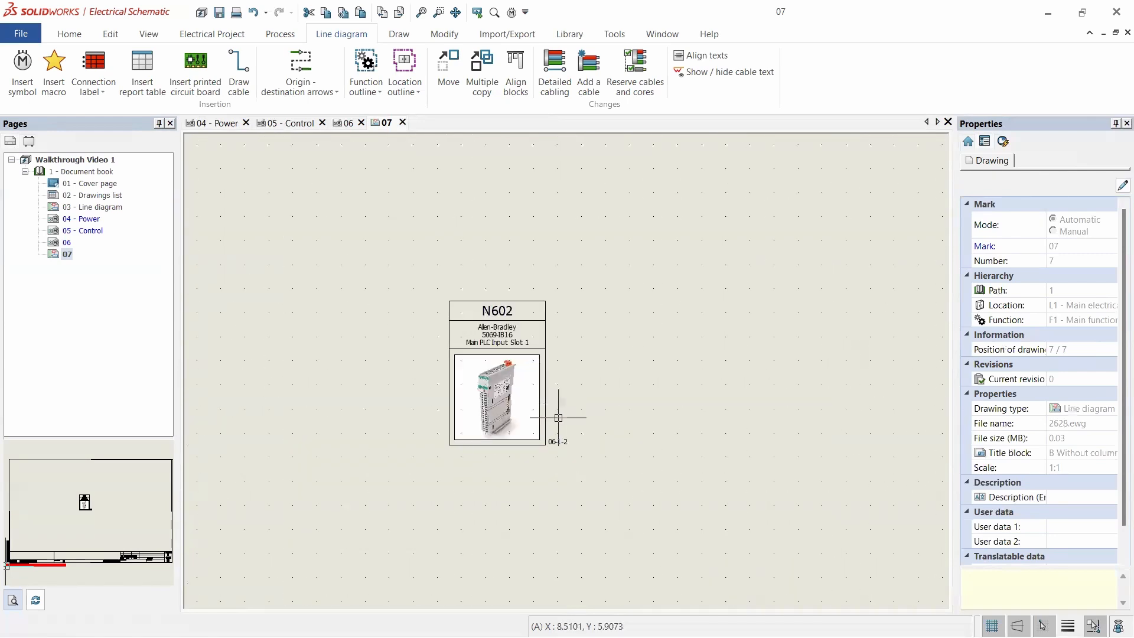
pyautogui.click(422, 288)
pyautogui.press('Escape')
pyautogui.scroll(-3, 592, 314)
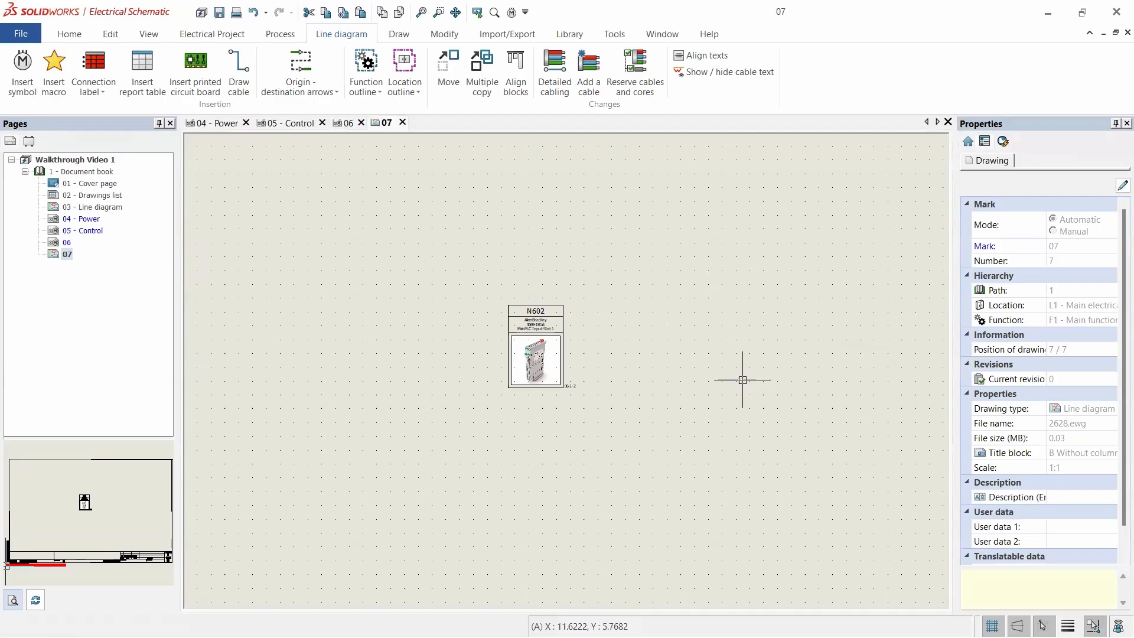
pyautogui.scroll(4, 508, 325)
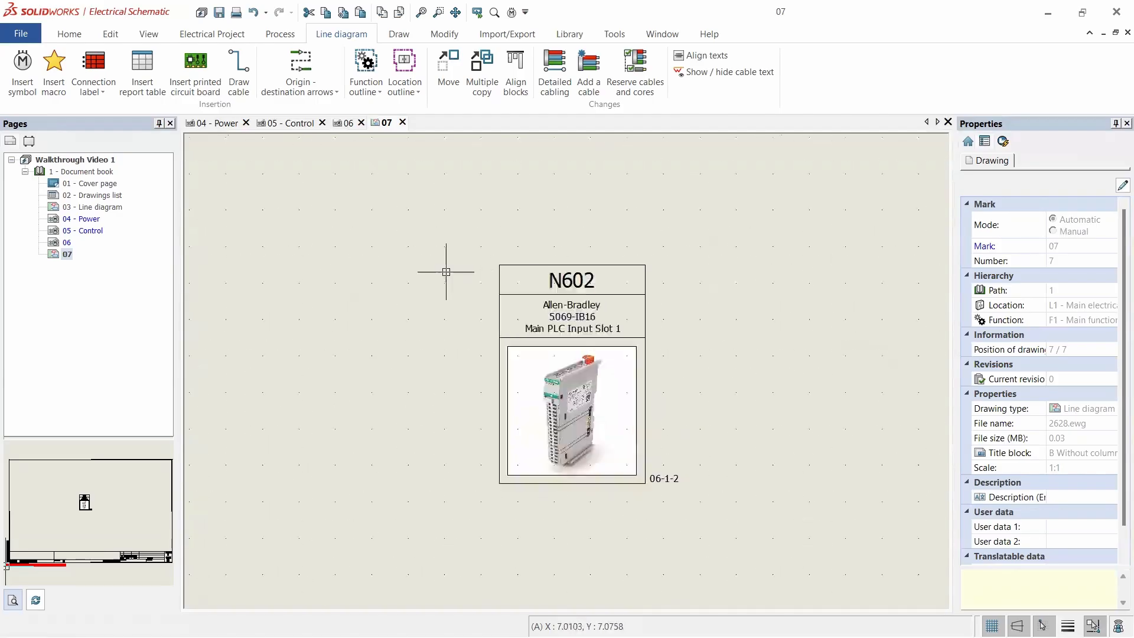
pyautogui.scroll(-3, 500, 360)
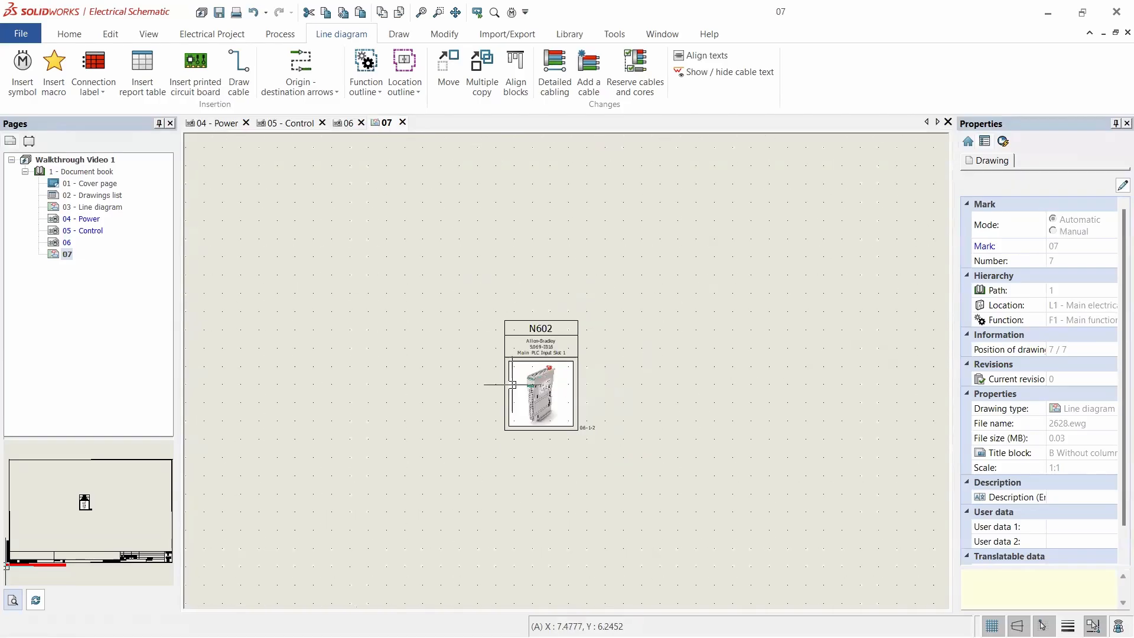
# - Move the N602 symbol slightly straight down on page 07
pyautogui.scroll(3, 513, 383)
pyautogui.scroll(3, 519, 469)
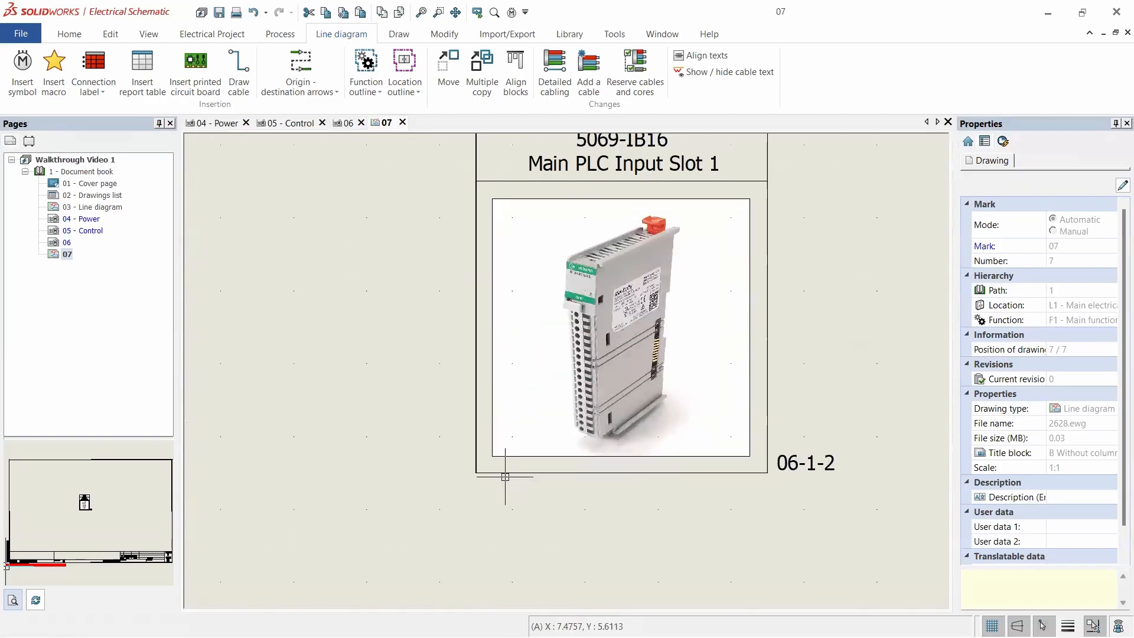
pyautogui.click(555, 475)
pyautogui.moveTo(572, 476); pyautogui.dragTo(578, 516)
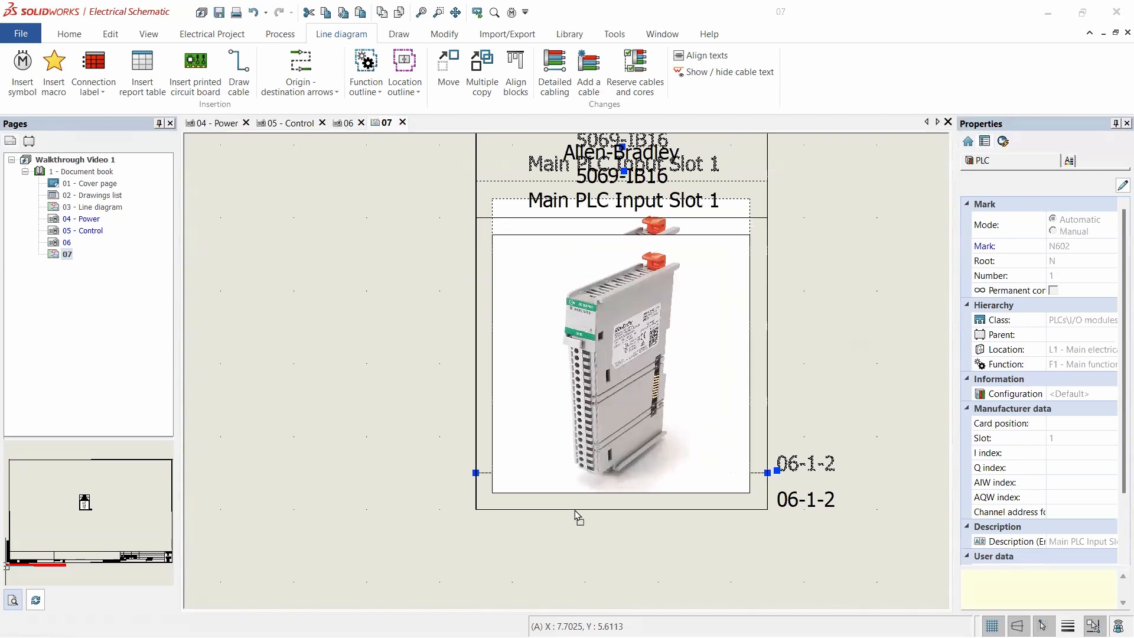
pyautogui.press('Escape')
pyautogui.scroll(-5, 405, 435)
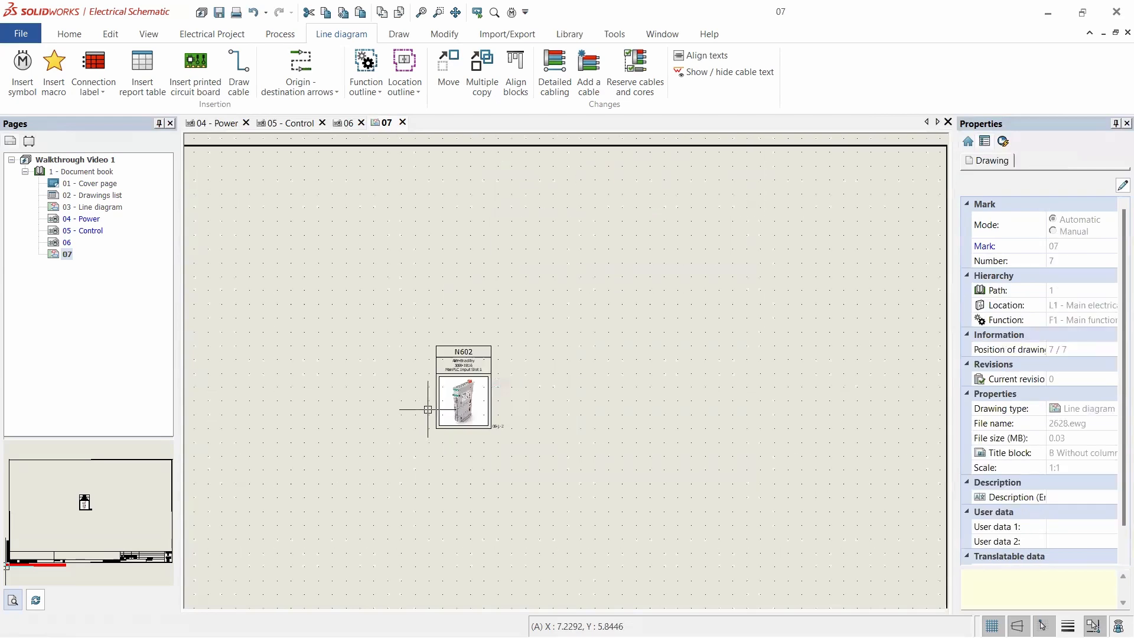
pyautogui.scroll(3, 426, 405)
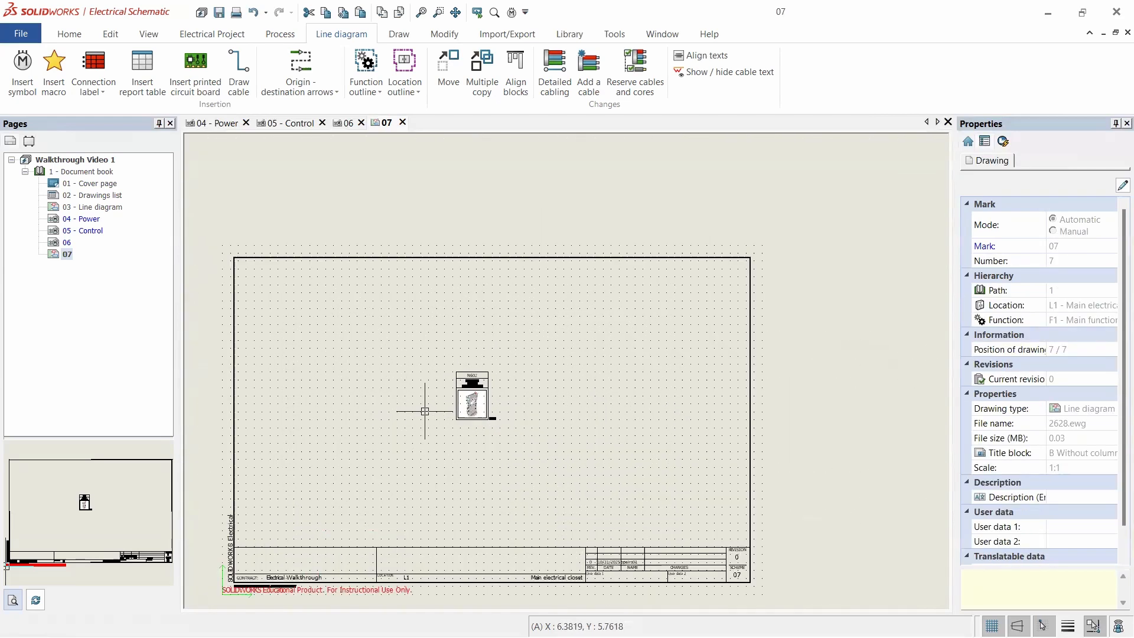
pyautogui.scroll(3, 436, 401)
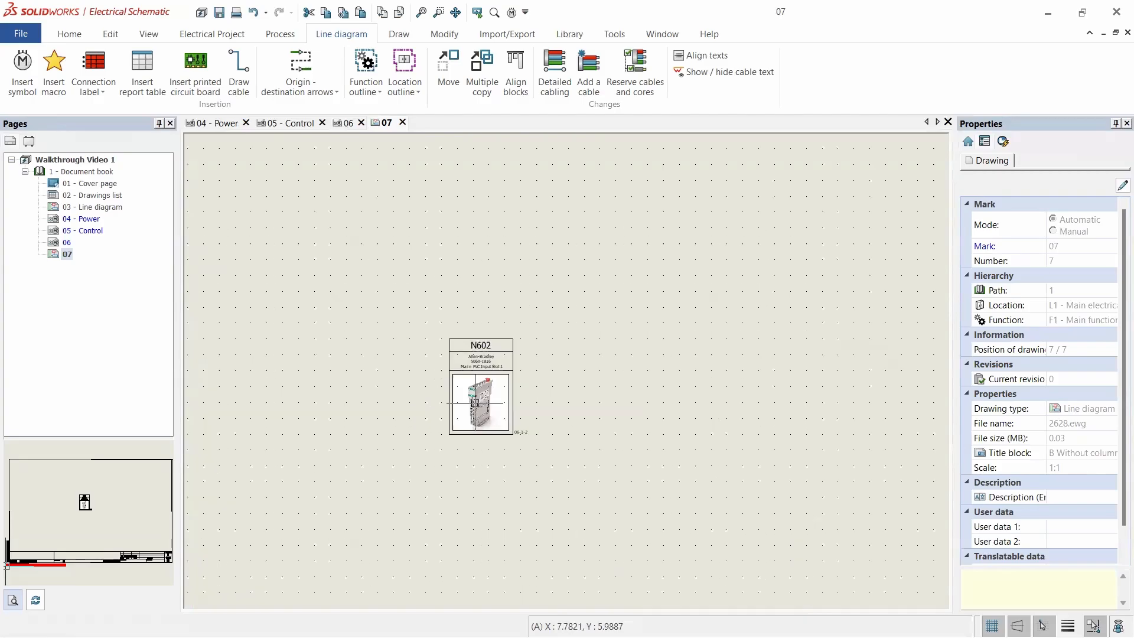
pyautogui.scroll(2, 581, 399)
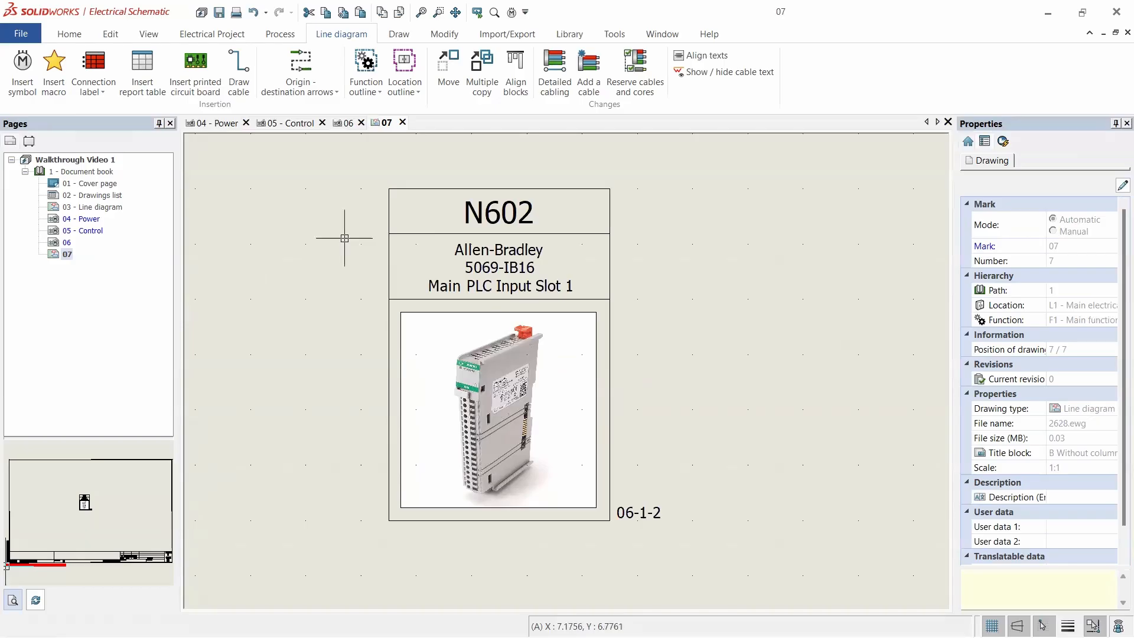
pyautogui.scroll(-2, 702, 372)
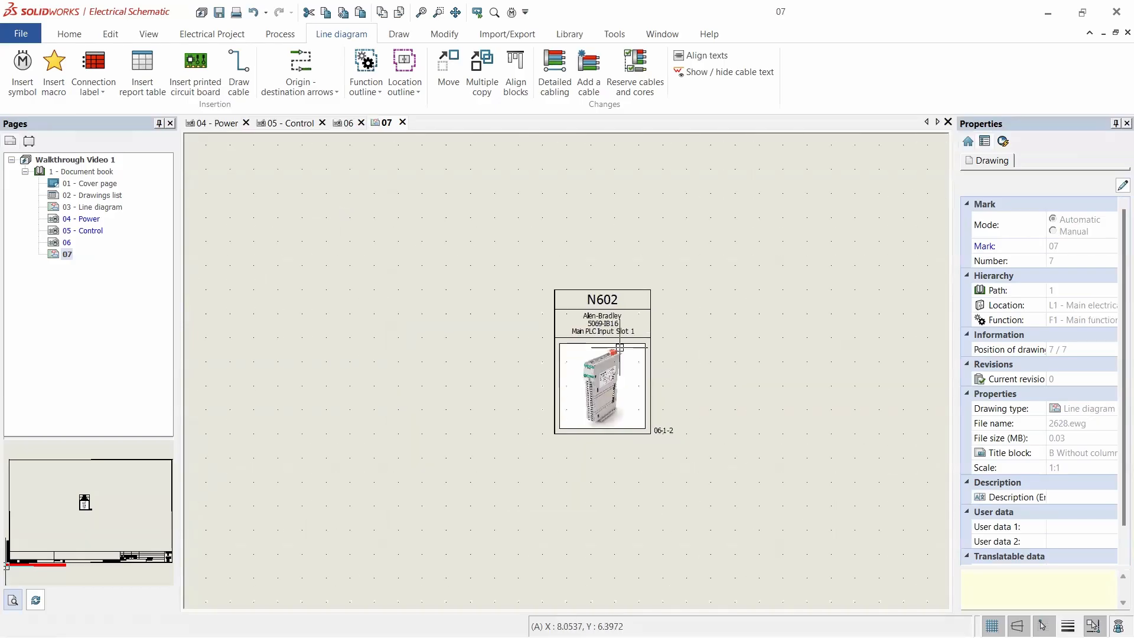
pyautogui.scroll(2, 668, 333)
pyautogui.scroll(1, 685, 393)
pyautogui.scroll(-2, 629, 381)
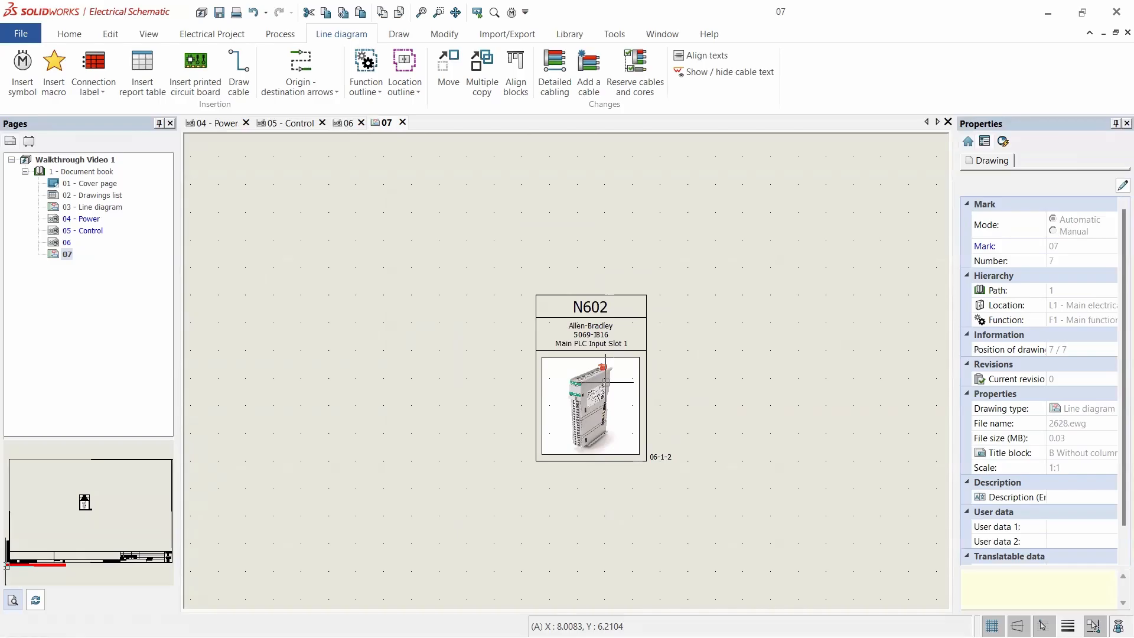
pyautogui.scroll(2, 514, 314)
pyautogui.scroll(-5, 517, 278)
pyautogui.scroll(2, 549, 266)
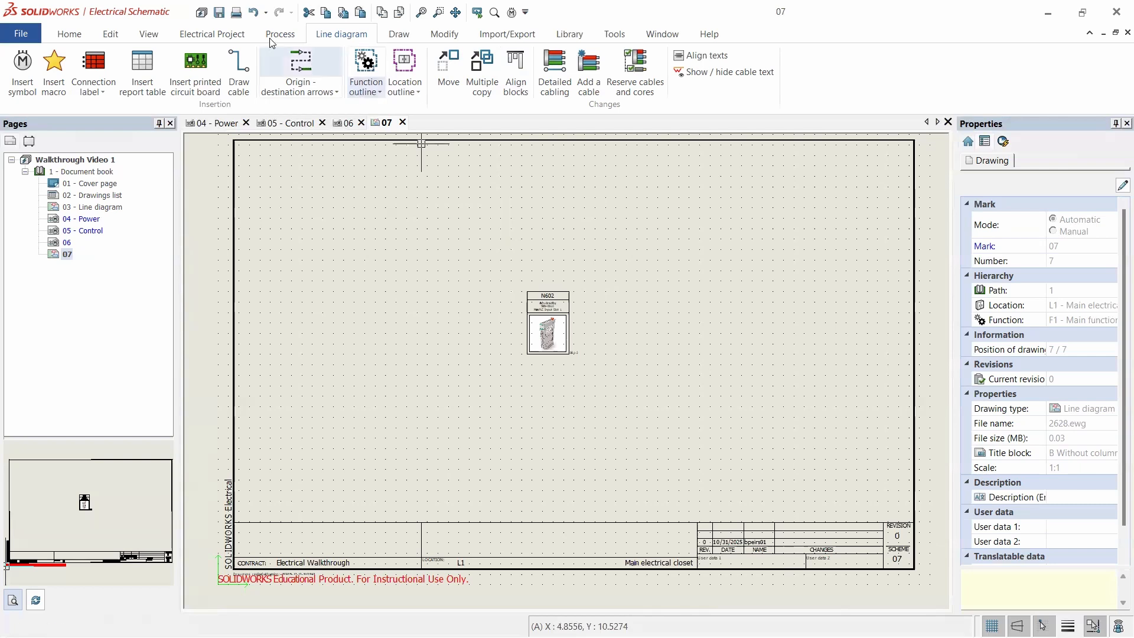
# - Open the properties of the Allen-Bradley 5069-IB16 manufacturer part, classified under PLCs, I/O modules, Digital inputs
pyautogui.click(568, 36)
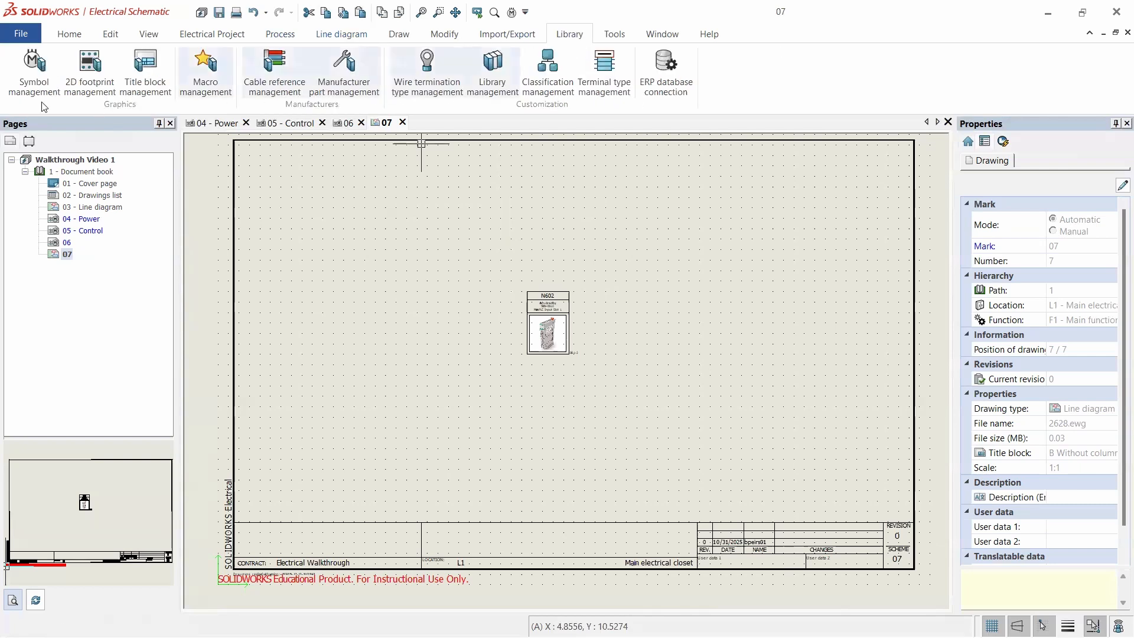
pyautogui.click(345, 75)
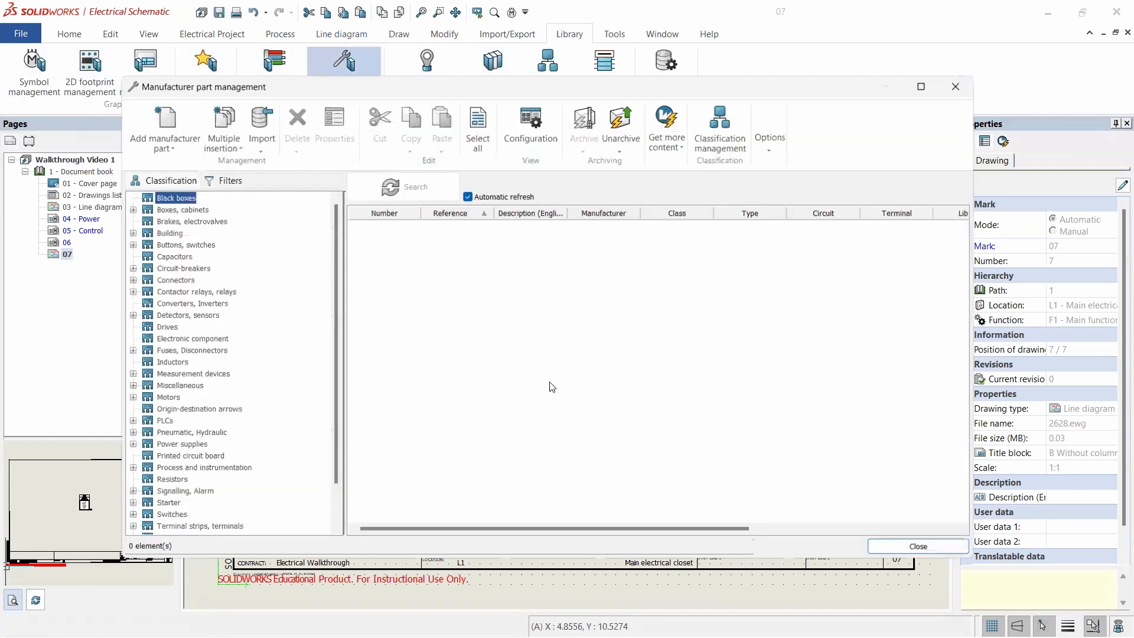
pyautogui.click(130, 421)
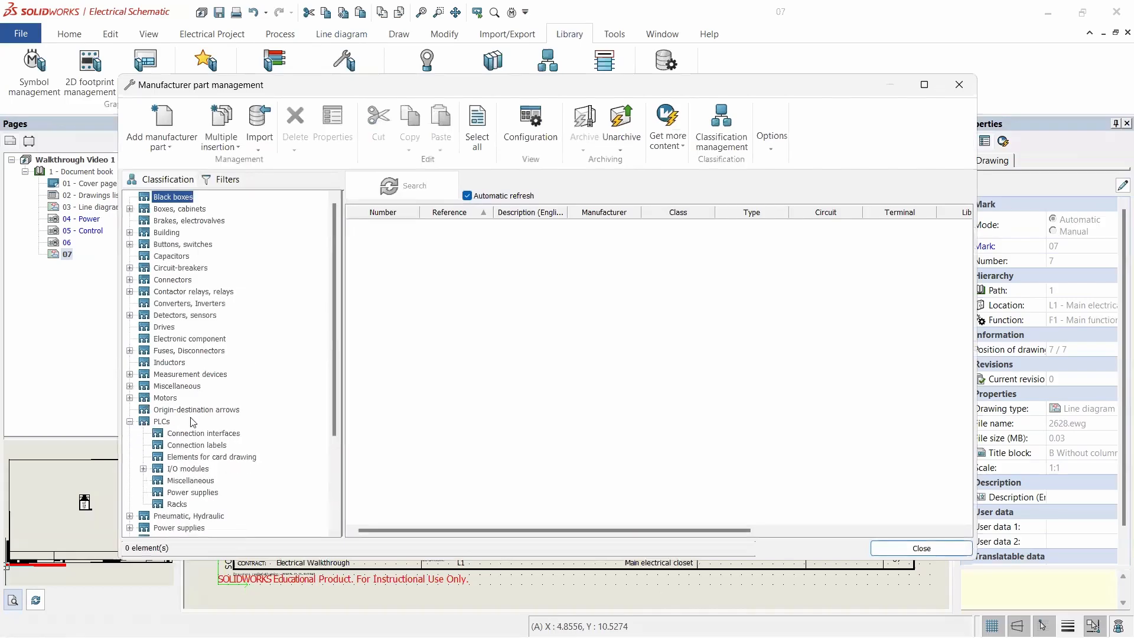
pyautogui.click(143, 469)
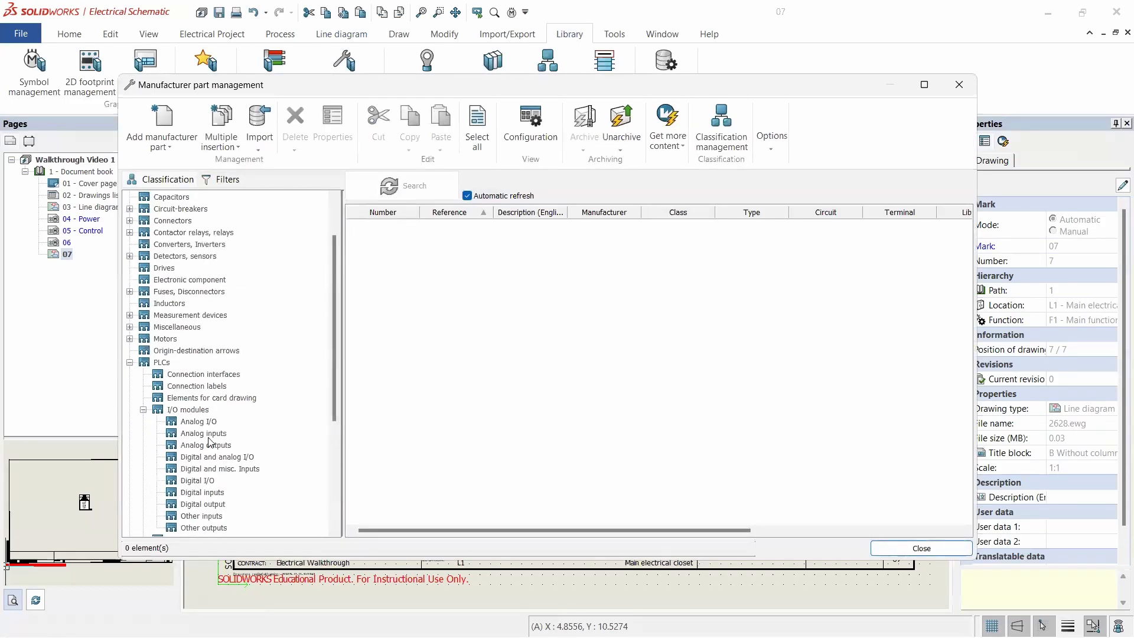
pyautogui.scroll(-2, 210, 441)
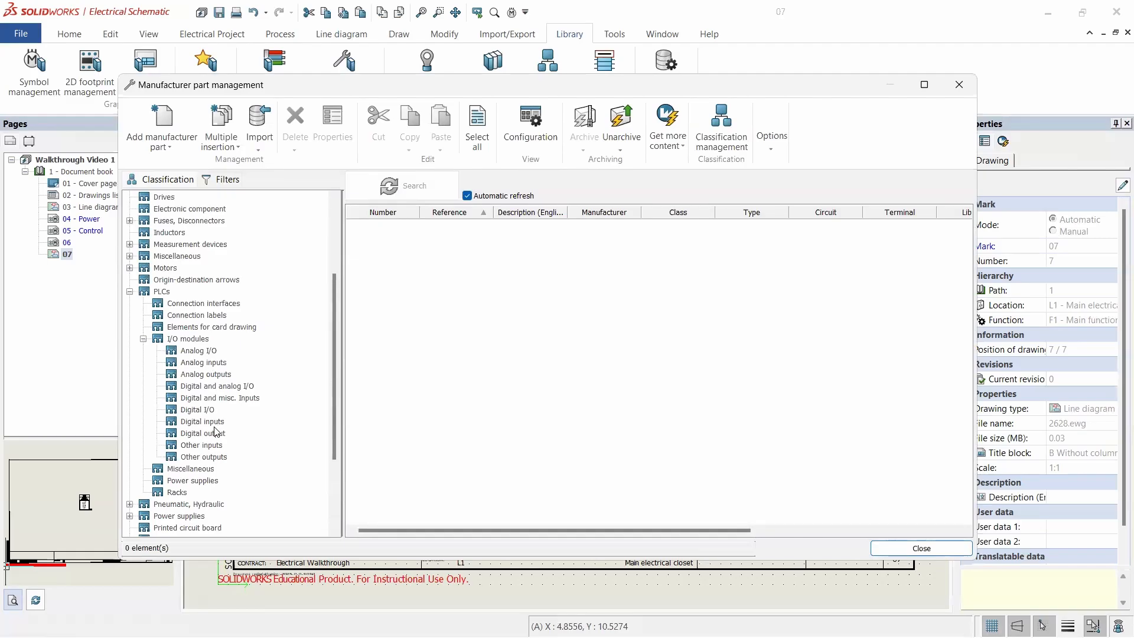
pyautogui.click(215, 422)
pyautogui.doubleClick(447, 228)
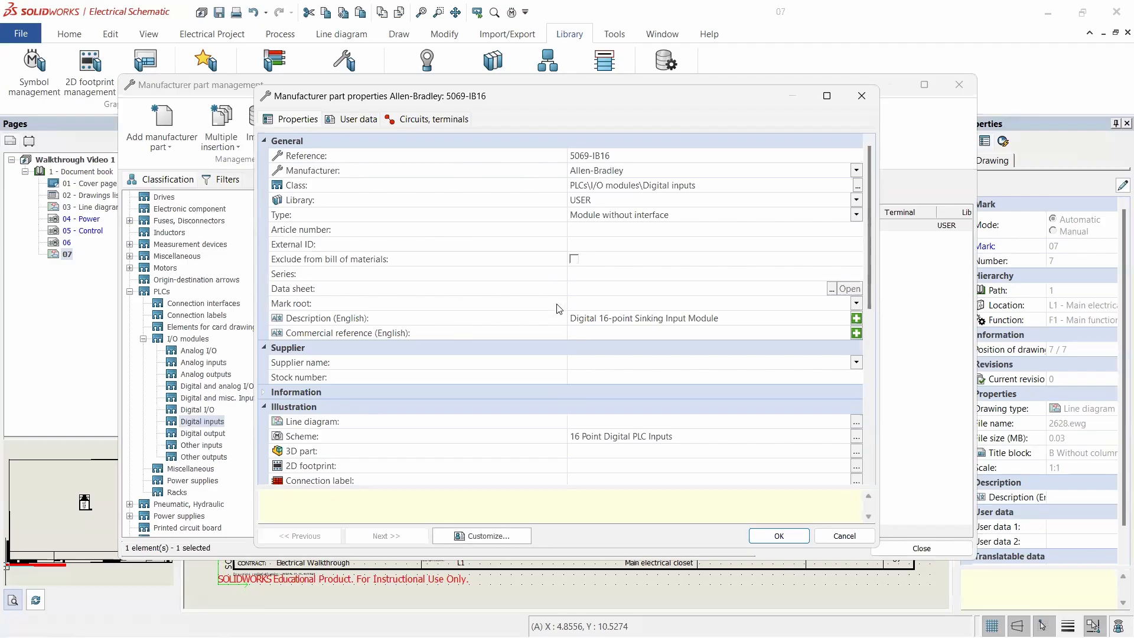
# - Assign the 5069 16-Point Input symbol as the part's line diagram illustration, save the properties and close manufacturer part management
pyautogui.scroll(-3, 549, 325)
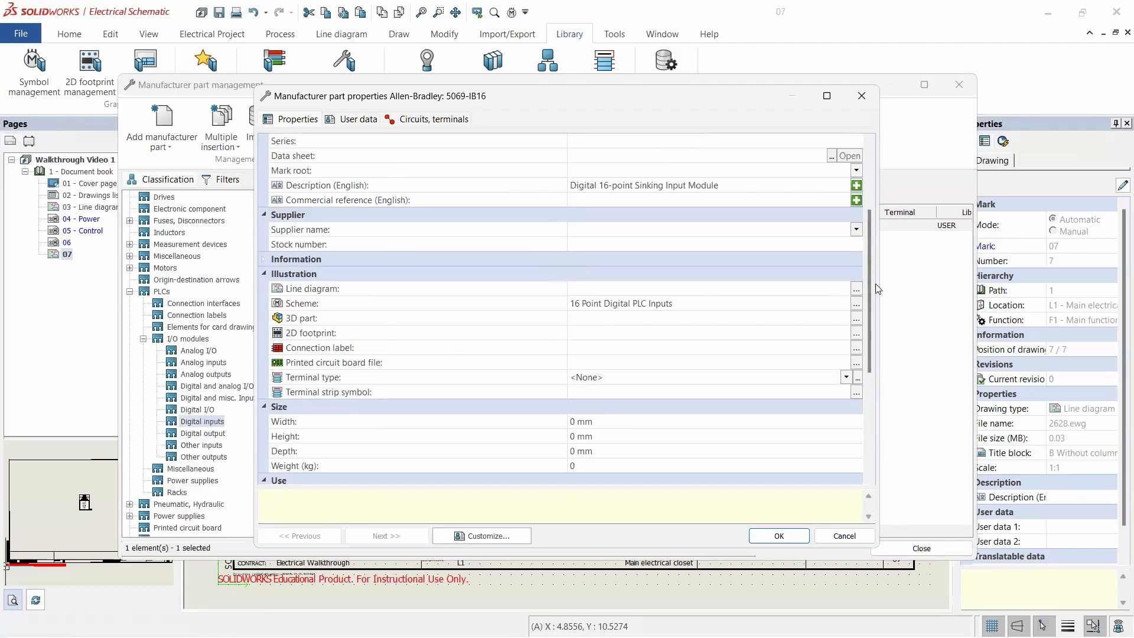
pyautogui.click(856, 288)
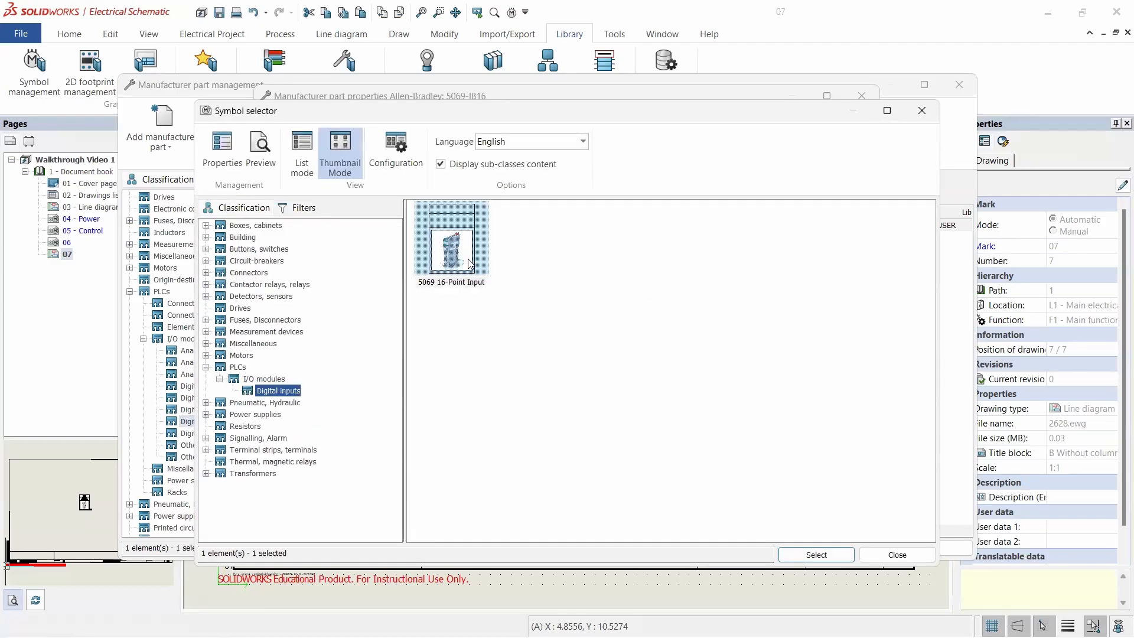
pyautogui.doubleClick(470, 263)
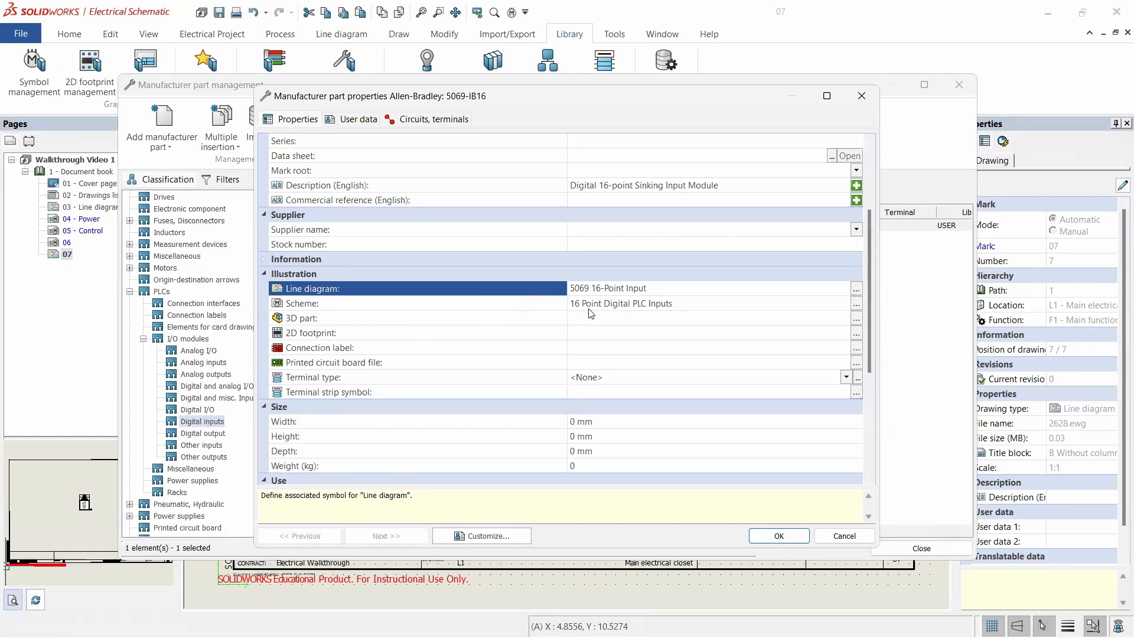
pyautogui.click(347, 334)
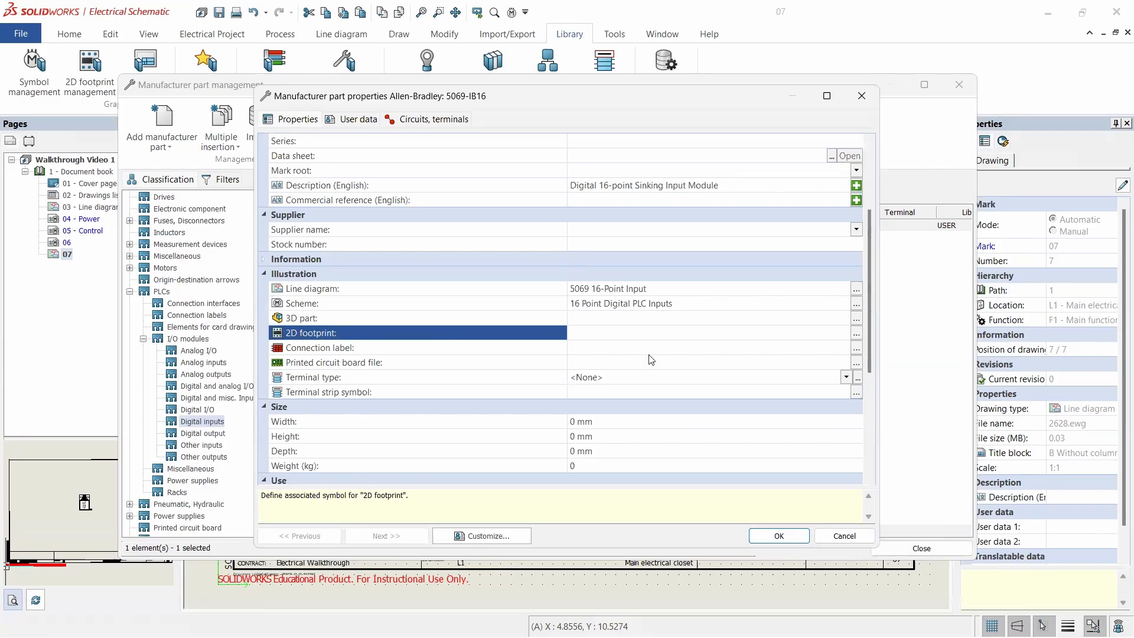
pyautogui.click(779, 536)
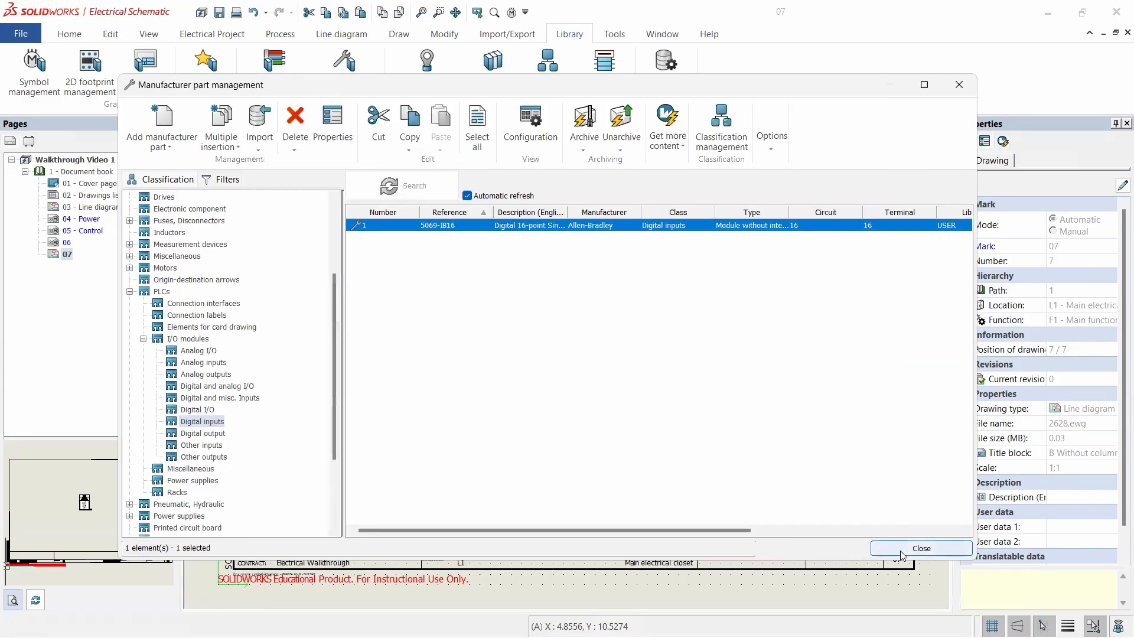
pyautogui.click(922, 548)
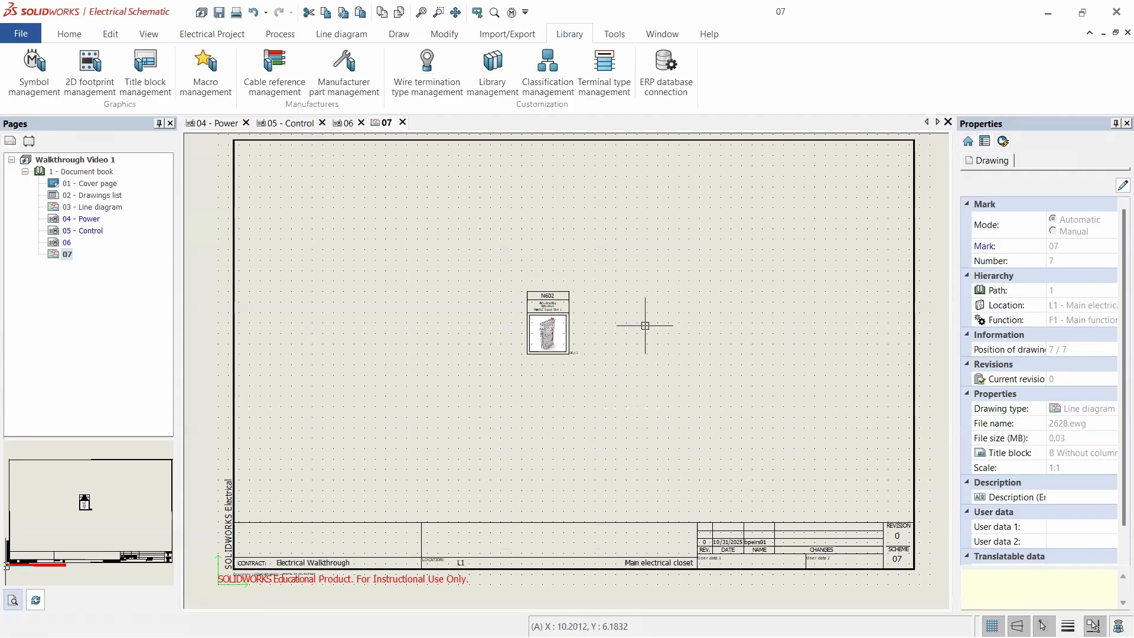
# - Switch to the browser and download the 2-Dimensional Drawing (DWG/DXF) ZIP from the 5069-OB16 product page's drawings
pyautogui.hotkey('alt', 'Tab')
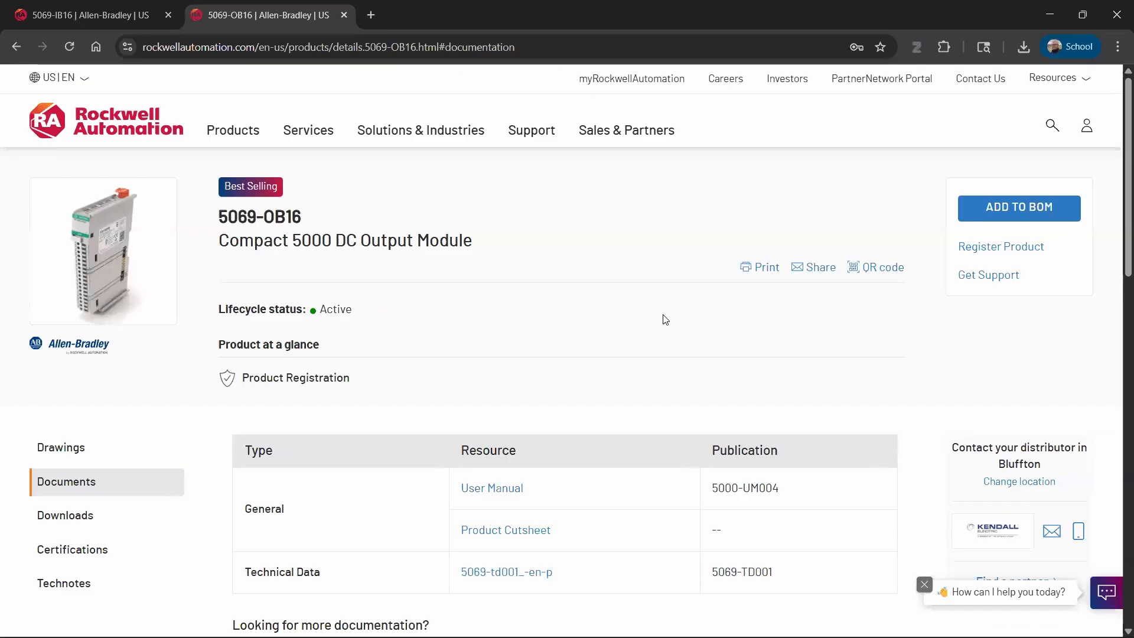
pyautogui.scroll(-1, 144, 435)
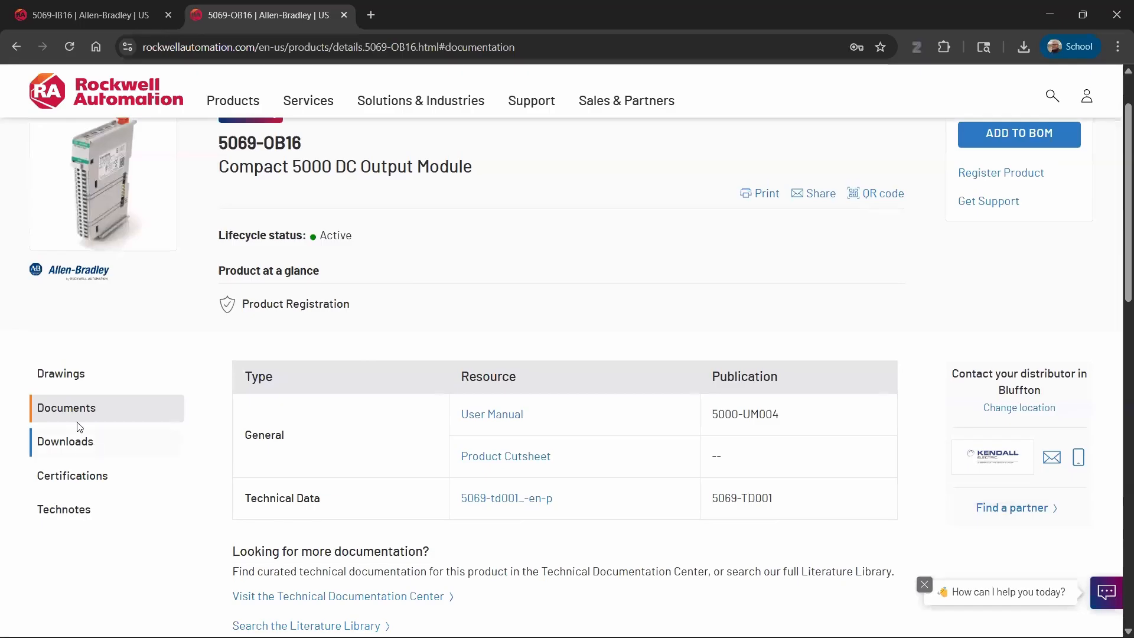
pyautogui.click(62, 374)
pyautogui.scroll(-2, 468, 372)
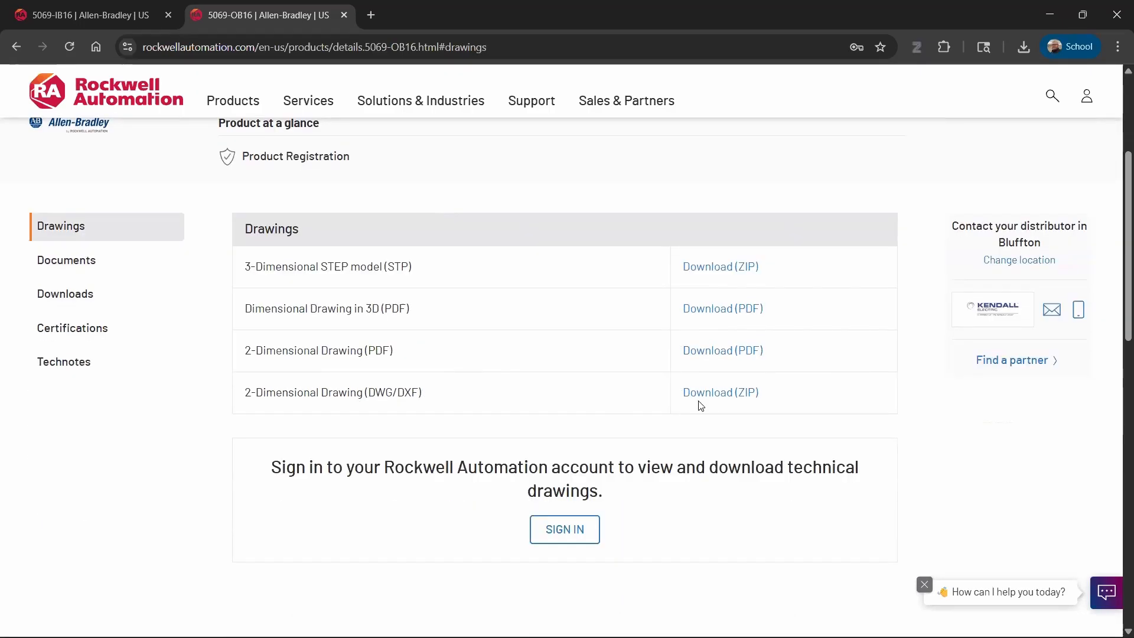
pyautogui.click(722, 396)
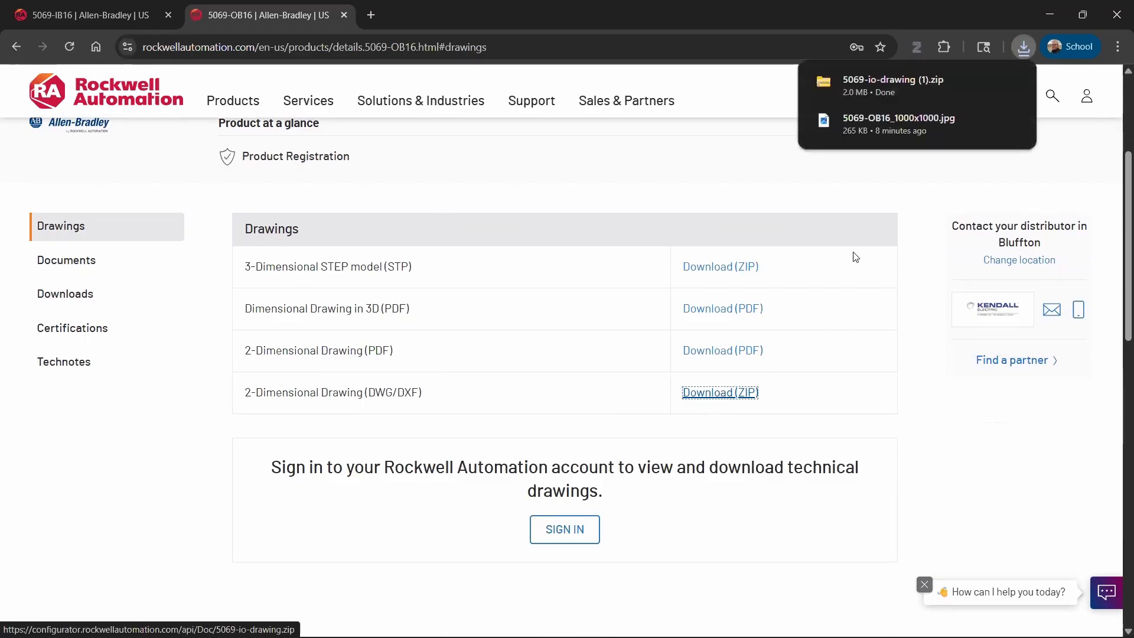
# - Show the downloaded 5069-io-drawing (1).zip in its folder and extract it to the default destination
pyautogui.scroll(3, 863, 231)
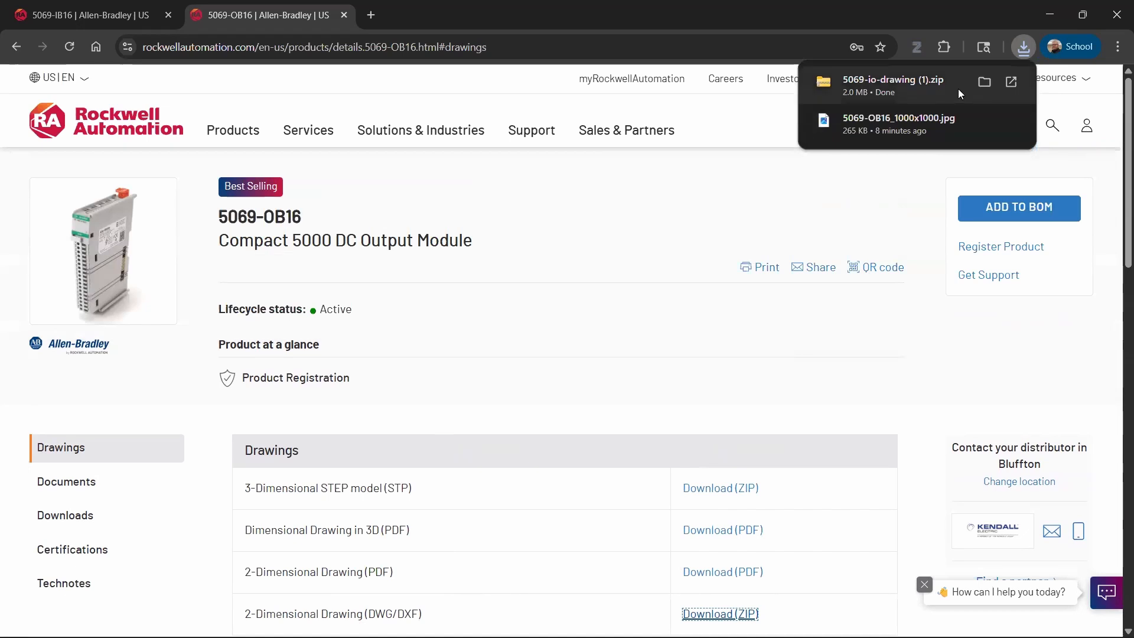
pyautogui.click(984, 82)
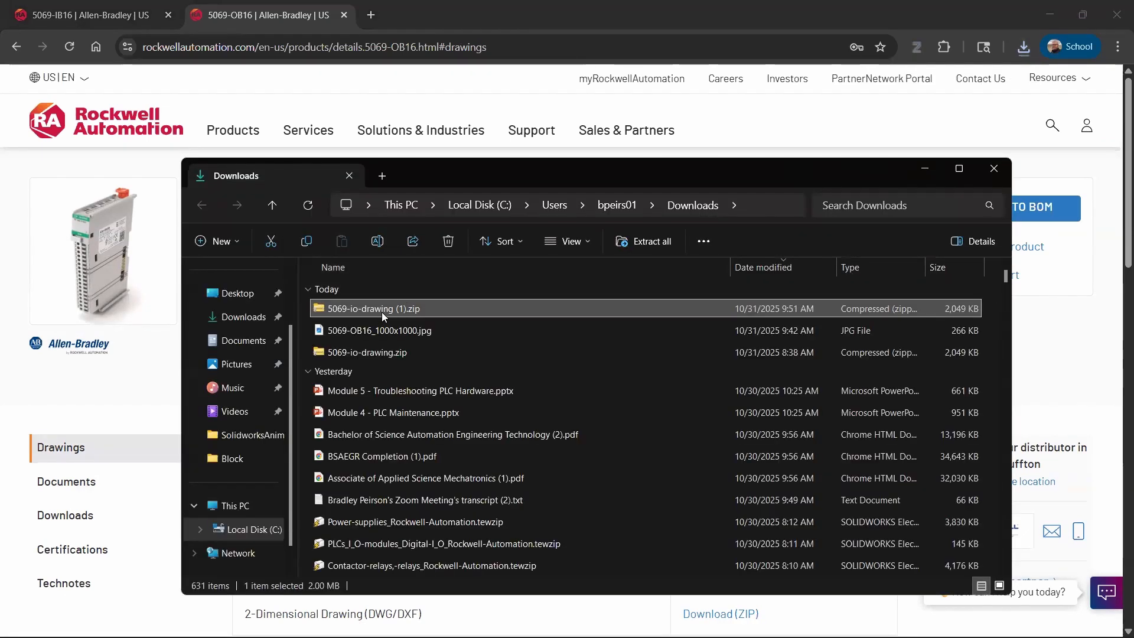
pyautogui.rightClick(356, 315)
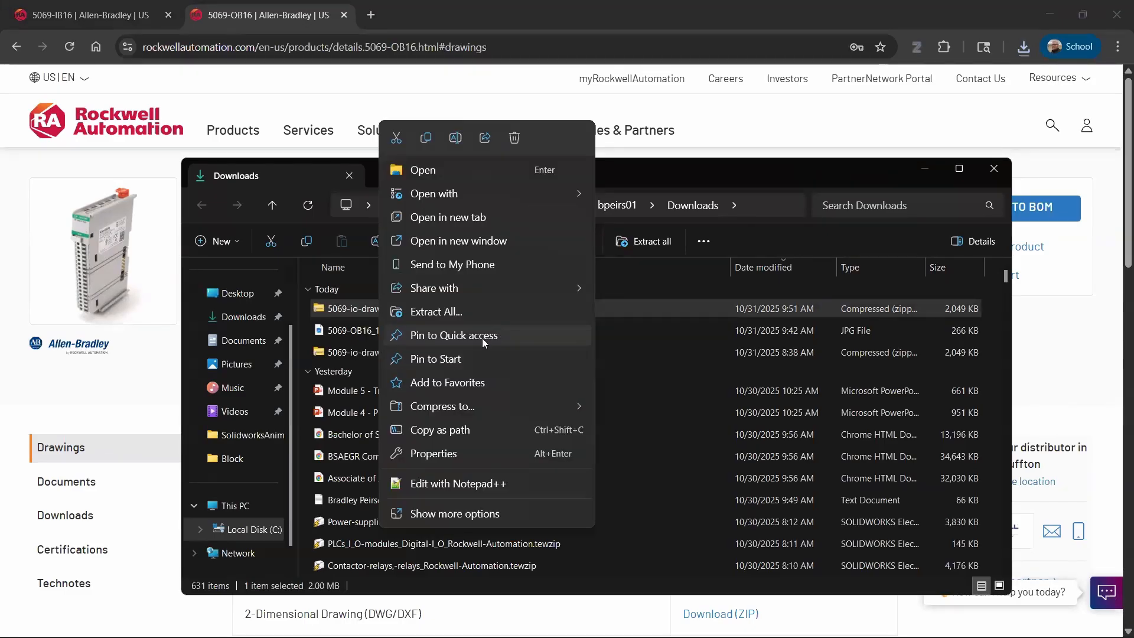
pyautogui.click(489, 312)
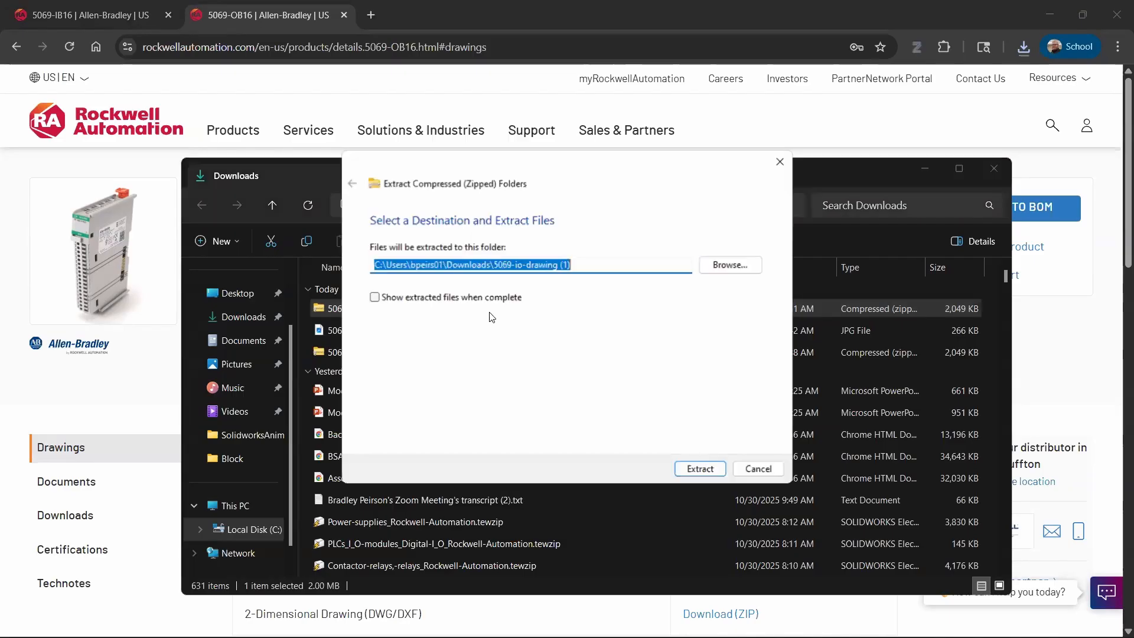
pyautogui.click(701, 469)
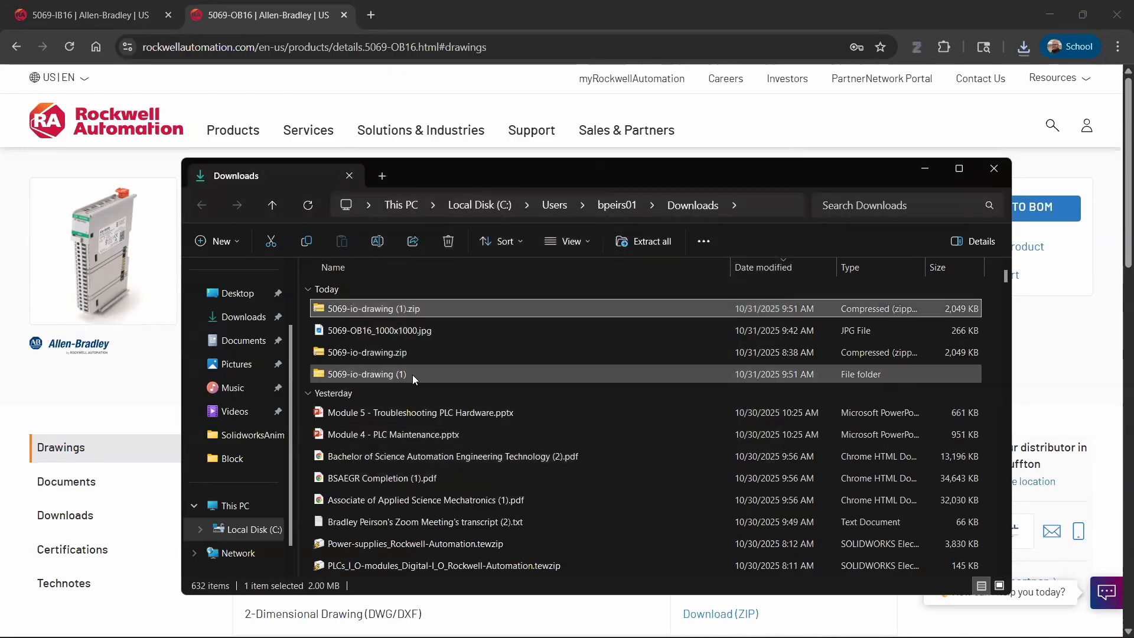
# - Check the DWG and DXF files inside the extracted 5069-io-drawing folder and switch back to SOLIDWORKS Electrical
pyautogui.doubleClick(384, 378)
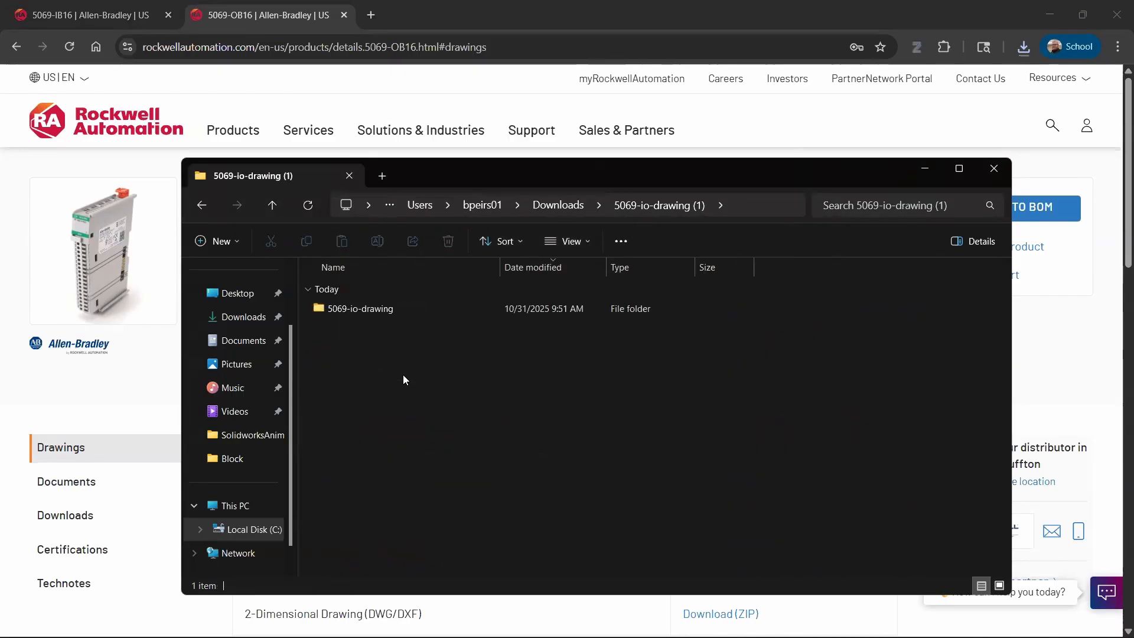
pyautogui.doubleClick(349, 307)
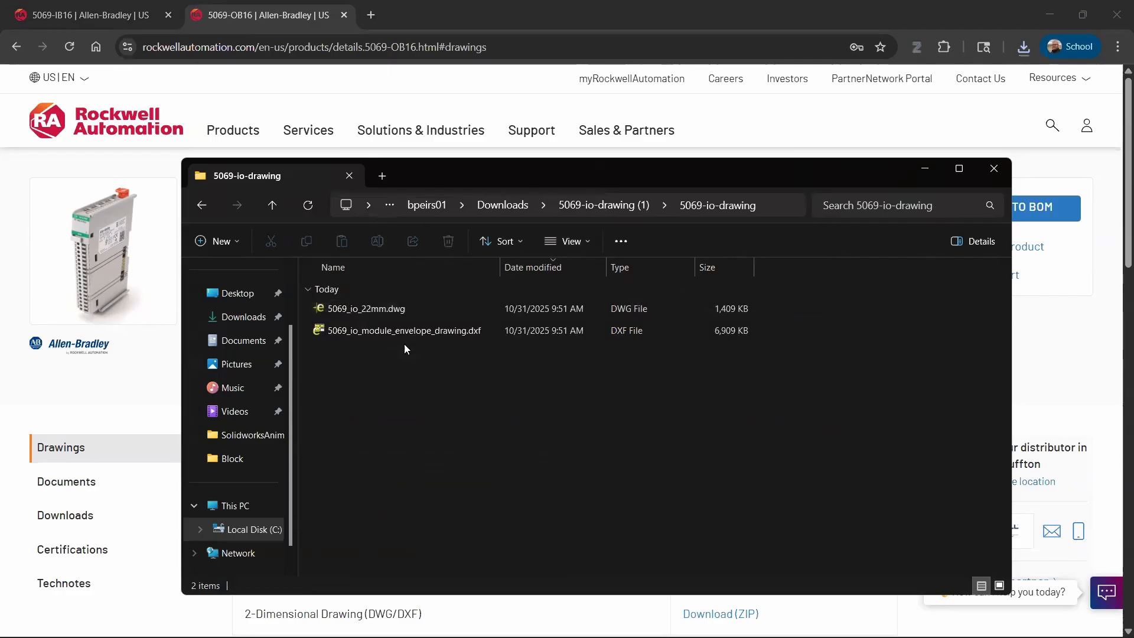
pyautogui.click(370, 331)
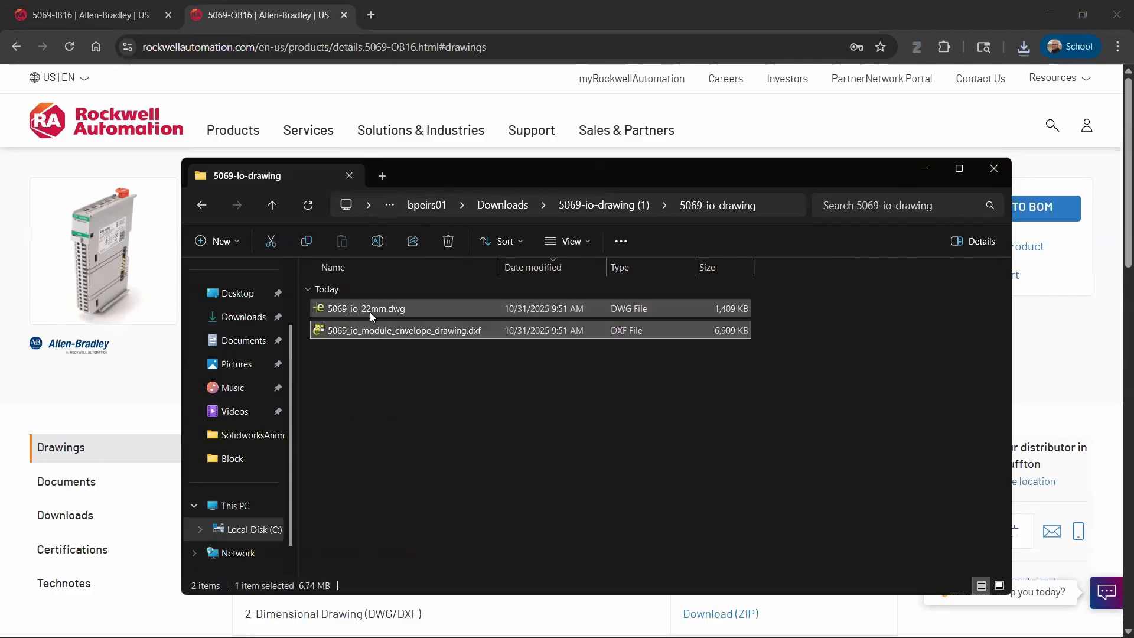
pyautogui.click(369, 309)
pyautogui.click(561, 378)
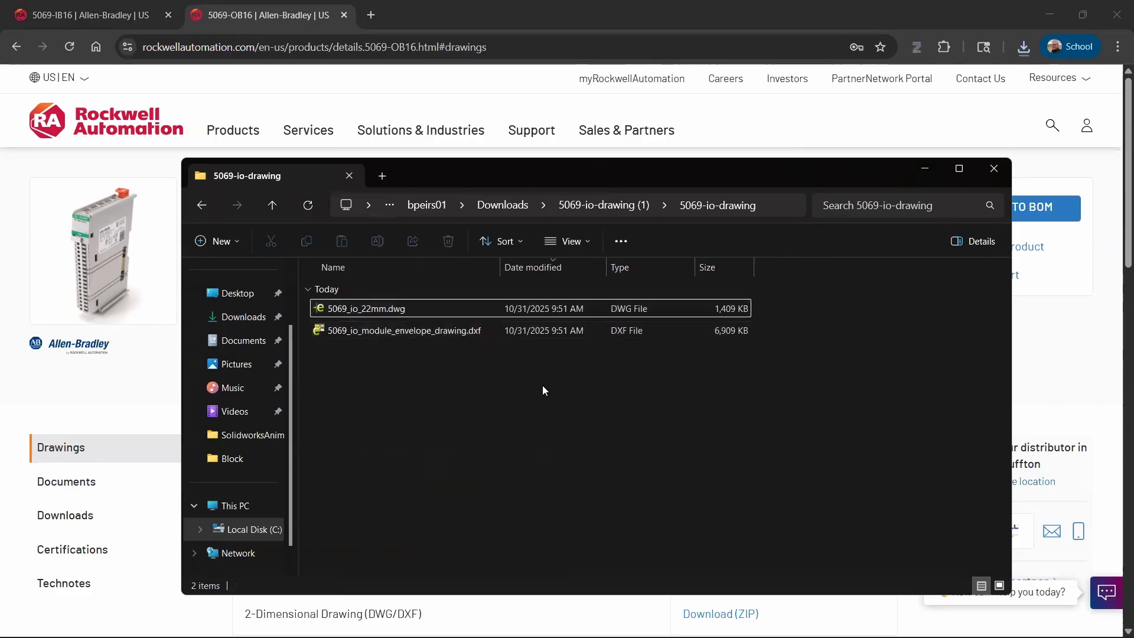
pyautogui.hotkey('alt', 'Tab')
pyautogui.hotkey('alt', 'Tab')
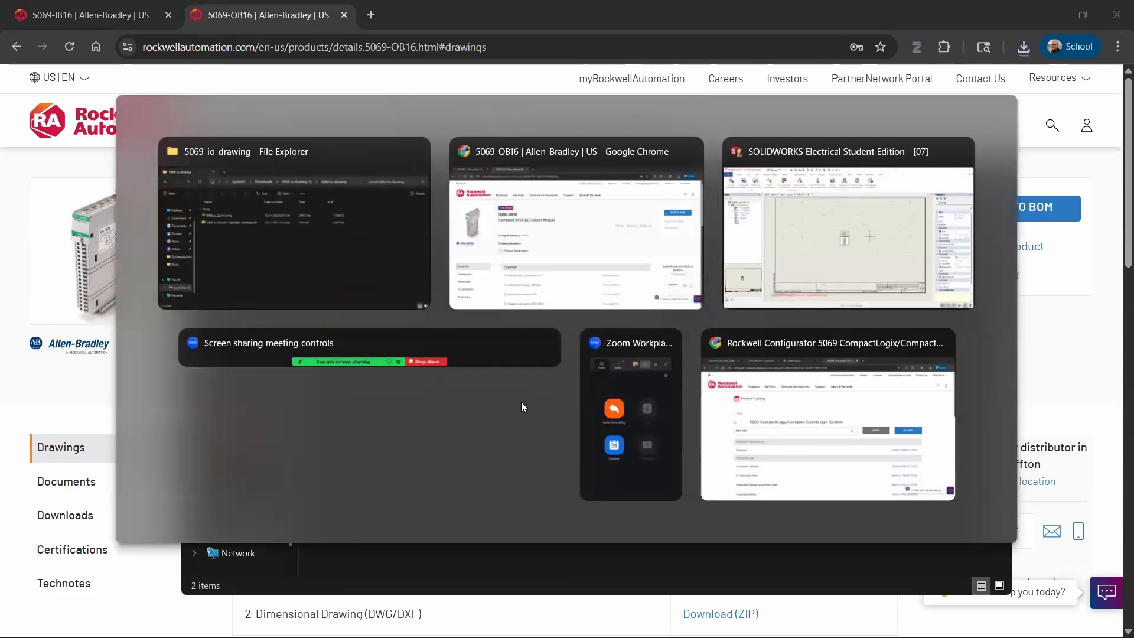
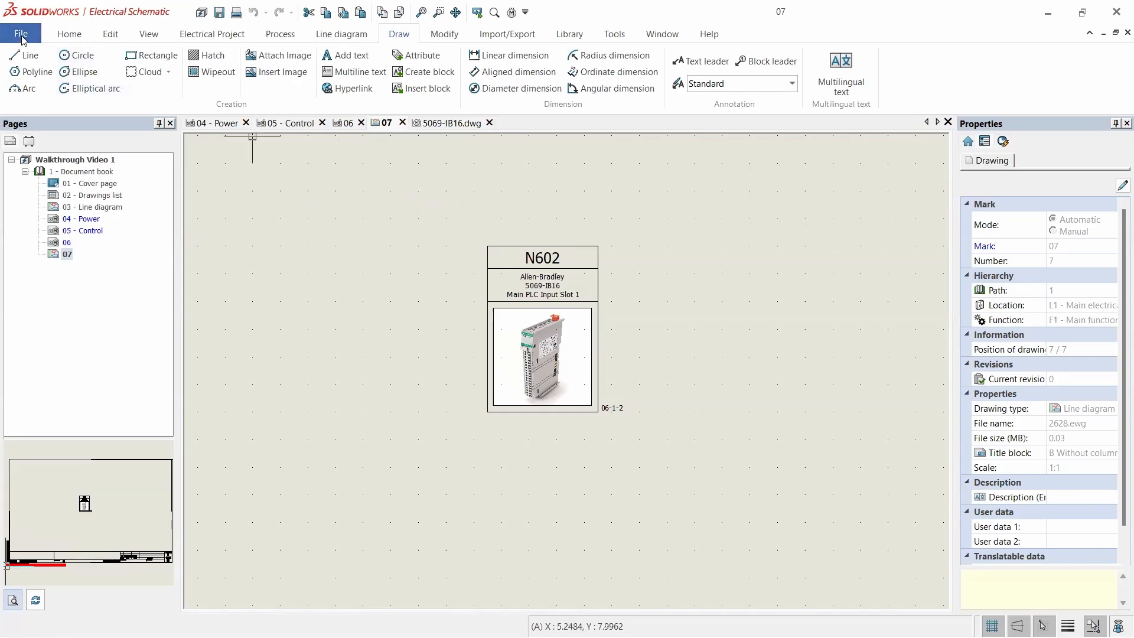
# - Open the extracted 5069_io_22mm.dwg drawing file
pyautogui.click(21, 35)
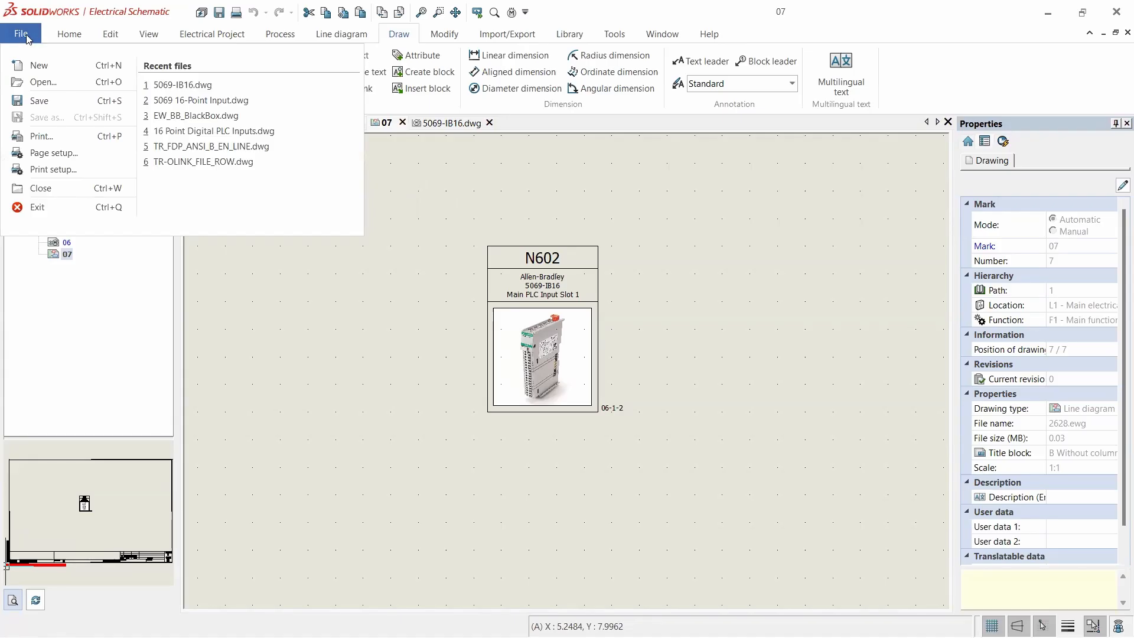
pyautogui.click(45, 84)
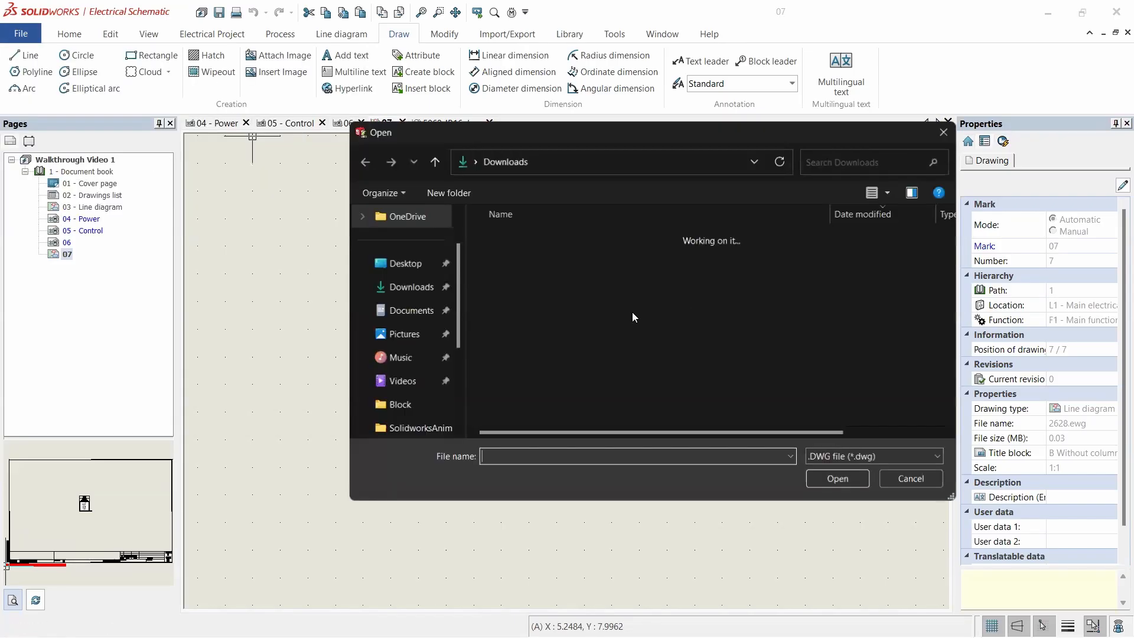
pyautogui.doubleClick(564, 262)
pyautogui.doubleClick(563, 262)
pyautogui.click(555, 257)
pyautogui.doubleClick(555, 258)
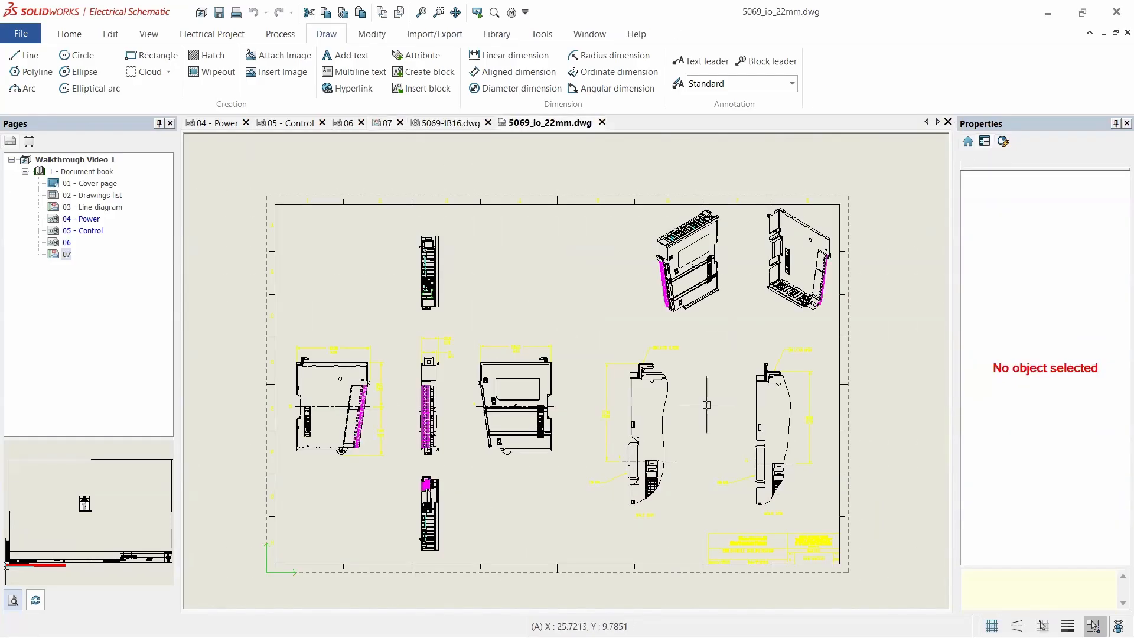
# - Examine the module's front view and its width dimensions in the 5069_io_22mm.dwg drawing
pyautogui.scroll(1, 414, 409)
pyautogui.scroll(3, 423, 413)
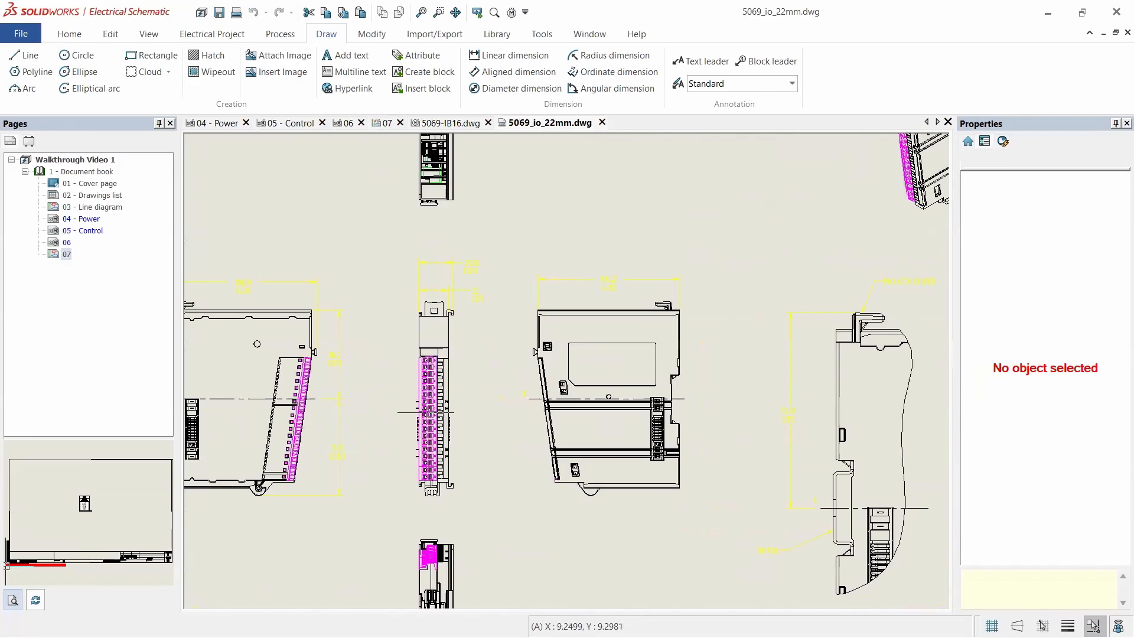
pyautogui.scroll(-1, 430, 407)
pyautogui.scroll(2, 431, 407)
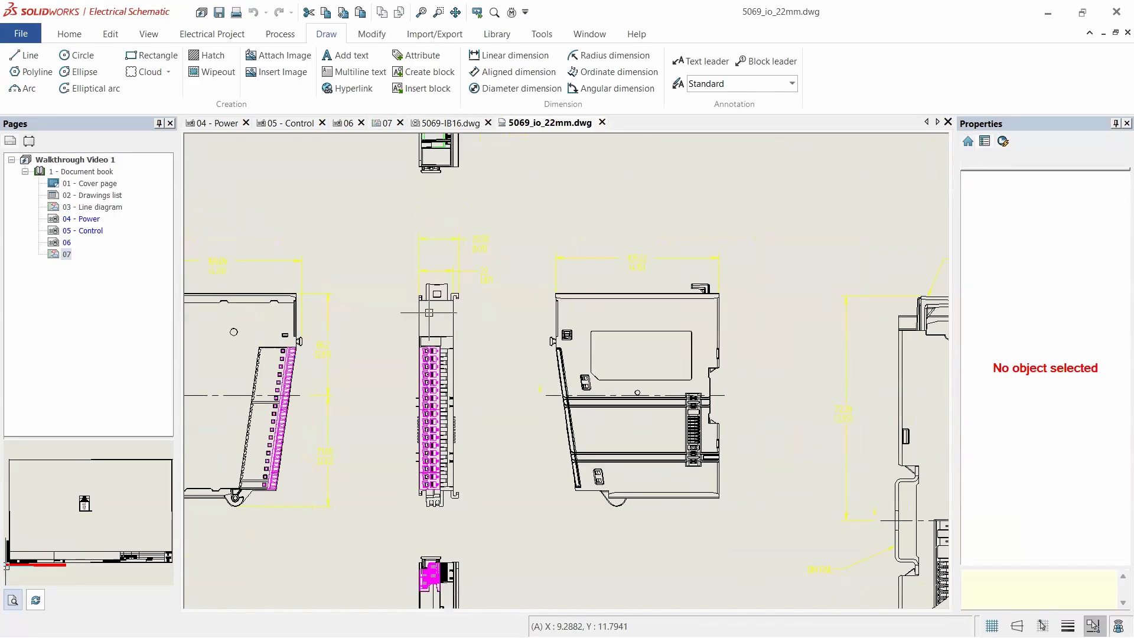
pyautogui.scroll(2, 461, 299)
pyautogui.scroll(-2, 455, 248)
pyautogui.scroll(2, 450, 207)
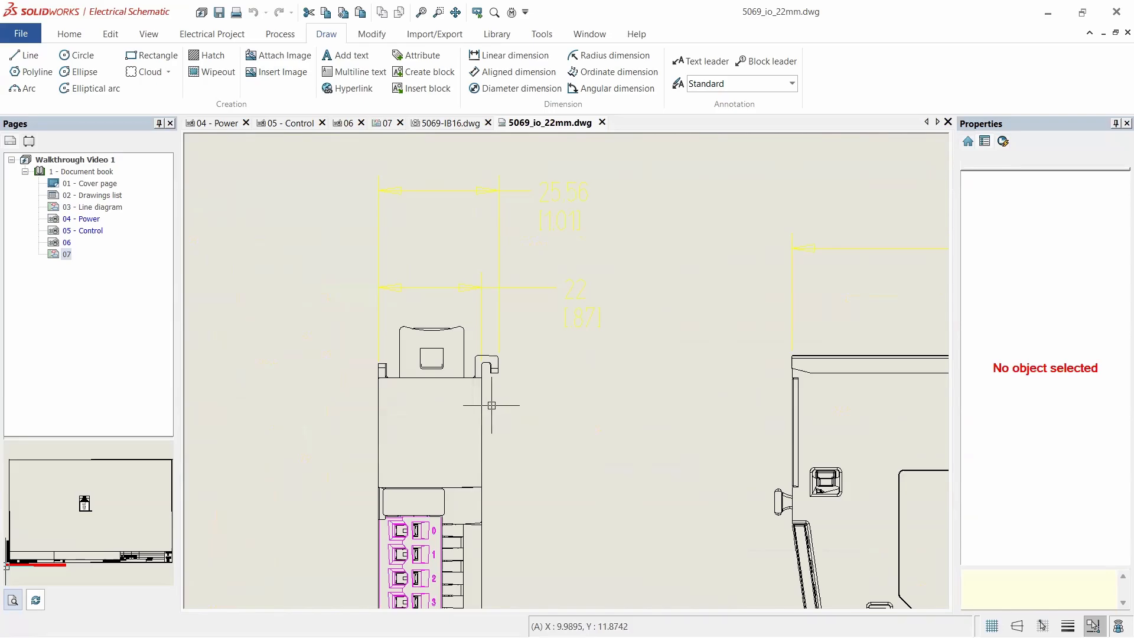
pyautogui.scroll(-4, 520, 376)
pyautogui.scroll(-3, 520, 376)
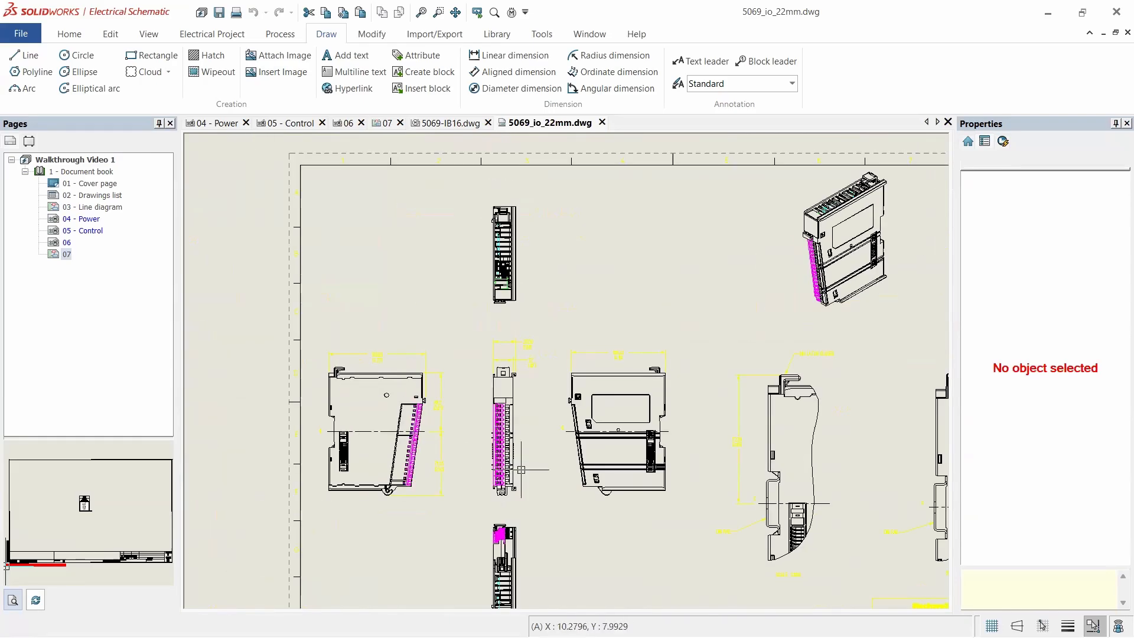
pyautogui.scroll(2, 525, 471)
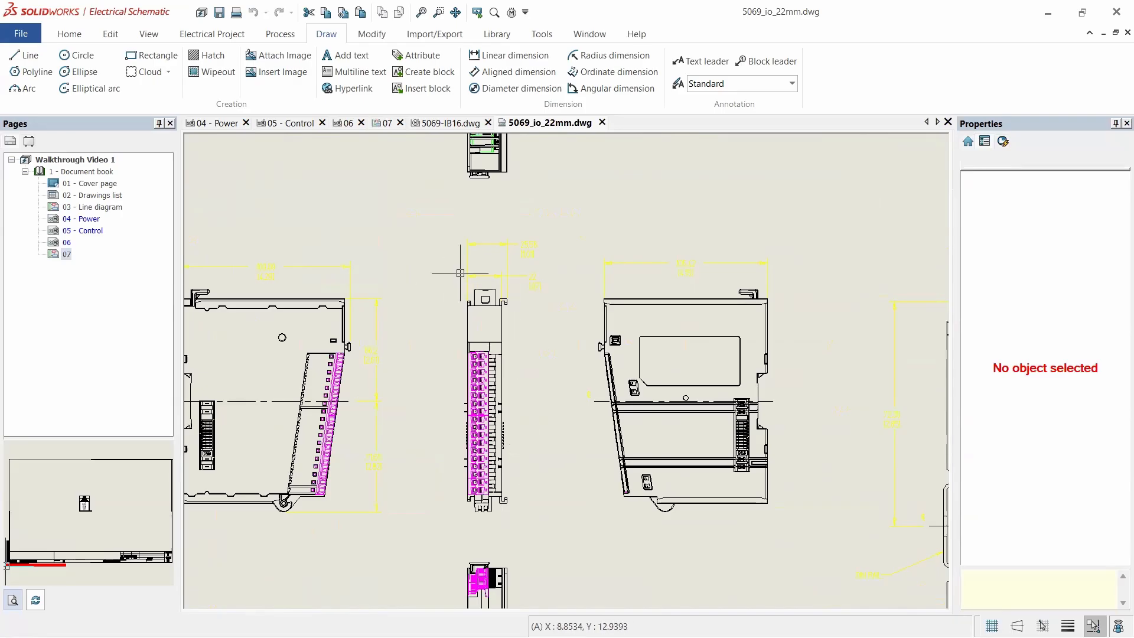
# - Examine the module's side, front and rear views, their dimensions and the numbered terminals in the 5069_io_22mm.dwg drawing
pyautogui.scroll(10, 520, 363)
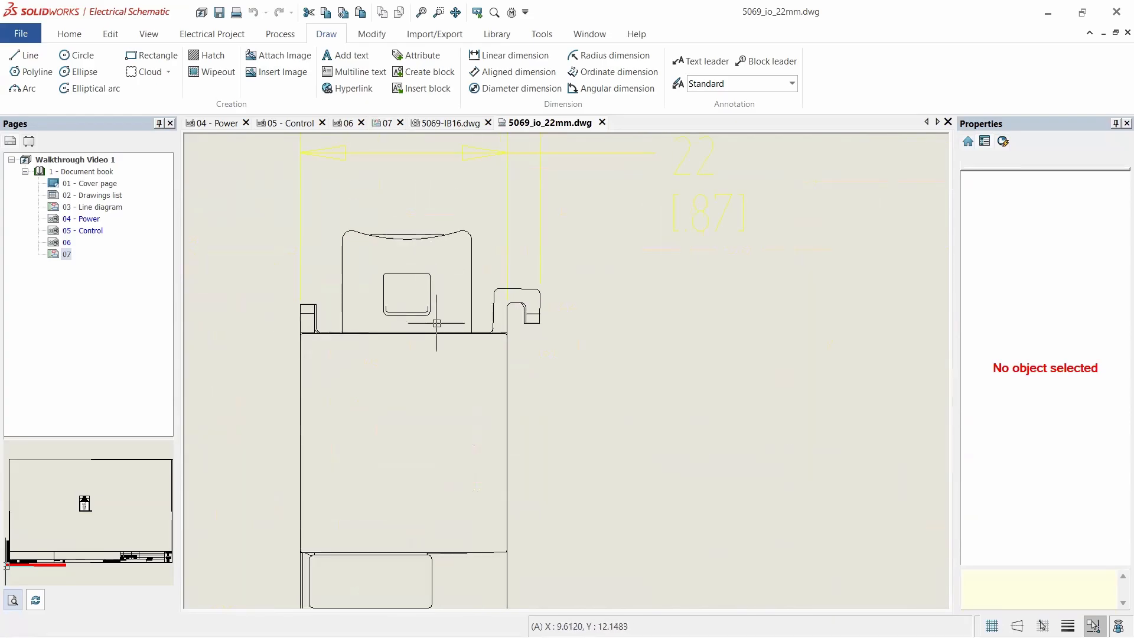
pyautogui.scroll(-3, 541, 324)
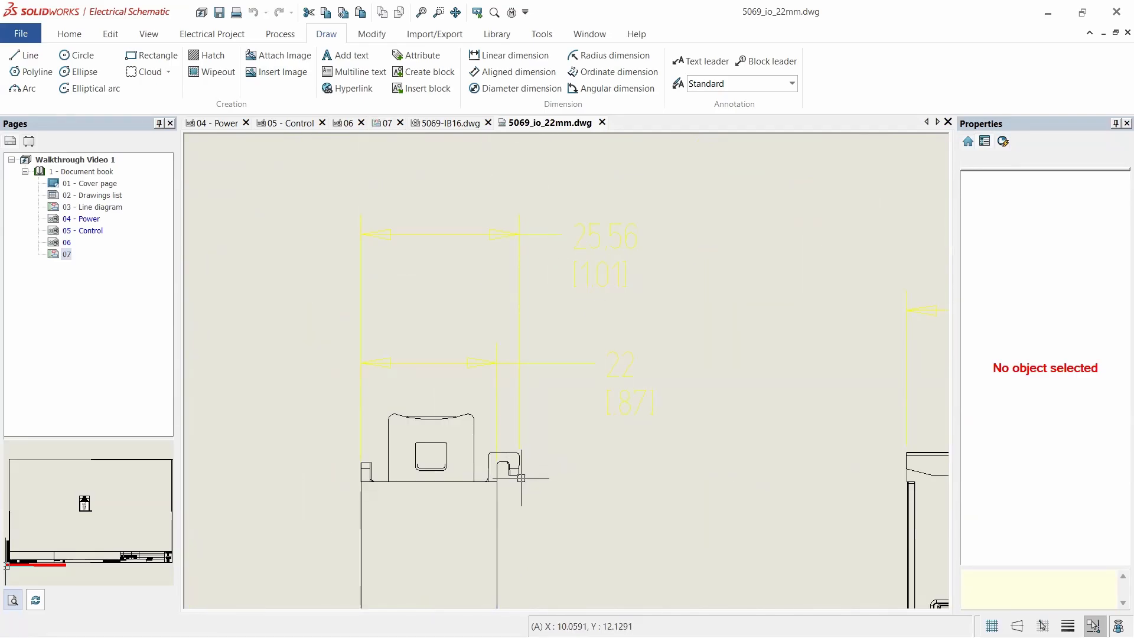
pyautogui.scroll(-5, 419, 439)
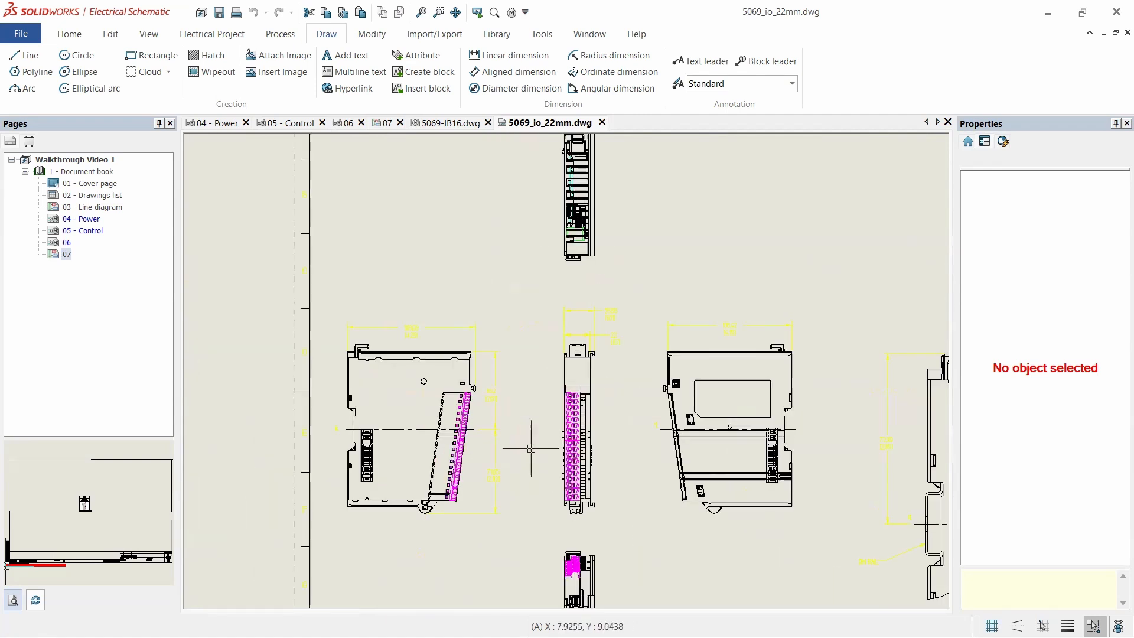
pyautogui.scroll(-2, 531, 448)
pyautogui.scroll(2, 755, 473)
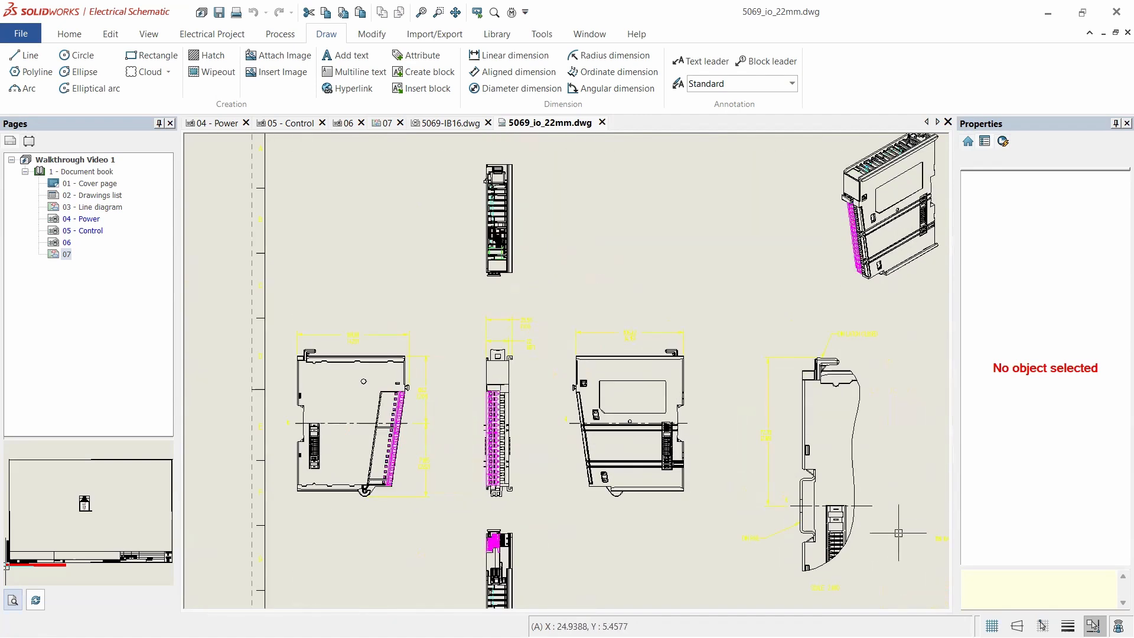
pyautogui.scroll(3, 322, 443)
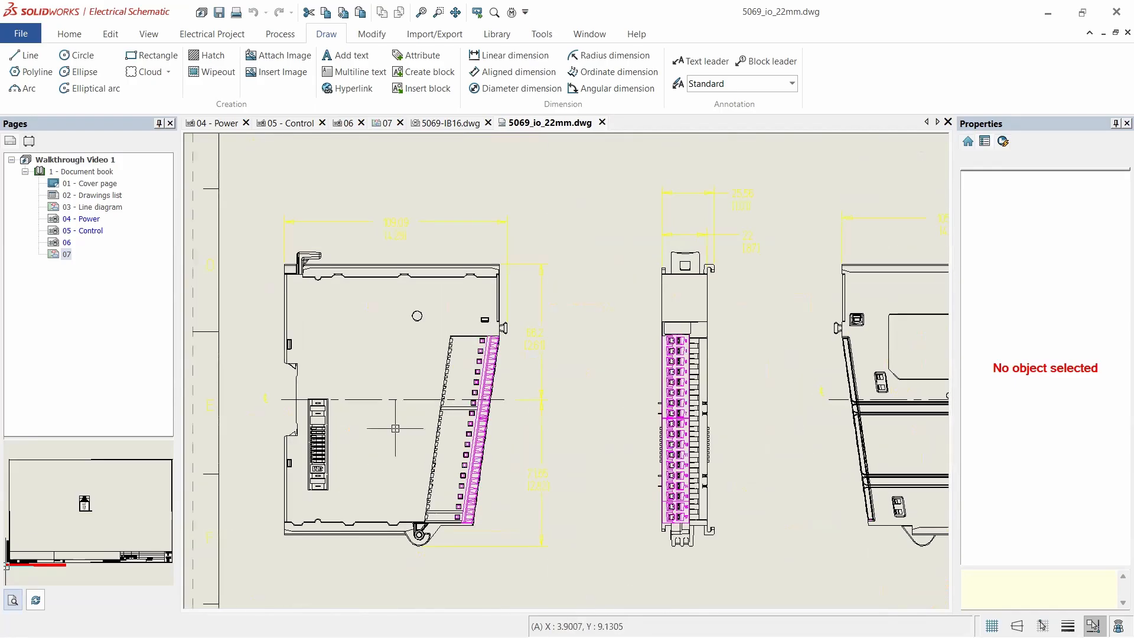
pyautogui.scroll(1, 579, 454)
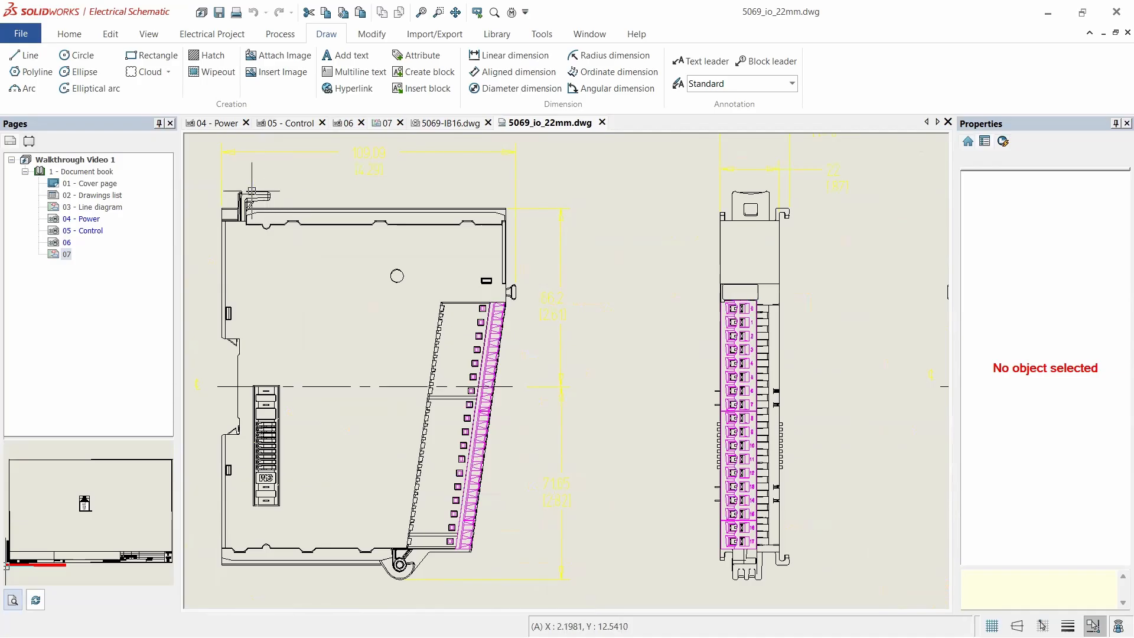
pyautogui.scroll(-6, 550, 215)
pyautogui.scroll(4, 776, 248)
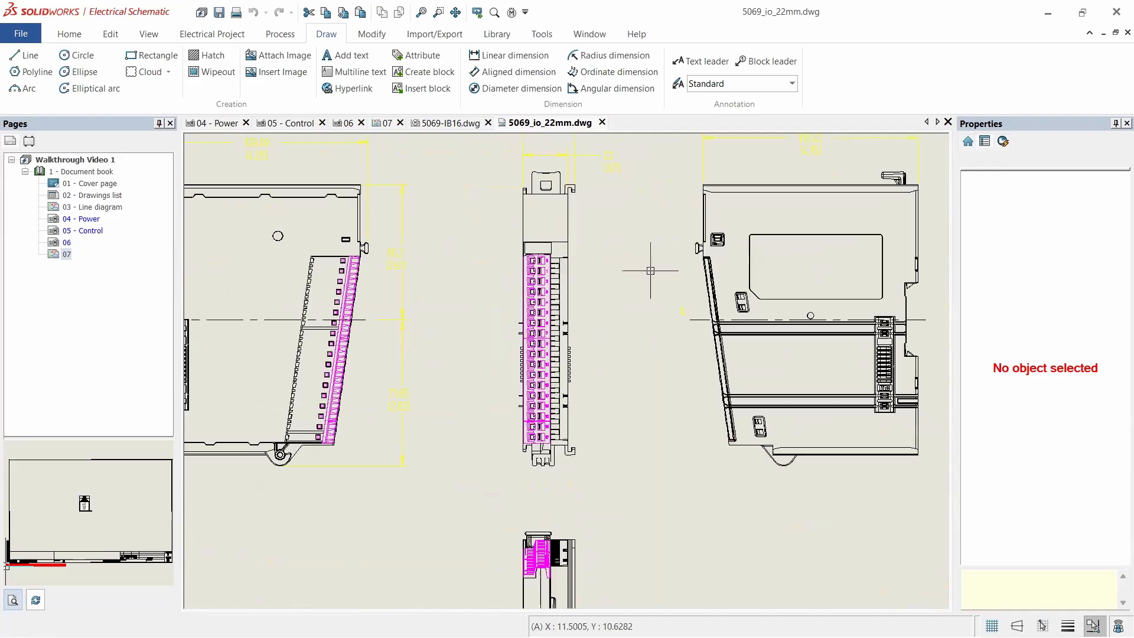
pyautogui.scroll(-3, 627, 277)
pyautogui.scroll(-1, 653, 183)
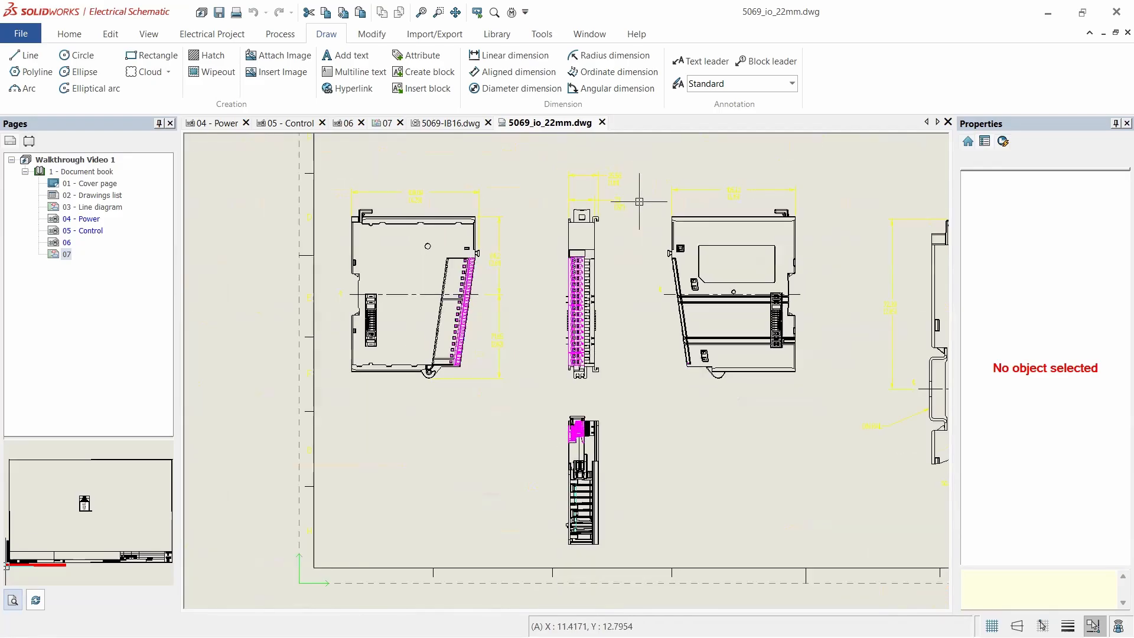
pyautogui.scroll(3, 653, 182)
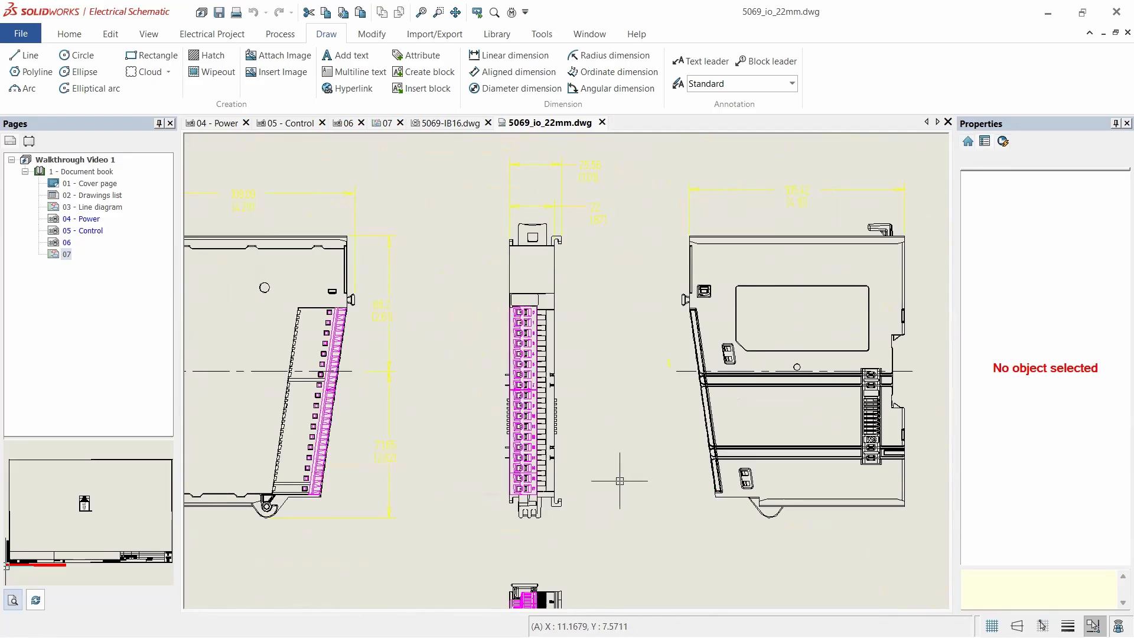
pyautogui.scroll(3, 547, 464)
pyautogui.scroll(2, 526, 474)
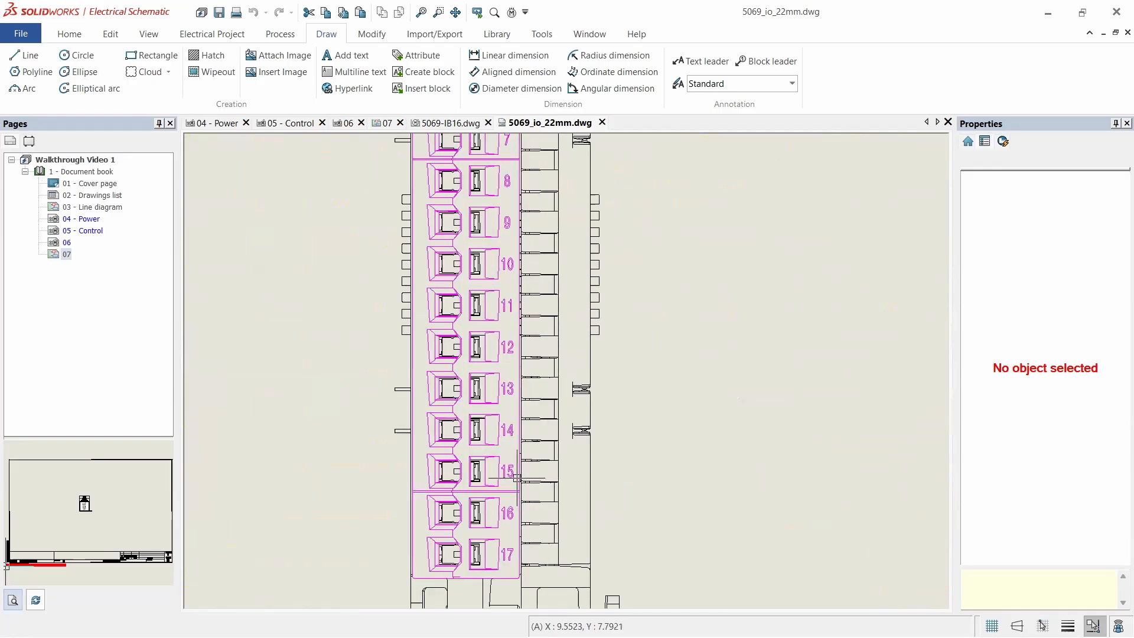
pyautogui.scroll(-5, 517, 477)
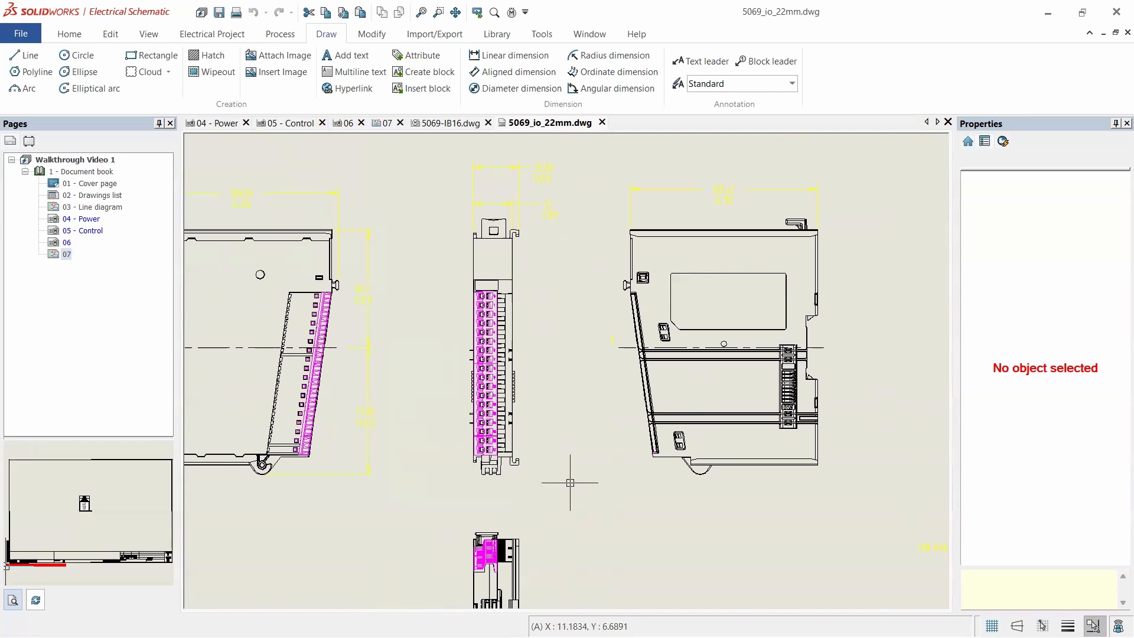
# - Copy the module's front view with its width dimensions and open the 5069-IB16 cabinet layout footprint for editing
pyautogui.moveTo(557, 483); pyautogui.dragTo(458, 153)
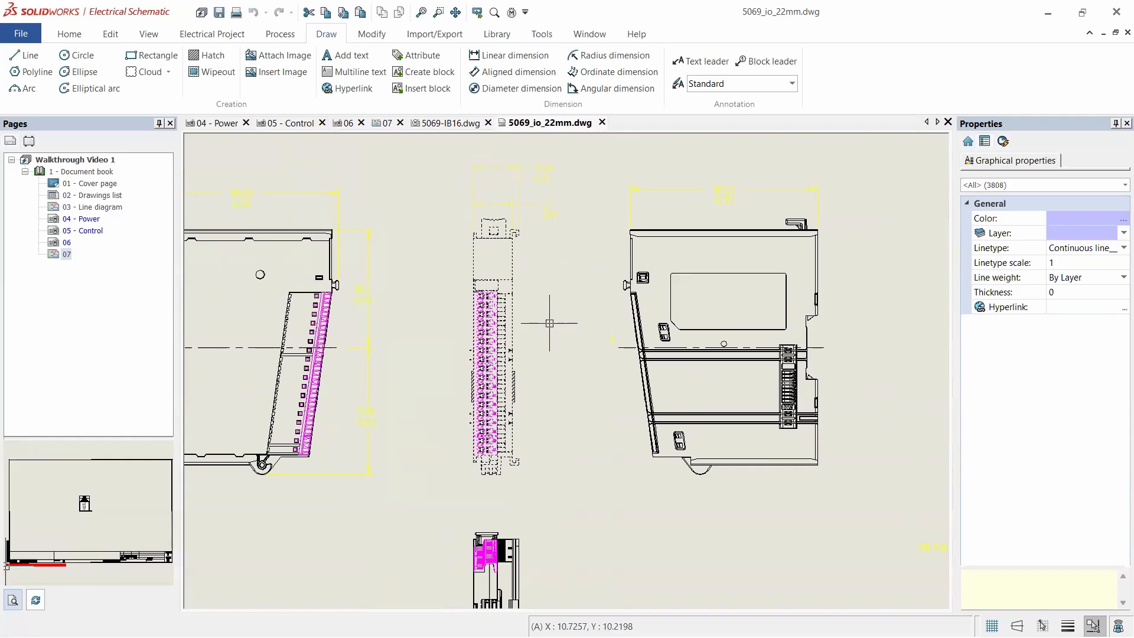
pyautogui.click(496, 35)
pyautogui.click(89, 68)
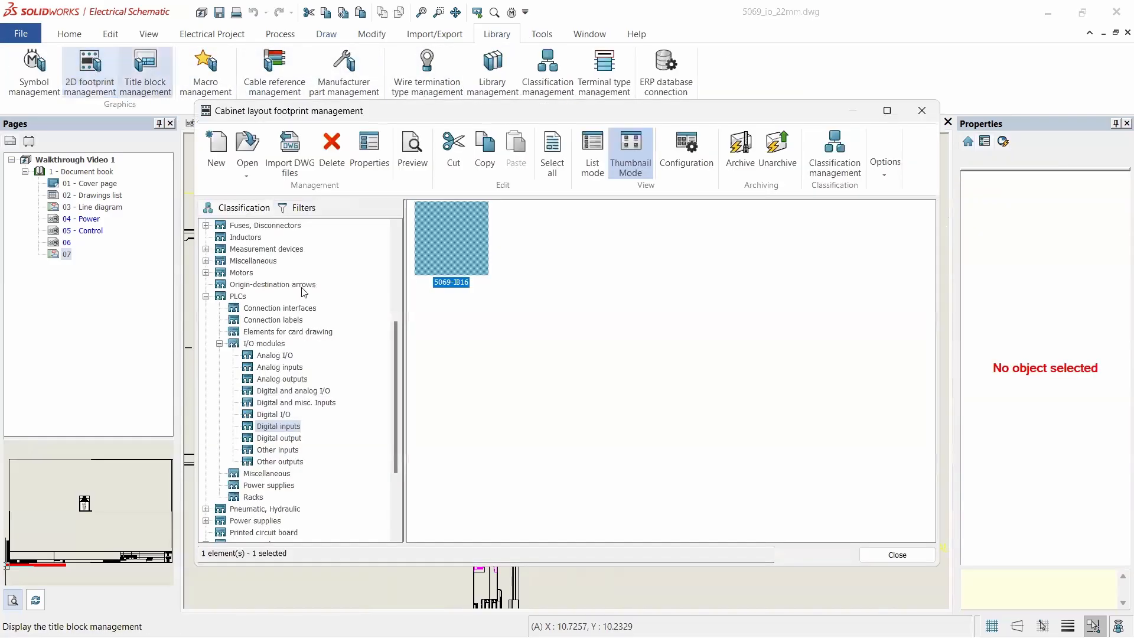
pyautogui.doubleClick(462, 250)
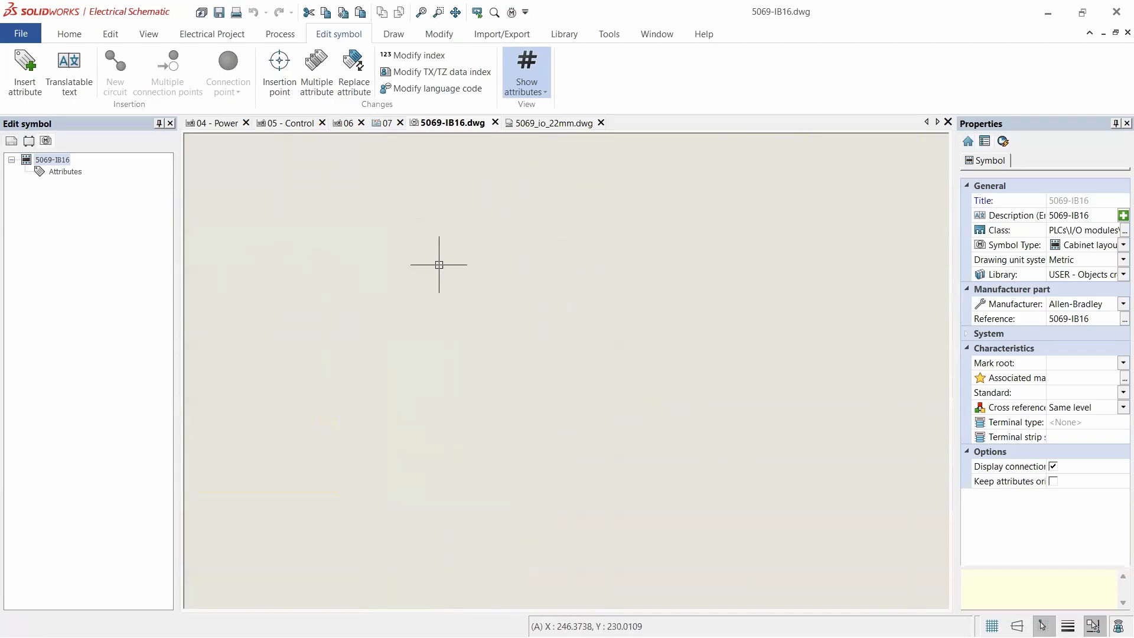
# - Paste the copied front view into the 5069-IB16 footprint at the origin 0,0
pyautogui.scroll(-5, 393, 279)
pyautogui.scroll(5, 384, 378)
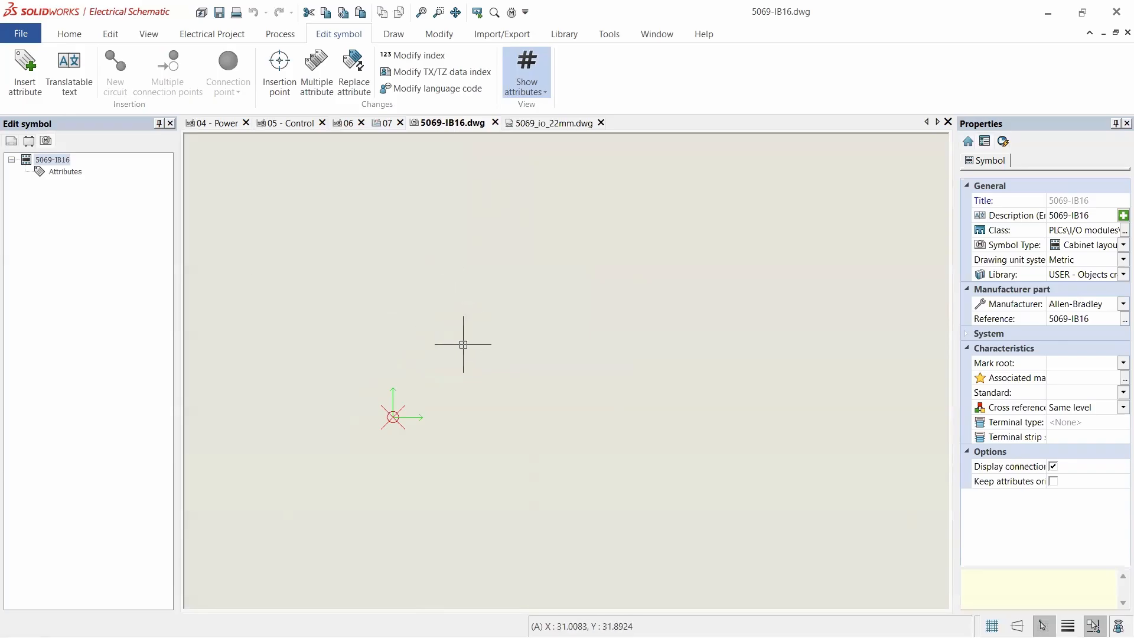
pyautogui.hotkey('ctrl', 'v')
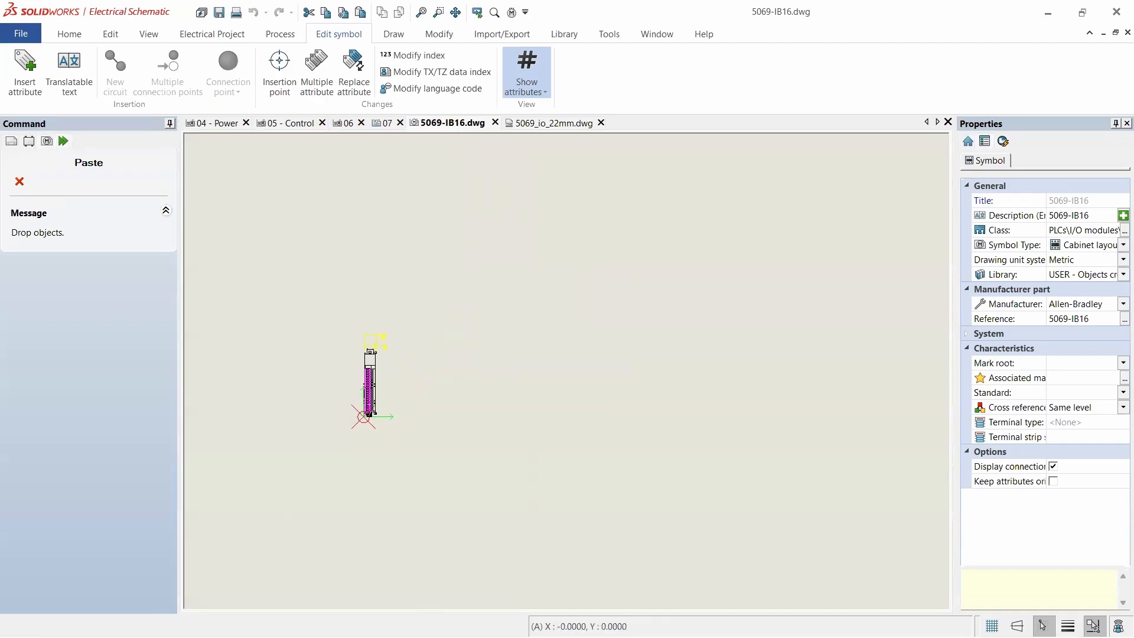
pyautogui.scroll(5, 363, 417)
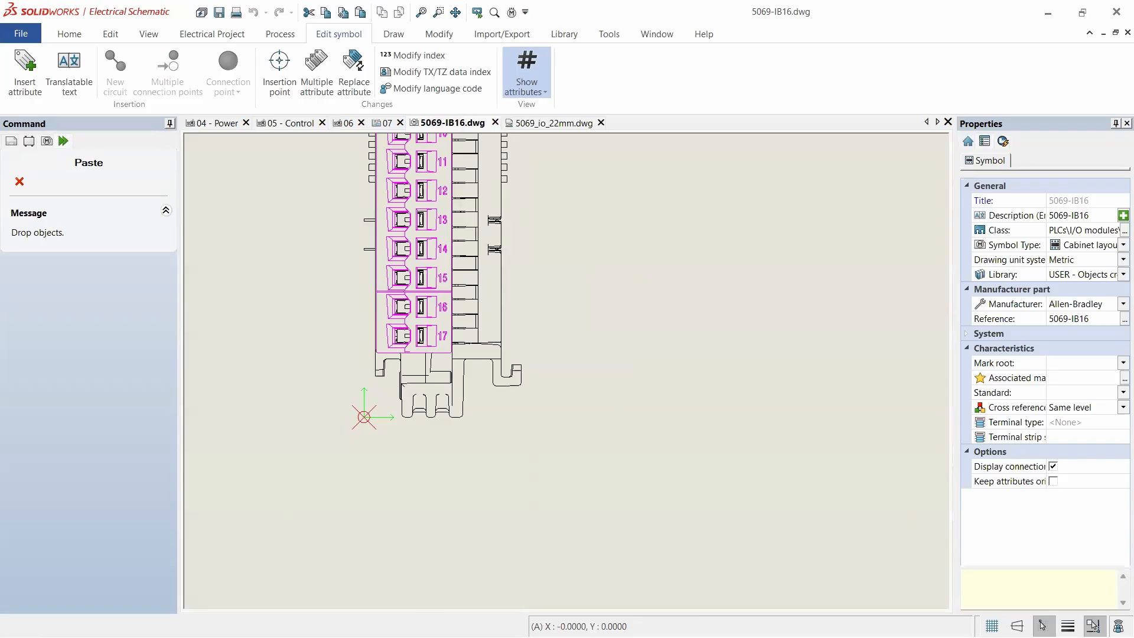
pyautogui.click(363, 417)
# - Examine the pasted front view's width dimensions and its overall size relative to the insertion point
pyautogui.scroll(-5, 507, 354)
pyautogui.scroll(3, 516, 351)
pyautogui.scroll(-3, 587, 324)
pyautogui.scroll(8, 607, 290)
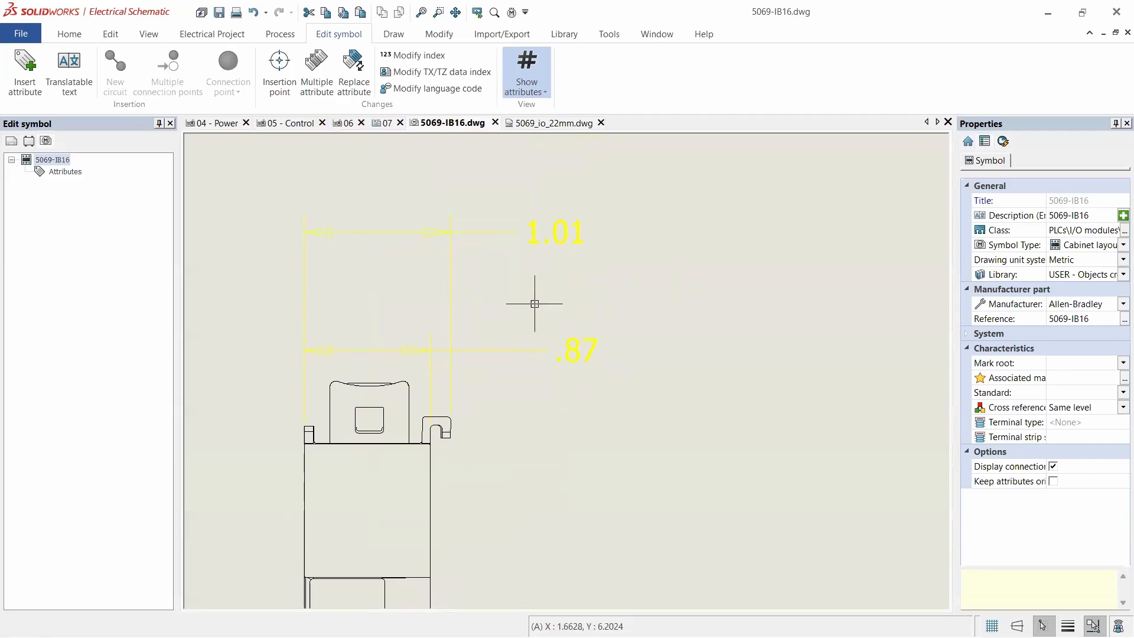
pyautogui.scroll(1, 552, 287)
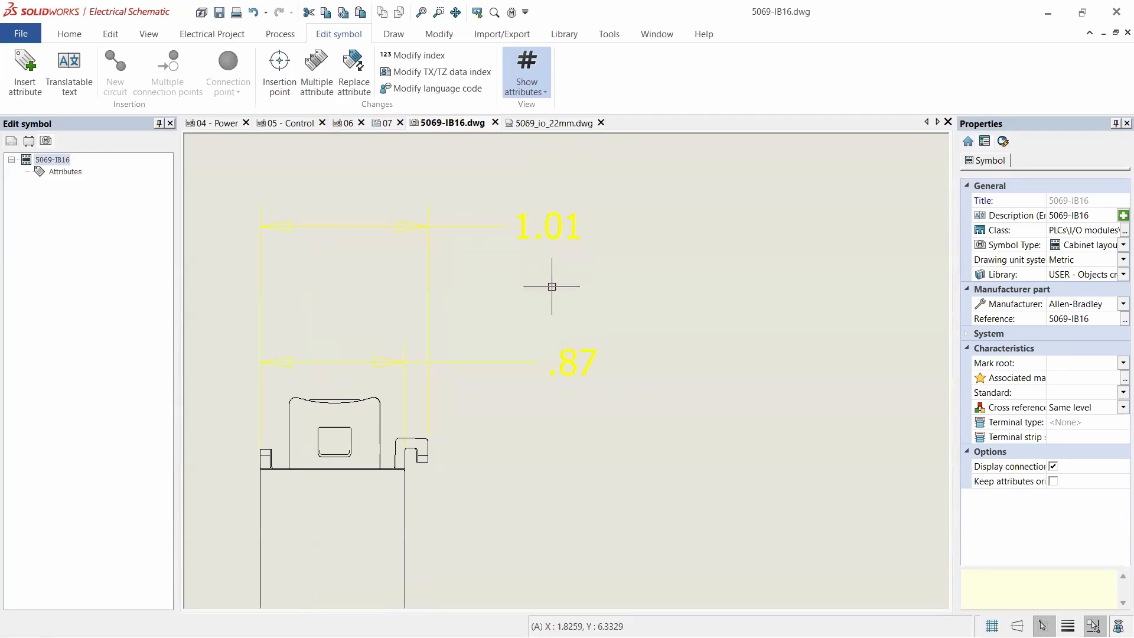
pyautogui.scroll(-6, 464, 314)
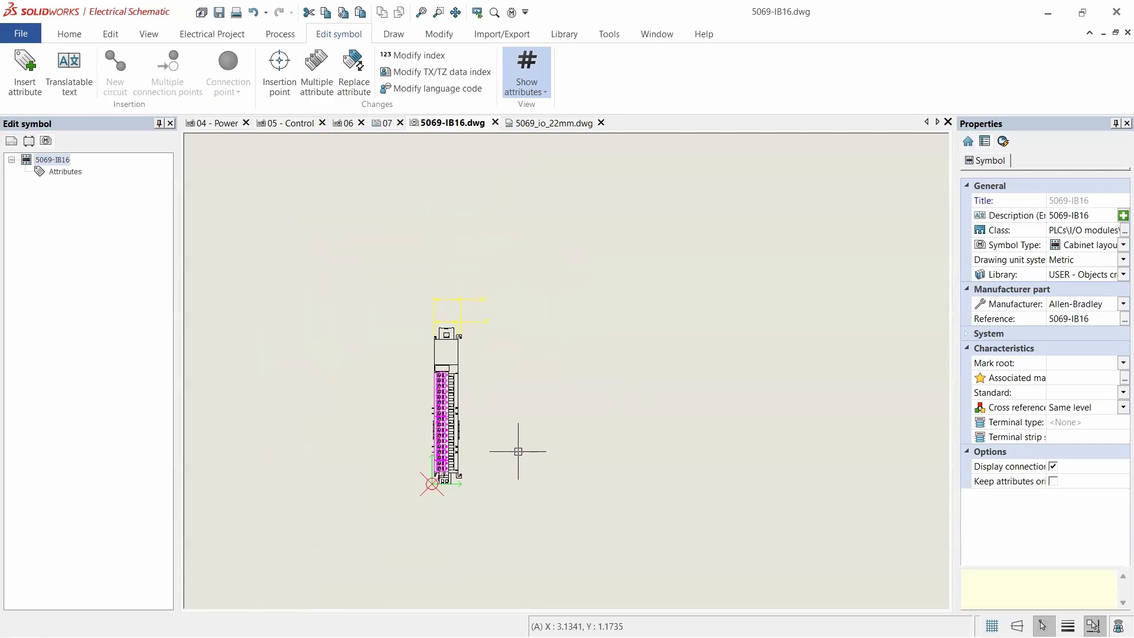
pyautogui.scroll(3, 319, 440)
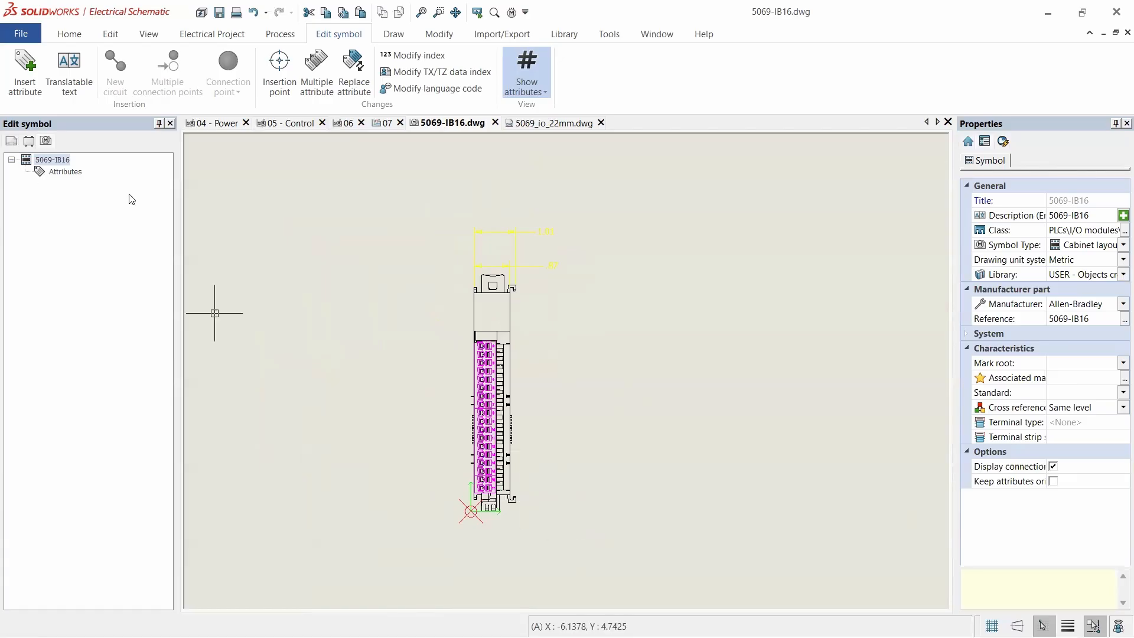
pyautogui.rightClick(64, 172)
pyautogui.click(98, 183)
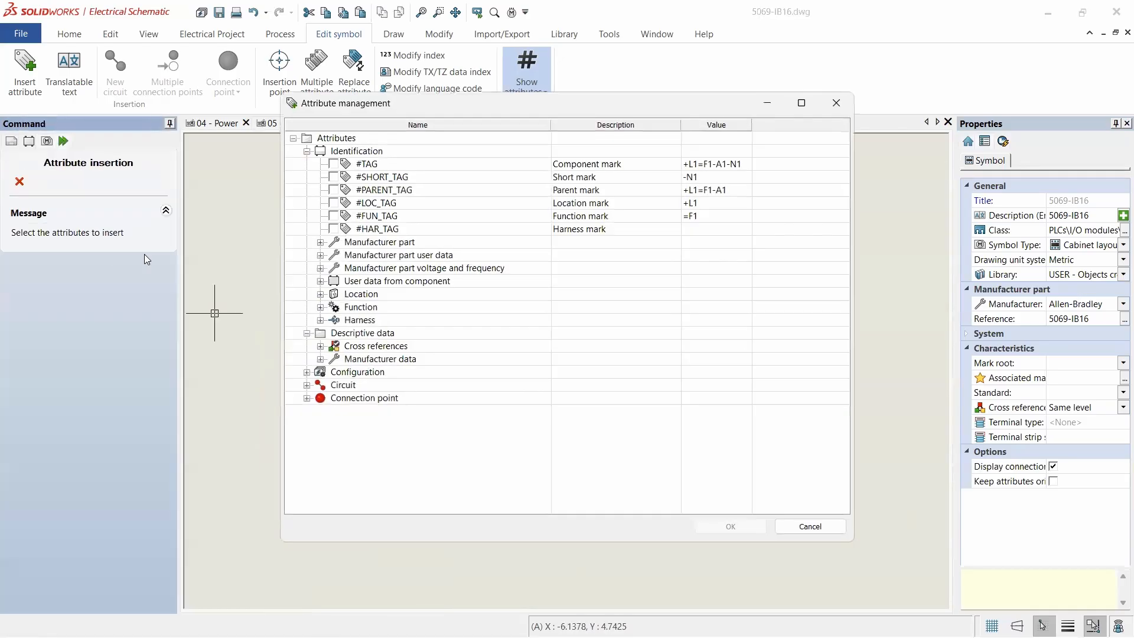
pyautogui.click(728, 526)
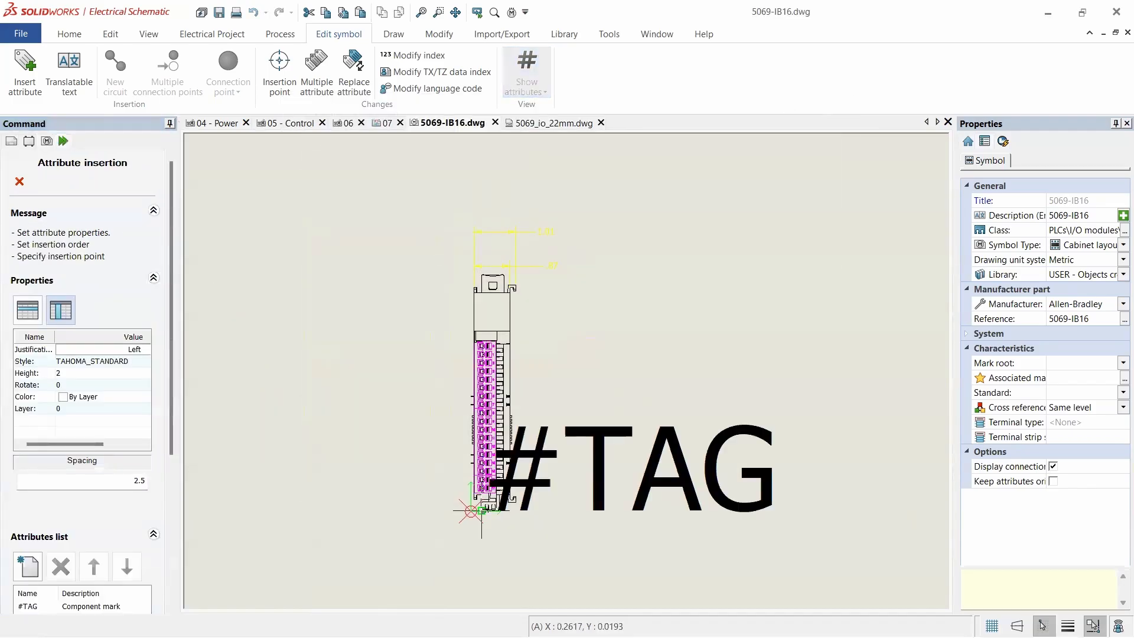
pyautogui.press('Escape')
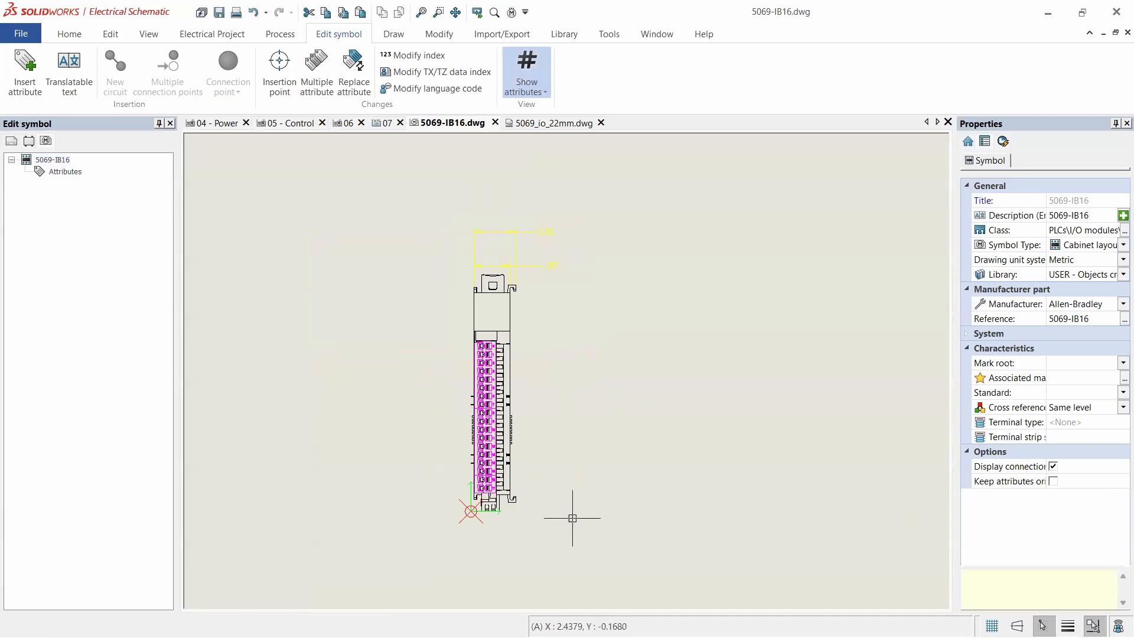
# - Enlarge the pasted module geometry, excluding its width dimensions, by a scale factor of 25.4 about base point 0,0
pyautogui.click(444, 33)
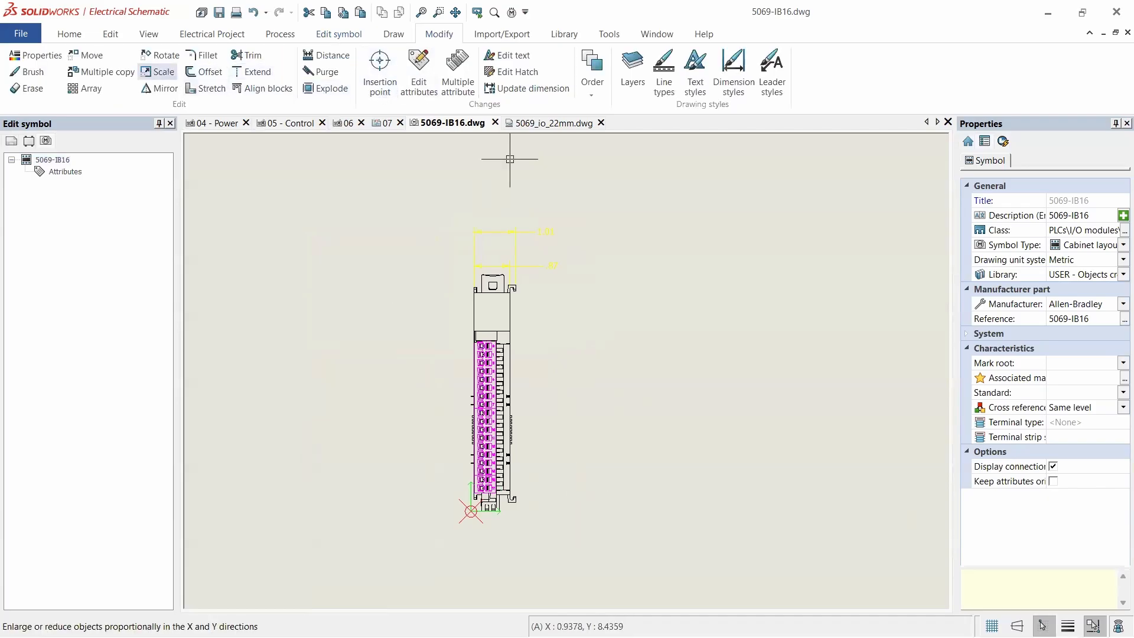
pyautogui.click(550, 540)
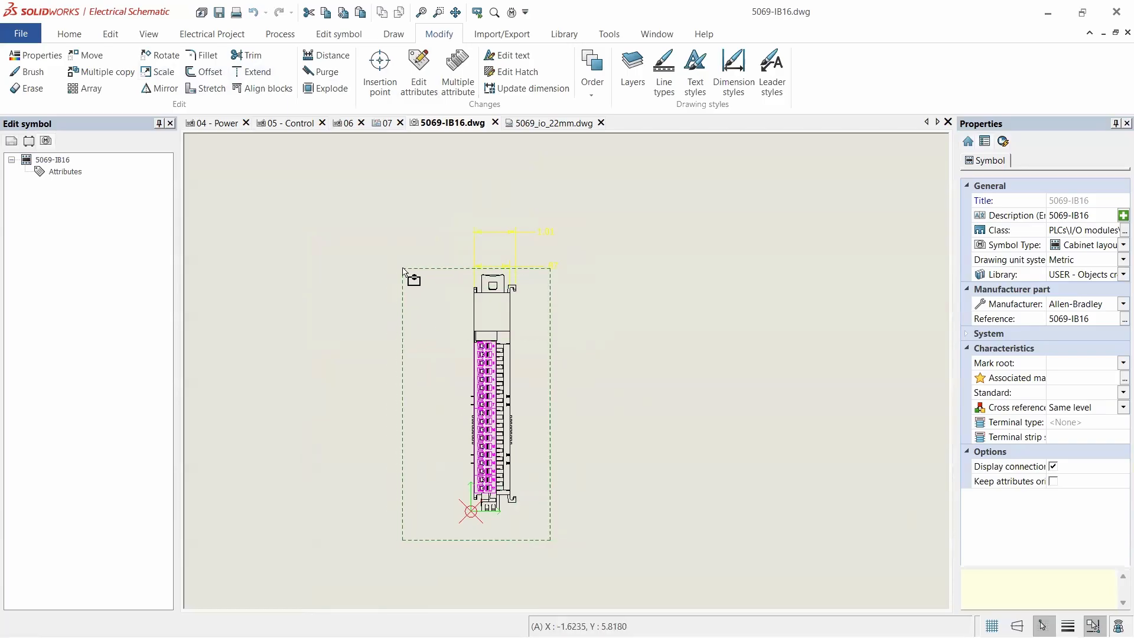
pyautogui.click(403, 271)
pyautogui.press('Escape')
pyautogui.click(440, 540)
pyautogui.click(581, 271)
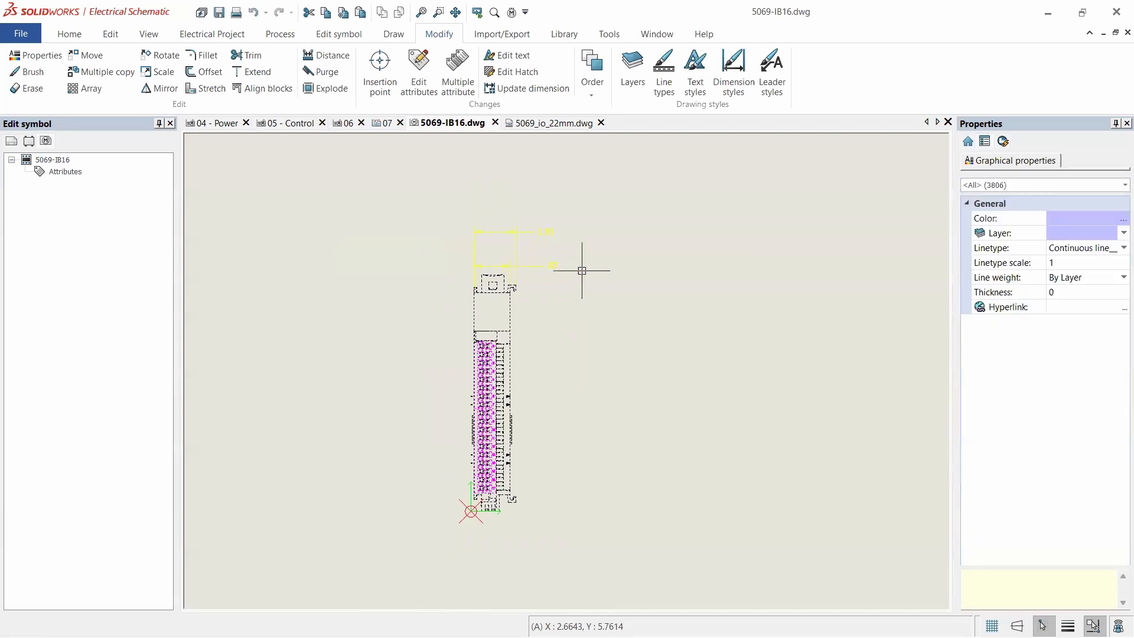
pyautogui.scroll(3, 526, 286)
pyautogui.scroll(2, 519, 339)
pyautogui.scroll(-4, 519, 340)
pyautogui.scroll(1, 519, 473)
pyautogui.scroll(-2, 511, 444)
pyautogui.scroll(1, 502, 295)
pyautogui.scroll(2, 557, 347)
pyautogui.scroll(-3, 499, 451)
pyautogui.scroll(2, 498, 451)
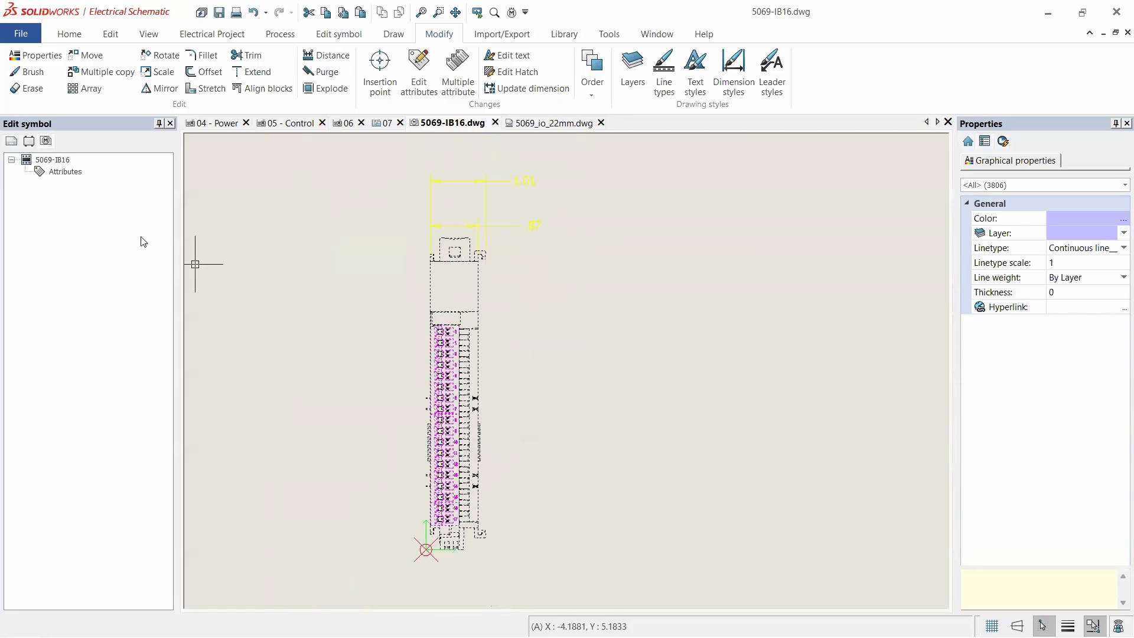
pyautogui.click(158, 72)
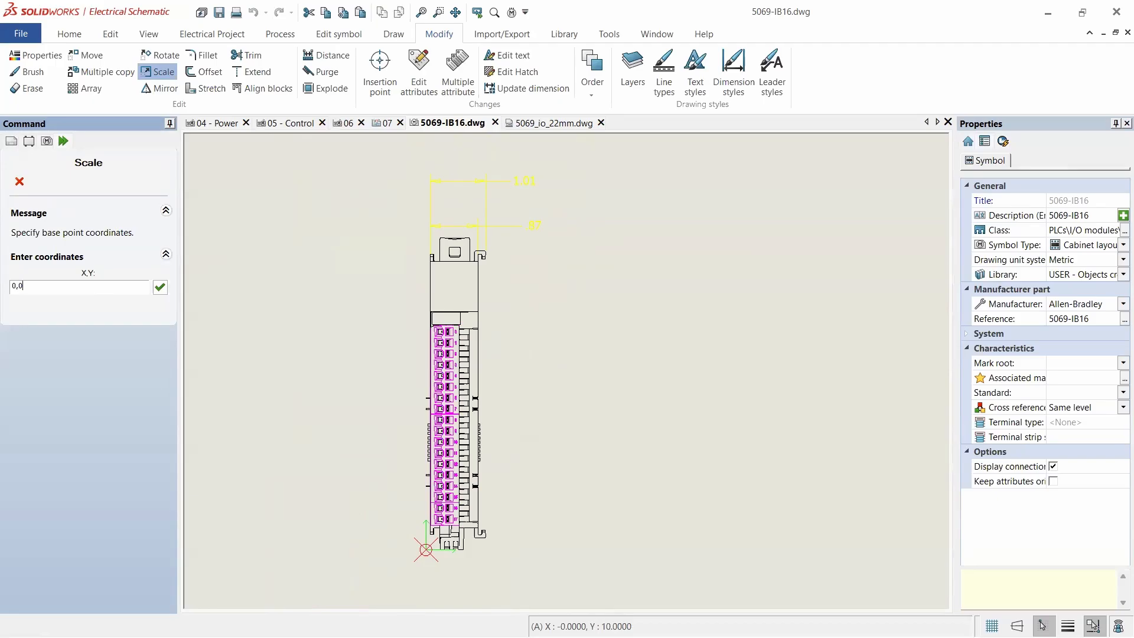
pyautogui.write('0,0')
pyautogui.press('Return')
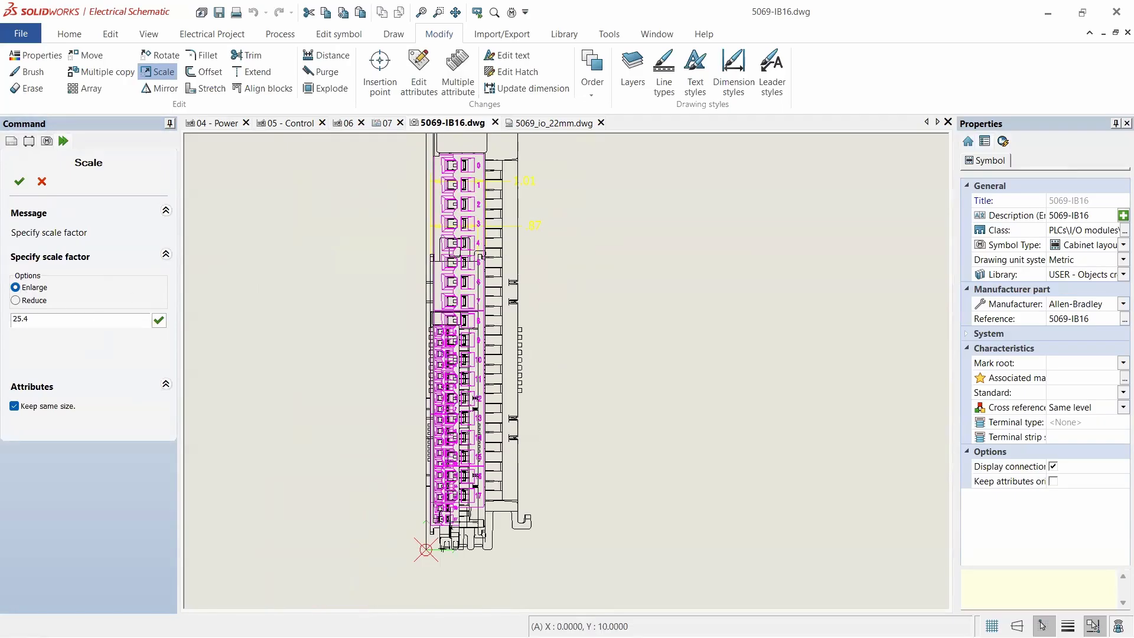
pyautogui.click(159, 320)
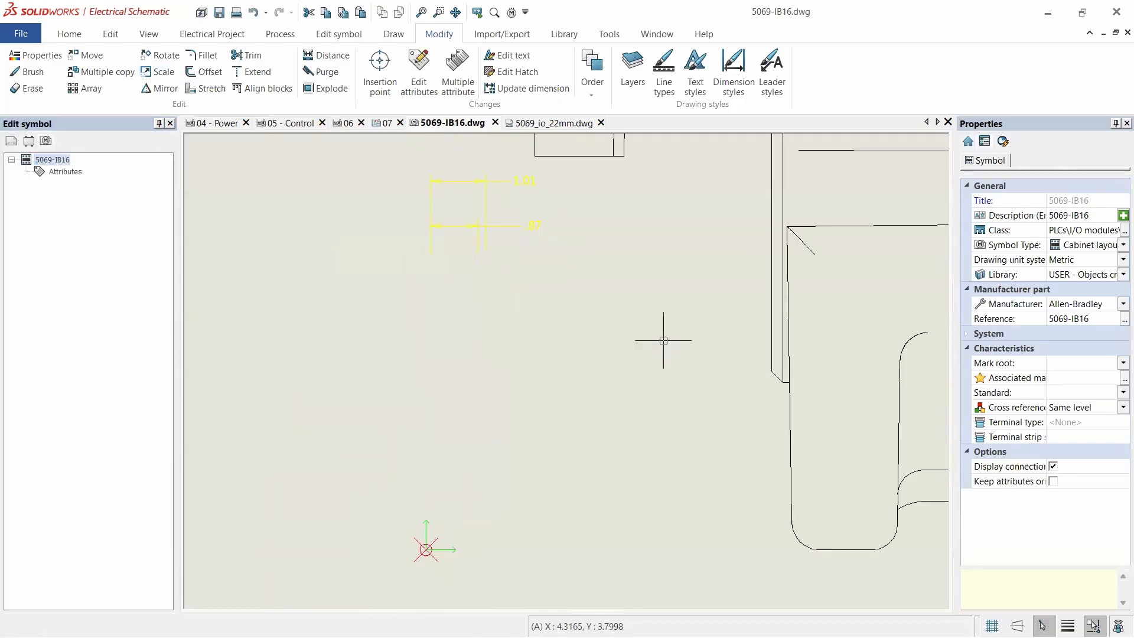
# - Delete the two unscaled width dimensions left over near the footprint's origin
pyautogui.scroll(-4, 463, 332)
pyautogui.scroll(5, 472, 319)
pyautogui.moveTo(544, 337); pyautogui.dragTo(413, 211)
pyautogui.press('Delete')
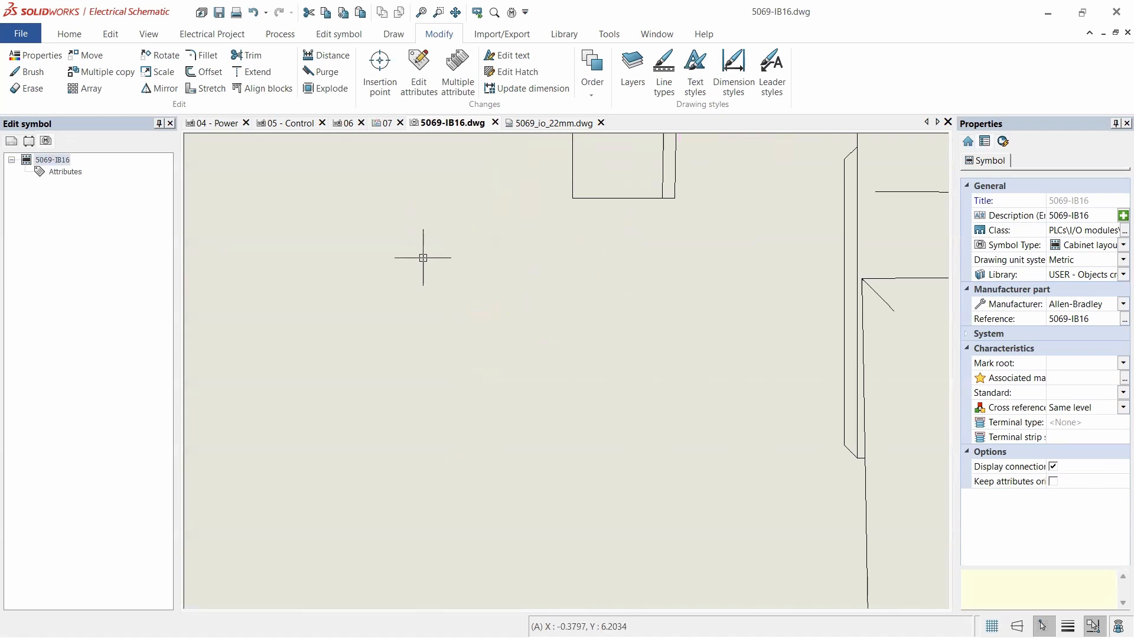
# - Check the upper end of the scaled footprint and return to the 5069_io_22mm.dwg drawing
pyautogui.scroll(-6, 489, 392)
pyautogui.scroll(-3, 493, 391)
pyautogui.scroll(-2, 523, 245)
pyautogui.scroll(8, 514, 157)
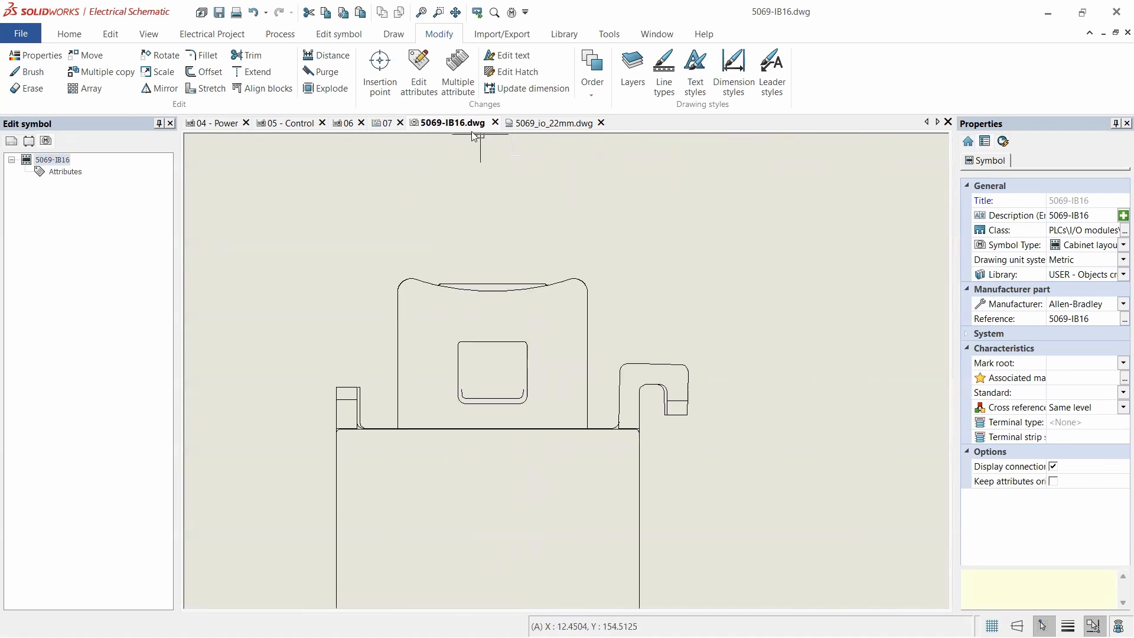
pyautogui.click(542, 124)
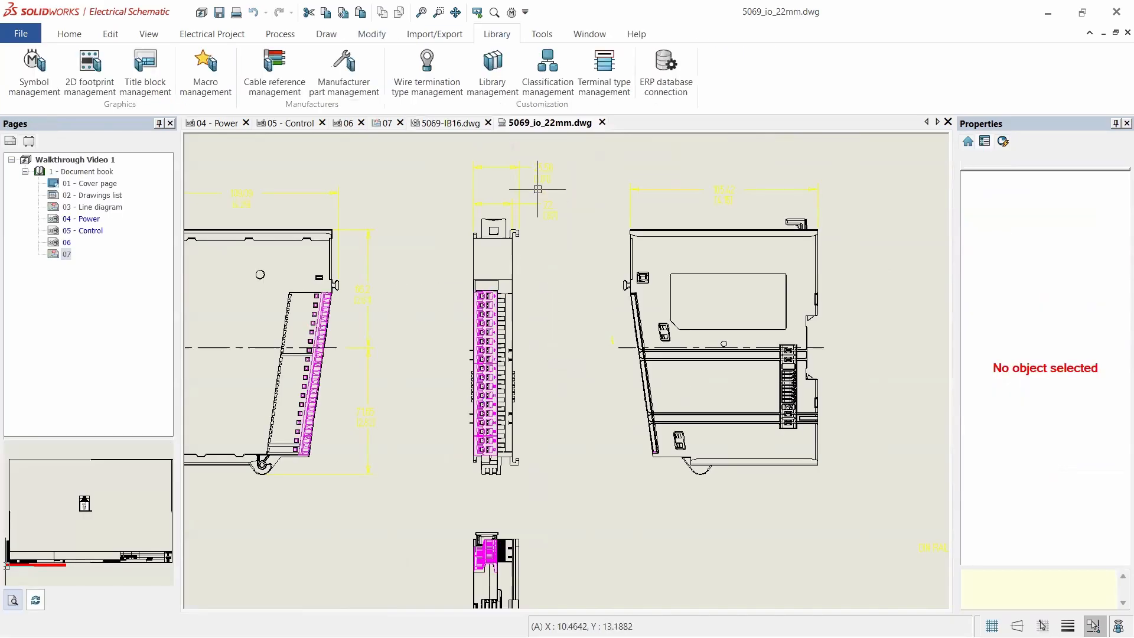
# - In the 5069-IB16.dwg symbol drawing, measure the module's overall width across its upper outer hooks with a linear dimension
pyautogui.click(458, 124)
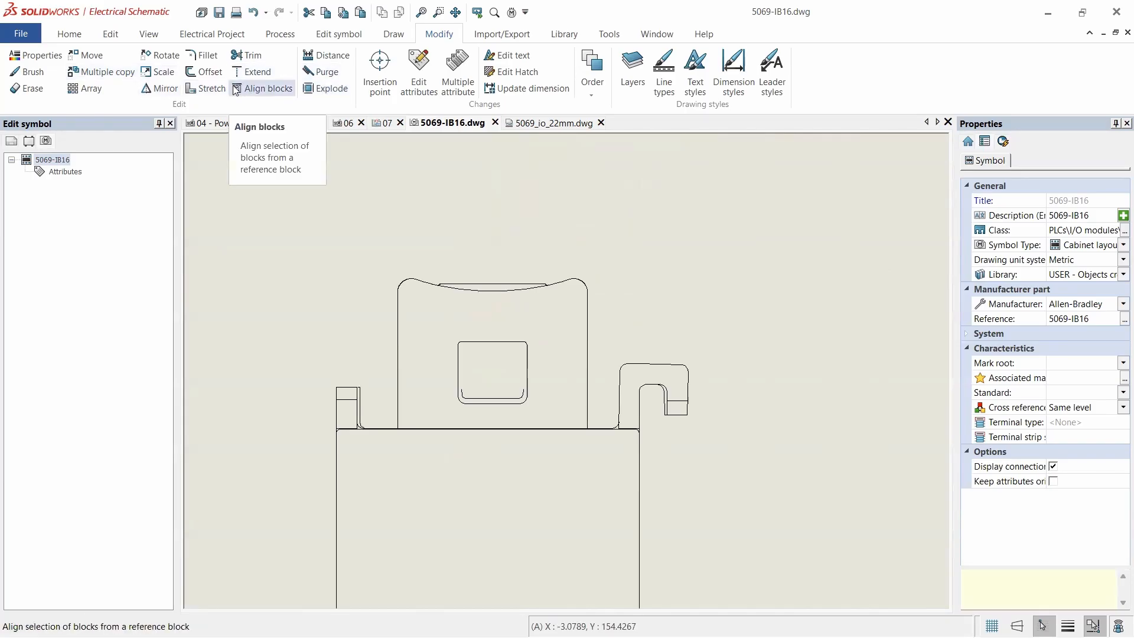
pyautogui.click(394, 34)
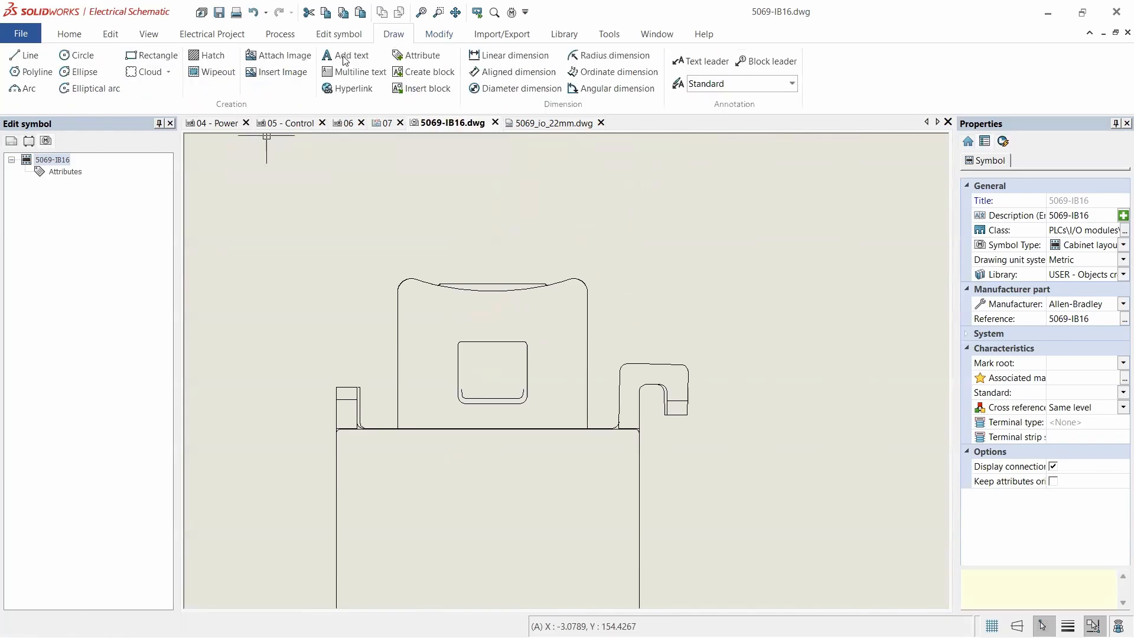
pyautogui.click(512, 57)
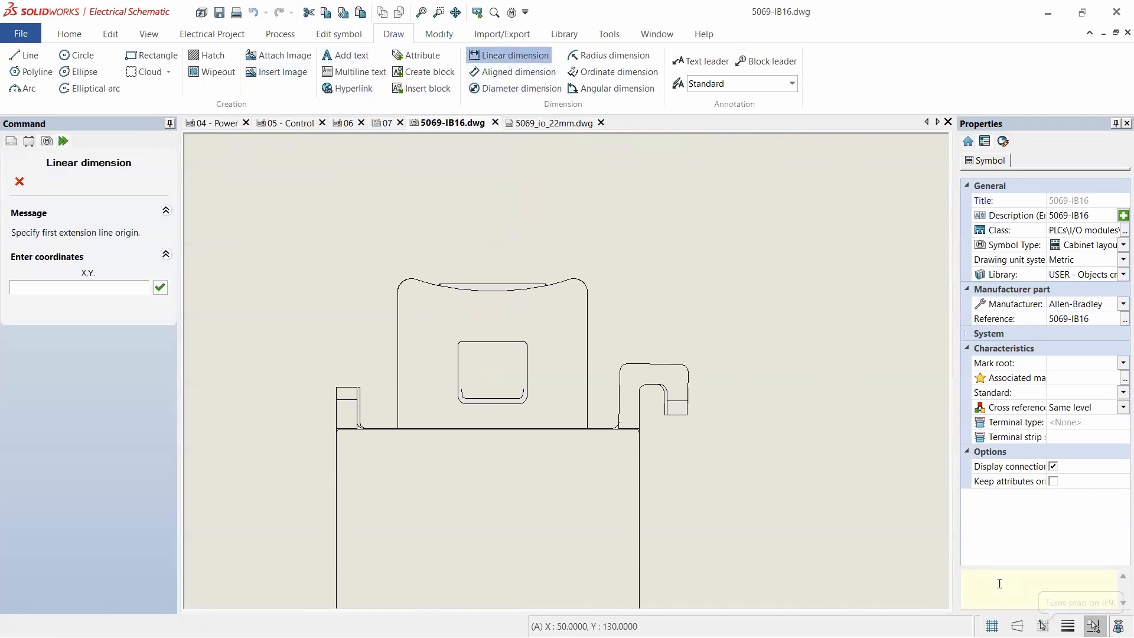
pyautogui.click(689, 371)
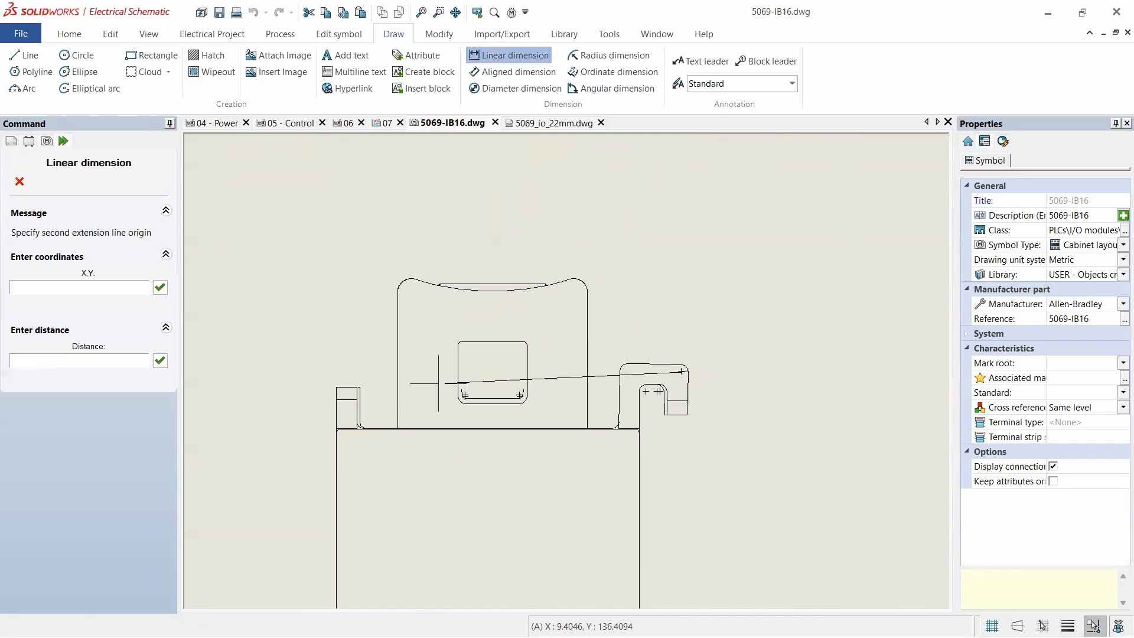
pyautogui.click(336, 387)
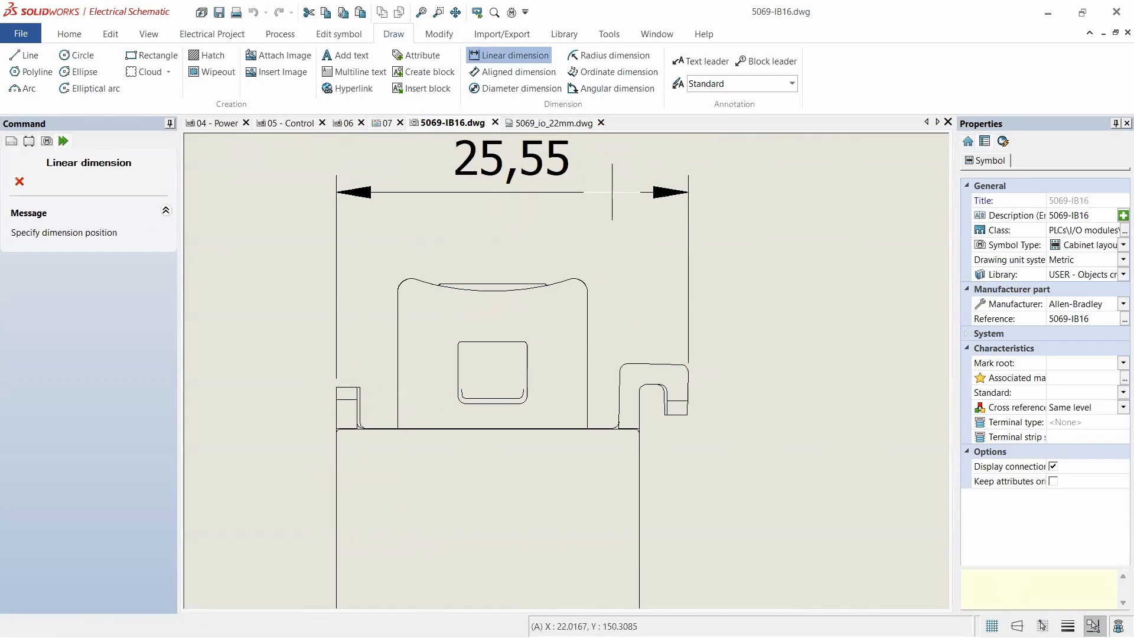
pyautogui.press('Escape')
# - Select the entire module geometry and examine how its lower end sits relative to the symbol's insertion point
pyautogui.scroll(-5, 491, 235)
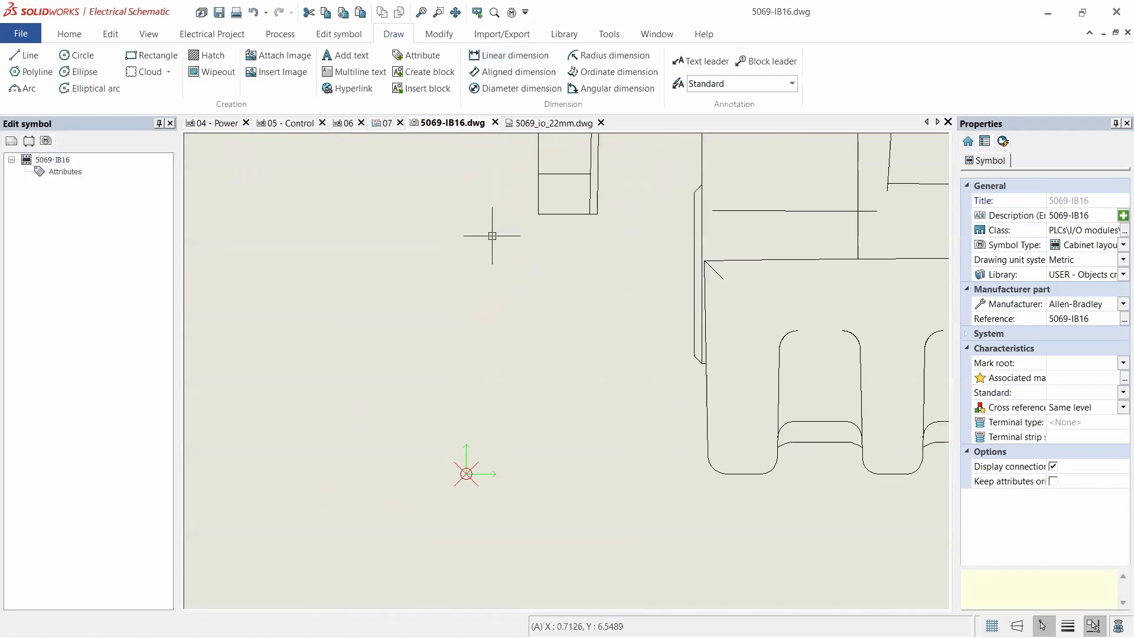
pyautogui.scroll(-3, 502, 245)
pyautogui.scroll(-5, 577, 353)
pyautogui.scroll(3, 607, 282)
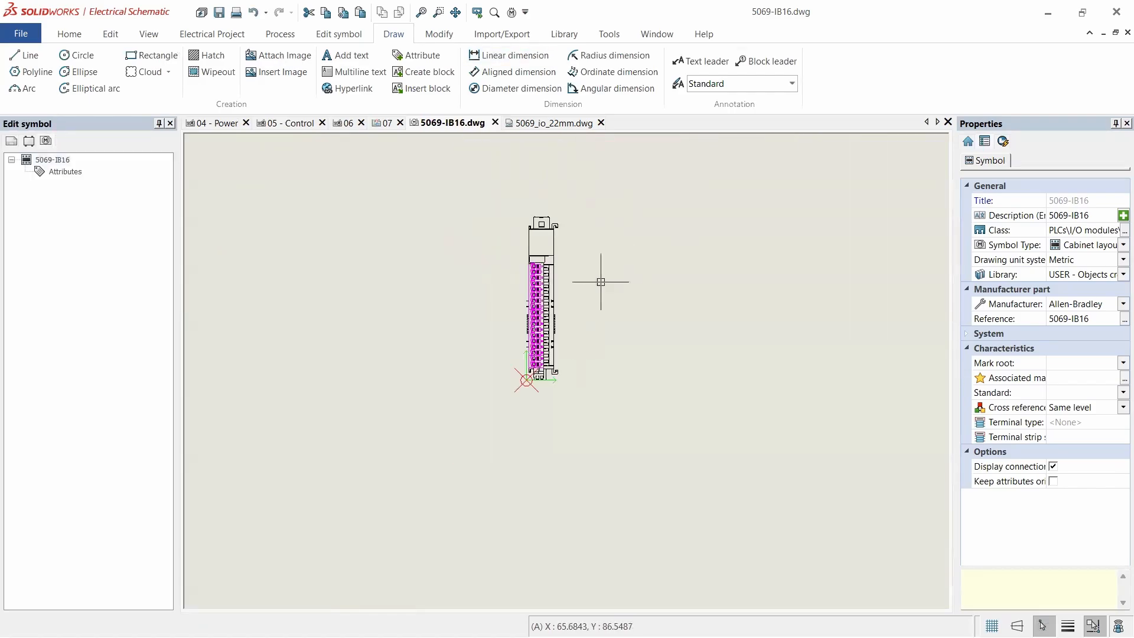
pyautogui.scroll(-3, 610, 302)
pyautogui.scroll(3, 588, 267)
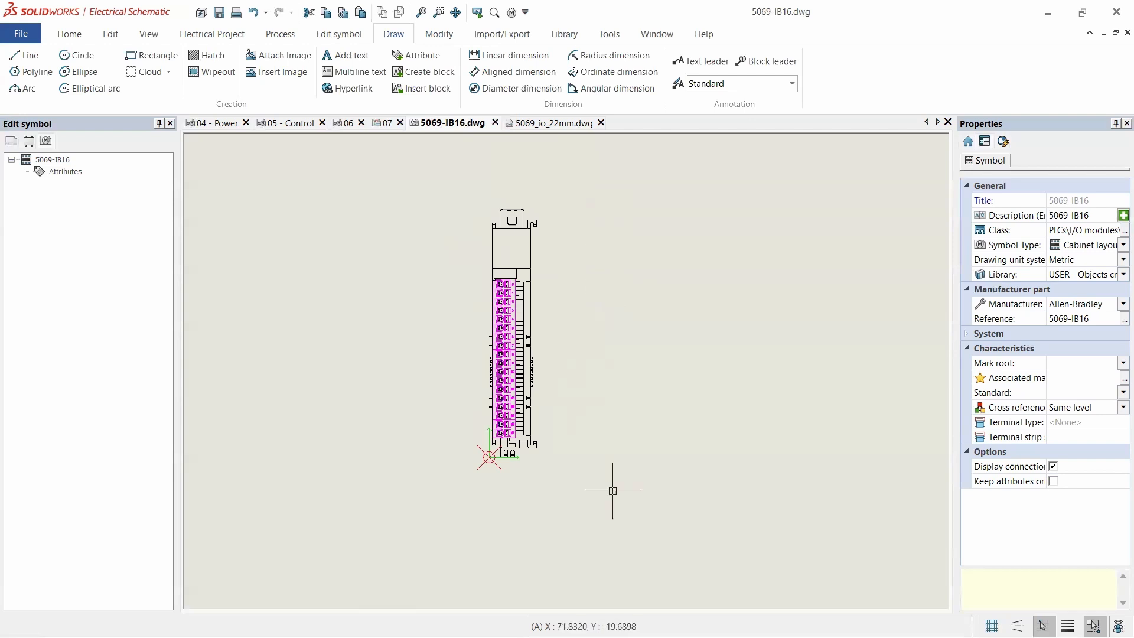
pyautogui.scroll(2, 572, 295)
pyautogui.moveTo(469, 326); pyautogui.dragTo(443, 177)
pyautogui.scroll(2, 517, 446)
pyautogui.scroll(2, 498, 399)
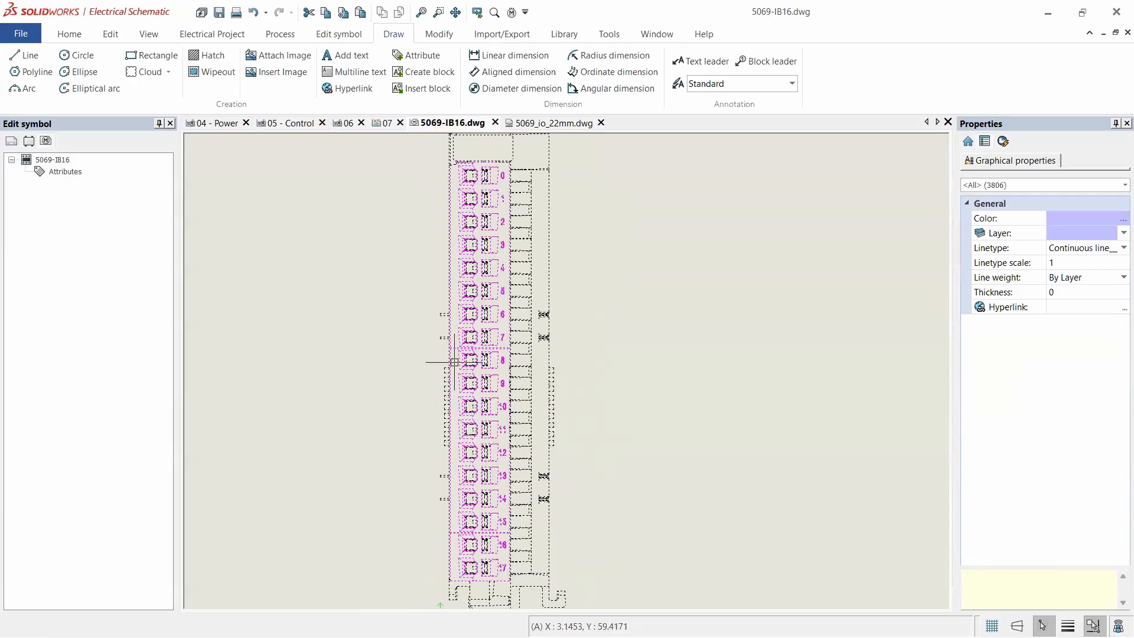
pyautogui.scroll(-3, 454, 362)
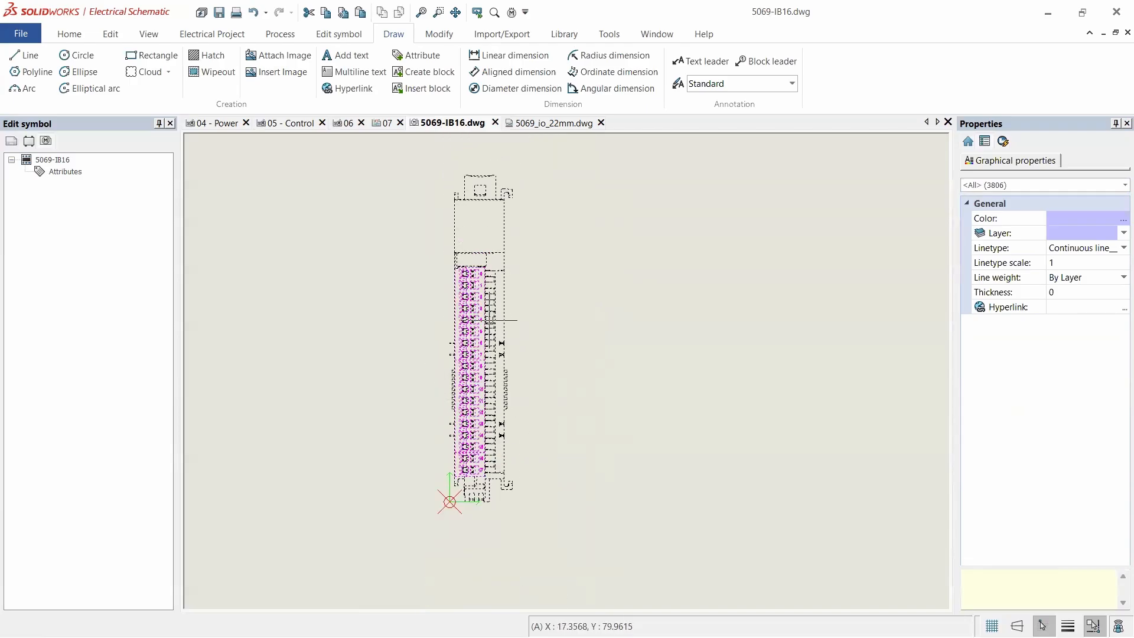
pyautogui.scroll(6, 501, 342)
pyautogui.scroll(-4, 443, 351)
pyautogui.scroll(-2, 443, 351)
pyautogui.scroll(5, 435, 456)
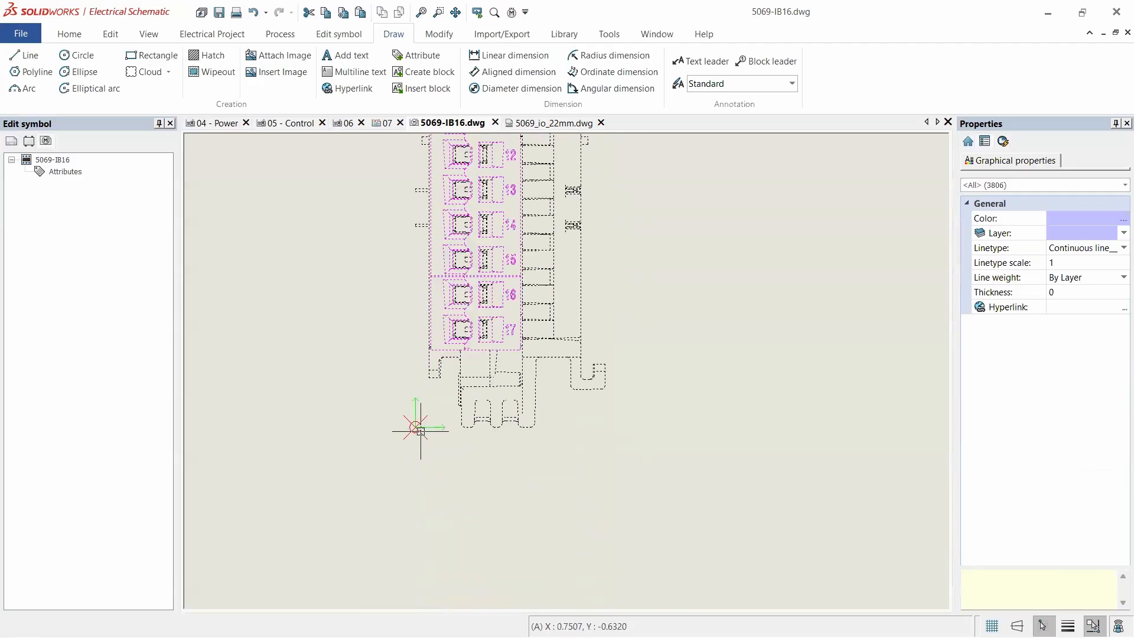
pyautogui.scroll(4, 420, 425)
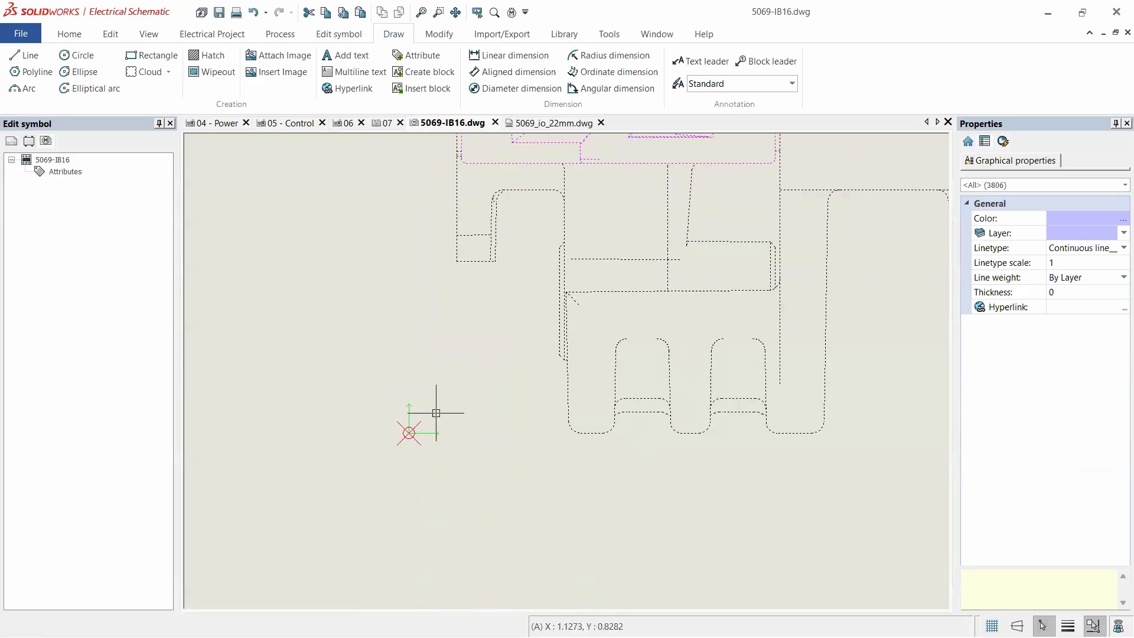
pyautogui.press('Escape')
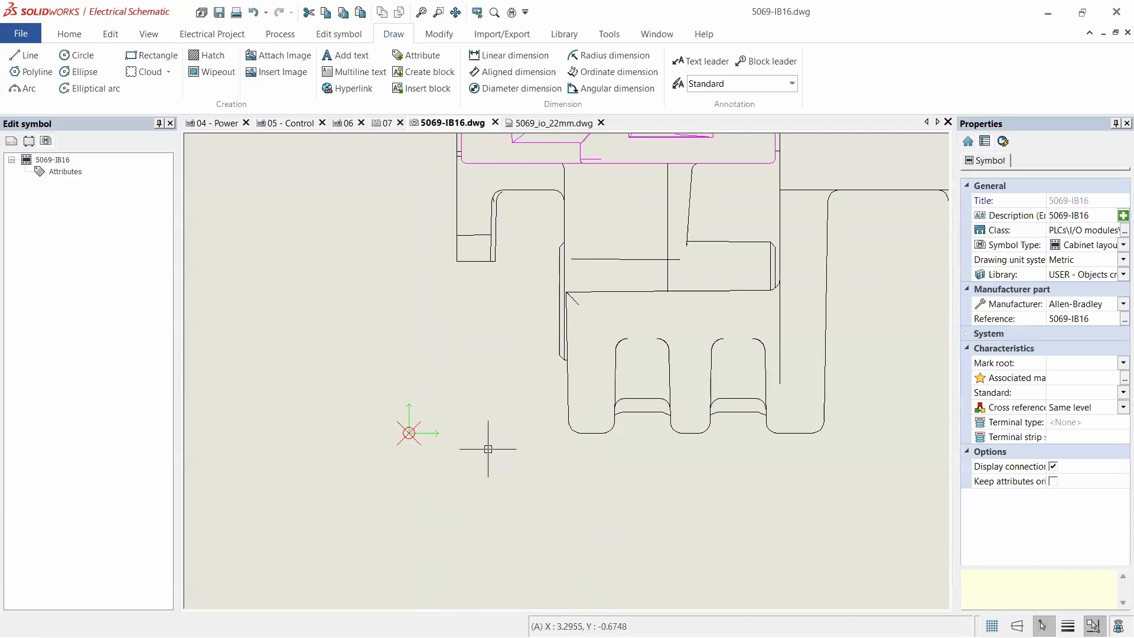
# - Start the Insertion point command for the 5069-IB16 symbol, with the whole module in view
pyautogui.scroll(-4, 525, 436)
pyautogui.scroll(2, 532, 434)
pyautogui.scroll(3, 517, 434)
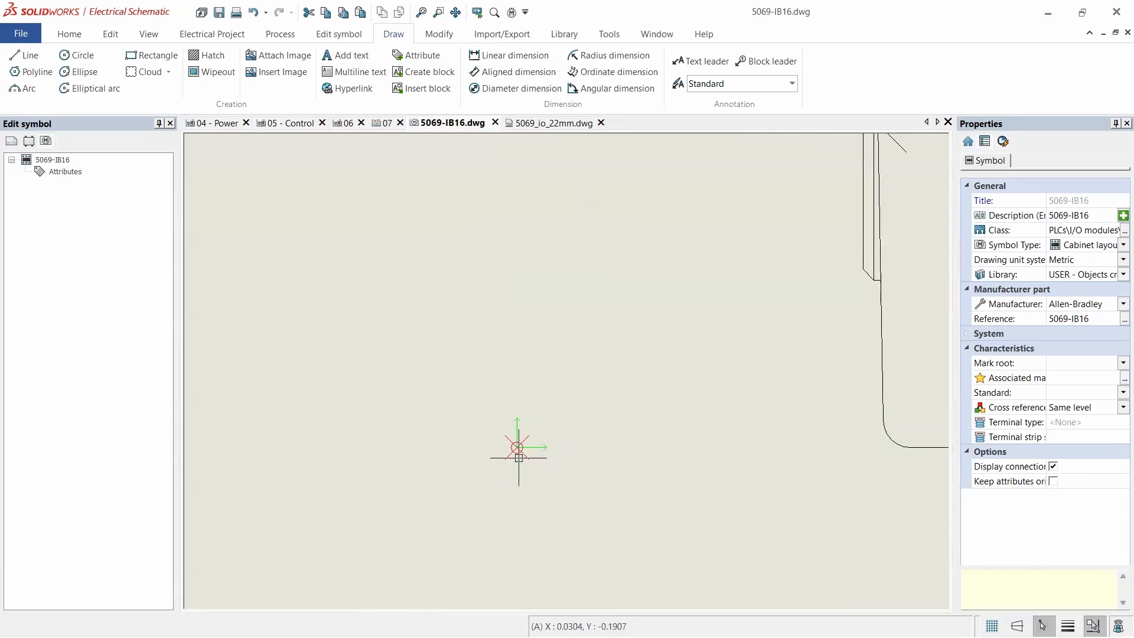
pyautogui.scroll(-3, 543, 446)
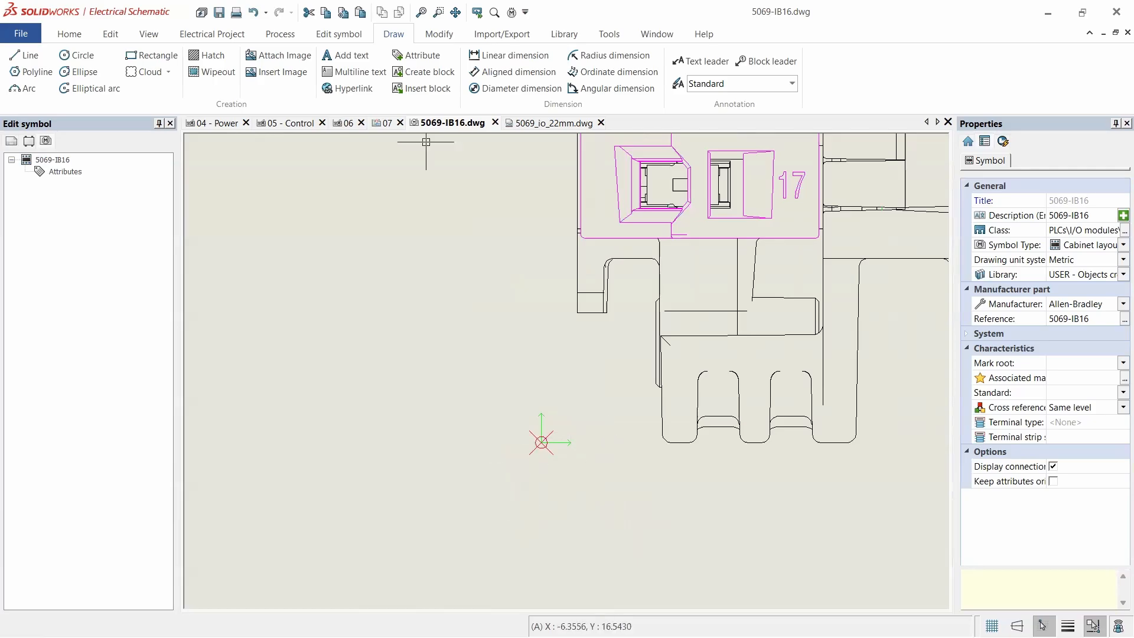
pyautogui.click(334, 38)
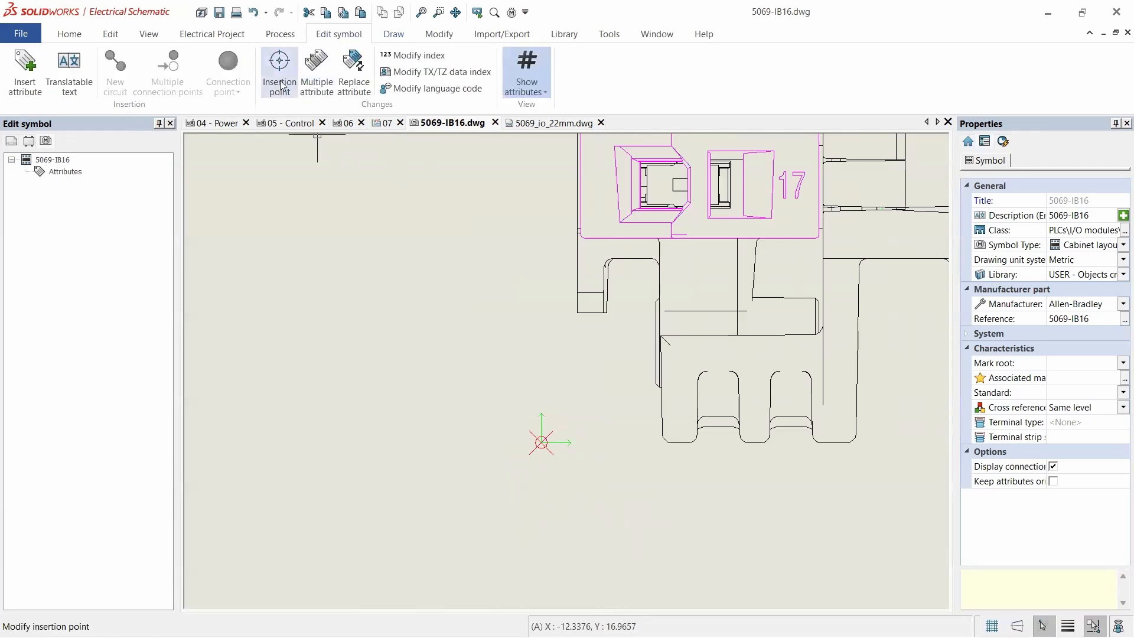
pyautogui.click(279, 87)
pyautogui.scroll(-5, 407, 383)
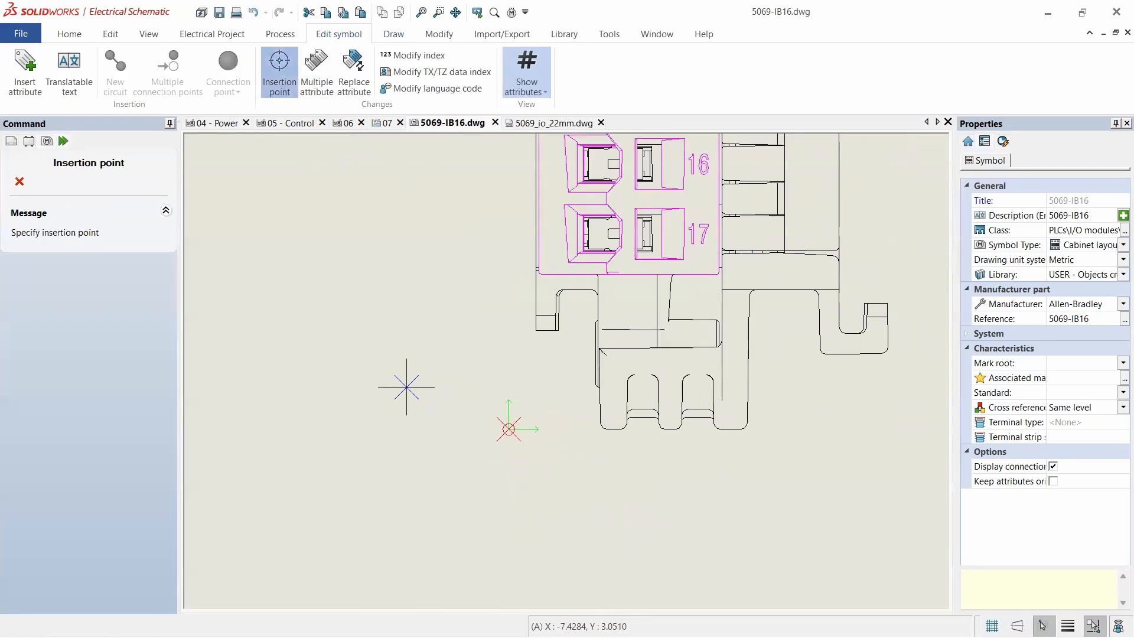
pyautogui.scroll(-2, 408, 385)
pyautogui.scroll(-2, 369, 201)
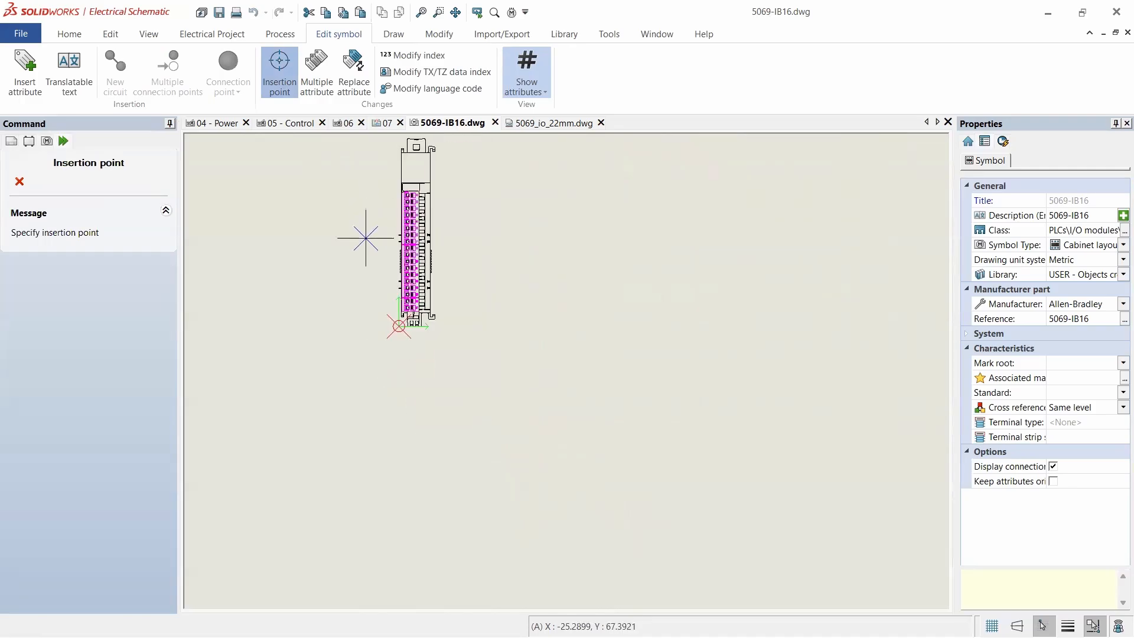
pyautogui.scroll(2, 372, 181)
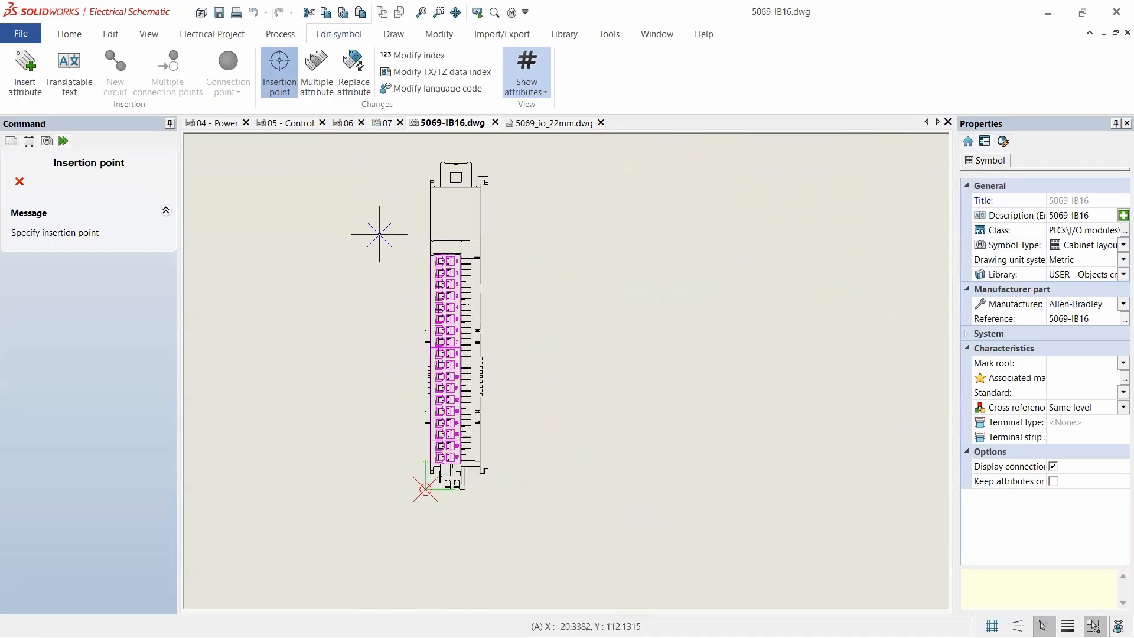
pyautogui.scroll(3, 369, 227)
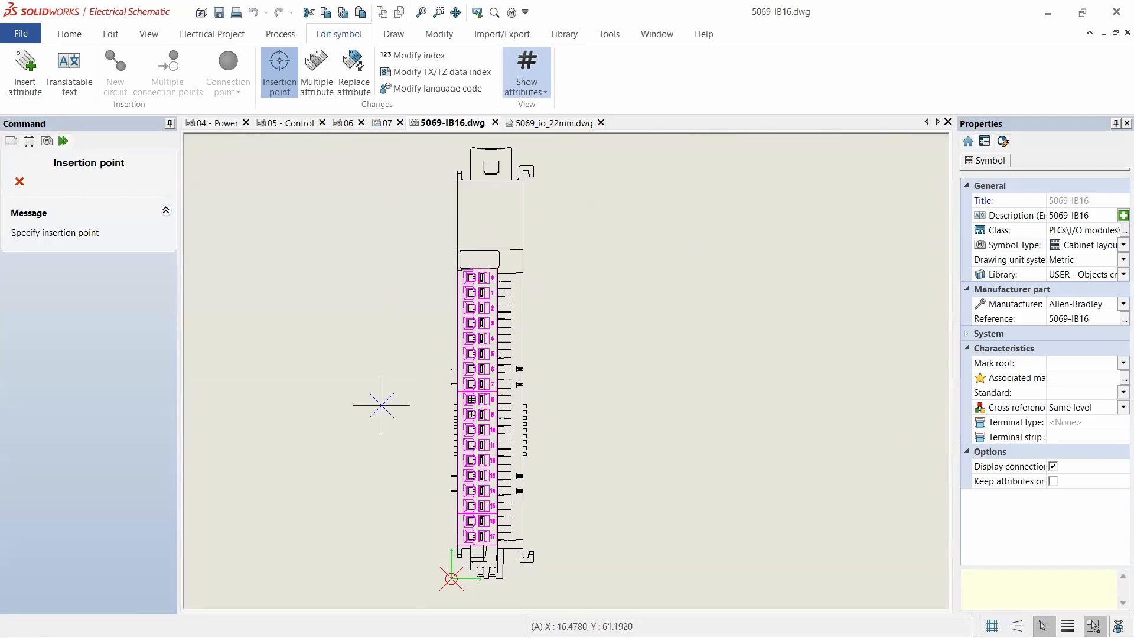
# - Switch to the 5069_io_22mm.dwg drawing and examine the module's side and front views, including the front view's protruding edges and lower hooks
pyautogui.click(549, 122)
pyautogui.scroll(-1, 342, 406)
pyautogui.scroll(5, 378, 354)
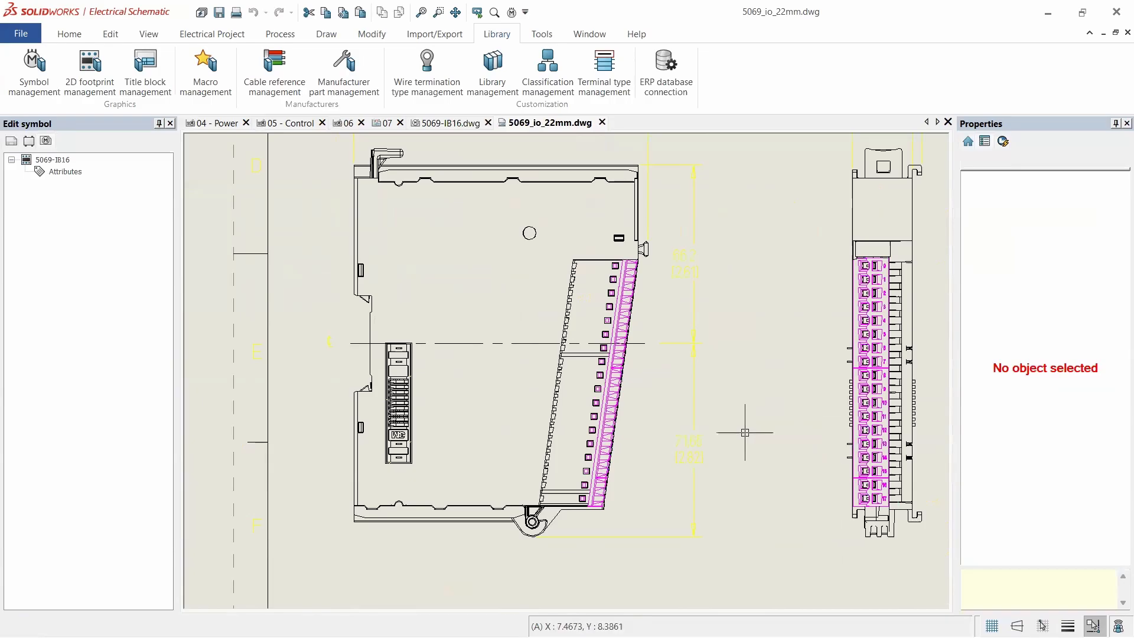
pyautogui.scroll(5, 745, 432)
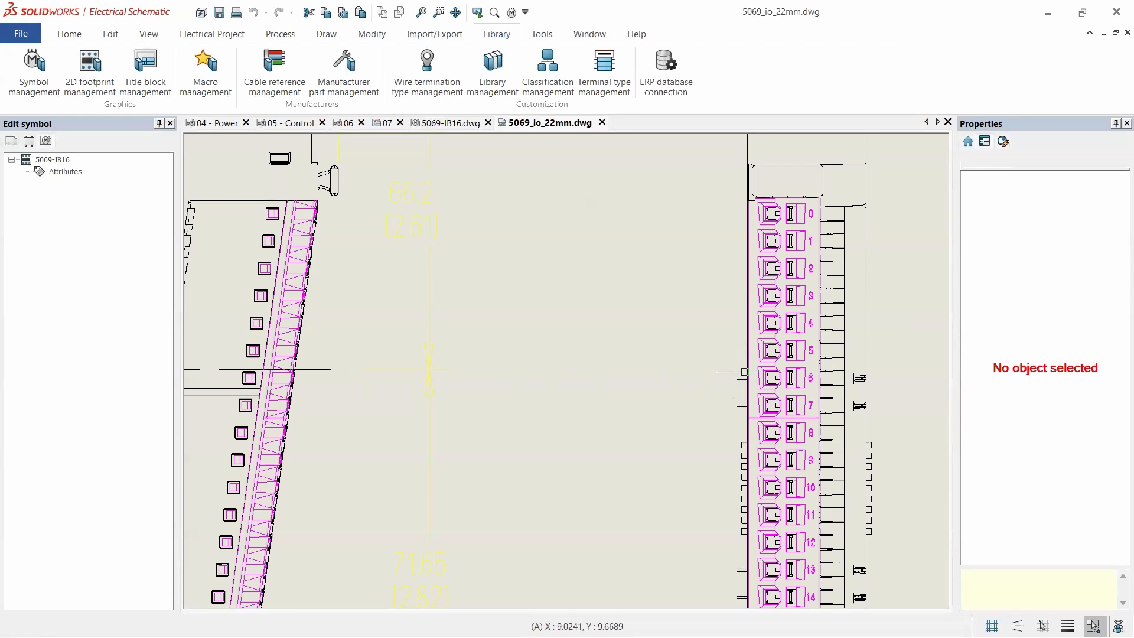
pyautogui.scroll(5, 745, 372)
pyautogui.scroll(-5, 734, 428)
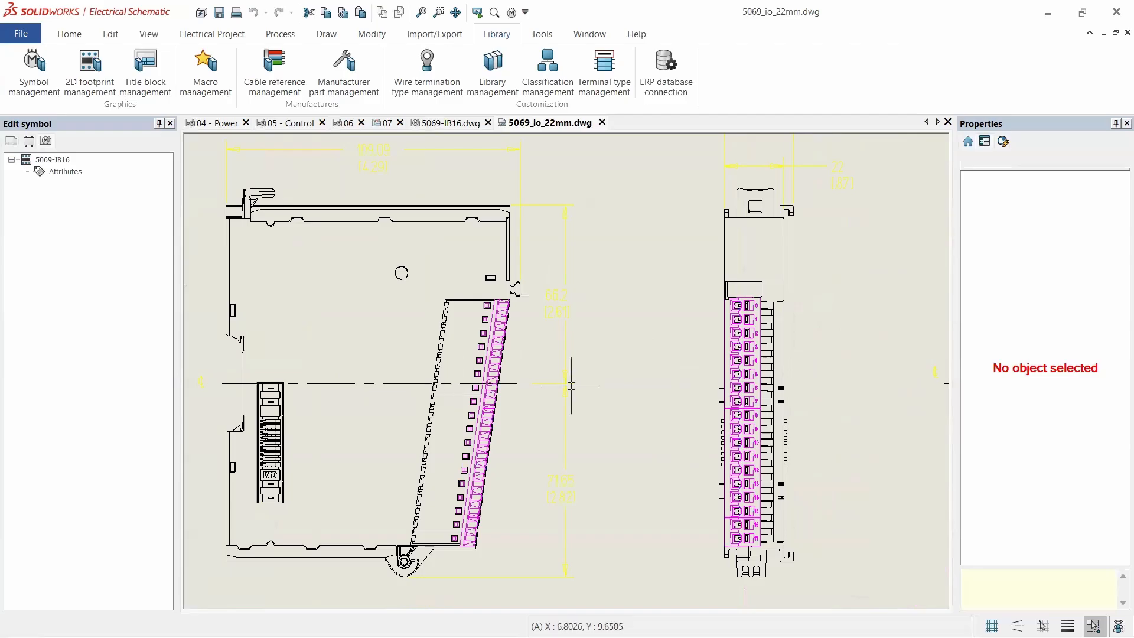
pyautogui.scroll(2, 667, 374)
pyautogui.scroll(6, 775, 405)
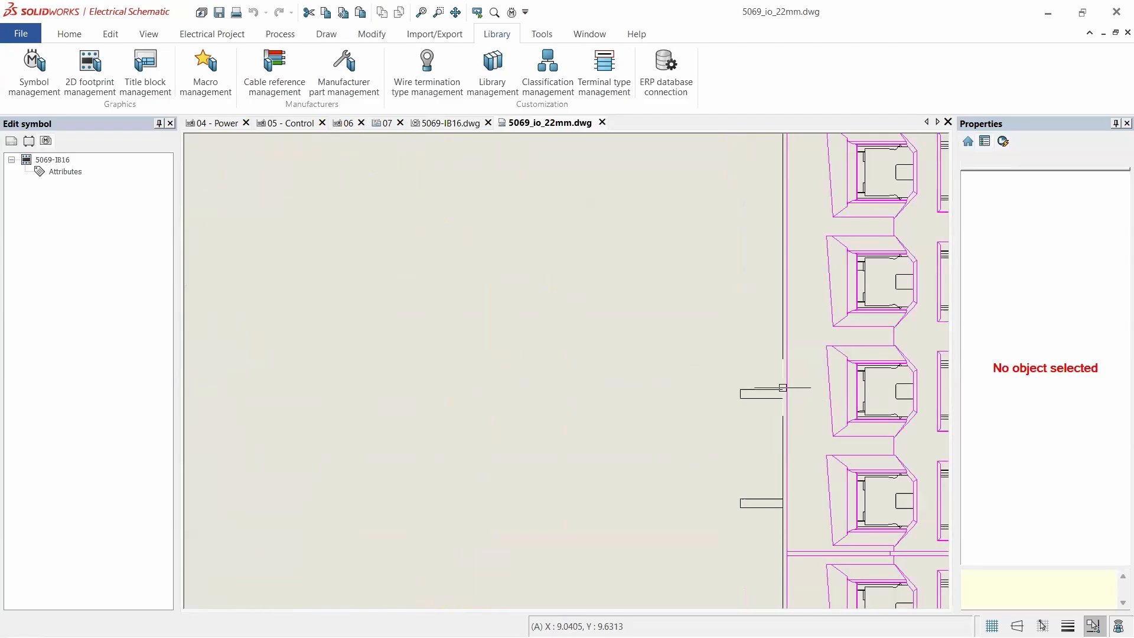
pyautogui.scroll(-6, 466, 303)
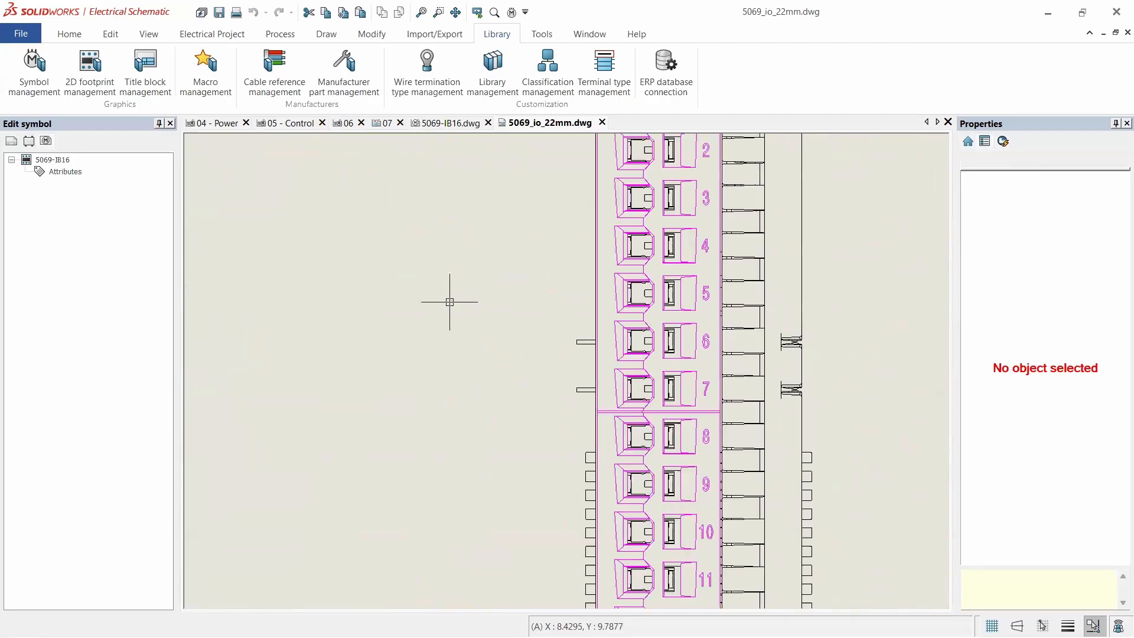
pyautogui.scroll(3, 451, 307)
pyautogui.scroll(-3, 454, 355)
pyautogui.scroll(-3, 452, 382)
pyautogui.scroll(8, 554, 484)
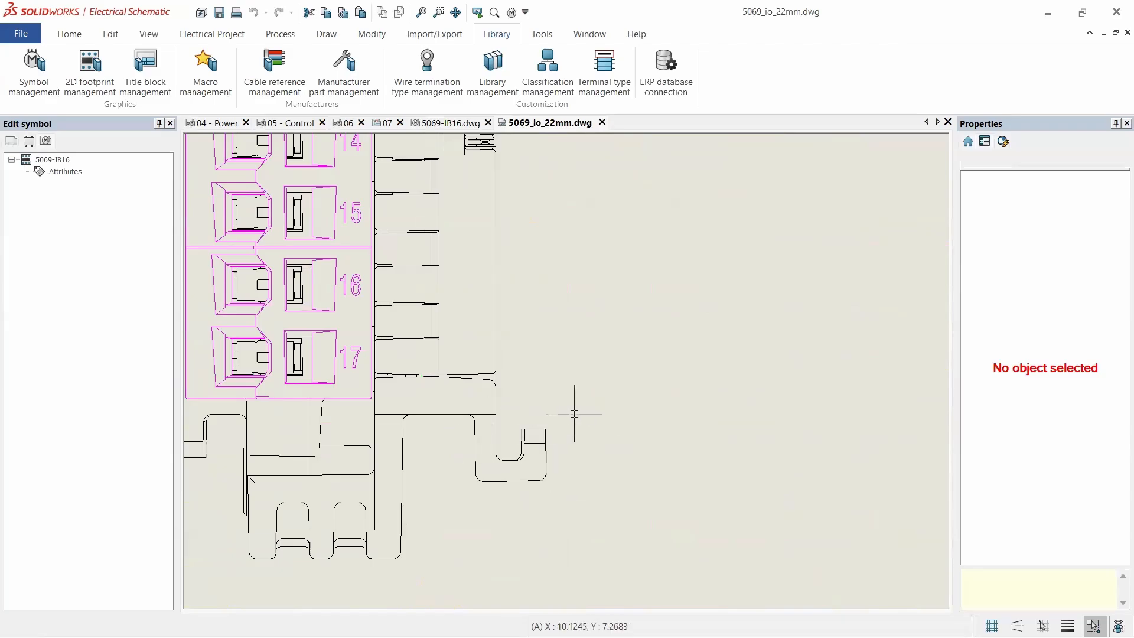
pyautogui.scroll(-5, 577, 407)
pyautogui.scroll(4, 499, 309)
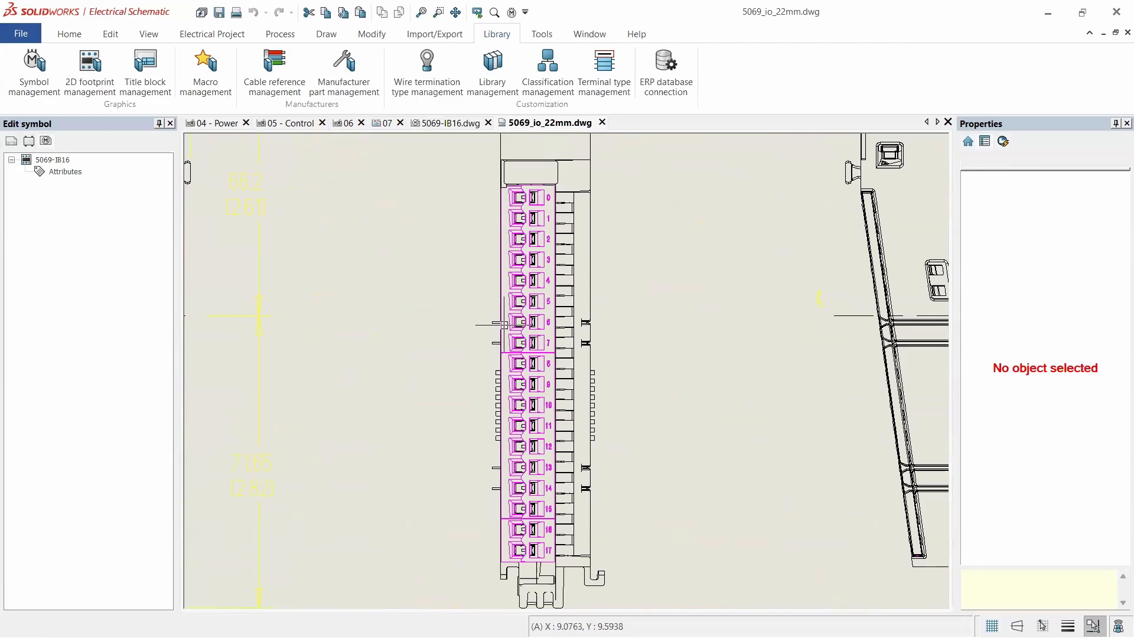
# - Examine the small tabs protruding from the module's left side beside terminals 6 and 7 in the front view
pyautogui.scroll(6, 500, 324)
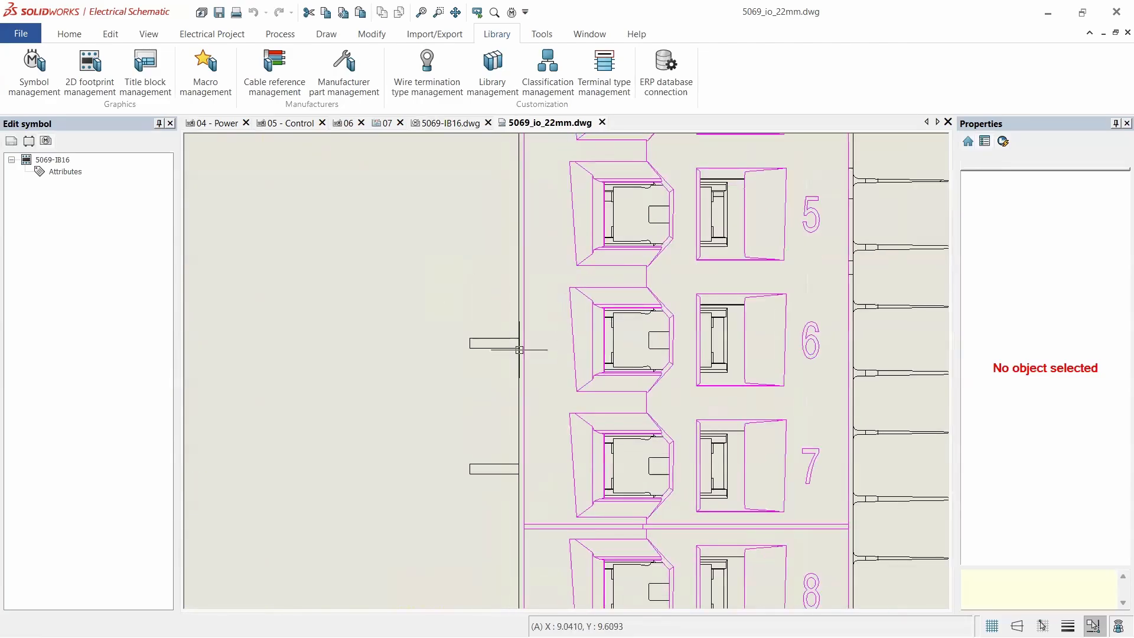
pyautogui.scroll(-2, 471, 321)
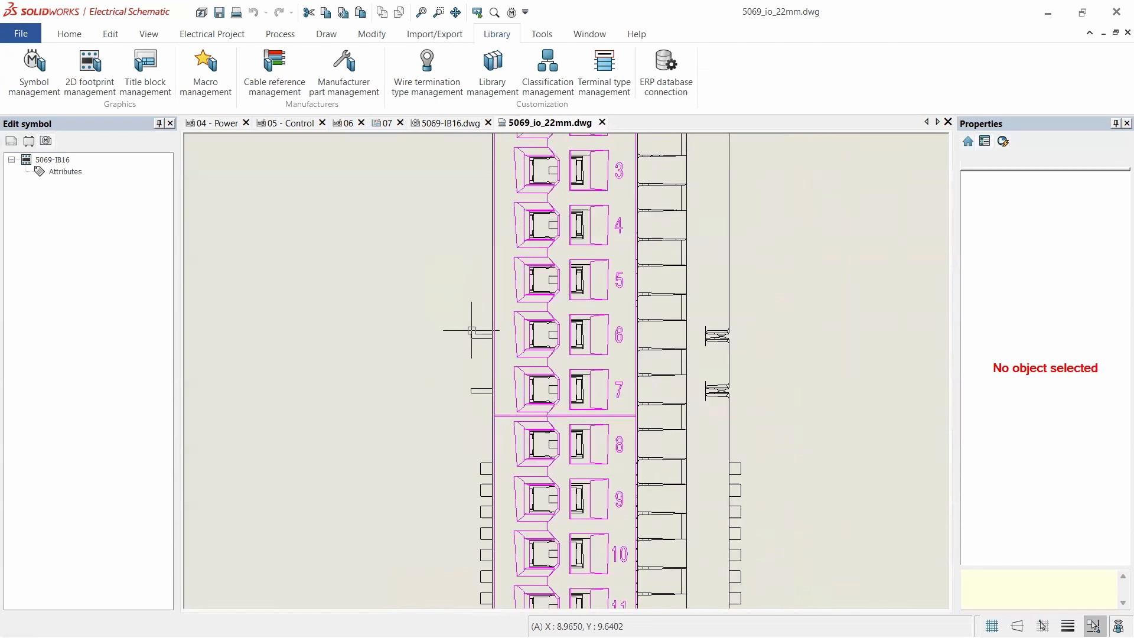
pyautogui.scroll(-2, 472, 331)
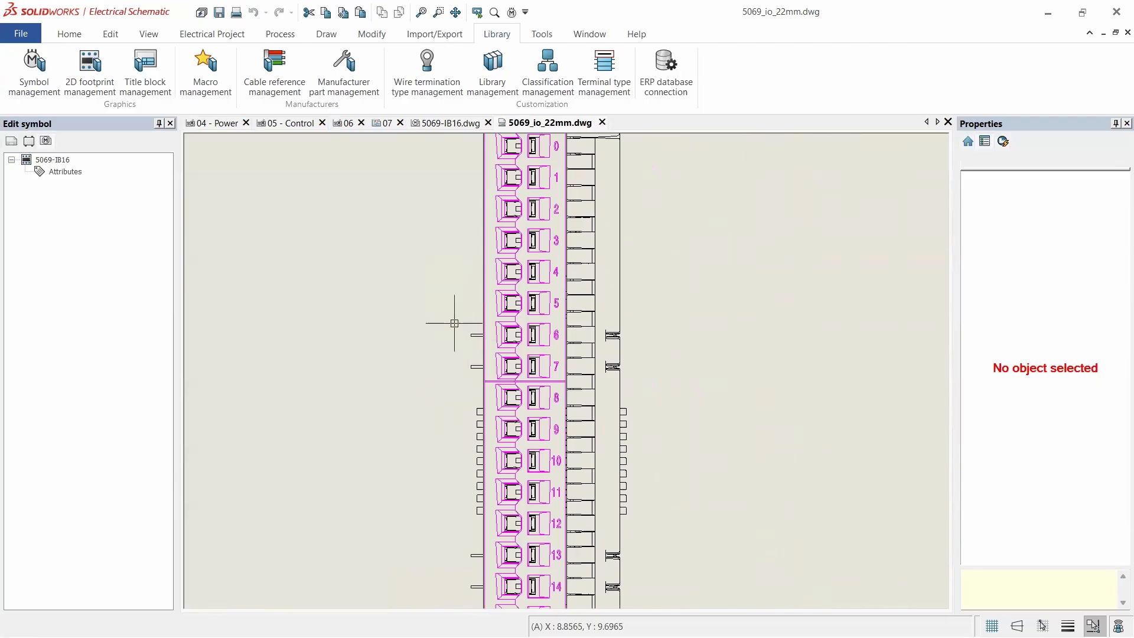
pyautogui.scroll(-3, 469, 403)
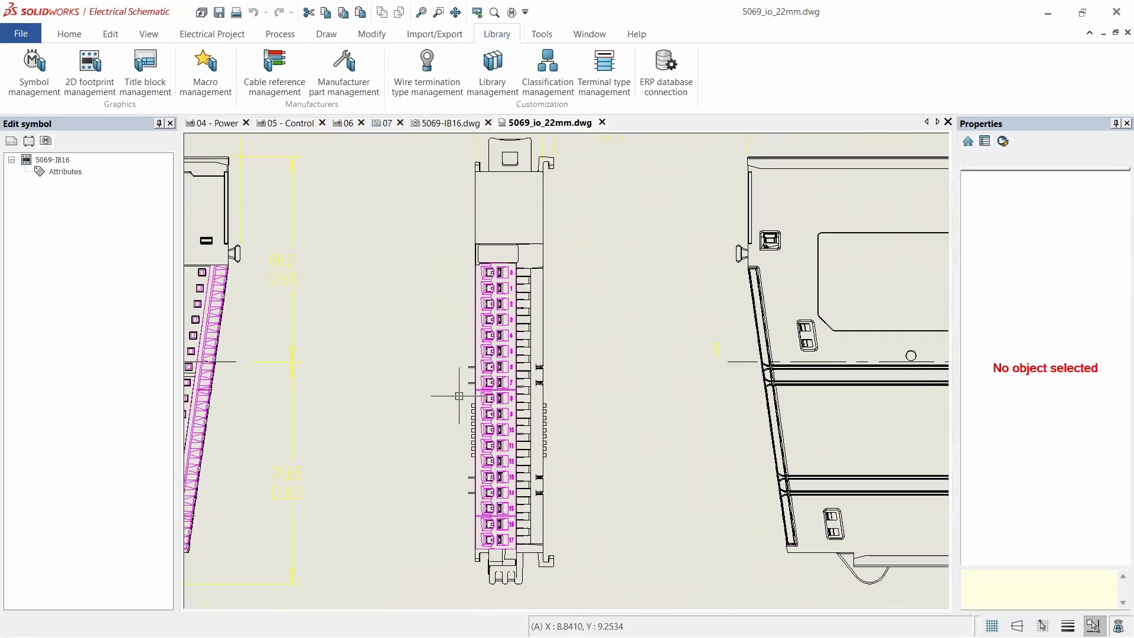
pyautogui.scroll(-2, 454, 390)
pyautogui.scroll(5, 451, 405)
pyautogui.scroll(5, 449, 413)
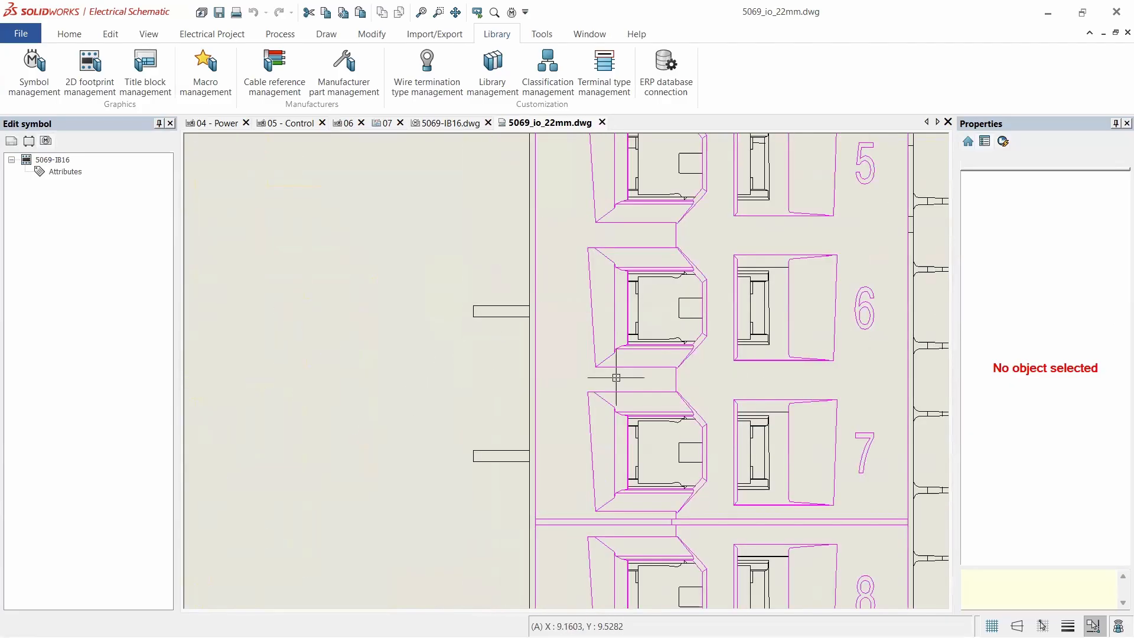
pyautogui.scroll(4, 496, 321)
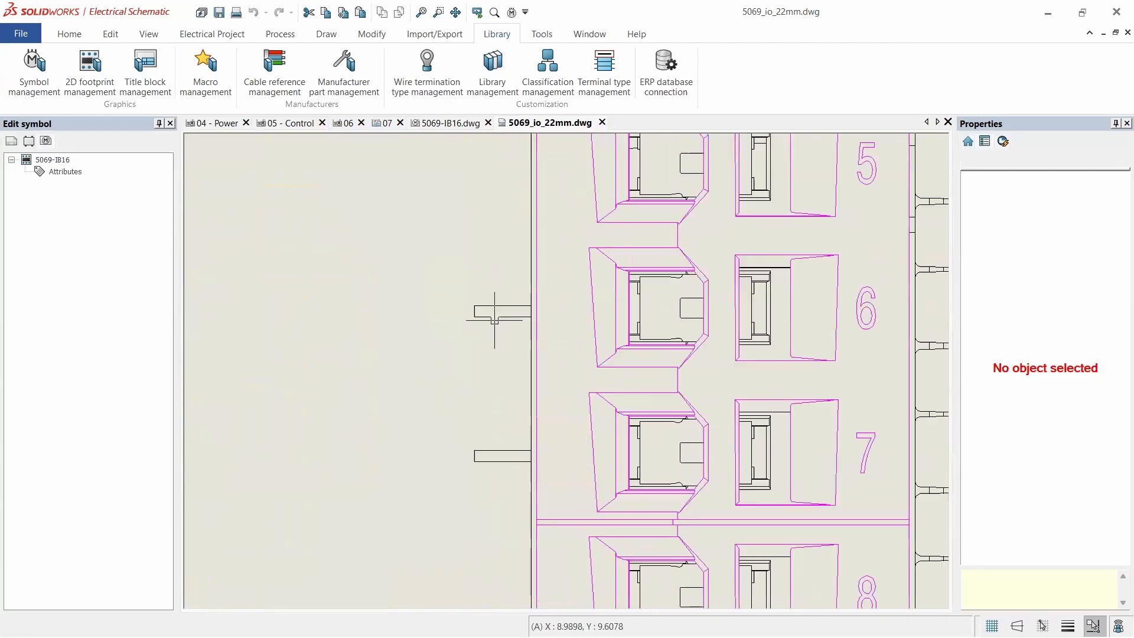
pyautogui.scroll(-3, 511, 291)
pyautogui.scroll(4, 513, 293)
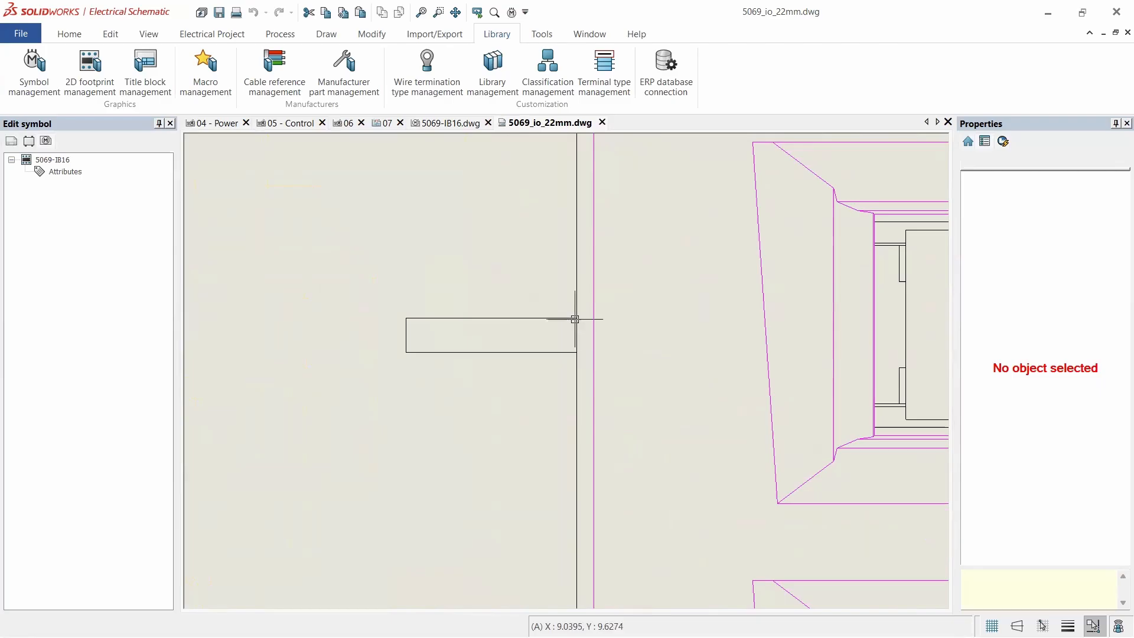
pyautogui.scroll(-6, 577, 319)
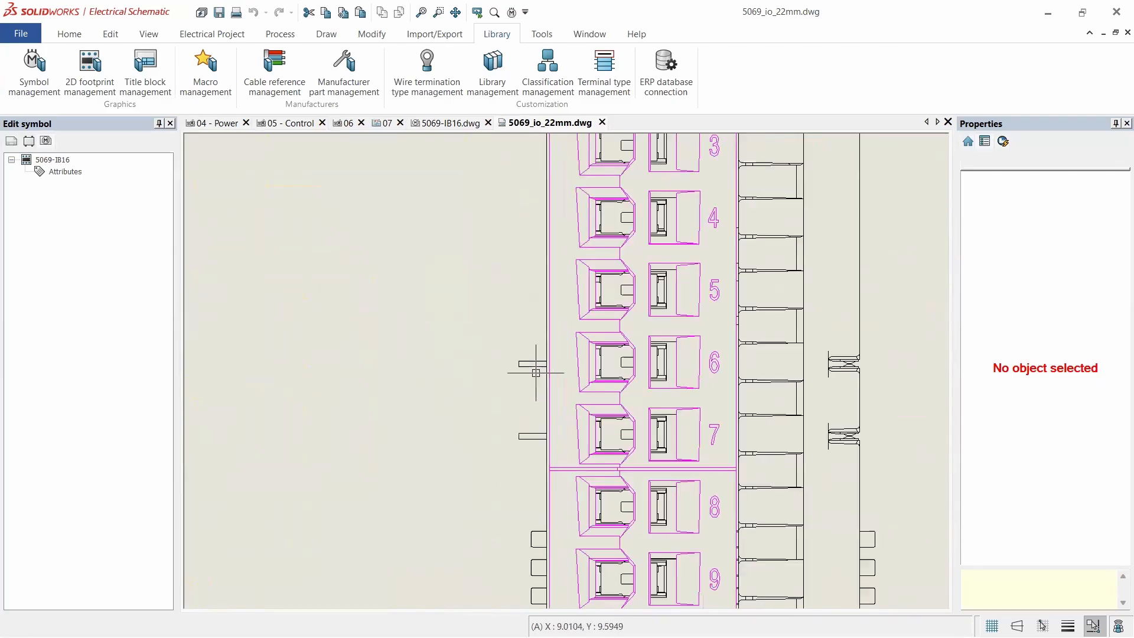
pyautogui.scroll(5, 331, 369)
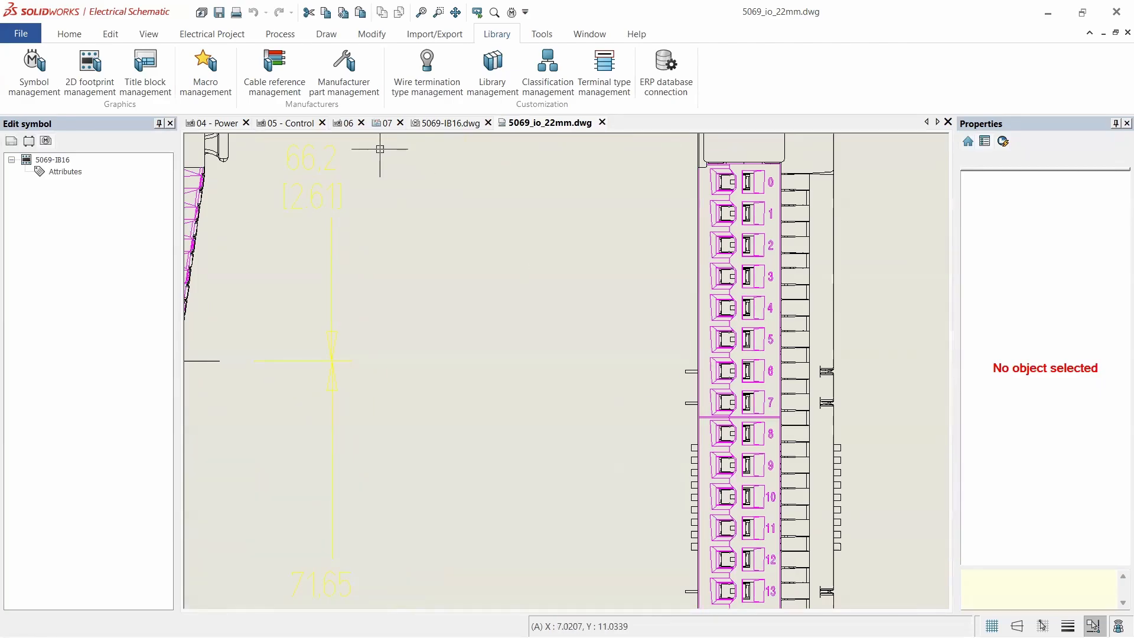
# - In the 5069-IB16.dwg symbol drawing, place the insertion point where the upper edge of the tab beside terminal 6 meets the module's left side
pyautogui.click(469, 125)
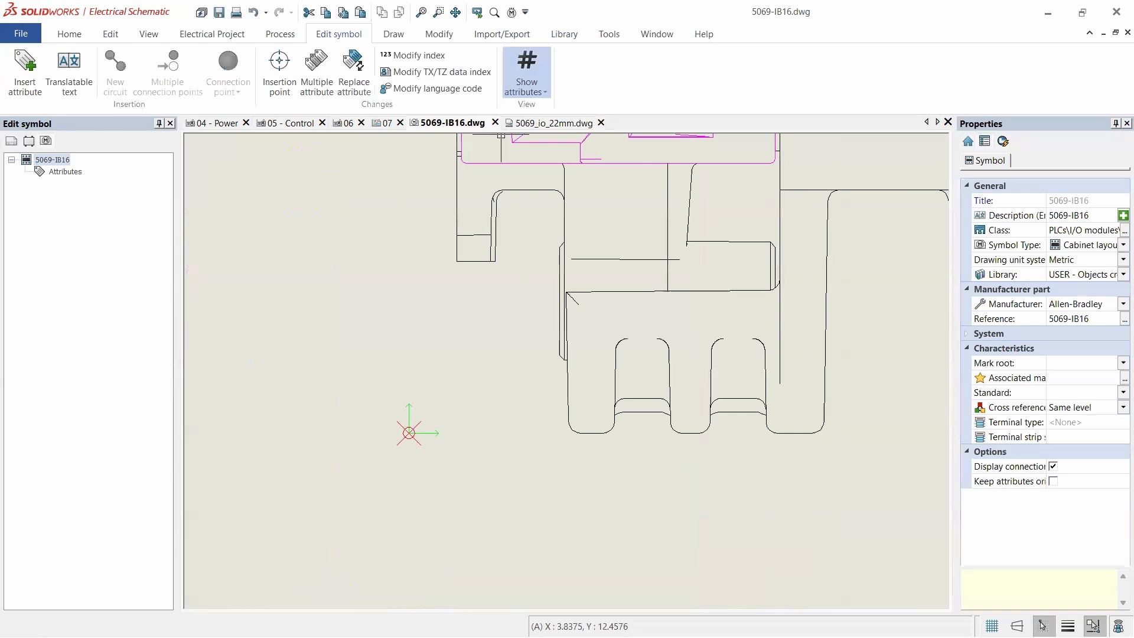
pyautogui.scroll(-4, 467, 394)
pyautogui.scroll(-3, 467, 394)
pyautogui.scroll(6, 476, 284)
pyautogui.click(278, 74)
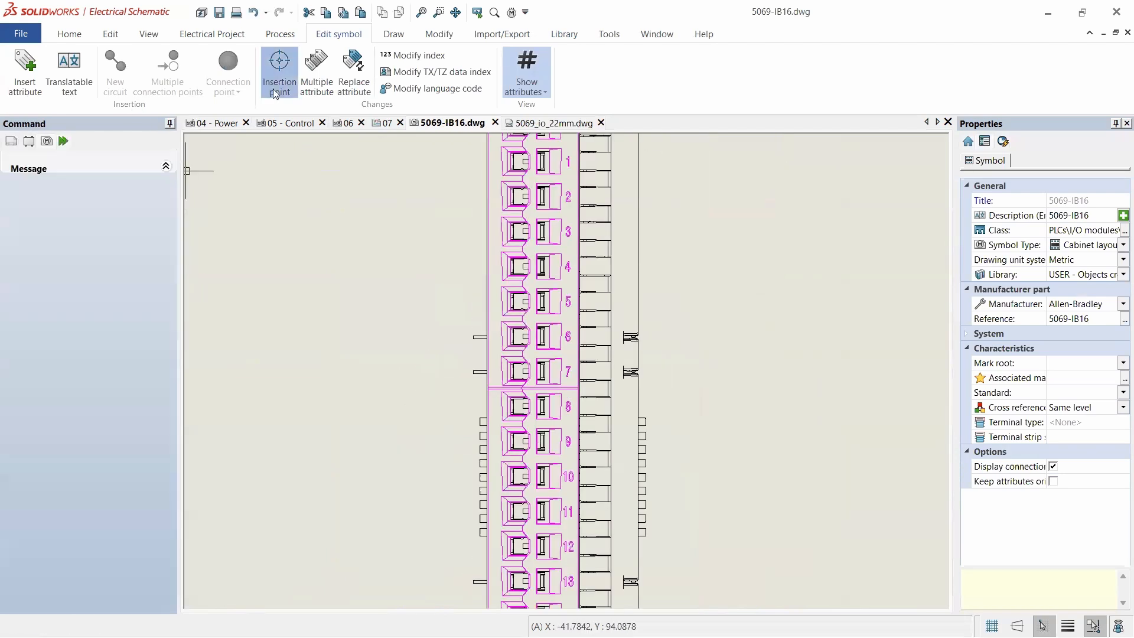
pyautogui.scroll(5, 488, 337)
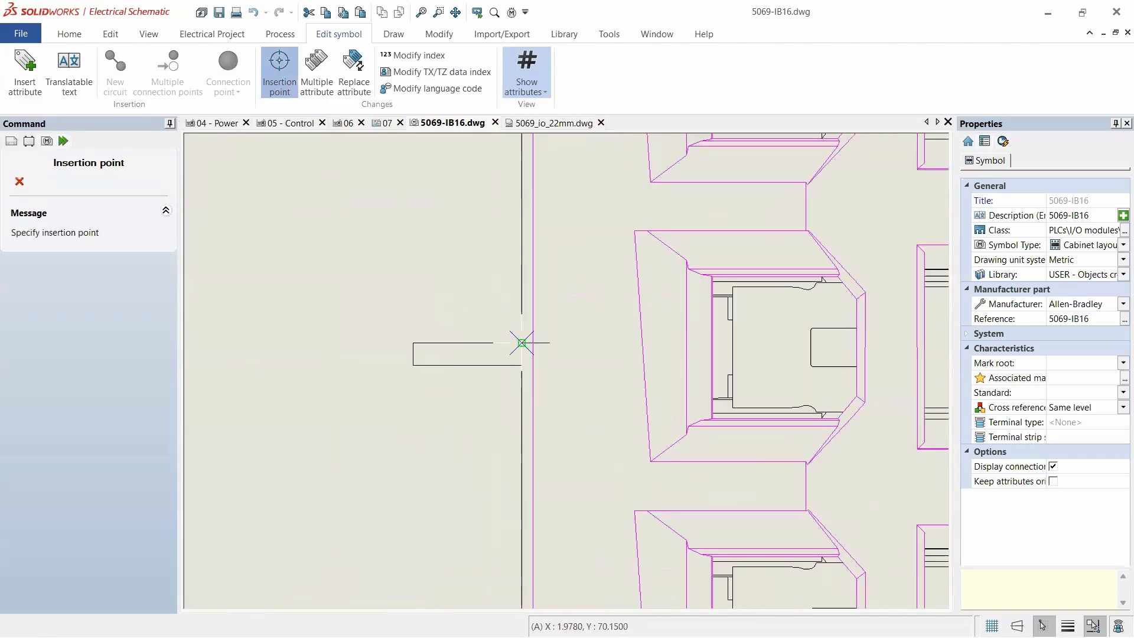
pyautogui.click(522, 343)
# - Examine the position of the new insertion point relative to the whole module, its lower hooks and the side tabs
pyautogui.scroll(-3, 459, 357)
pyautogui.scroll(-4, 457, 363)
pyautogui.scroll(5, 452, 518)
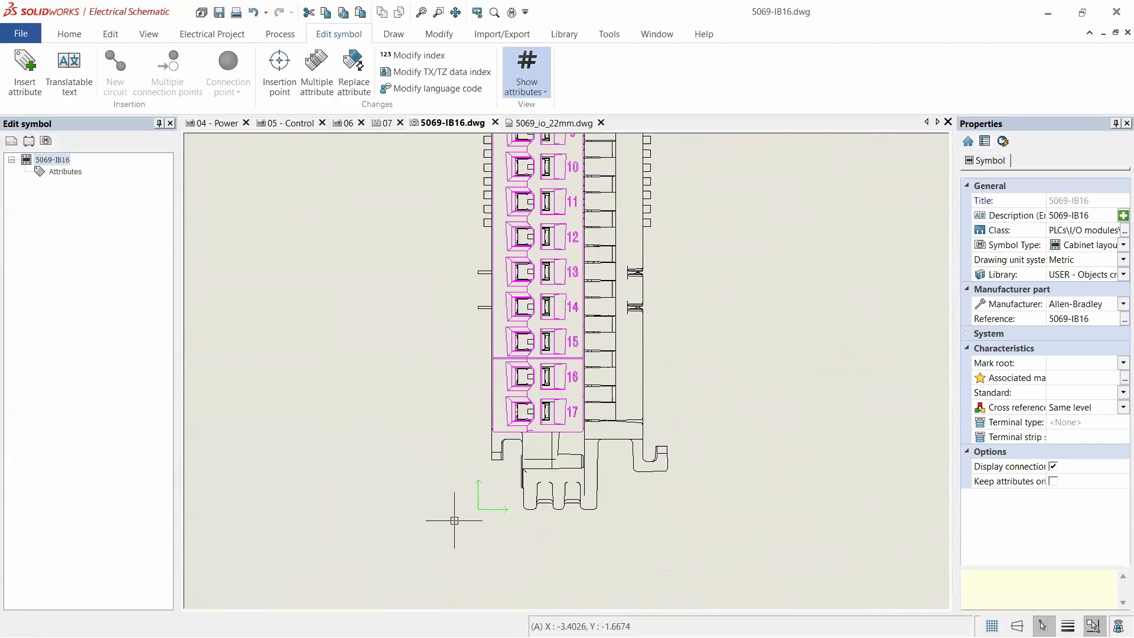
pyautogui.scroll(-4, 403, 435)
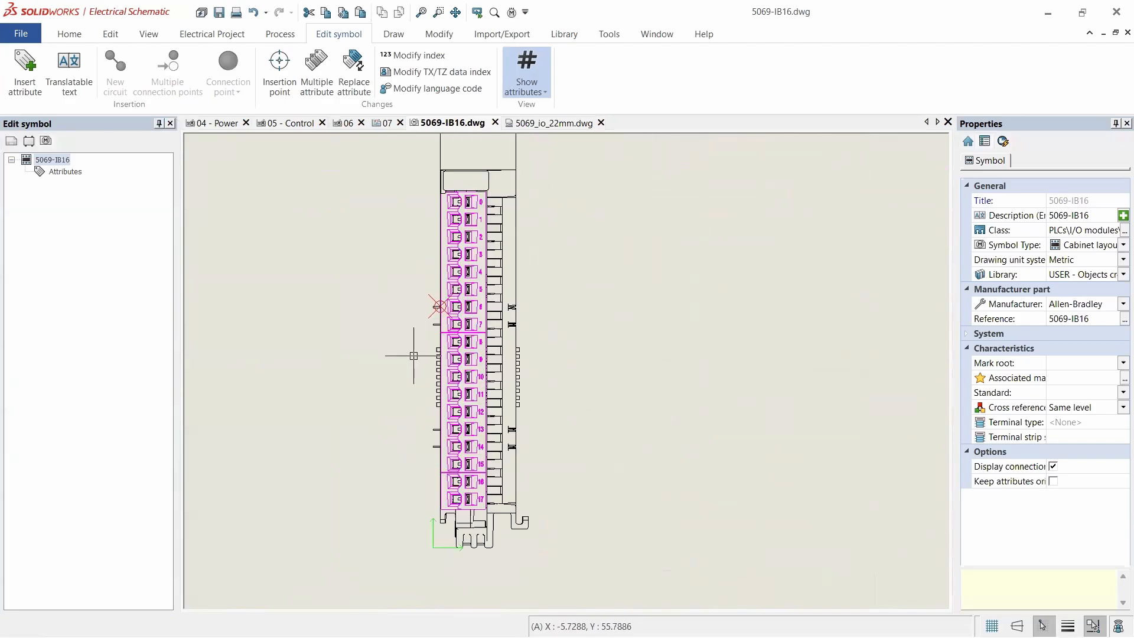
pyautogui.scroll(5, 472, 275)
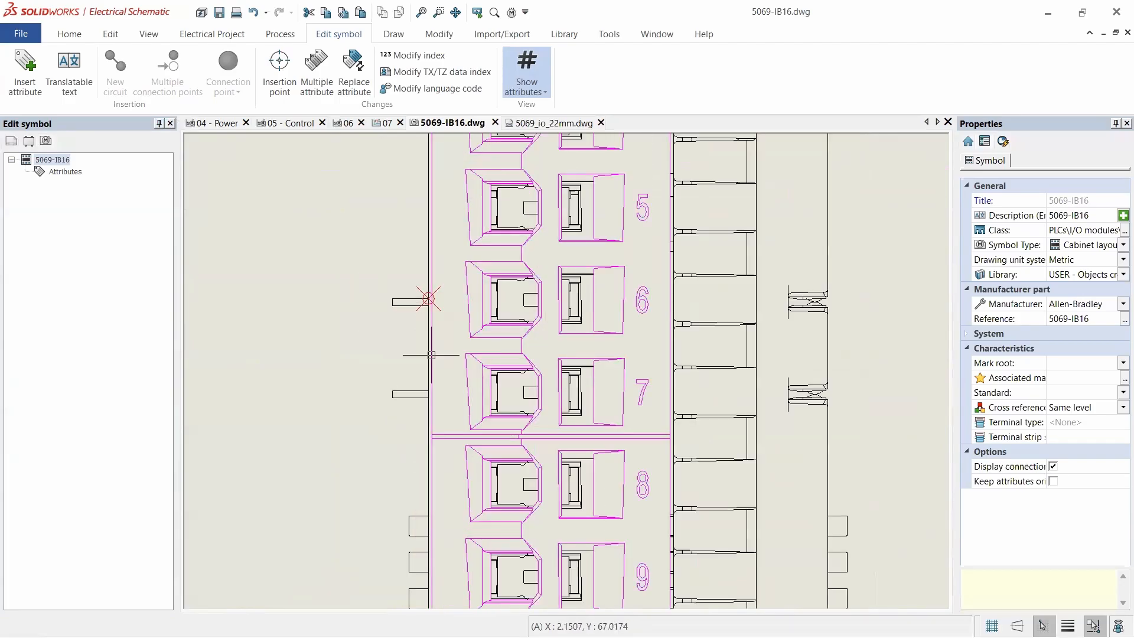
pyautogui.scroll(-4, 431, 355)
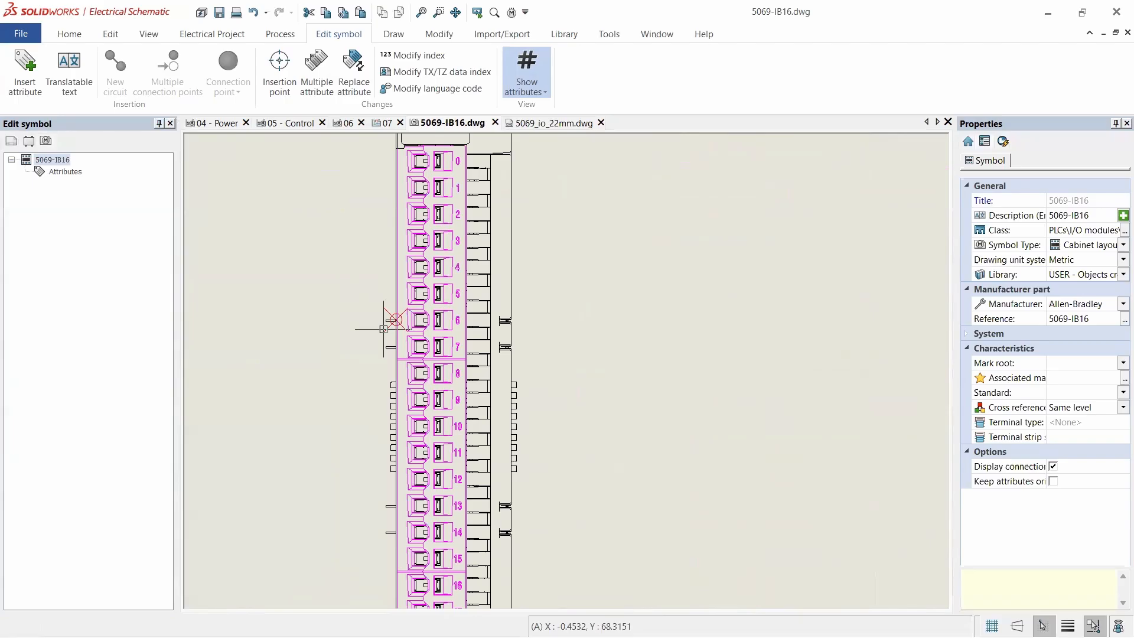
pyautogui.scroll(-3, 457, 319)
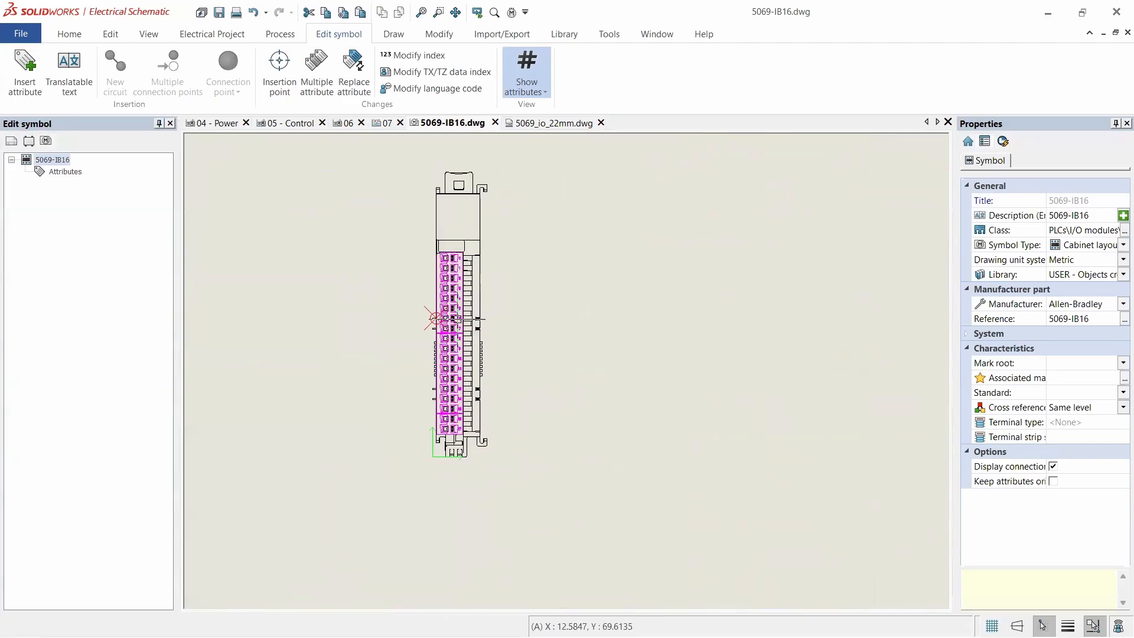
pyautogui.scroll(2, 425, 306)
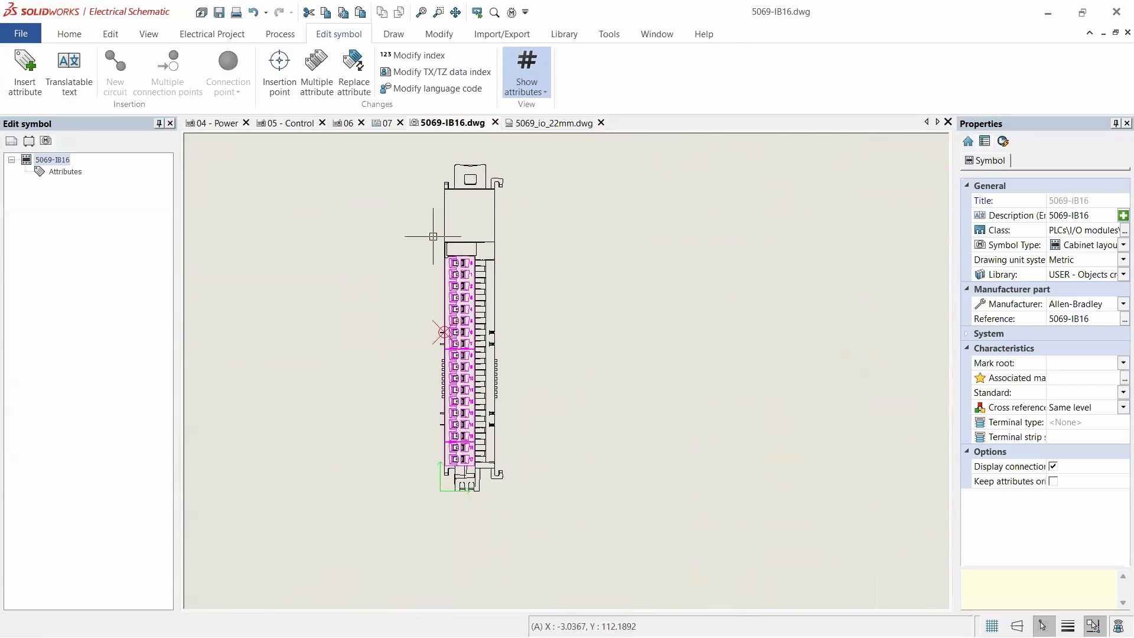
pyautogui.scroll(1, 433, 236)
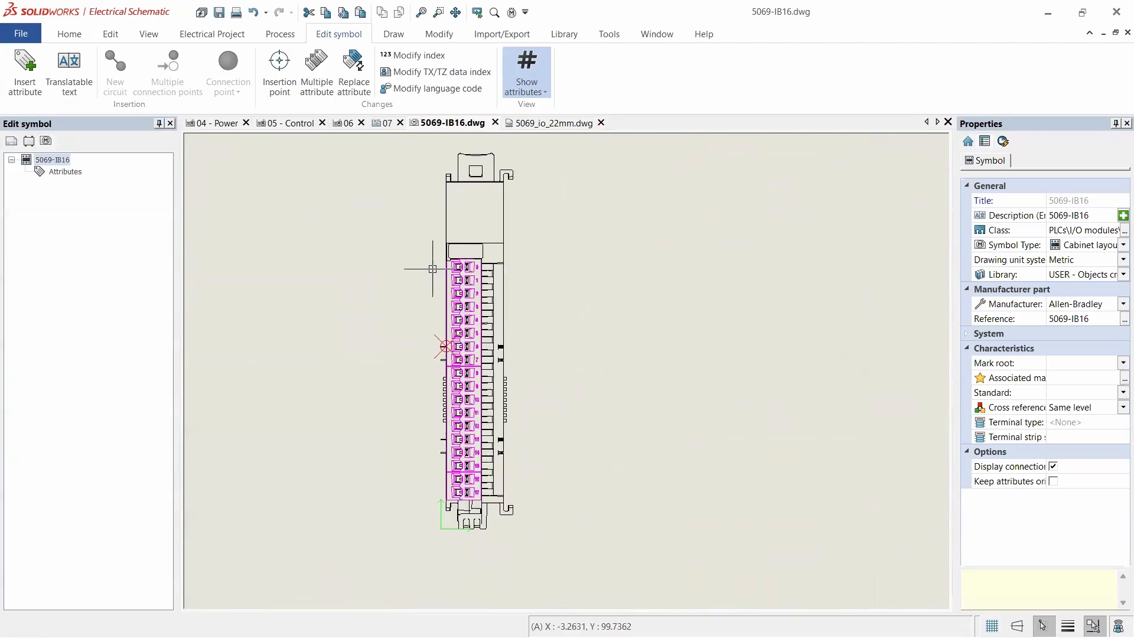
# - In 5069_io_22mm.dwg, measure the width from the outer end of the tab beside terminal 6 to the upper right hook with a linear dimension
pyautogui.click(553, 123)
pyautogui.scroll(5, 514, 306)
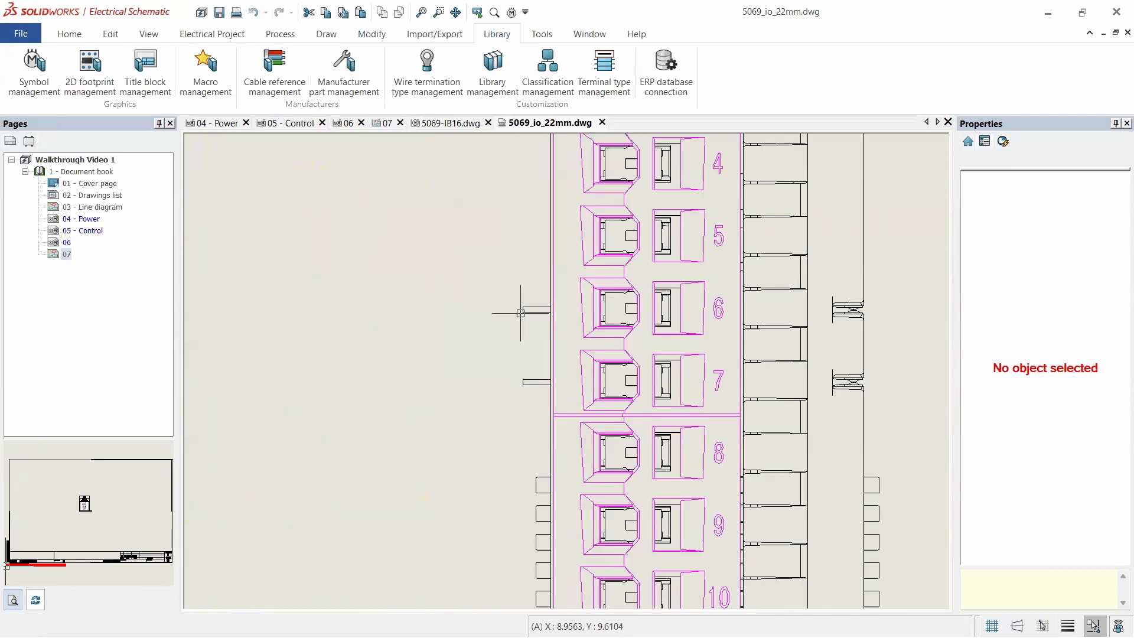
pyautogui.scroll(-5, 459, 320)
pyautogui.scroll(6, 473, 331)
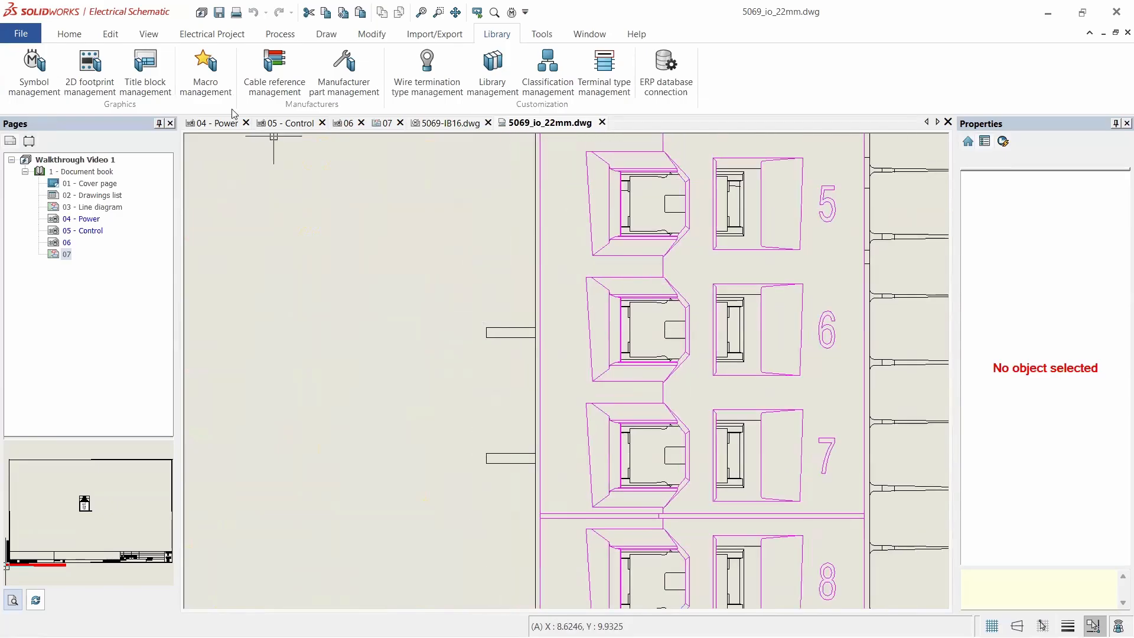
pyautogui.click(328, 35)
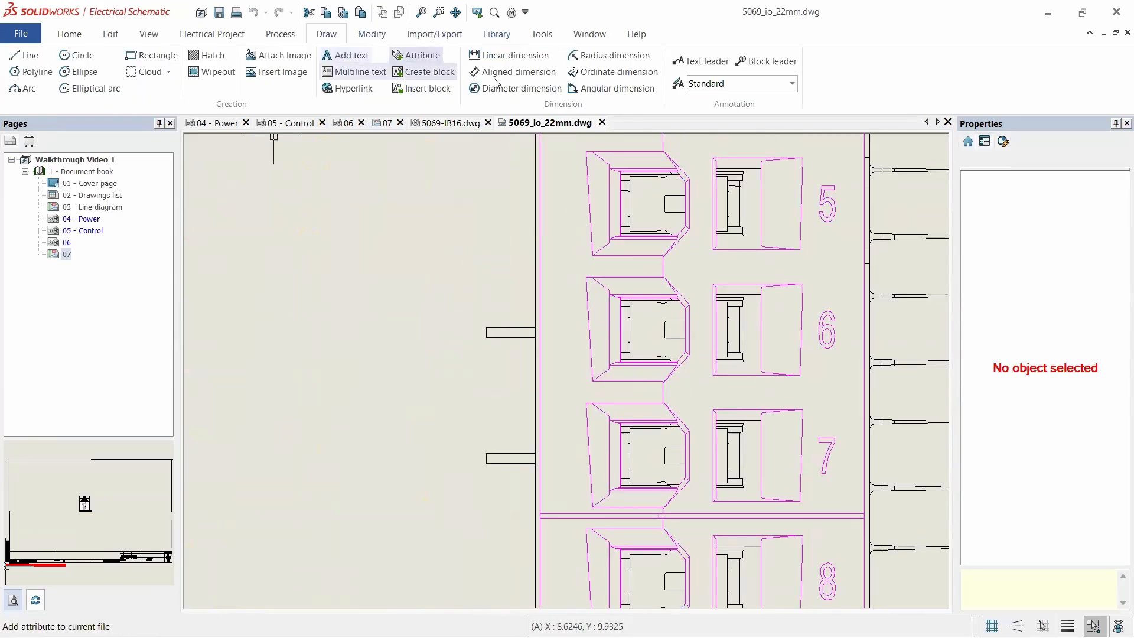
pyautogui.click(511, 55)
pyautogui.click(486, 327)
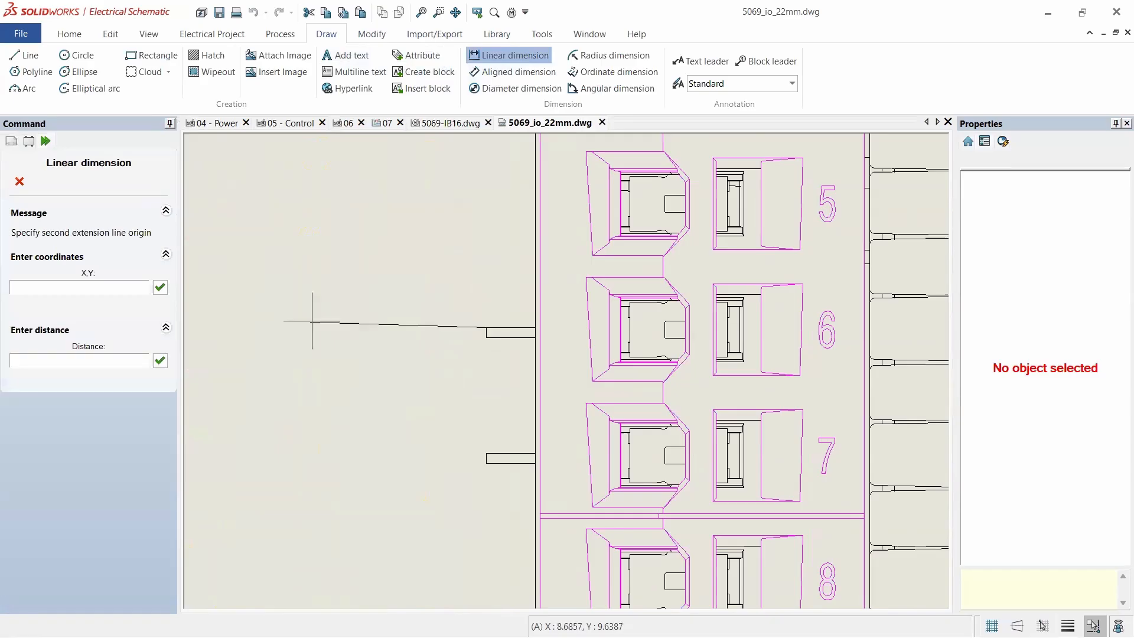
pyautogui.scroll(-6, 351, 267)
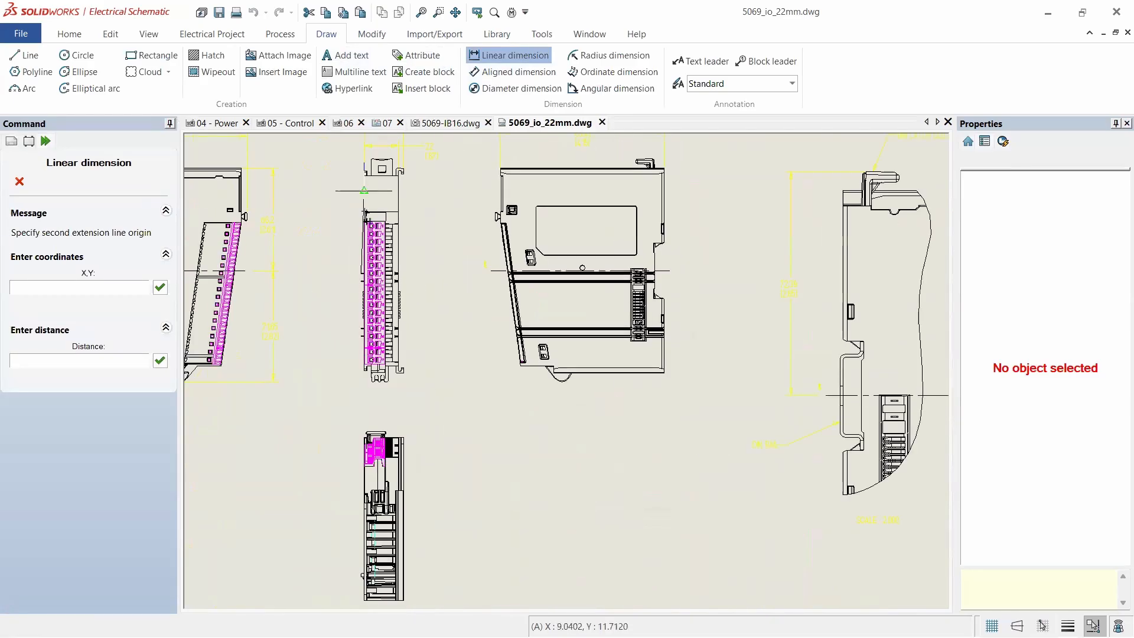
pyautogui.scroll(8, 393, 178)
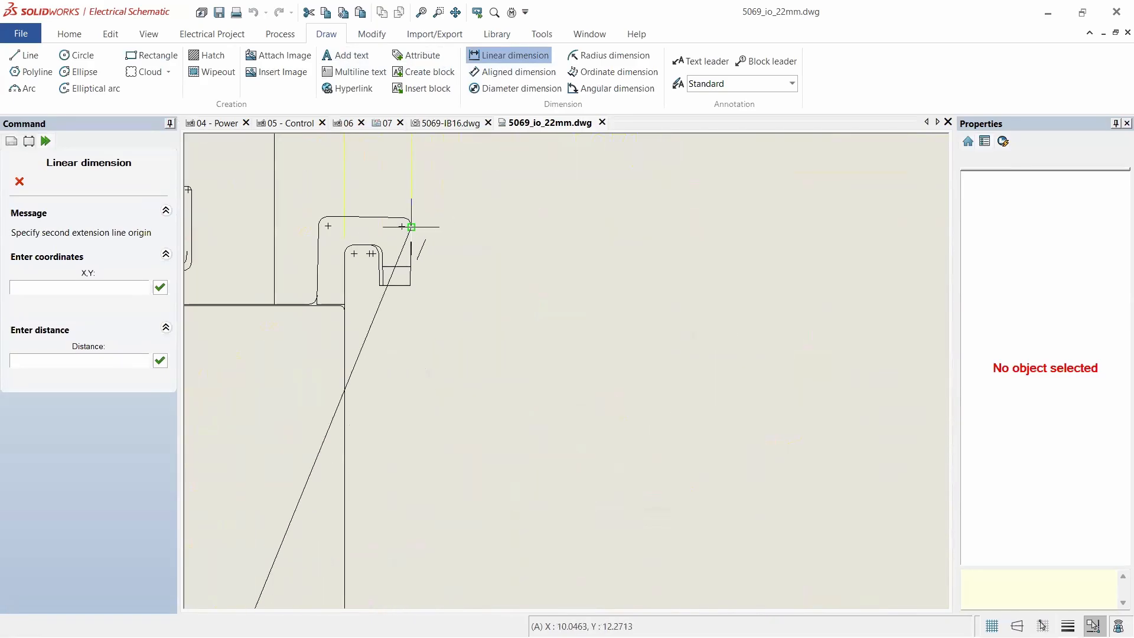
pyautogui.click(411, 227)
pyautogui.scroll(-4, 437, 284)
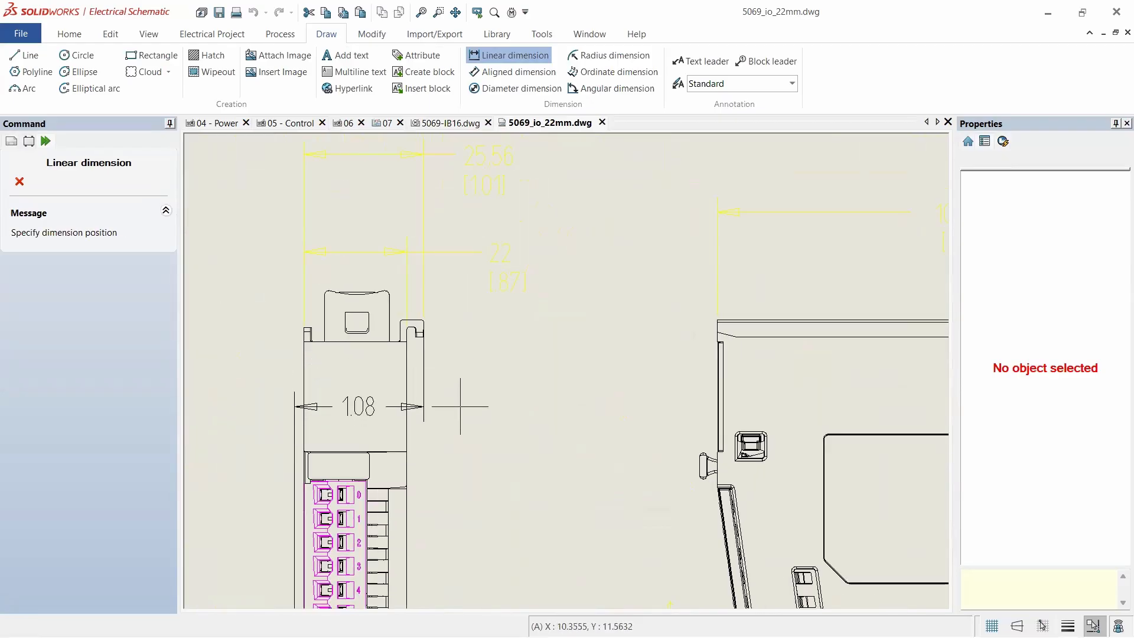
pyautogui.press('Escape')
pyautogui.scroll(-2, 464, 389)
# - In 5069-IB16.dwg, measure the width from the outer end of the terminal 6 tab to the upper right hook with a linear dimension
pyautogui.click(453, 123)
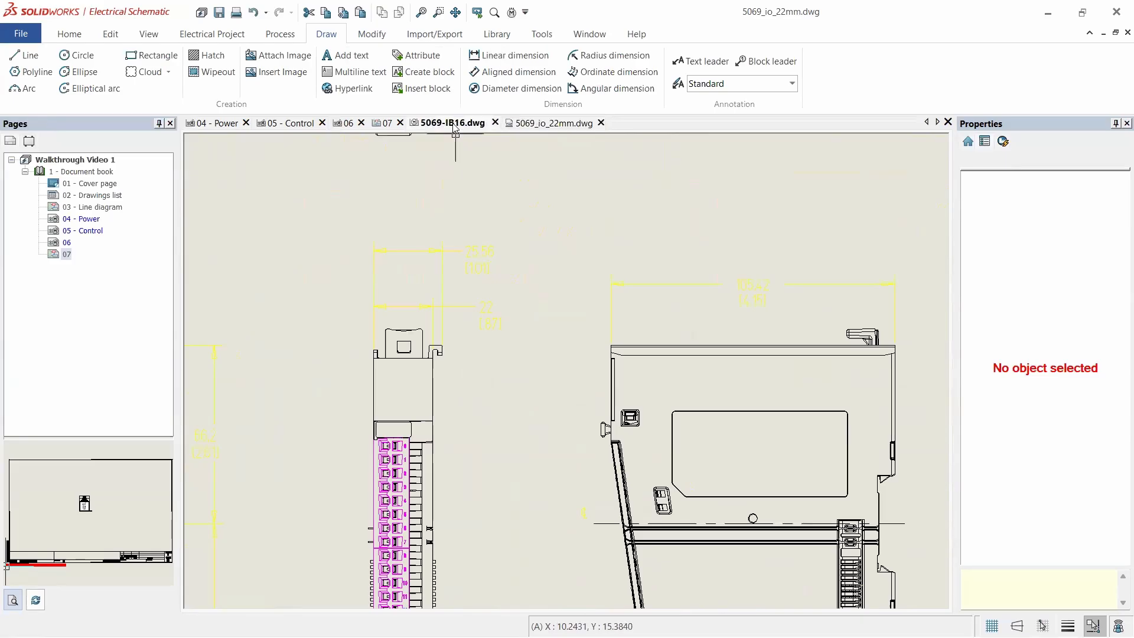
pyautogui.scroll(5, 437, 452)
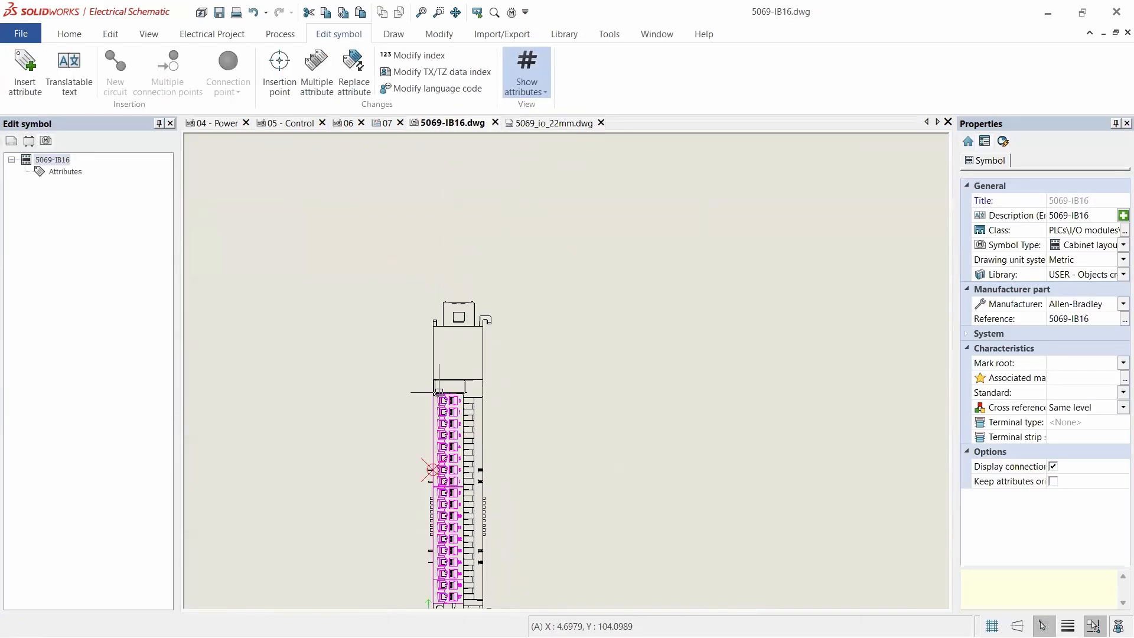
pyautogui.scroll(3, 417, 496)
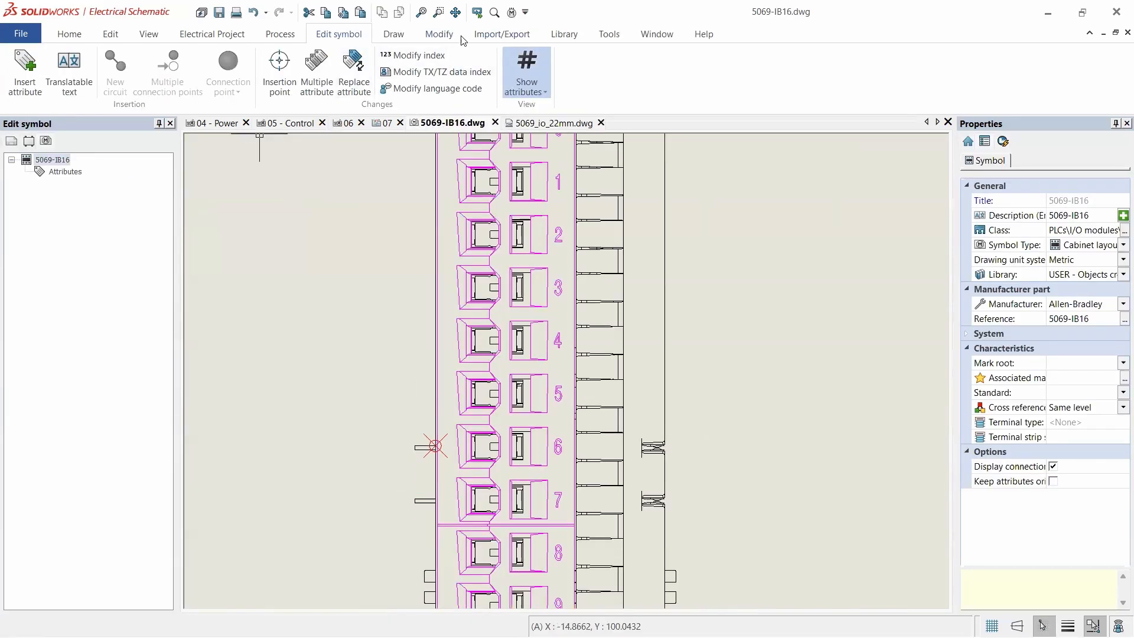
pyautogui.click(404, 37)
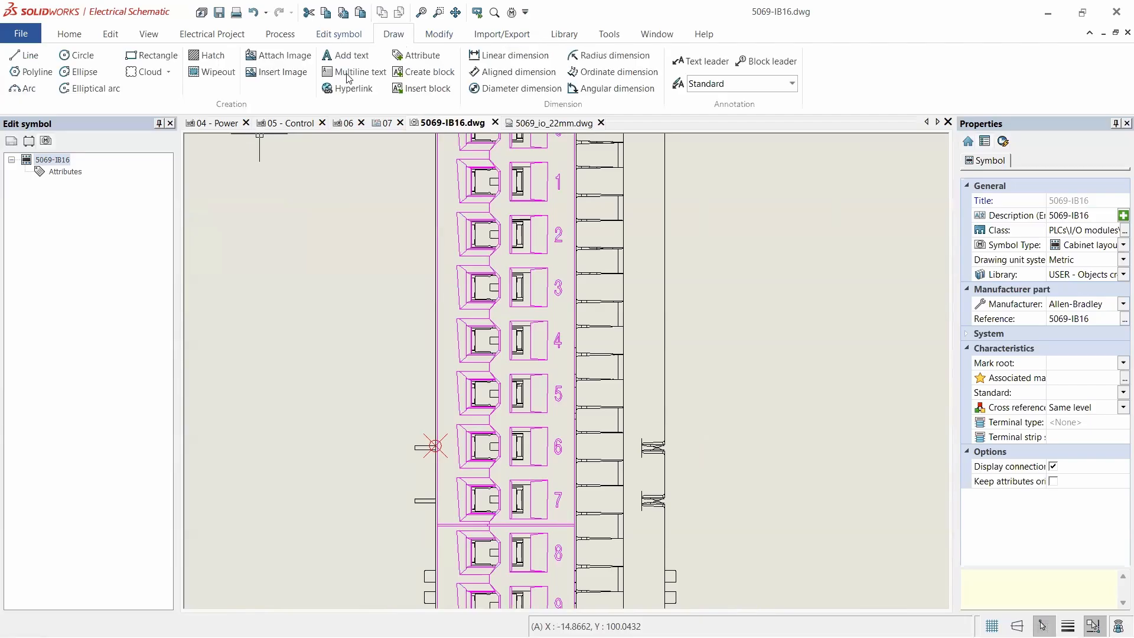
pyautogui.click(509, 55)
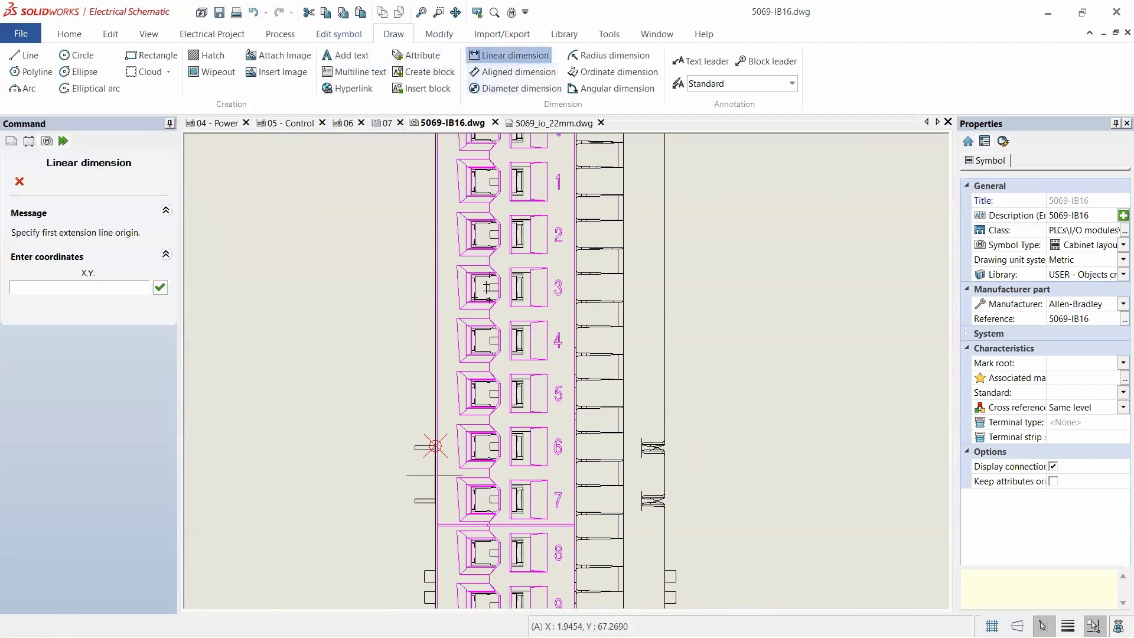
pyautogui.click(415, 445)
pyautogui.scroll(-1, 316, 469)
pyautogui.scroll(6, 347, 438)
pyautogui.scroll(-6, 360, 431)
pyautogui.scroll(-2, 431, 266)
pyautogui.scroll(8, 420, 342)
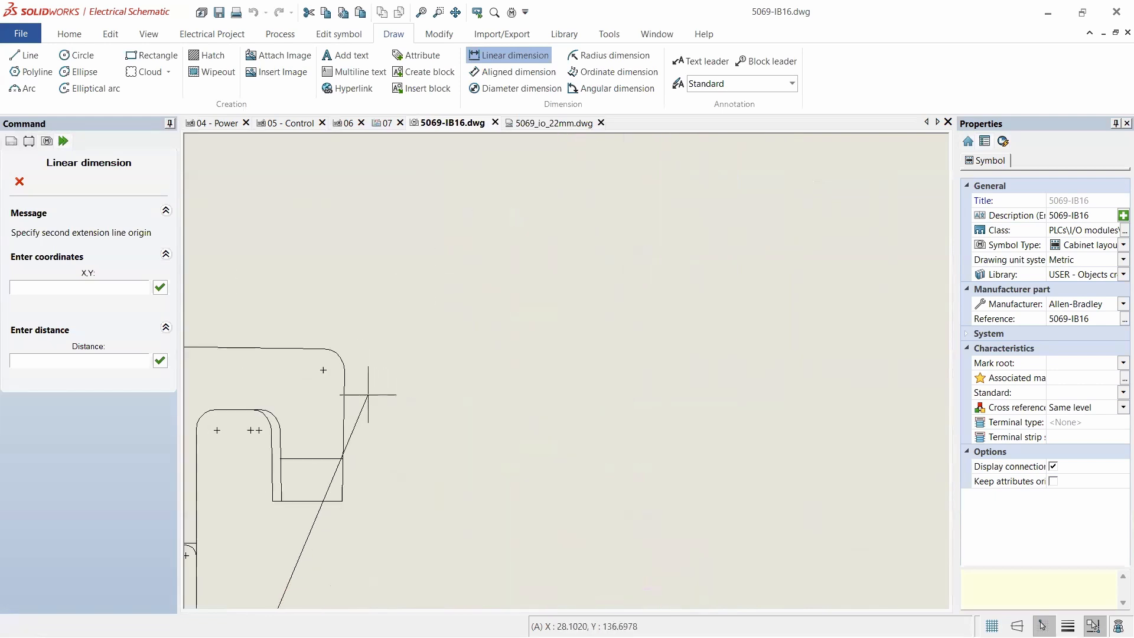
pyautogui.click(345, 370)
pyautogui.scroll(-3, 437, 375)
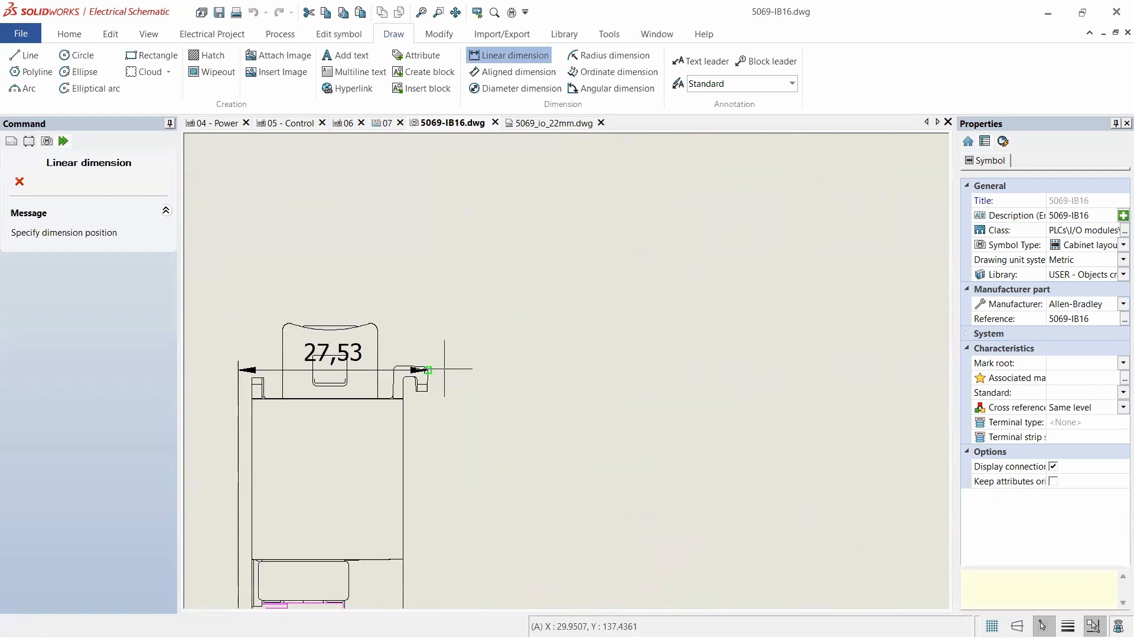
pyautogui.scroll(-1, 428, 385)
pyautogui.scroll(3, 393, 387)
pyautogui.scroll(-4, 390, 390)
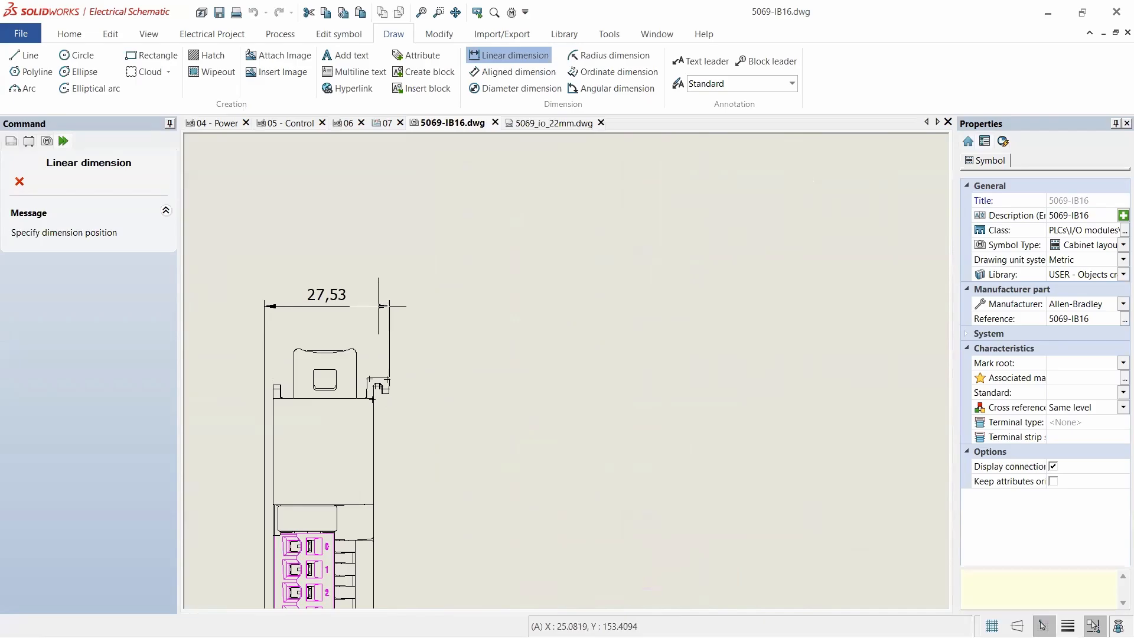
pyautogui.press('Escape')
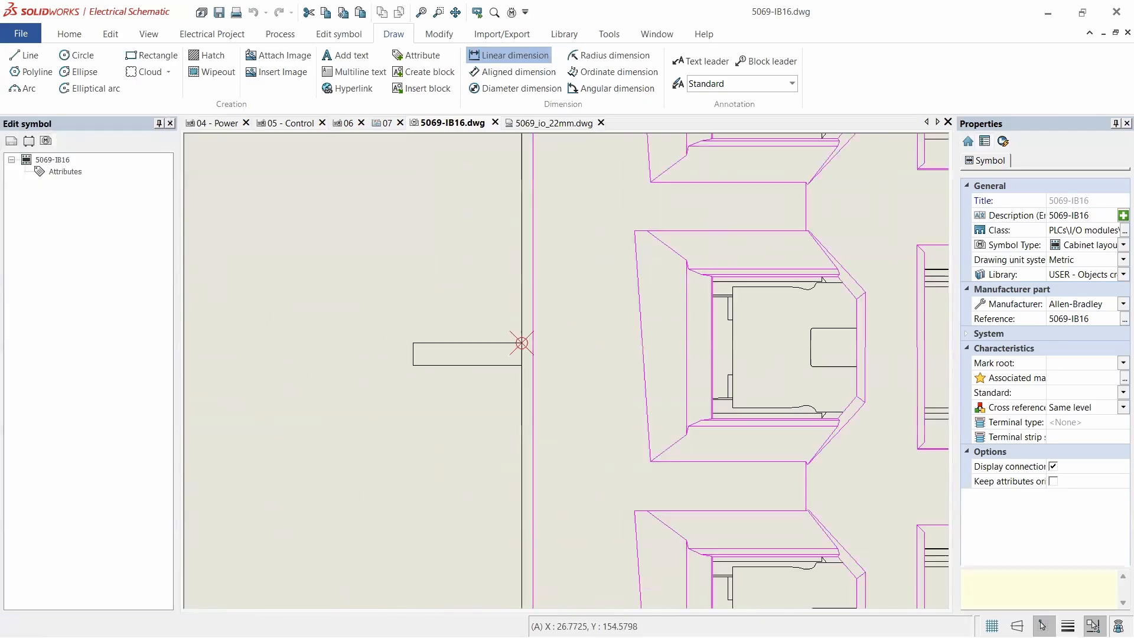
# - Open the properties of the Allen-Bradley 5069-IB16 part, found among the PLC I/O modules in the manufacturer part library
pyautogui.scroll(-5, 460, 223)
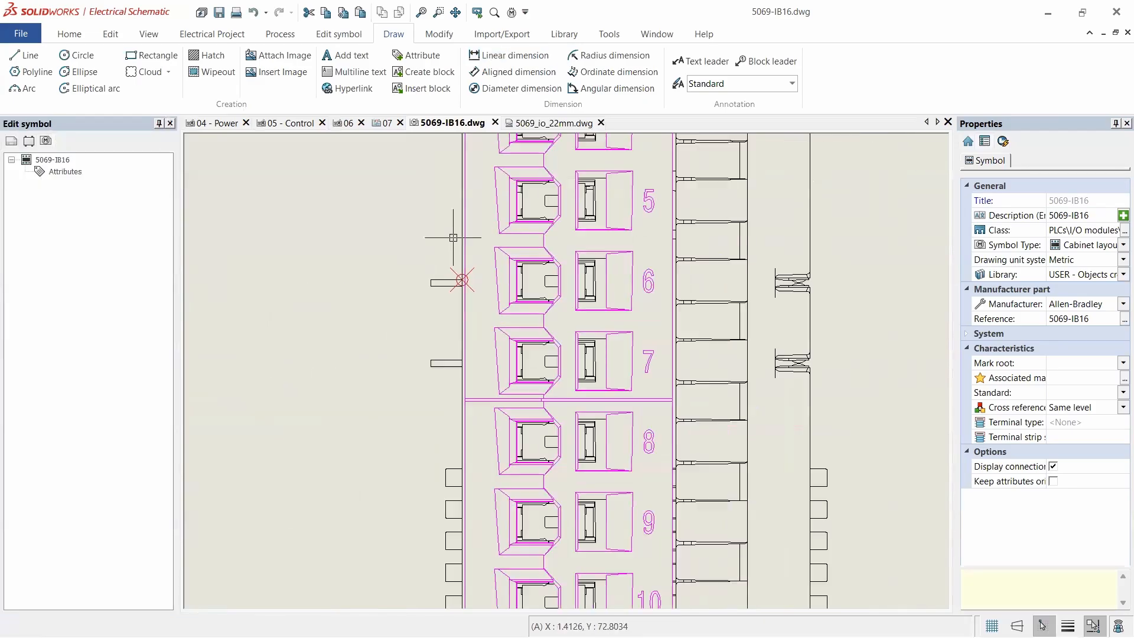
pyautogui.click(564, 34)
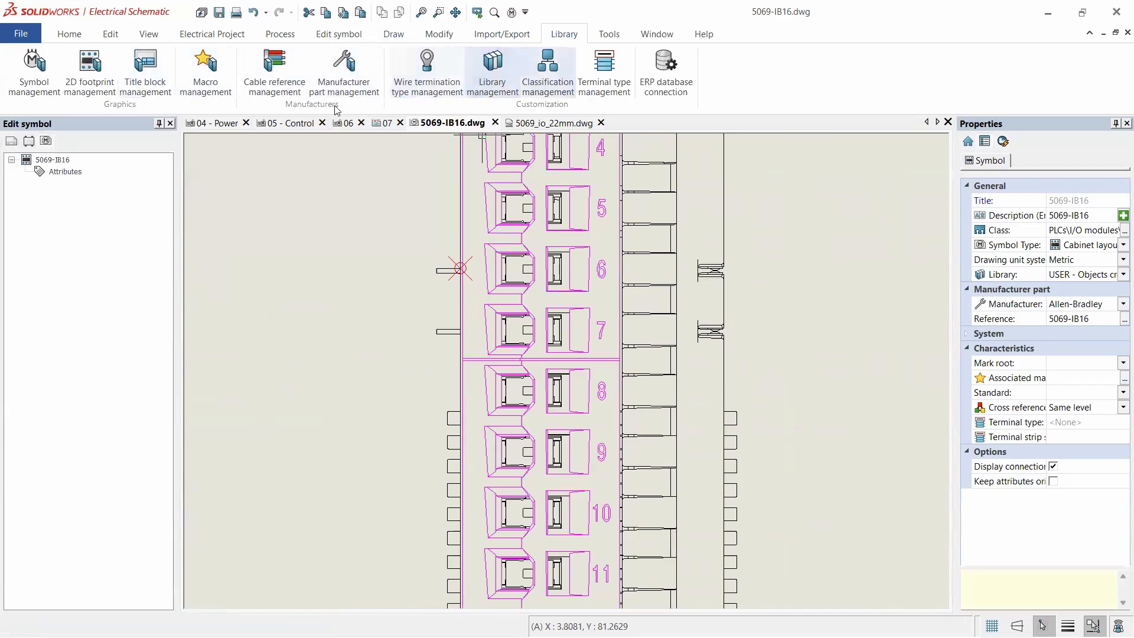
pyautogui.click(346, 90)
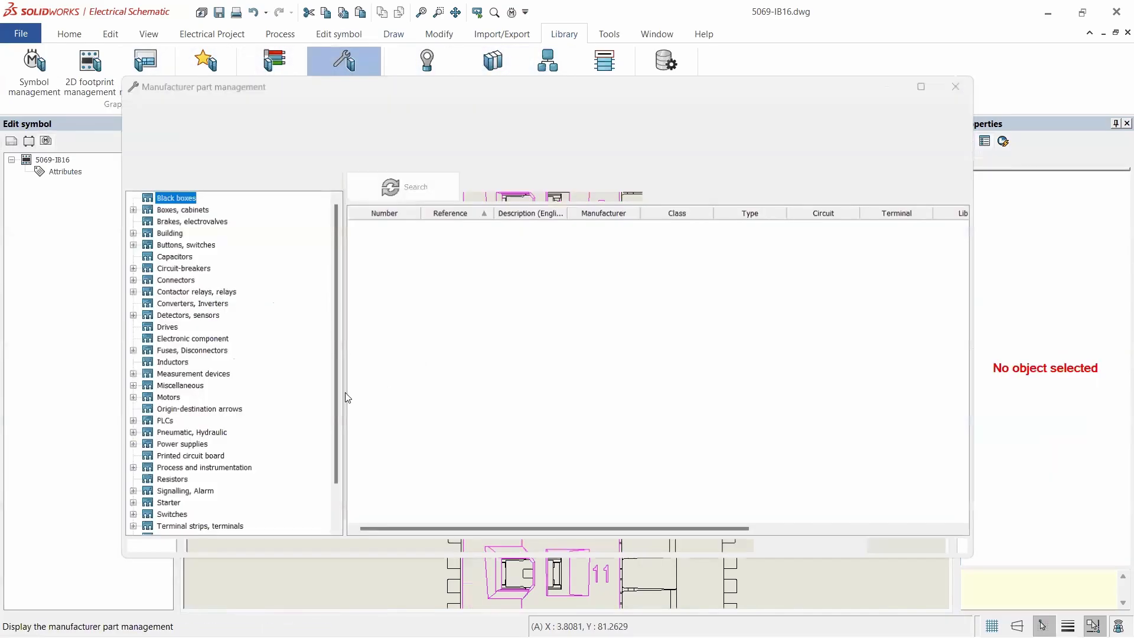
pyautogui.click(130, 422)
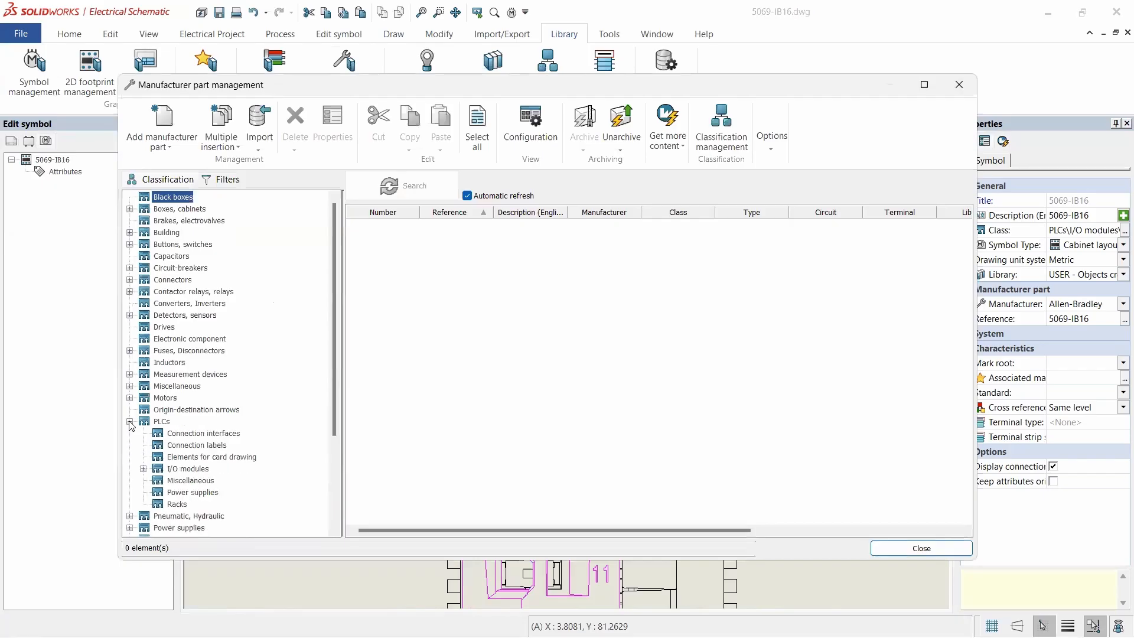
pyautogui.click(168, 470)
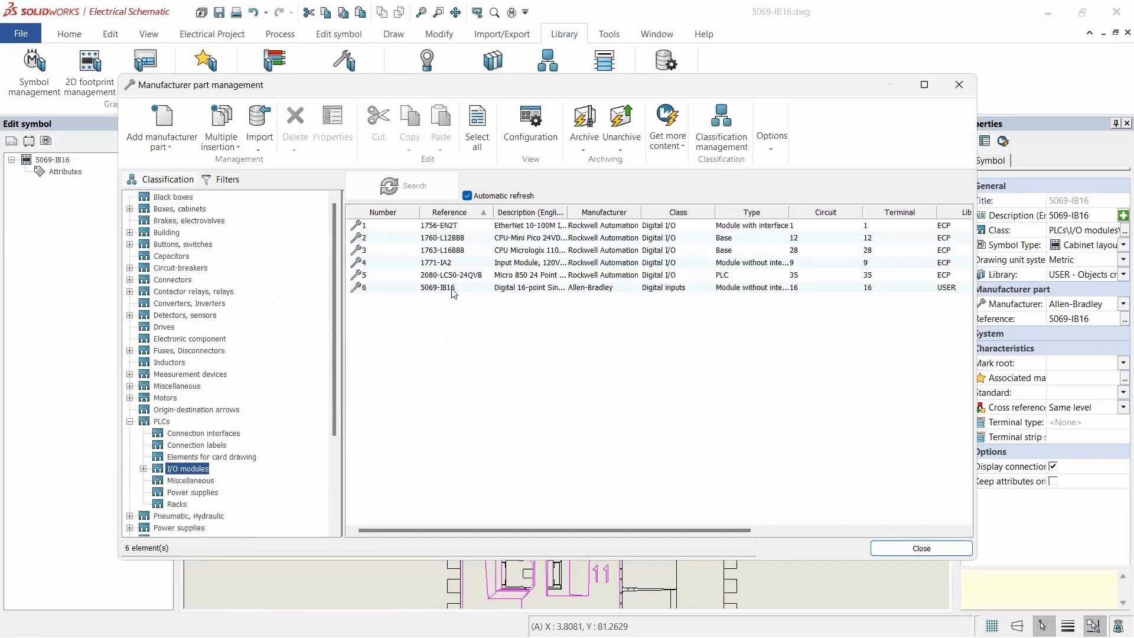
pyautogui.doubleClick(454, 288)
# - Set the 5069-IB16 part's width to 57 mm, accept the properties and close the part management window
pyautogui.scroll(-5, 360, 420)
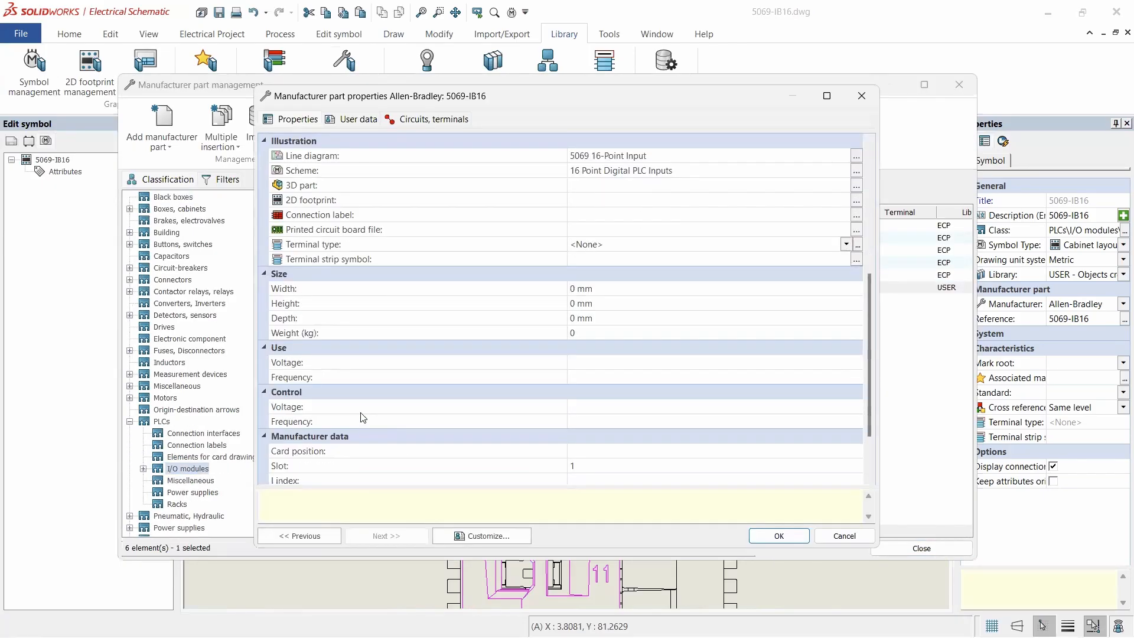
pyautogui.scroll(-2, 363, 414)
pyautogui.scroll(3, 363, 402)
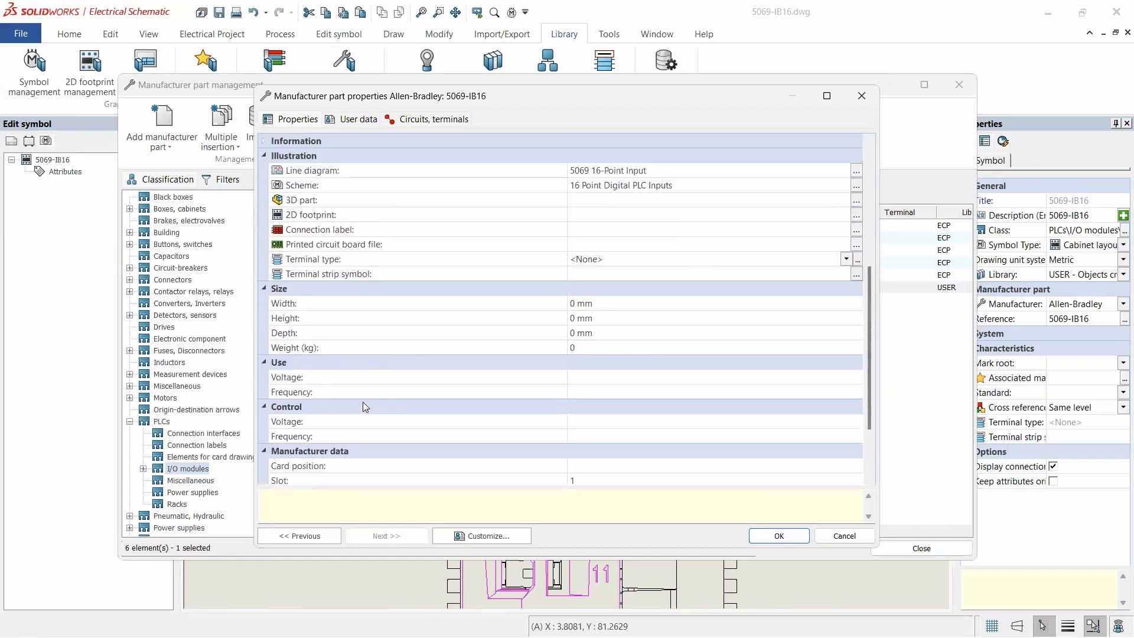
pyautogui.click(620, 305)
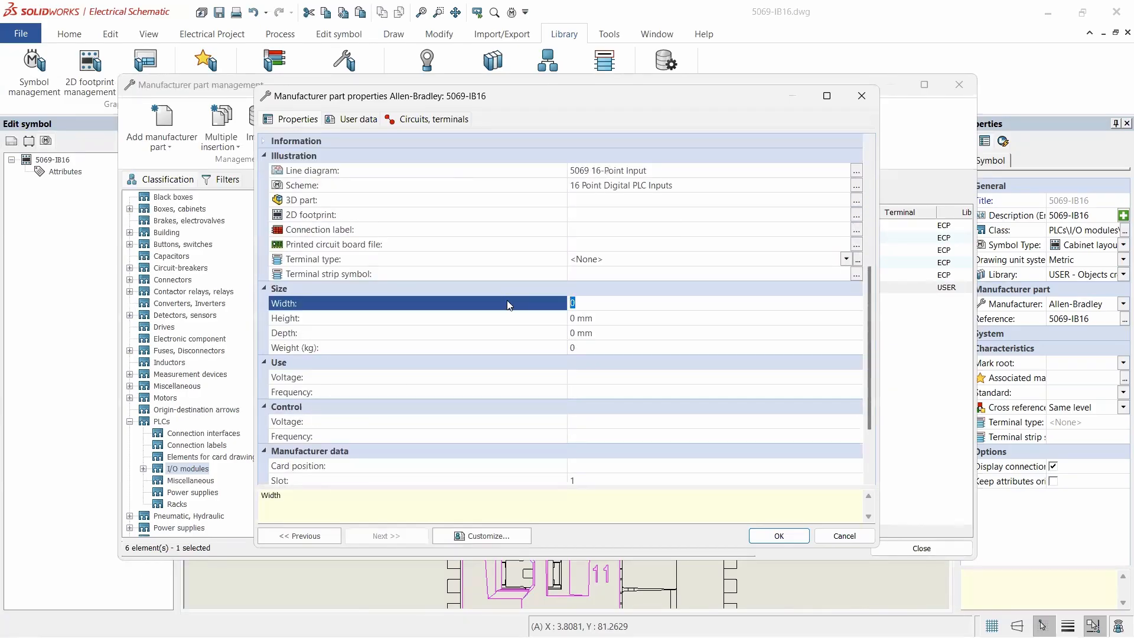
pyautogui.write('57')
pyautogui.click(779, 535)
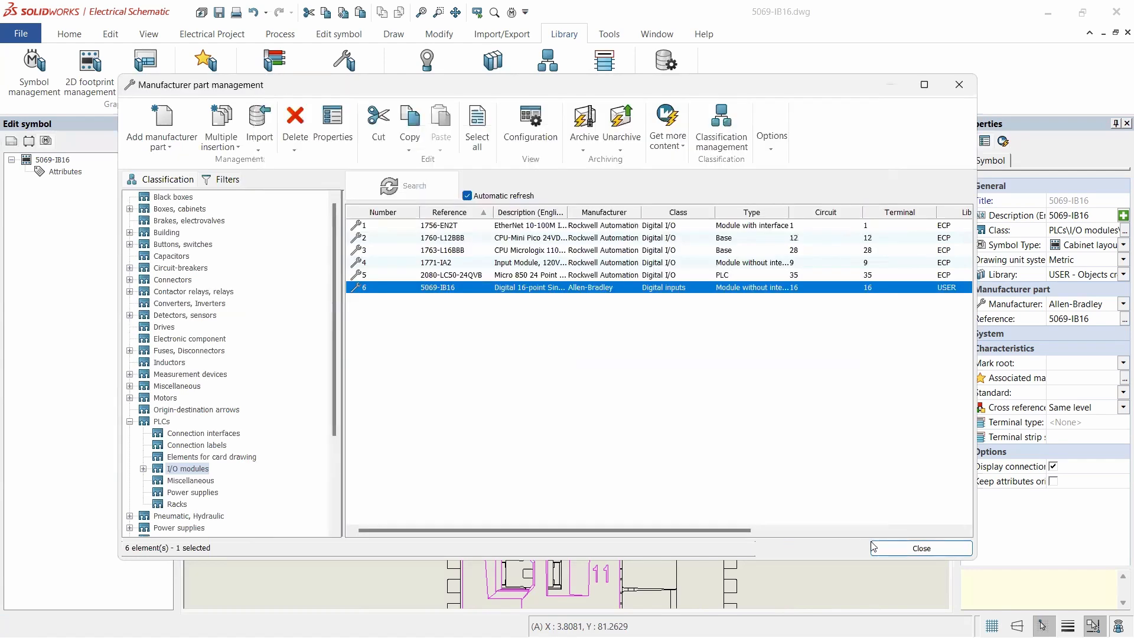
pyautogui.click(922, 548)
# - Measure again the width of the 5069-IB16 footprint with a linear dimension from the terminal 6 tab's outer end to the upper right hook
pyautogui.scroll(-5, 641, 327)
pyautogui.scroll(2, 650, 157)
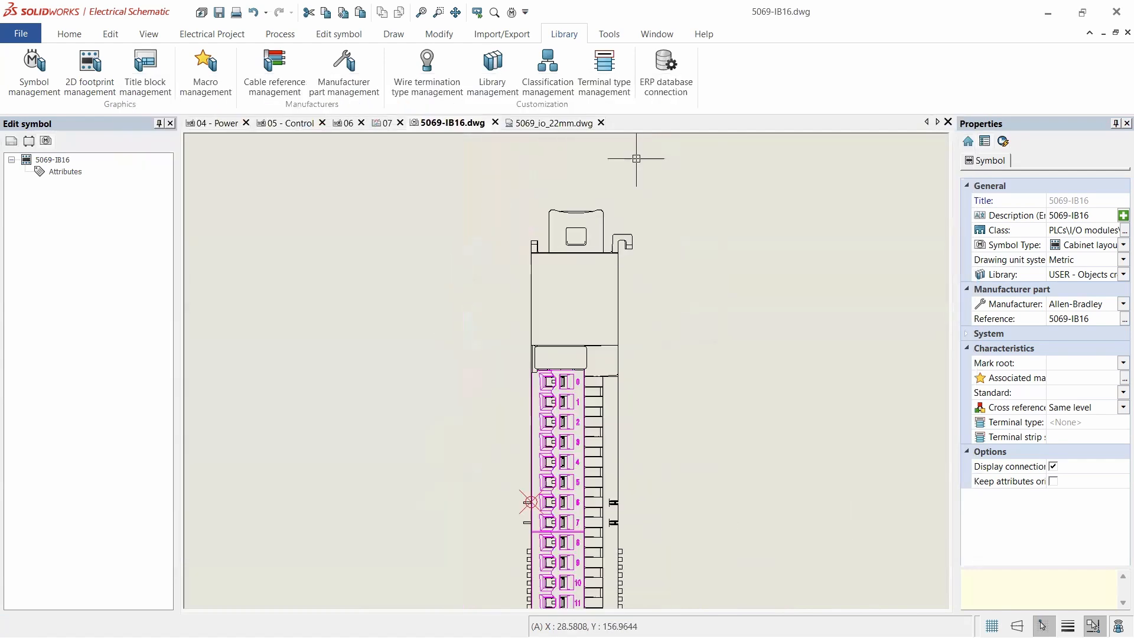
pyautogui.click(394, 33)
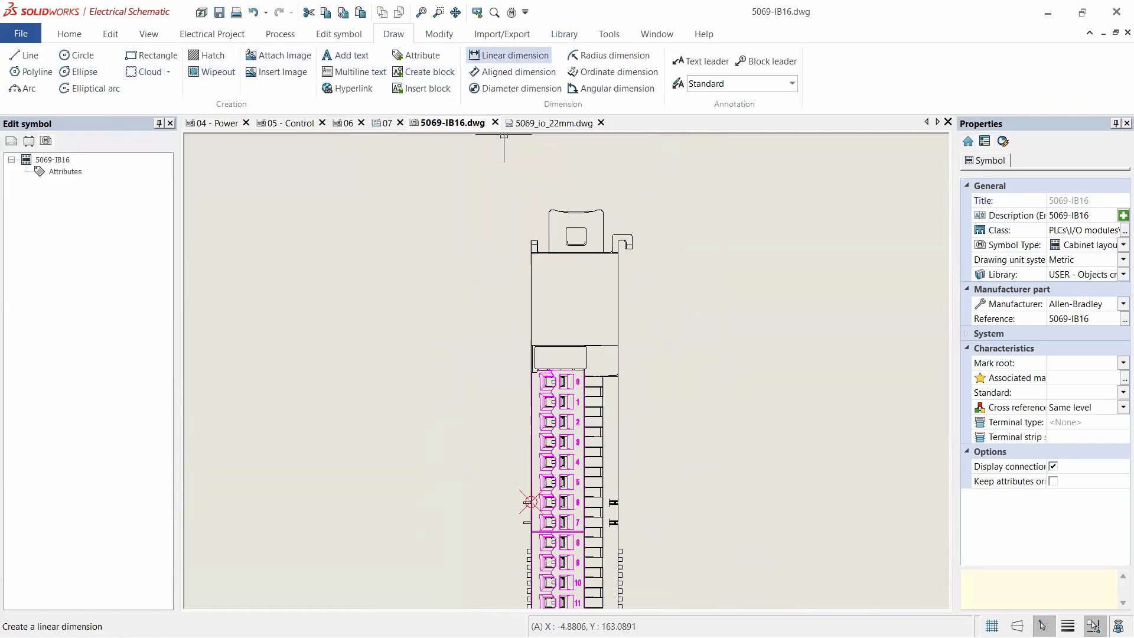
pyautogui.click(510, 55)
pyautogui.scroll(3, 547, 496)
pyautogui.scroll(3, 525, 522)
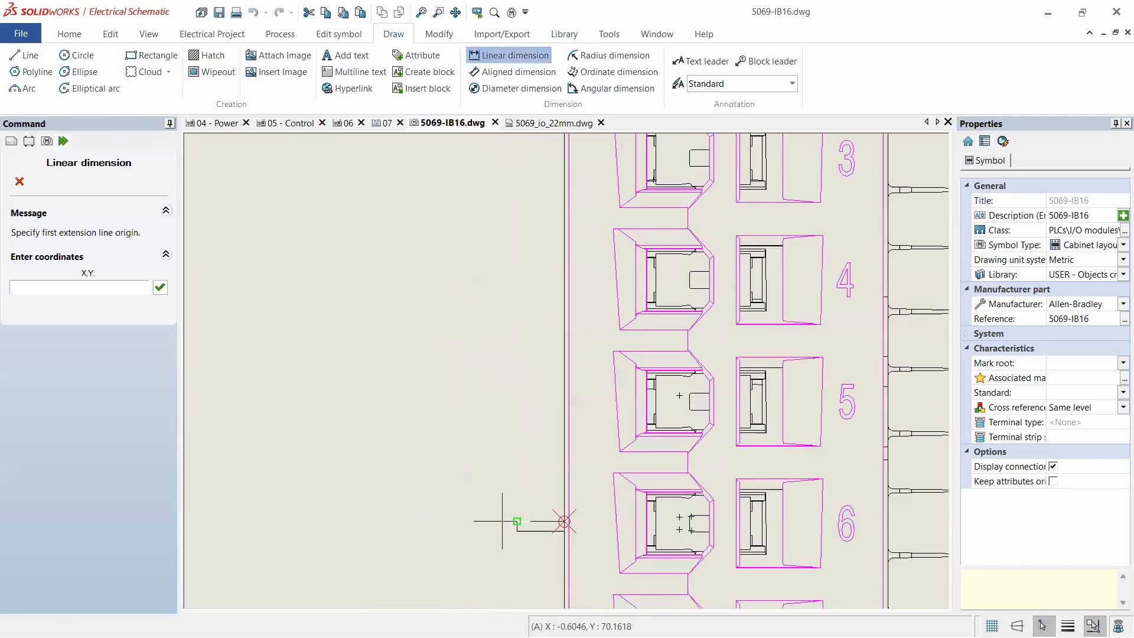
pyautogui.click(526, 521)
pyautogui.scroll(-5, 425, 480)
pyautogui.scroll(8, 503, 414)
pyautogui.scroll(4, 557, 386)
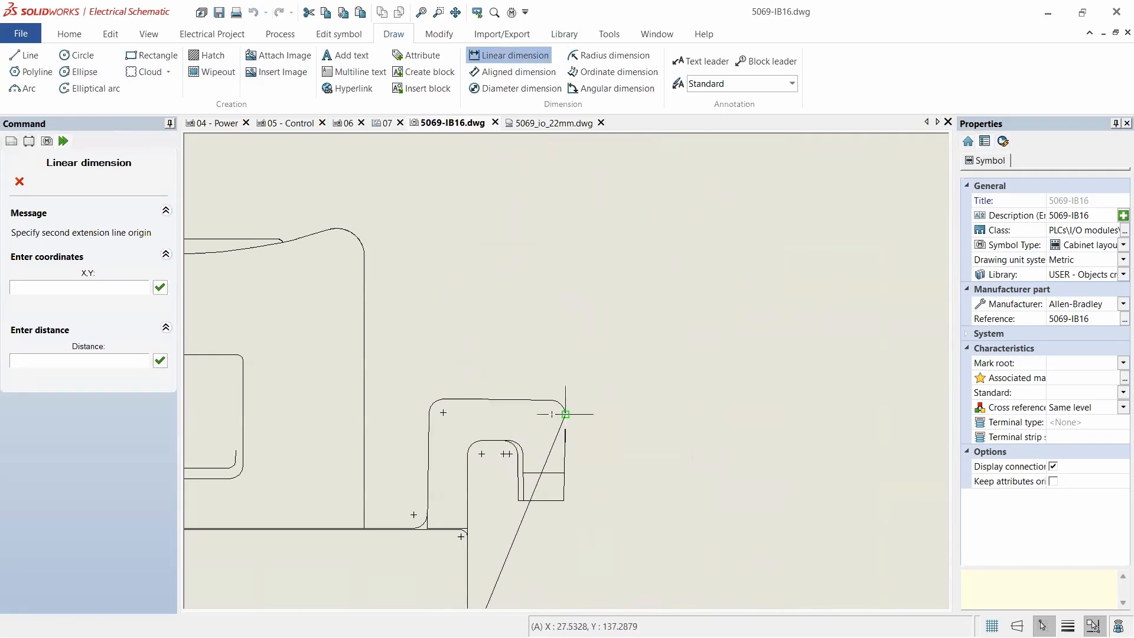
pyautogui.click(565, 414)
pyautogui.scroll(-3, 565, 414)
pyautogui.click(384, 299)
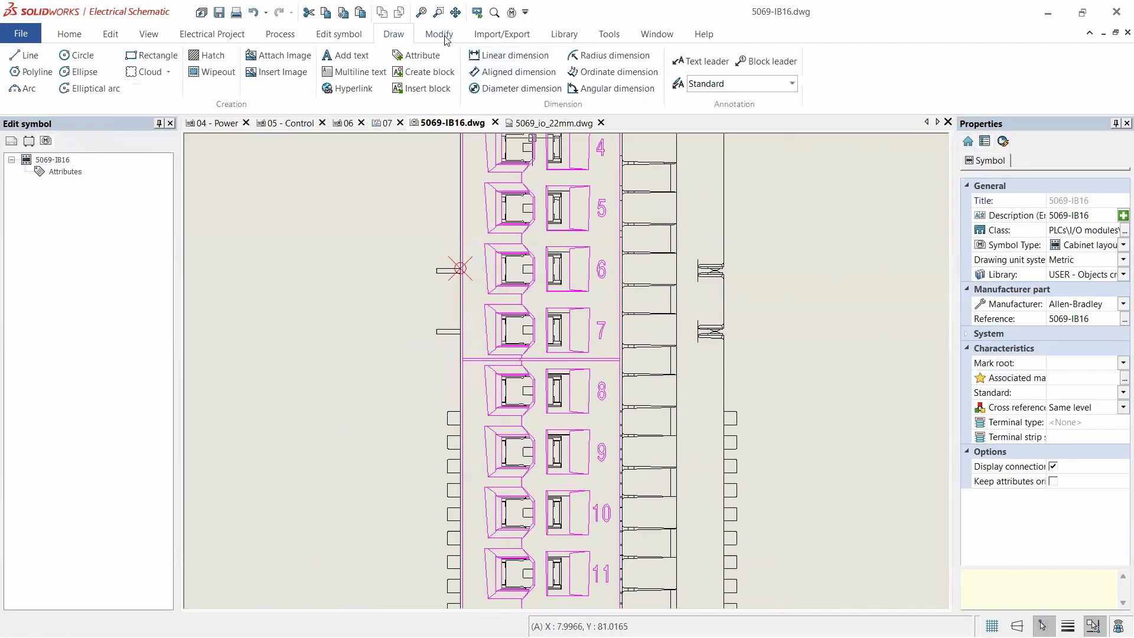
# - Reopen the 5069-IB16 part's properties from the PLC I/O modules class of the manufacturer part library
pyautogui.click(562, 37)
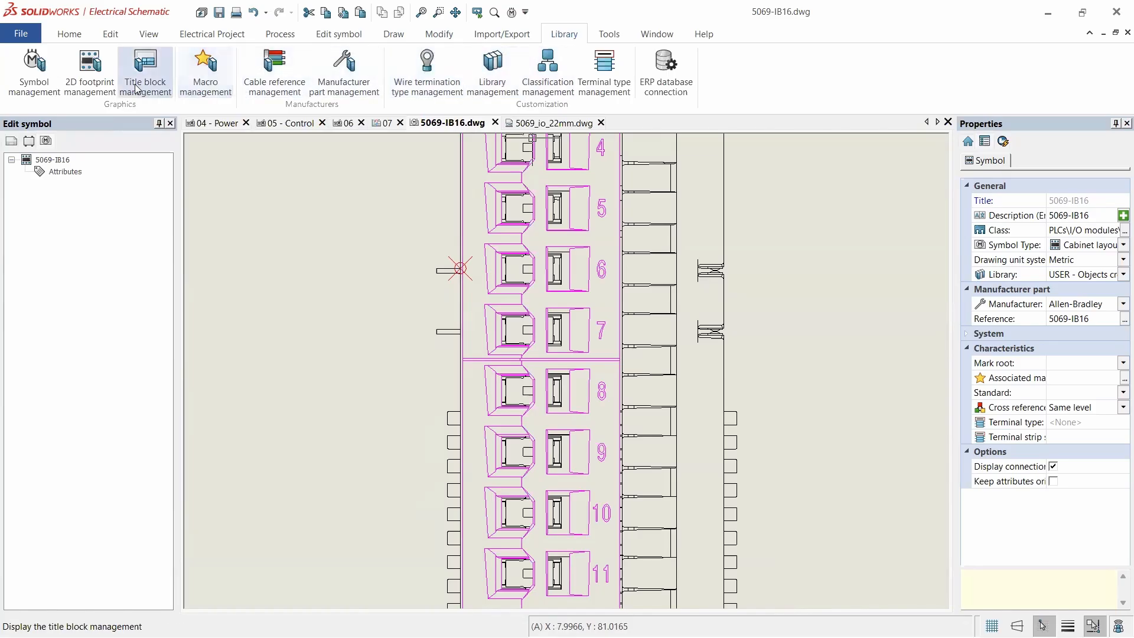
pyautogui.click(345, 89)
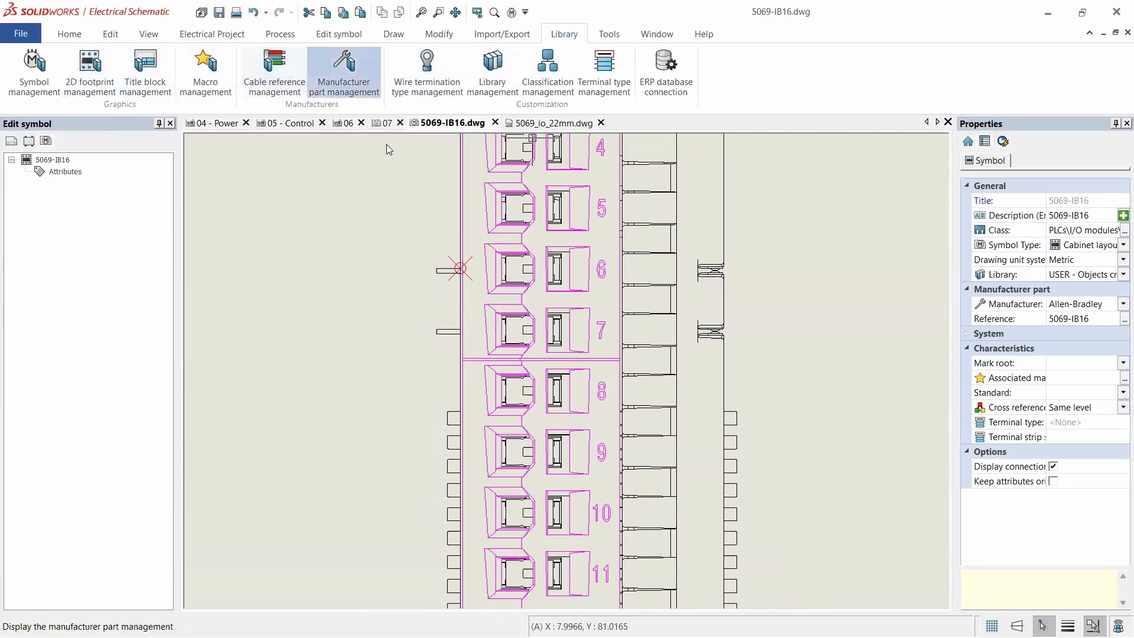
pyautogui.click(163, 422)
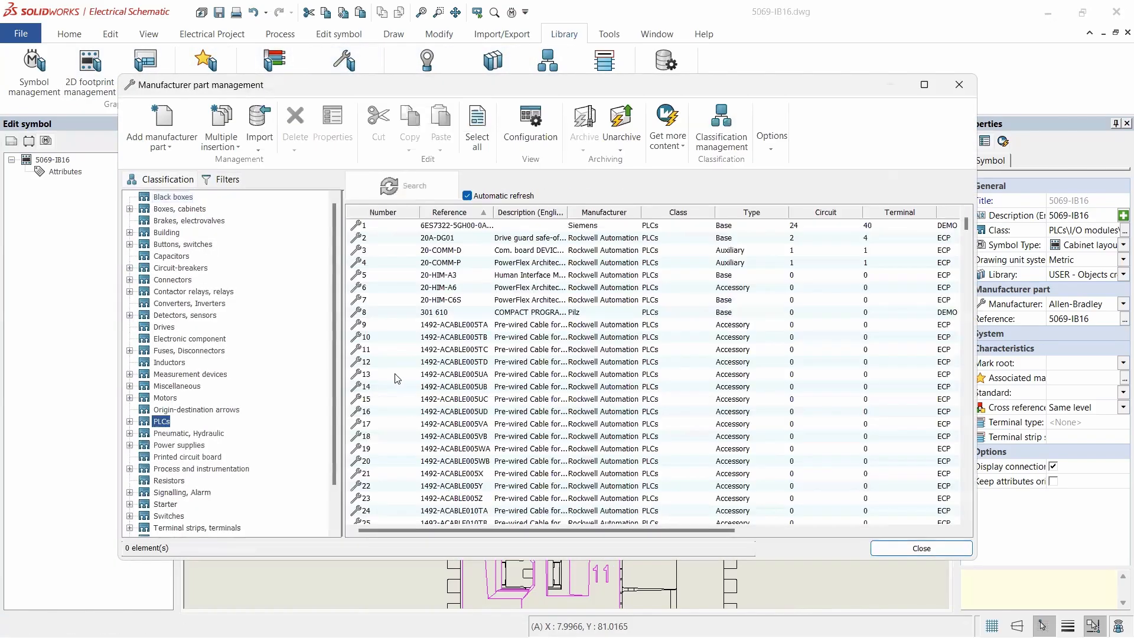
pyautogui.click(130, 422)
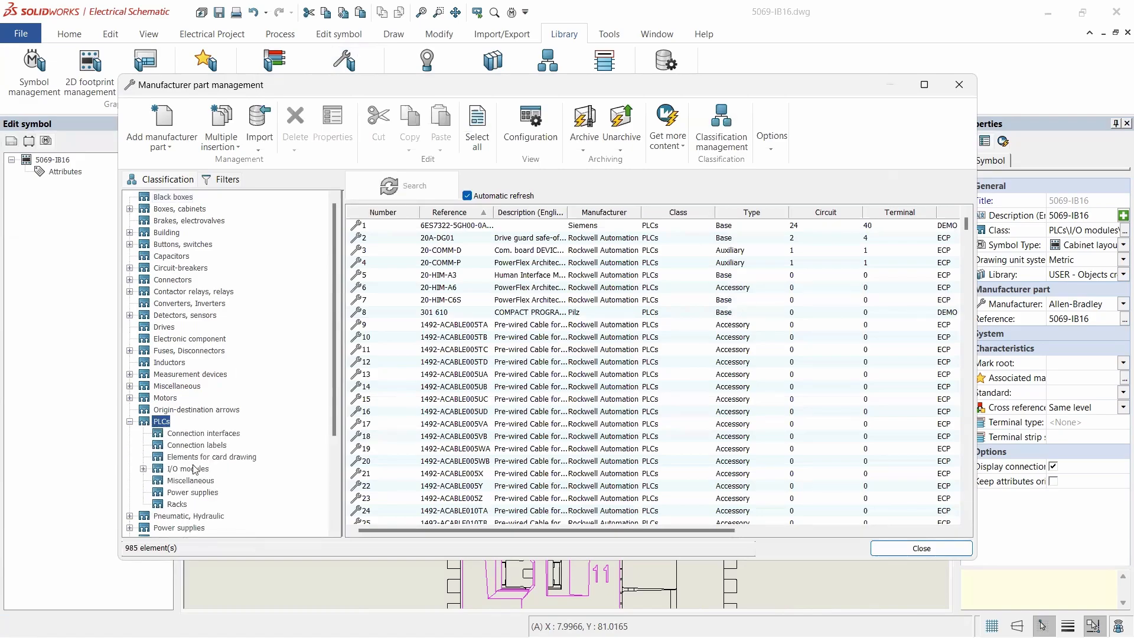
pyautogui.click(190, 471)
pyautogui.doubleClick(502, 287)
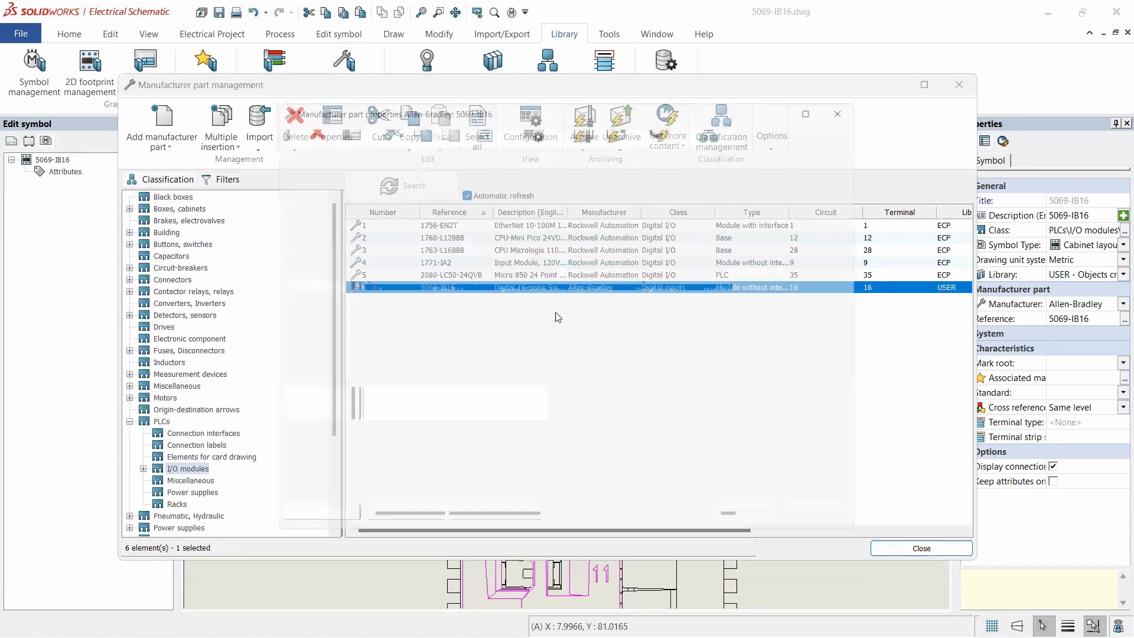
# - Set the 5069-IB16 part's width to 57.53 mm, accept the properties and close the part management window
pyautogui.scroll(-3, 588, 426)
pyautogui.click(594, 379)
pyautogui.moveTo(582, 377); pyautogui.dragTo(672, 371)
pyautogui.write('53')
pyautogui.press('Return')
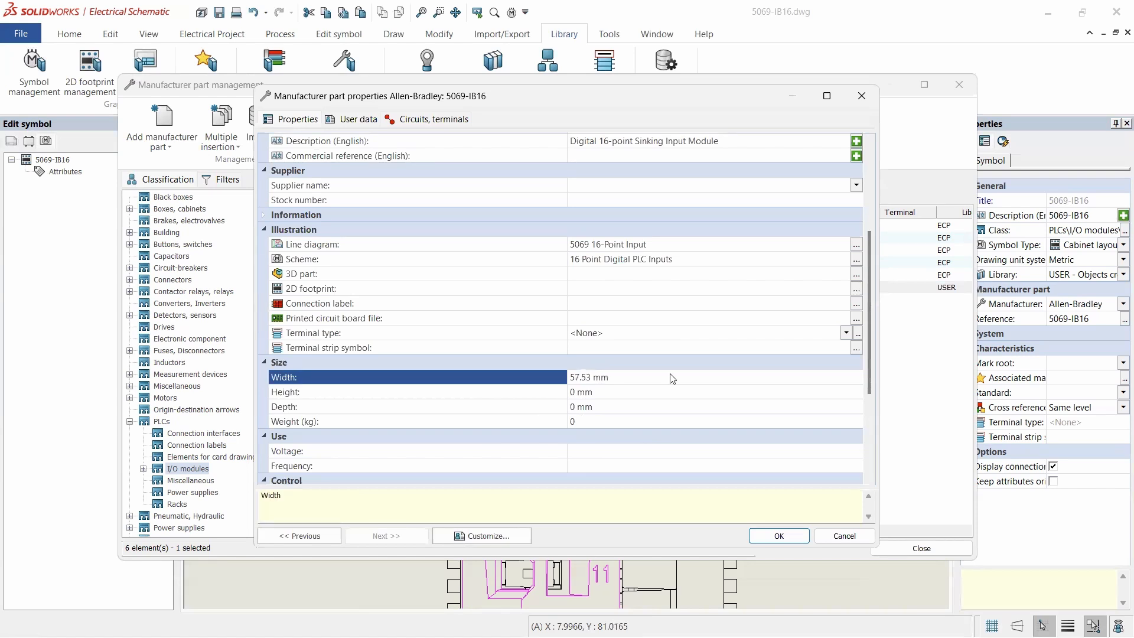
pyautogui.click(779, 535)
pyautogui.click(892, 546)
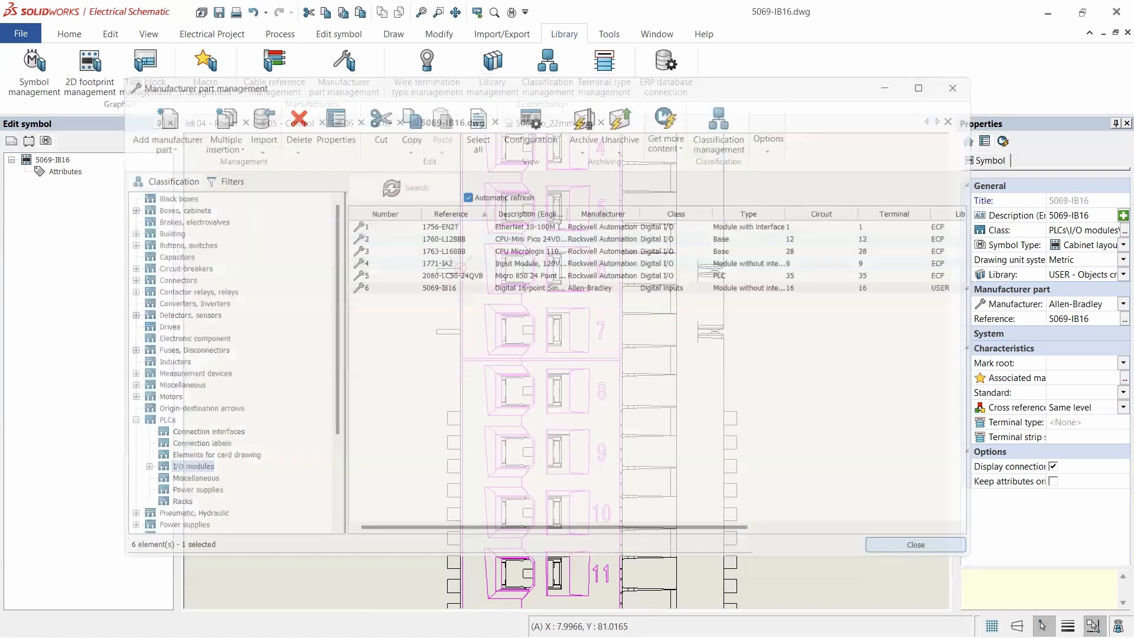
# - Measure the module's overall height with a linear dimension from the top of the upper latch to the bottom of the lower leg, without placing it
pyautogui.scroll(-5, 405, 299)
pyautogui.scroll(3, 392, 271)
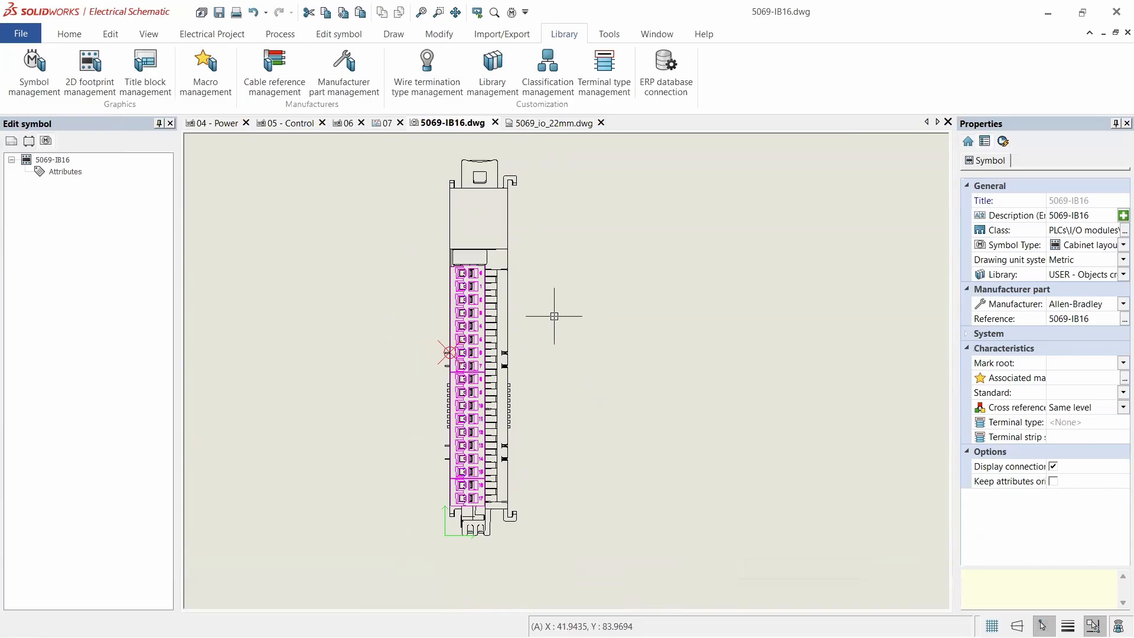
pyautogui.scroll(1, 417, 326)
pyautogui.scroll(-1, 516, 348)
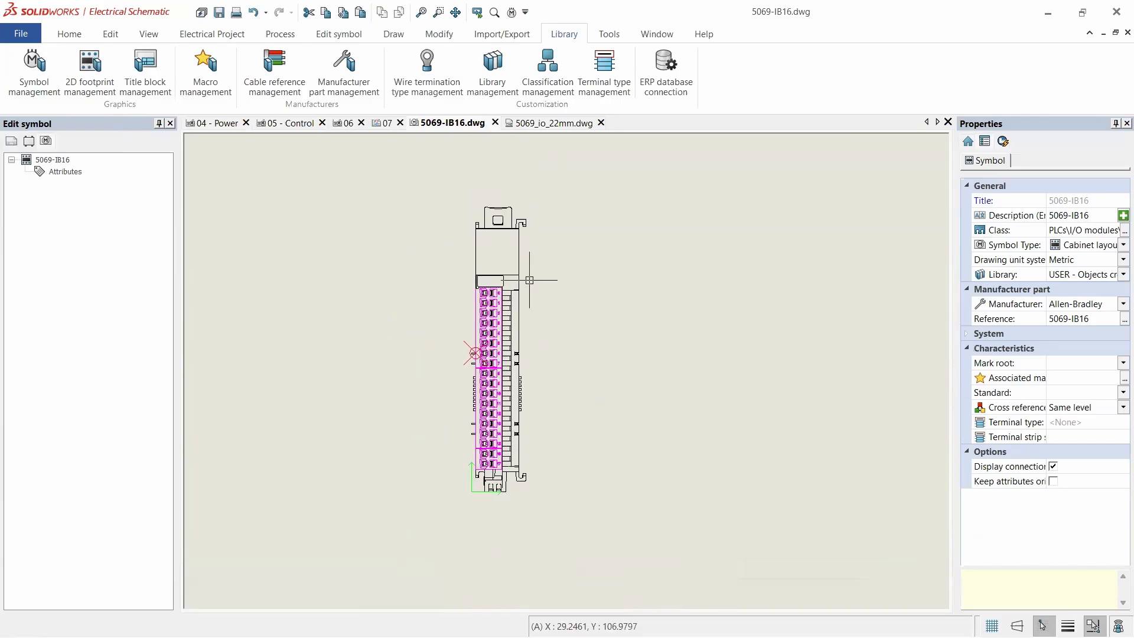
pyautogui.scroll(3, 472, 236)
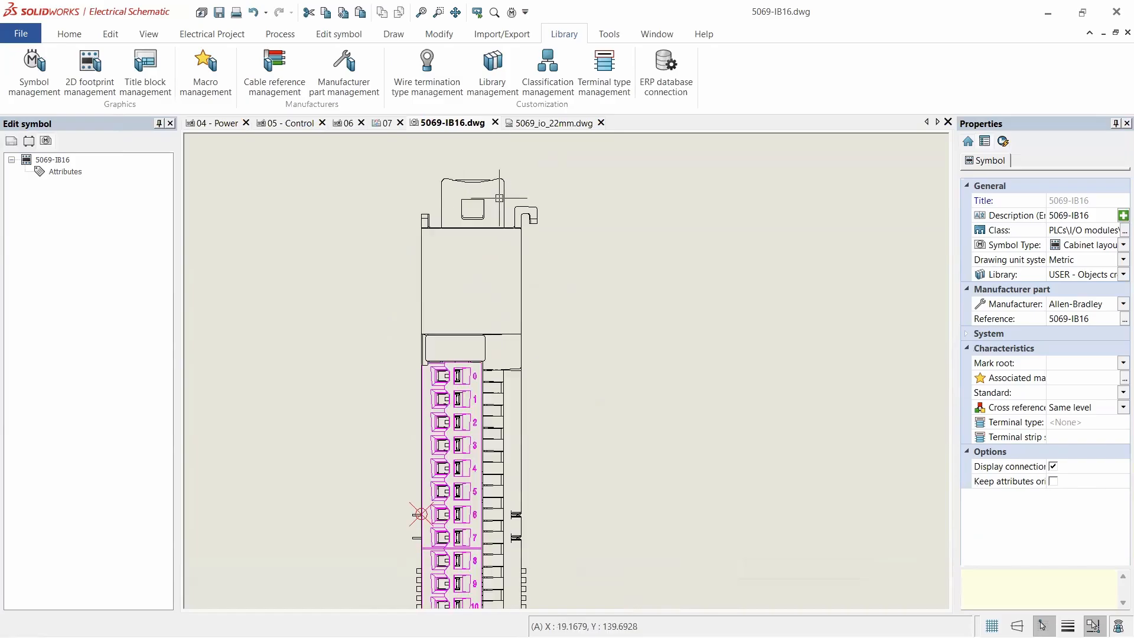
pyautogui.scroll(2, 409, 162)
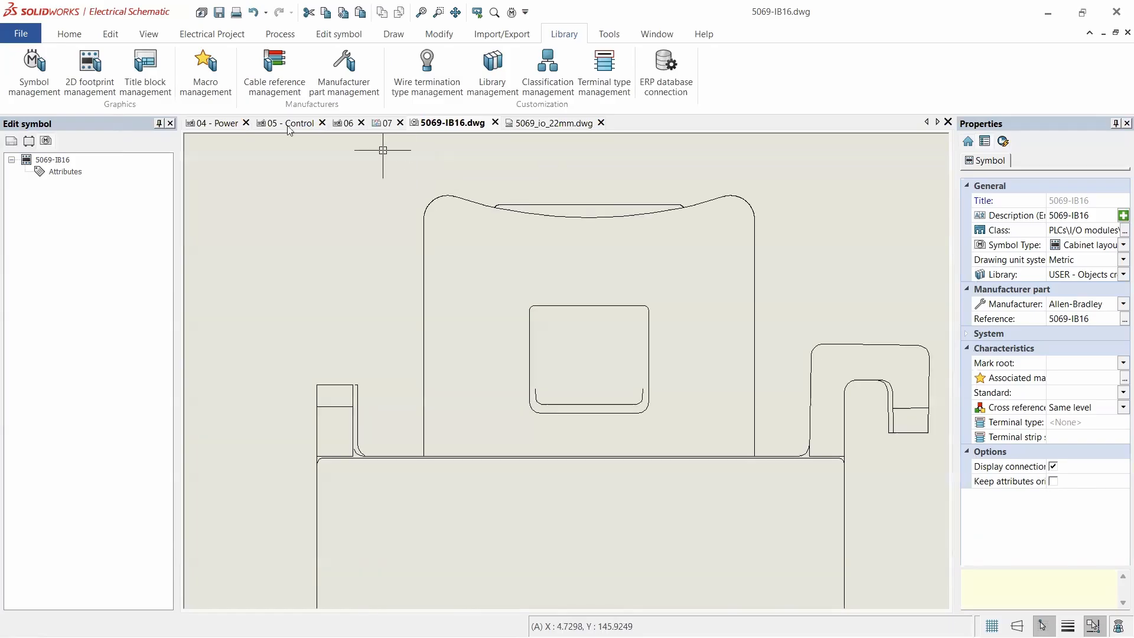
pyautogui.click(393, 35)
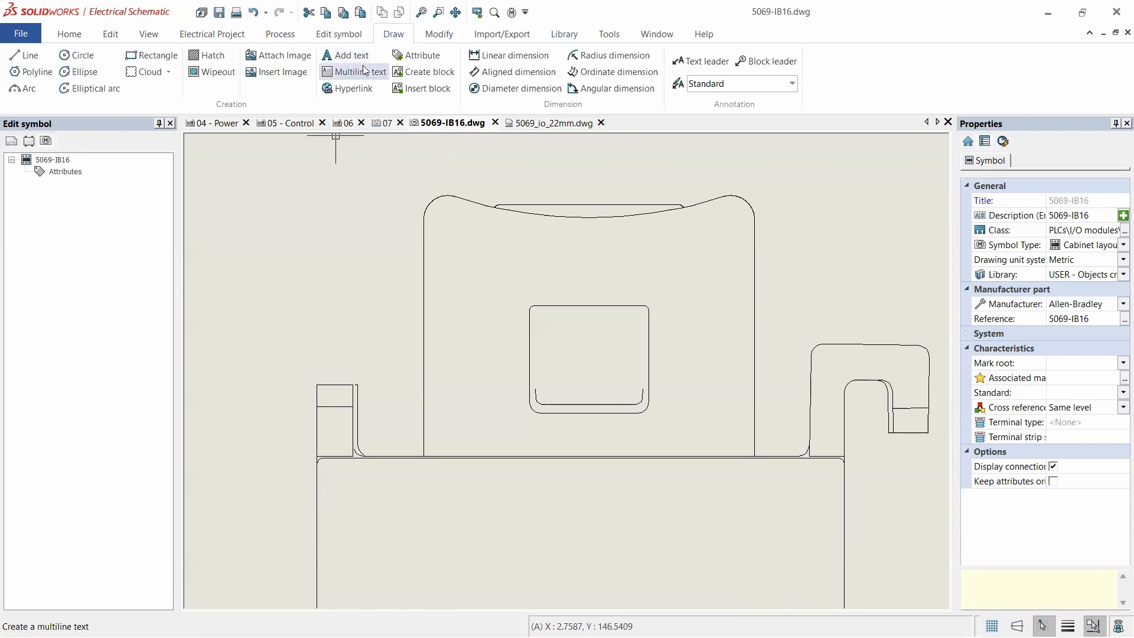
pyautogui.click(513, 60)
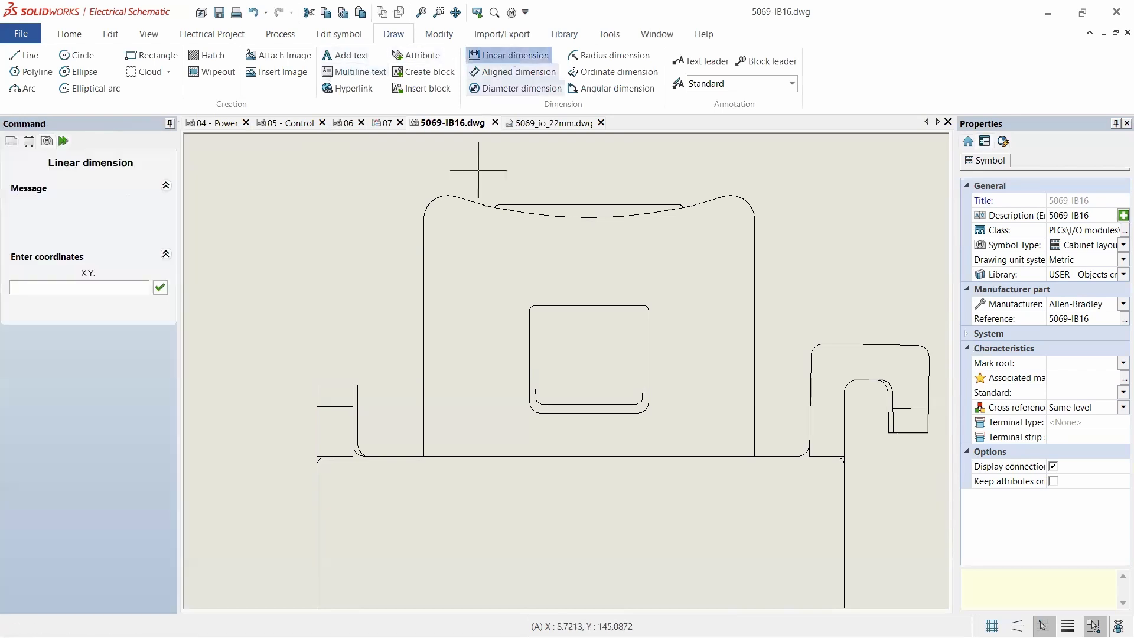
pyautogui.scroll(3, 448, 195)
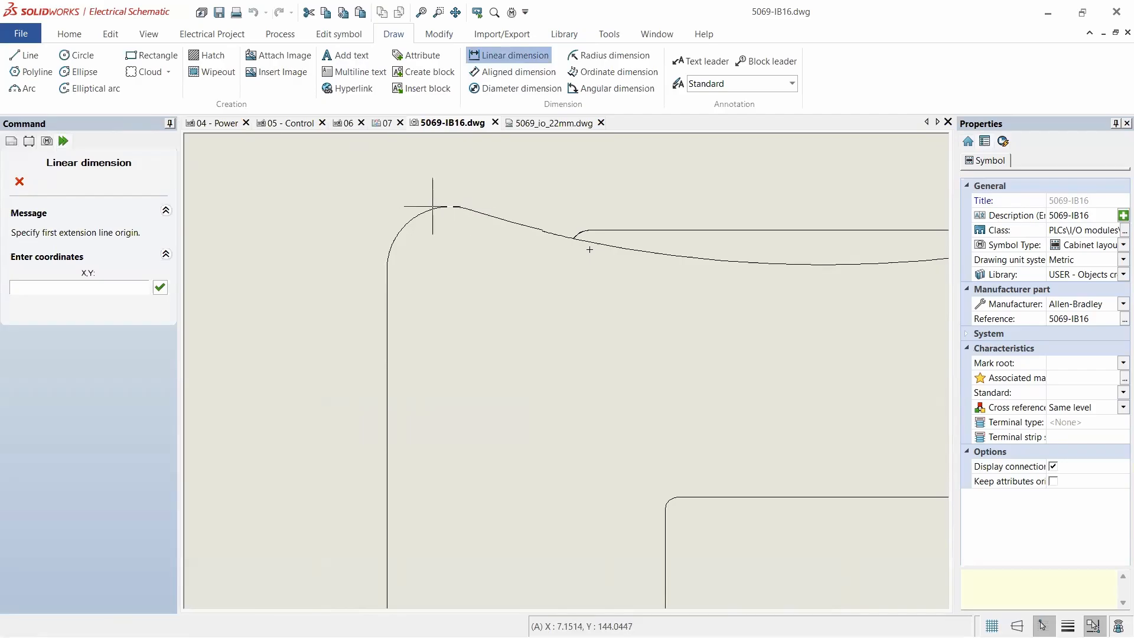
pyautogui.click(465, 208)
pyautogui.scroll(-6, 349, 217)
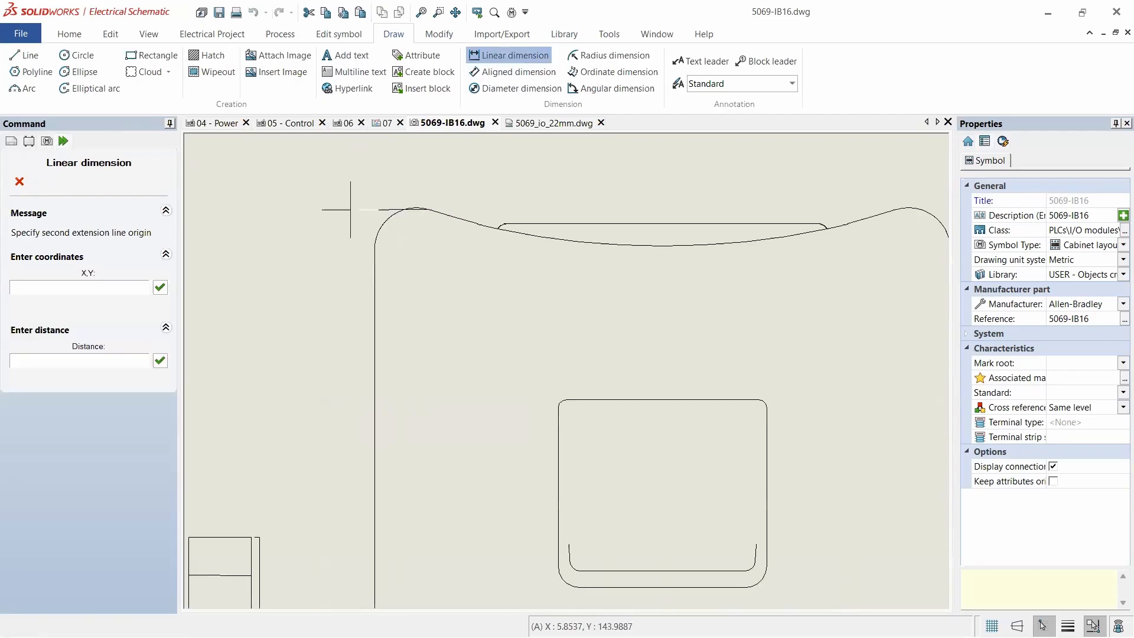
pyautogui.scroll(8, 354, 242)
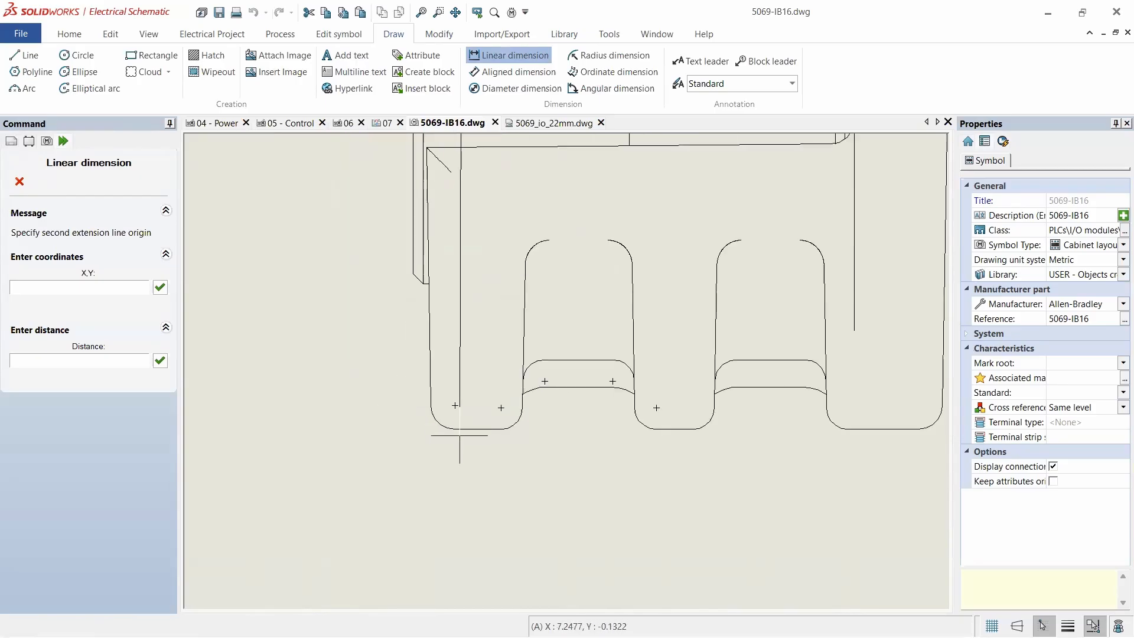
pyautogui.click(438, 421)
pyautogui.scroll(-2, 435, 416)
pyautogui.scroll(-5, 435, 416)
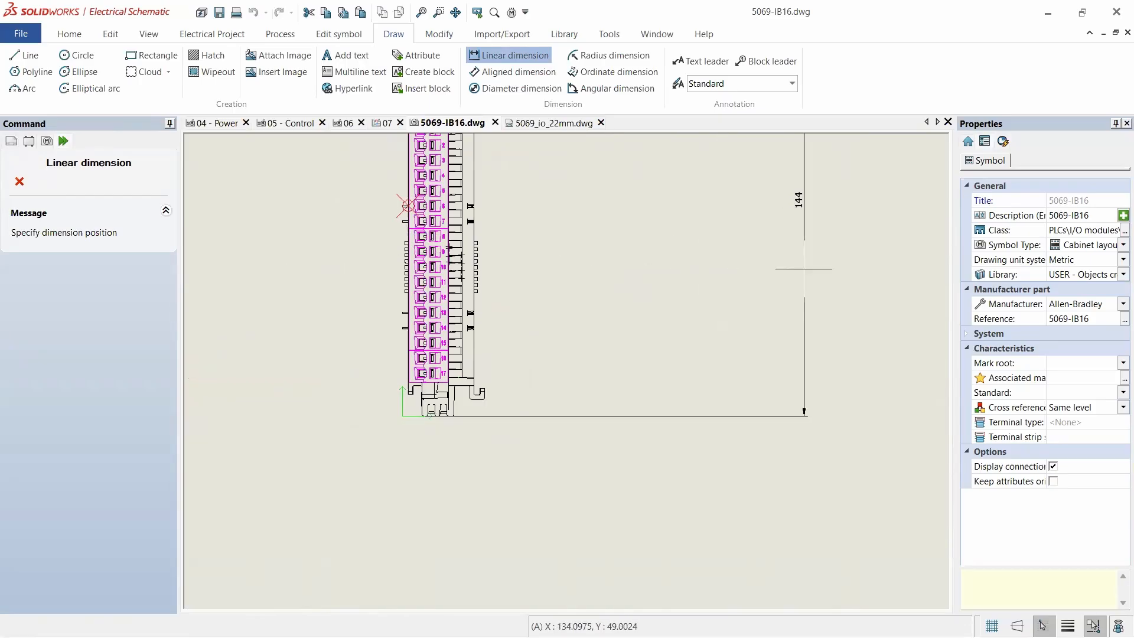
pyautogui.scroll(-3, 803, 260)
pyautogui.scroll(-1, 784, 261)
pyautogui.scroll(5, 784, 260)
pyautogui.press('Escape')
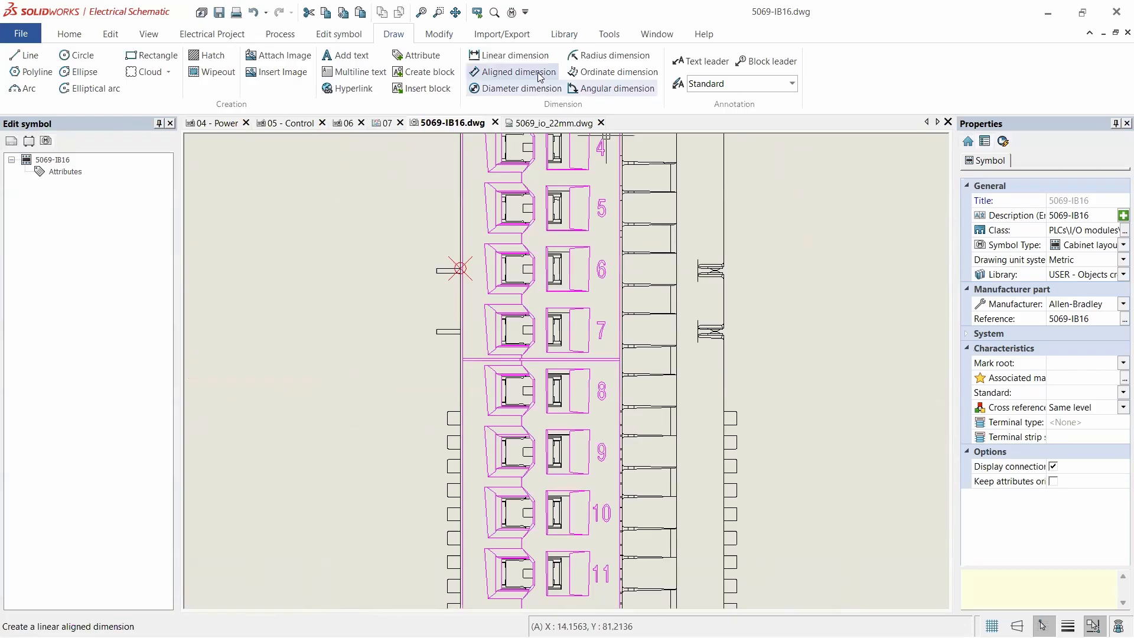
# - Open the properties of the 5069-IB16 part from the Digital inputs subclass of the PLC I/O modules in the manufacturer part library
pyautogui.click(564, 33)
pyautogui.click(351, 89)
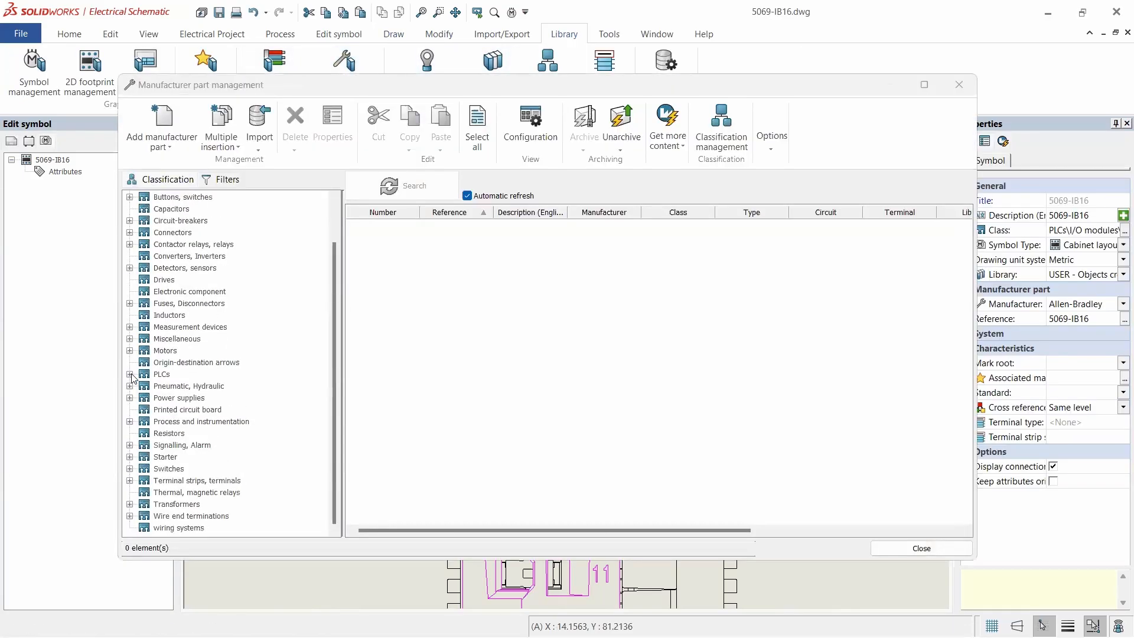
pyautogui.click(130, 374)
pyautogui.click(146, 422)
pyautogui.click(143, 422)
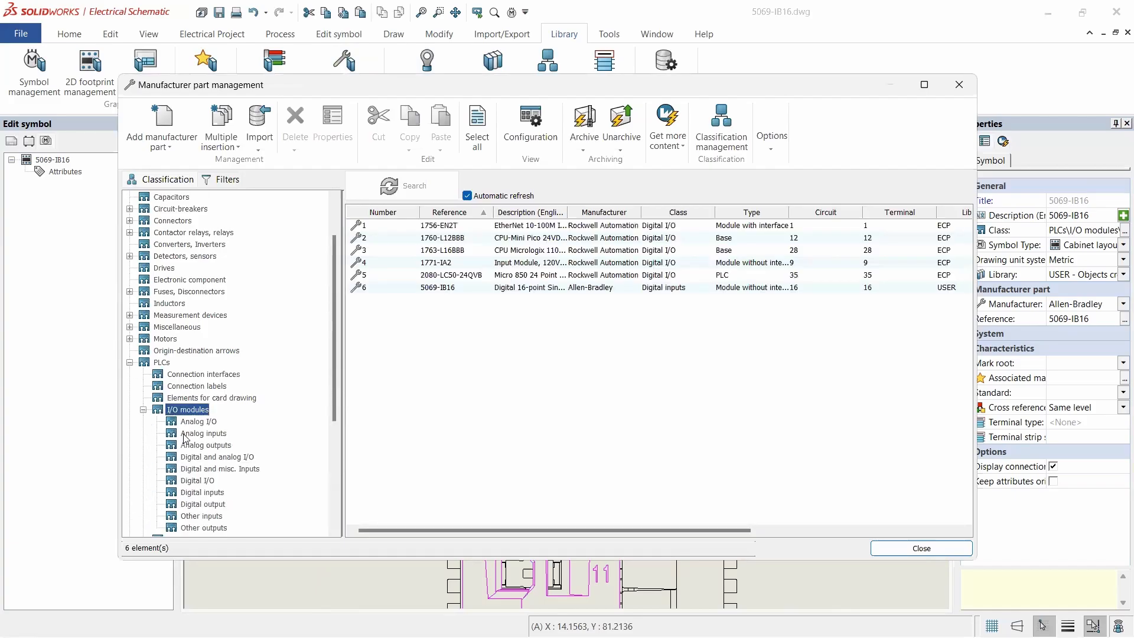
pyautogui.scroll(-2, 186, 439)
pyautogui.click(202, 422)
pyautogui.doubleClick(451, 227)
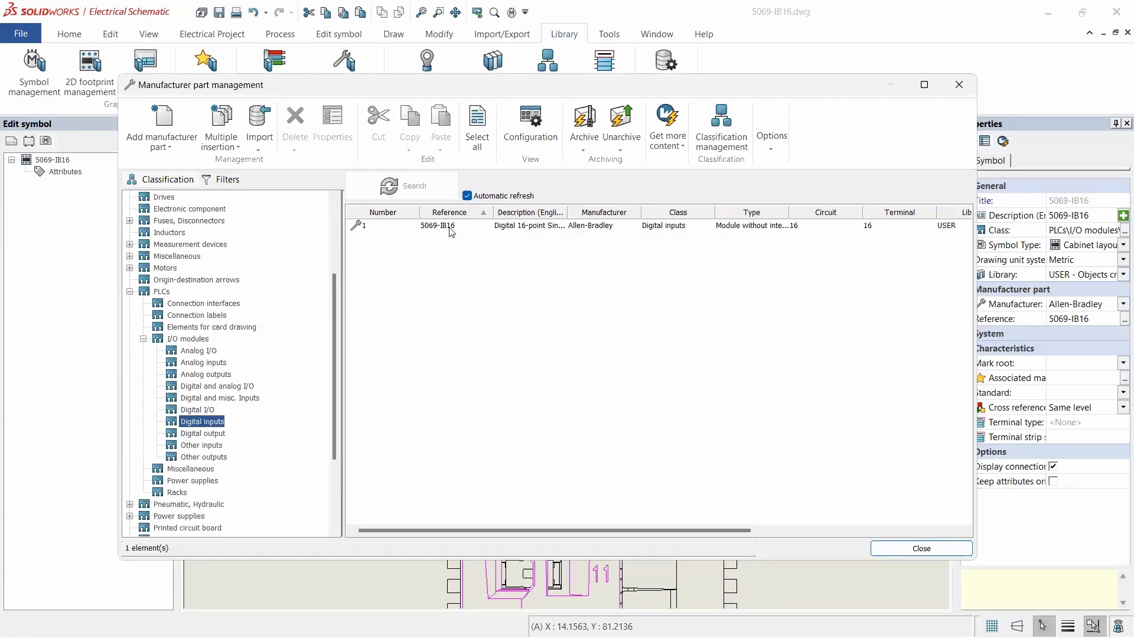
# - Try to set the 5069-IB16 part's height to 144 mm, closing the properties without accepting them and closing the part management window
pyautogui.scroll(-4, 599, 413)
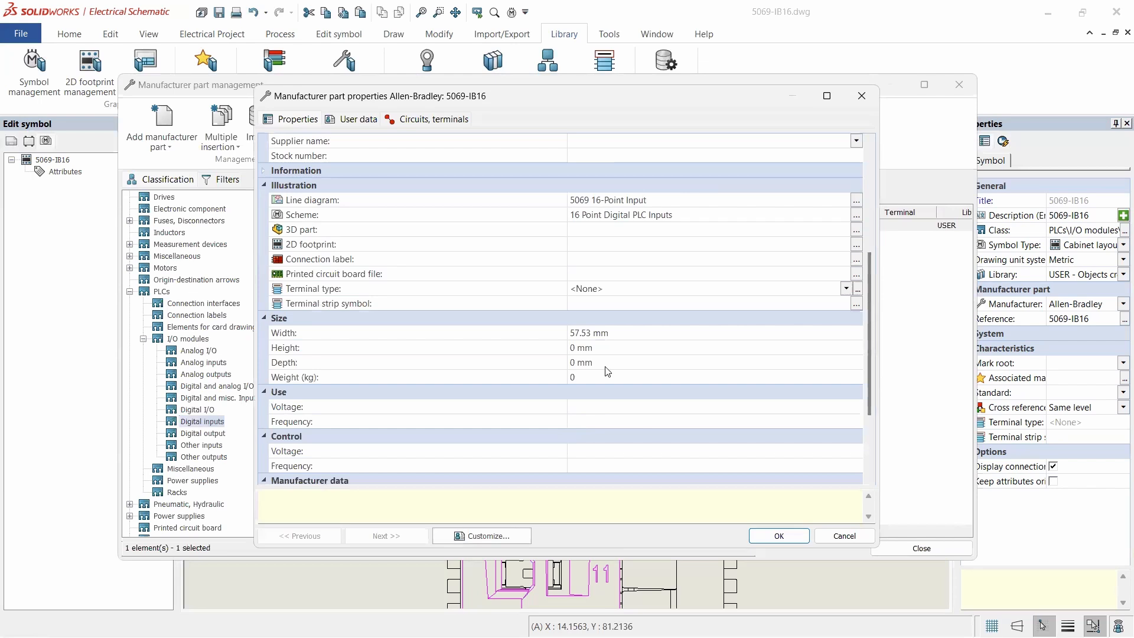
pyautogui.click(626, 351)
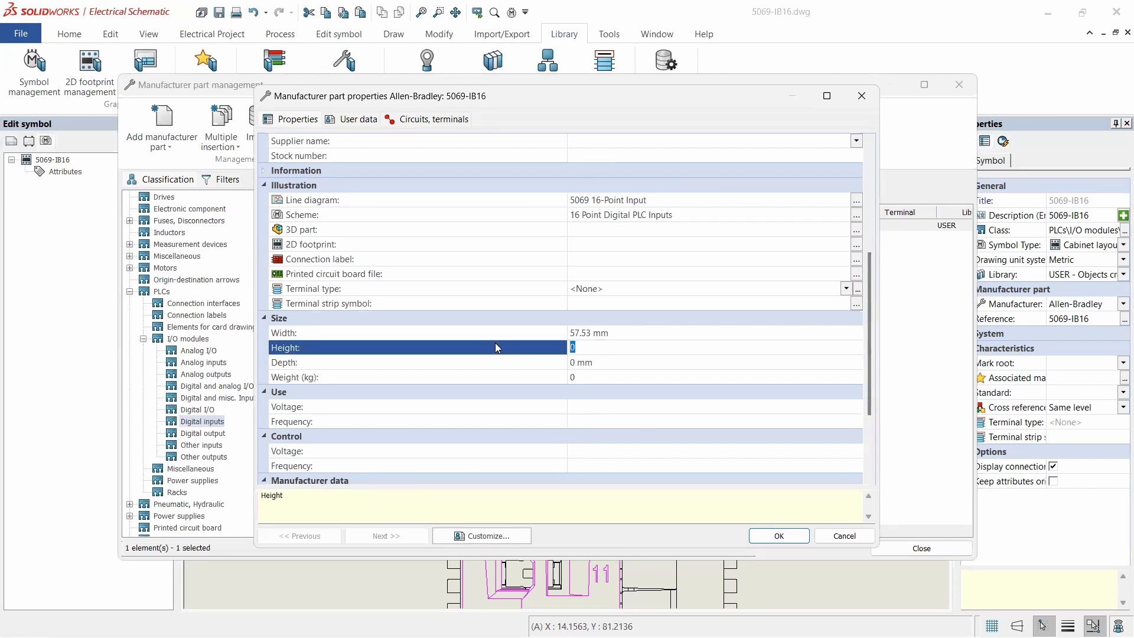
pyautogui.write('144')
pyautogui.click(507, 375)
pyautogui.click(625, 361)
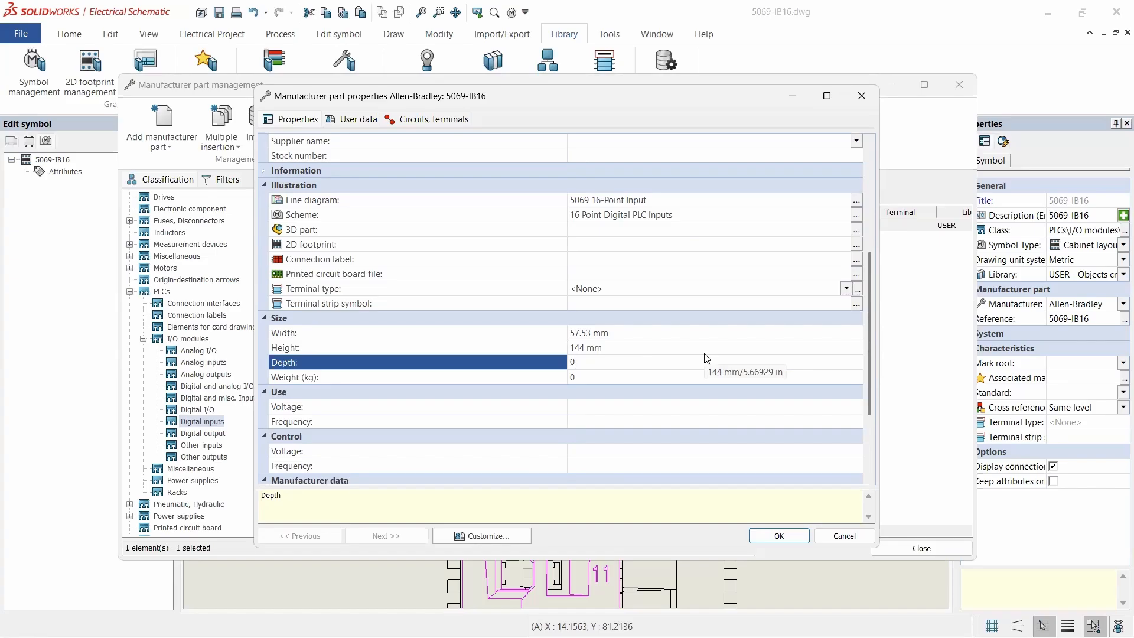
pyautogui.scroll(-1, 707, 359)
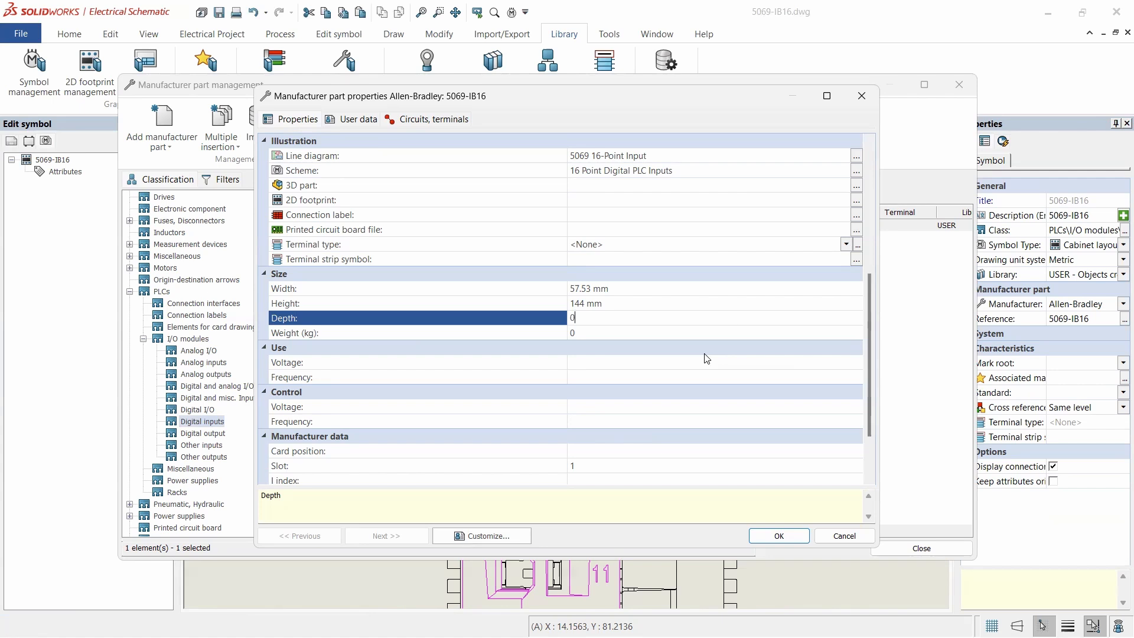
pyautogui.click(862, 96)
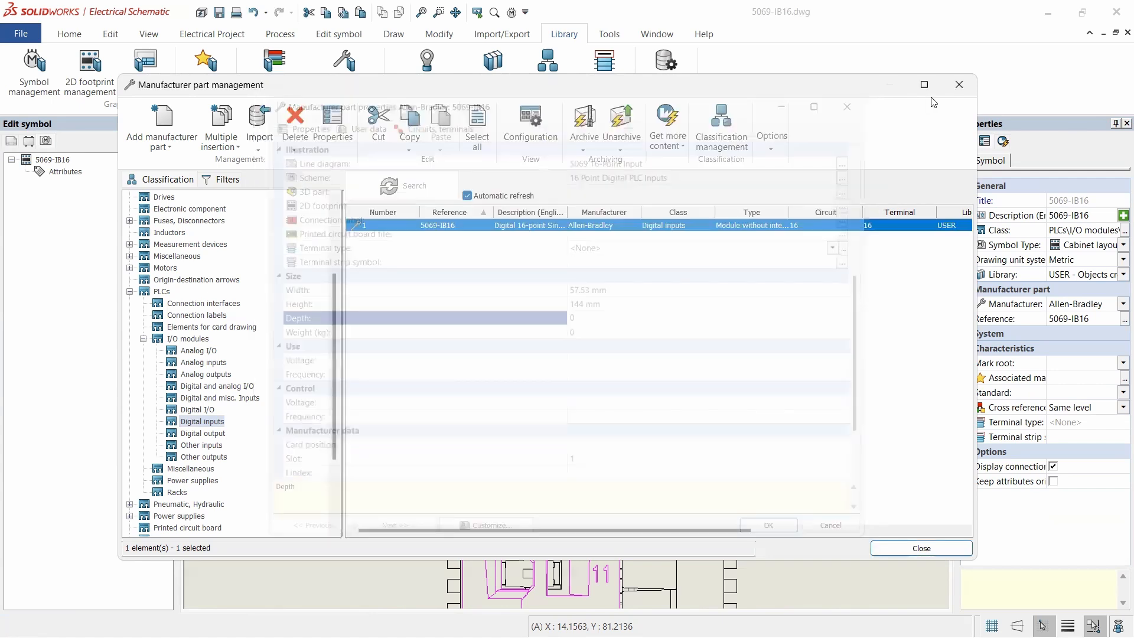
pyautogui.click(959, 85)
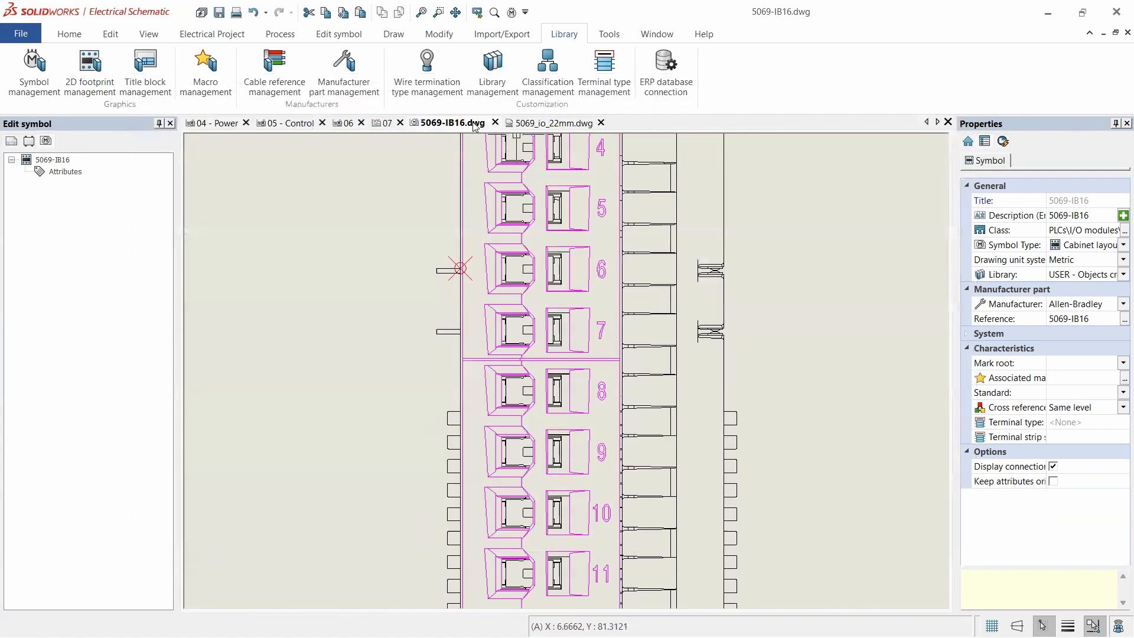
# - Examine the overall depth dimensions above the module's side views in the 5069_io_22mm.dwg drawing
pyautogui.click(553, 123)
pyautogui.scroll(-3, 553, 363)
pyautogui.scroll(5, 589, 354)
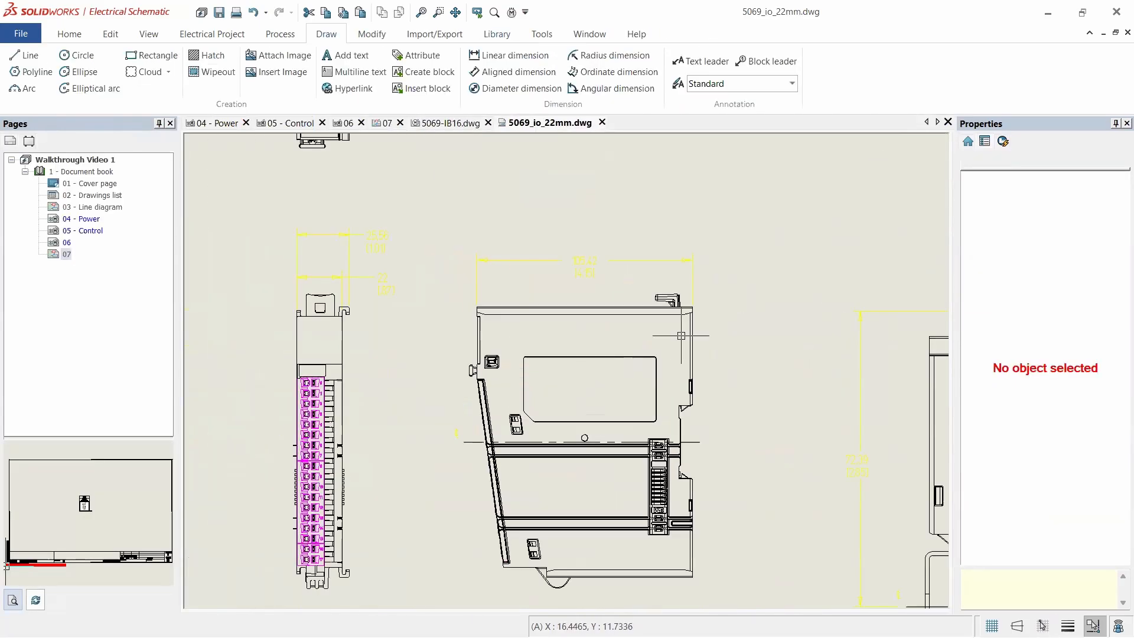
pyautogui.scroll(3, 608, 302)
pyautogui.scroll(2, 561, 273)
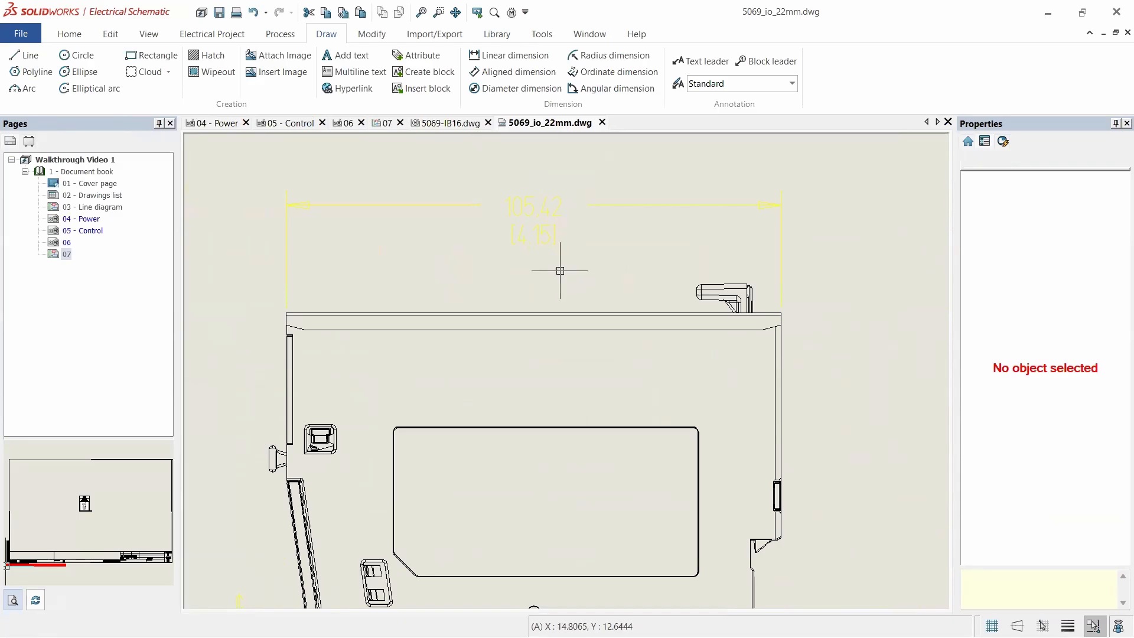
pyautogui.scroll(-5, 560, 271)
pyautogui.scroll(3, 284, 240)
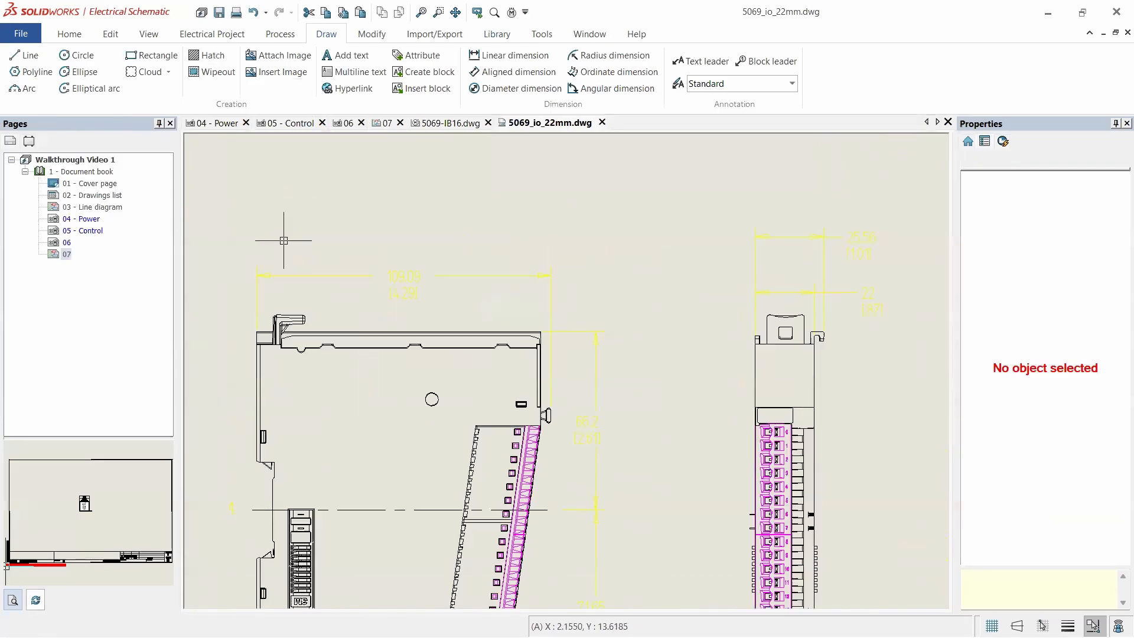
pyautogui.scroll(2, 300, 249)
pyautogui.scroll(-4, 300, 249)
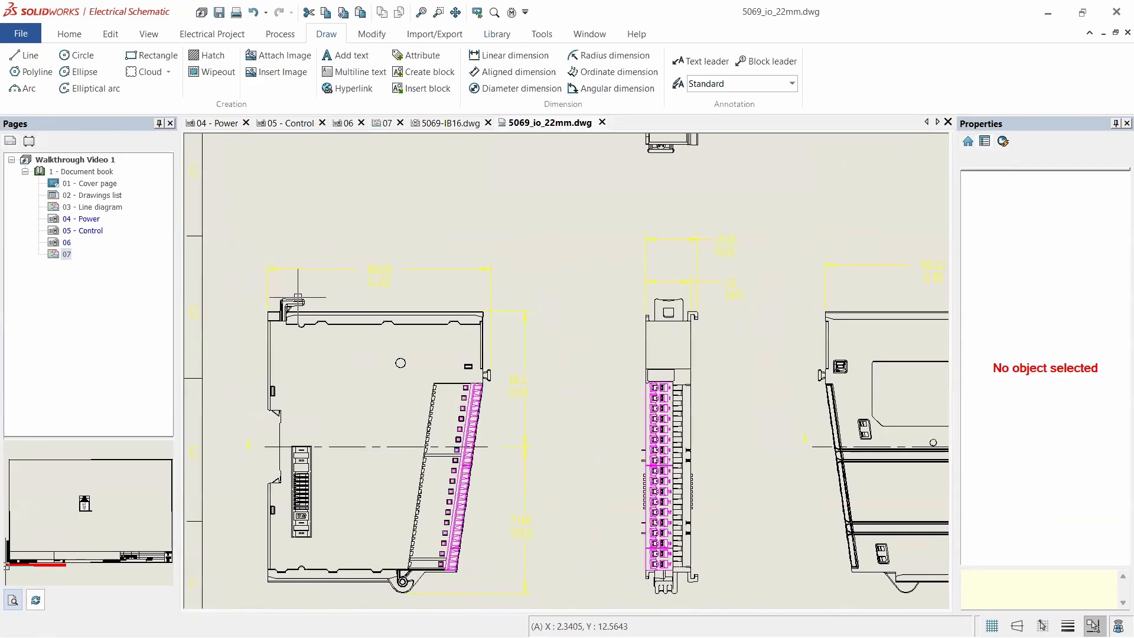
pyautogui.scroll(3, 276, 309)
pyautogui.scroll(2, 386, 272)
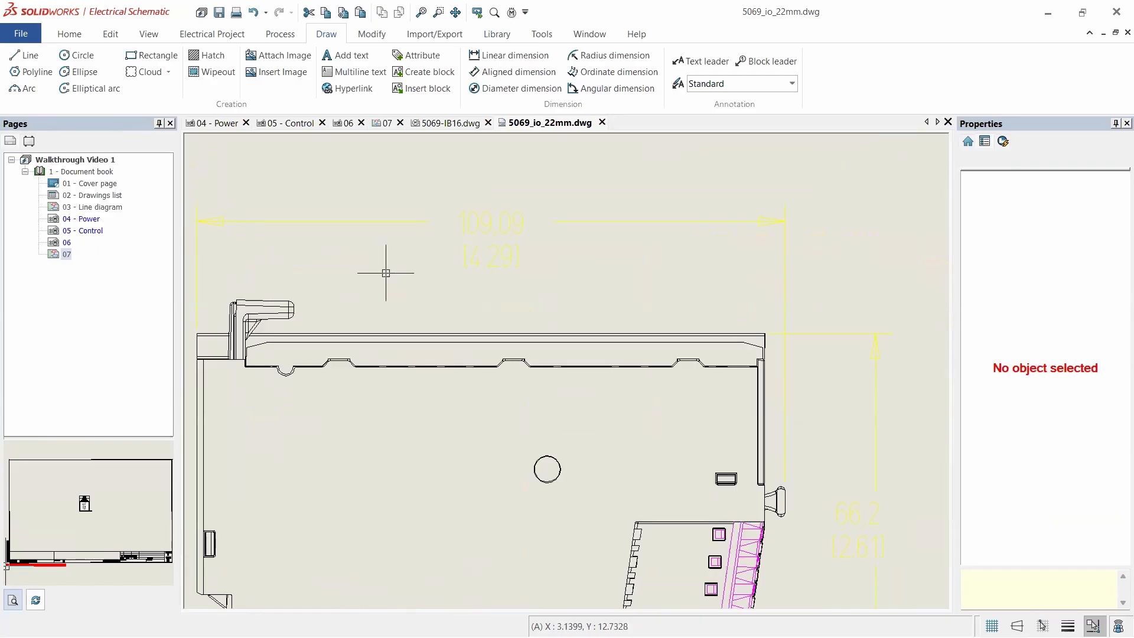
pyautogui.scroll(-2, 430, 221)
# - Open the properties of the 5069-IB16 part from the PLC I/O modules class of the manufacturer part library
pyautogui.click(497, 34)
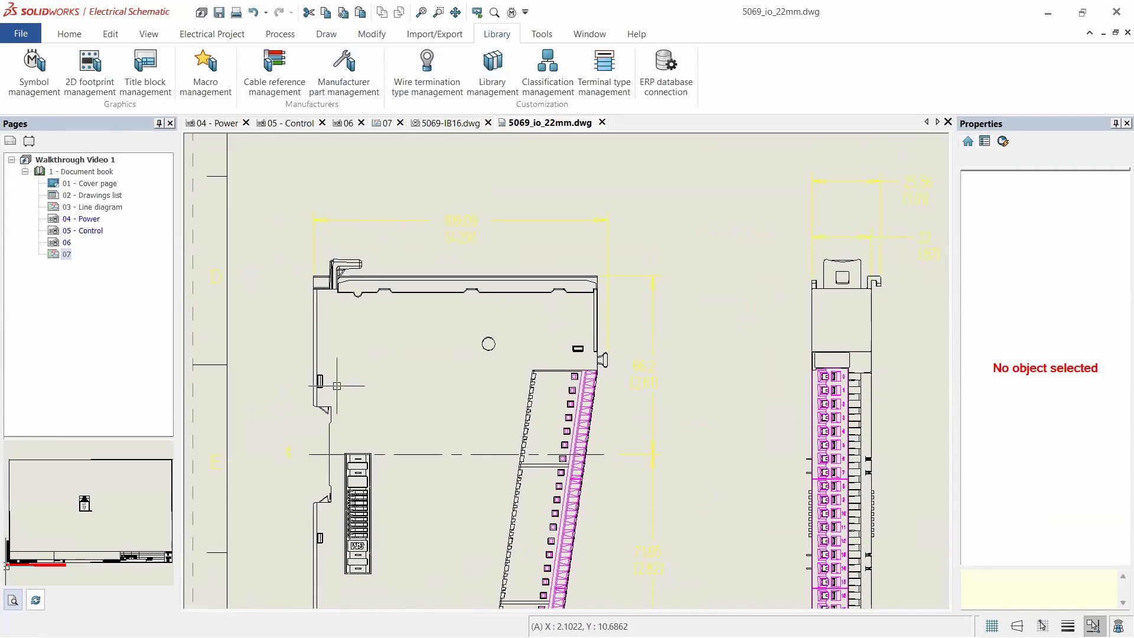
pyautogui.scroll(-1, 337, 385)
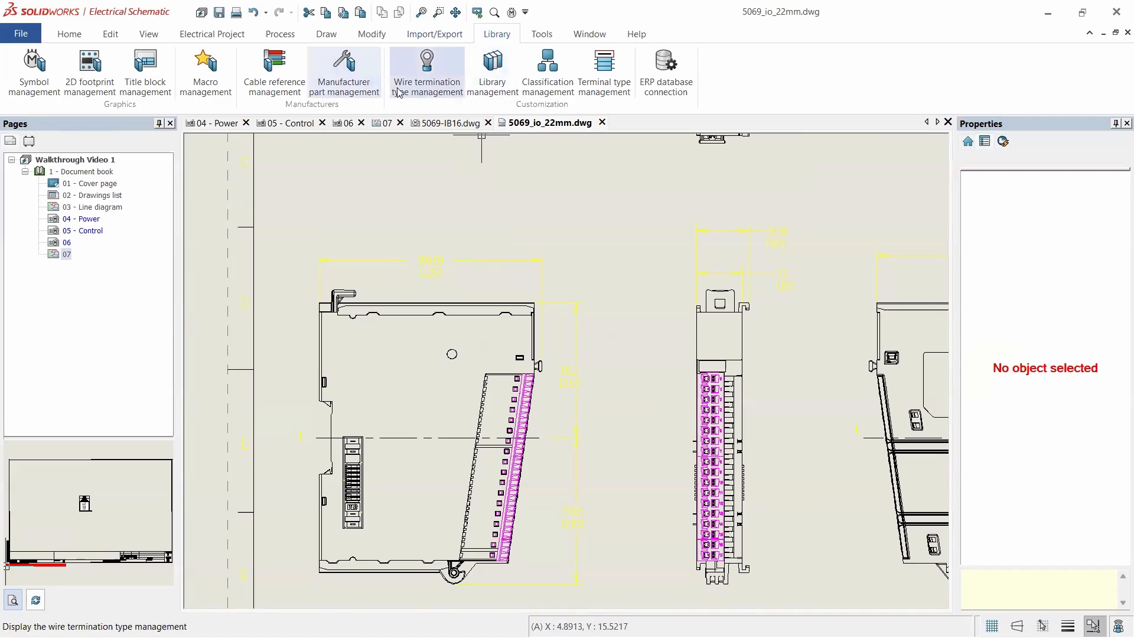
pyautogui.click(343, 71)
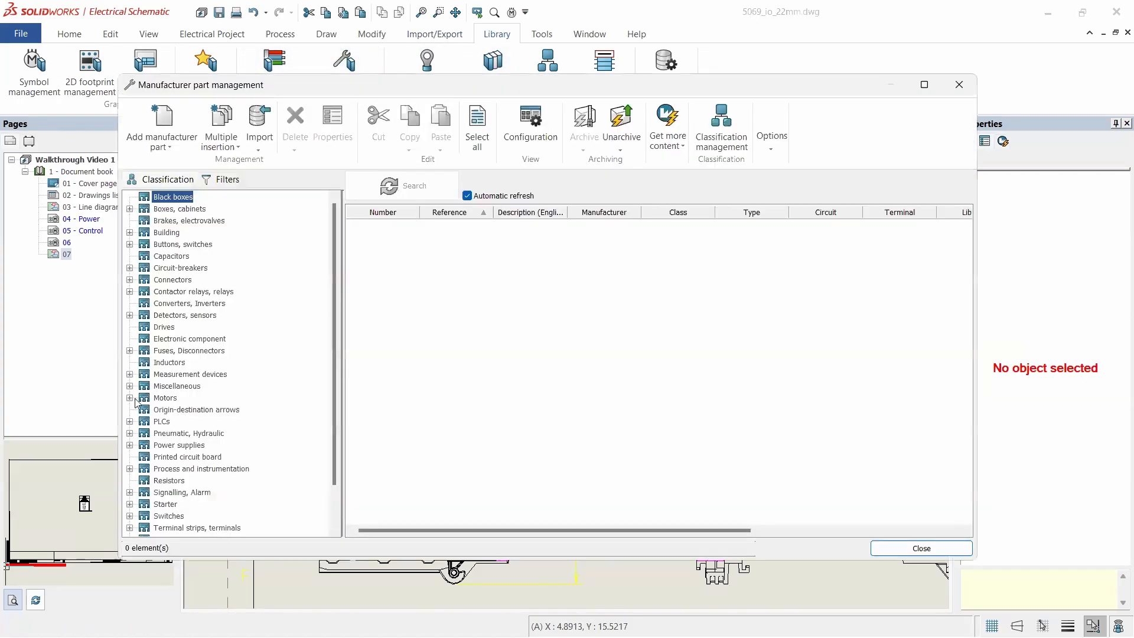
pyautogui.click(130, 422)
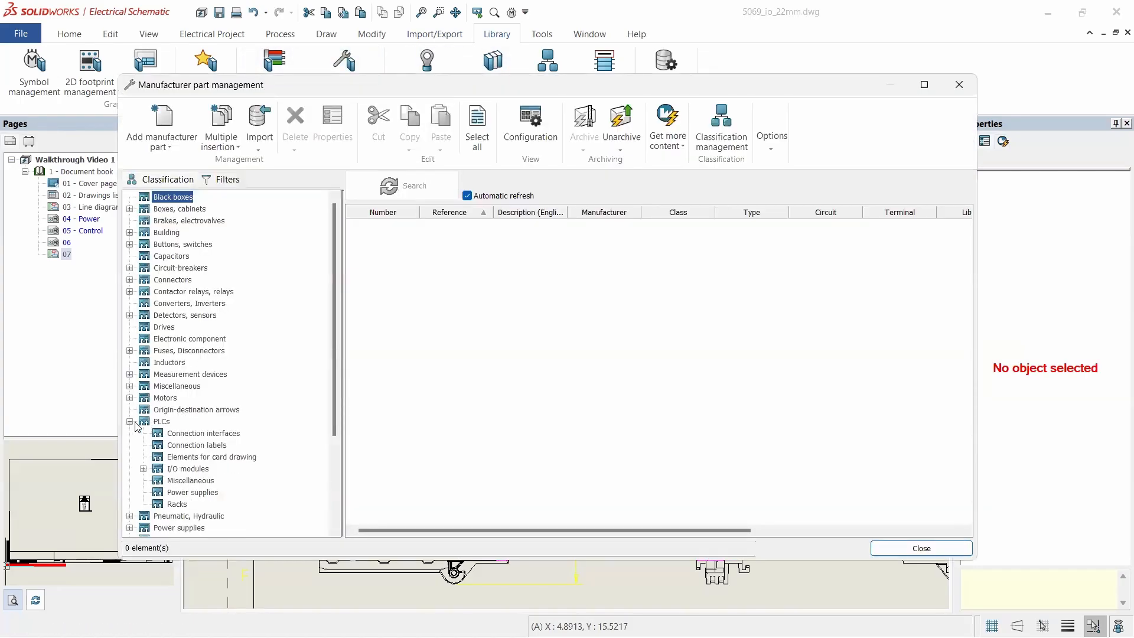
pyautogui.click(188, 470)
pyautogui.click(426, 289)
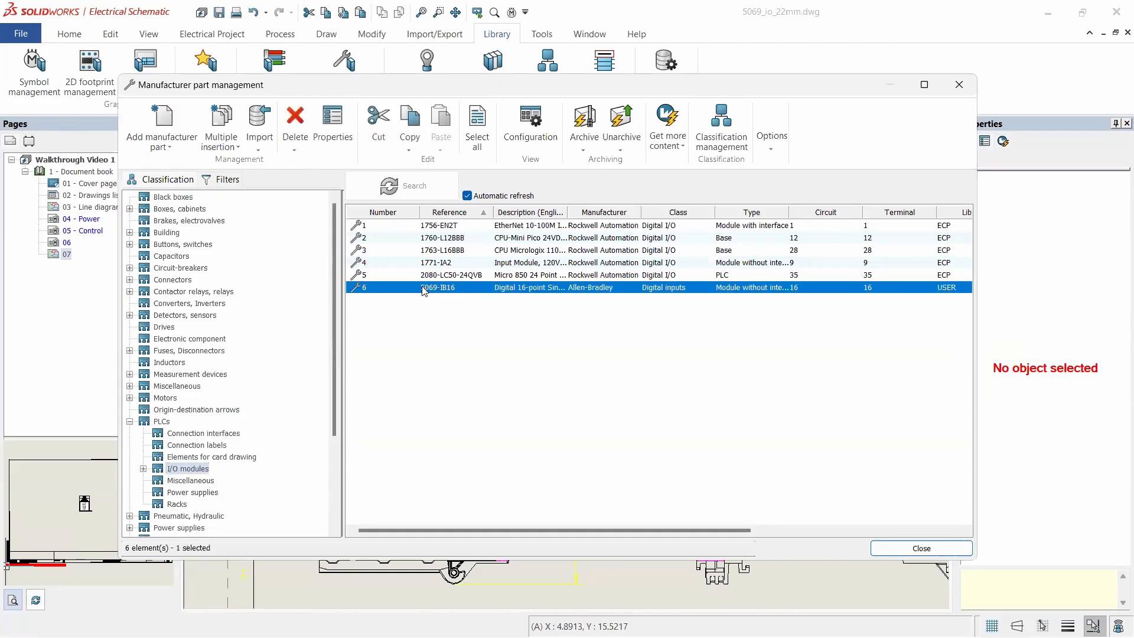
pyautogui.doubleClick(467, 288)
# - Set the 5069-IB16 part's depth to 109.09 mm and accept the properties
pyautogui.scroll(-5, 558, 372)
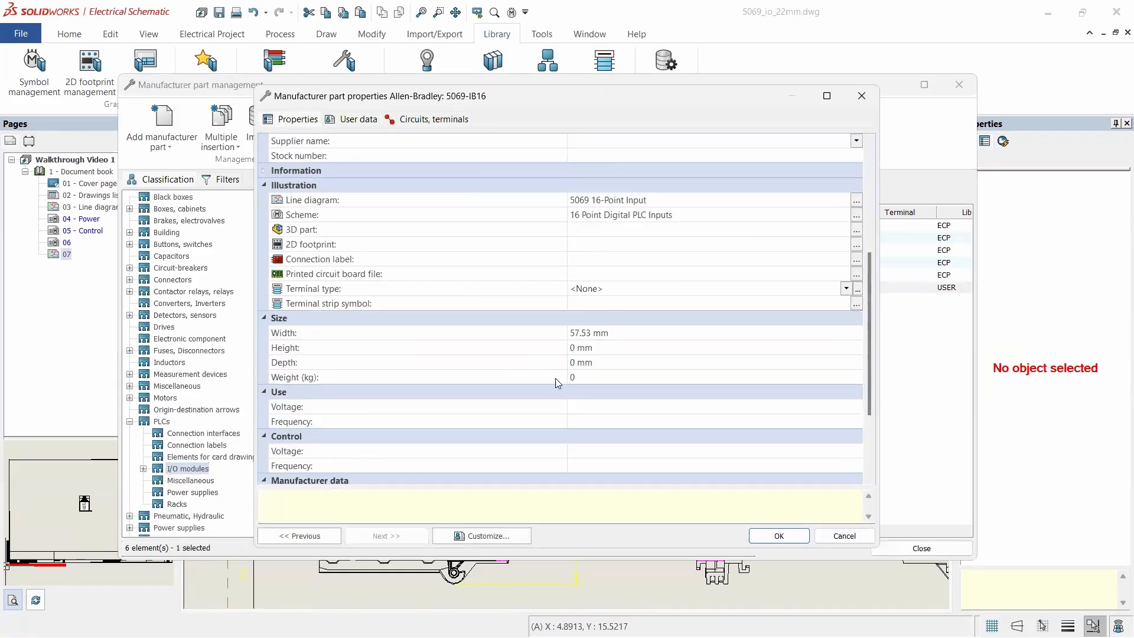
pyautogui.click(608, 361)
pyautogui.write('109.09')
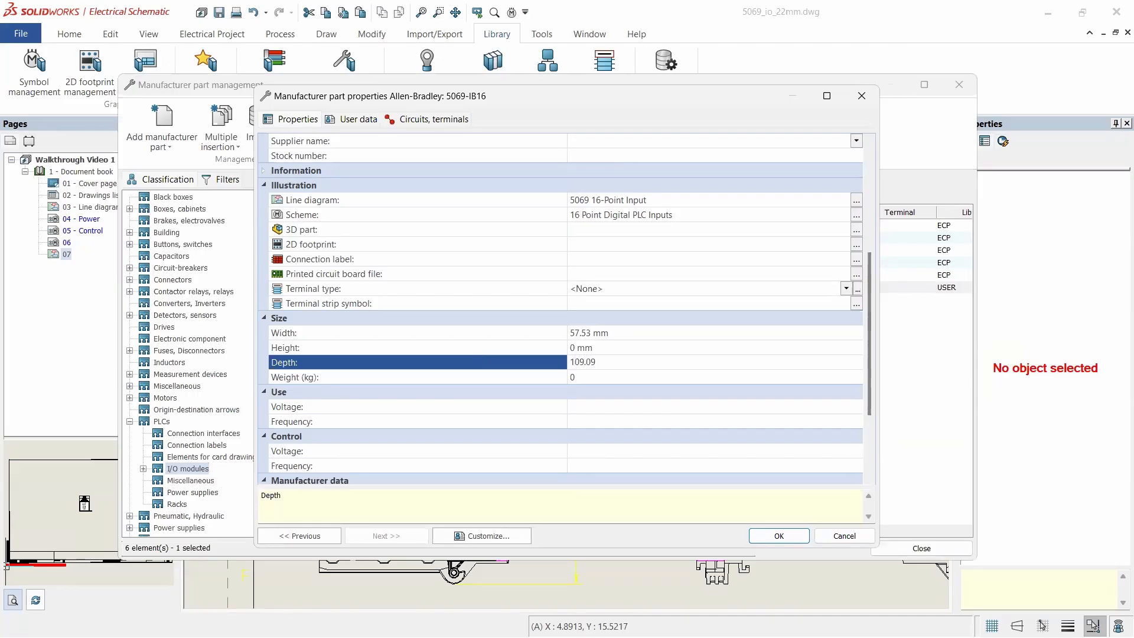
pyautogui.click(601, 347)
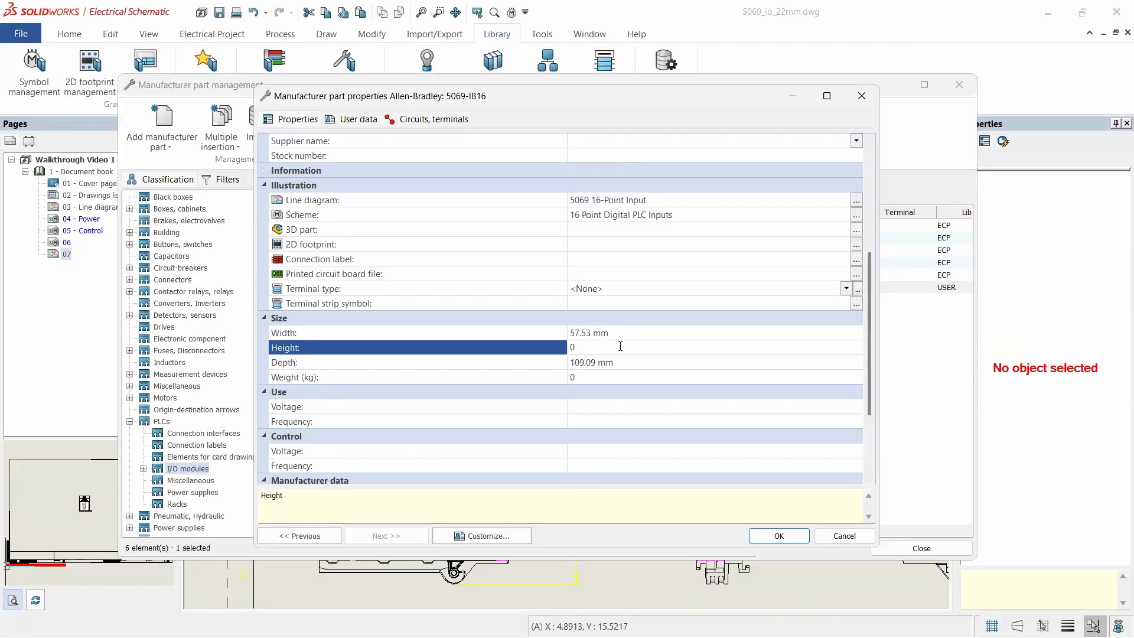
pyautogui.click(779, 535)
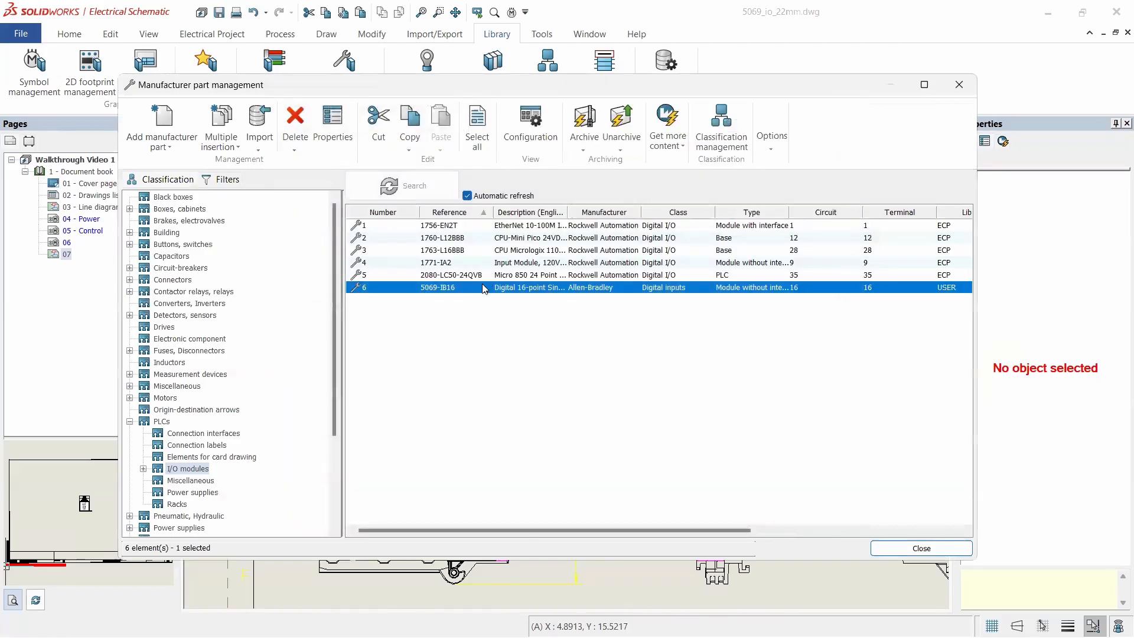
# - Check the size values in the 5069-IB16 part's properties, then close them and the part management window
pyautogui.doubleClick(483, 290)
pyautogui.scroll(-5, 613, 408)
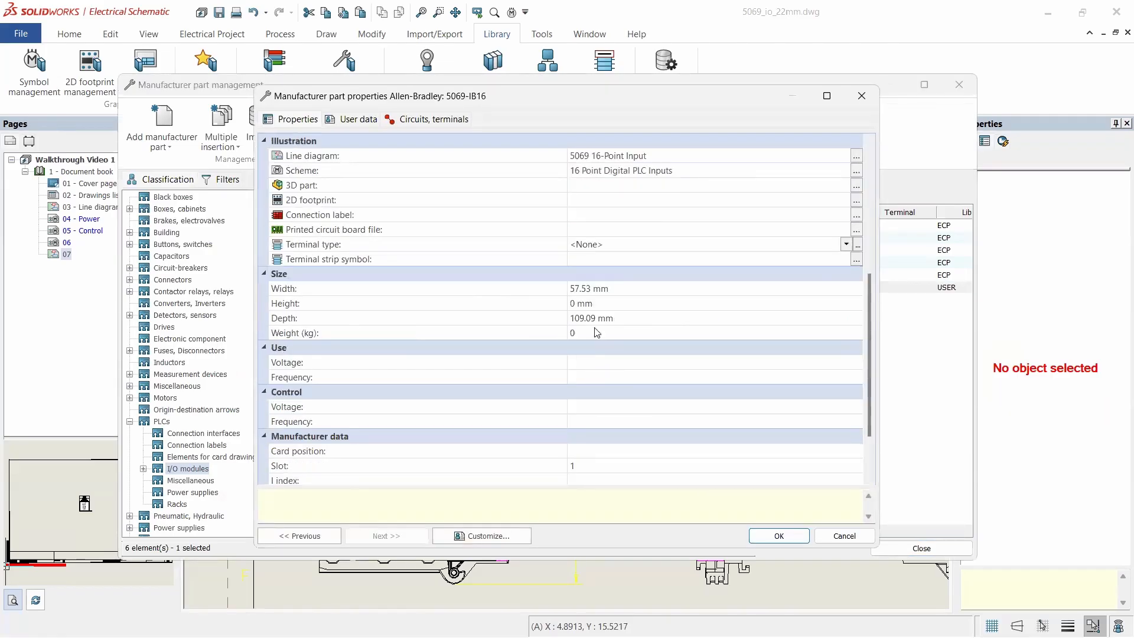
pyautogui.click(779, 536)
pyautogui.click(922, 548)
# - In the 5069-IB16.dwg symbol, measure the overall height with a linear dimension from the upper latch's top to the lower leg's bottom, without placing it
pyautogui.click(452, 123)
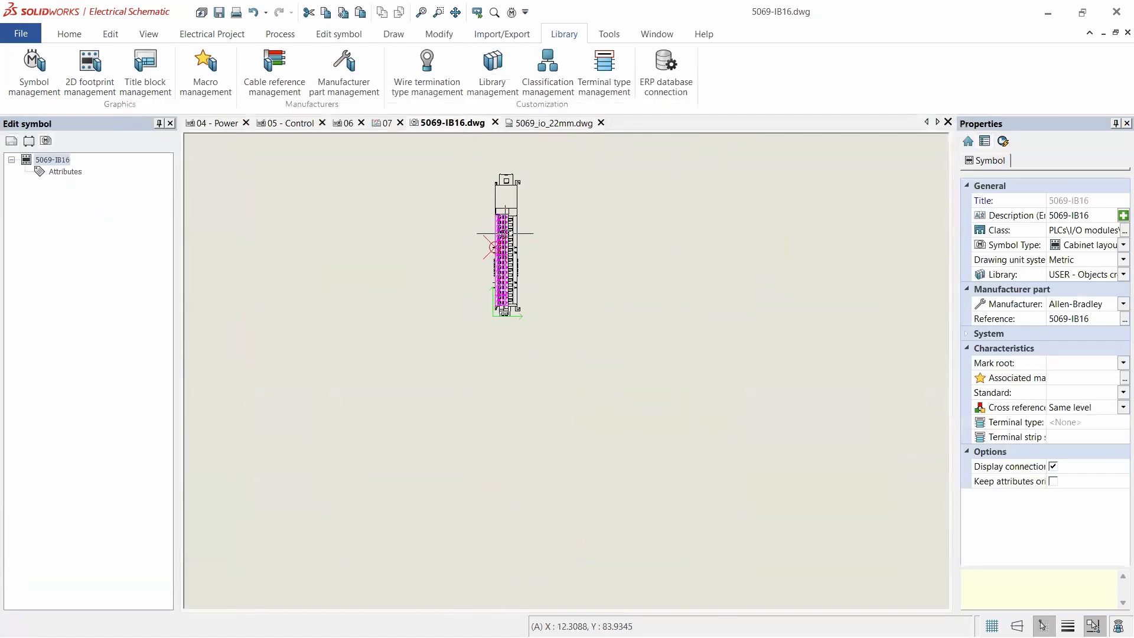
pyautogui.scroll(3, 523, 160)
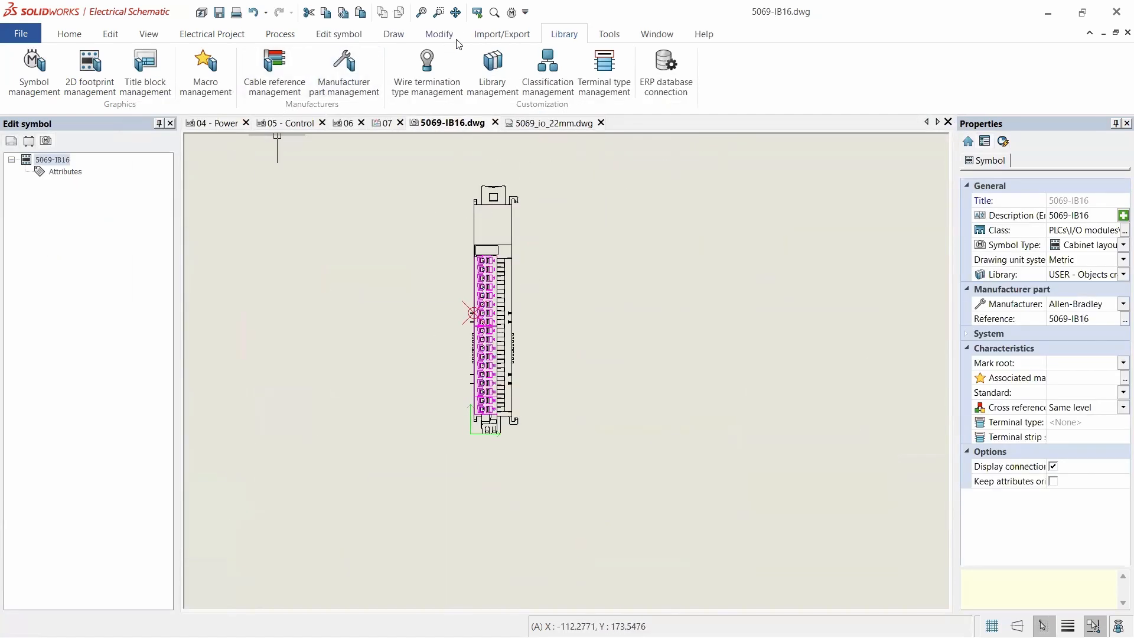
pyautogui.click(407, 37)
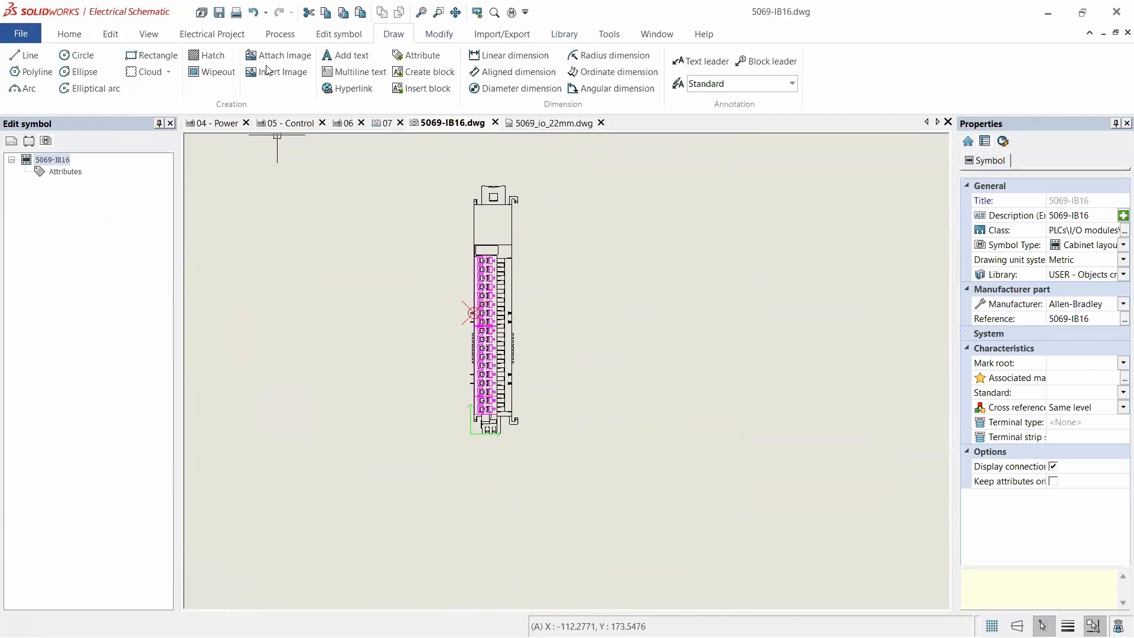
pyautogui.click(511, 55)
pyautogui.scroll(5, 479, 177)
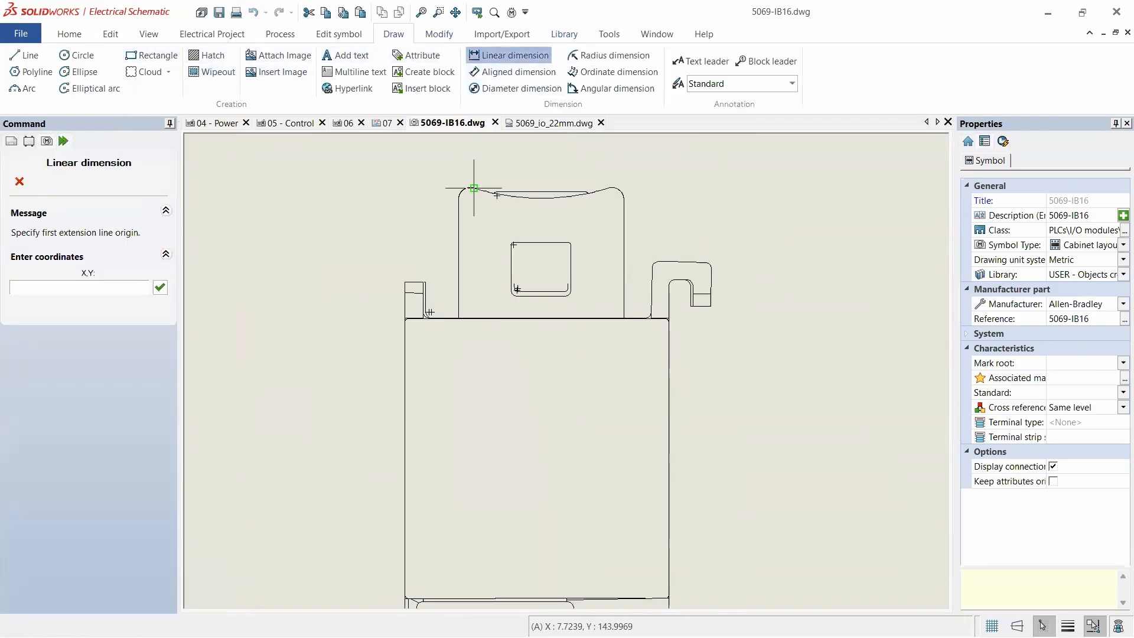
pyautogui.click(474, 188)
pyautogui.scroll(3, 474, 188)
pyautogui.scroll(-8, 426, 211)
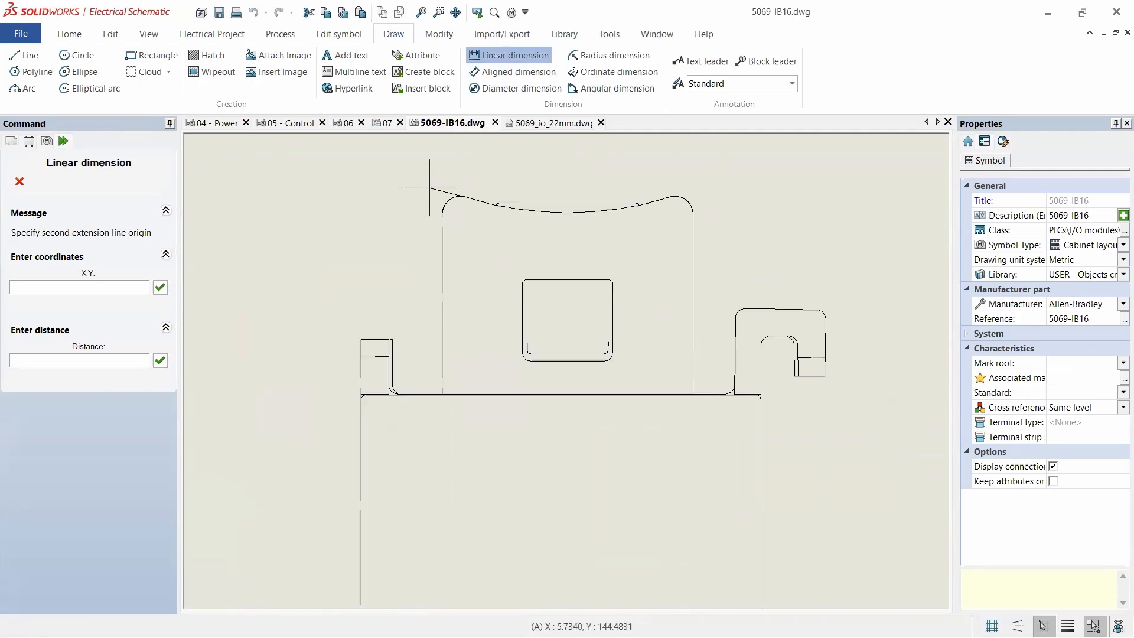
pyautogui.scroll(10, 426, 316)
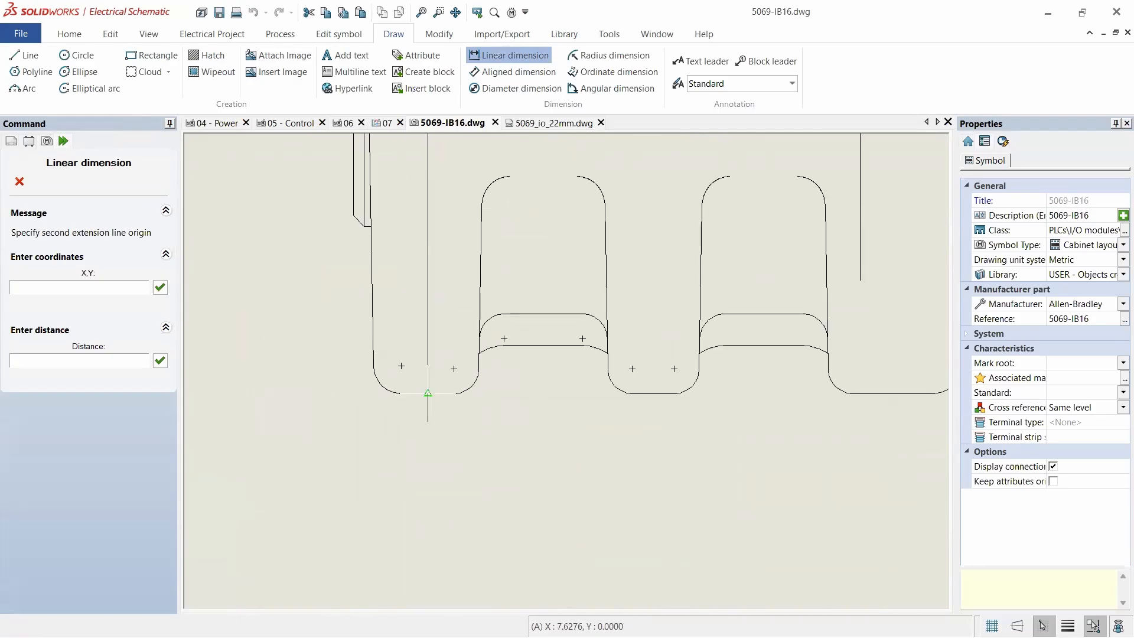
pyautogui.click(429, 393)
pyautogui.scroll(-5, 448, 335)
pyautogui.scroll(-2, 448, 335)
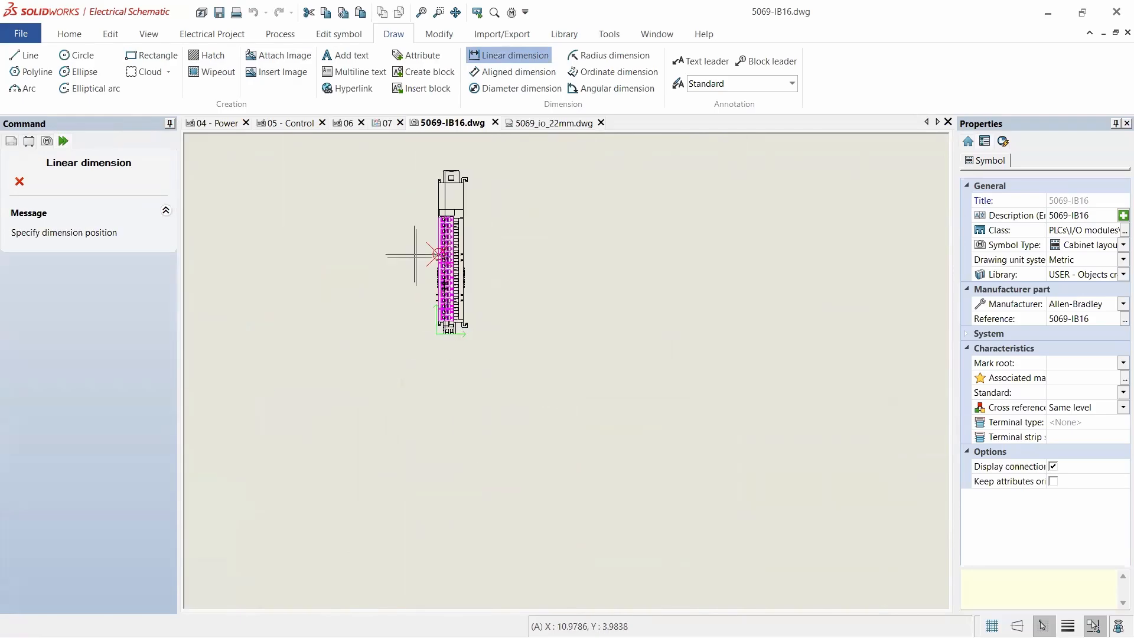
pyautogui.scroll(2, 549, 251)
pyautogui.click(549, 251)
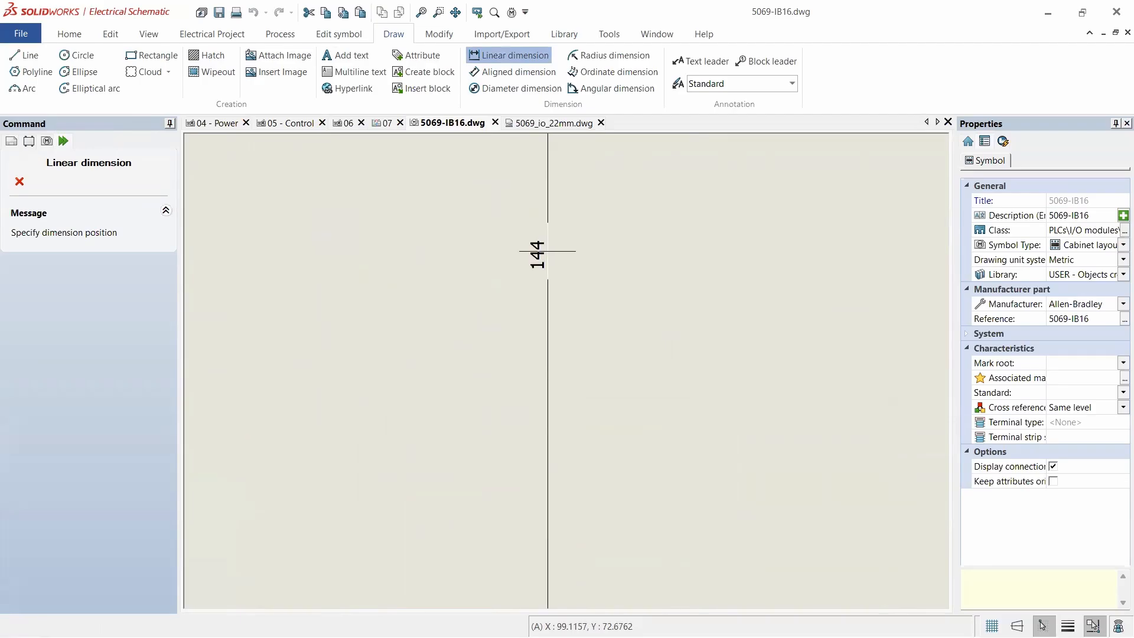
# - Reopen the 5069-IB16 part's properties from the PLC I/O modules class of the manufacturer part library
pyautogui.click(569, 39)
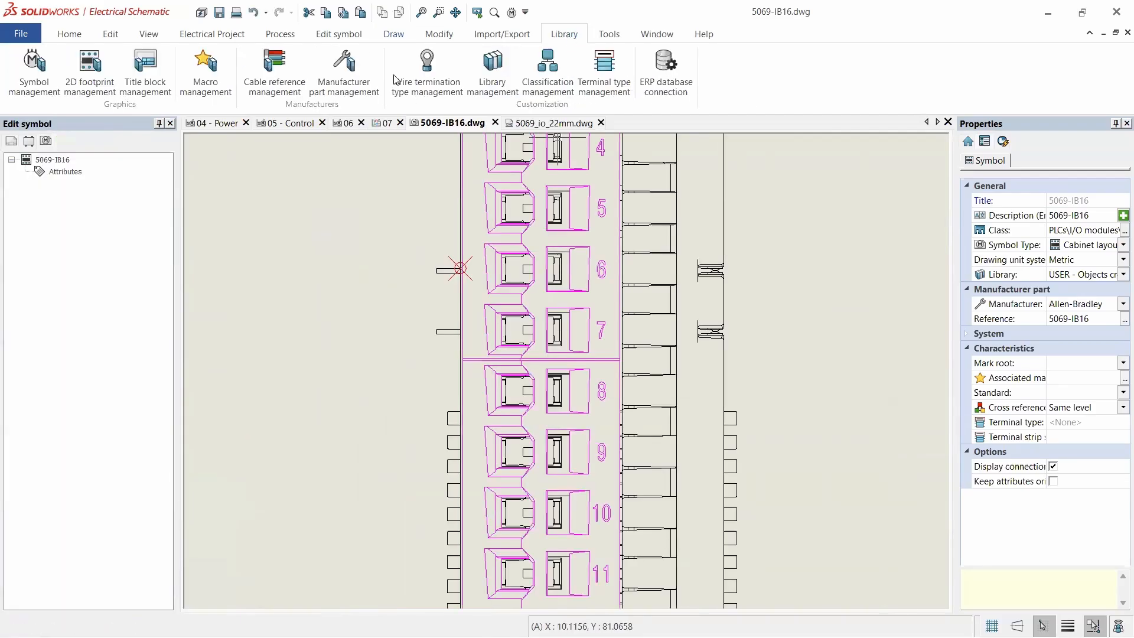
pyautogui.click(345, 62)
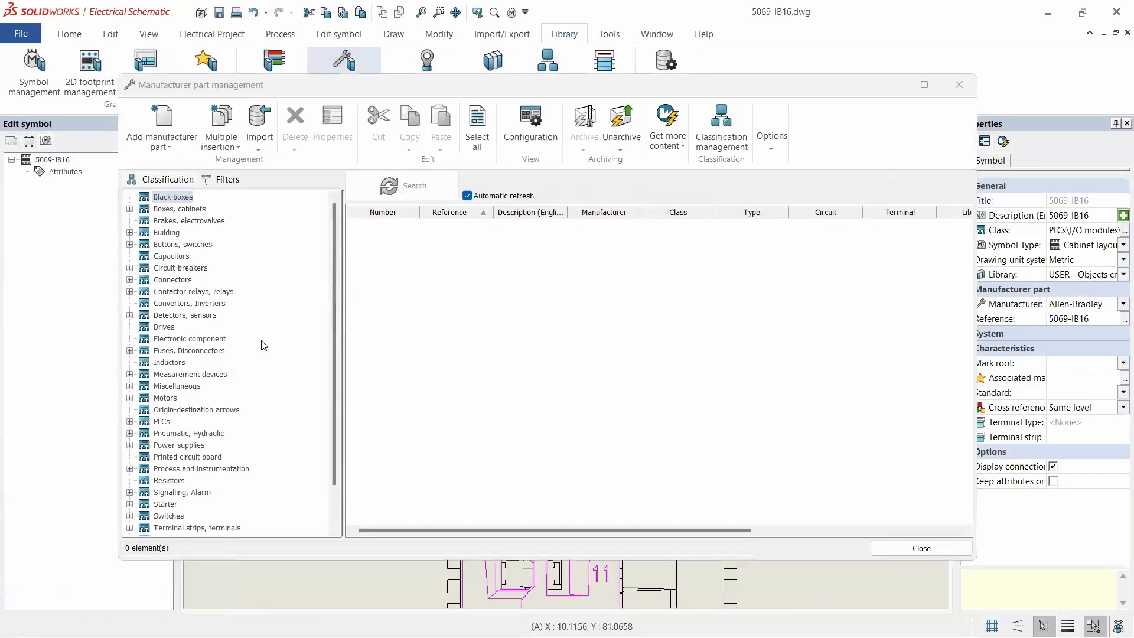
pyautogui.click(164, 421)
pyautogui.click(130, 421)
pyautogui.click(188, 468)
pyautogui.click(464, 289)
pyautogui.doubleClick(464, 288)
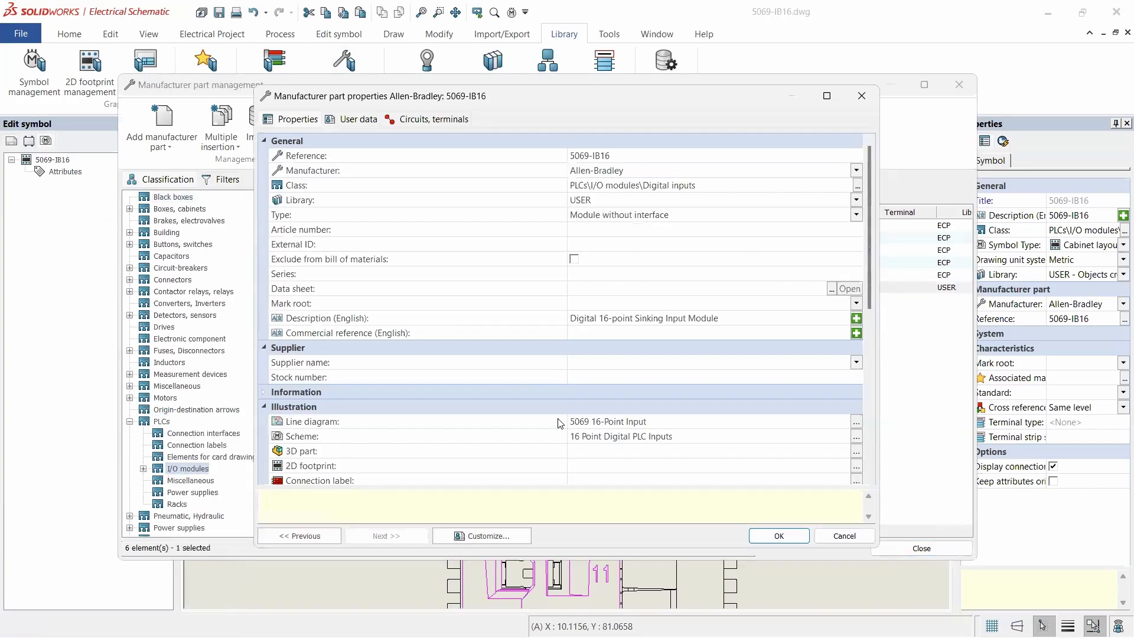
# - Set the 5069-IB16 part's height to 144 mm and accept the properties
pyautogui.click(602, 304)
pyautogui.write('144')
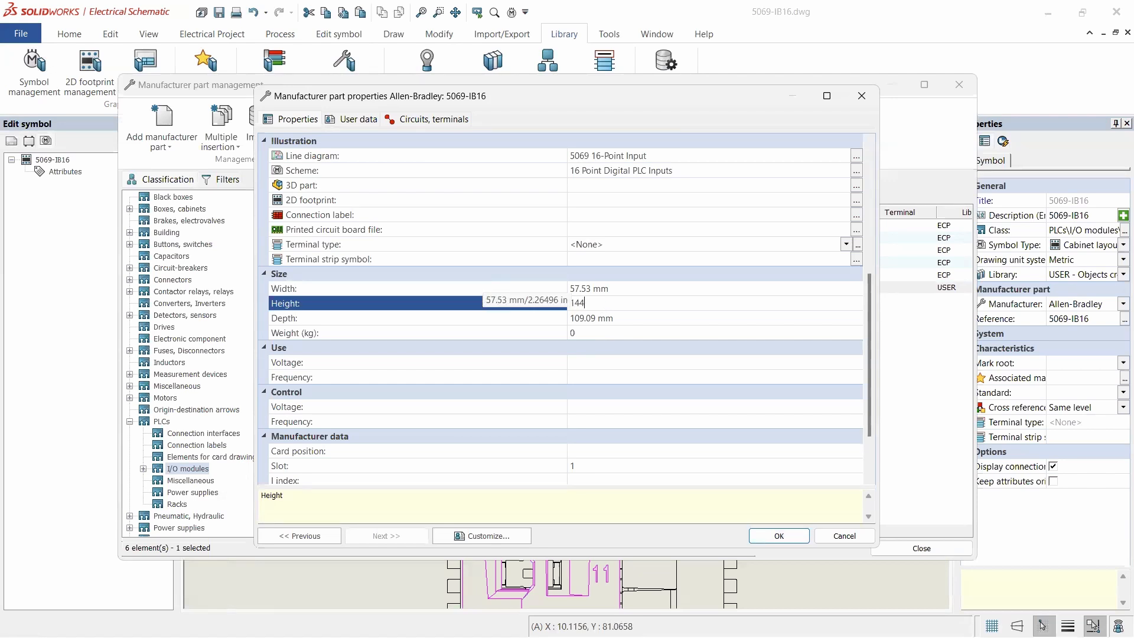
pyautogui.press('Return')
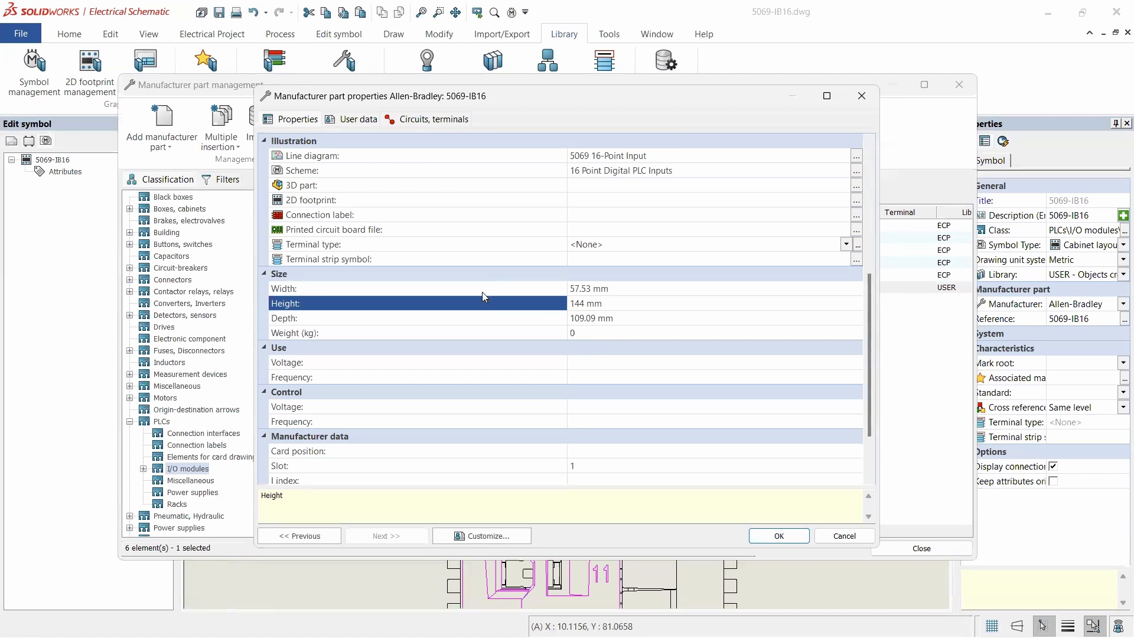
pyautogui.click(779, 536)
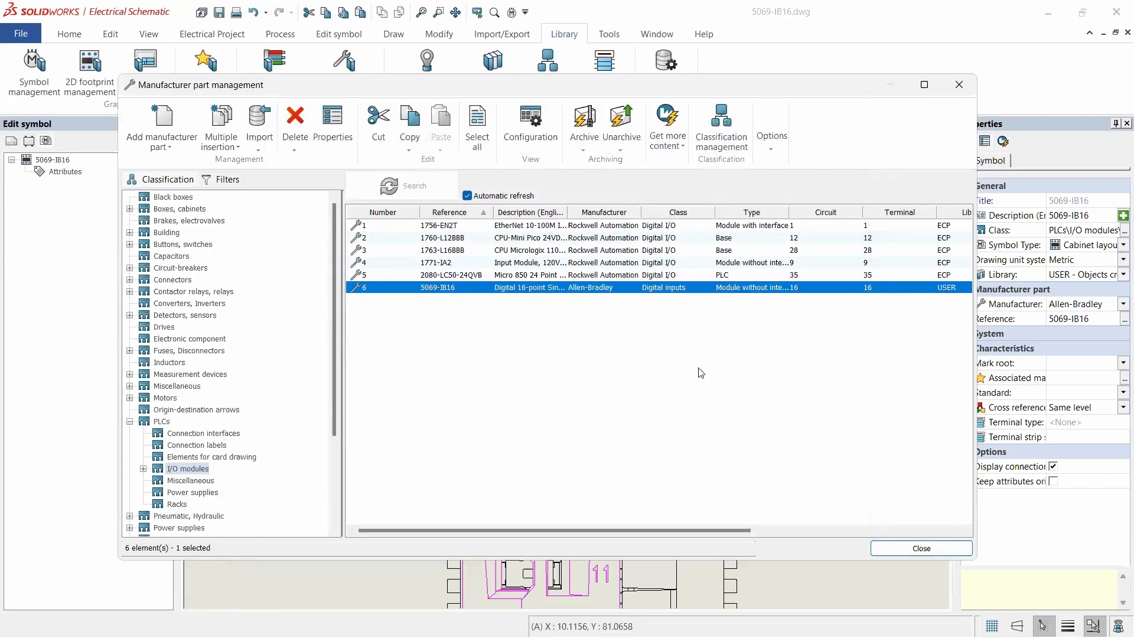
# - Close the manufacturer part management window and open the attribute list for insertion into the 5069-IB16 symbol
pyautogui.click(921, 548)
pyautogui.scroll(-6, 451, 266)
pyautogui.scroll(4, 390, 195)
pyautogui.scroll(3, 427, 249)
pyautogui.scroll(-3, 426, 245)
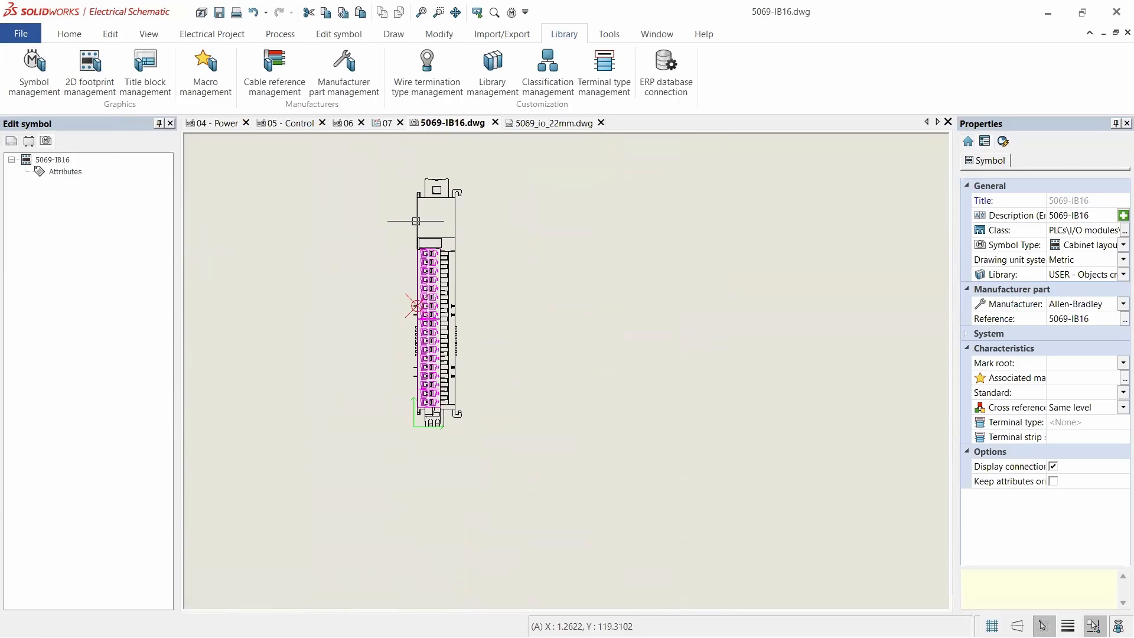
pyautogui.scroll(1, 416, 222)
pyautogui.rightClick(73, 176)
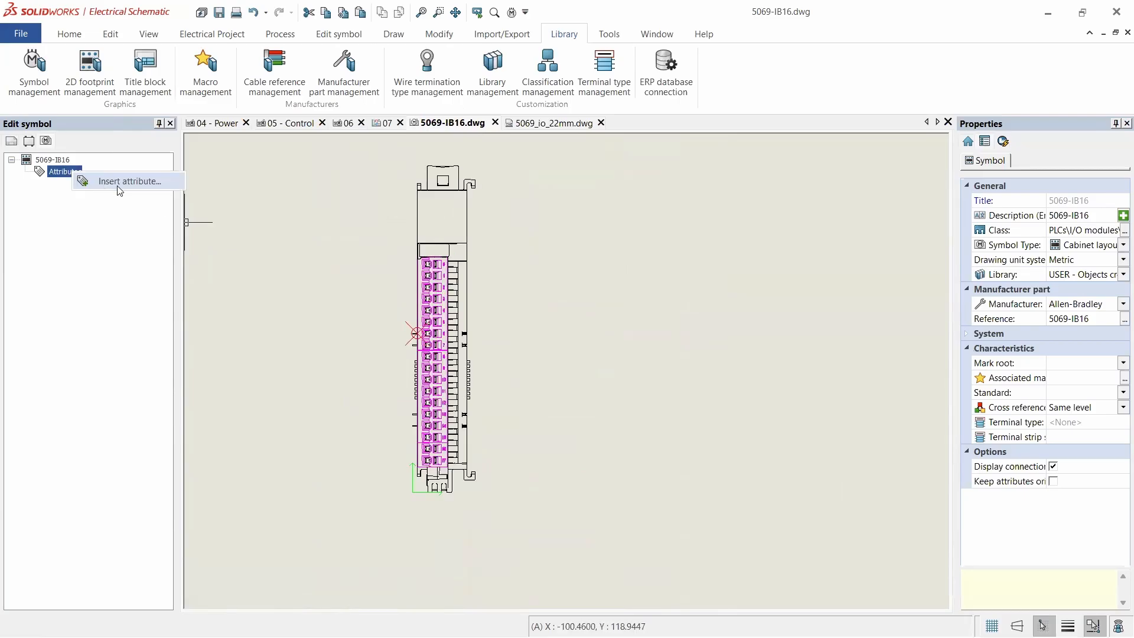
pyautogui.click(121, 182)
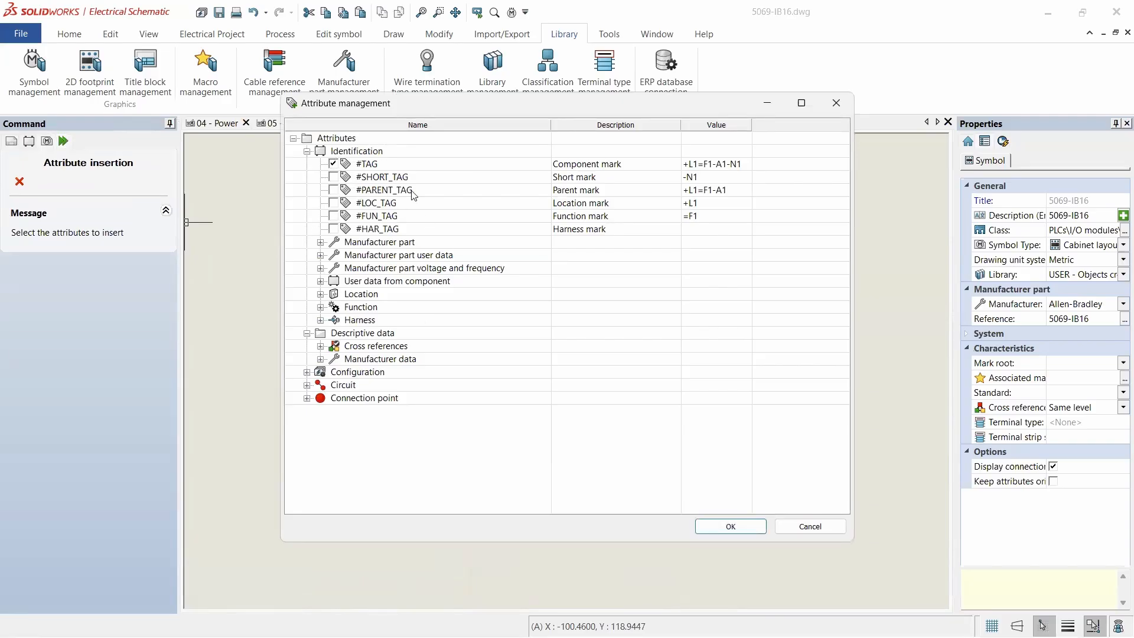
# - Insert the #TAG, #REF_MAN_ALL, #REF_REF_ALL, #COM_TZ_0_L1 and #CROSS_REF attributes beside the module's lower half
pyautogui.click(320, 242)
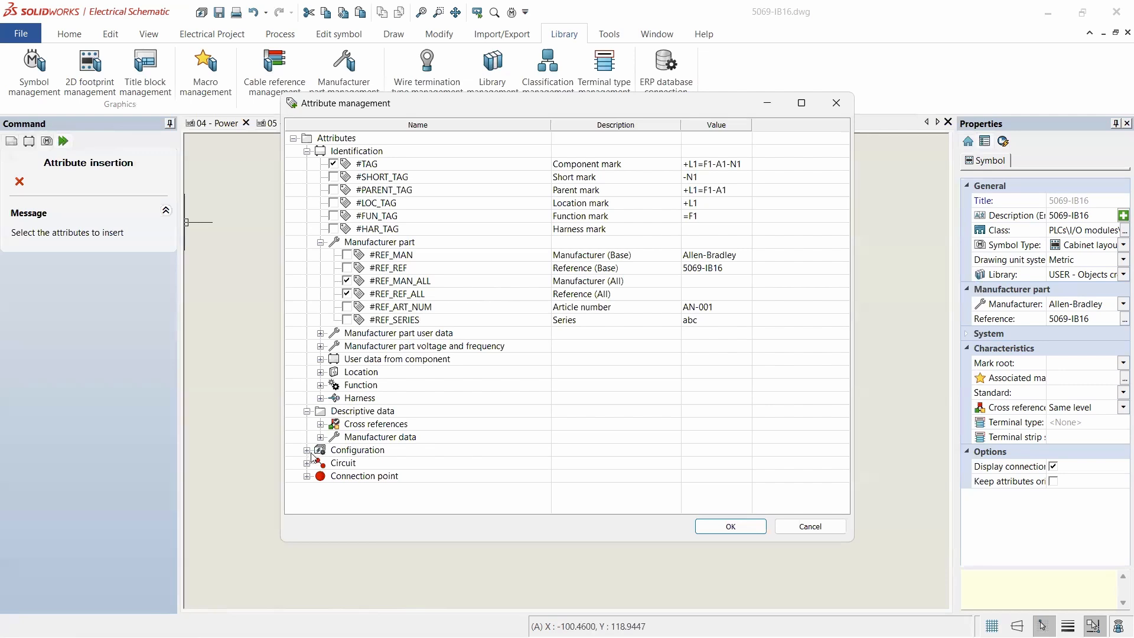
pyautogui.click(320, 425)
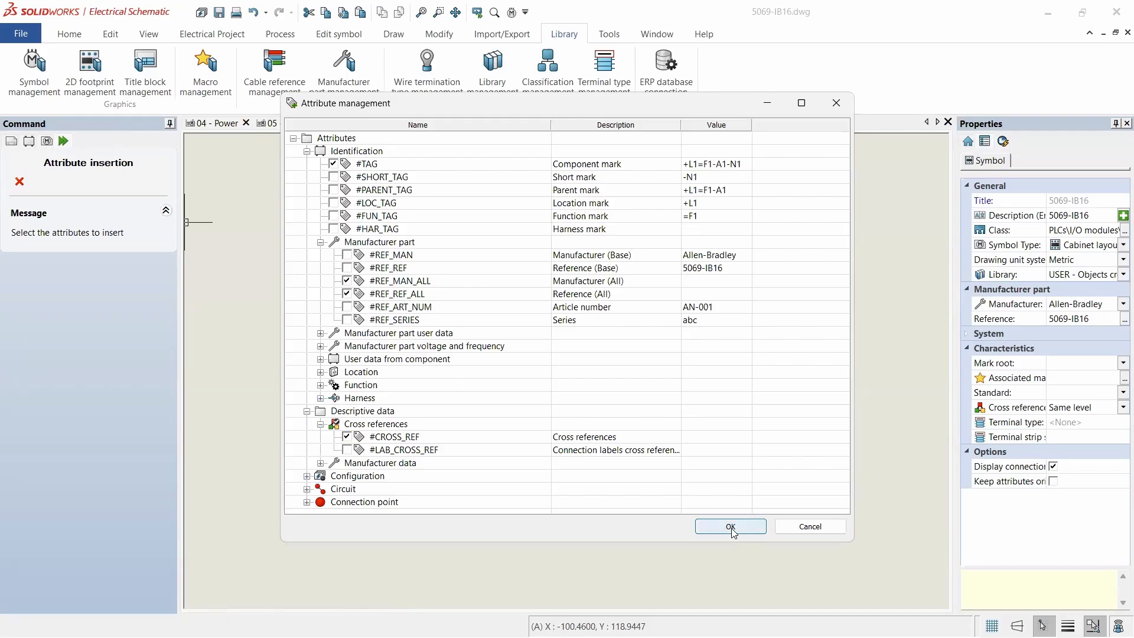
pyautogui.click(320, 359)
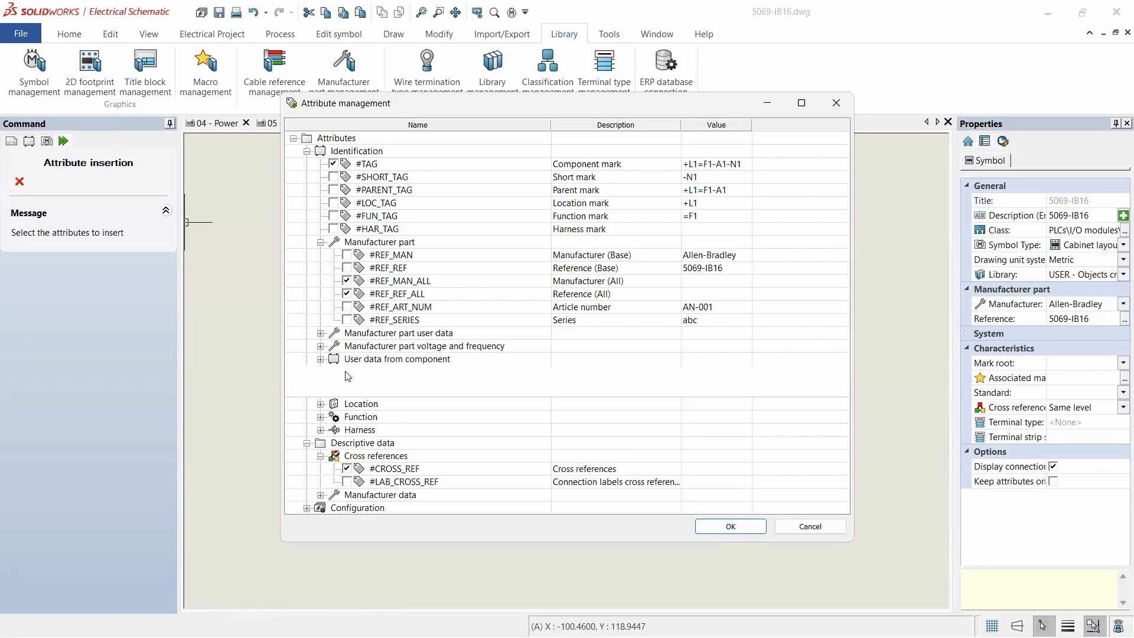
pyautogui.click(334, 373)
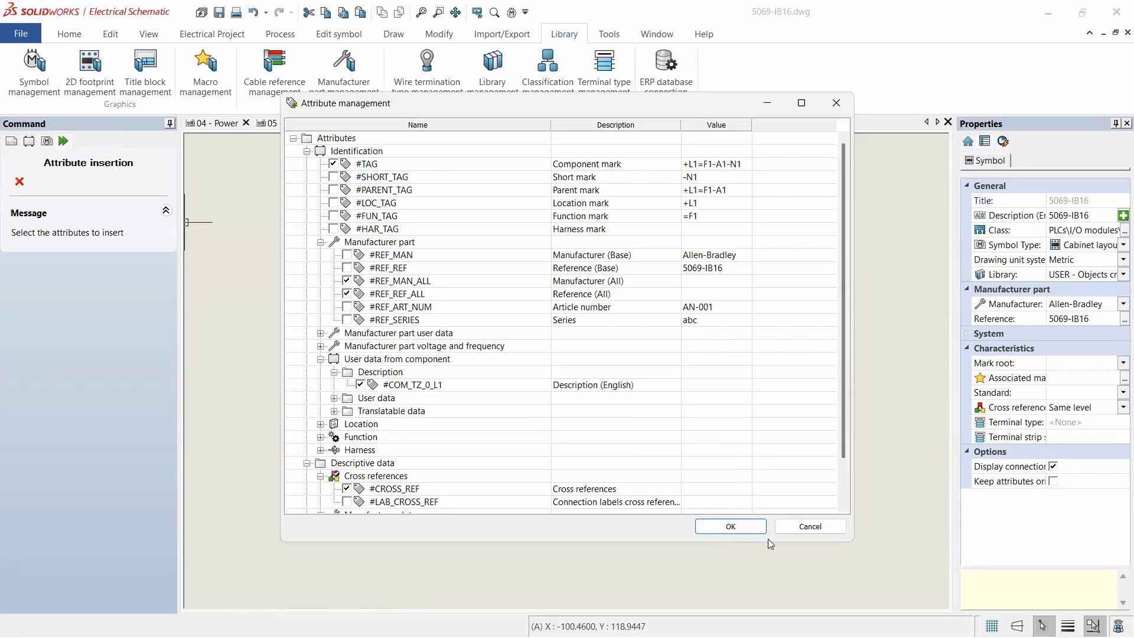
pyautogui.click(745, 528)
pyautogui.scroll(8, 547, 417)
pyautogui.click(484, 406)
# - Move the #CROSS_REF attribute away from the other attributes to just below the module's lower latch
pyautogui.scroll(-7, 463, 355)
pyautogui.scroll(4, 463, 354)
pyautogui.click(672, 278)
pyautogui.moveTo(671, 284); pyautogui.dragTo(490, 497)
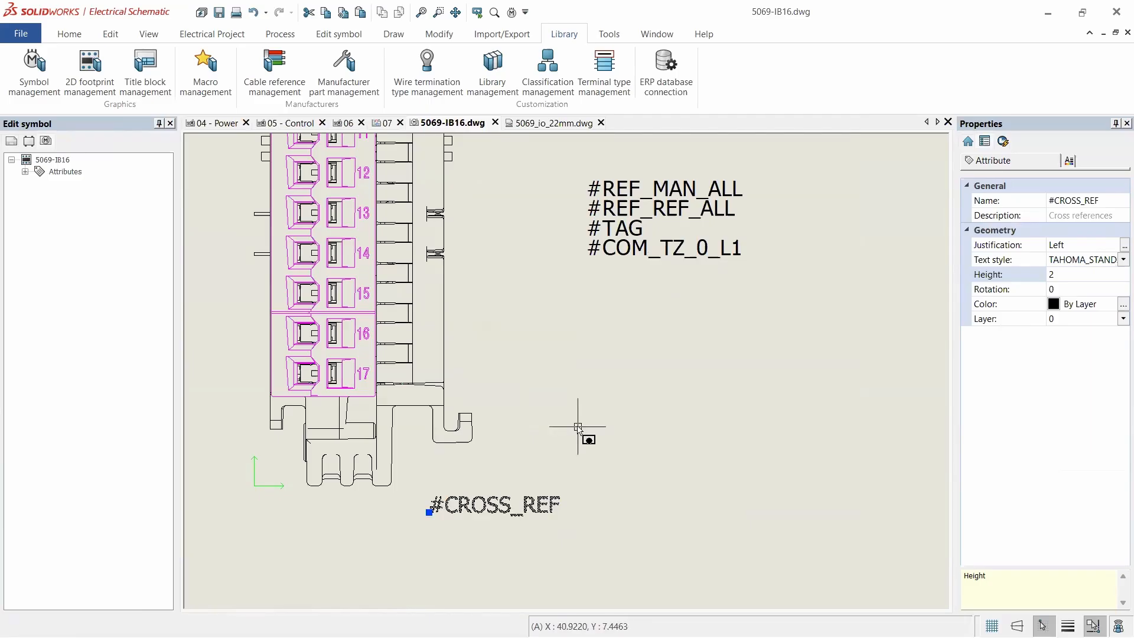
pyautogui.press('Escape')
# - Examine the placement of the inserted attributes and #CROSS_REF relative to the module outline
pyautogui.scroll(-6, 597, 449)
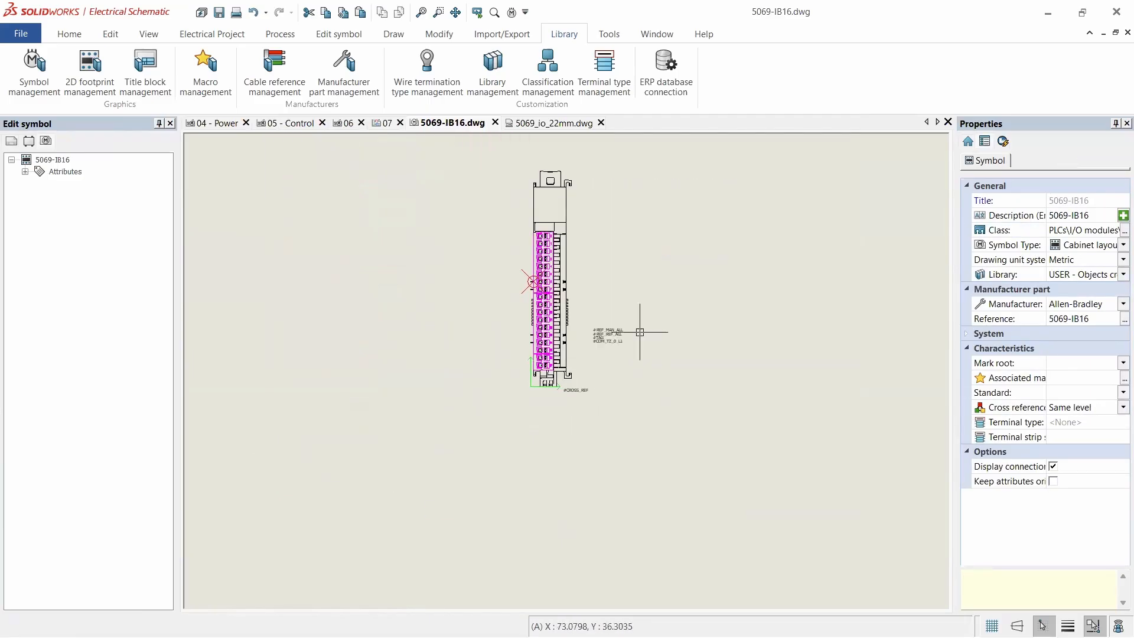
pyautogui.scroll(4, 626, 340)
pyautogui.scroll(-5, 558, 445)
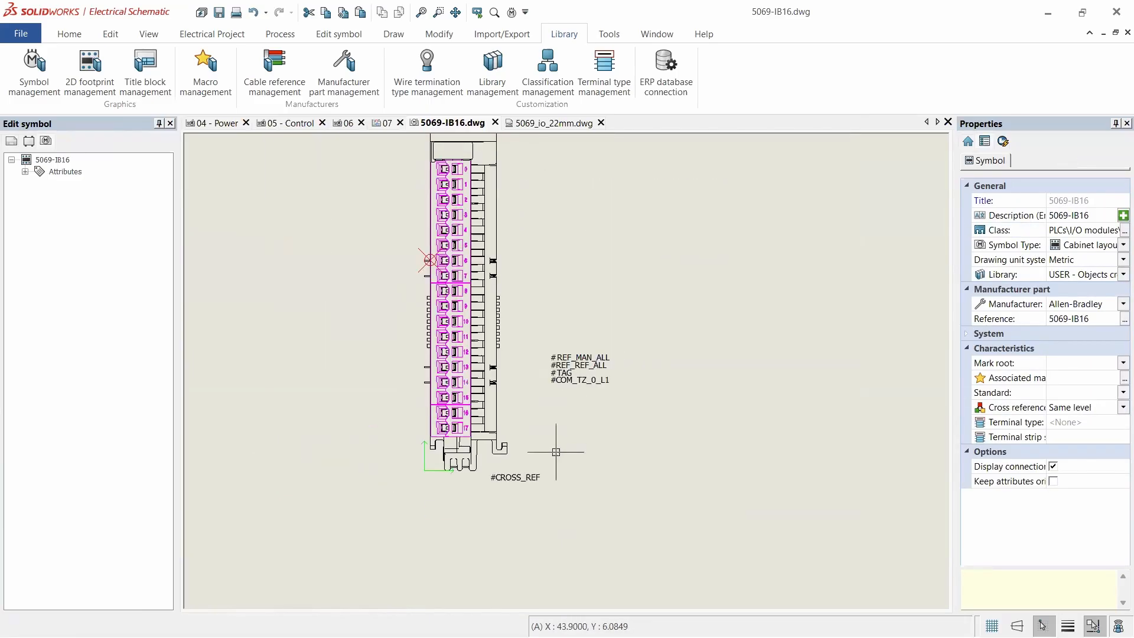
pyautogui.scroll(-2, 555, 437)
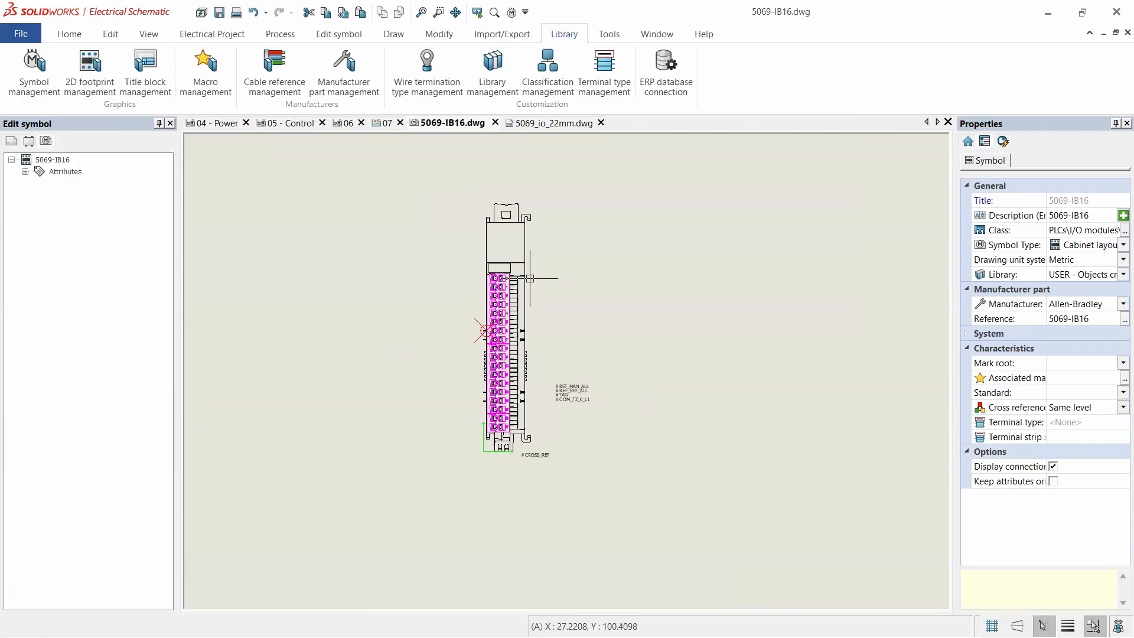
pyautogui.scroll(3, 564, 419)
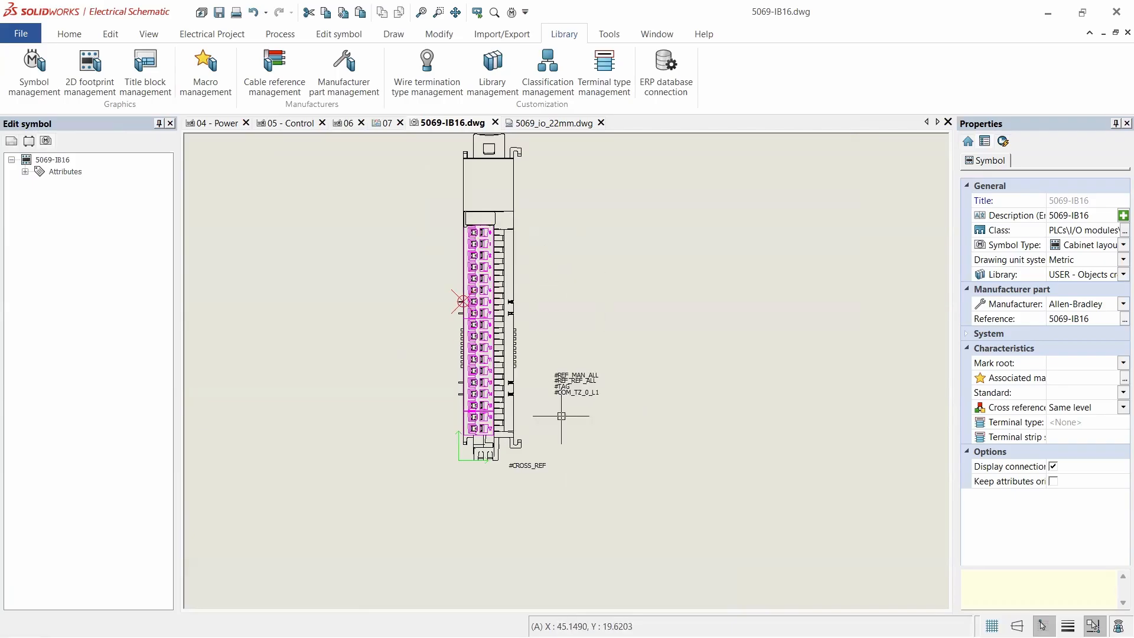
pyautogui.scroll(2, 590, 355)
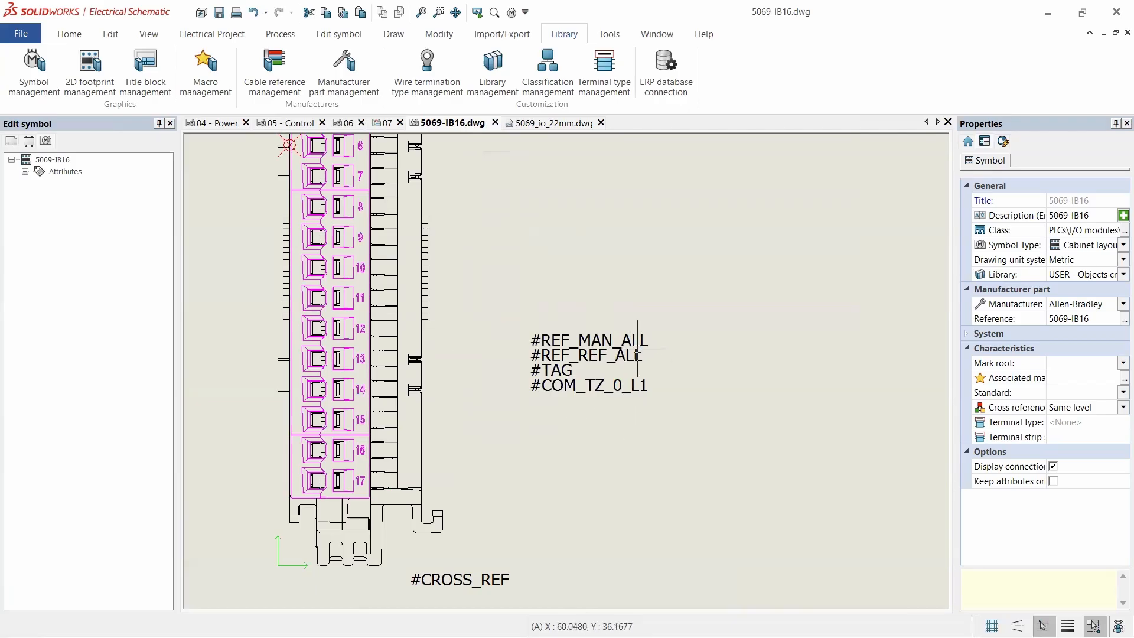
pyautogui.scroll(-3, 550, 384)
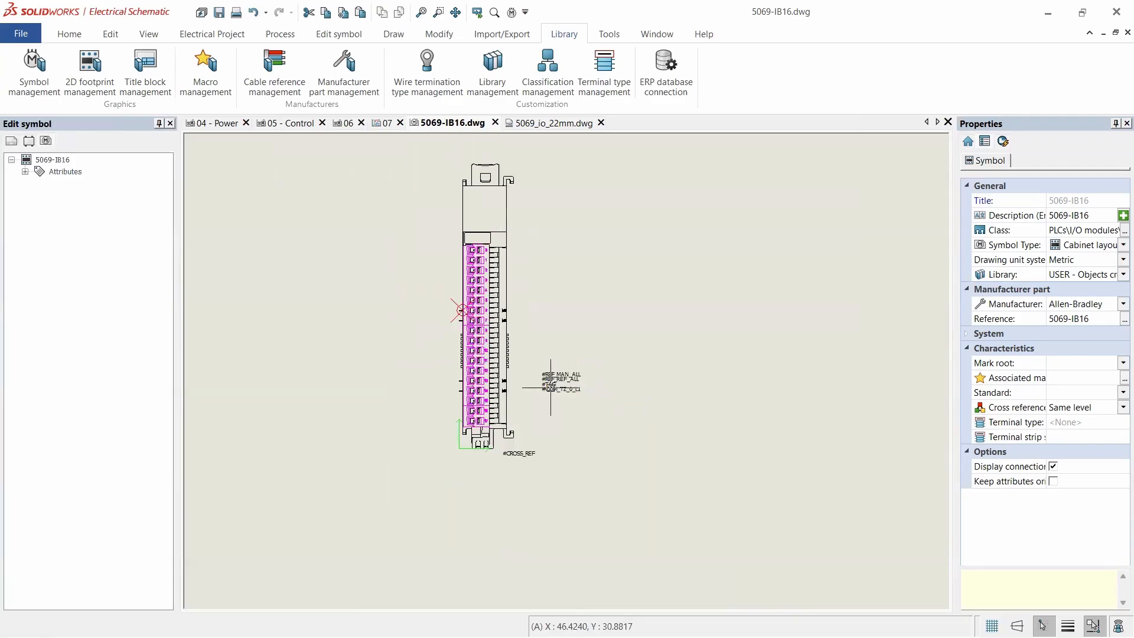
pyautogui.scroll(2, 511, 383)
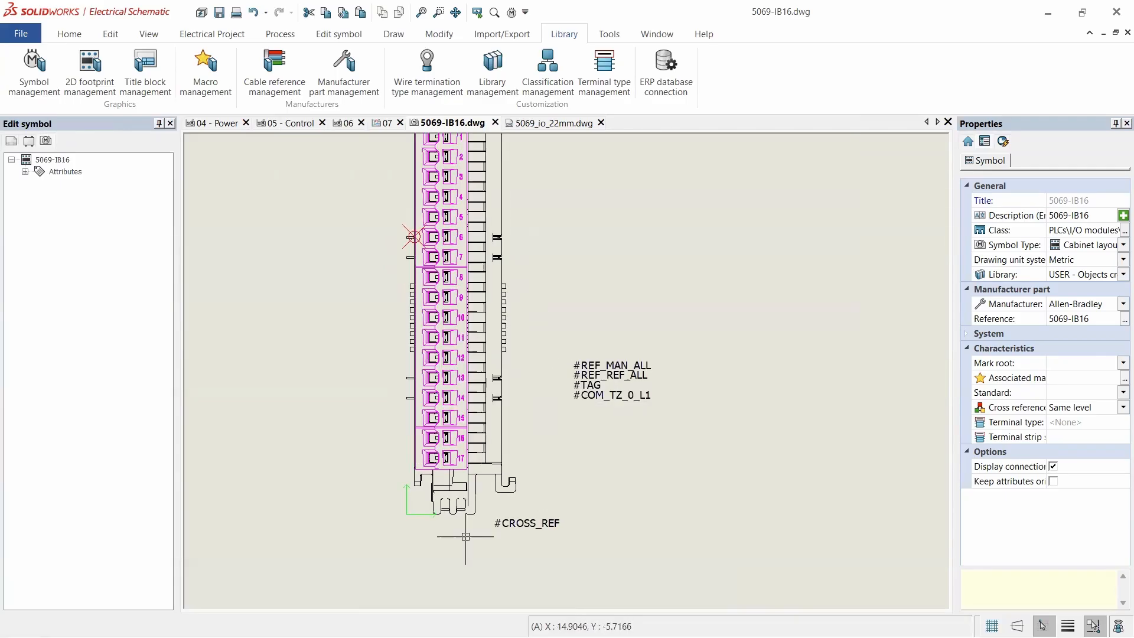
pyautogui.scroll(-1, 532, 355)
pyautogui.scroll(-3, 531, 355)
pyautogui.scroll(2, 499, 239)
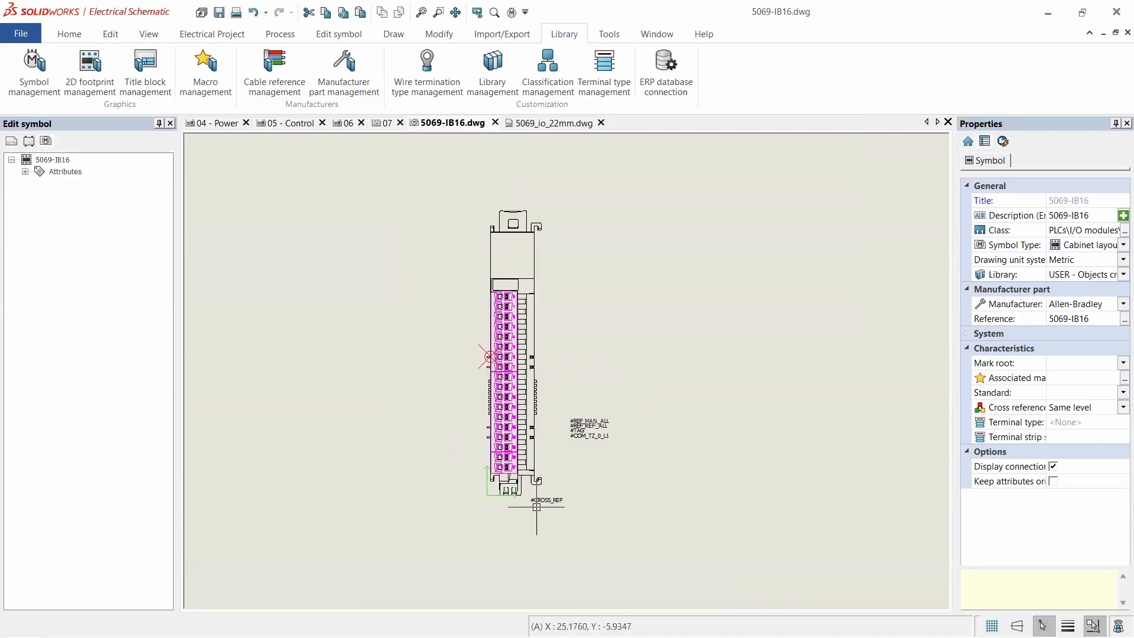
pyautogui.scroll(3, 536, 507)
pyautogui.click(582, 489)
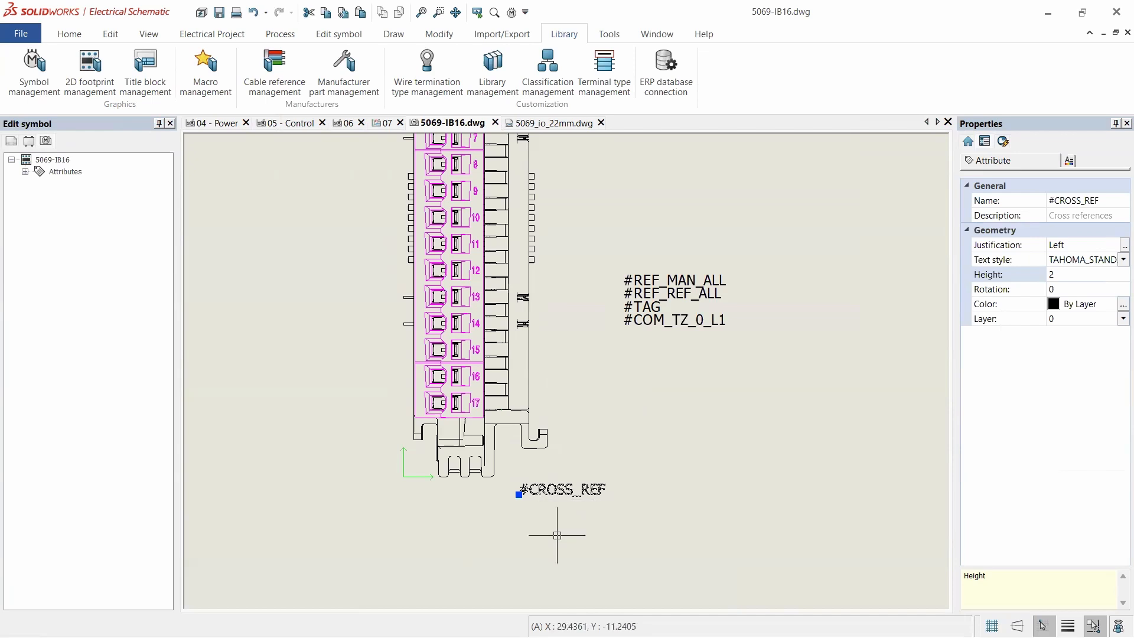
pyautogui.scroll(-5, 569, 506)
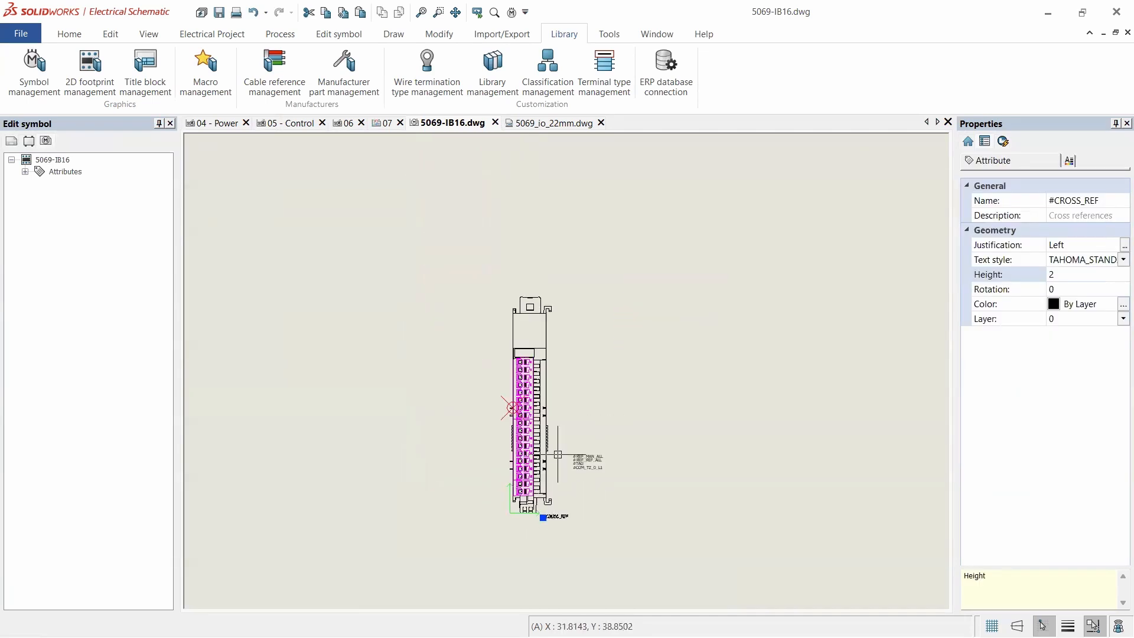
pyautogui.scroll(2, 558, 454)
pyautogui.scroll(5, 629, 458)
pyautogui.press('Escape')
# - Move the #TAG attribute out of the stack to a spot above and to the left of #REF_MAN_ALL
pyautogui.click(625, 503)
pyautogui.click(499, 400)
pyautogui.press('Escape')
pyautogui.click(557, 428)
pyautogui.click(502, 437)
pyautogui.click(397, 227)
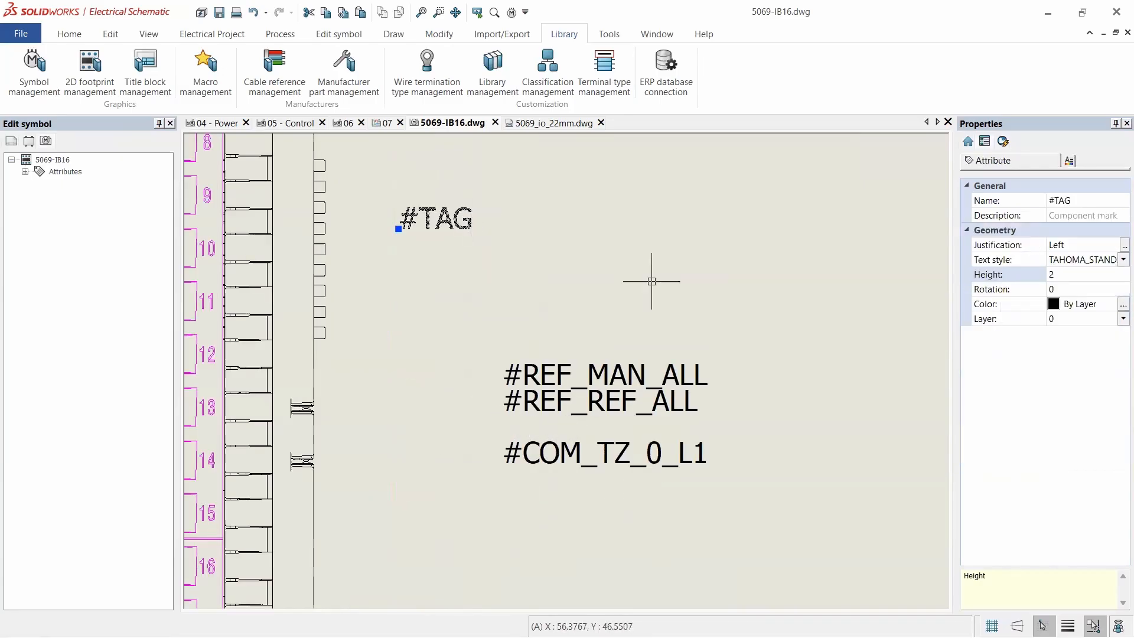
pyautogui.press('Escape')
# - Move the #COM_TZ_0_L1 attribute up directly beneath #REF_REF_ALL, closing the gap in the stack
pyautogui.click(566, 456)
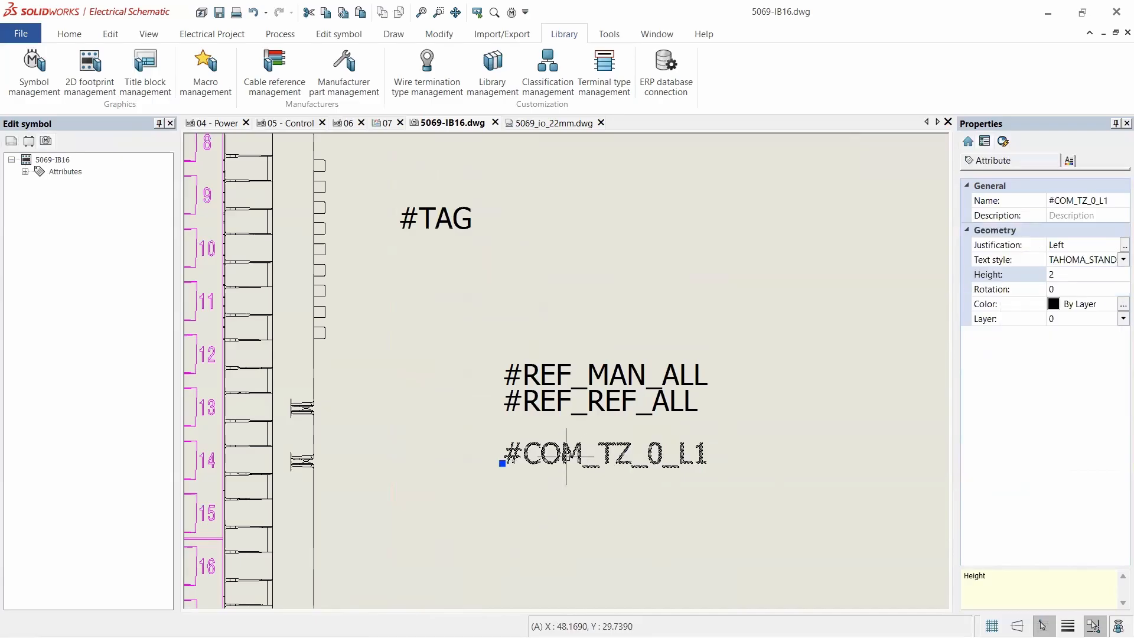
pyautogui.moveTo(568, 430)
pyautogui.mouseDown()
pyautogui.moveTo(572, 378)
pyautogui.moveTo(589, 475)
pyautogui.moveTo(558, 441)
pyautogui.mouseUp()
pyautogui.press('Escape')
pyautogui.click(559, 459)
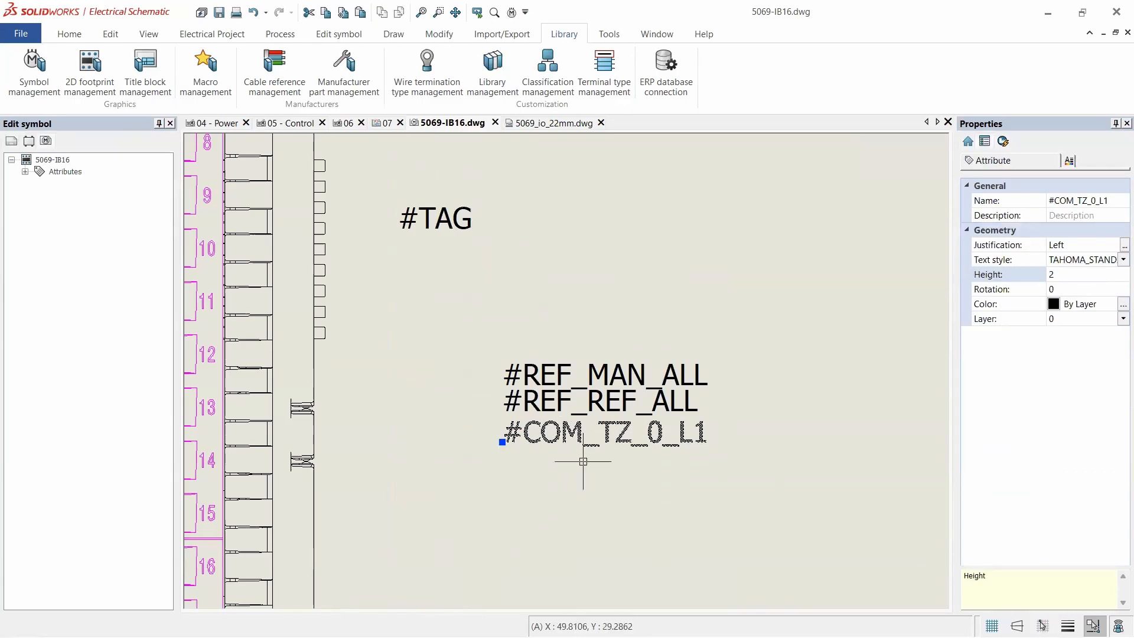
pyautogui.press('Escape')
pyautogui.click(596, 438)
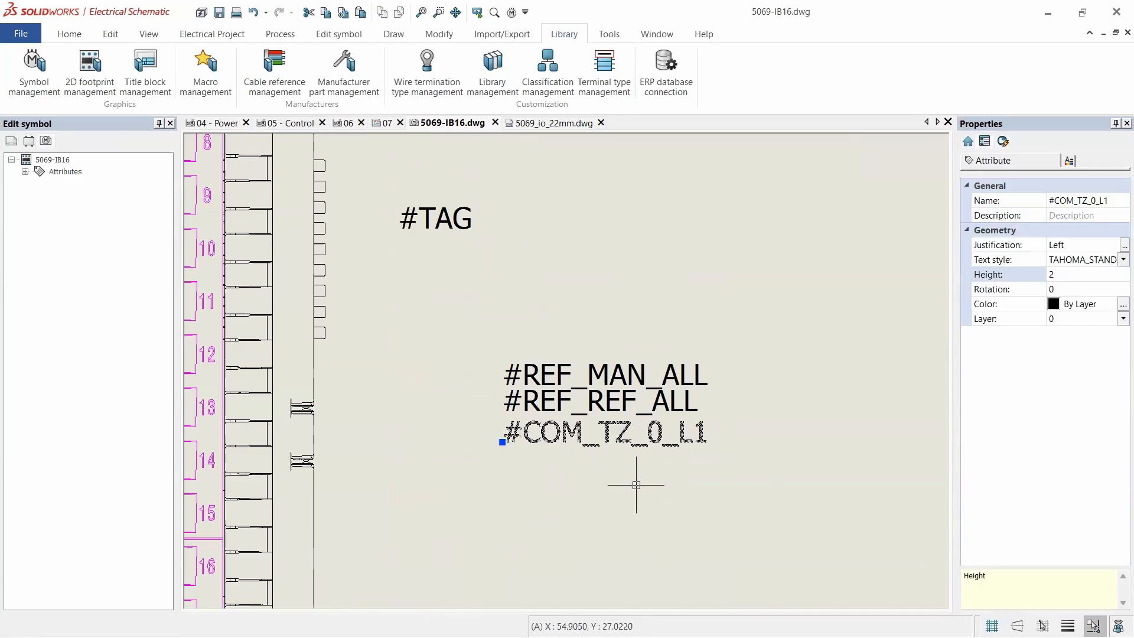
pyautogui.press('Up')
pyautogui.press('Down')
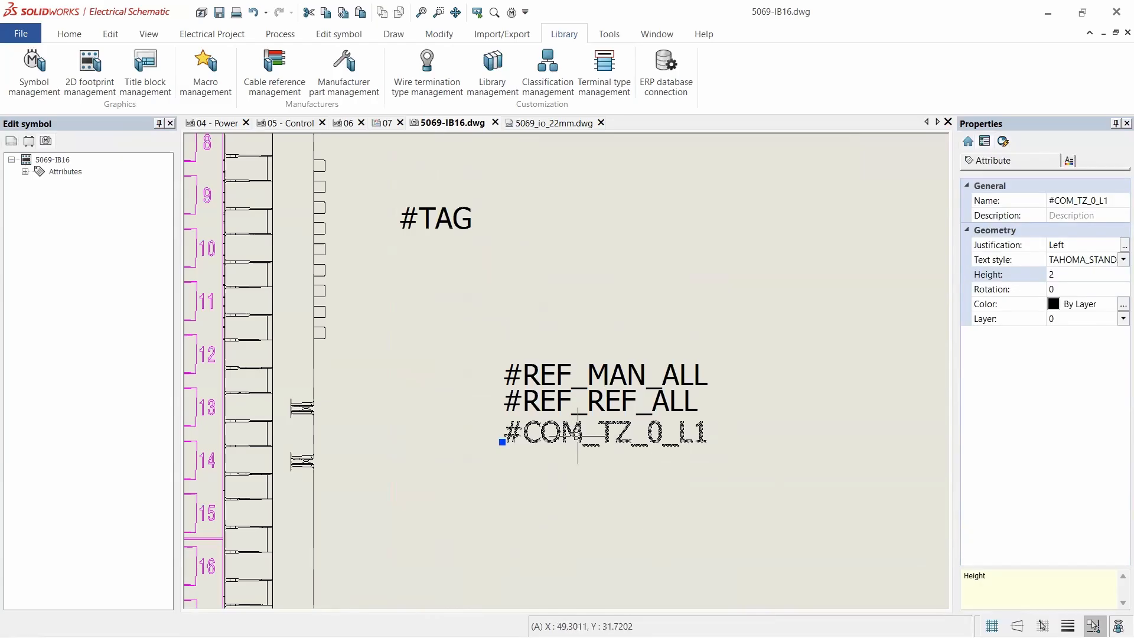
pyautogui.moveTo(578, 435); pyautogui.dragTo(581, 438)
pyautogui.press('Escape')
pyautogui.scroll(-3, 622, 400)
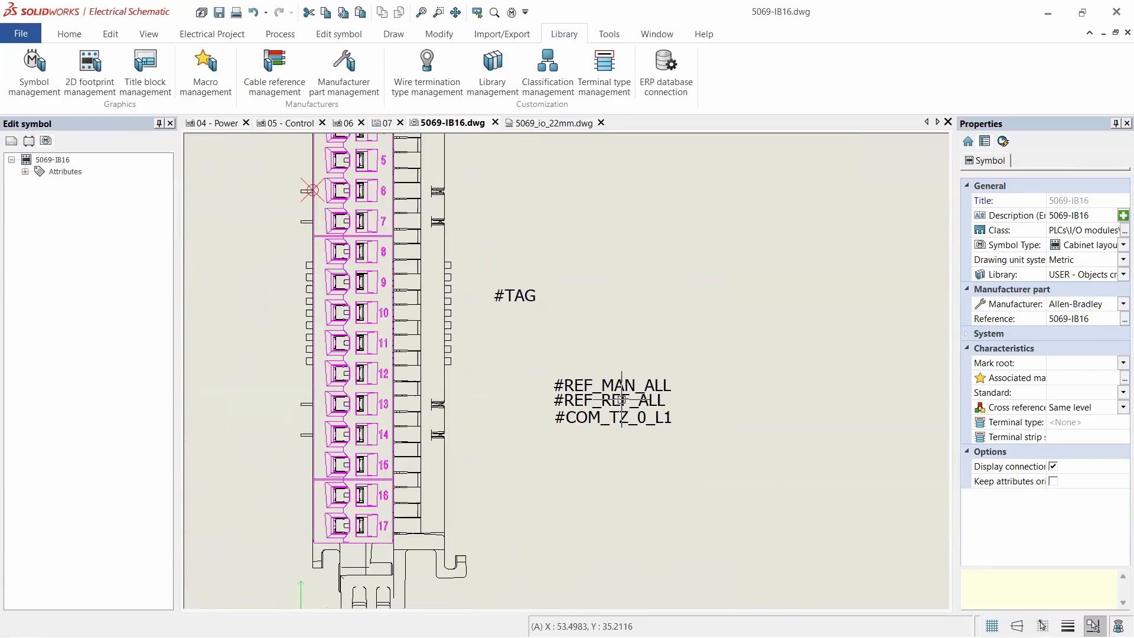
# - Set the #TAG attribute's text height to 3
pyautogui.moveTo(621, 400); pyautogui.dragTo(646, 424, button='middle')
pyautogui.click(538, 319)
pyautogui.click(1085, 276)
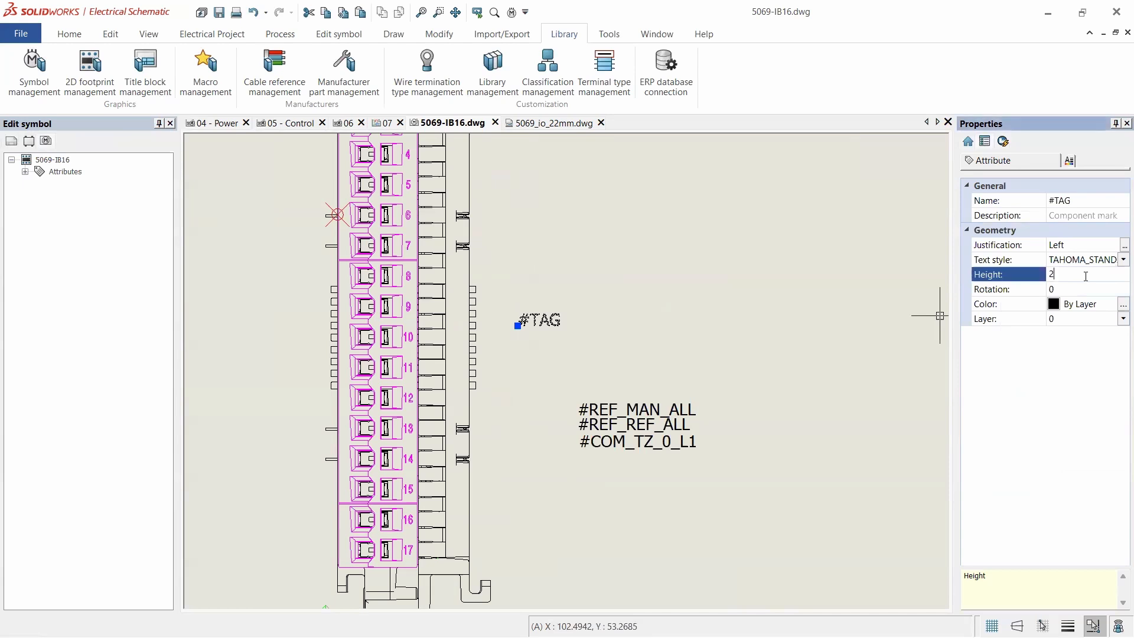
pyautogui.write('3')
pyautogui.press('Return')
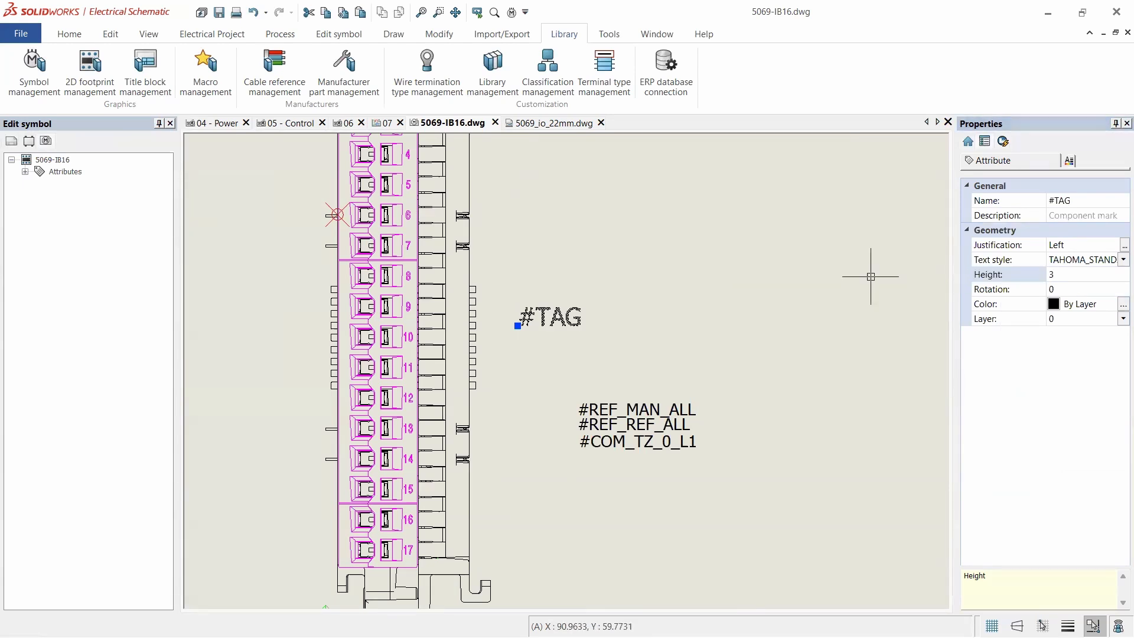
pyautogui.press('Escape')
# - Move the #TAG attribute directly above #REF_MAN_ALL and fine-tune its position to align with the stack's left edge
pyautogui.click(567, 321)
pyautogui.moveTo(567, 321); pyautogui.dragTo(629, 391)
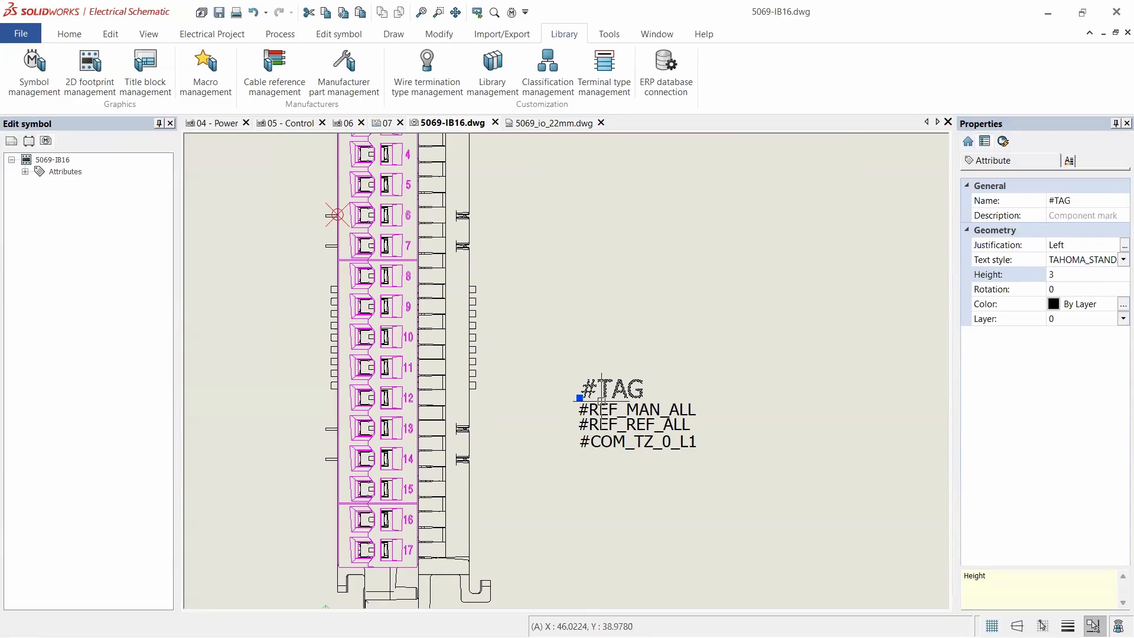
pyautogui.scroll(5, 602, 390)
pyautogui.moveTo(564, 382); pyautogui.dragTo(562, 385)
pyautogui.click(559, 418)
pyautogui.click(562, 388)
pyautogui.click(561, 417)
pyautogui.click(573, 384)
pyautogui.moveTo(574, 383); pyautogui.dragTo(569, 383)
pyautogui.click(562, 420)
pyautogui.click(562, 391)
pyautogui.click(560, 420)
pyautogui.click(569, 387)
pyautogui.moveTo(569, 388); pyautogui.dragTo(573, 387)
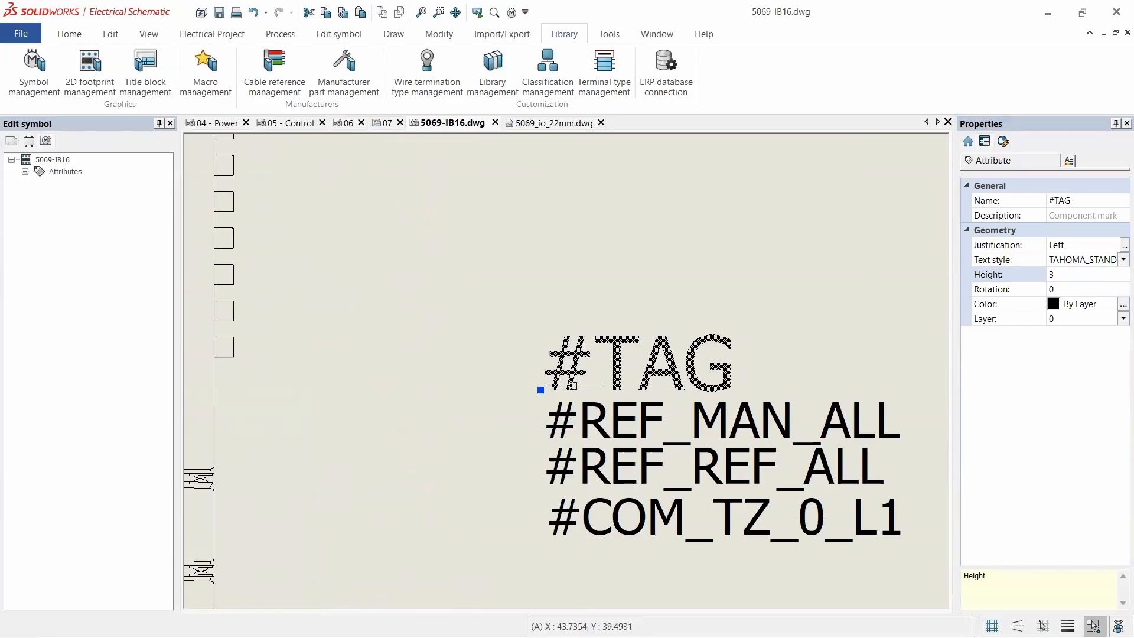
pyautogui.press('Escape')
# - Select #TAG, #REF_MAN_ALL, #REF_REF_ALL and #COM_TZ_0_L1 together and move them above the module
pyautogui.scroll(-5, 578, 324)
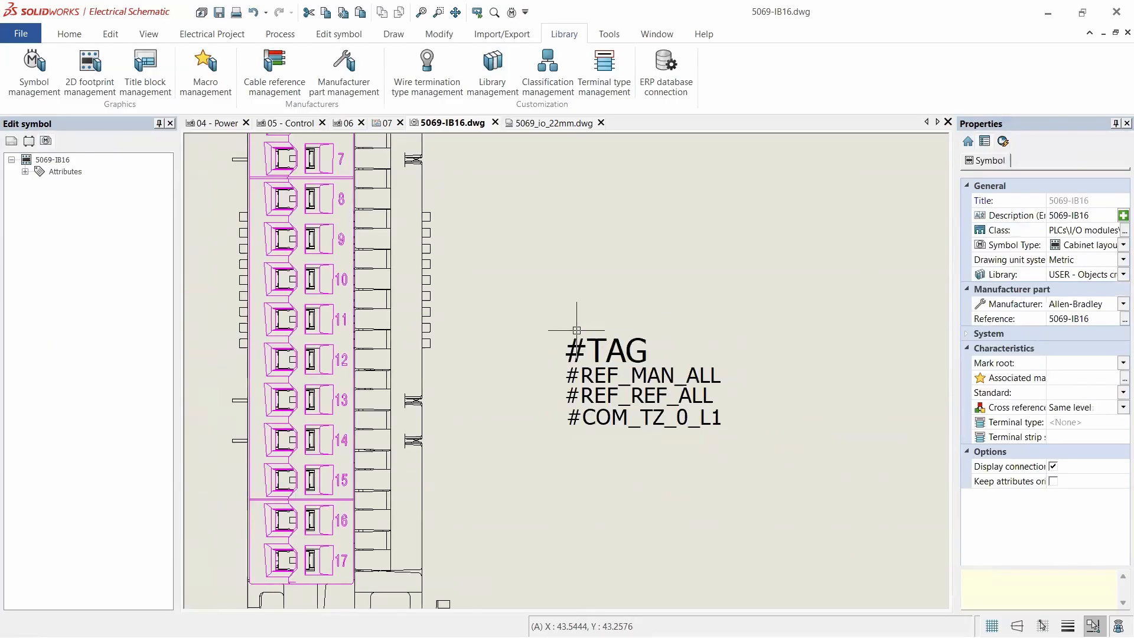
pyautogui.scroll(-3, 622, 356)
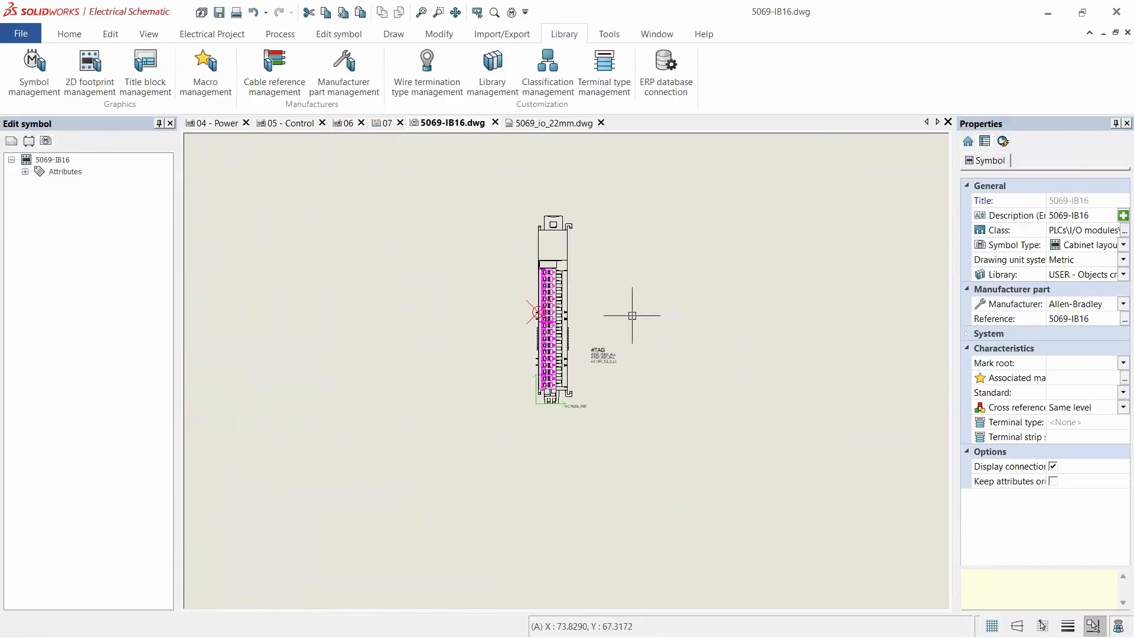
pyautogui.scroll(2, 614, 330)
pyautogui.scroll(-2, 607, 354)
pyautogui.scroll(2, 603, 289)
pyautogui.moveTo(671, 499); pyautogui.dragTo(591, 423)
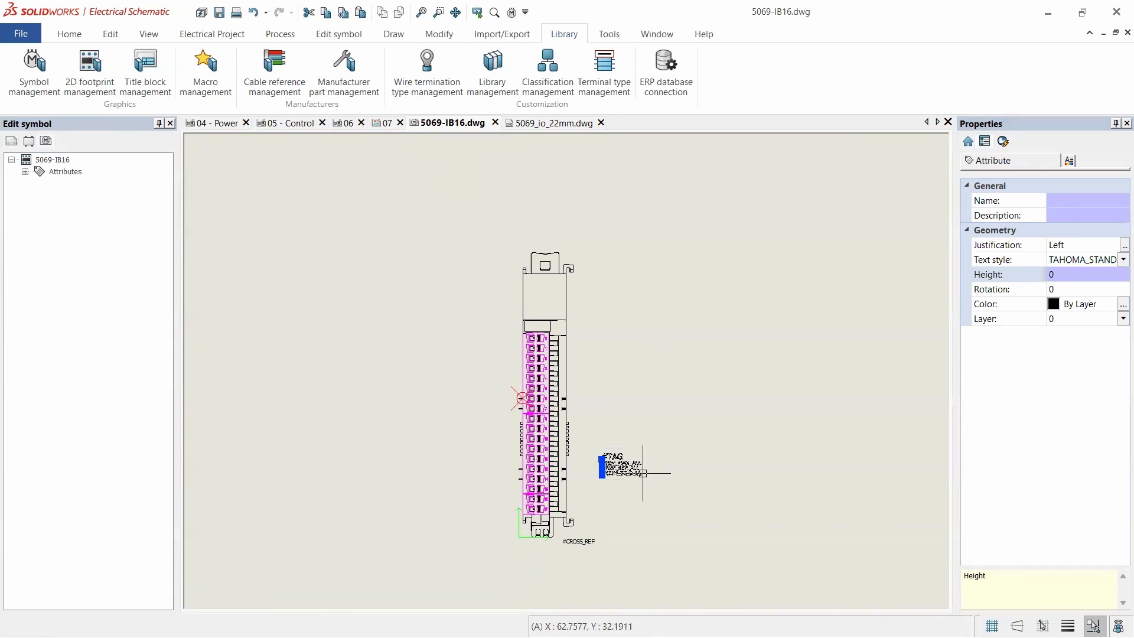
pyautogui.moveTo(640, 254); pyautogui.dragTo(572, 235)
pyautogui.scroll(5, 562, 208)
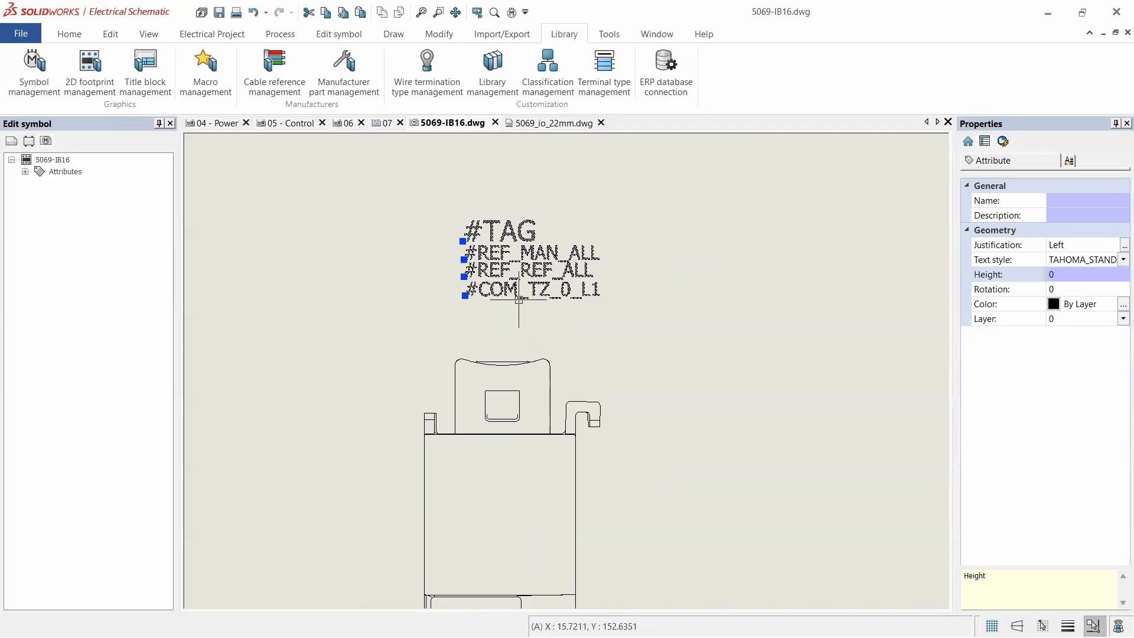
# - Move the four stacked attributes closer to the module, just above its upper latch and near its left edge
pyautogui.scroll(-5, 479, 290)
pyautogui.scroll(2, 505, 420)
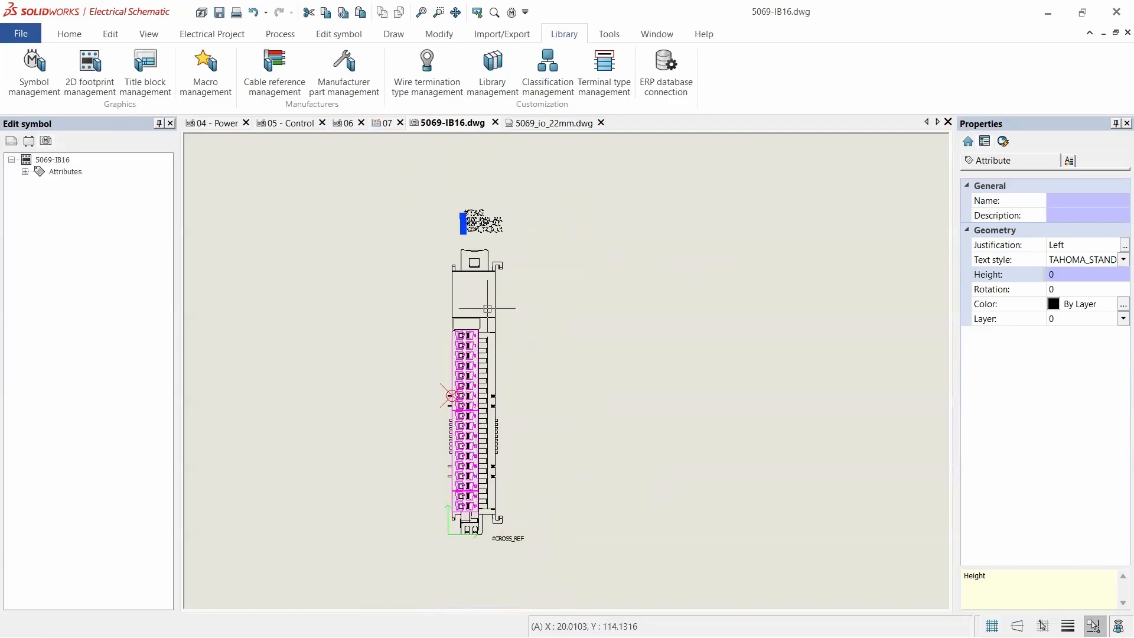
pyautogui.scroll(2, 473, 295)
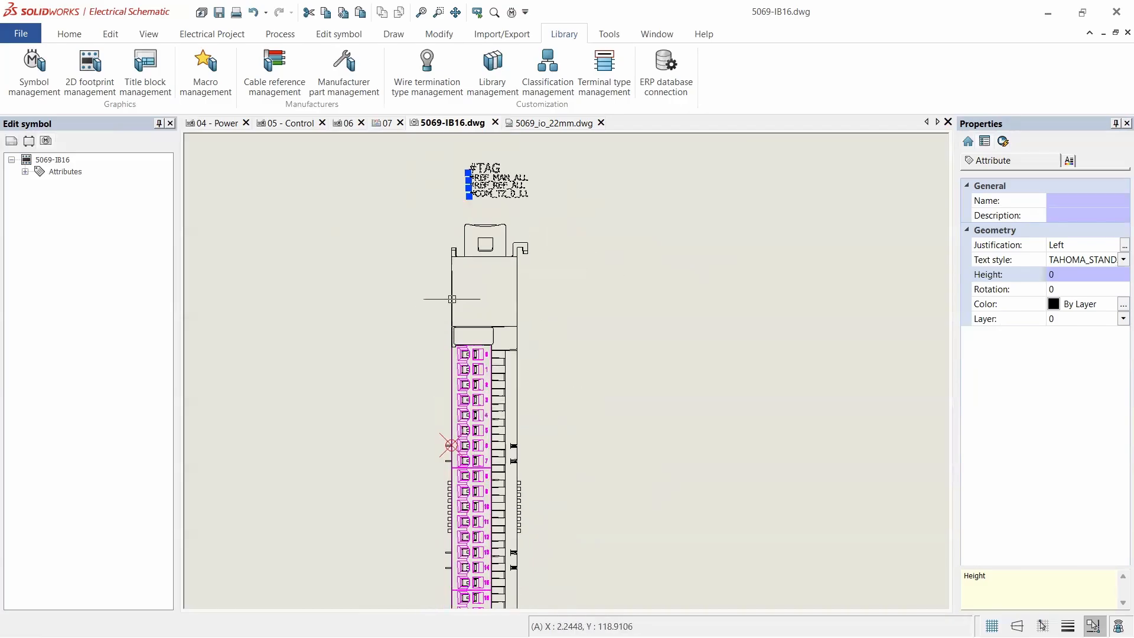
pyautogui.scroll(4, 455, 301)
pyautogui.moveTo(488, 208); pyautogui.dragTo(444, 254)
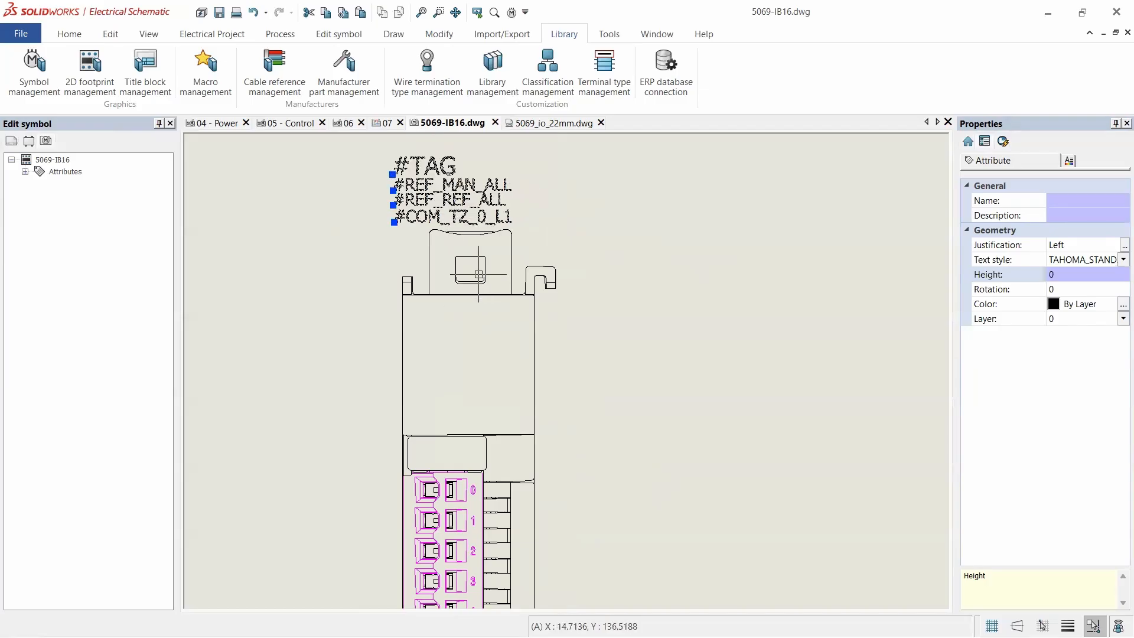
# - Set the rotation of the four selected attributes above the module to 90
pyautogui.scroll(-3, 470, 286)
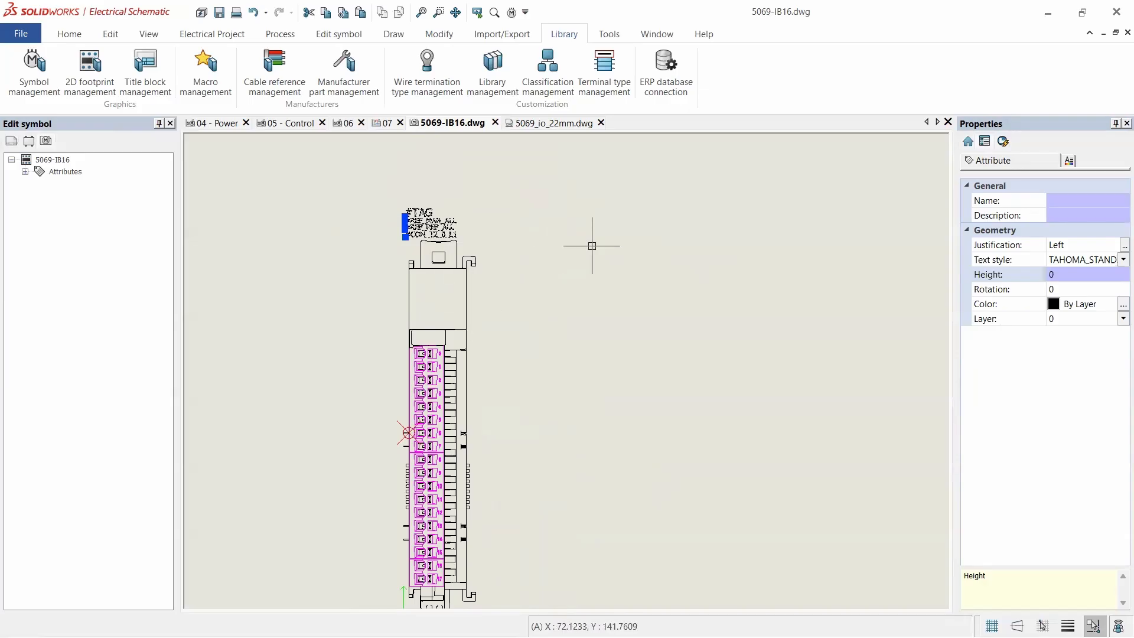
pyautogui.scroll(3, 408, 220)
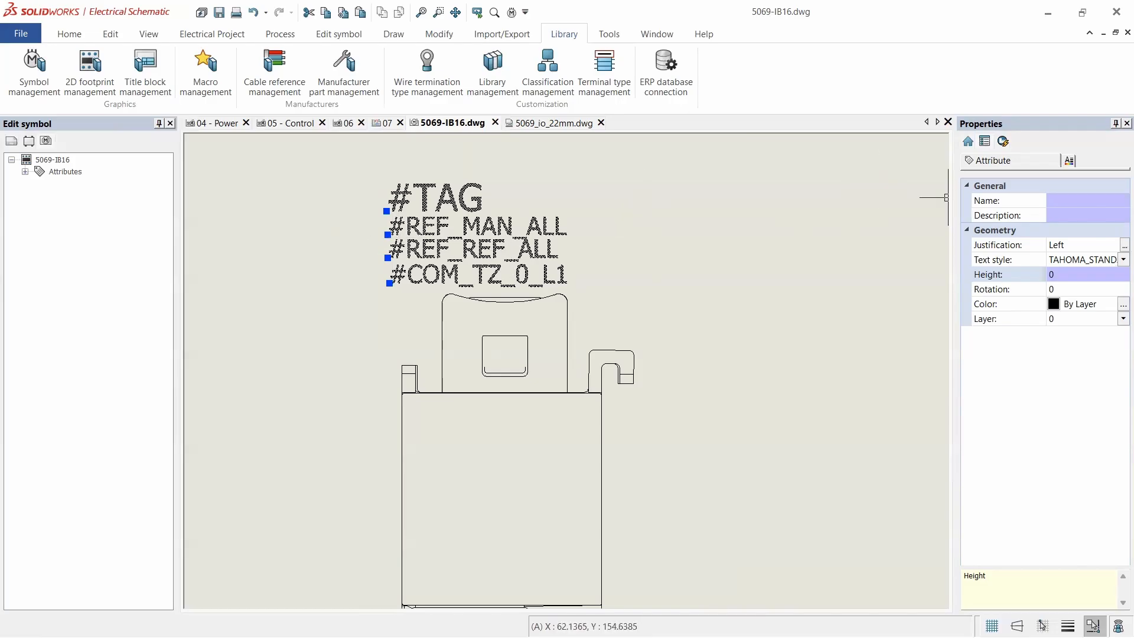
pyautogui.scroll(-3, 511, 209)
pyautogui.scroll(-1, 510, 209)
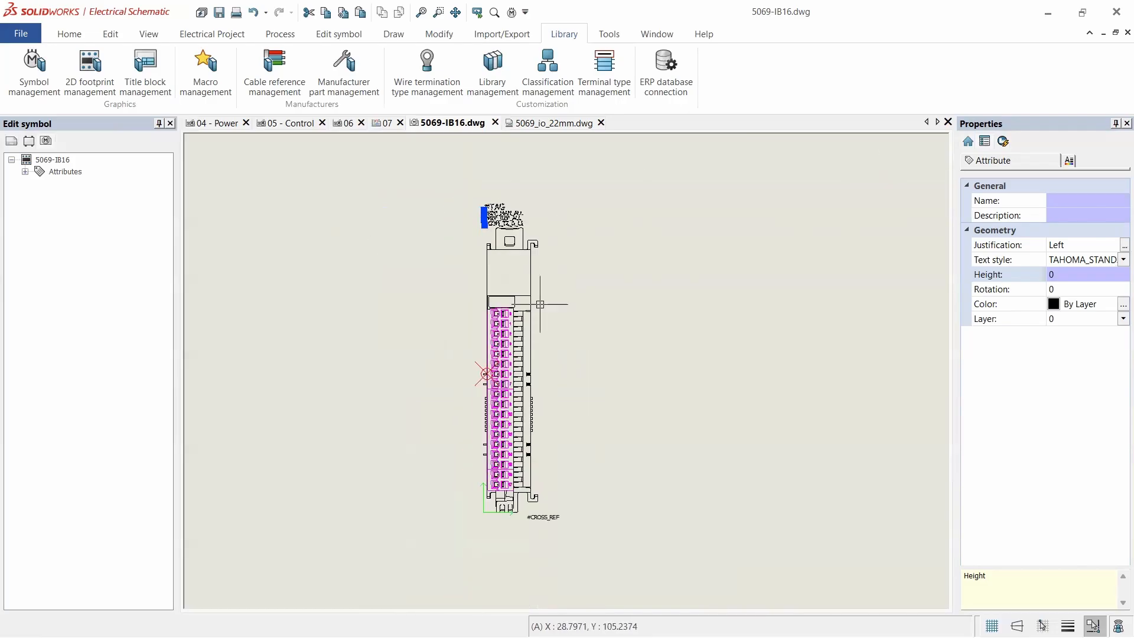
pyautogui.scroll(3, 506, 257)
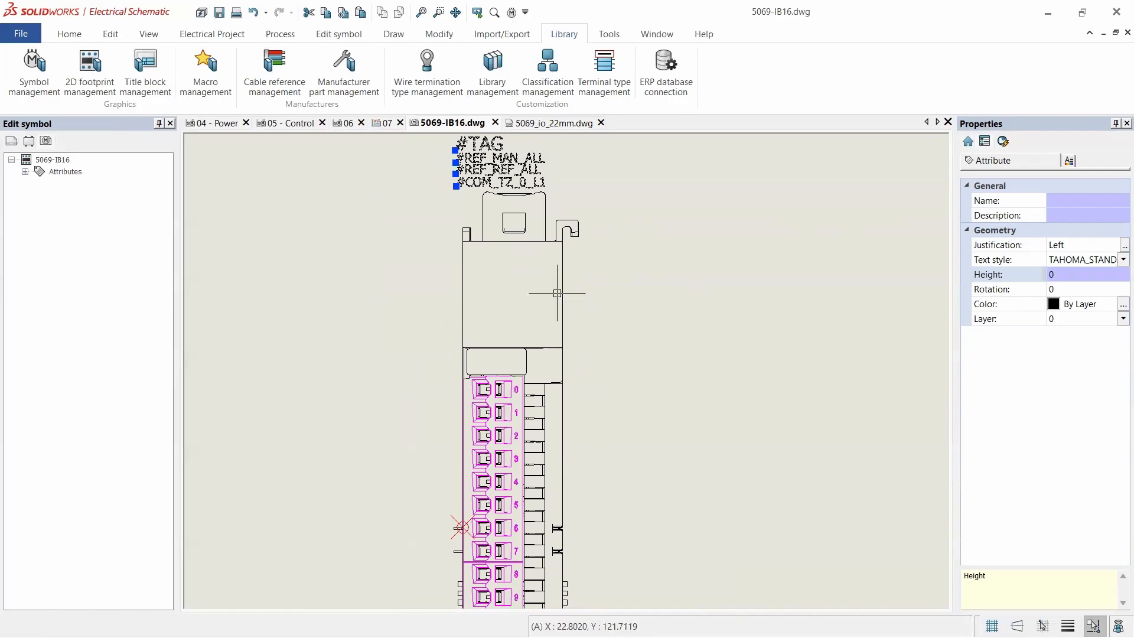
pyautogui.scroll(1, 559, 299)
pyautogui.scroll(-2, 547, 298)
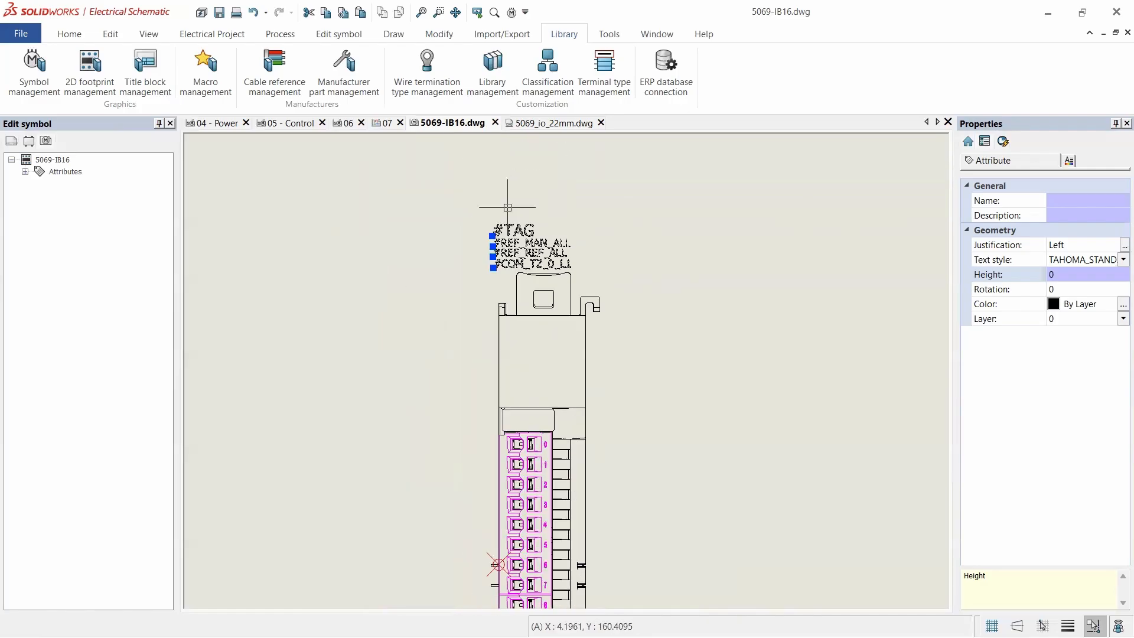
pyautogui.scroll(3, 480, 158)
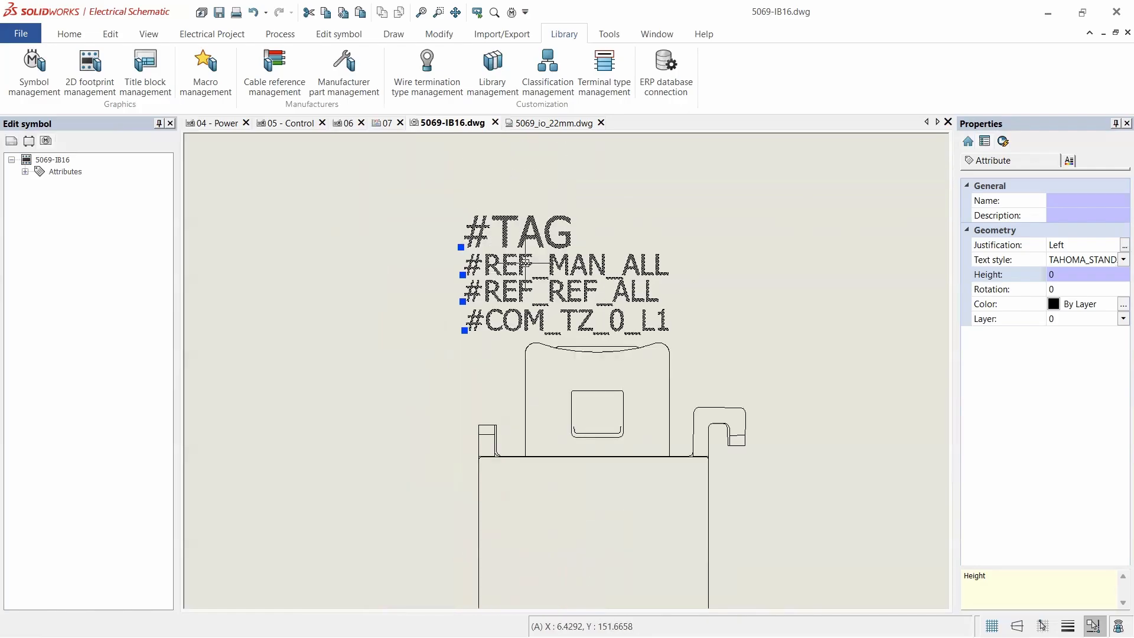
pyautogui.click(1072, 291)
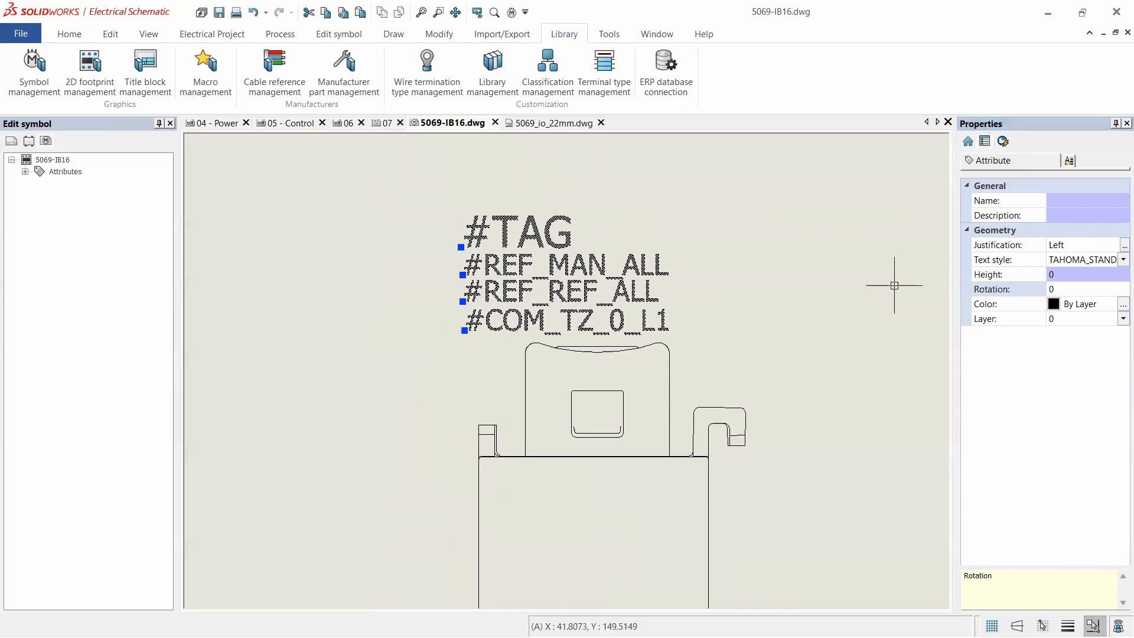
pyautogui.click(1062, 292)
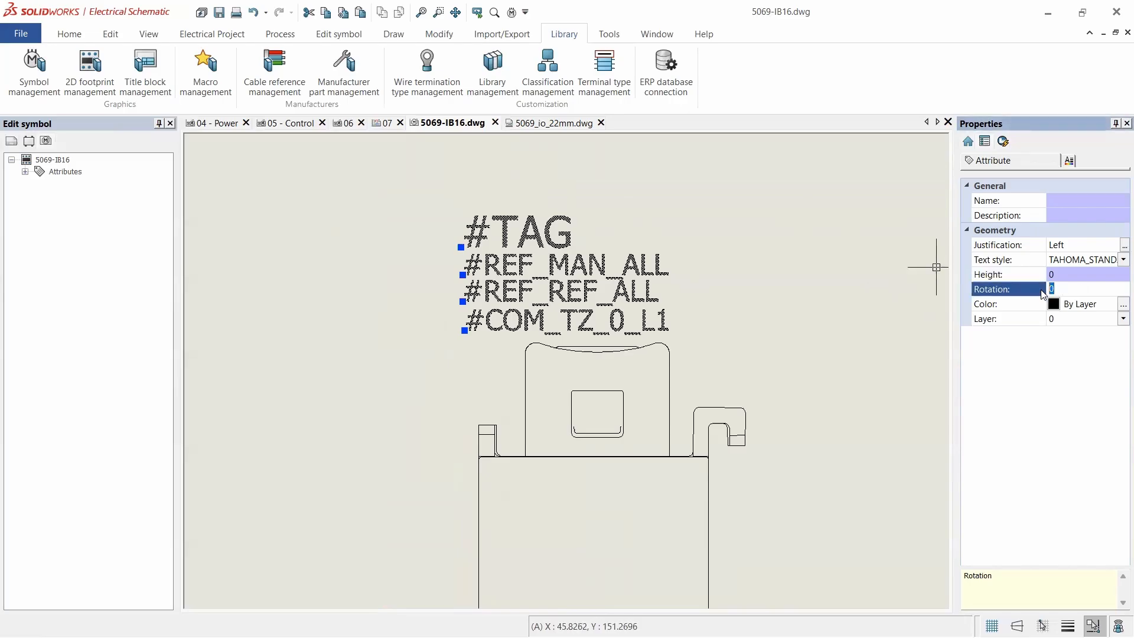
pyautogui.press('Return')
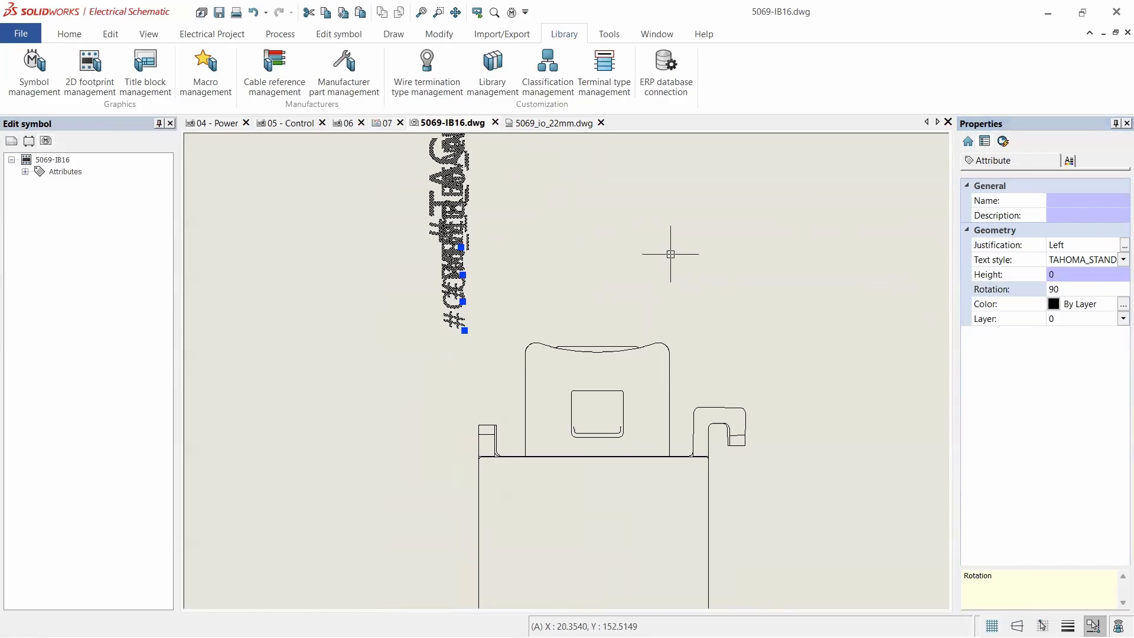
pyautogui.press('Escape')
# - Arrange the rotated #TAG, #REF_MAN_ALL, #REF_REF_ALL and #COM_TZ_0_L1 attributes side by side, in that order, above the module's upper latch
pyautogui.click(497, 225)
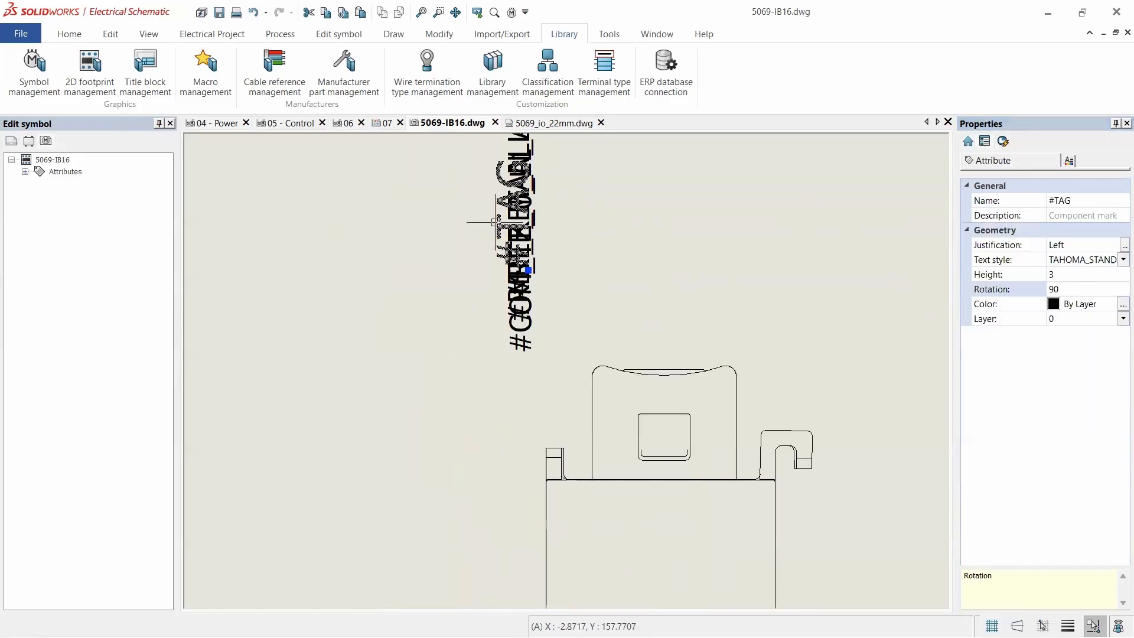
pyautogui.moveTo(500, 226); pyautogui.dragTo(723, 314)
pyautogui.click(522, 325)
pyautogui.moveTo(520, 305); pyautogui.dragTo(664, 327)
pyautogui.moveTo(518, 284); pyautogui.dragTo(686, 305)
pyautogui.click(661, 308)
pyautogui.click(719, 308)
pyautogui.press('Escape')
pyautogui.click(582, 295)
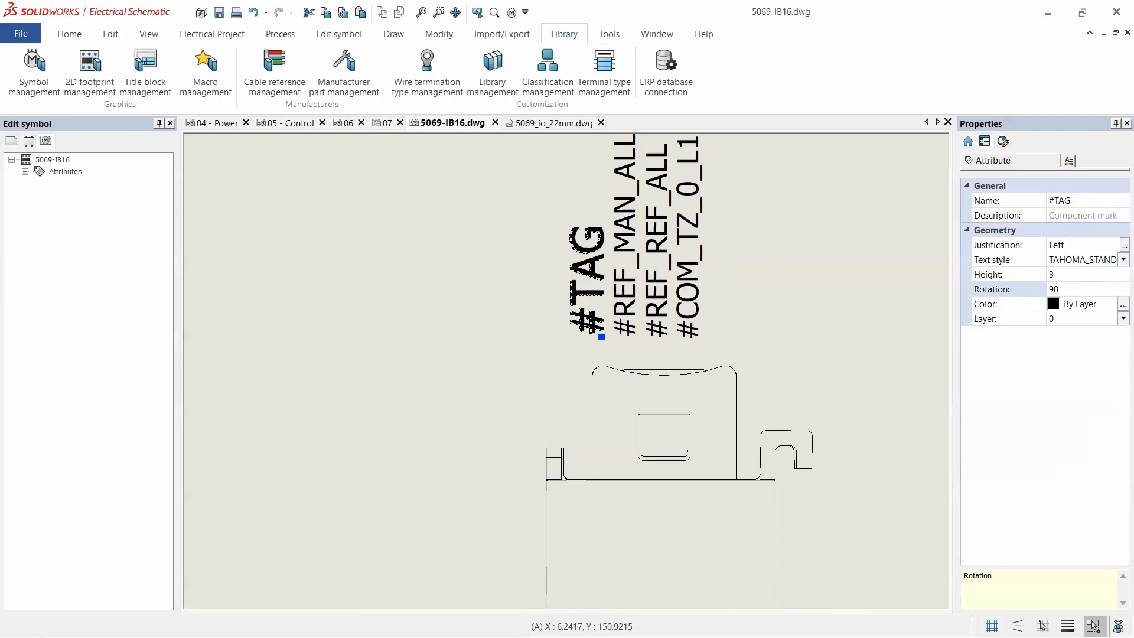
# - Select all four vertical attributes together and move them down to sit centred just above the module's upper latch
pyautogui.scroll(-4, 746, 285)
pyautogui.scroll(-2, 762, 293)
pyautogui.scroll(4, 762, 298)
pyautogui.moveTo(734, 299); pyautogui.dragTo(544, 223)
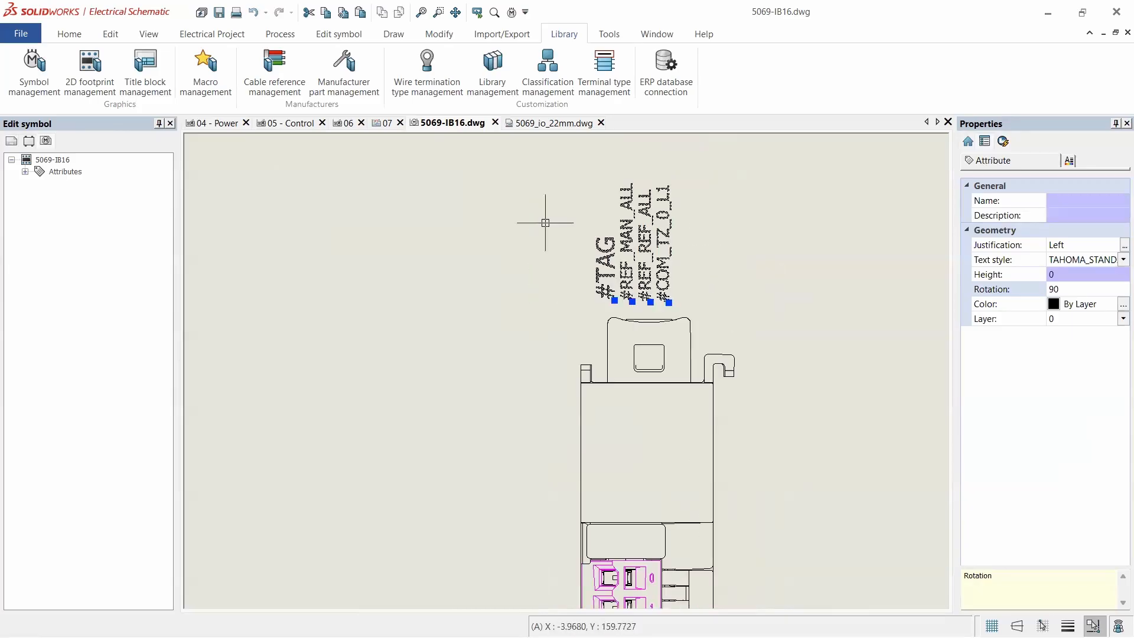
pyautogui.moveTo(649, 278); pyautogui.dragTo(658, 293)
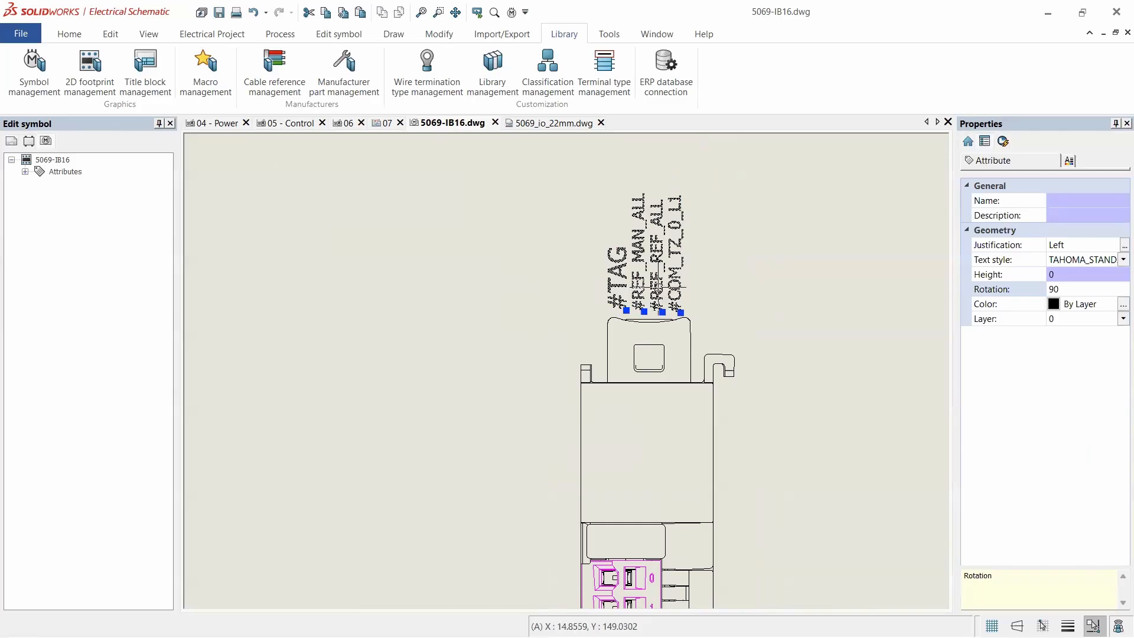
pyautogui.press('Escape')
# - Close the 5069-IB16 symbol drawing and close 5069_io_22mm.dwg without saving its changes
pyautogui.scroll(-4, 564, 263)
pyautogui.scroll(-3, 564, 263)
pyautogui.scroll(4, 586, 327)
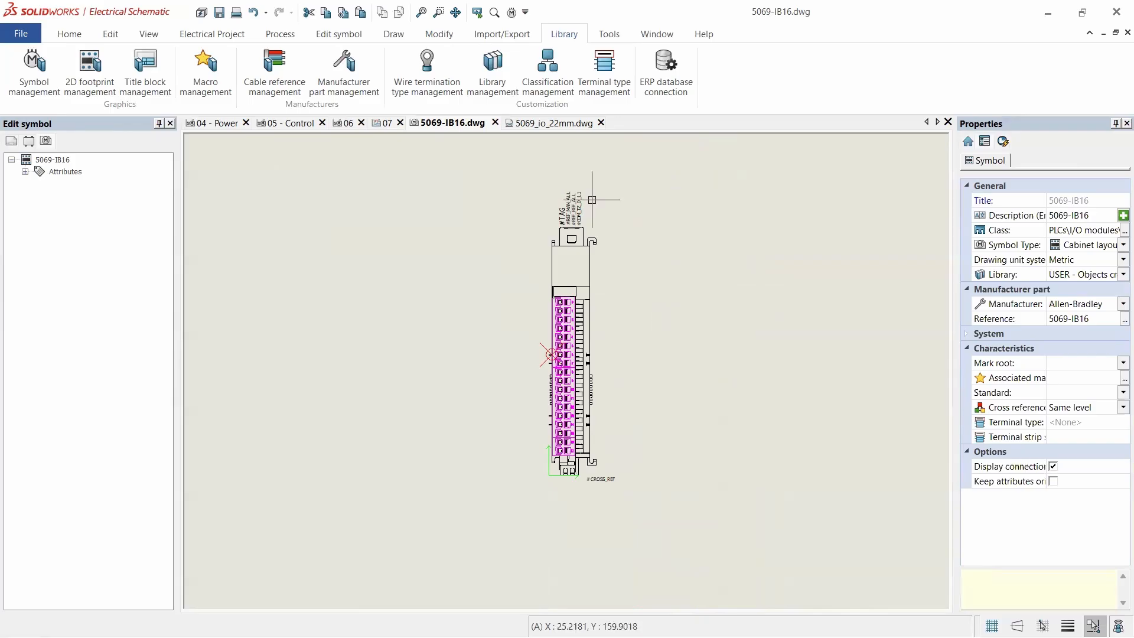
pyautogui.click(495, 123)
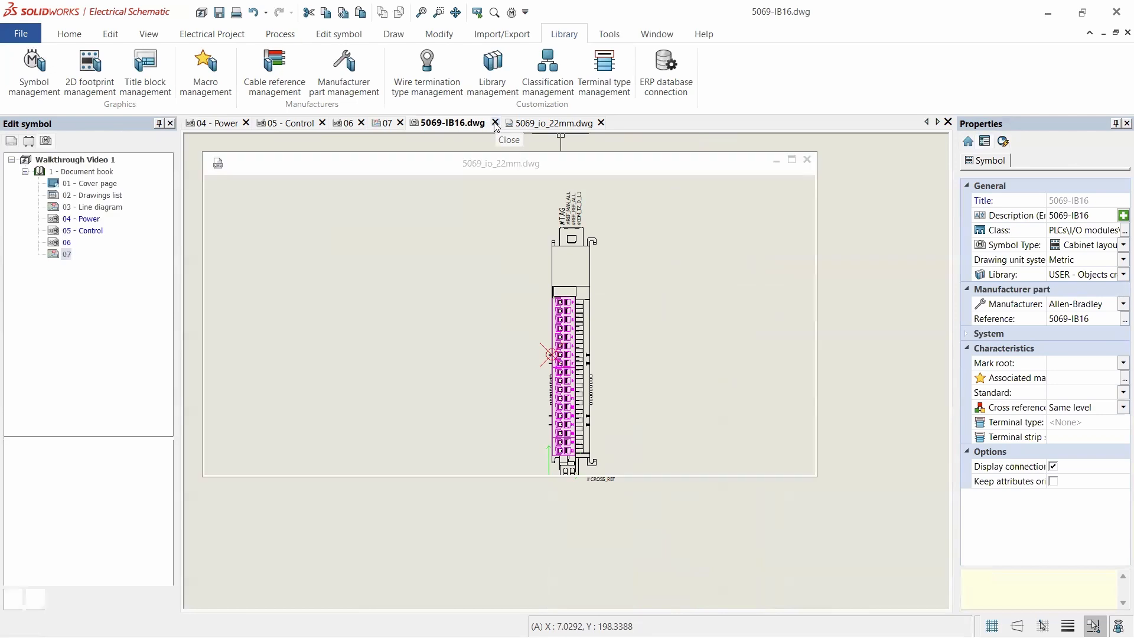
pyautogui.click(514, 123)
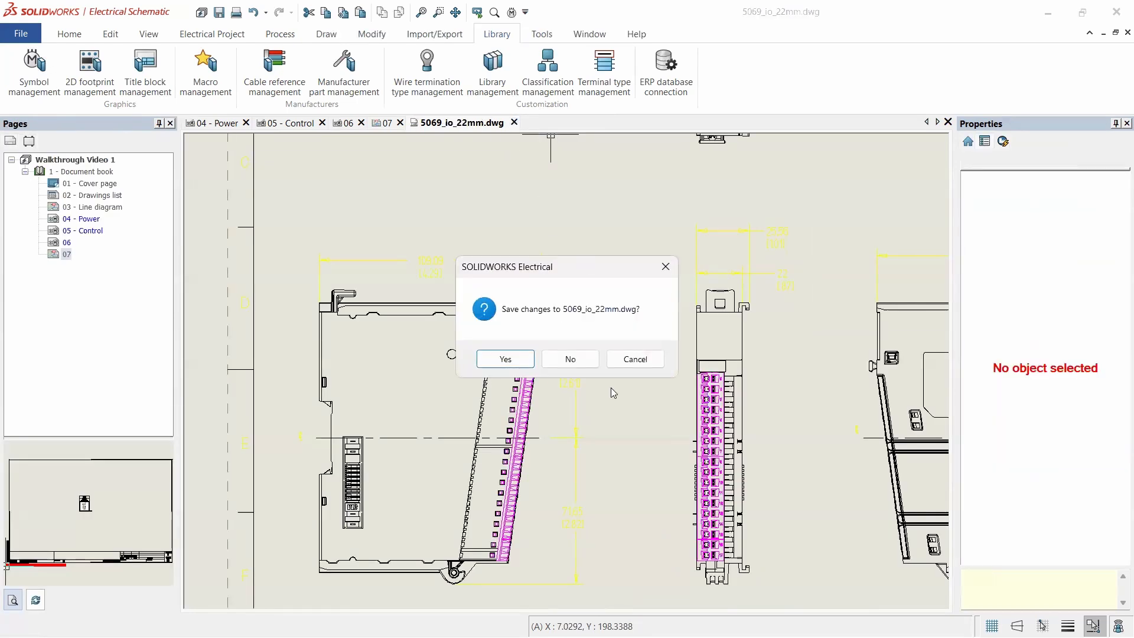
pyautogui.click(569, 359)
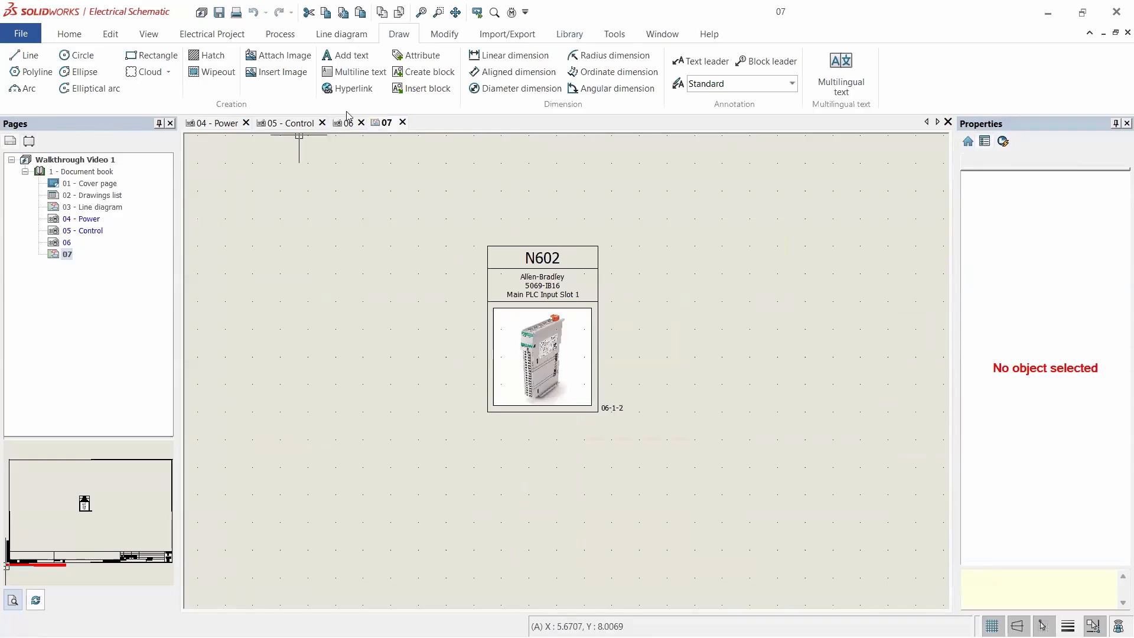
# - Open the properties of the Allen-Bradley 5069-IB16 manufacturer part, classified under PLCs, I/O modules
pyautogui.click(574, 36)
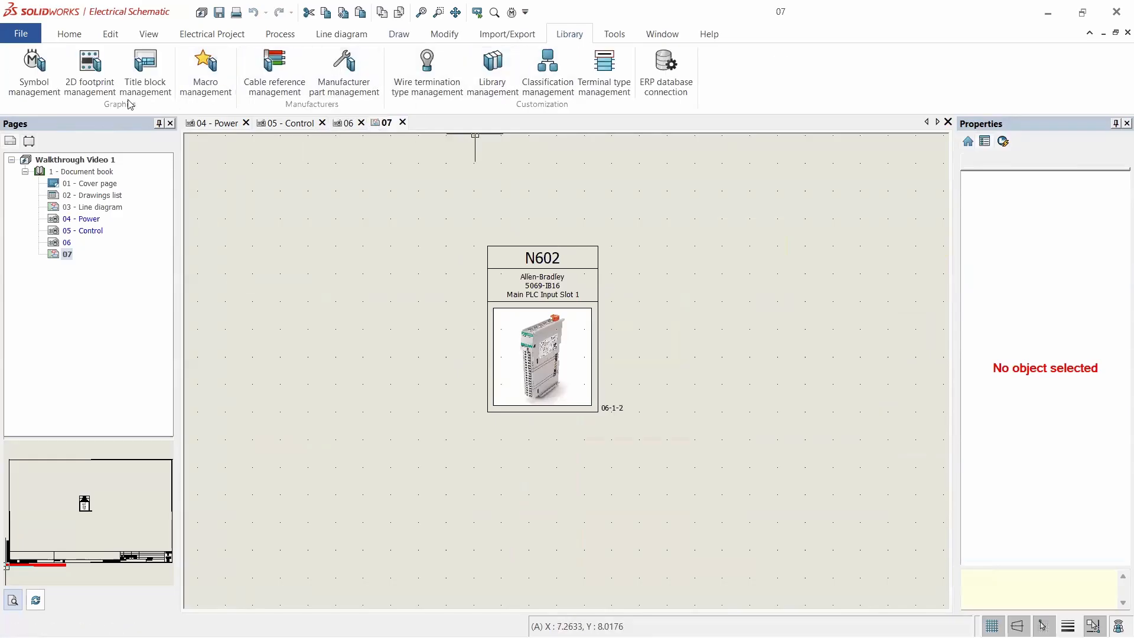
pyautogui.click(360, 86)
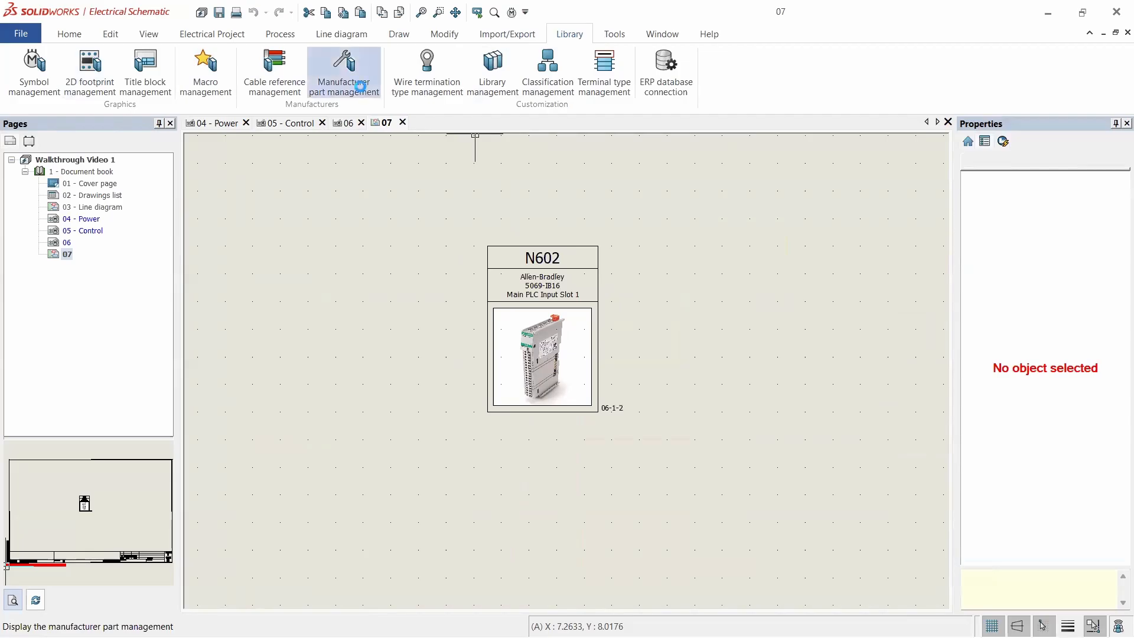
pyautogui.click(162, 421)
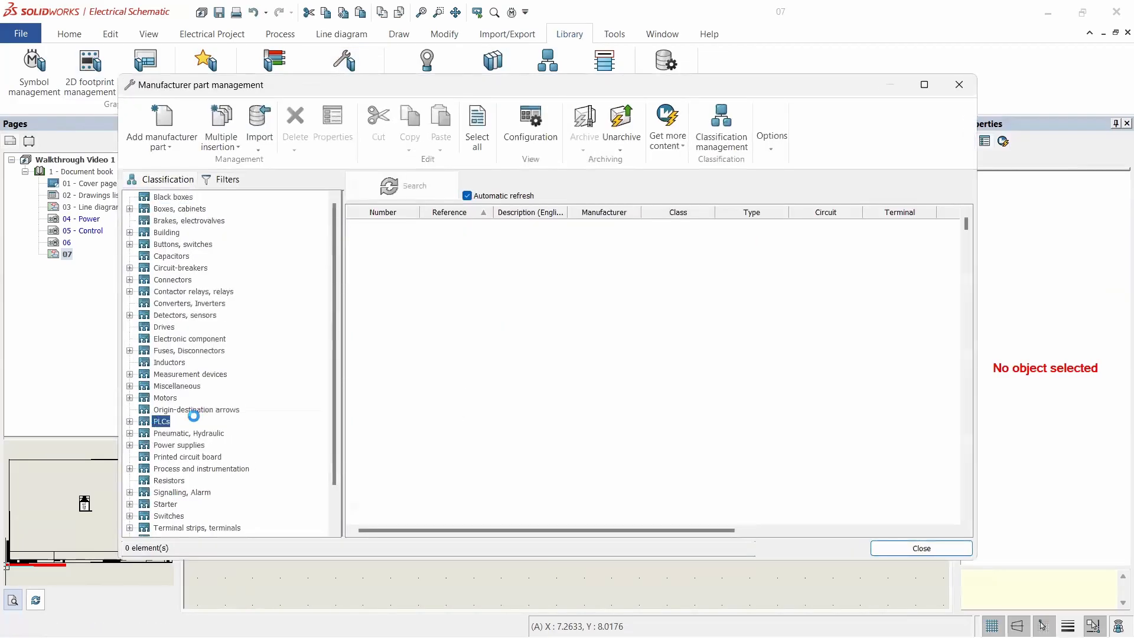
pyautogui.click(129, 422)
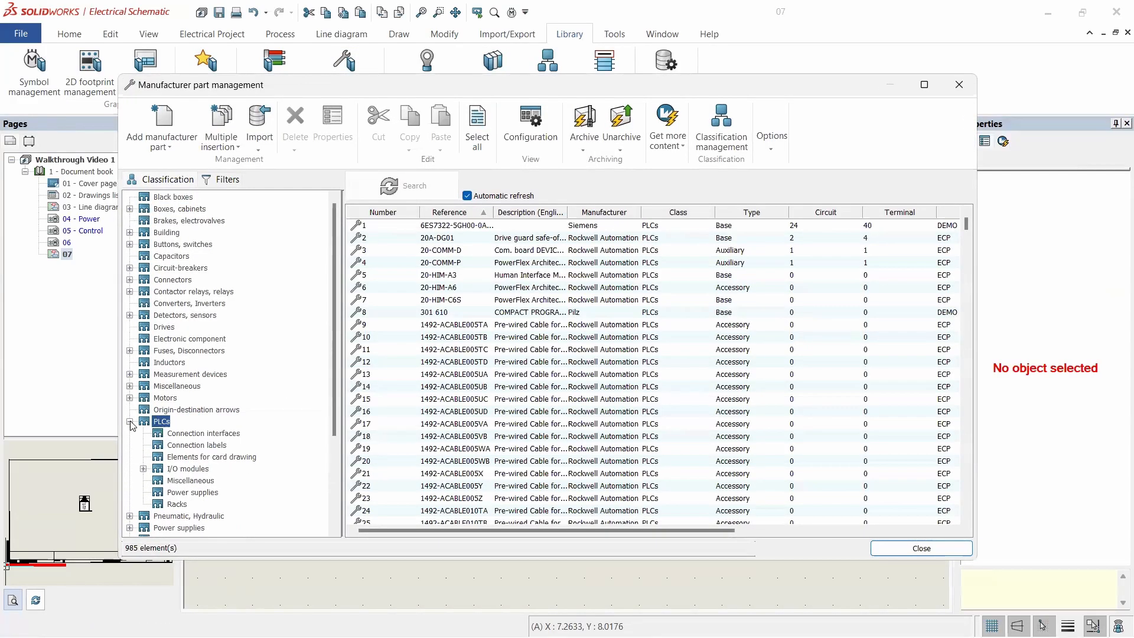
pyautogui.click(187, 470)
pyautogui.click(473, 289)
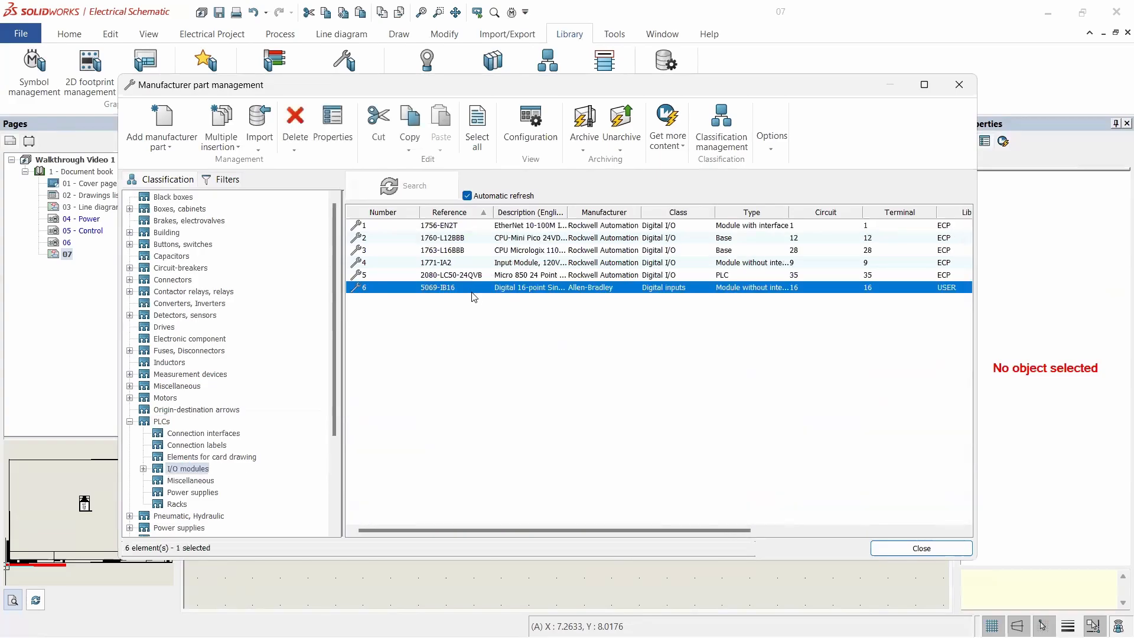
pyautogui.doubleClick(474, 289)
# - Assign the 5069-IB16 cabinet layout symbol as the part's 2D footprint, save the part and close the part manager
pyautogui.scroll(-4, 641, 396)
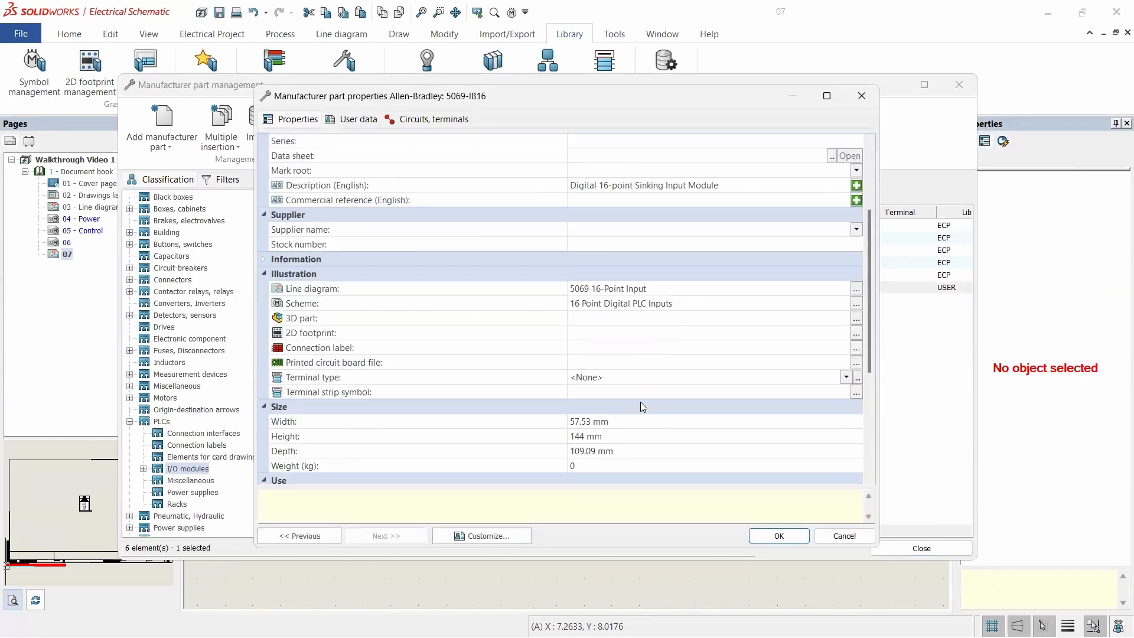
pyautogui.click(856, 333)
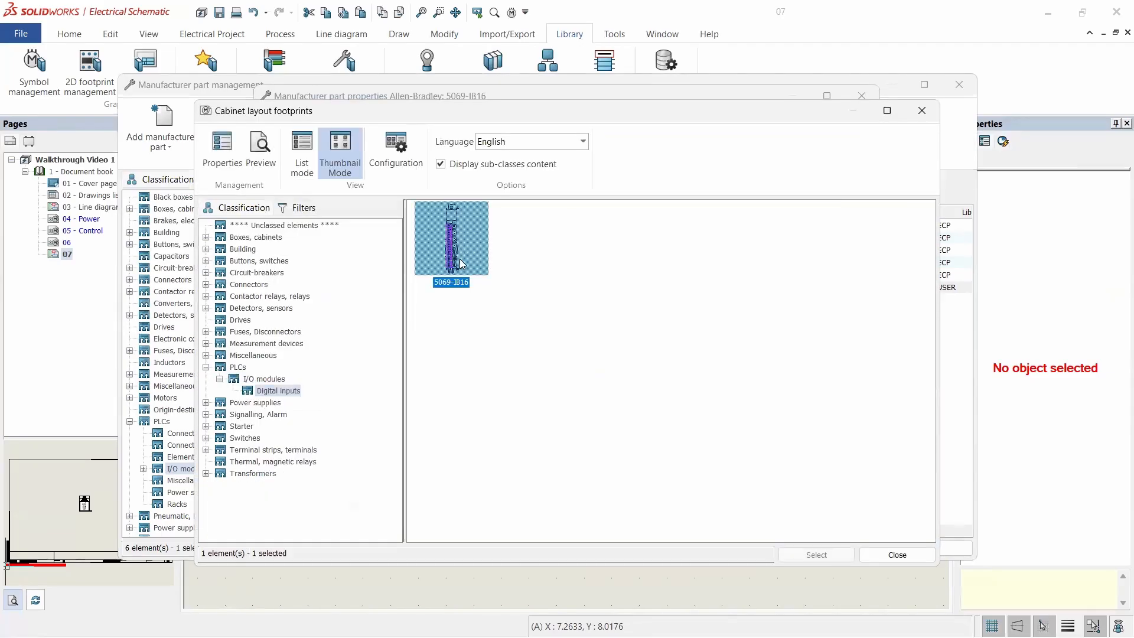
pyautogui.doubleClick(460, 263)
pyautogui.click(788, 535)
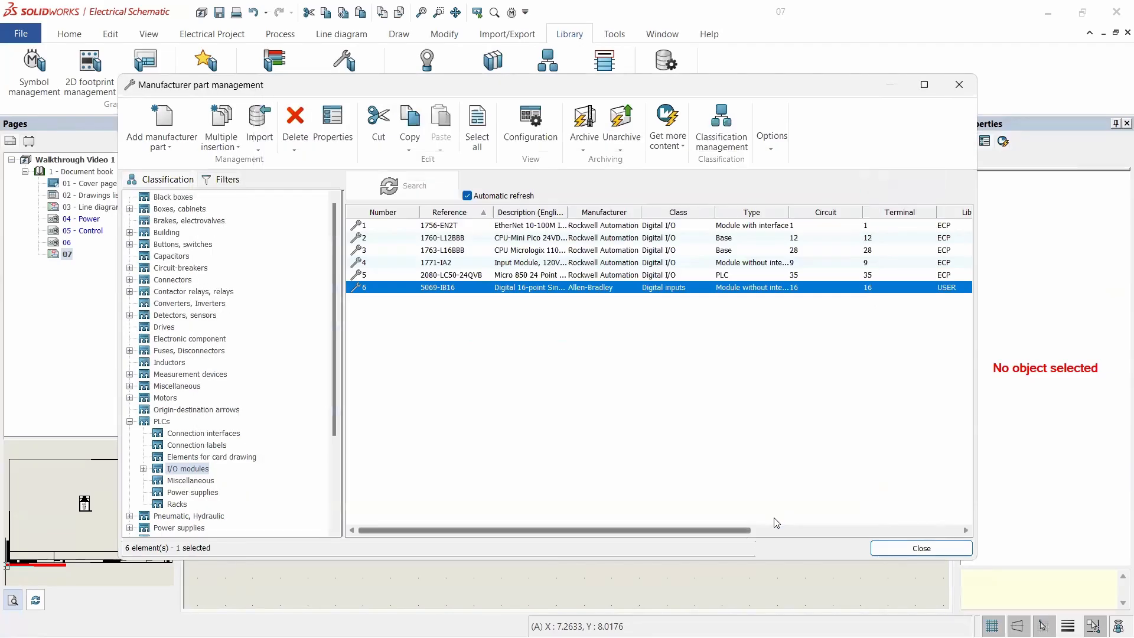
pyautogui.click(910, 541)
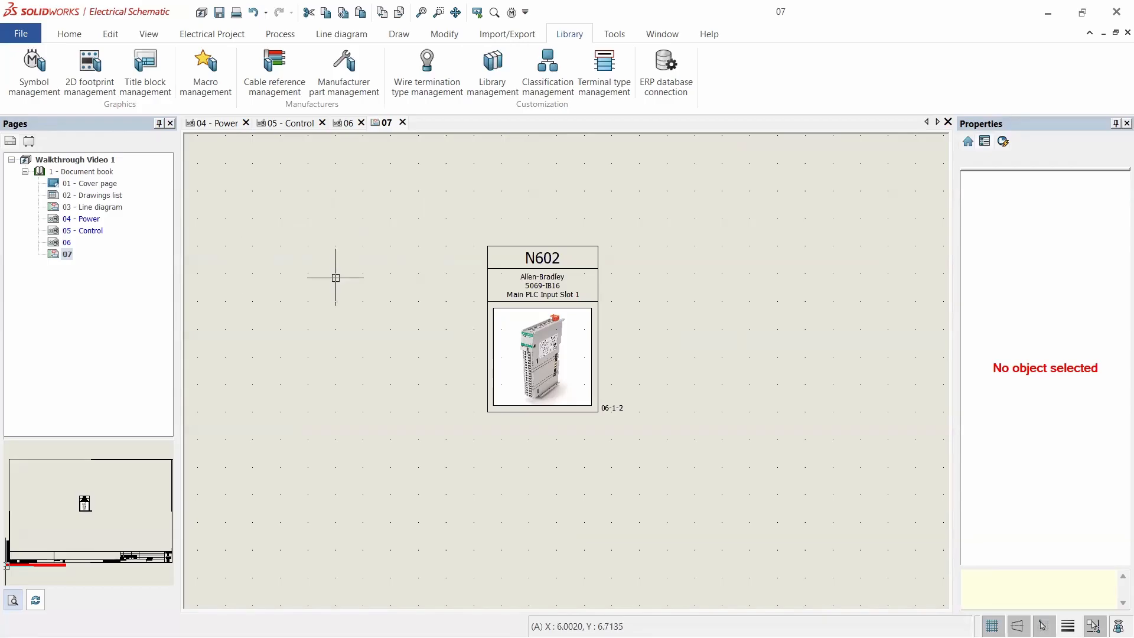
# - Examine the N602 PLC module symbol and its placement on line diagram page 07
pyautogui.scroll(-1, 332, 273)
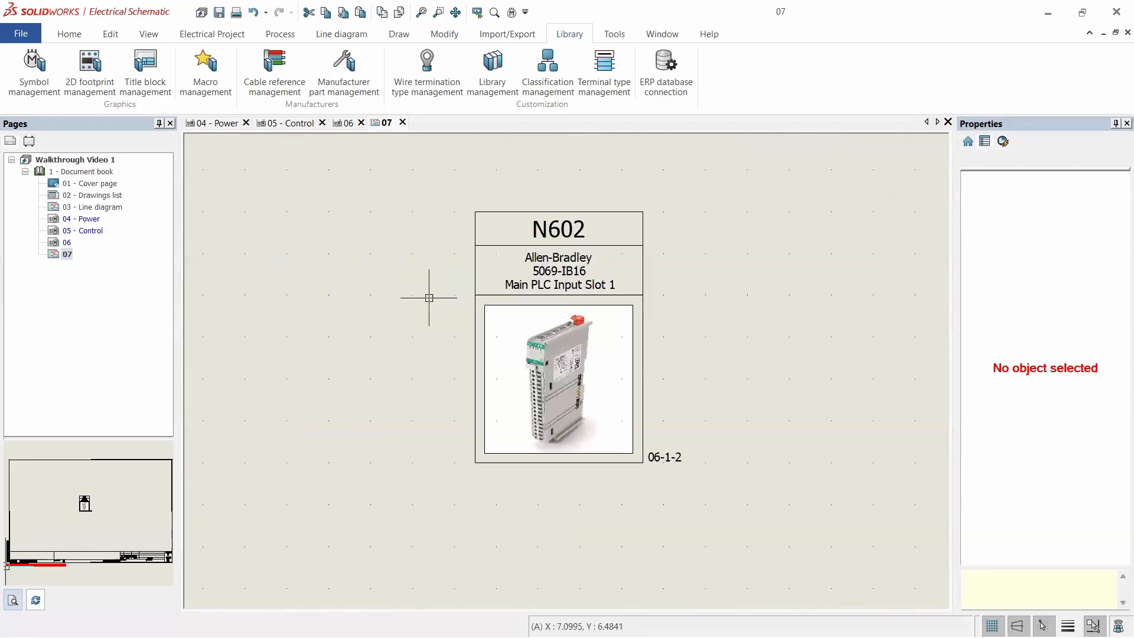
pyautogui.scroll(2, 430, 296)
pyautogui.scroll(1, 600, 276)
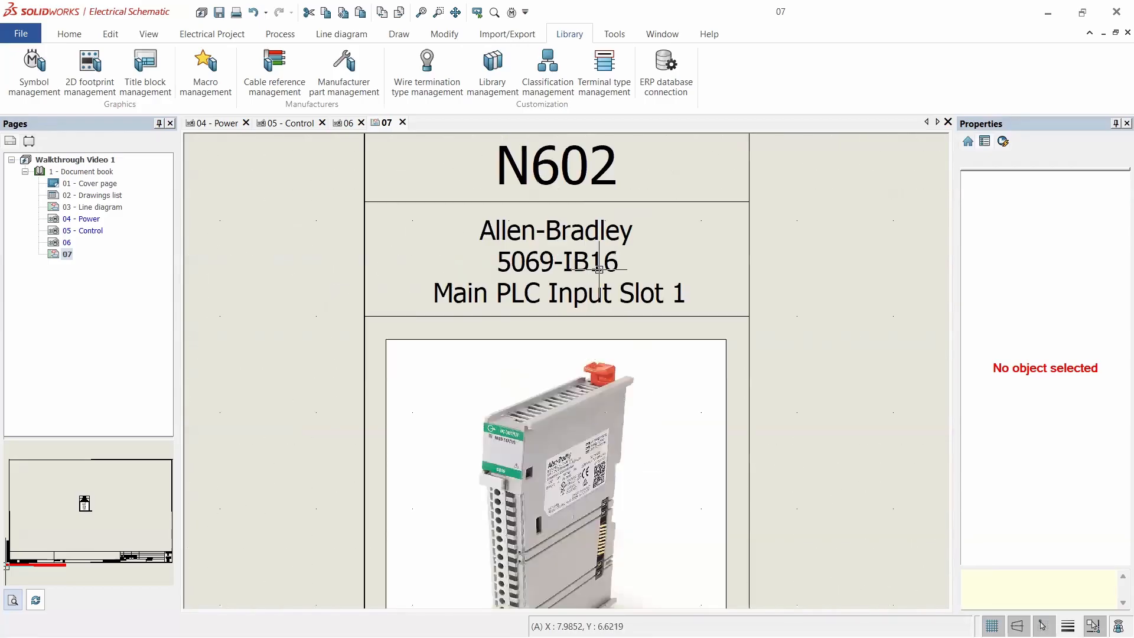
pyautogui.scroll(-2, 532, 278)
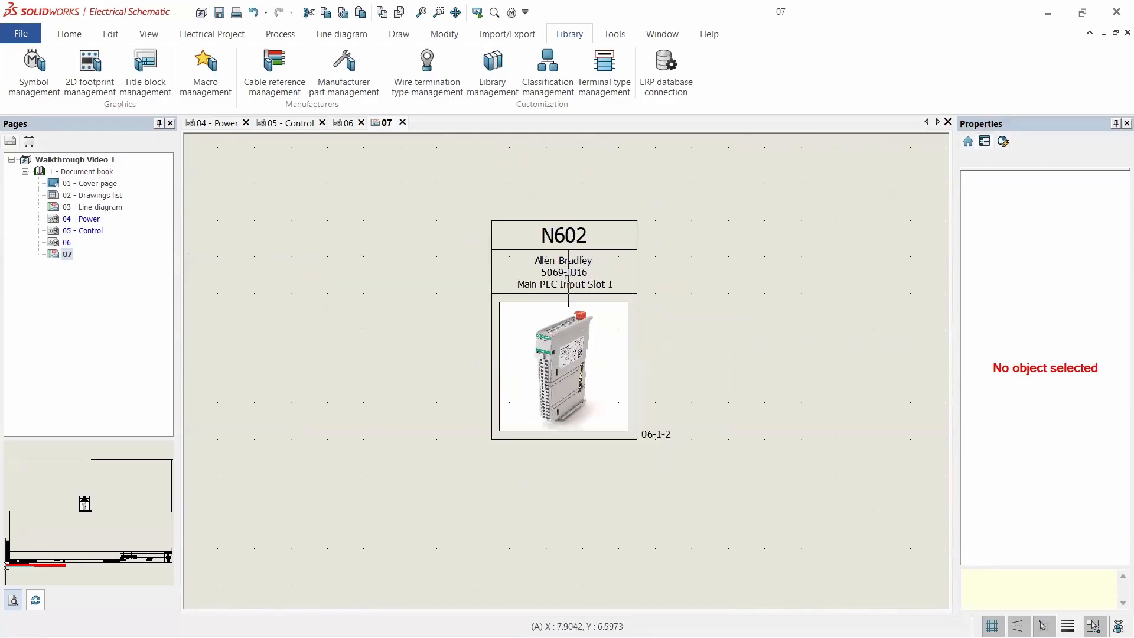
pyautogui.scroll(1, 366, 283)
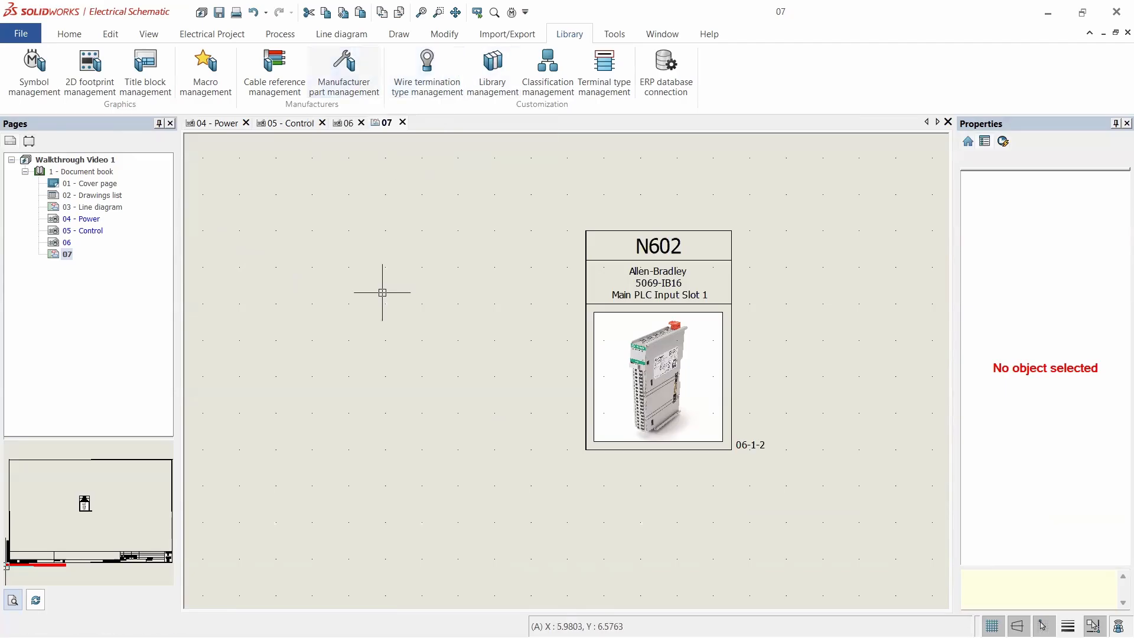
pyautogui.click(408, 275)
pyautogui.scroll(-2, 419, 244)
pyautogui.scroll(-3, 419, 244)
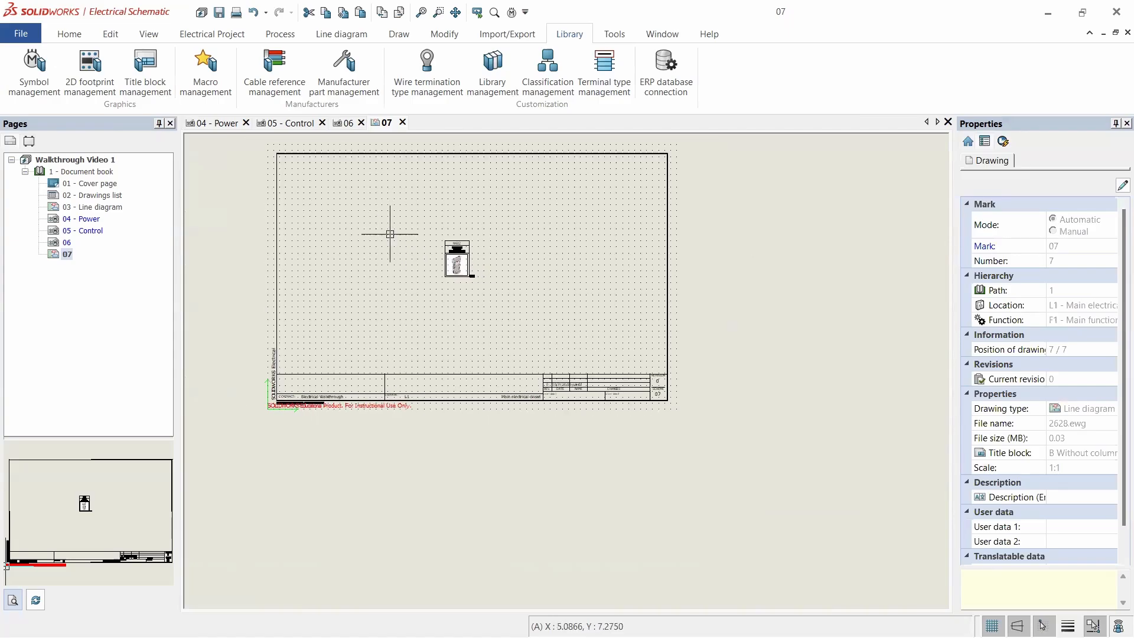
pyautogui.scroll(2, 293, 200)
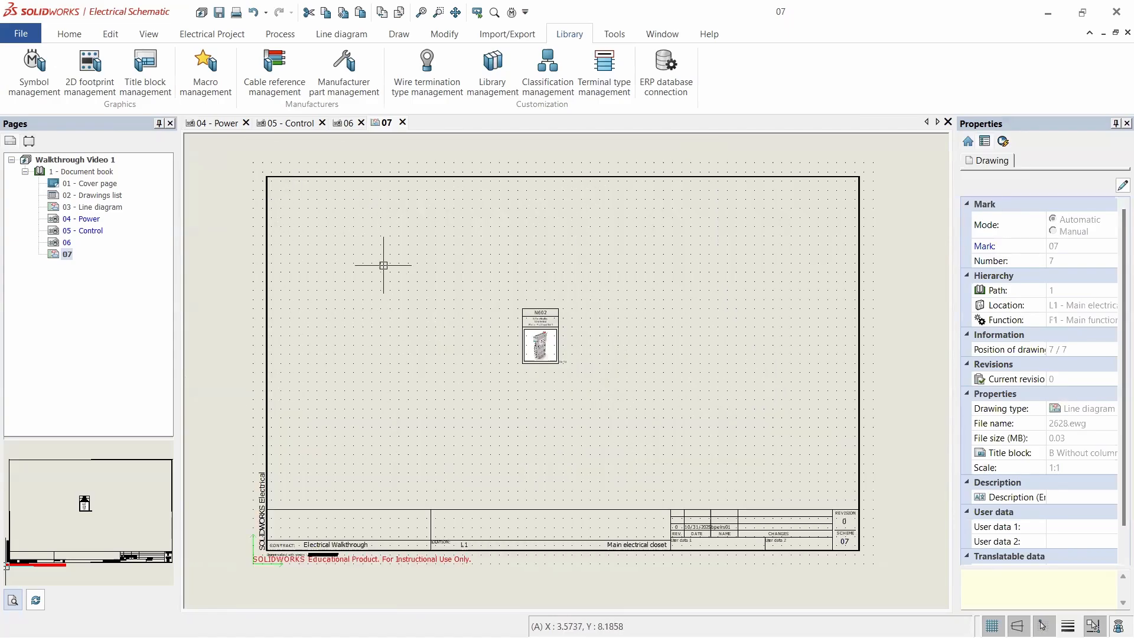
pyautogui.scroll(1, 384, 269)
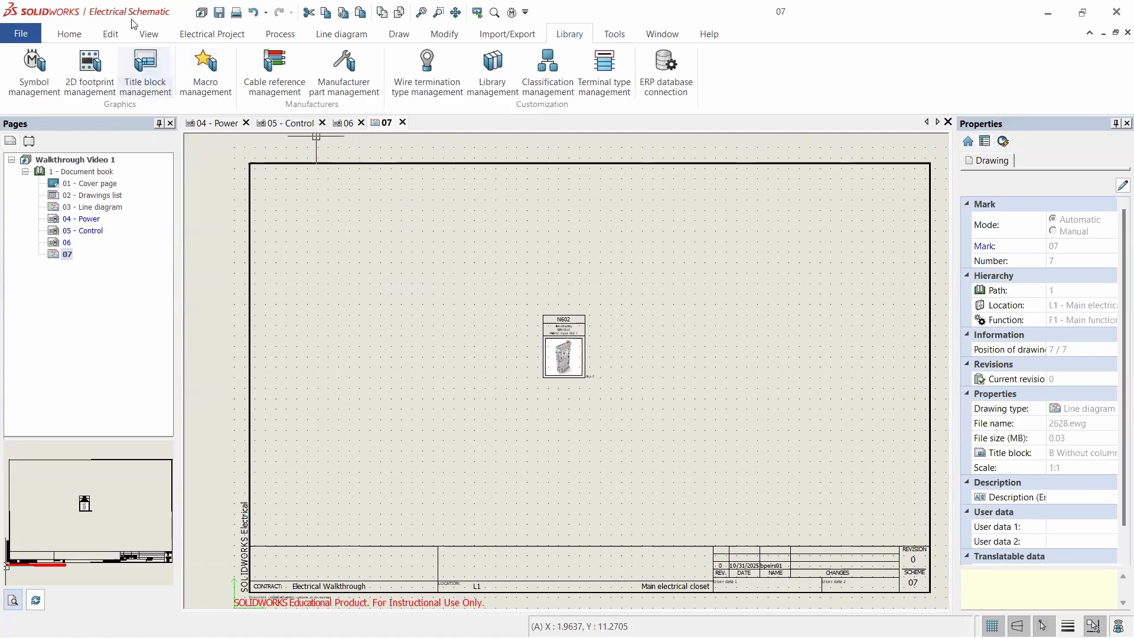
# - Generate 2D cabinet layout drawings for both the electrical project and the L1 Main electrical closet location
pyautogui.click(235, 38)
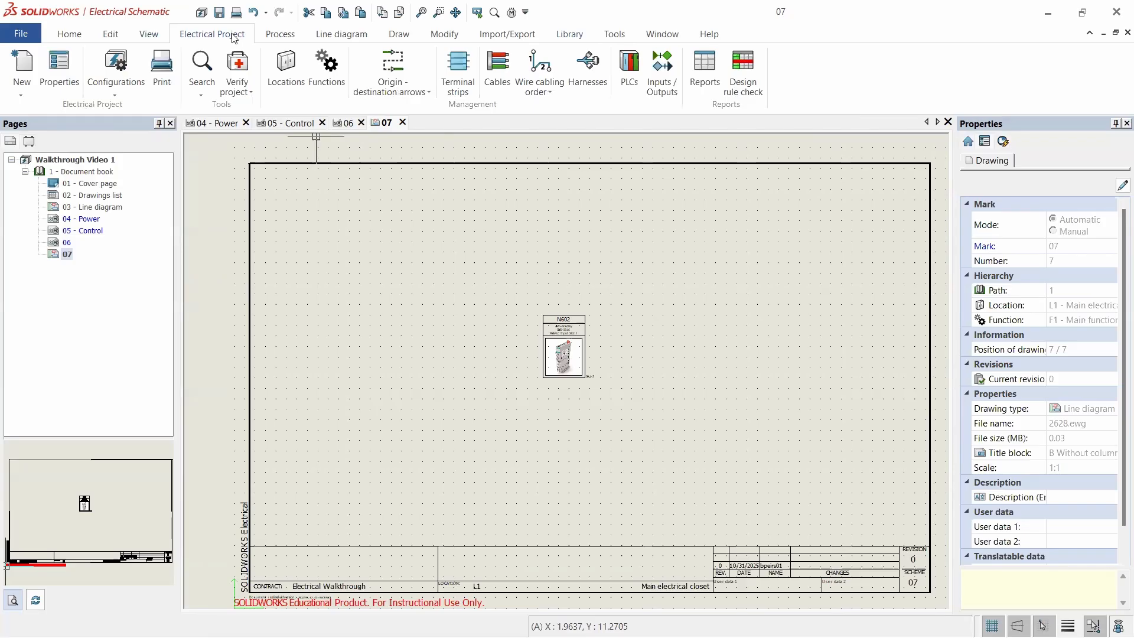
pyautogui.click(270, 37)
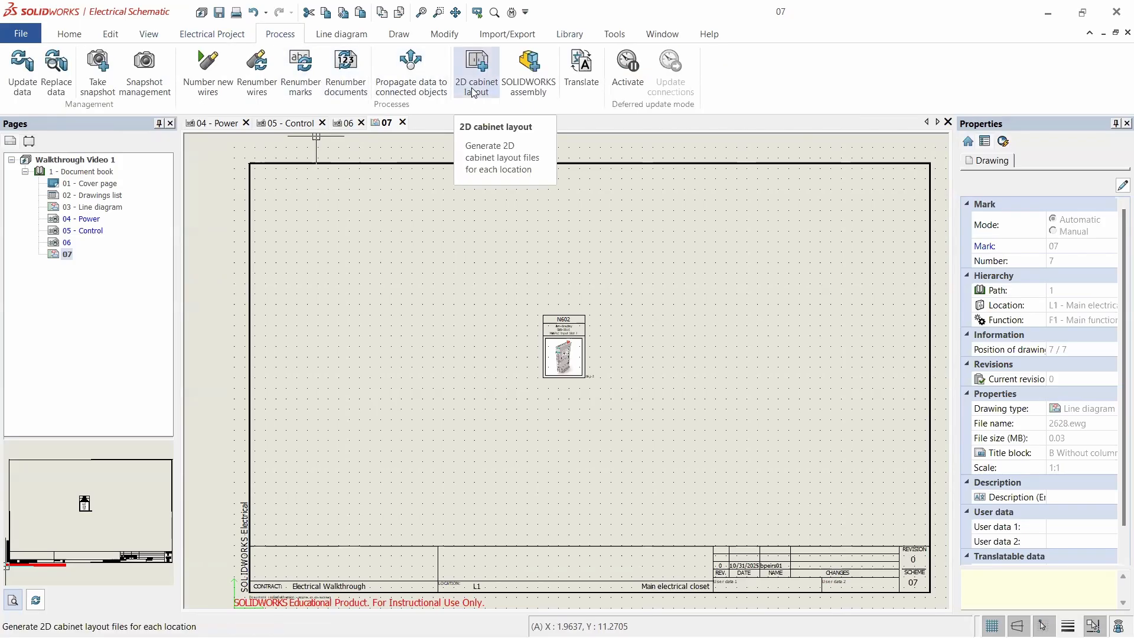
pyautogui.rightClick(83, 173)
pyautogui.moveTo(176, 188)
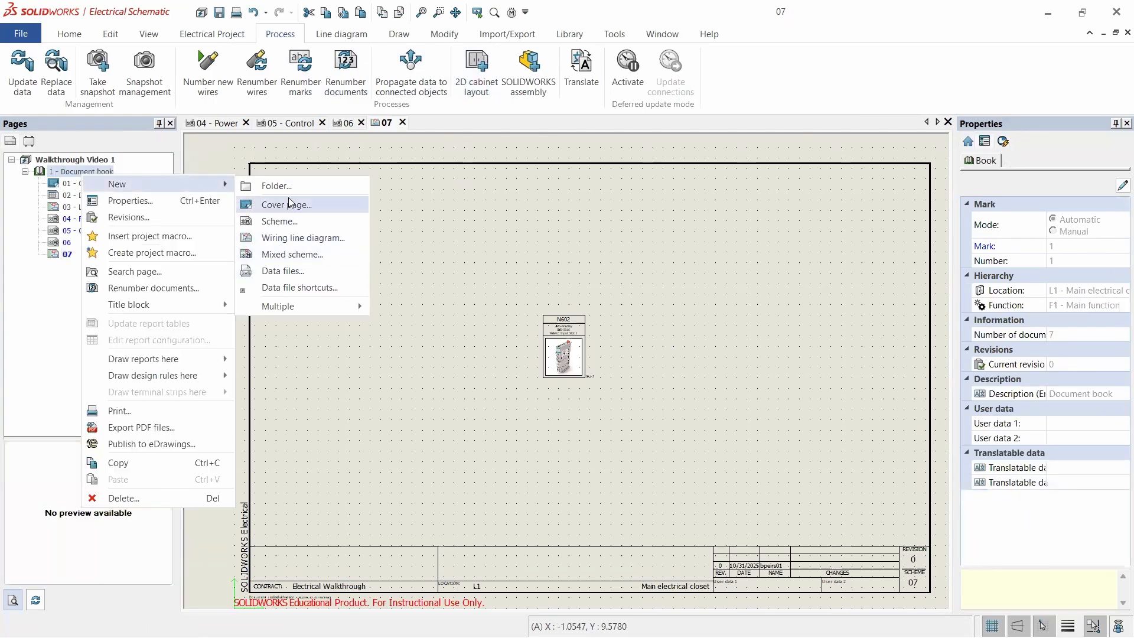
pyautogui.click(476, 71)
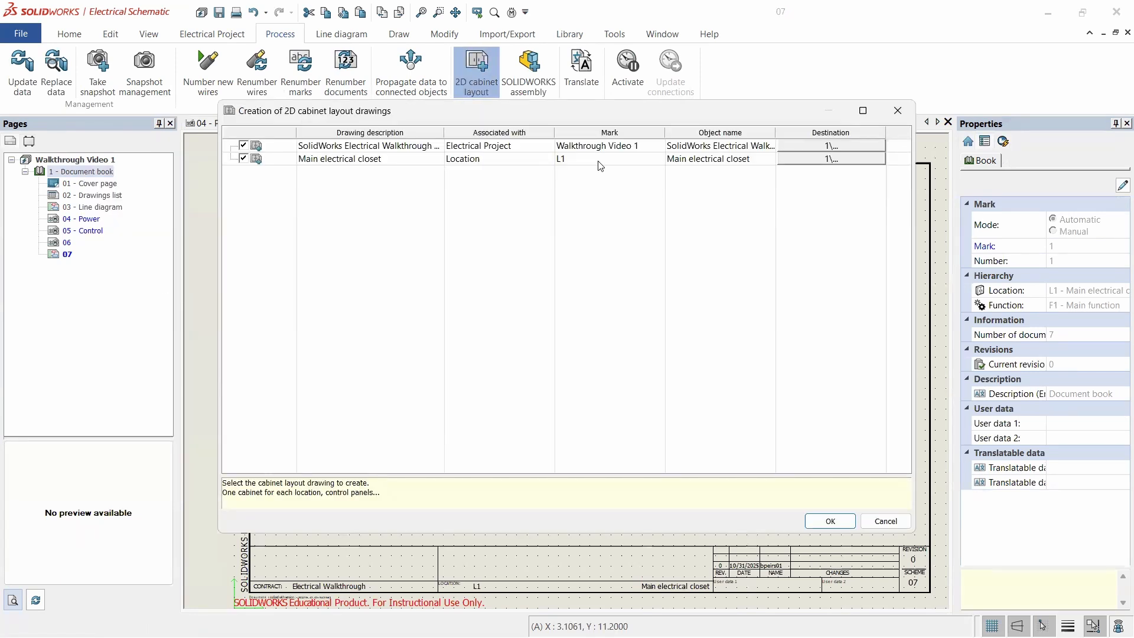
pyautogui.click(351, 148)
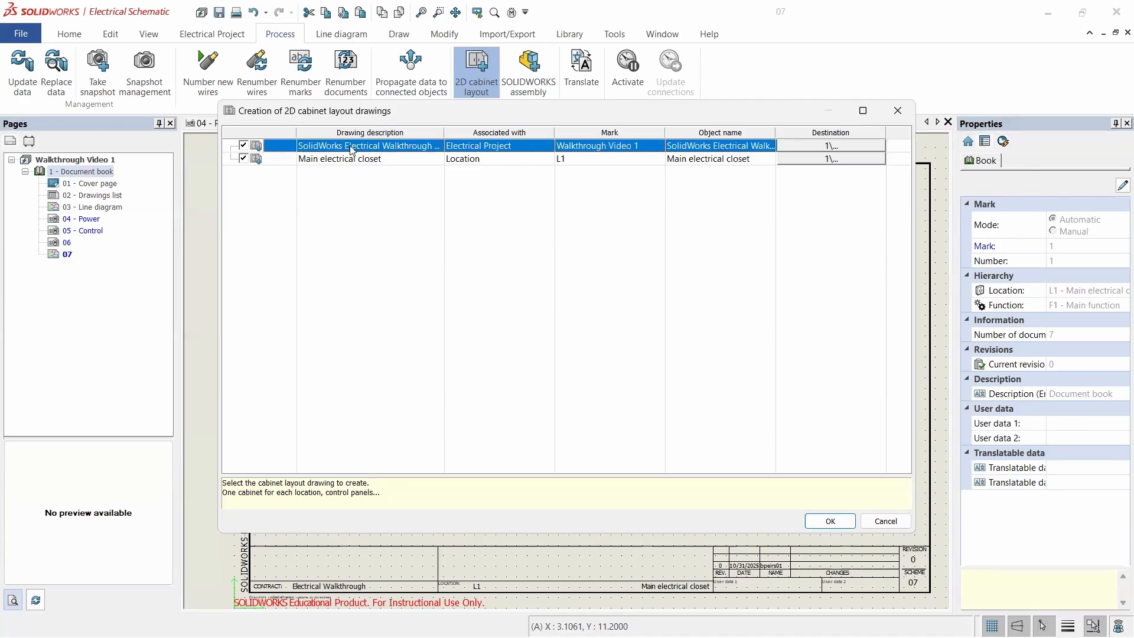
pyautogui.click(346, 158)
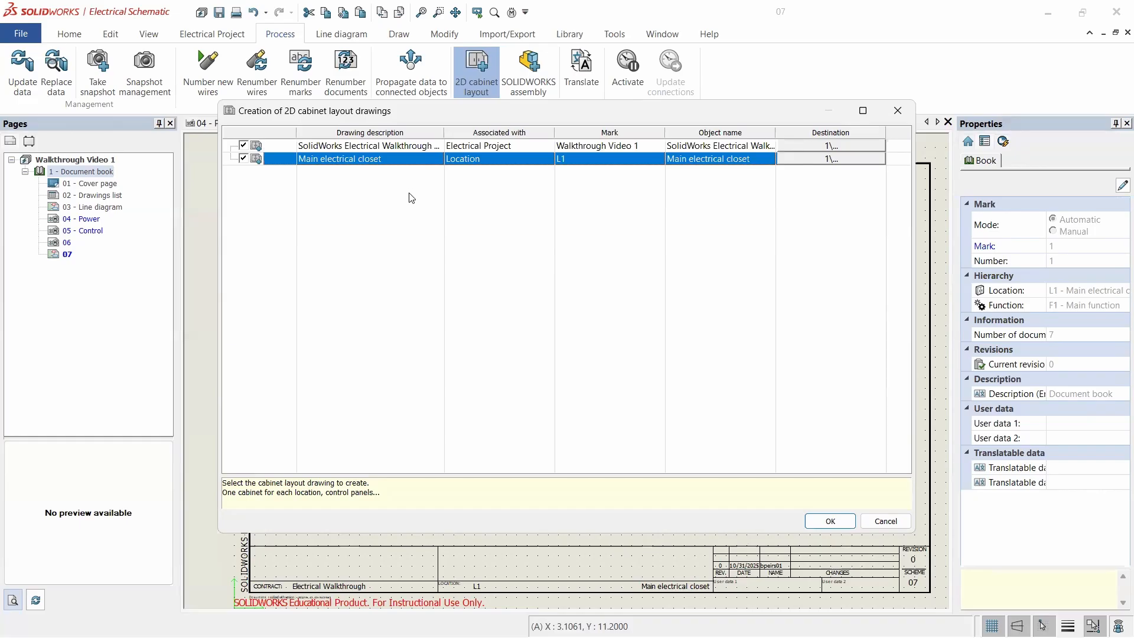
pyautogui.press('Up')
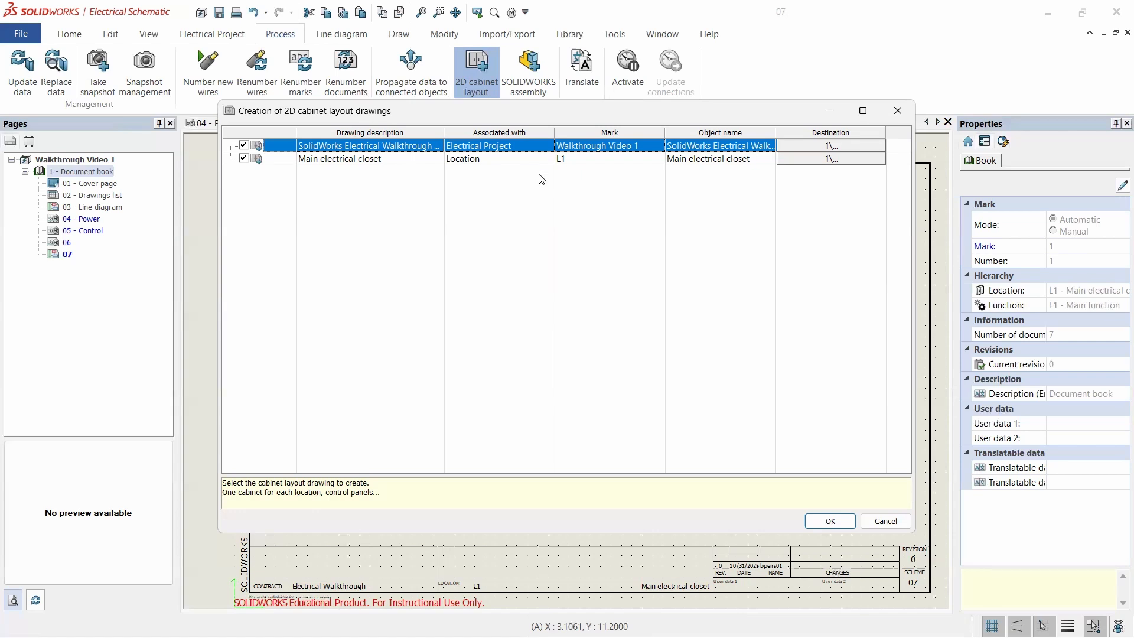
pyautogui.click(831, 521)
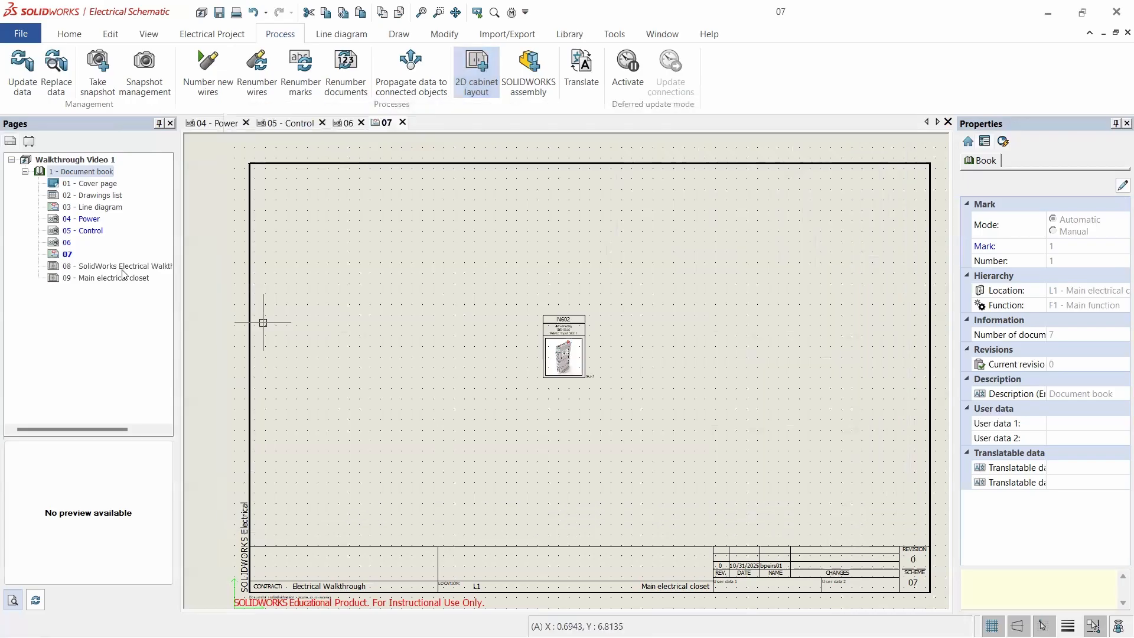
# - Open the new 09 - Main electrical closet cabinet layout drawing
pyautogui.click(125, 267)
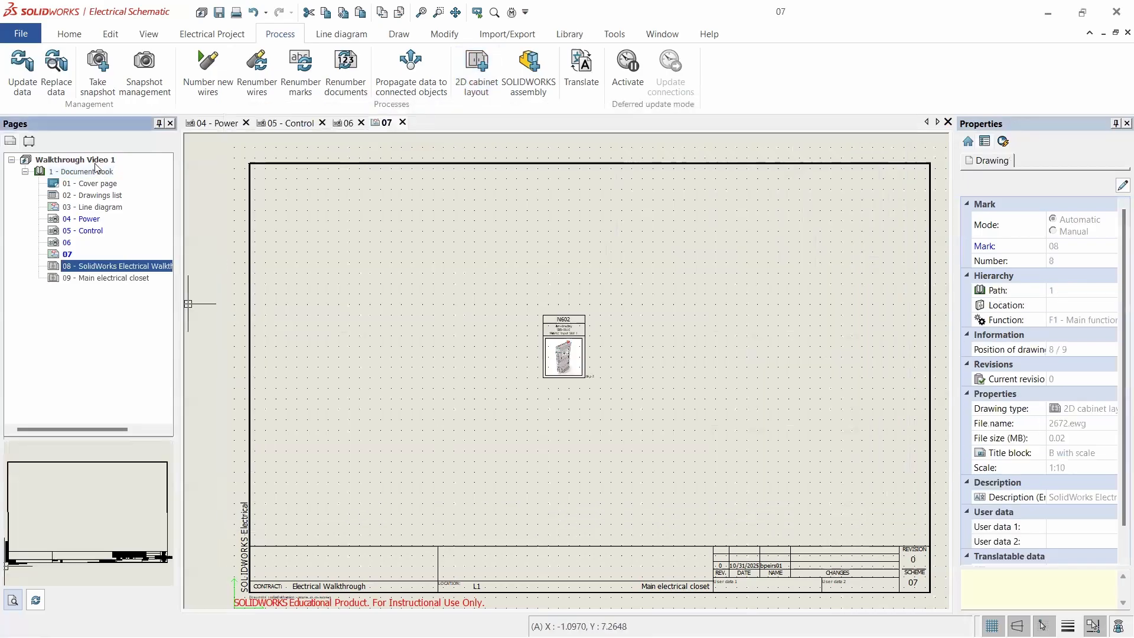
pyautogui.click(122, 280)
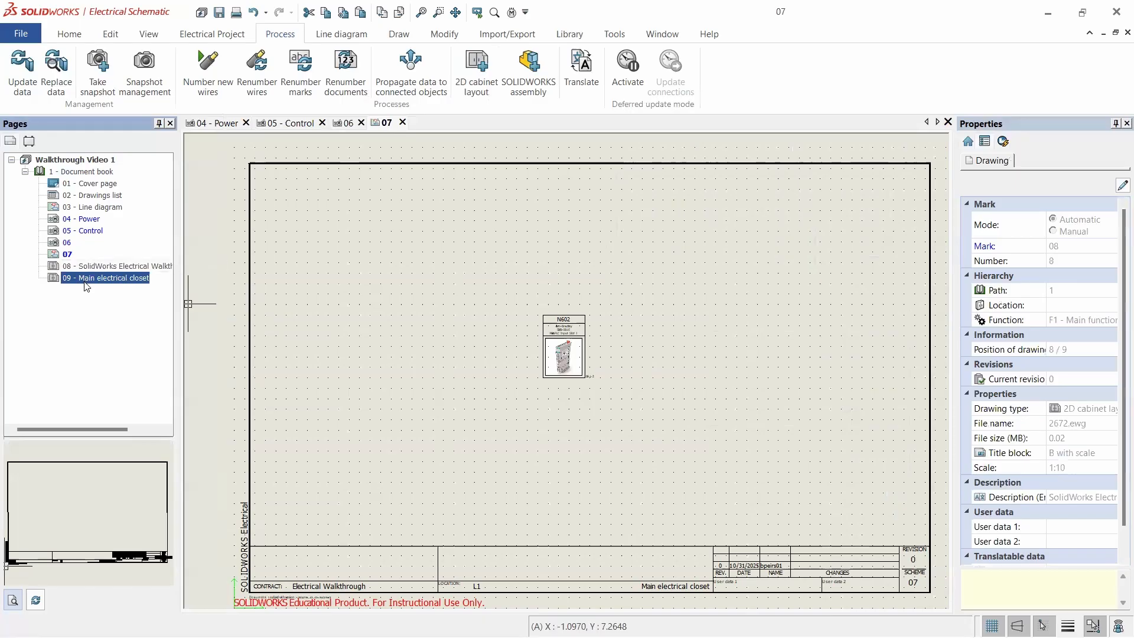
pyautogui.doubleClick(118, 279)
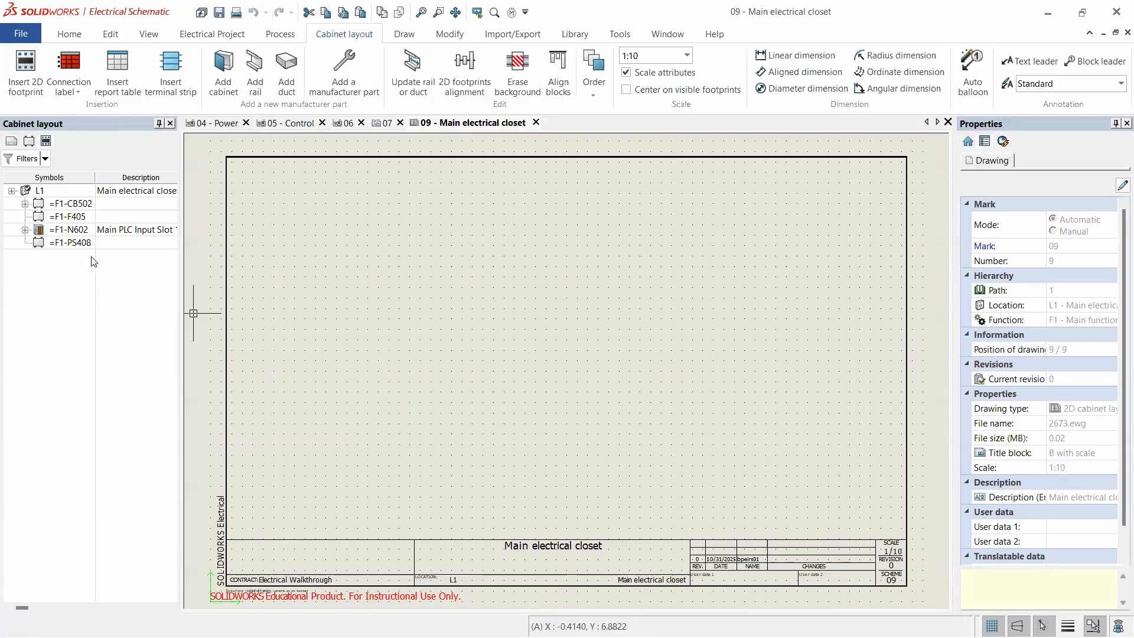
# - Review the CB502, F405, N602 and PS408 components listed for location L1 in the cabinet layout
pyautogui.click(65, 208)
pyautogui.click(75, 216)
pyautogui.click(77, 230)
pyautogui.click(85, 243)
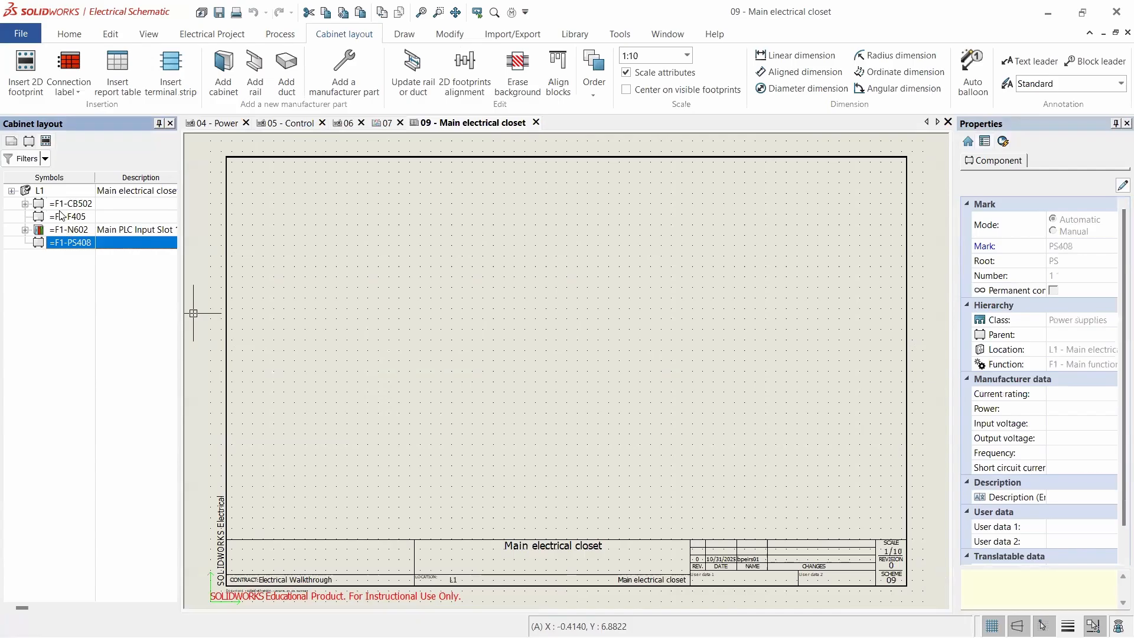
pyautogui.click(59, 216)
pyautogui.click(75, 230)
pyautogui.click(73, 242)
# - Insert the 2D footprint of CB502's circuit breaker part in the upper left area of the Main electrical closet drawing
pyautogui.click(26, 204)
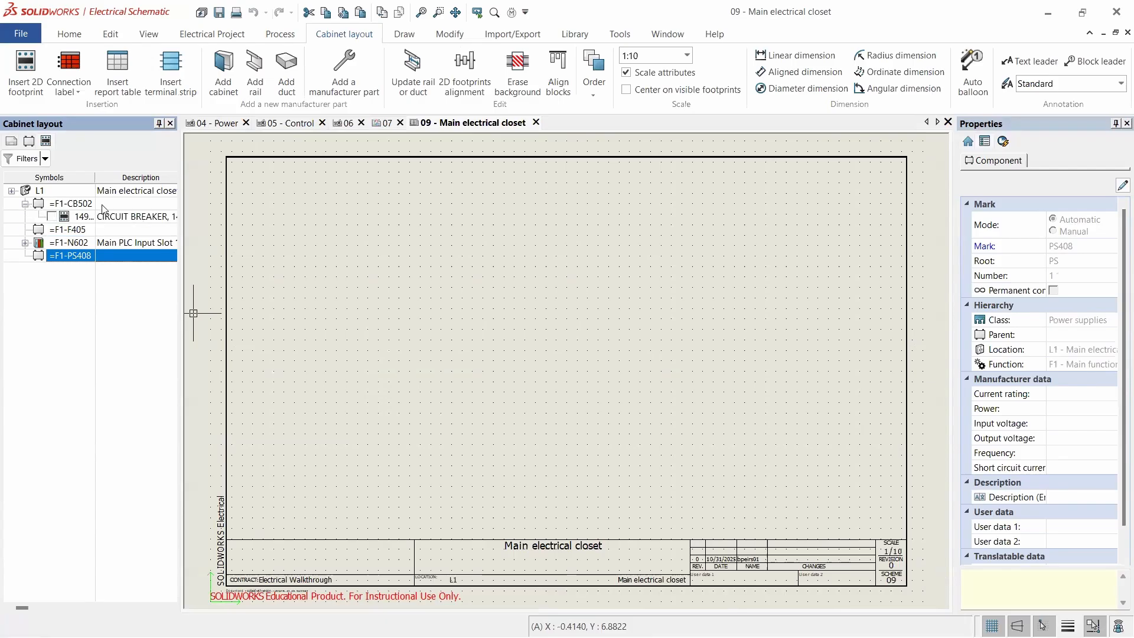
pyautogui.click(54, 216)
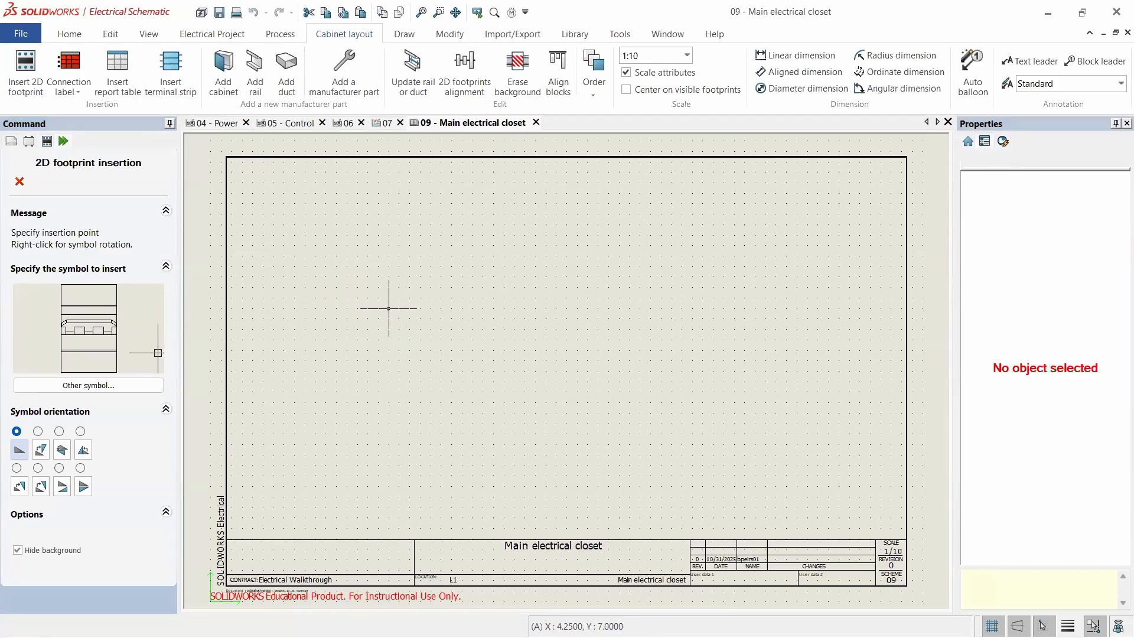
pyautogui.scroll(1, 373, 292)
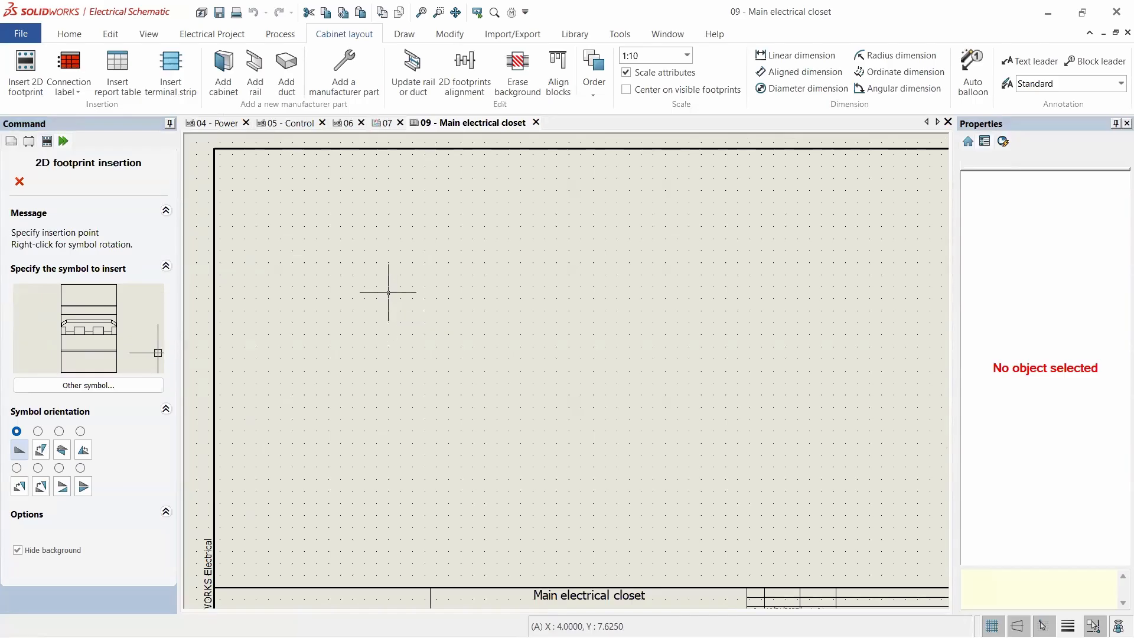
pyautogui.press('Escape')
pyautogui.scroll(2, 394, 296)
pyautogui.scroll(5, 393, 295)
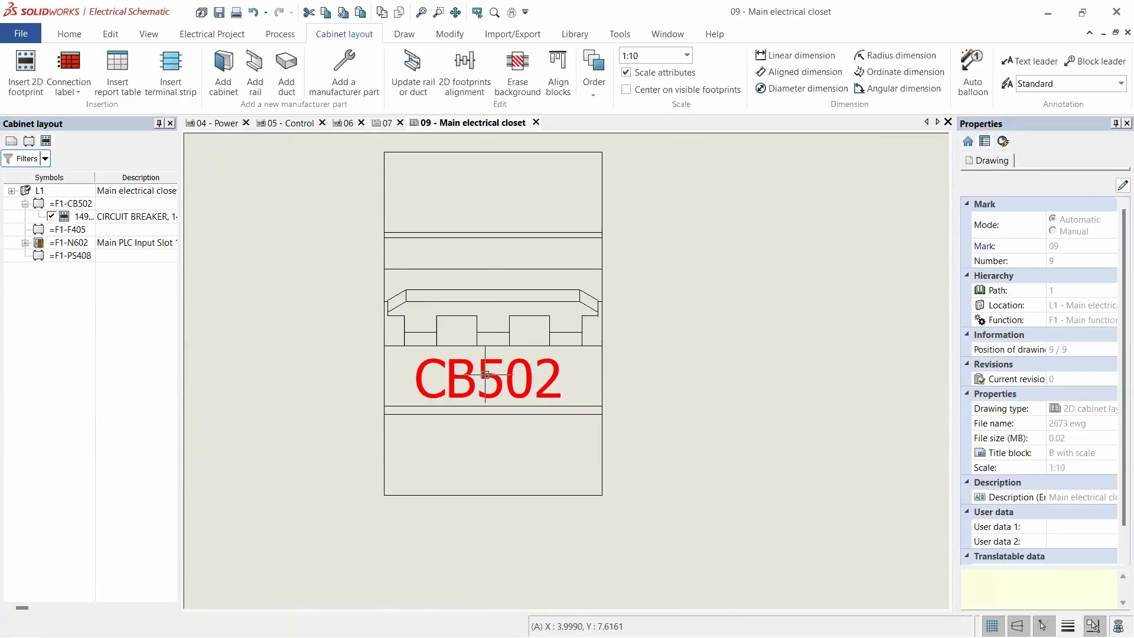
pyautogui.scroll(-6, 484, 324)
pyautogui.scroll(-7, 423, 336)
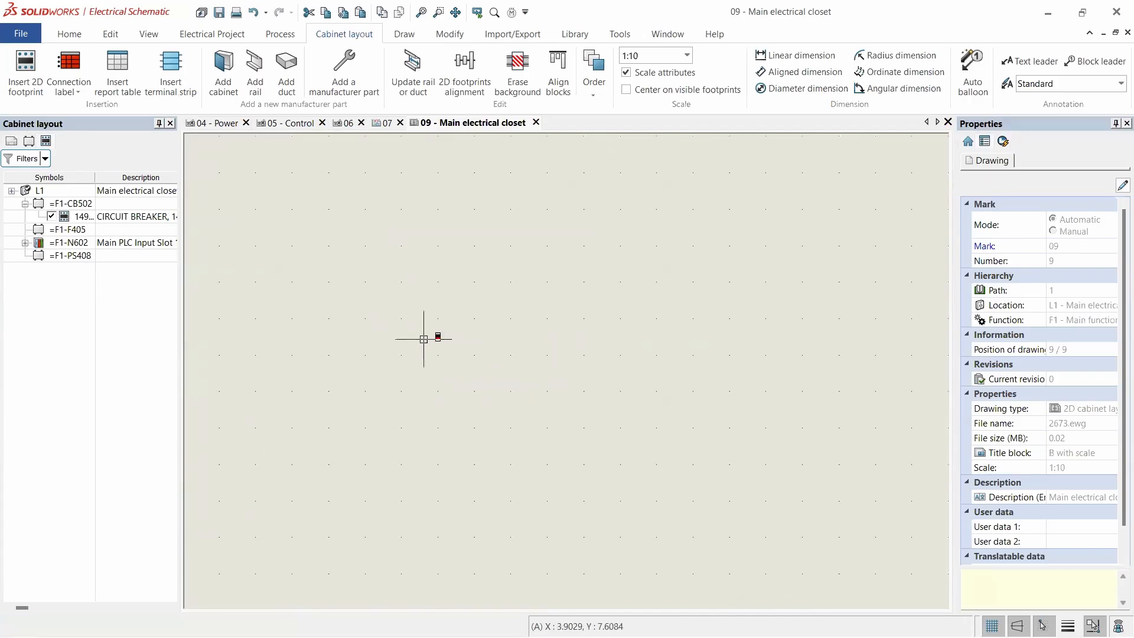
pyautogui.scroll(3, 428, 354)
pyautogui.scroll(4, 420, 319)
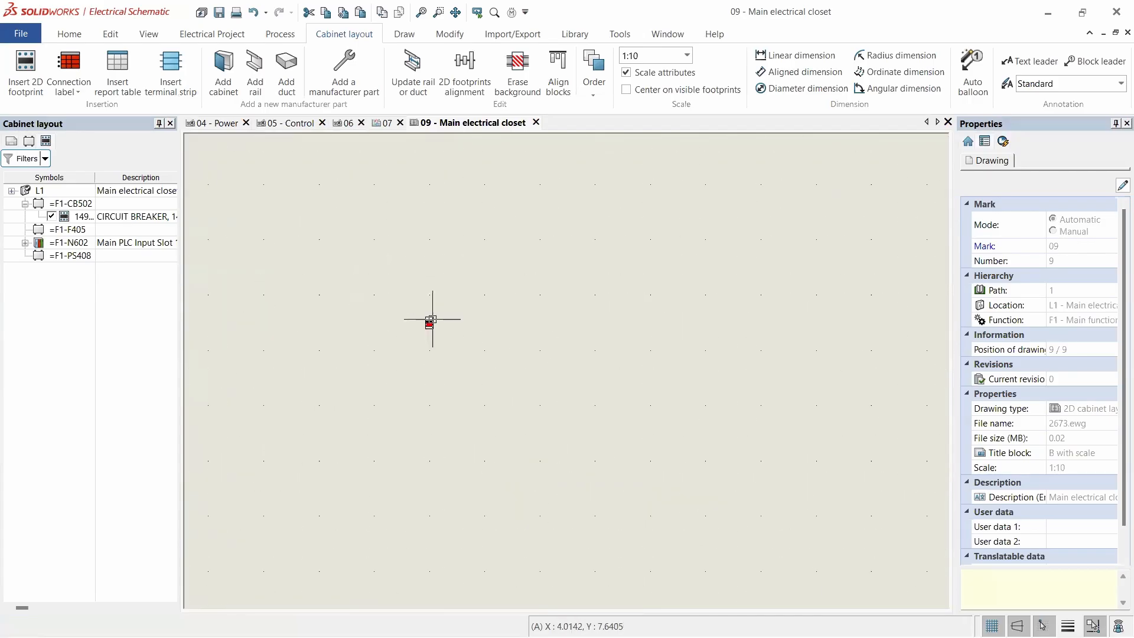
pyautogui.scroll(4, 430, 322)
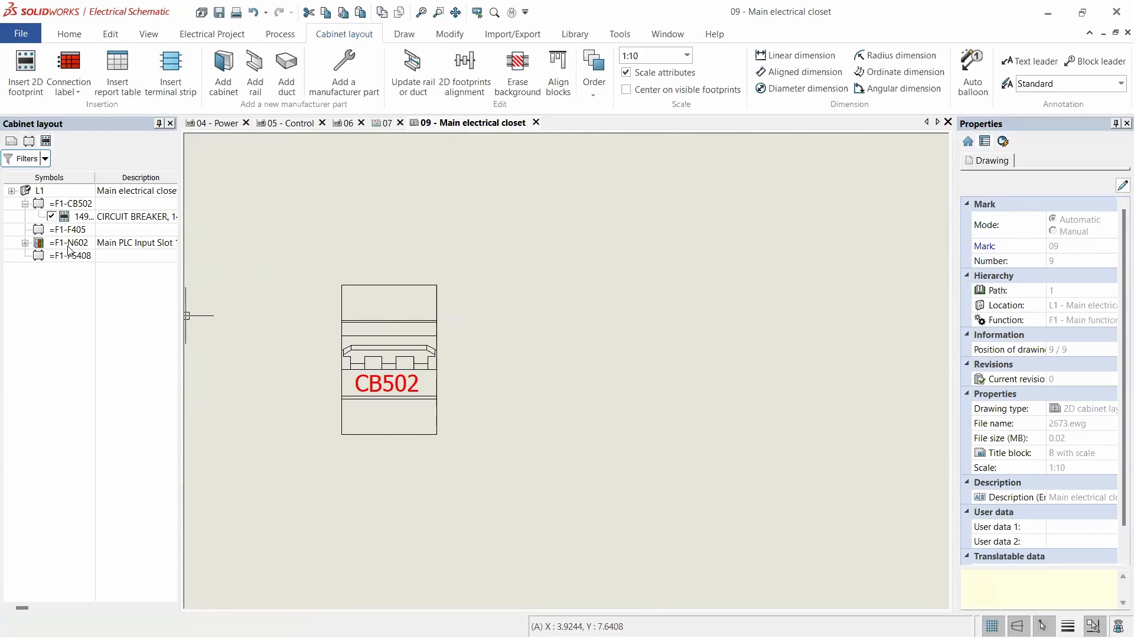
# - Compare the F405 and PS408 components with CB502 to check whether they have manufacturer parts to insert
pyautogui.click(80, 205)
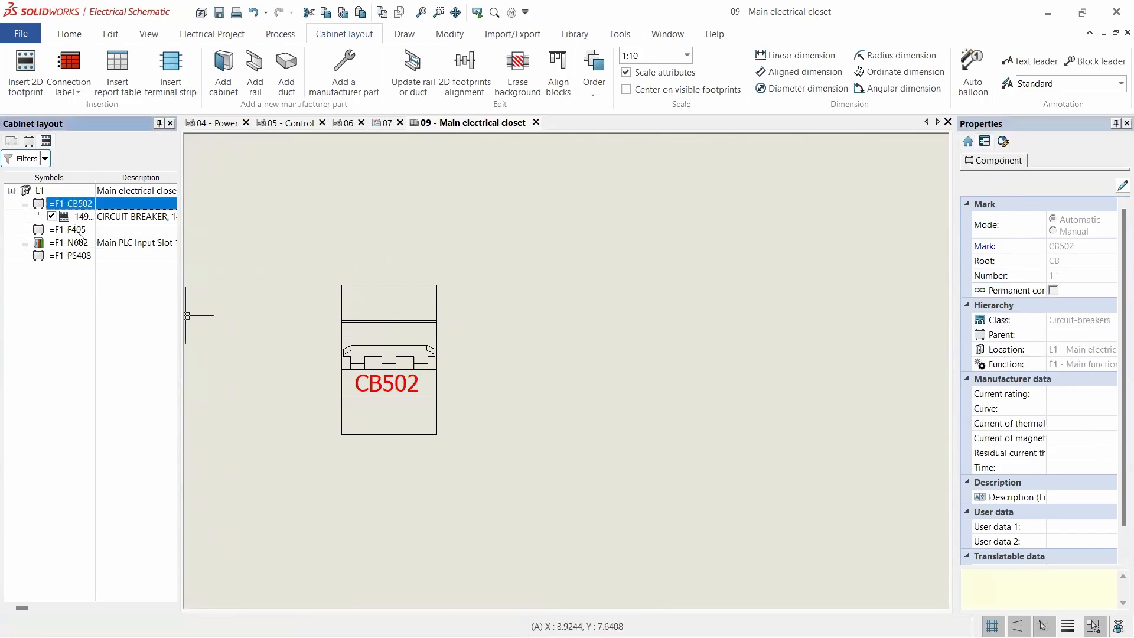
pyautogui.click(81, 230)
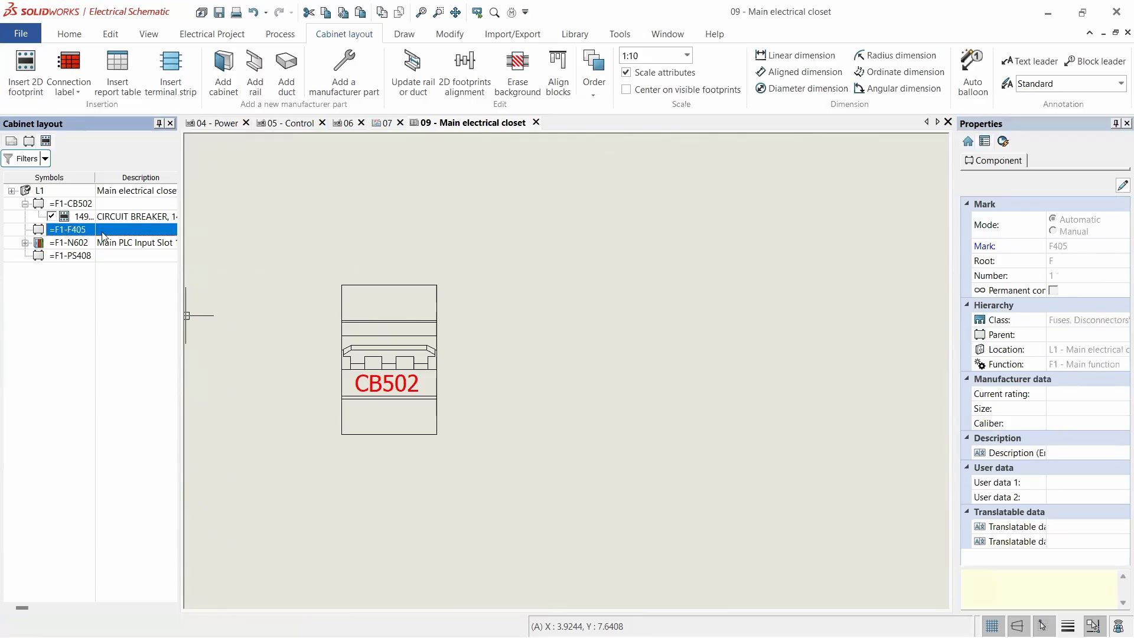
pyautogui.click(87, 258)
pyautogui.click(90, 232)
pyautogui.click(85, 258)
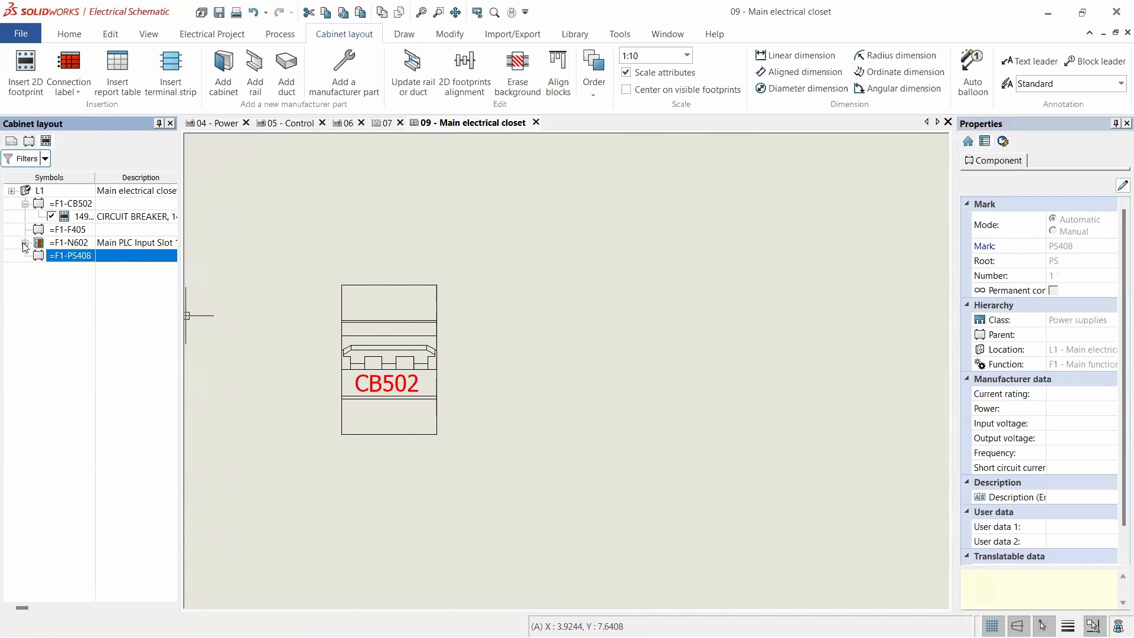
# - Insert the 2D footprint of N602's digital 16-point input module near the centre of the cabinet layout drawing
pyautogui.click(25, 242)
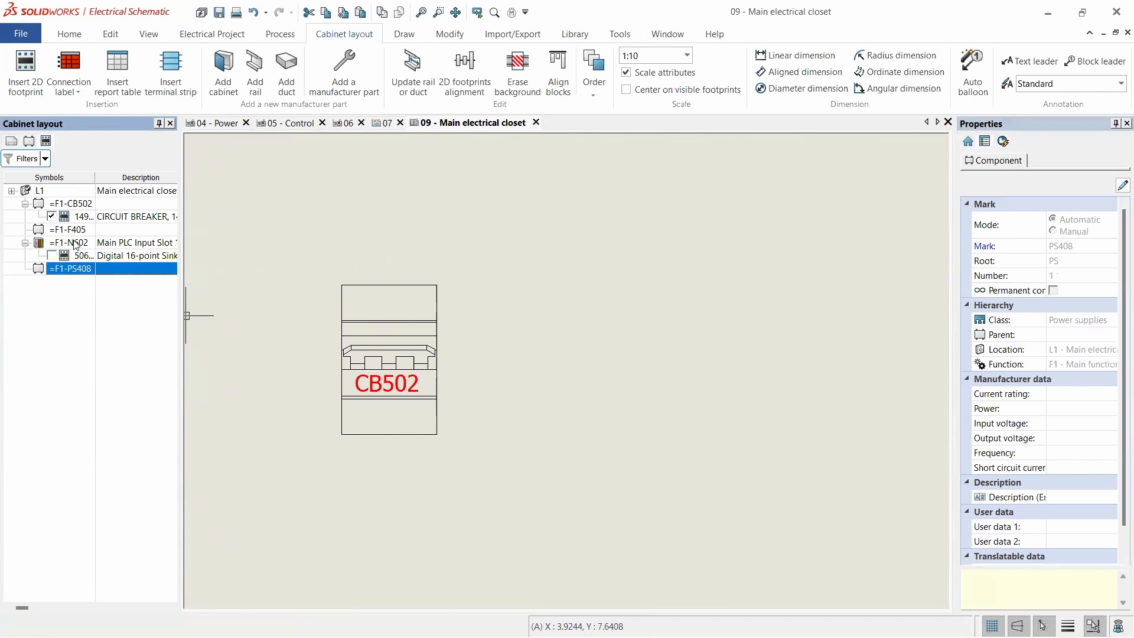
pyautogui.click(51, 255)
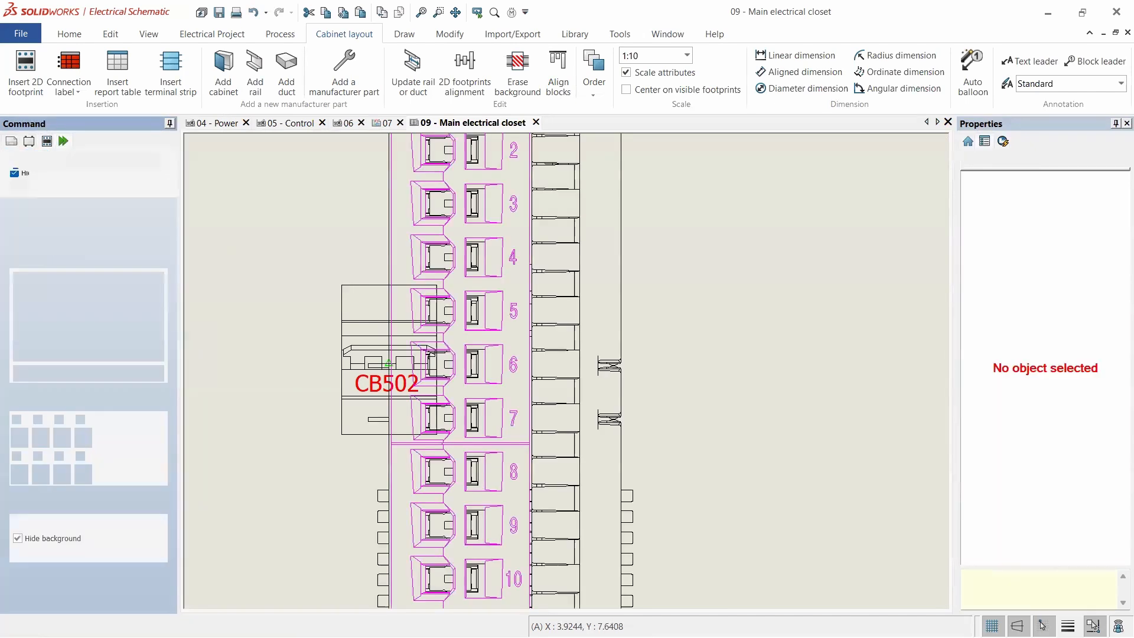
pyautogui.scroll(-2, 388, 358)
pyautogui.scroll(-5, 388, 358)
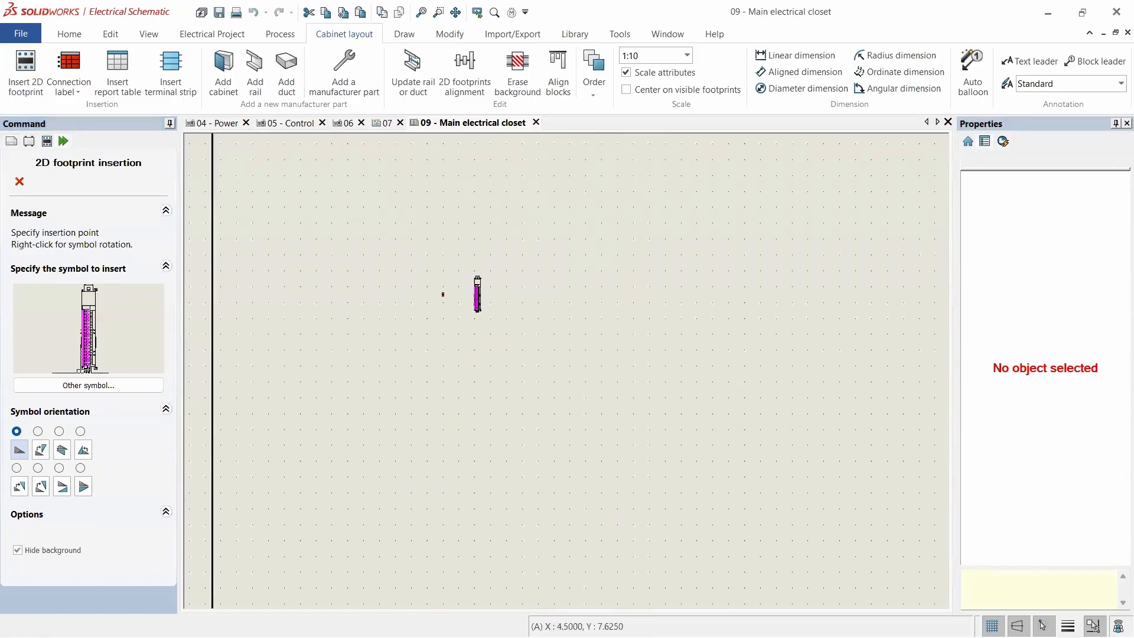
pyautogui.click(577, 333)
# - Examine the N602 footprint's mark, manufacturer, part reference and description texts, its cross-reference text, and its size on the sheet
pyautogui.scroll(6, 573, 329)
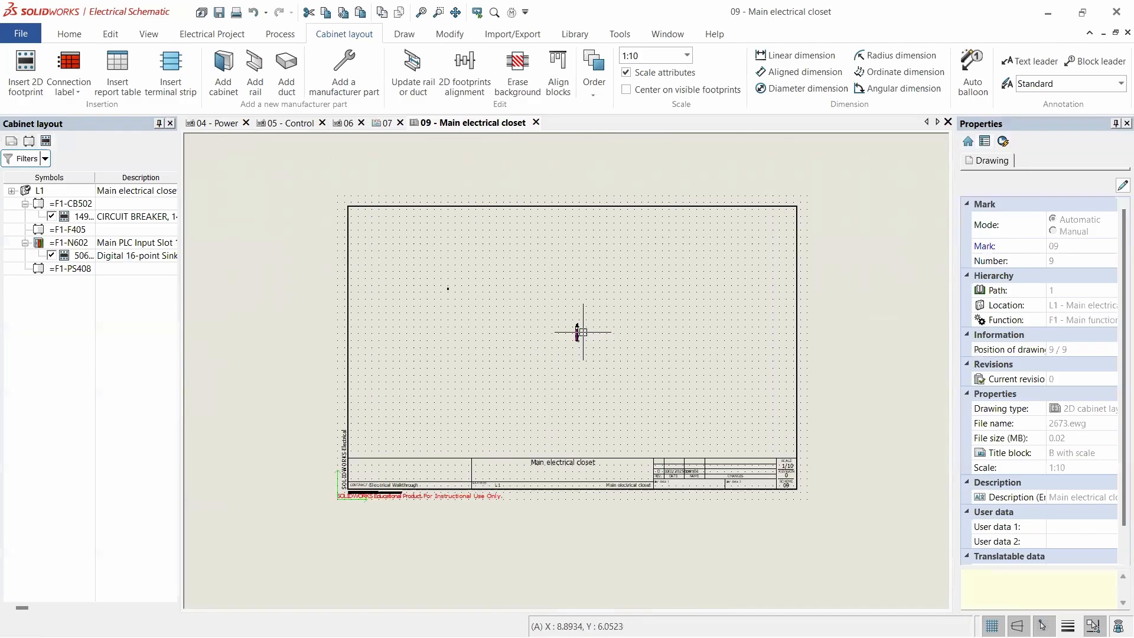
pyautogui.scroll(5, 570, 248)
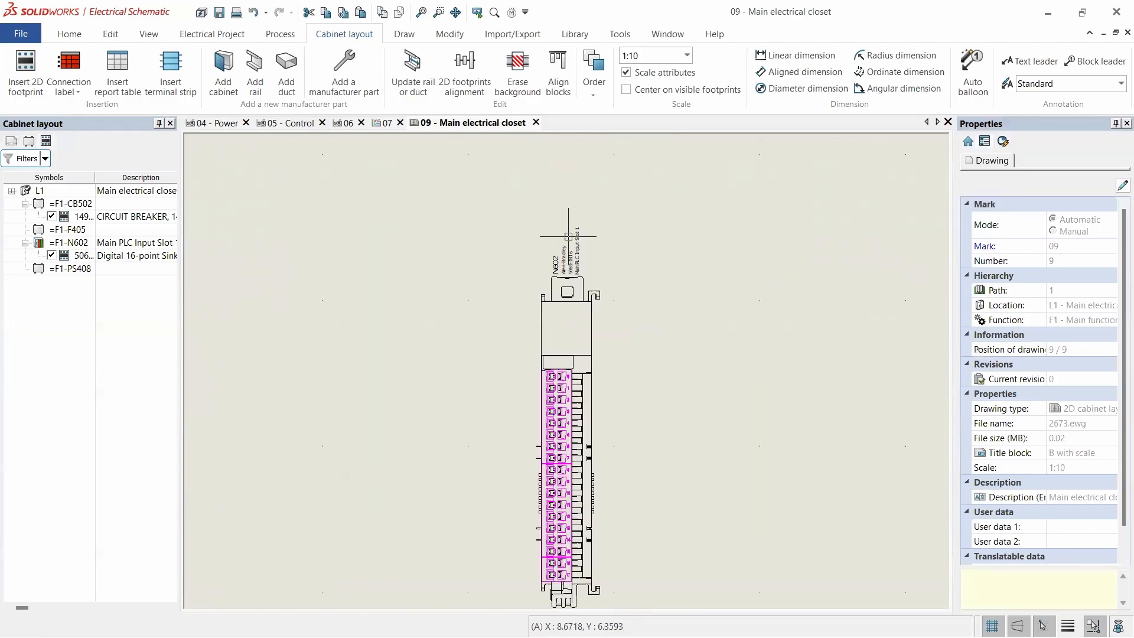
pyautogui.scroll(-8, 521, 272)
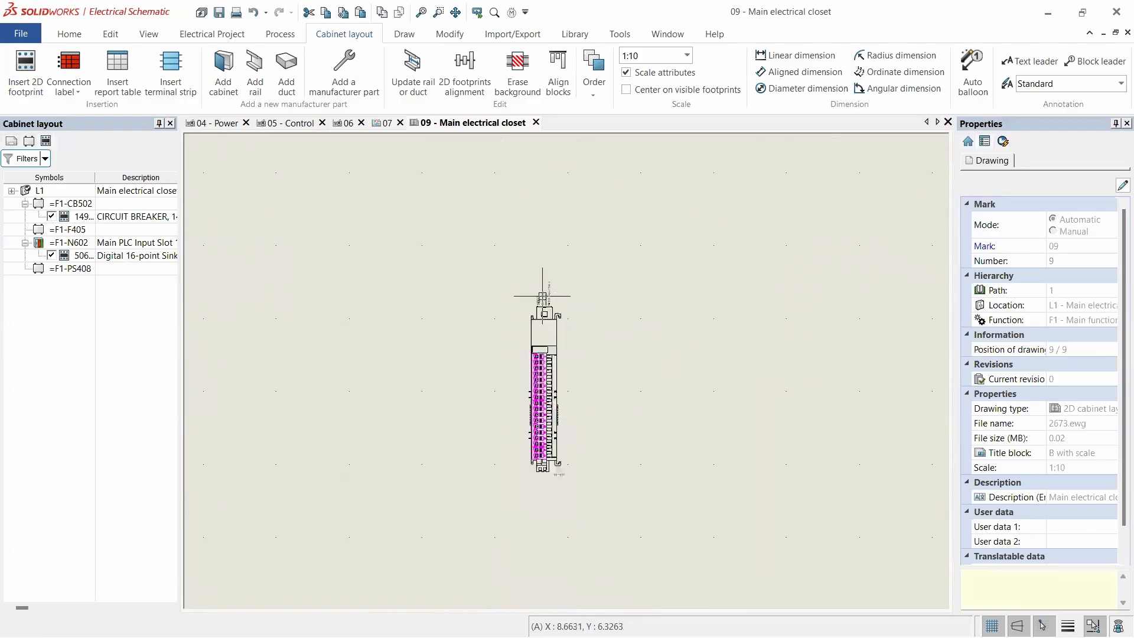
pyautogui.scroll(8, 550, 455)
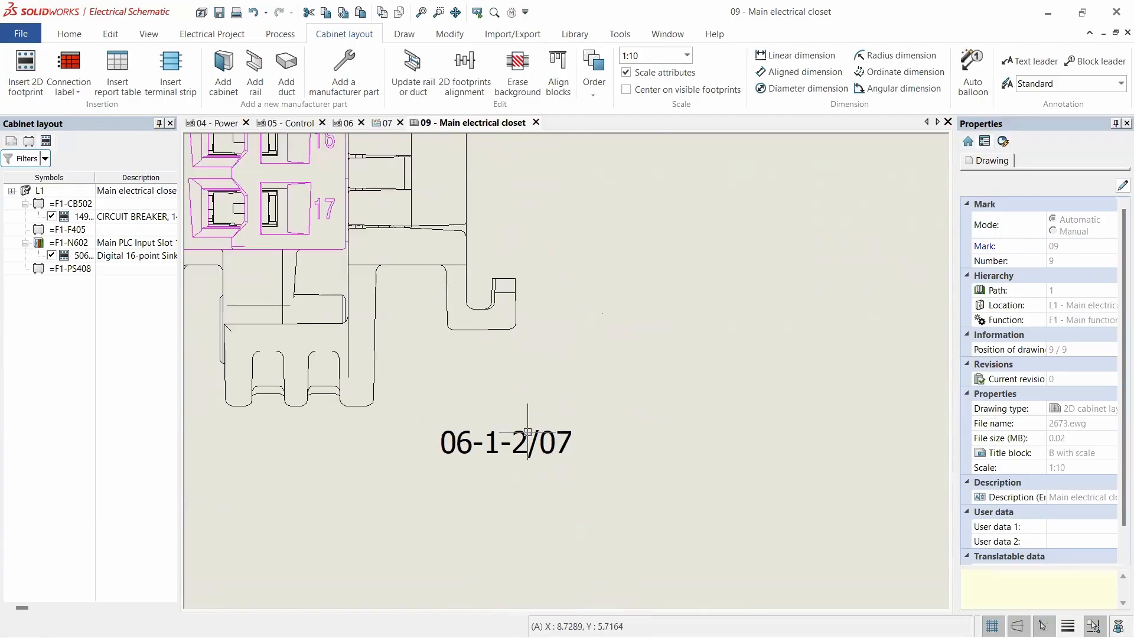
pyautogui.scroll(-6, 544, 416)
pyautogui.scroll(6, 458, 243)
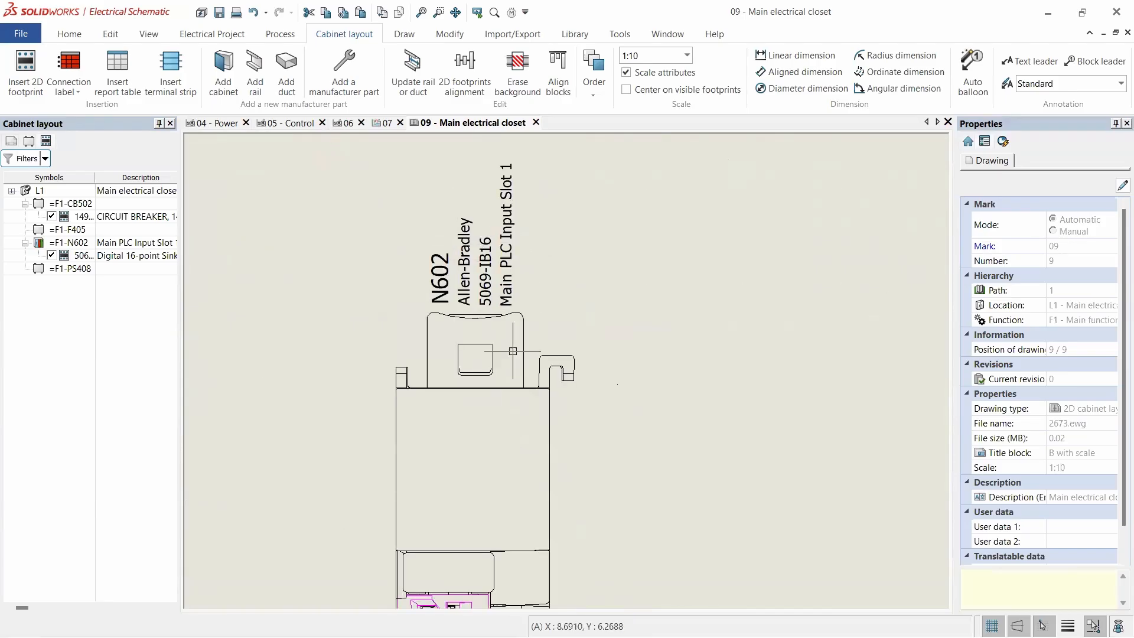
pyautogui.scroll(-6, 519, 323)
pyautogui.scroll(-3, 518, 323)
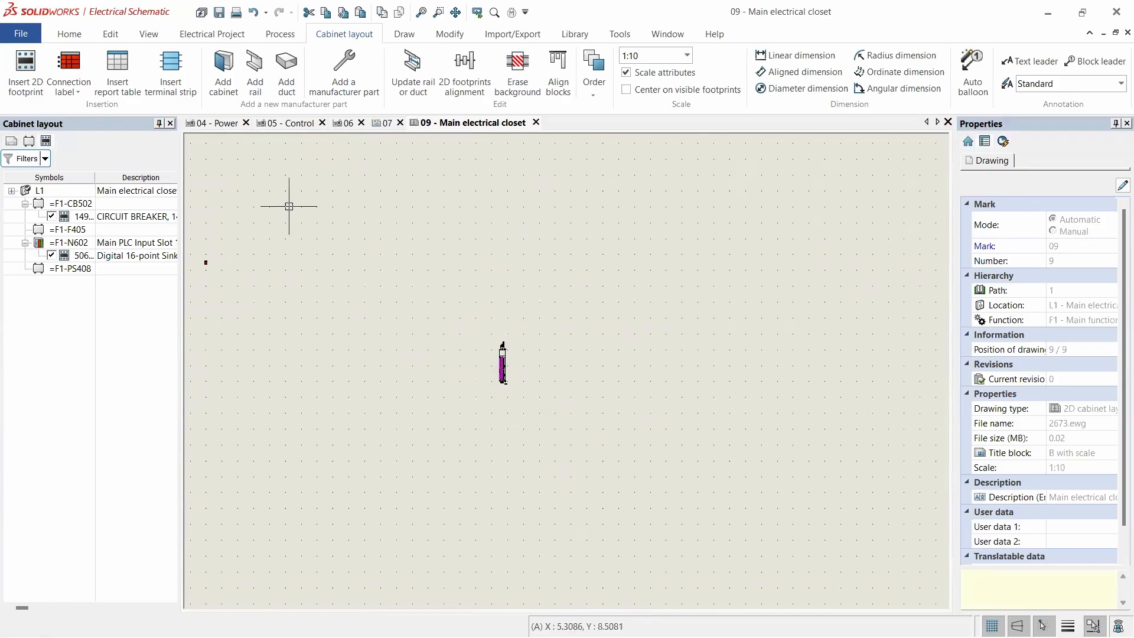
pyautogui.scroll(-2, 443, 219)
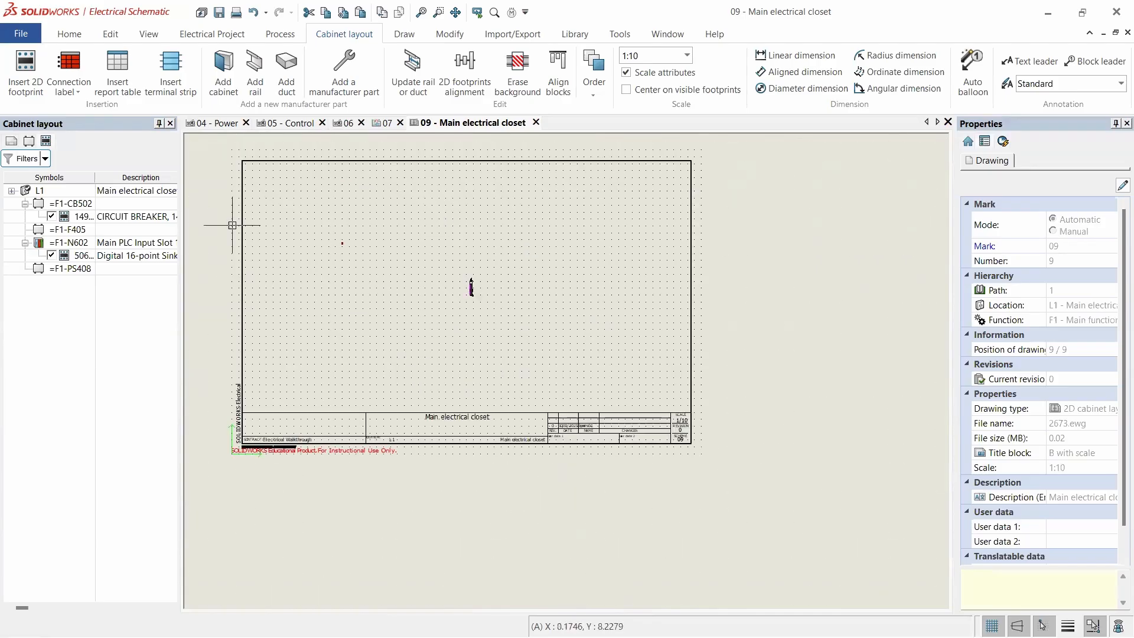
# - Review the scale setting in the properties of page 09, Main electrical closet, and close them without changes
pyautogui.click(13, 142)
pyautogui.rightClick(121, 284)
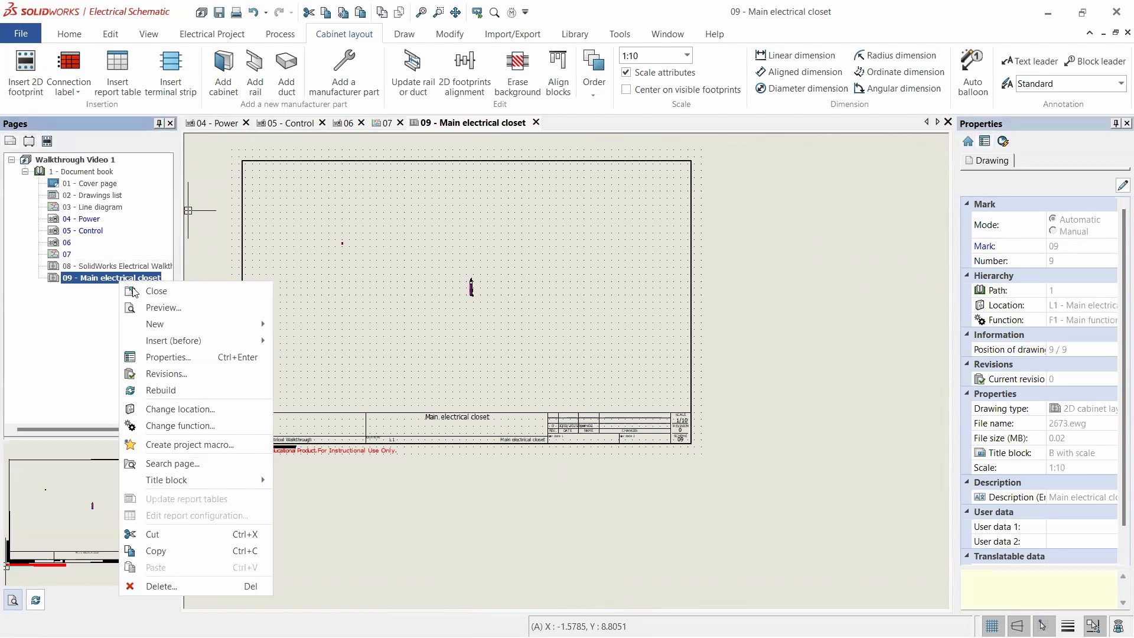
pyautogui.click(162, 357)
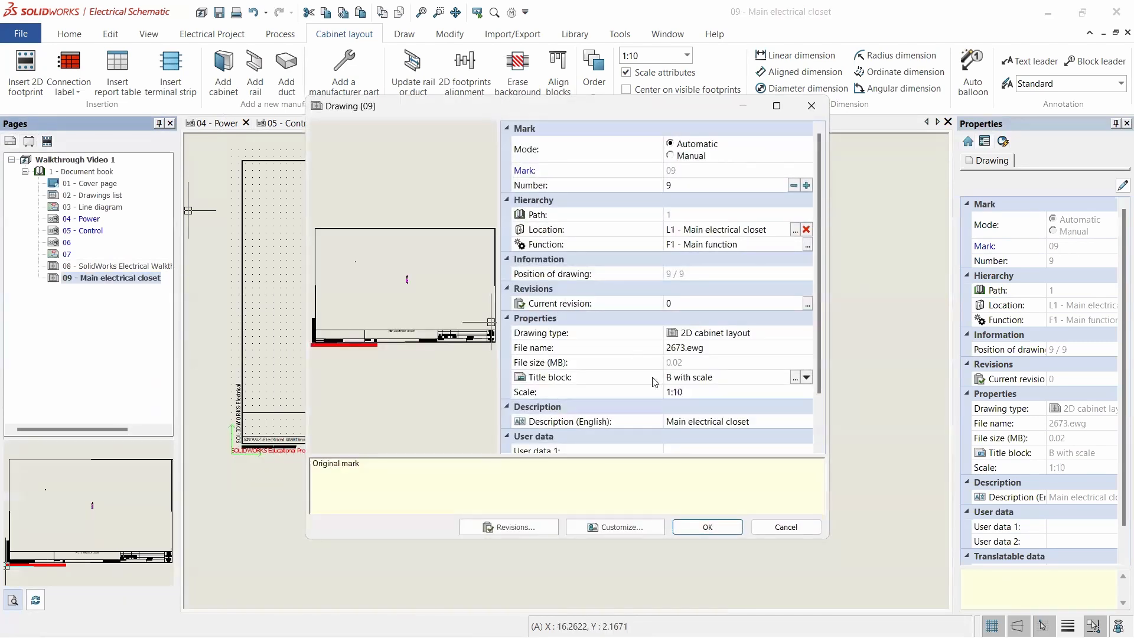
pyautogui.click(677, 392)
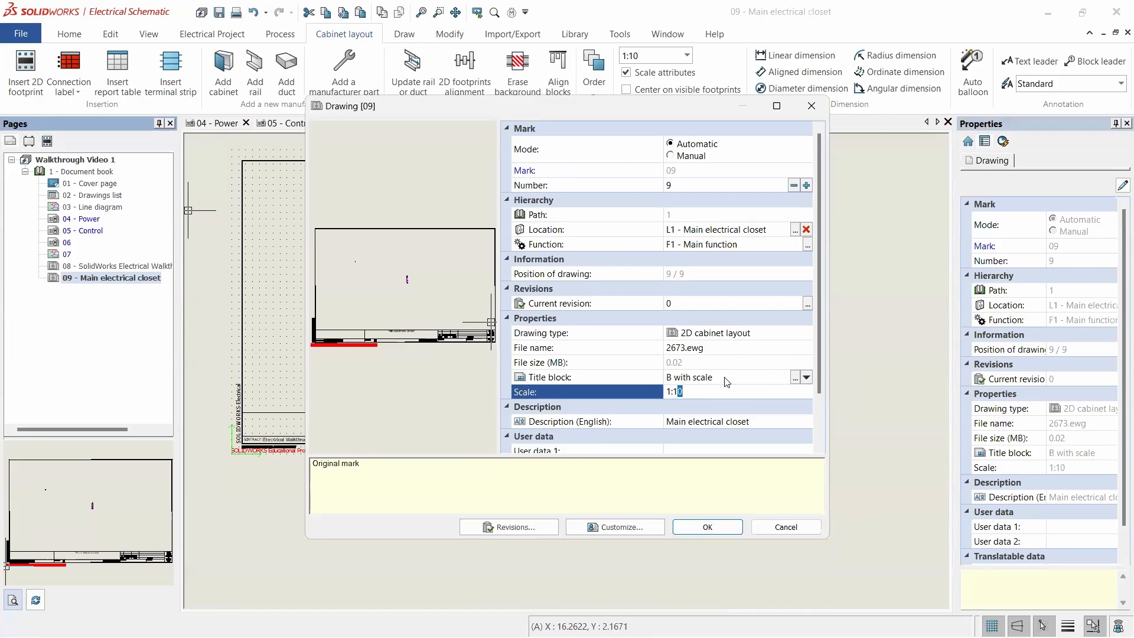
pyautogui.moveTo(673, 393); pyautogui.dragTo(701, 393)
pyautogui.click(819, 113)
# - Delete the CB502 circuit breaker footprint from the Main electrical closet layout
pyautogui.scroll(2, 396, 281)
pyautogui.scroll(-5, 413, 279)
pyautogui.scroll(3, 413, 279)
pyautogui.scroll(-1, 467, 274)
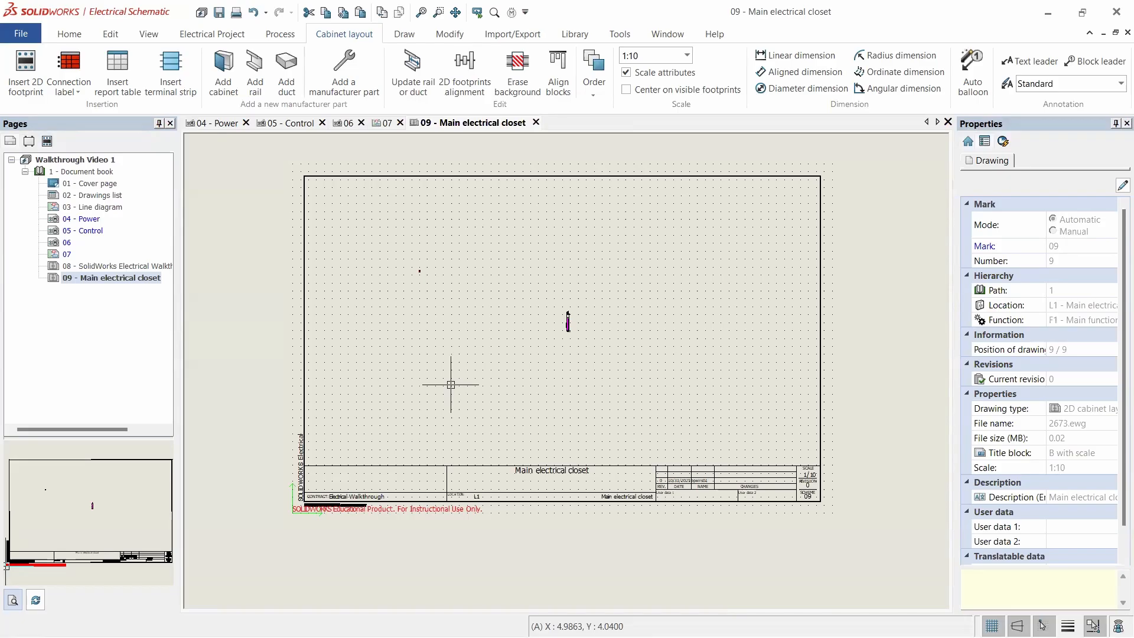
pyautogui.click(415, 228)
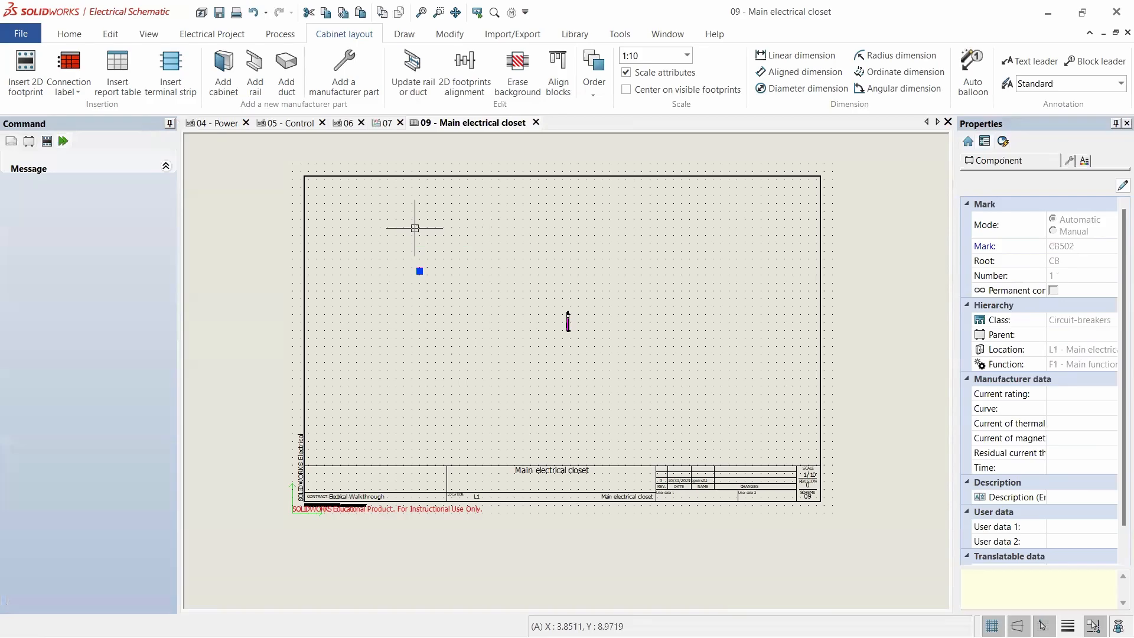
pyautogui.press('Escape')
# - Examine how large the N602 footprint is relative to the sheet at the 1:10 scale
pyautogui.scroll(5, 589, 322)
pyautogui.scroll(2, 557, 337)
pyautogui.scroll(-2, 557, 337)
pyautogui.scroll(3, 531, 251)
pyautogui.scroll(-5, 522, 313)
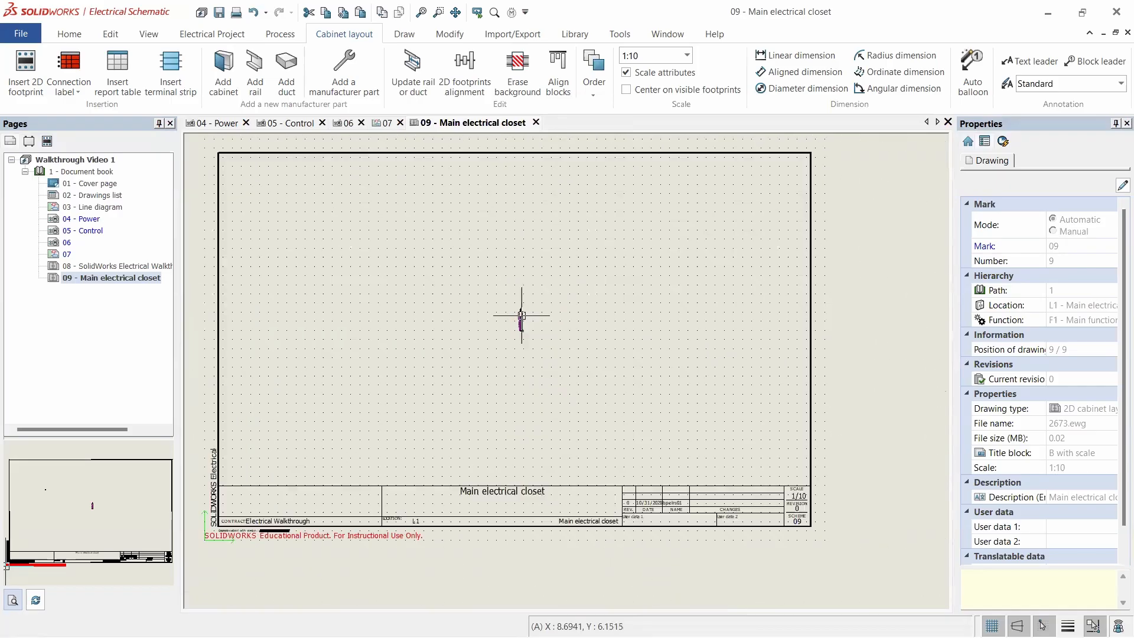
pyautogui.scroll(-1, 522, 316)
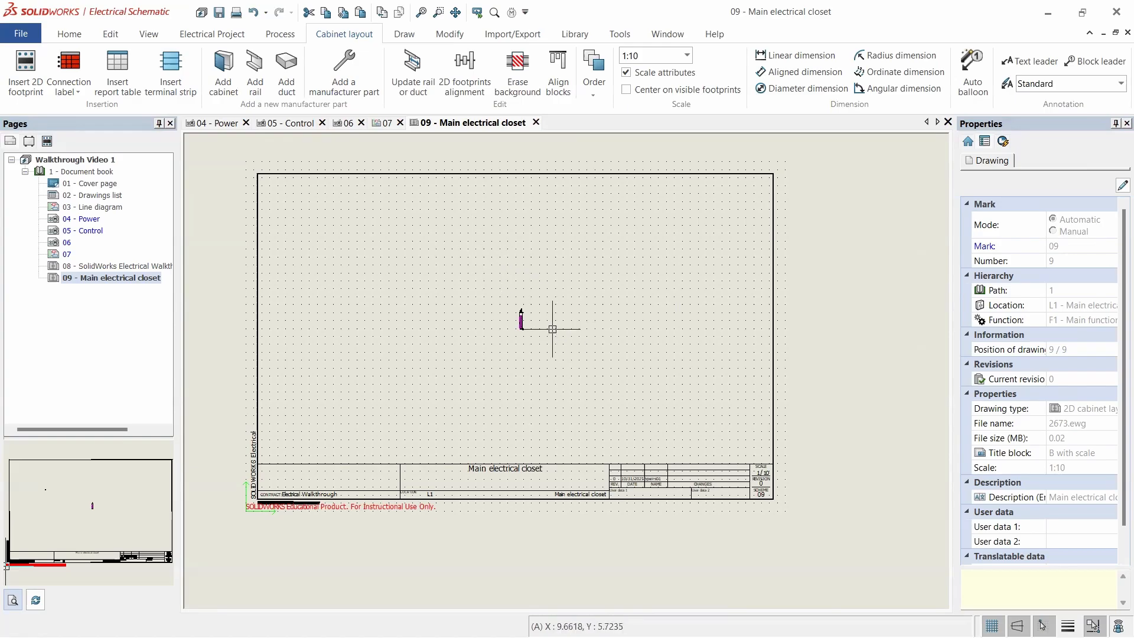
pyautogui.scroll(3, 535, 316)
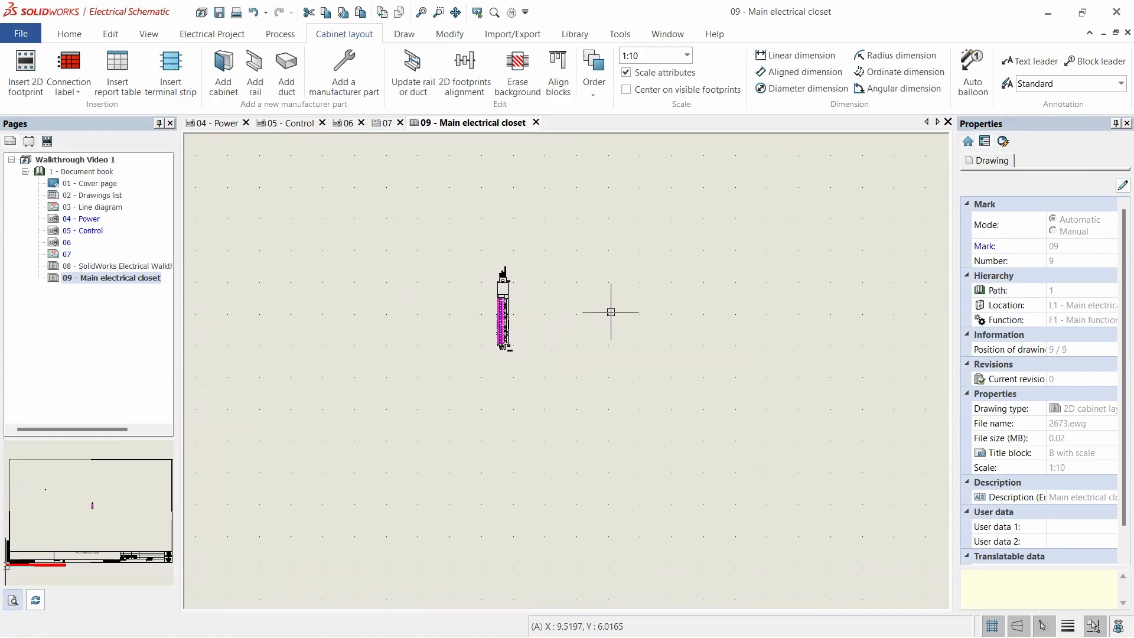
pyautogui.scroll(2, 485, 304)
pyautogui.scroll(-3, 486, 300)
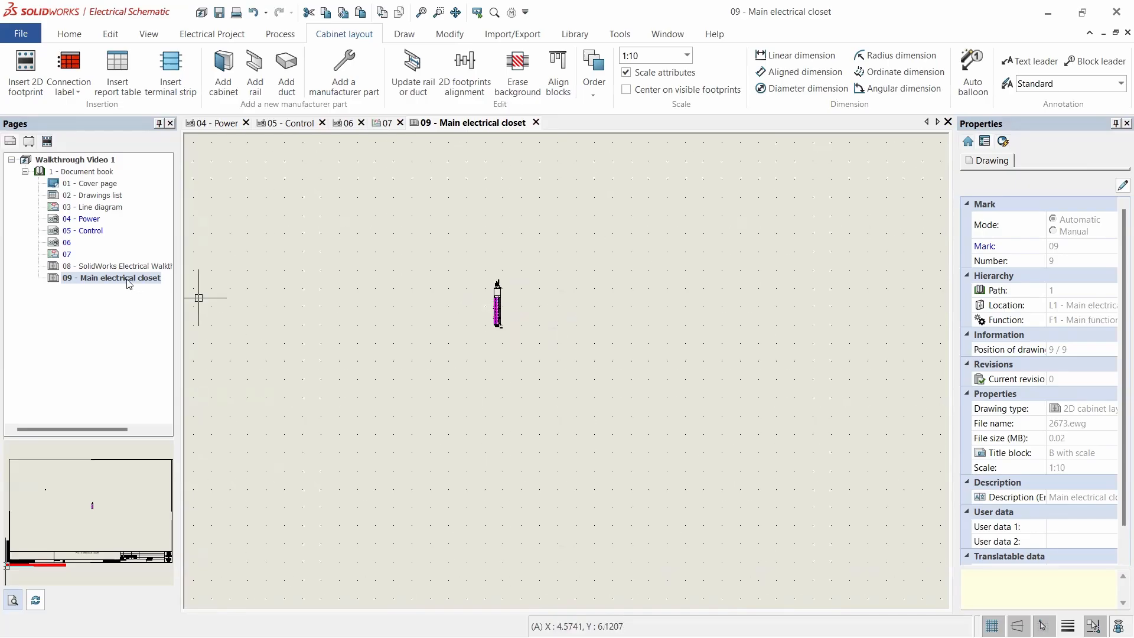
# - Set the scale of the Main electrical closet drawing to 1:5 in its page properties and check the N602 footprint's size
pyautogui.rightClick(129, 277)
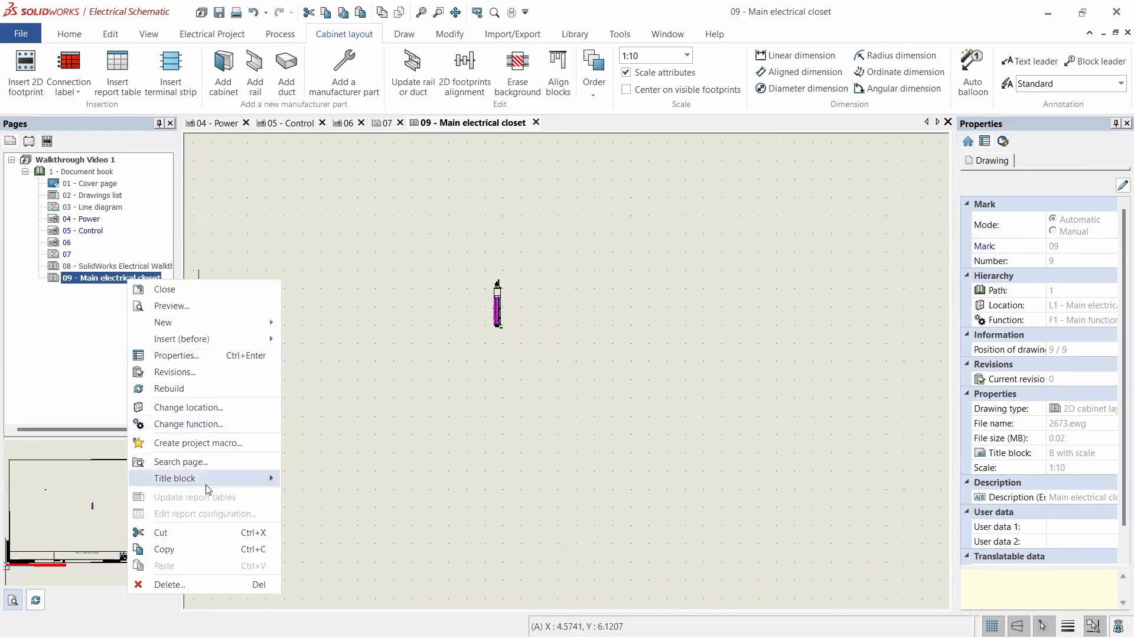
pyautogui.click(202, 355)
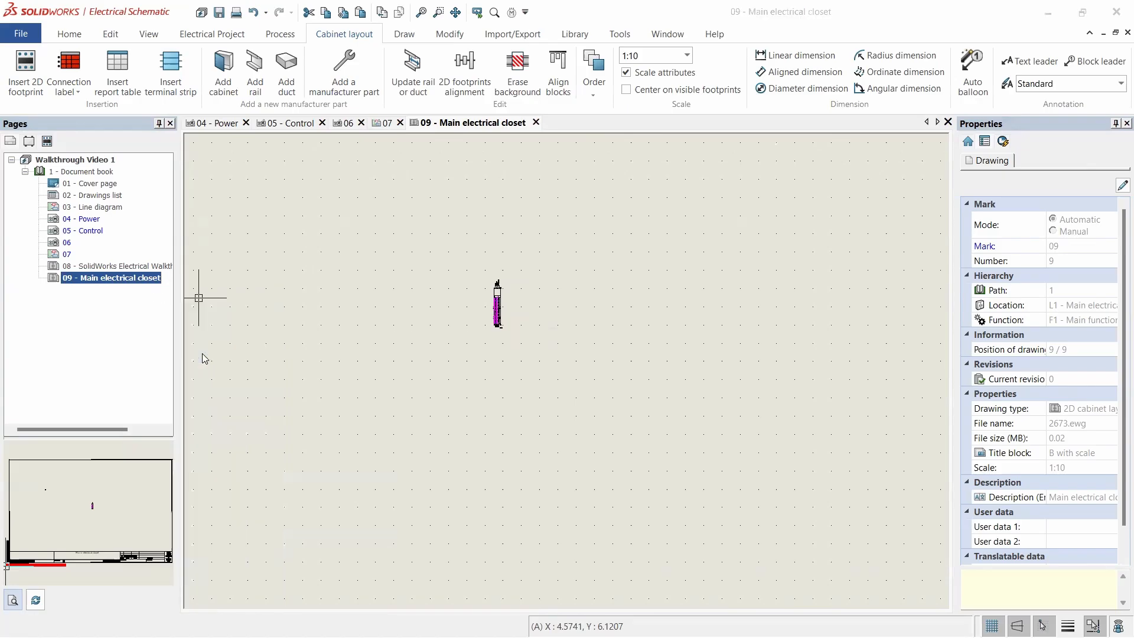
pyautogui.click(682, 392)
pyautogui.press('BackSpace')
pyautogui.press('BackSpace')
pyautogui.write('5')
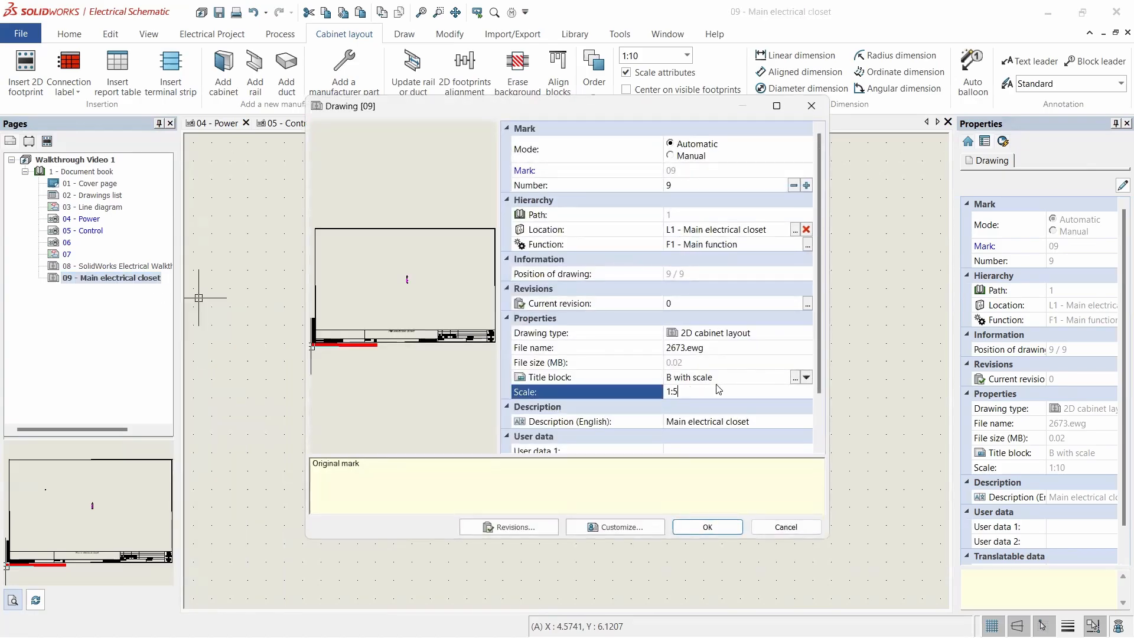
pyautogui.click(708, 527)
pyautogui.scroll(-4, 495, 352)
pyautogui.scroll(3, 450, 334)
pyautogui.scroll(3, 550, 344)
pyautogui.scroll(-2, 550, 344)
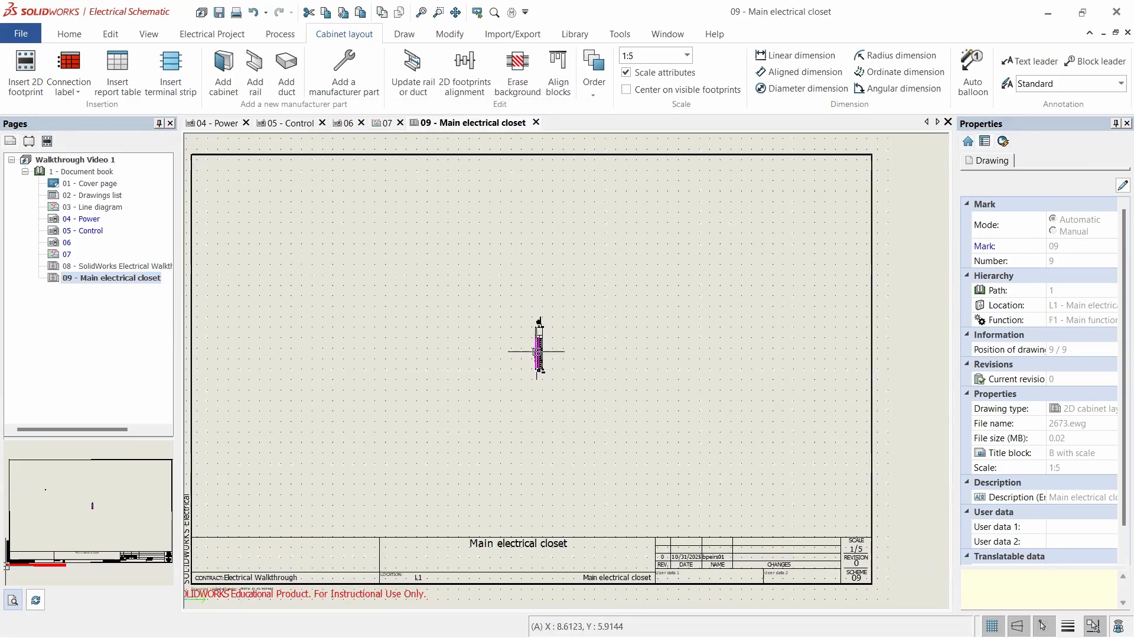
# - Set the scale of the Main electrical closet drawing to 1:1 in its page properties
pyautogui.rightClick(124, 279)
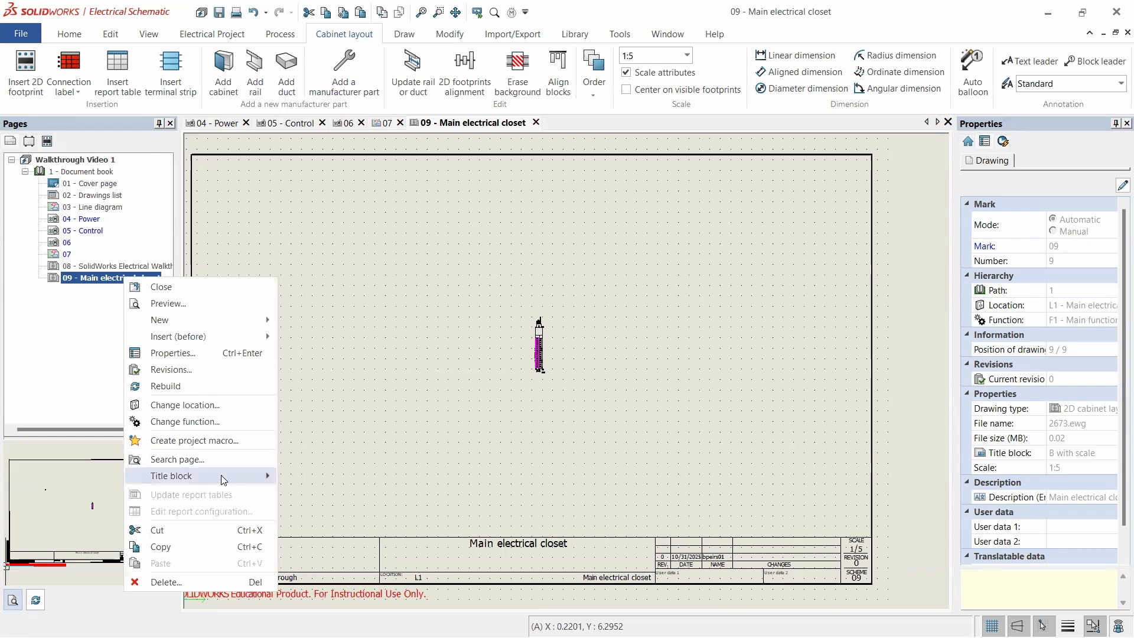
pyautogui.click(209, 355)
pyautogui.click(678, 392)
pyautogui.press('BackSpace')
pyautogui.write('1:1')
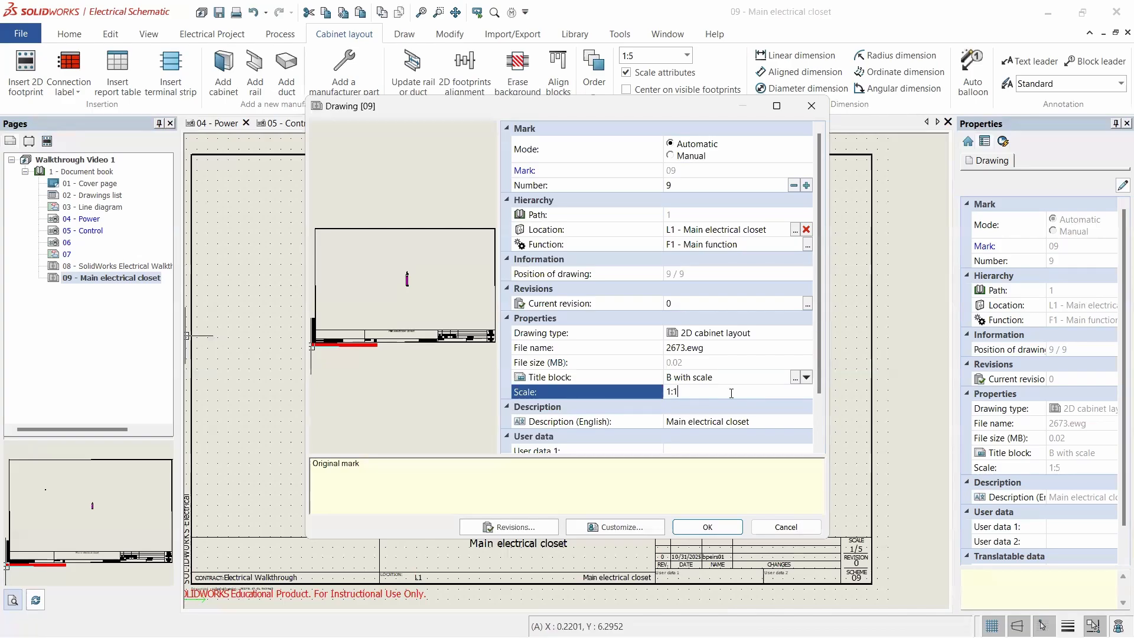
pyautogui.click(716, 527)
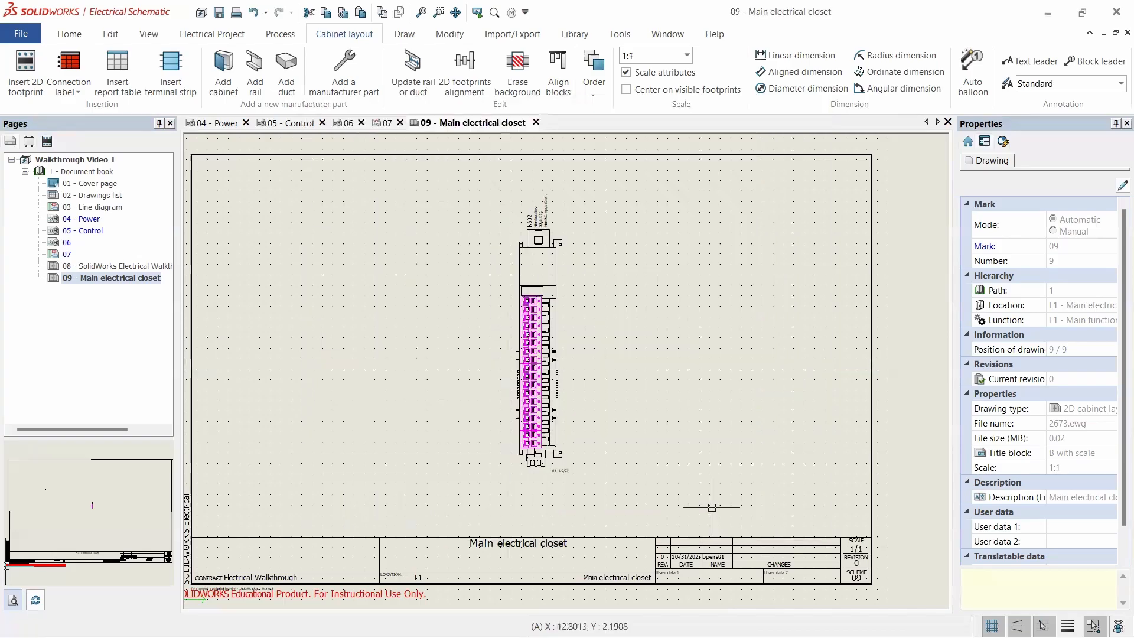
# - Examine the rescaled N602 footprint's label texts, its available commands, its terminals and its cross-reference text
pyautogui.scroll(3, 520, 408)
pyautogui.scroll(5, 537, 229)
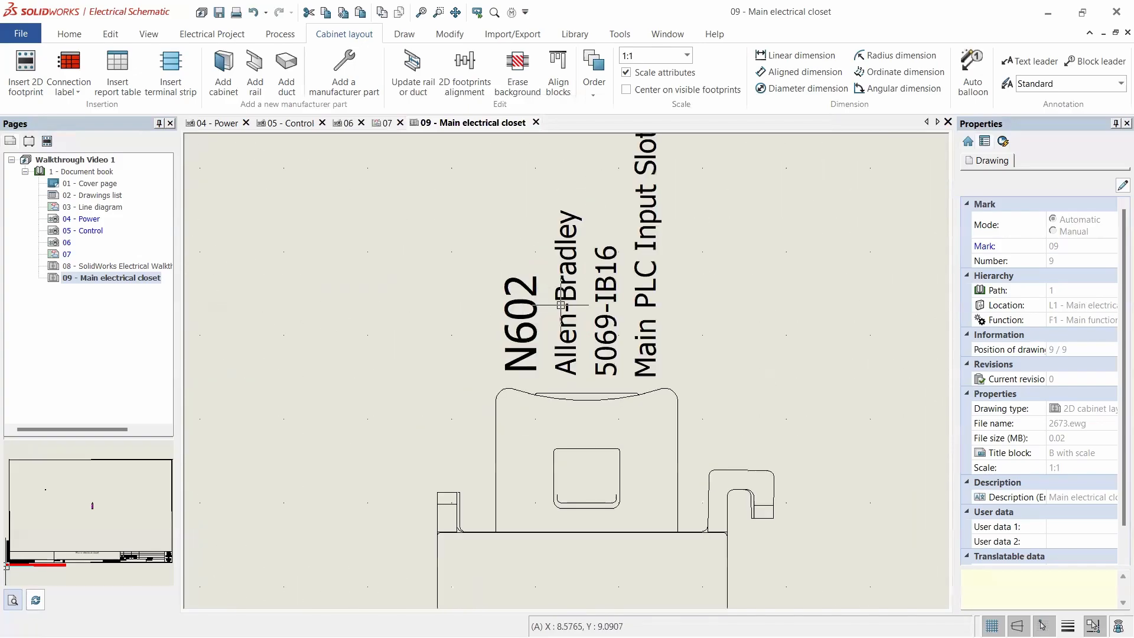
pyautogui.scroll(-5, 562, 305)
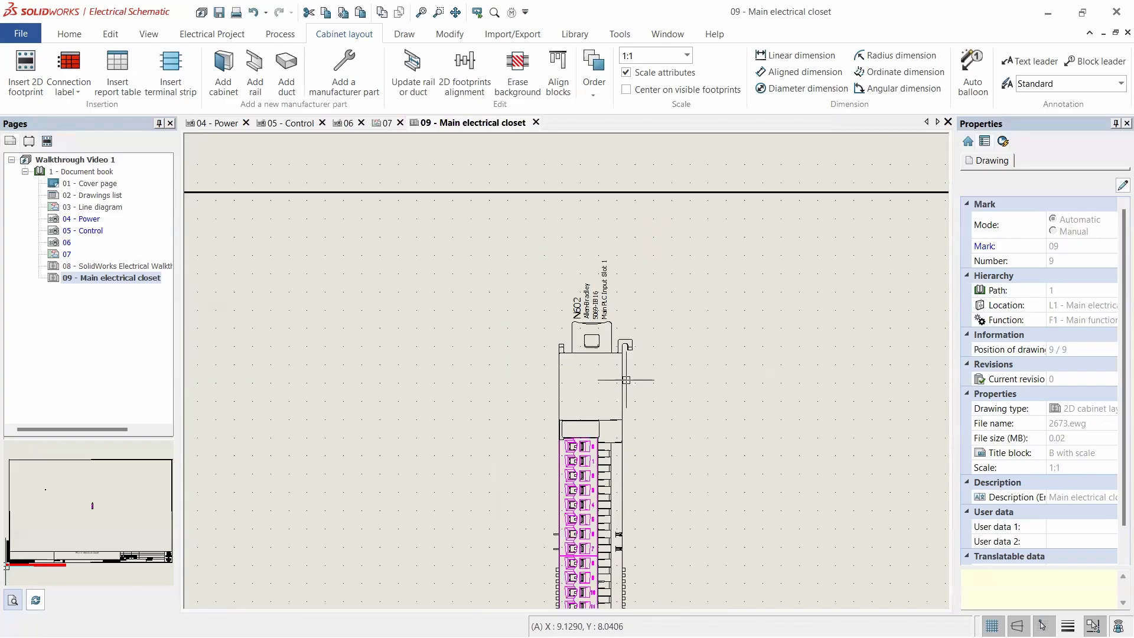
pyautogui.click(626, 380)
pyautogui.rightClick(625, 380)
pyautogui.moveTo(740, 483)
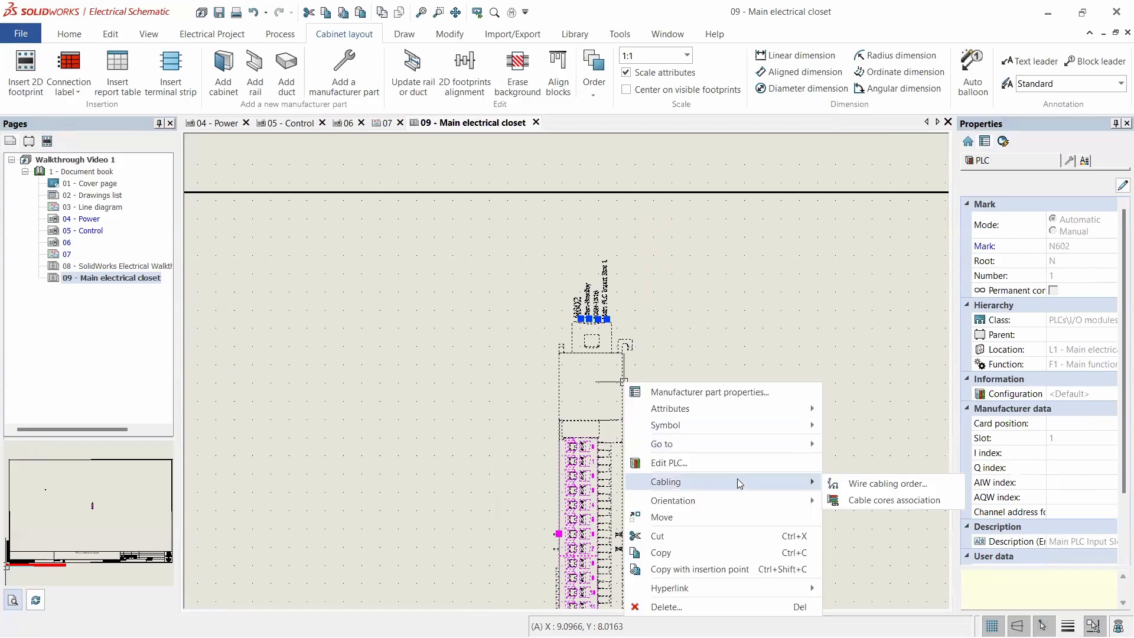
pyautogui.click(864, 428)
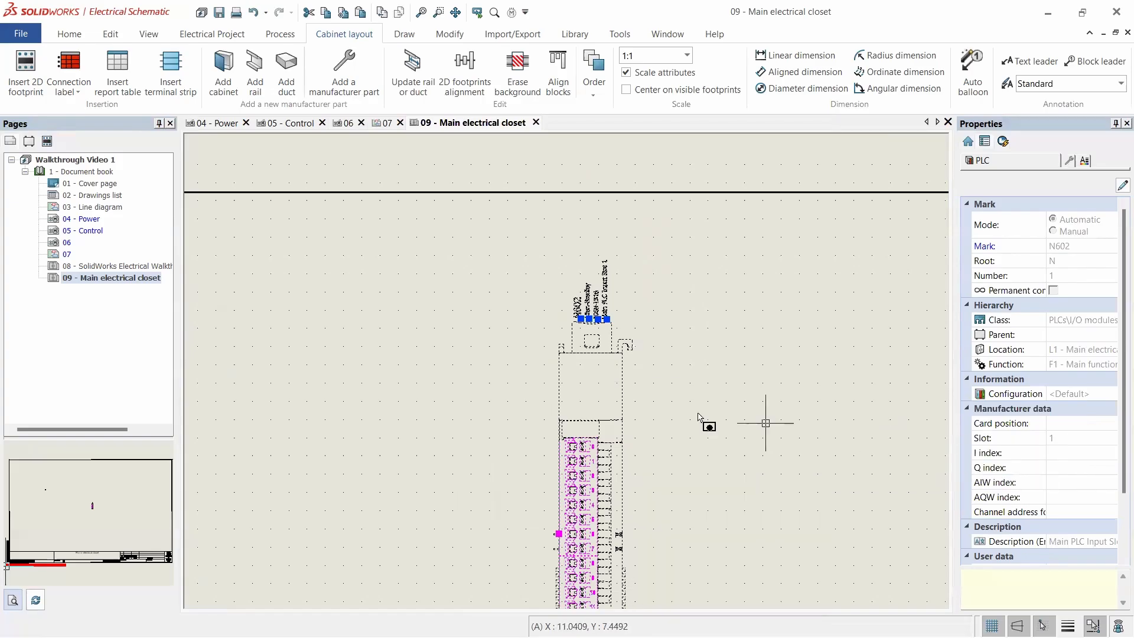
pyautogui.scroll(-6, 541, 375)
pyautogui.scroll(8, 531, 468)
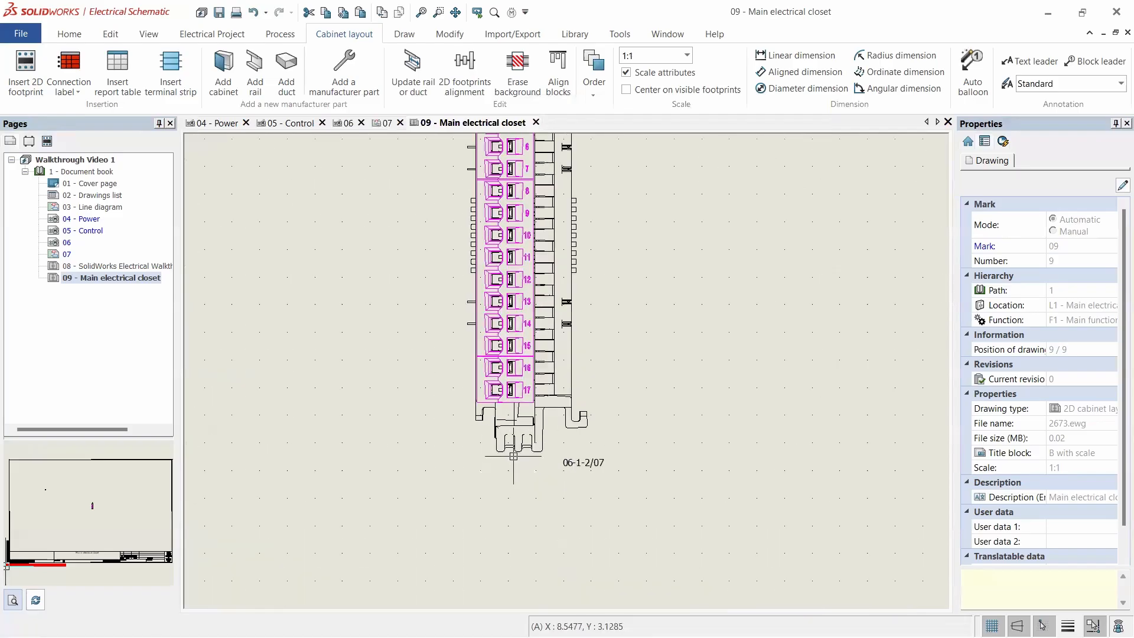
pyautogui.scroll(-4, 513, 456)
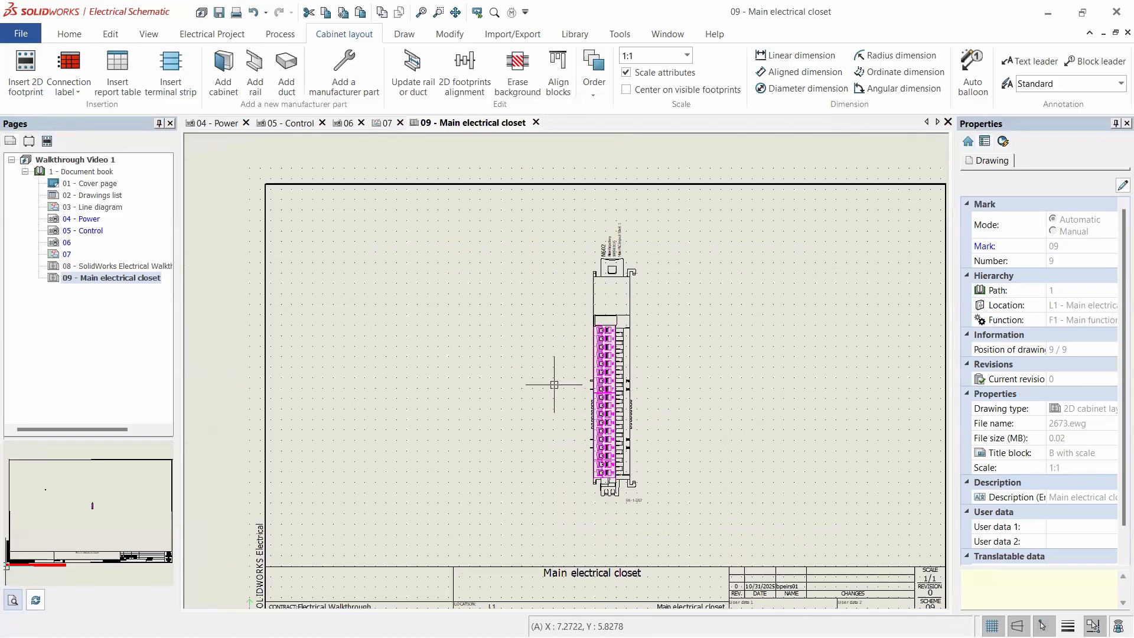
# - Compare the N602 label texts with the module body and the overall sheet for legibility
pyautogui.scroll(-2, 557, 402)
pyautogui.scroll(2, 638, 412)
pyautogui.scroll(-1, 611, 314)
pyautogui.scroll(2, 606, 333)
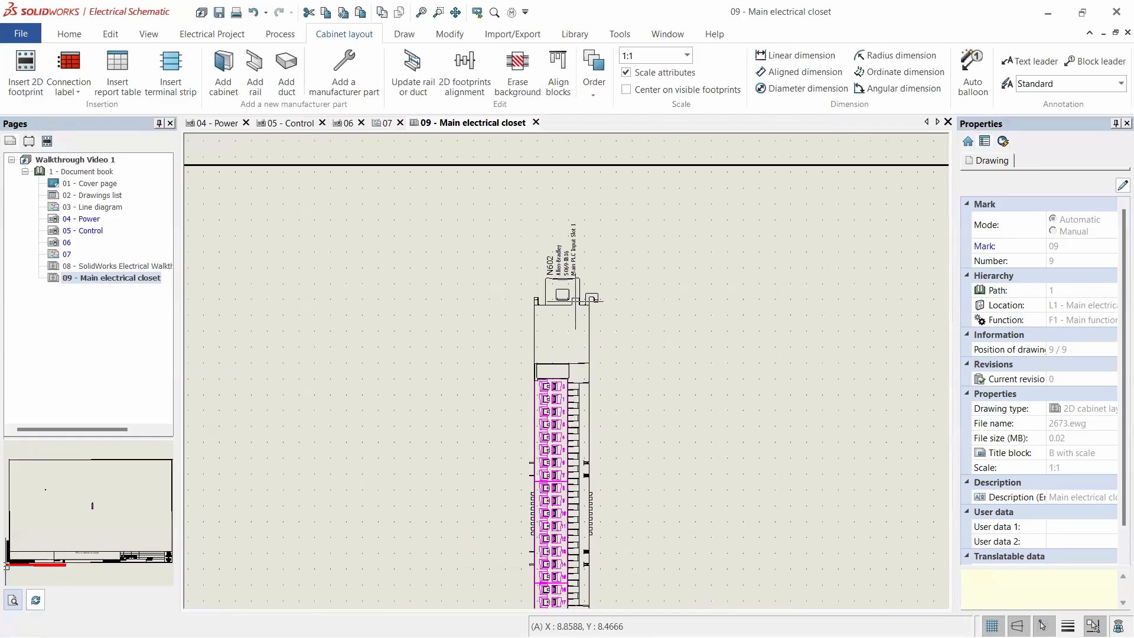
pyautogui.scroll(2, 593, 298)
pyautogui.scroll(-1, 564, 270)
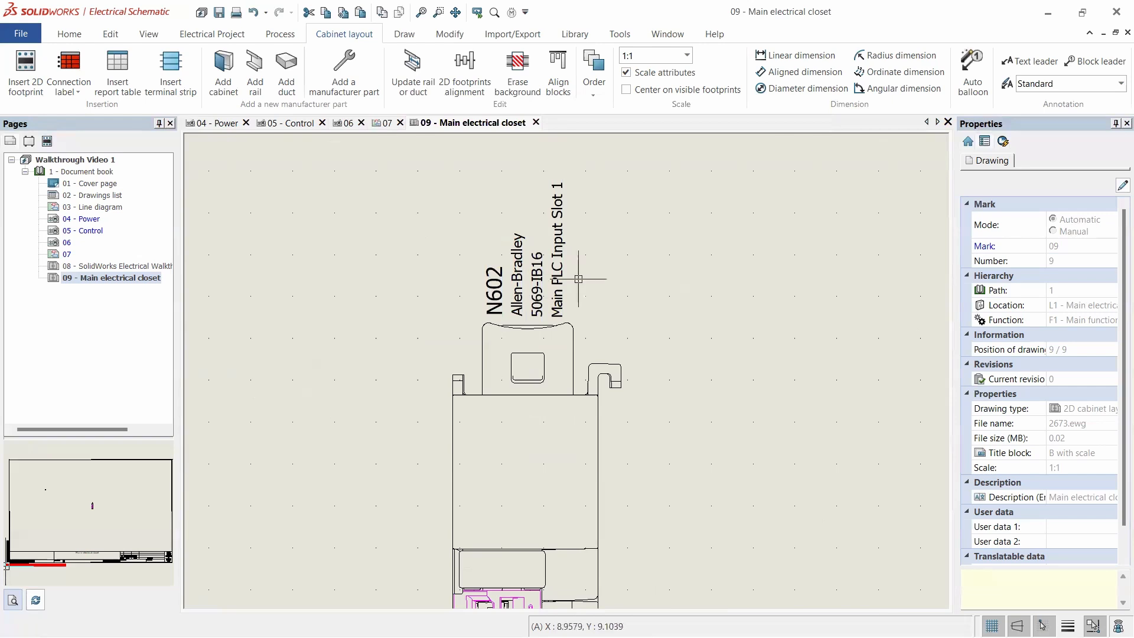
pyautogui.scroll(-2, 615, 260)
pyautogui.scroll(-1, 608, 283)
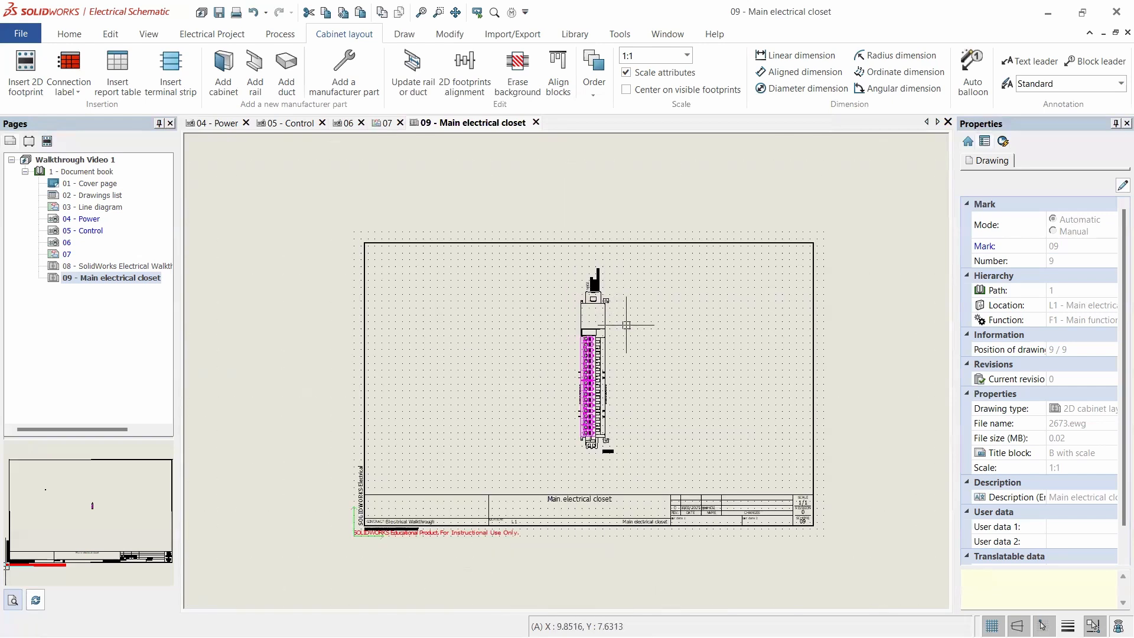
pyautogui.scroll(4, 626, 325)
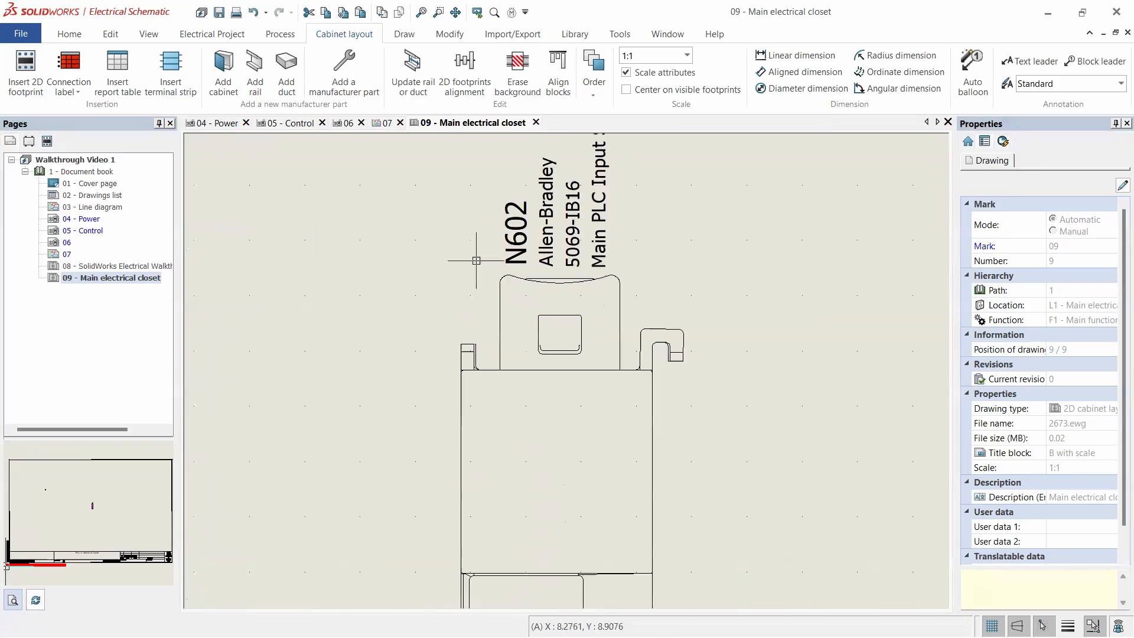
# - Select the N602 footprint to inspect its mark, manufacturer, reference and description attributes and their placement above the module
pyautogui.click(532, 251)
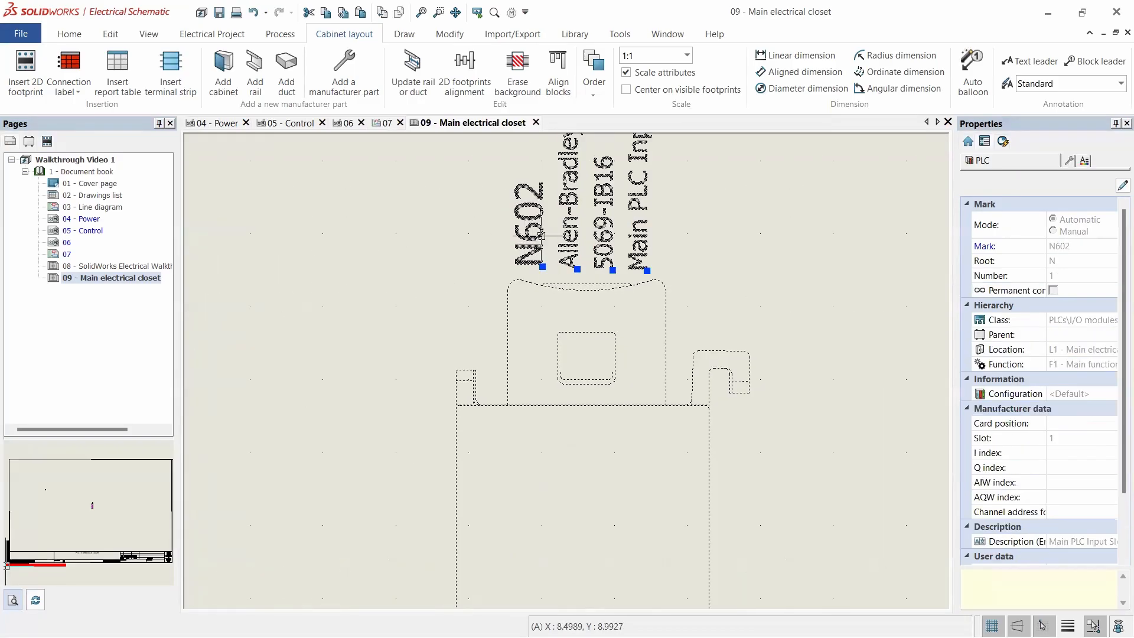
pyautogui.scroll(-3, 738, 283)
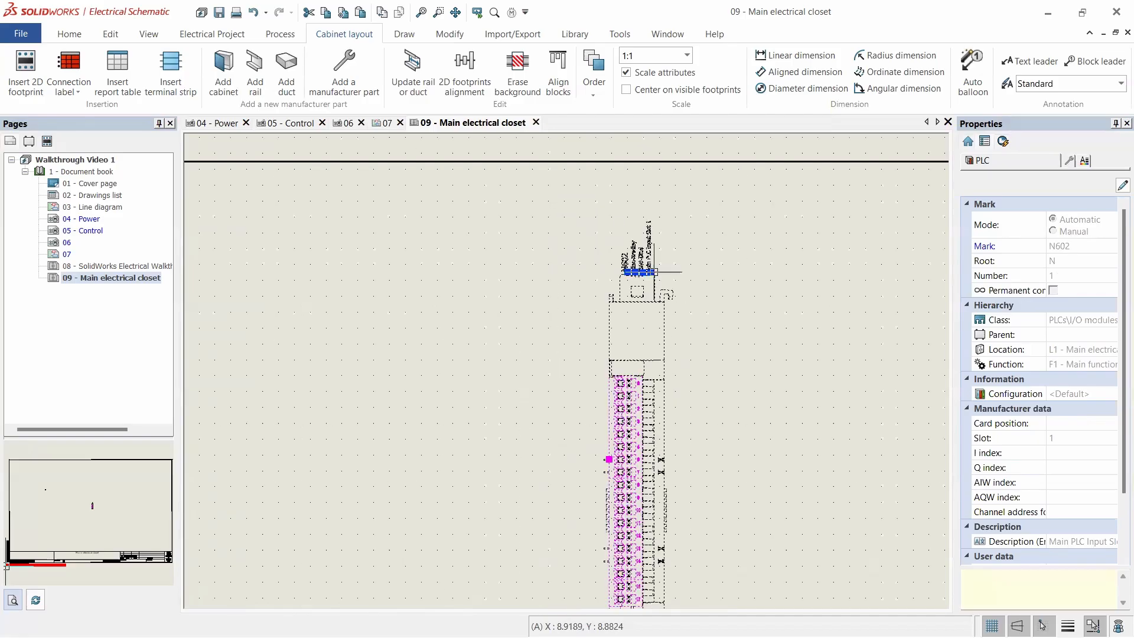
pyautogui.press('Escape')
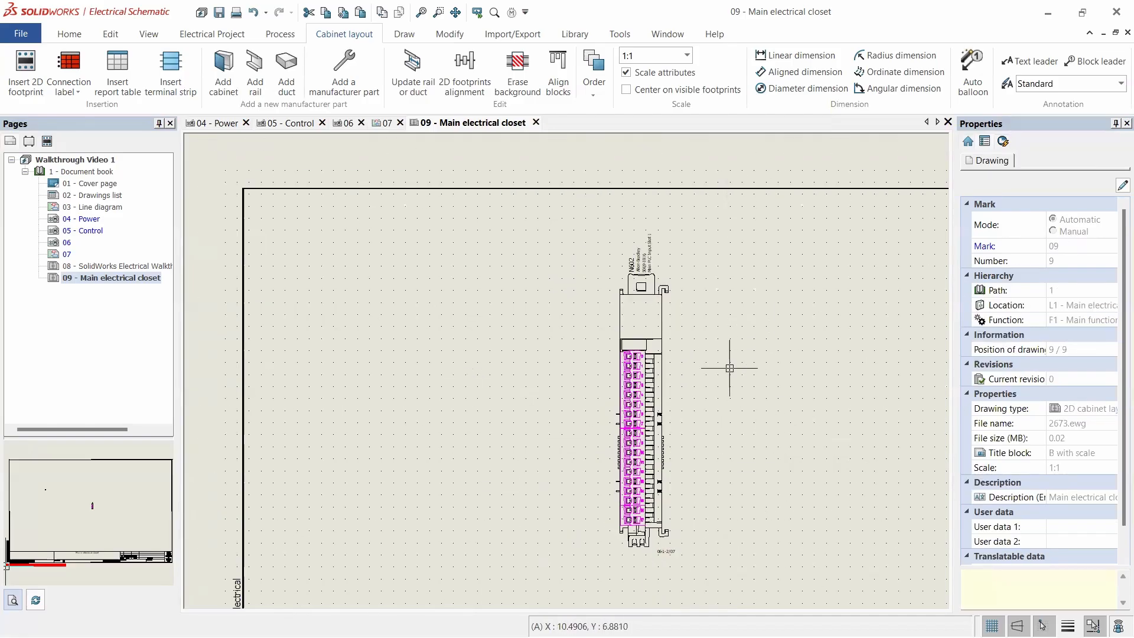
pyautogui.scroll(3, 650, 254)
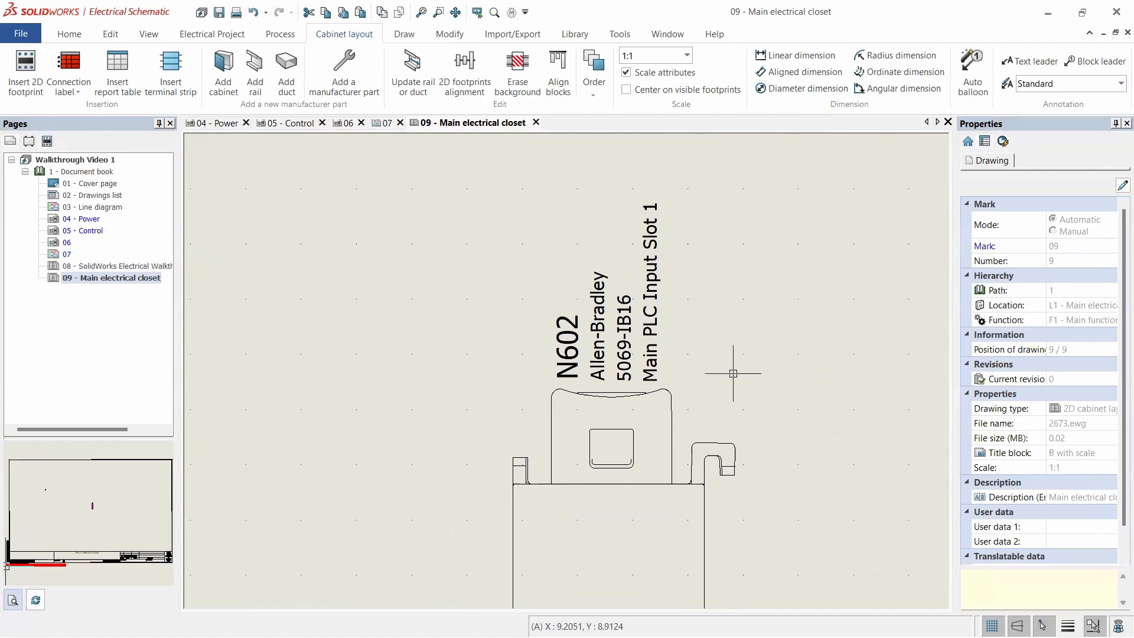
pyautogui.scroll(-5, 598, 347)
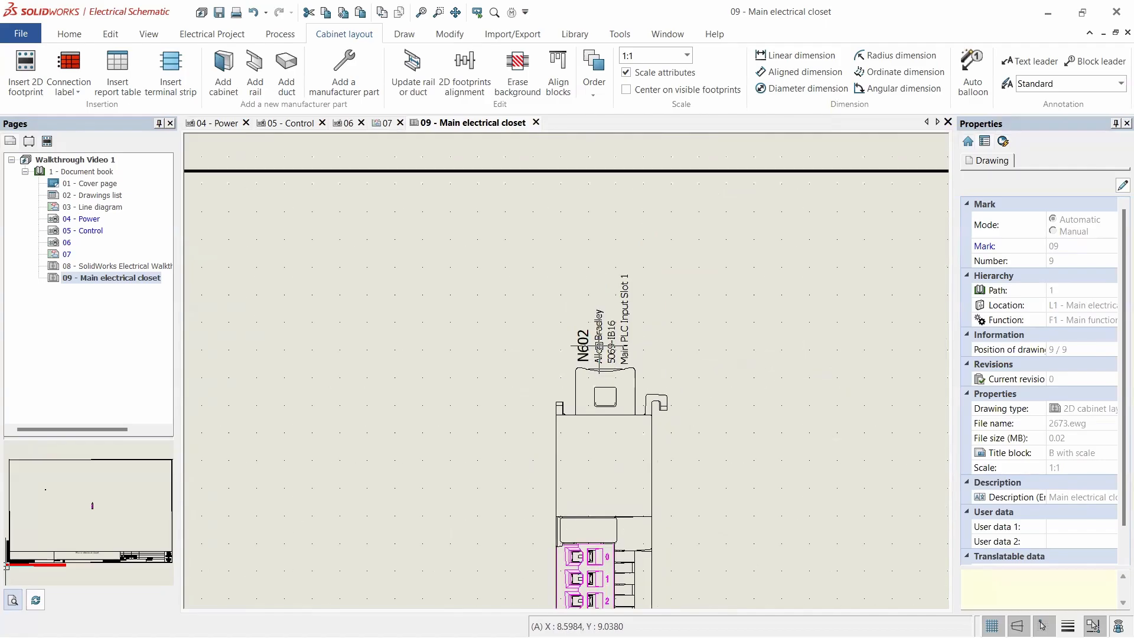
pyautogui.scroll(2, 598, 346)
pyautogui.scroll(2, 598, 348)
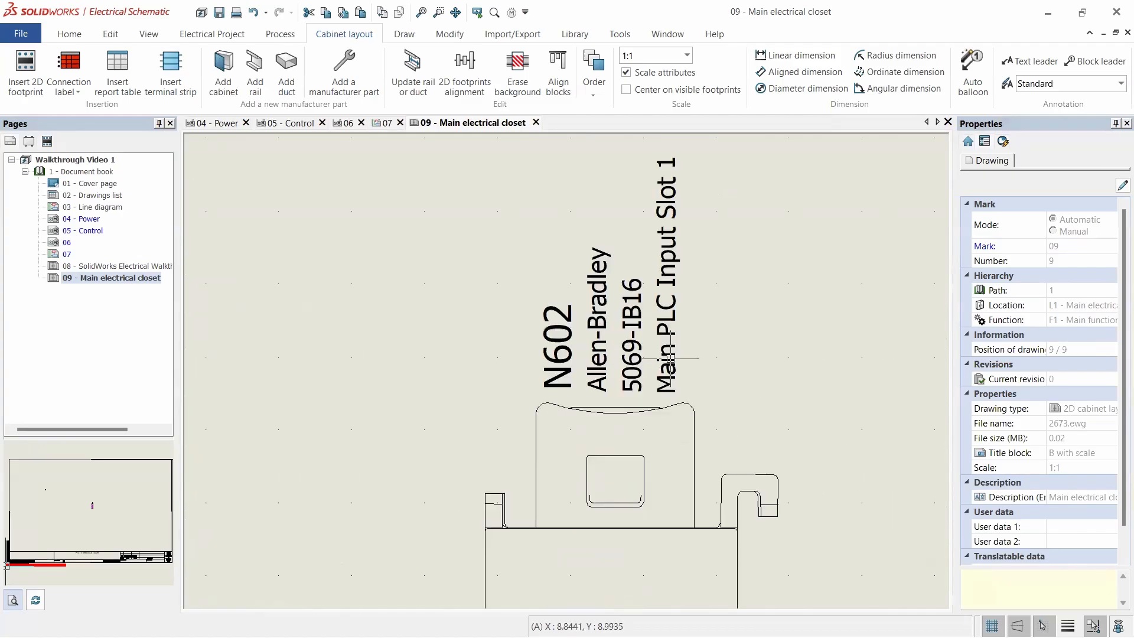
pyautogui.scroll(-1, 588, 372)
pyautogui.click(577, 390)
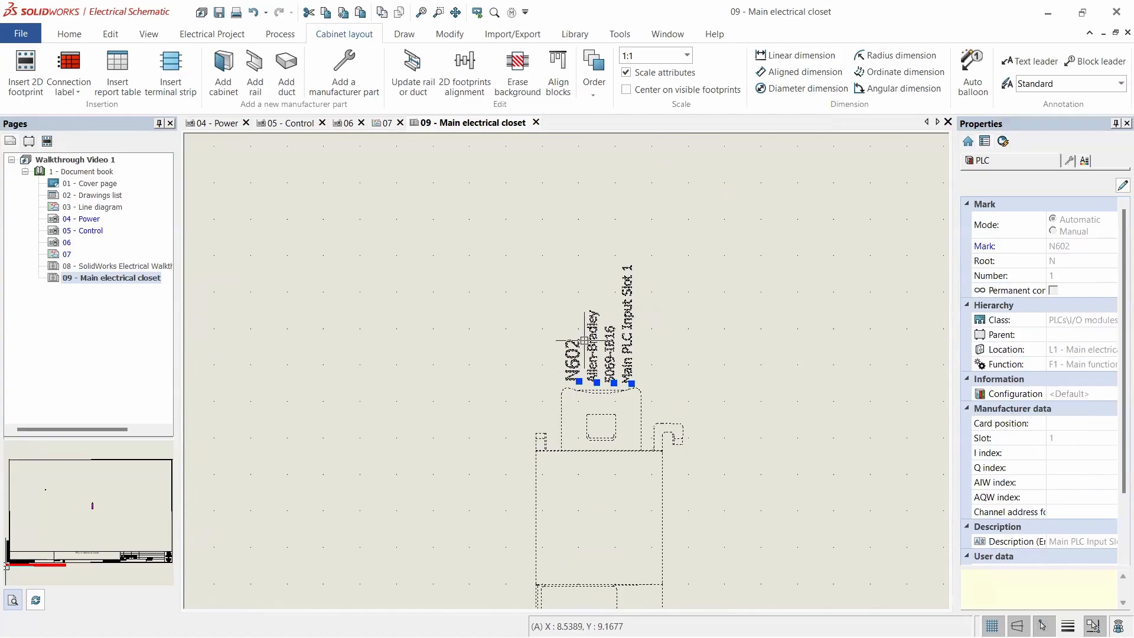
pyautogui.scroll(-2, 574, 401)
pyautogui.scroll(-2, 574, 401)
pyautogui.click(679, 440)
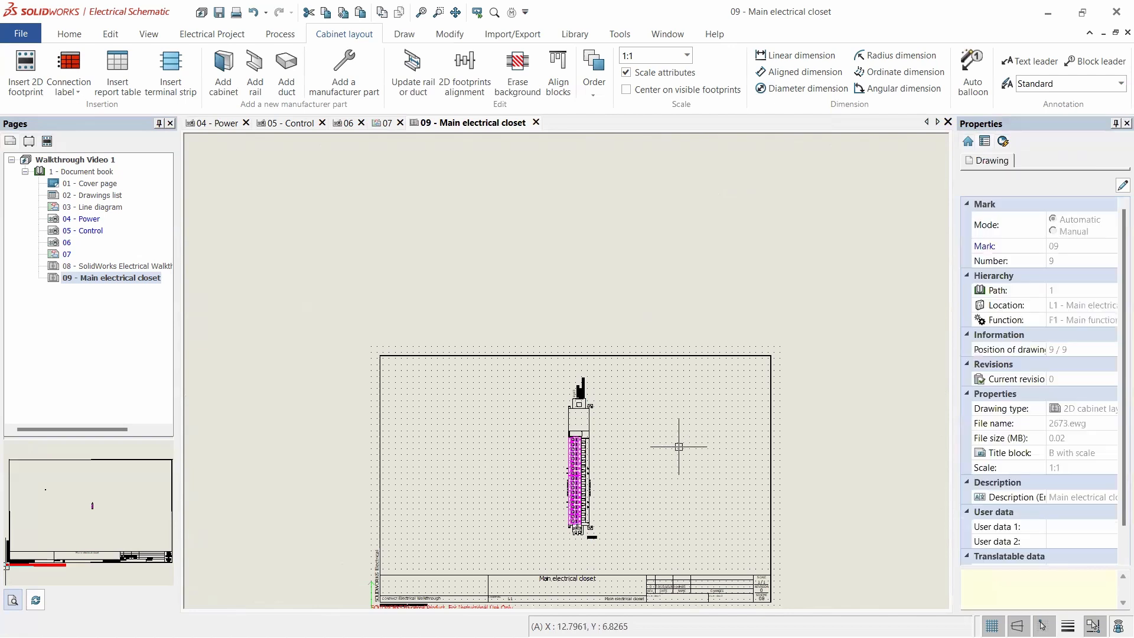
pyautogui.scroll(2, 590, 517)
pyautogui.scroll(2, 597, 472)
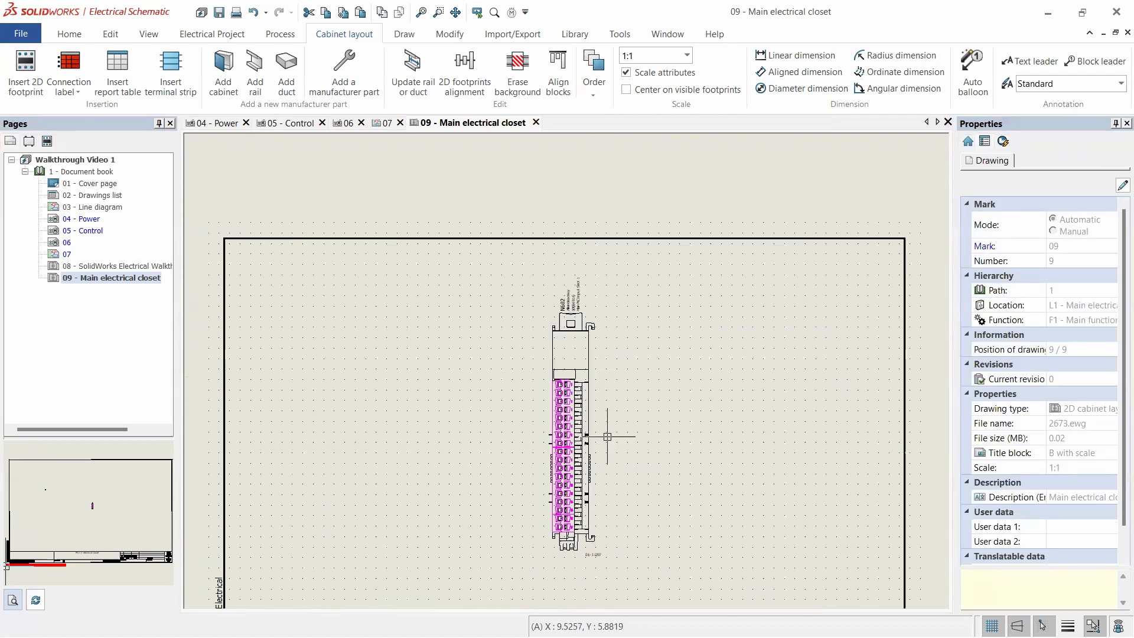
# - Check how the N602 footprint fills the sheet at 1:1 scale and how readable its mark and part texts are
pyautogui.scroll(2, 603, 310)
pyautogui.scroll(-3, 594, 450)
pyautogui.scroll(2, 443, 400)
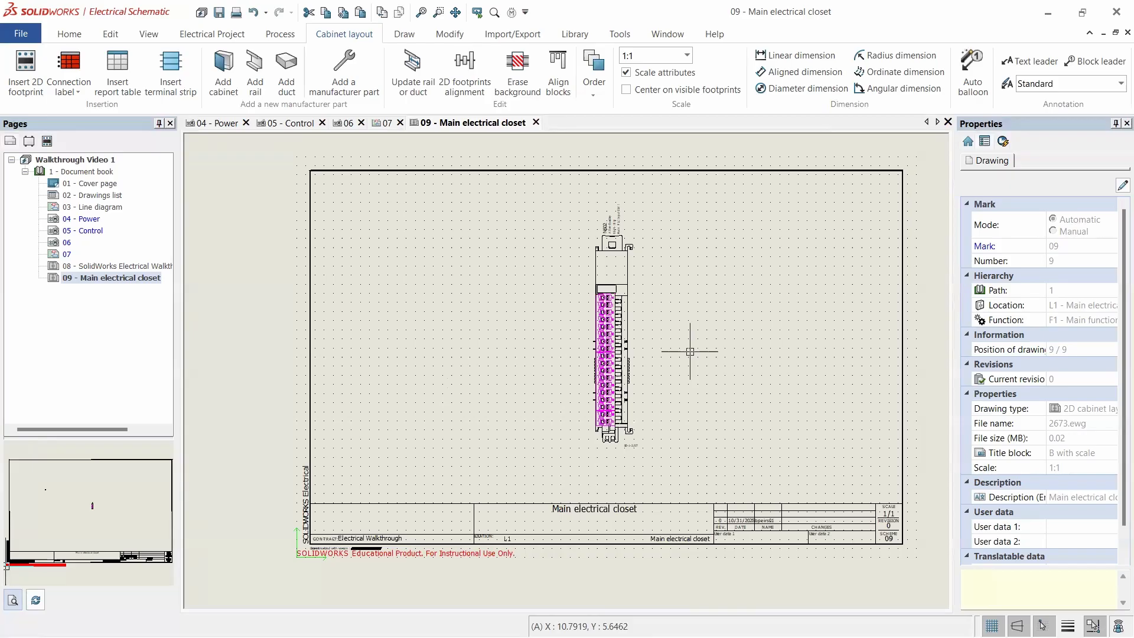
pyautogui.scroll(2, 626, 277)
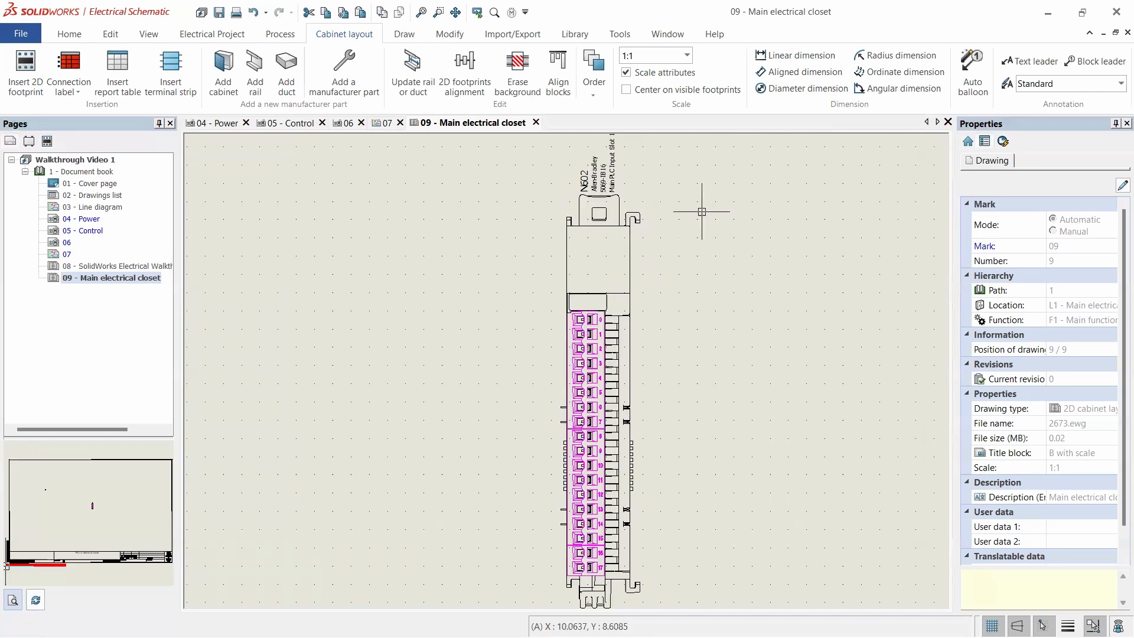
pyautogui.scroll(-2, 685, 272)
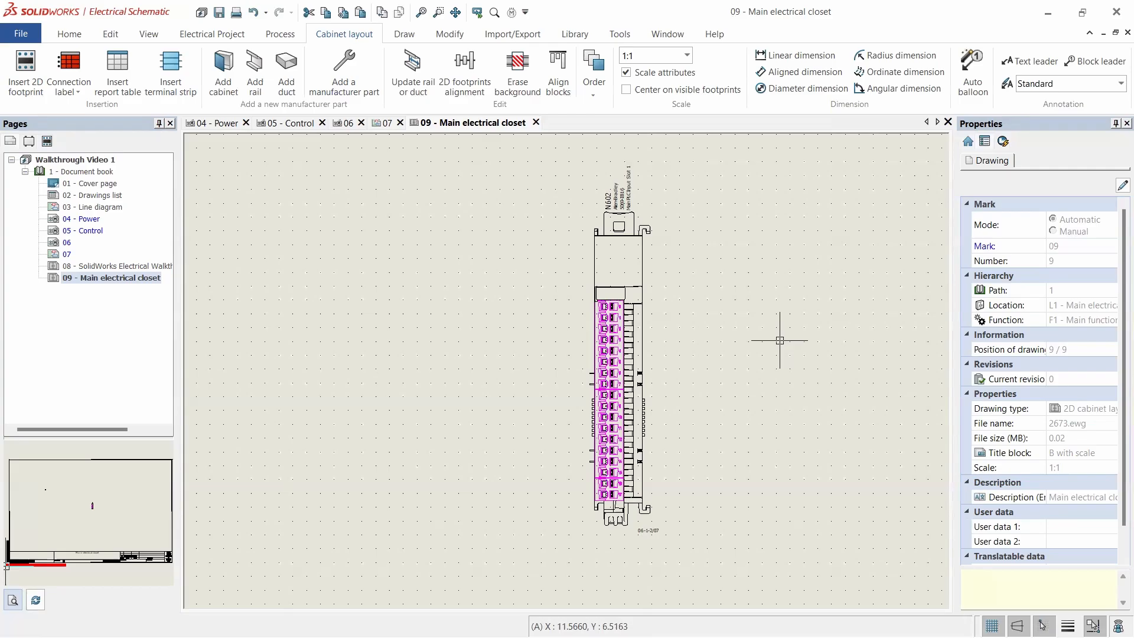
pyautogui.scroll(-2, 685, 378)
pyautogui.scroll(1, 687, 402)
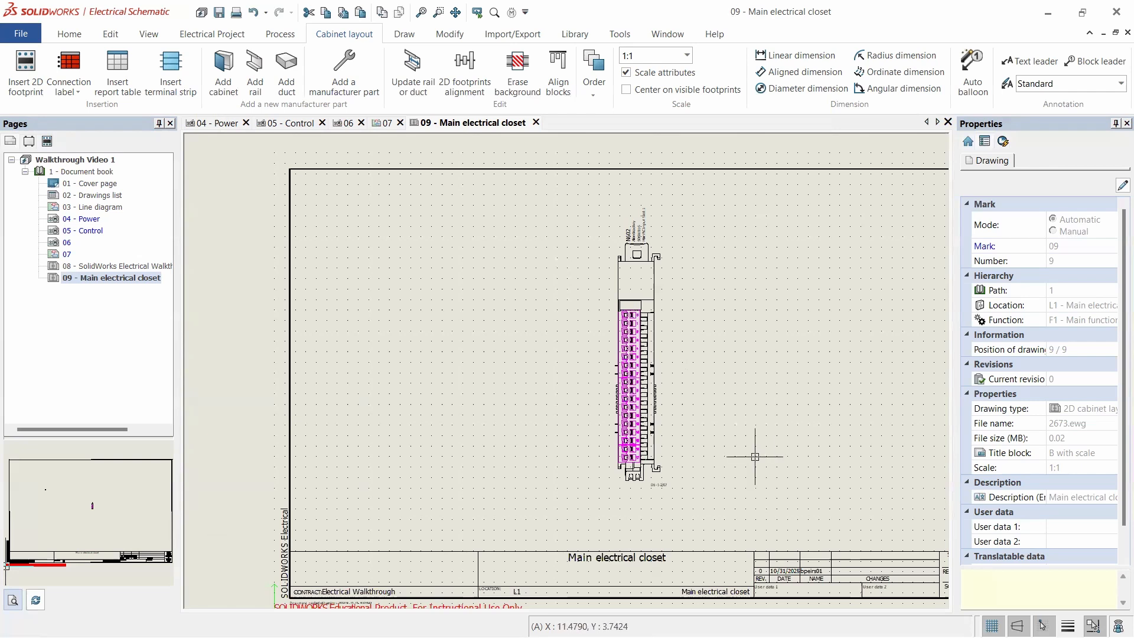
pyautogui.scroll(4, 640, 237)
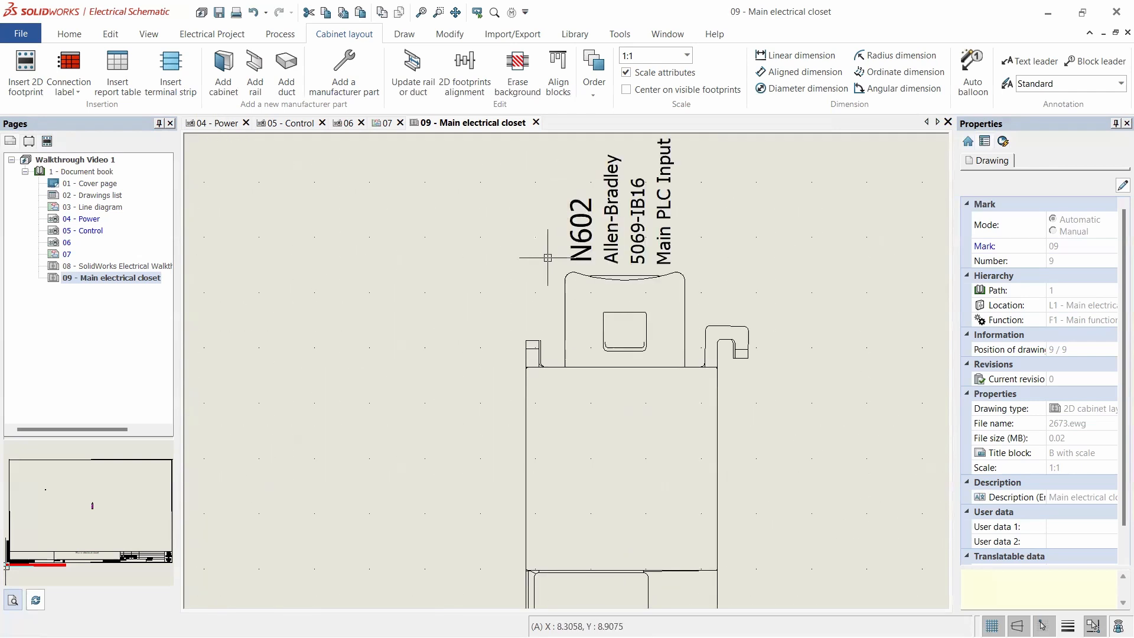
pyautogui.scroll(-4, 495, 252)
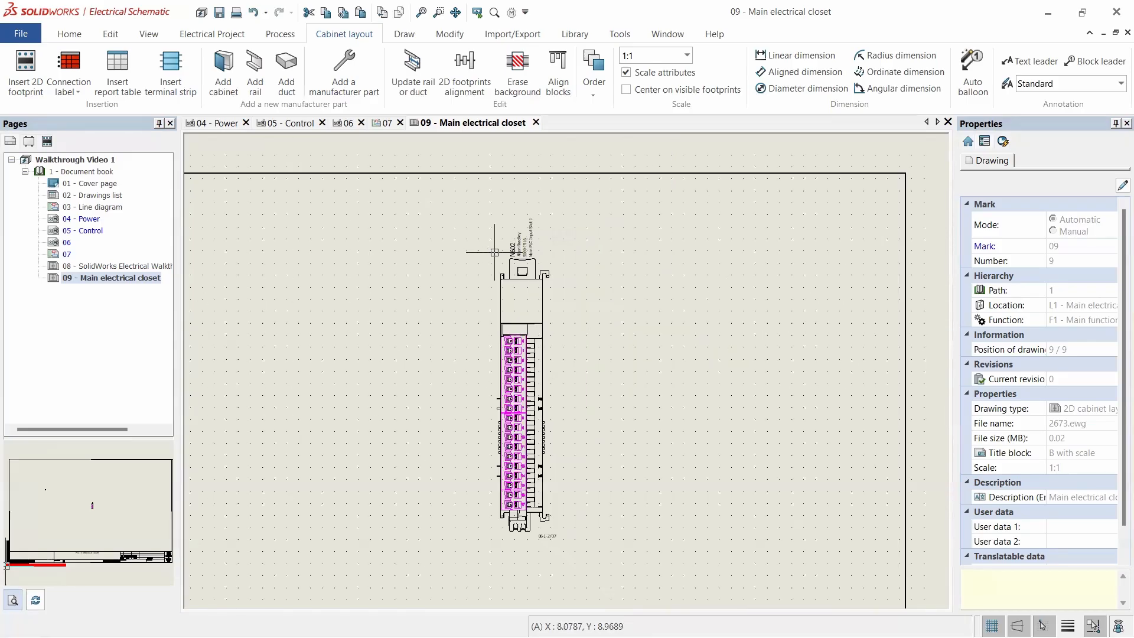
pyautogui.scroll(-2, 645, 385)
pyautogui.scroll(2, 577, 438)
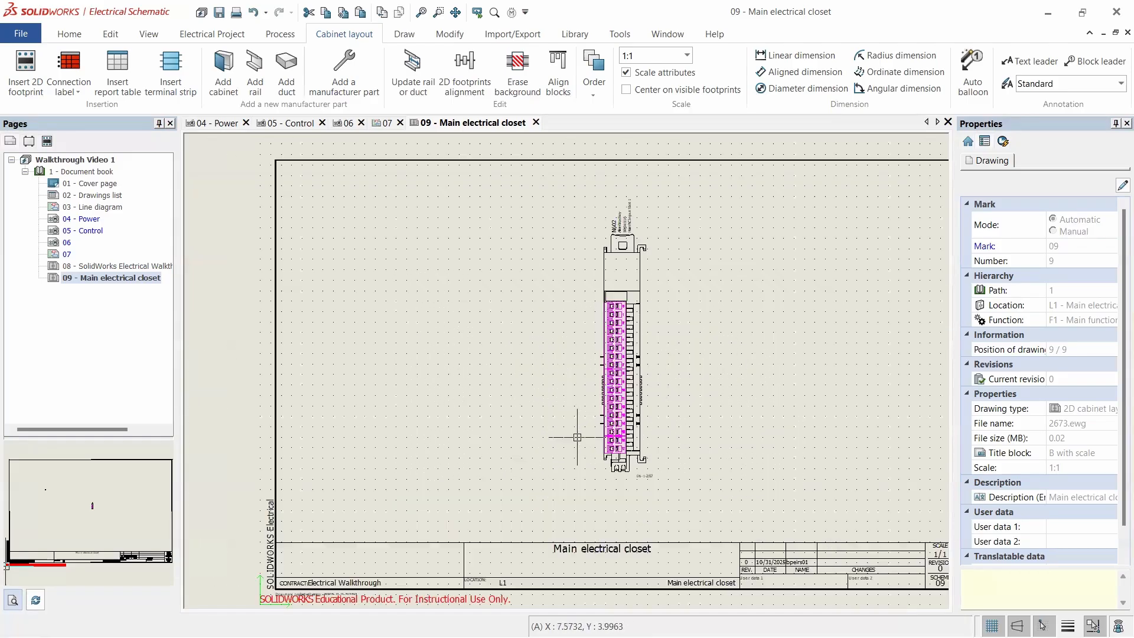